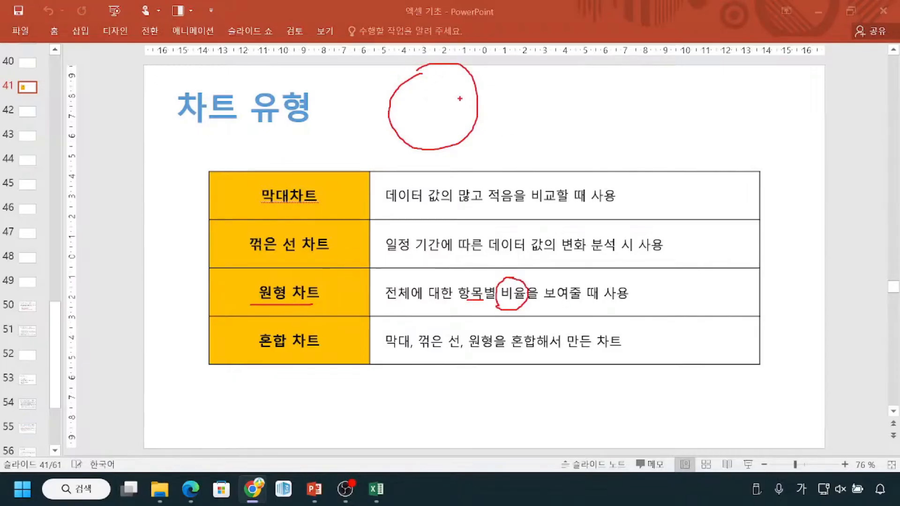
Annotate the chart types slide with a three-slice pie labelled 30 and 20 and the number 100 beside it, and clear the ink.
{"action": "mouse_move", "coordinate": [430, 65]}
{"action": "left_mouse_down"}
{"action": "mouse_move", "coordinate": [428, 111]}
{"action": "mouse_move", "coordinate": [462, 139]}
{"action": "left_mouse_up"}
{"action": "left_click_drag", "start_coordinate": [428, 111], "coordinate": [412, 140]}
{"action": "left_click_drag", "start_coordinate": [559, 79], "coordinate": [551, 100]}
{"action": "left_click_drag", "start_coordinate": [564, 92], "coordinate": [587, 97]}
{"action": "mouse_move", "coordinate": [439, 93]}
{"action": "left_mouse_down"}
{"action": "mouse_move", "coordinate": [463, 107]}
{"action": "mouse_move", "coordinate": [458, 90]}
{"action": "left_mouse_up"}
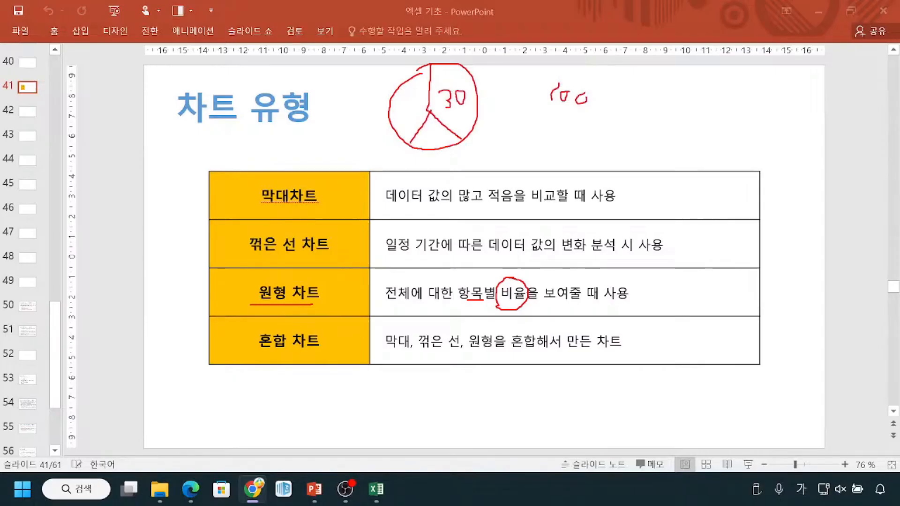
{"action": "left_click_drag", "start_coordinate": [425, 135], "coordinate": [451, 137]}
{"action": "left_click_drag", "start_coordinate": [440, 113], "coordinate": [460, 114]}
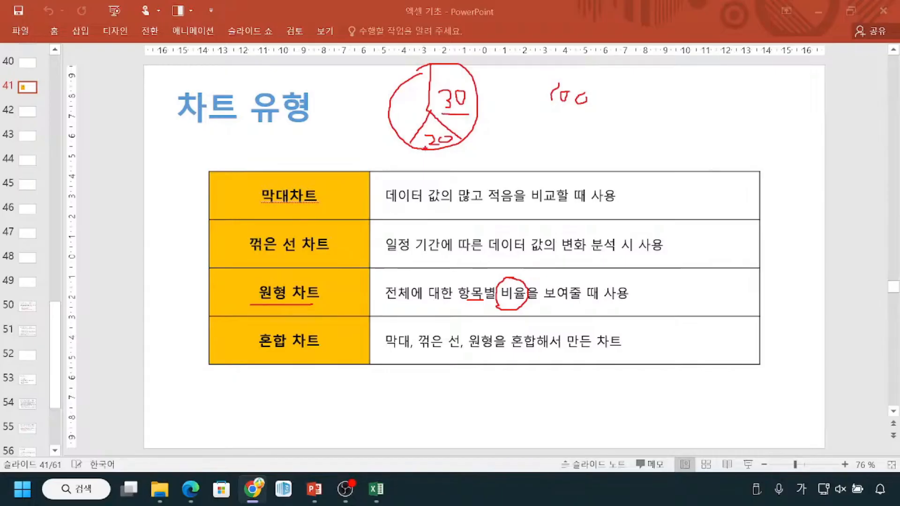
{"action": "left_click_drag", "start_coordinate": [423, 147], "coordinate": [462, 148]}
{"action": "key", "text": "Escape"}
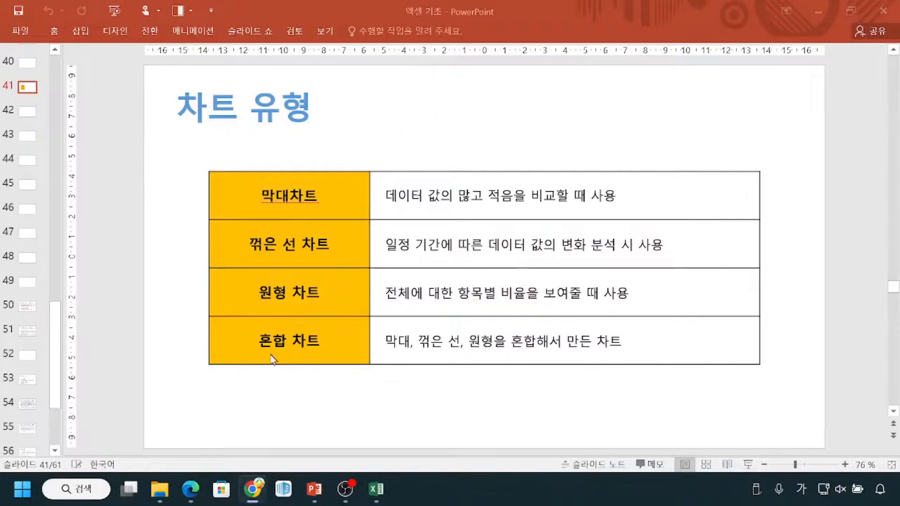
Underline 혼합 차트 in ink, bracket the three chart types above it, and box the words 막대, 꺾은 선.
{"action": "left_click_drag", "start_coordinate": [255, 355], "coordinate": [329, 357]}
{"action": "mouse_move", "coordinate": [254, 192]}
{"action": "left_mouse_down"}
{"action": "mouse_move", "coordinate": [228, 236]}
{"action": "mouse_move", "coordinate": [246, 321]}
{"action": "left_mouse_up"}
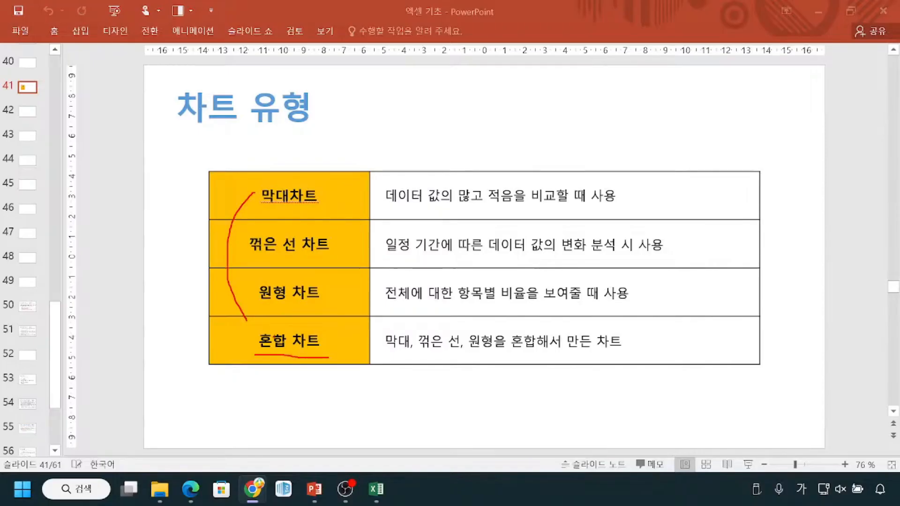
{"action": "left_click_drag", "start_coordinate": [392, 352], "coordinate": [448, 352]}
{"action": "mouse_move", "coordinate": [382, 327]}
{"action": "left_mouse_down"}
{"action": "mouse_move", "coordinate": [437, 355]}
{"action": "mouse_move", "coordinate": [465, 354]}
{"action": "left_mouse_up"}
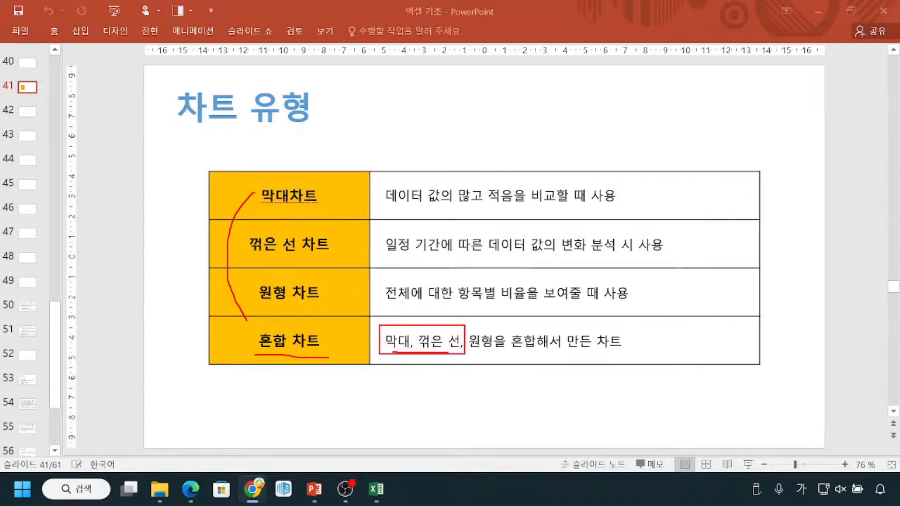
Sketch a combined bar and line chart with axes above the table, plus a separate circle for the pie chart.
{"action": "mouse_move", "coordinate": [405, 74]}
{"action": "left_mouse_down"}
{"action": "mouse_move", "coordinate": [453, 158]}
{"action": "mouse_move", "coordinate": [575, 158]}
{"action": "left_mouse_up"}
{"action": "mouse_move", "coordinate": [466, 105]}
{"action": "left_mouse_down"}
{"action": "mouse_move", "coordinate": [466, 152]}
{"action": "mouse_move", "coordinate": [489, 150]}
{"action": "left_mouse_up"}
{"action": "left_click_drag", "start_coordinate": [509, 112], "coordinate": [520, 151]}
{"action": "left_click_drag", "start_coordinate": [558, 124], "coordinate": [560, 154]}
{"action": "mouse_move", "coordinate": [429, 112]}
{"action": "left_mouse_down"}
{"action": "mouse_move", "coordinate": [481, 81]}
{"action": "mouse_move", "coordinate": [525, 77]}
{"action": "mouse_move", "coordinate": [597, 44]}
{"action": "left_mouse_up"}
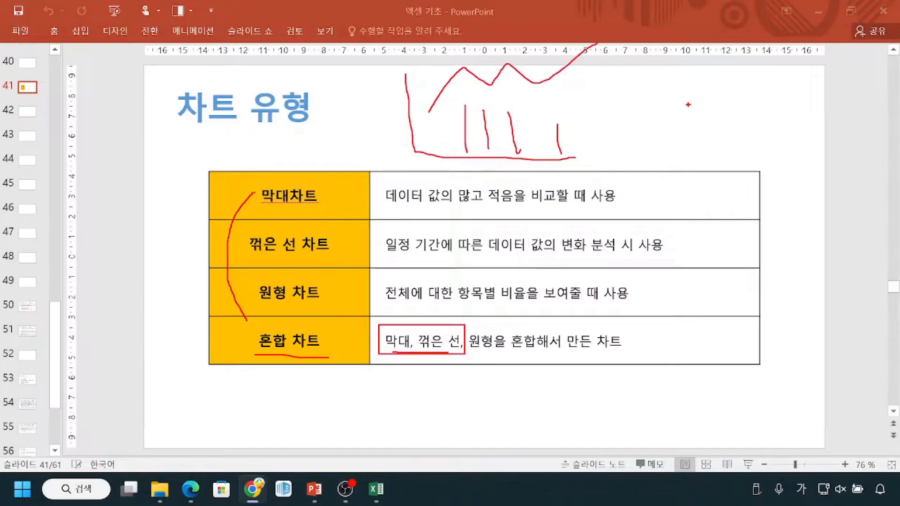
{"action": "mouse_move", "coordinate": [691, 89]}
{"action": "left_mouse_down"}
{"action": "mouse_move", "coordinate": [707, 84]}
{"action": "mouse_move", "coordinate": [736, 163]}
{"action": "mouse_move", "coordinate": [759, 76]}
{"action": "mouse_move", "coordinate": [720, 78]}
{"action": "left_mouse_up"}
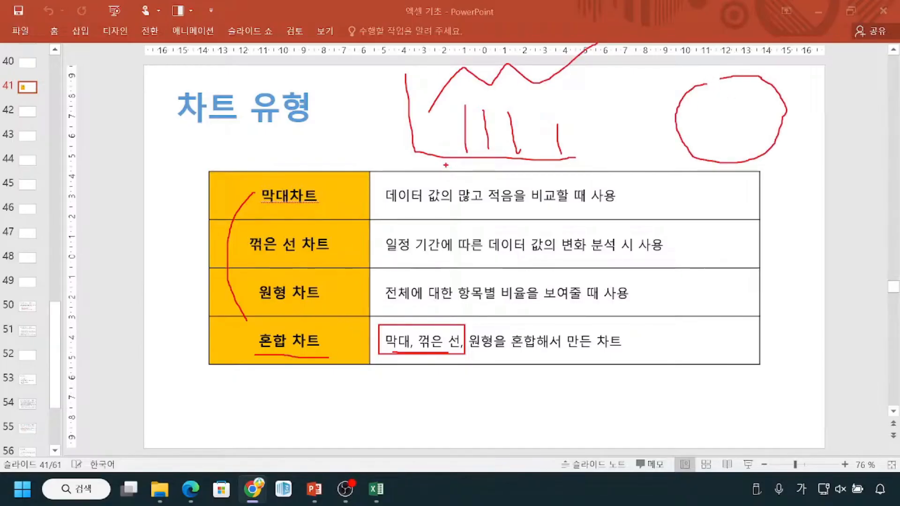
Underline 꺾은 선 and 막대차트 in ink, mark the boxed words in the 혼합 차트 row, and clear all annotations.
{"action": "left_click_drag", "start_coordinate": [286, 253], "coordinate": [308, 255]}
{"action": "left_click_drag", "start_coordinate": [268, 209], "coordinate": [311, 205]}
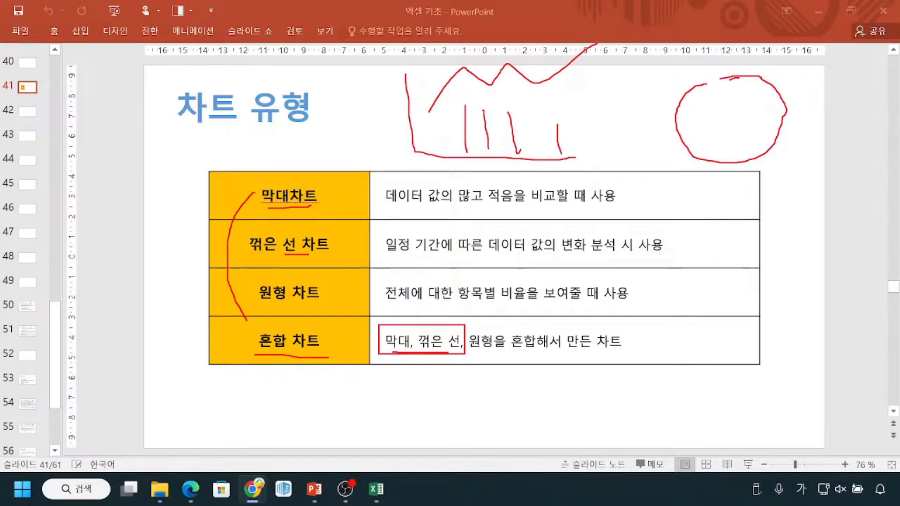
{"action": "mouse_move", "coordinate": [404, 358]}
{"action": "left_mouse_down"}
{"action": "mouse_move", "coordinate": [405, 376]}
{"action": "mouse_move", "coordinate": [447, 355]}
{"action": "left_mouse_up"}
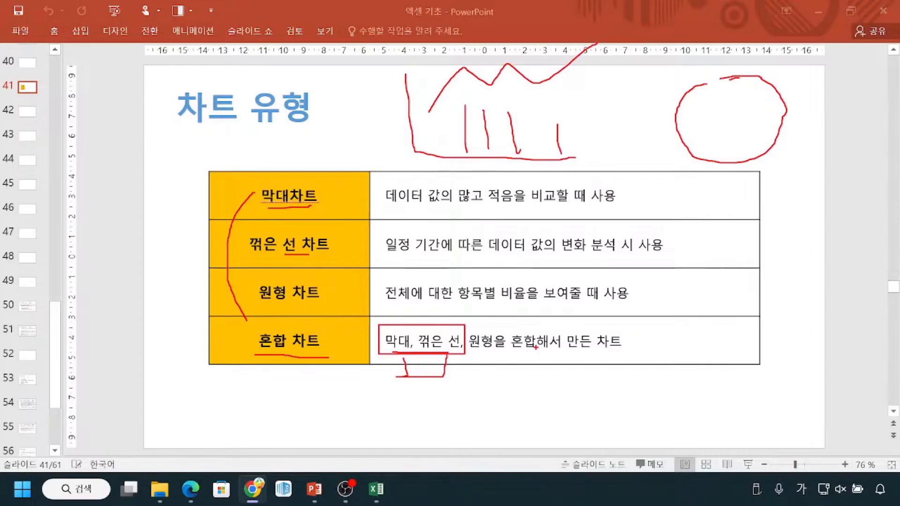
{"action": "key", "text": "Escape"}
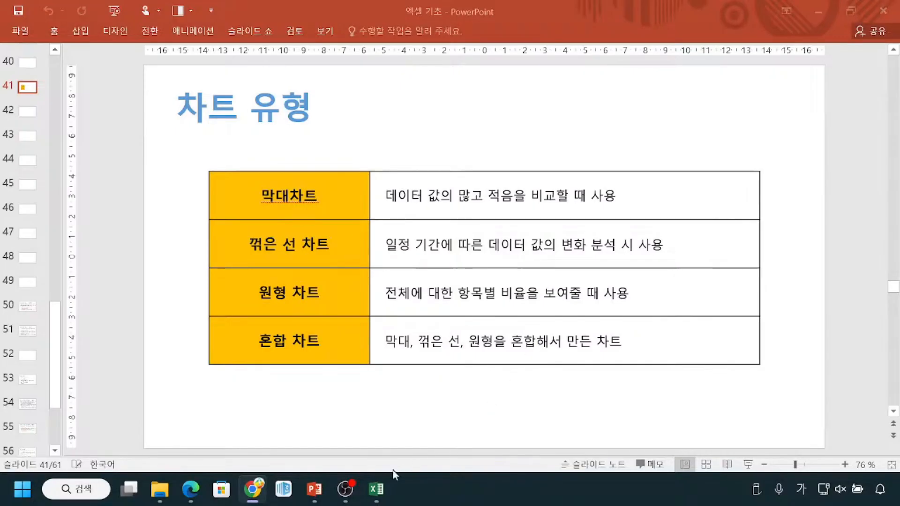
Switch to the 6회차 수업 자료 workbook in Excel and display the 삽입 commands.
{"action": "mouse_move", "coordinate": [377, 489]}
{"action": "left_click", "coordinate": [405, 433]}
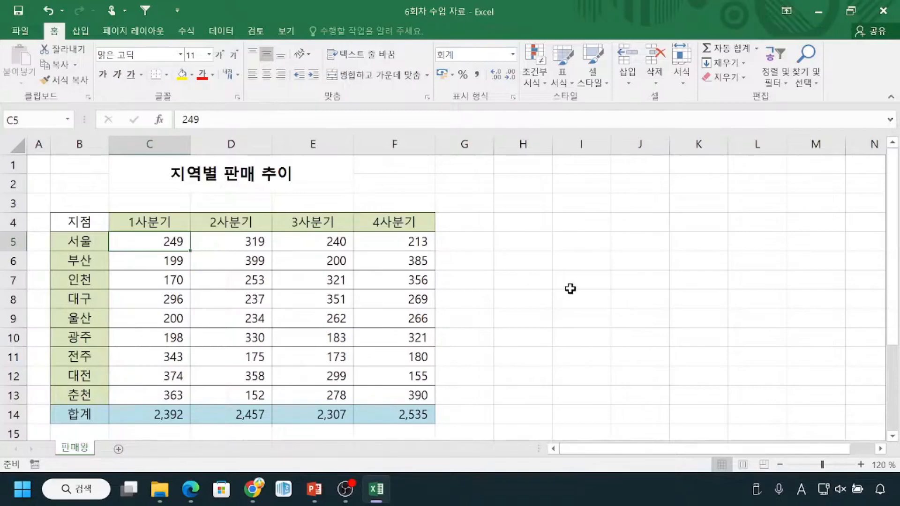
{"action": "key", "text": "ctrl"}
{"action": "key", "text": "ctrl"}
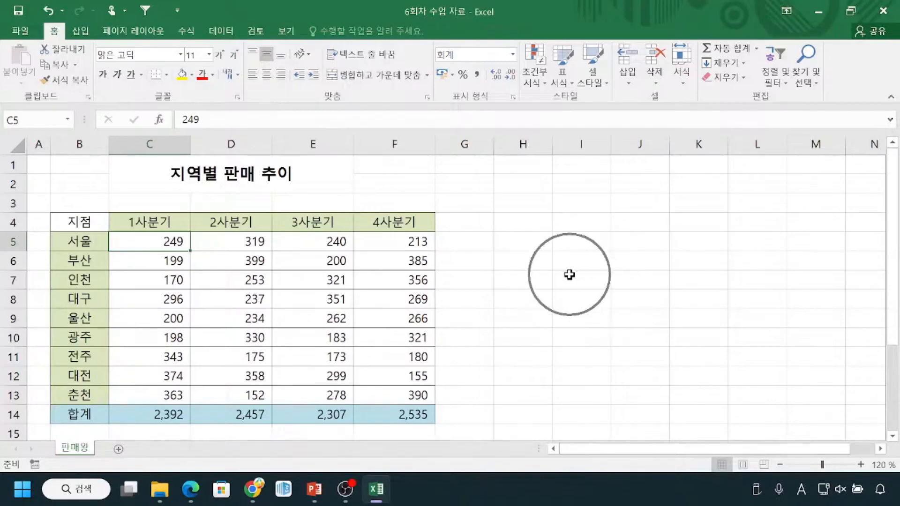
{"action": "key", "text": "ctrl"}
{"action": "left_click", "coordinate": [86, 37]}
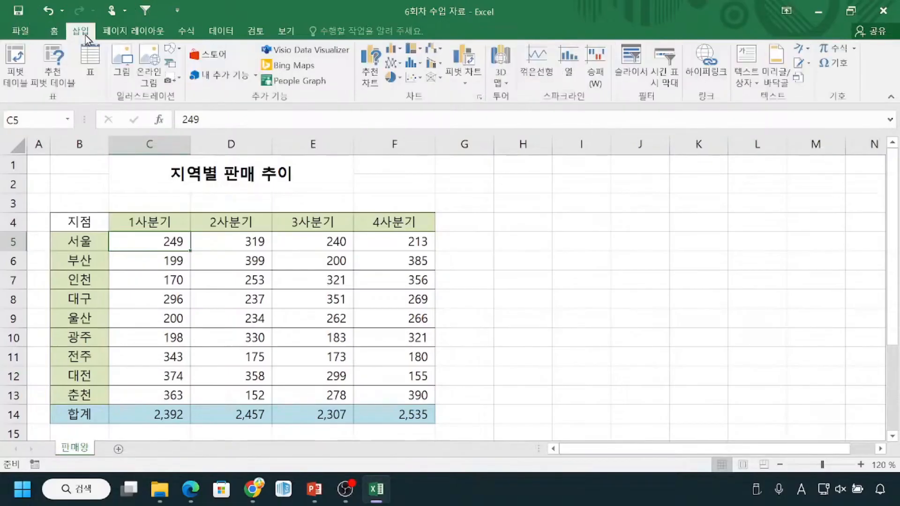
Circle 삽입 and its 표, 일러스트레이션 and 추가 기능 groups in ink, mark the 차트 group with a box and arrow, and clear the ink.
{"action": "mouse_move", "coordinate": [77, 21]}
{"action": "left_mouse_down"}
{"action": "mouse_move", "coordinate": [65, 38]}
{"action": "mouse_move", "coordinate": [95, 33]}
{"action": "mouse_move", "coordinate": [83, 19]}
{"action": "left_mouse_up"}
{"action": "mouse_move", "coordinate": [51, 86]}
{"action": "left_mouse_down"}
{"action": "mouse_move", "coordinate": [35, 99]}
{"action": "mouse_move", "coordinate": [61, 90]}
{"action": "left_mouse_up"}
{"action": "mouse_move", "coordinate": [139, 94]}
{"action": "left_mouse_down"}
{"action": "mouse_move", "coordinate": [131, 111]}
{"action": "mouse_move", "coordinate": [142, 100]}
{"action": "left_mouse_up"}
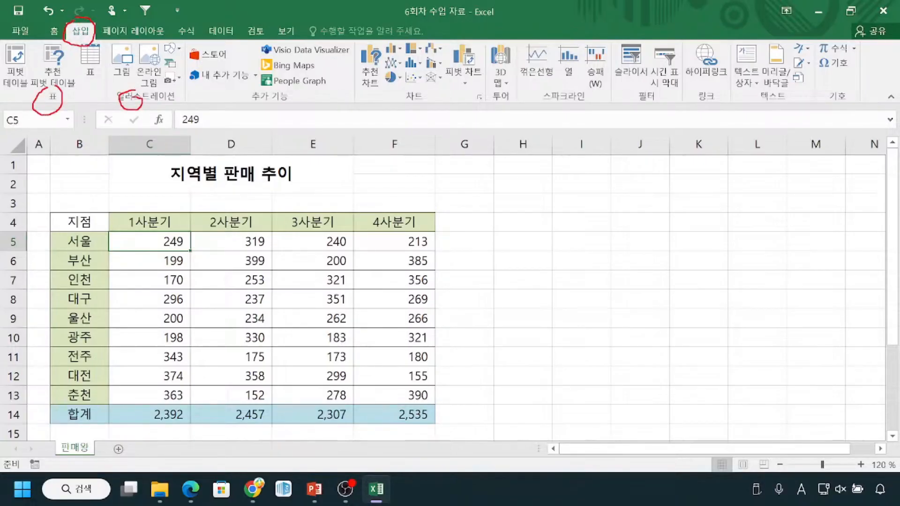
{"action": "mouse_move", "coordinate": [274, 90]}
{"action": "left_mouse_down"}
{"action": "mouse_move", "coordinate": [268, 114]}
{"action": "mouse_move", "coordinate": [278, 95]}
{"action": "left_mouse_up"}
{"action": "left_click_drag", "start_coordinate": [399, 88], "coordinate": [430, 108]}
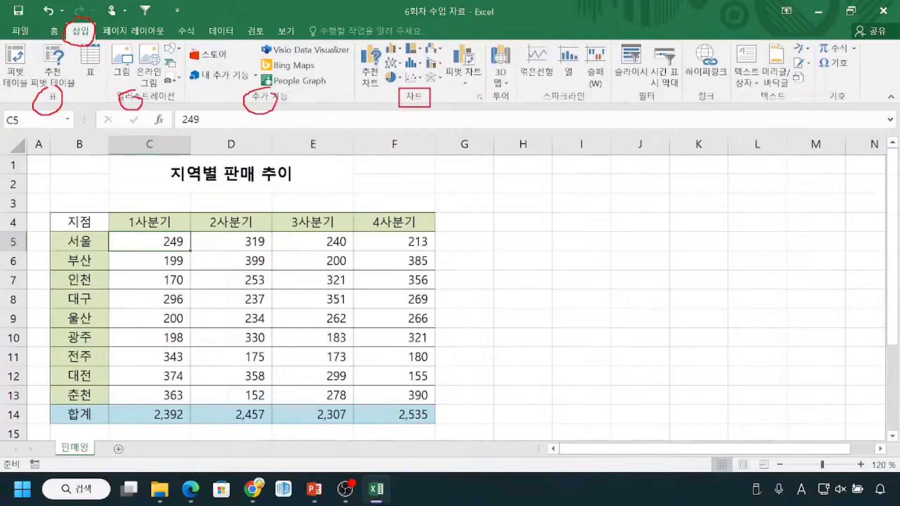
{"action": "mouse_move", "coordinate": [455, 172]}
{"action": "left_mouse_down"}
{"action": "mouse_move", "coordinate": [412, 106]}
{"action": "mouse_move", "coordinate": [435, 121]}
{"action": "left_mouse_up"}
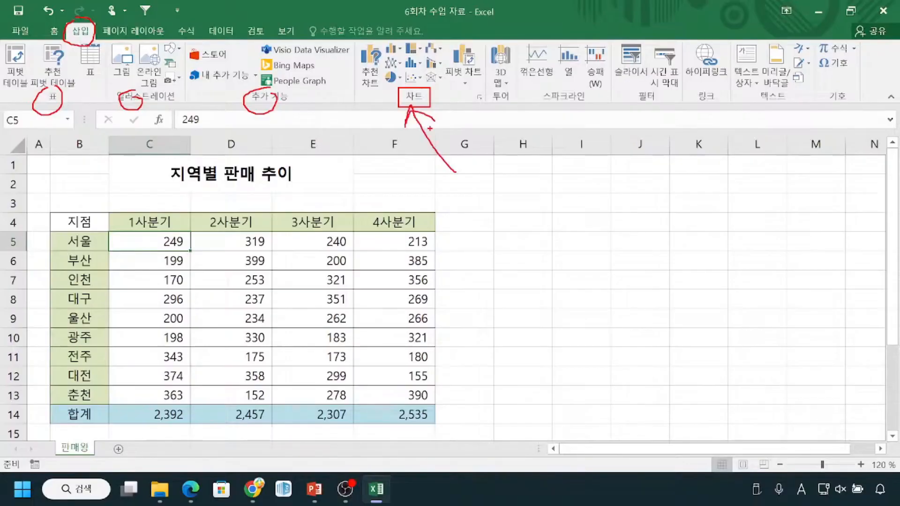
{"action": "key", "text": "Escape"}
{"action": "key", "text": "ctrl+1"}
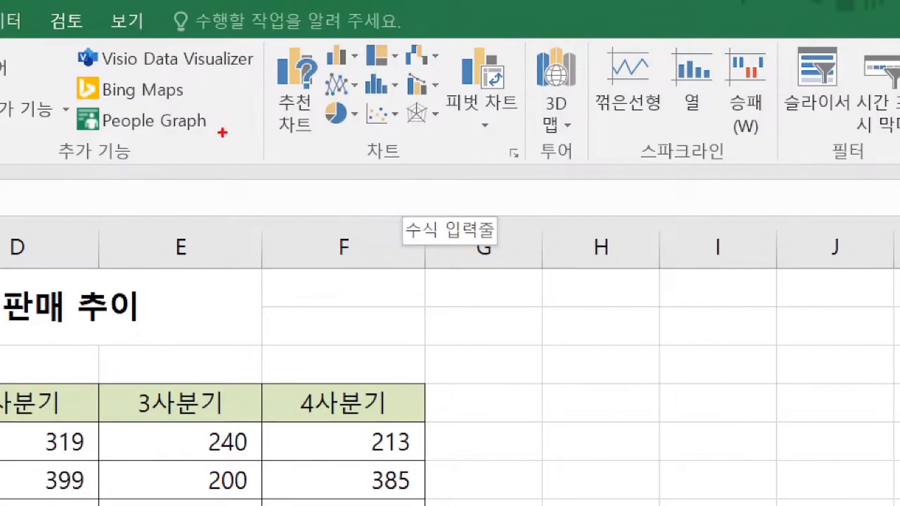
{"action": "key", "text": "Escape"}
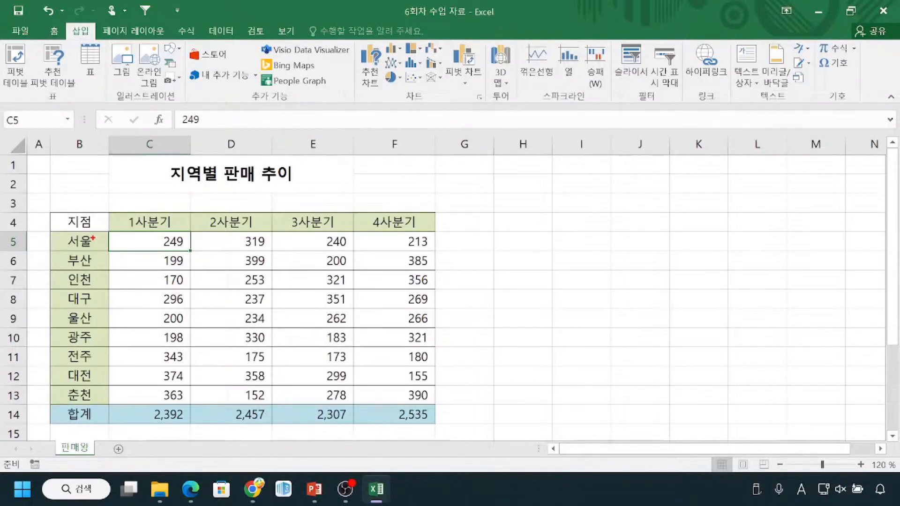
Mark the 1사분기 header, the branch names and the first-quarter values in ink, and clear the annotations.
{"action": "mouse_move", "coordinate": [146, 208]}
{"action": "left_mouse_down"}
{"action": "mouse_move", "coordinate": [156, 240]}
{"action": "mouse_move", "coordinate": [140, 208]}
{"action": "left_mouse_up"}
{"action": "mouse_move", "coordinate": [69, 238]}
{"action": "left_mouse_down"}
{"action": "mouse_move", "coordinate": [64, 309]}
{"action": "mouse_move", "coordinate": [75, 389]}
{"action": "left_mouse_up"}
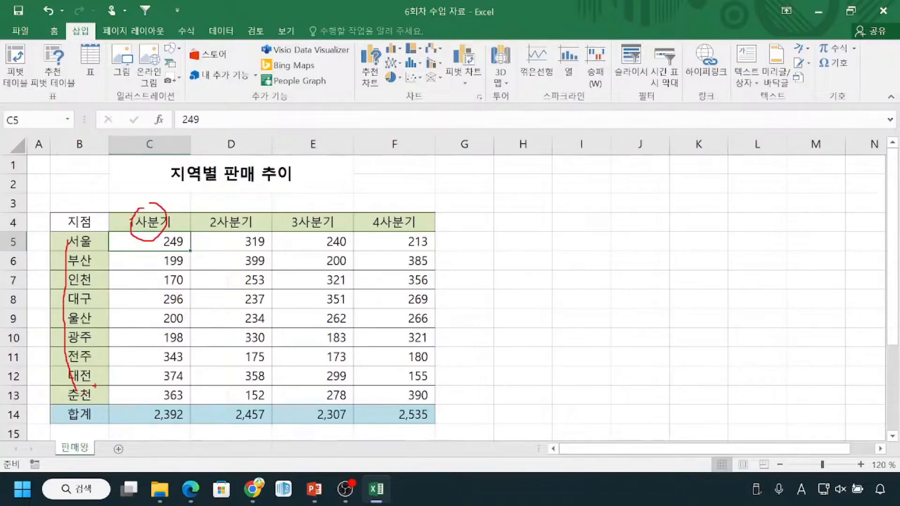
{"action": "mouse_move", "coordinate": [152, 236]}
{"action": "left_mouse_down"}
{"action": "mouse_move", "coordinate": [164, 357]}
{"action": "mouse_move", "coordinate": [157, 254]}
{"action": "left_mouse_up"}
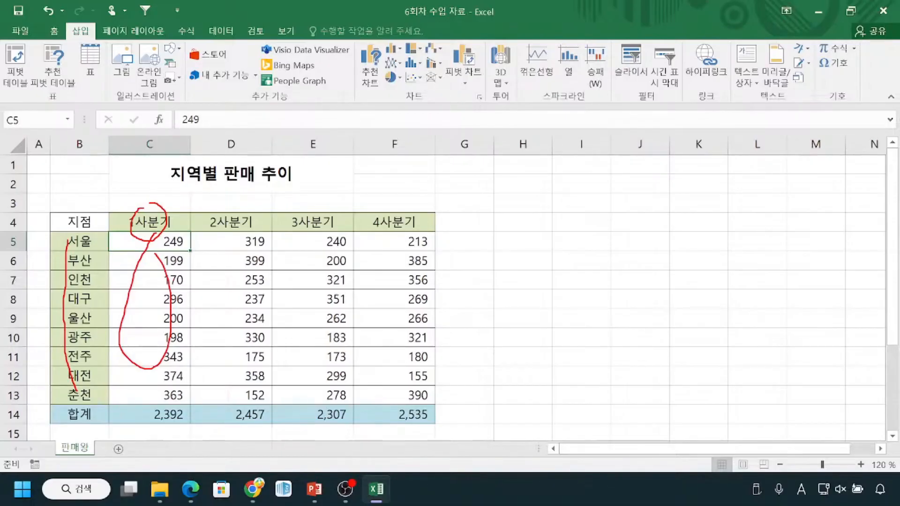
{"action": "key", "text": "Escape"}
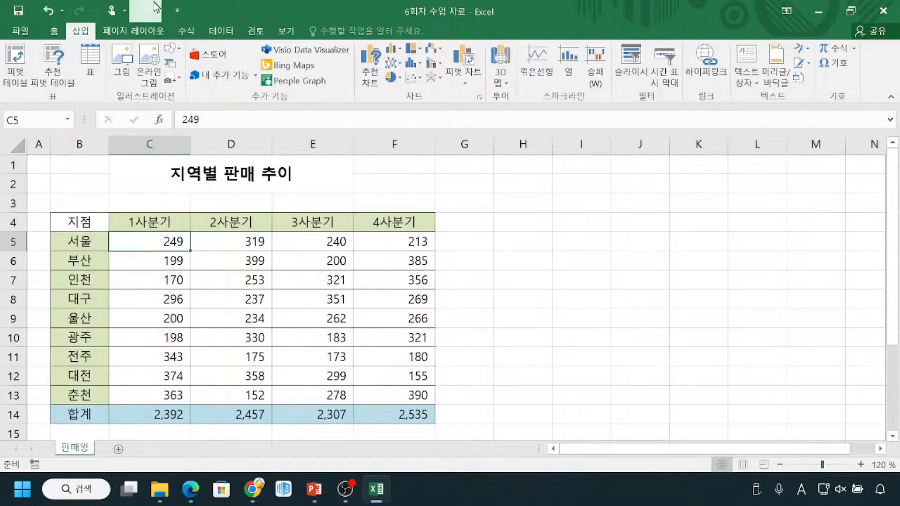
Select the branch names and first-quarter sales with their headers, range B4:C13.
{"action": "left_click", "coordinate": [70, 219]}
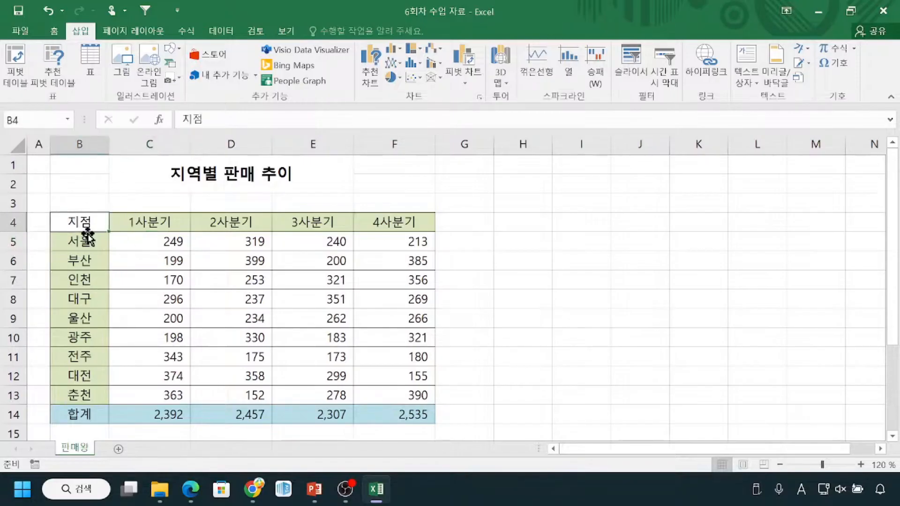
{"action": "left_click_drag", "start_coordinate": [81, 221], "coordinate": [156, 394]}
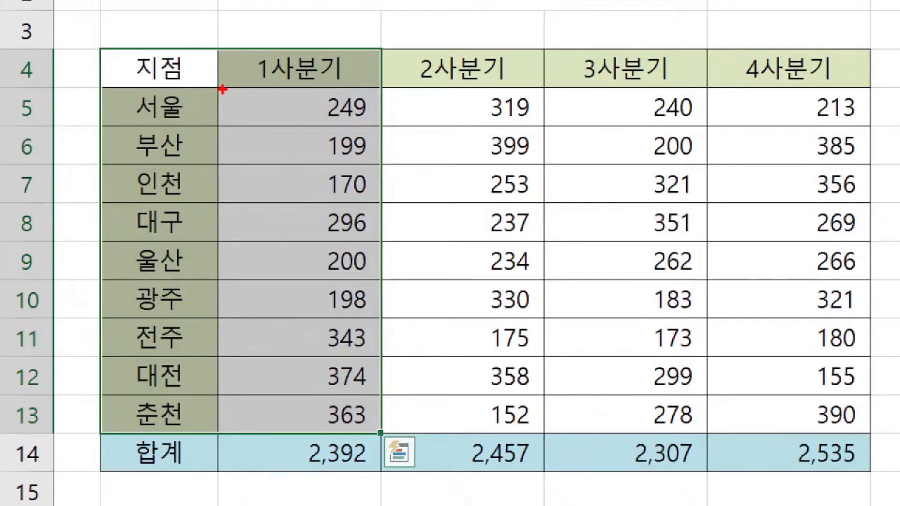
Box the first-quarter values and the branch names in ink, sketch chart axes above them, and tick the 지점 and 1사분기 headers.
{"action": "mouse_move", "coordinate": [223, 89]}
{"action": "left_mouse_down"}
{"action": "mouse_move", "coordinate": [371, 409]}
{"action": "mouse_move", "coordinate": [372, 431]}
{"action": "left_mouse_up"}
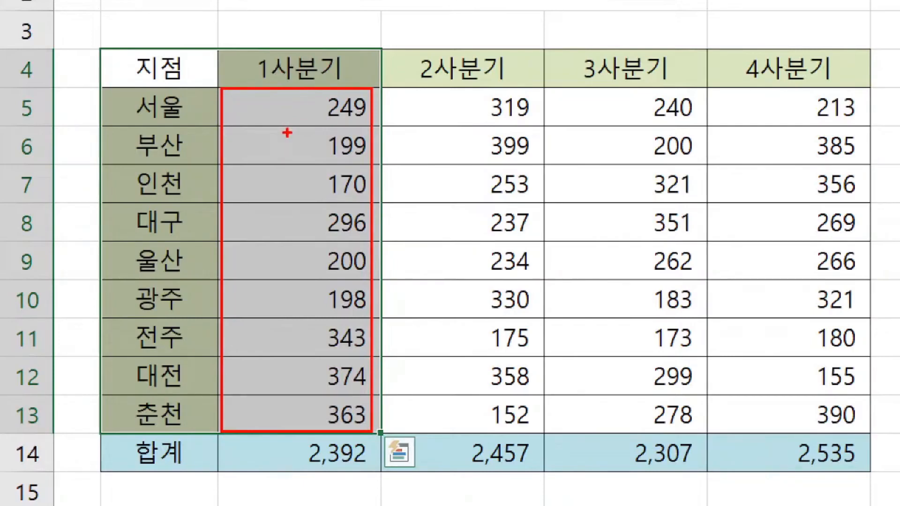
{"action": "mouse_move", "coordinate": [103, 86]}
{"action": "left_mouse_down"}
{"action": "mouse_move", "coordinate": [115, 189]}
{"action": "mouse_move", "coordinate": [219, 433]}
{"action": "left_mouse_up"}
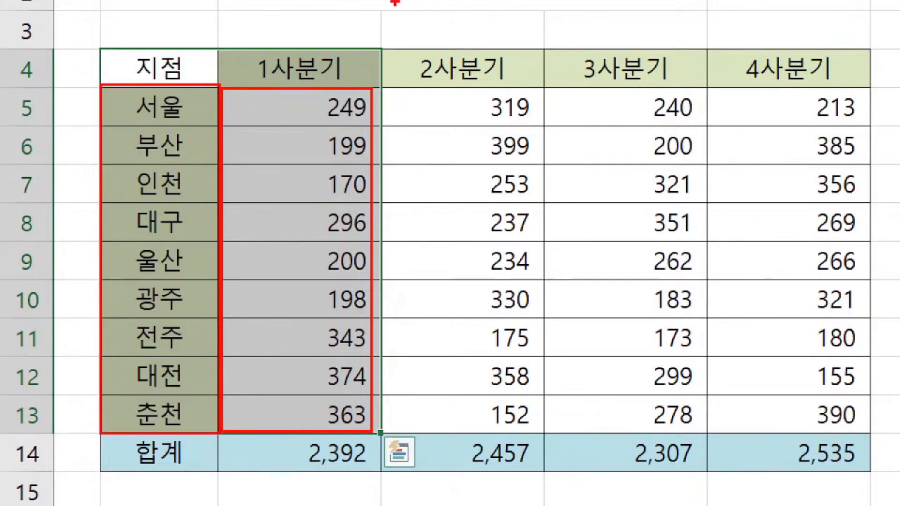
{"action": "mouse_move", "coordinate": [387, 3]}
{"action": "left_mouse_down"}
{"action": "mouse_move", "coordinate": [394, 46]}
{"action": "mouse_move", "coordinate": [453, 44]}
{"action": "mouse_move", "coordinate": [454, 35]}
{"action": "left_mouse_up"}
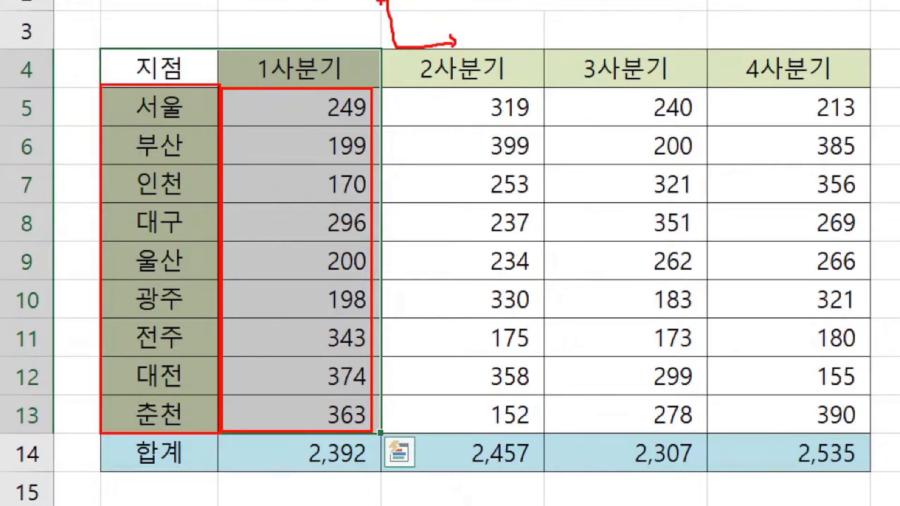
{"action": "mouse_move", "coordinate": [385, 1]}
{"action": "left_mouse_down"}
{"action": "mouse_move", "coordinate": [378, 10]}
{"action": "mouse_move", "coordinate": [400, 10]}
{"action": "left_mouse_up"}
{"action": "left_click_drag", "start_coordinate": [165, 40], "coordinate": [193, 40]}
{"action": "left_click_drag", "start_coordinate": [292, 35], "coordinate": [301, 45]}
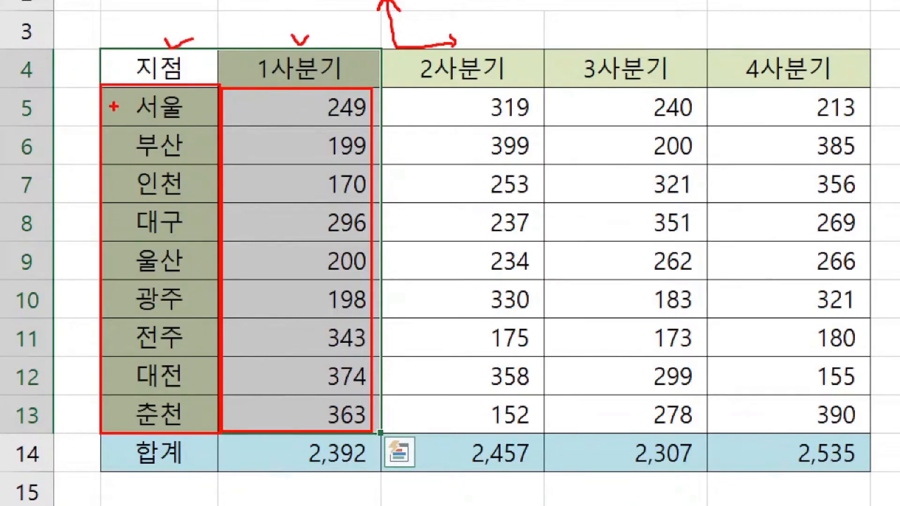
Circle 서울 and its value 249 in ink, trace down the two selected columns, and box the 지점 and 1사분기 headers.
{"action": "mouse_move", "coordinate": [122, 135]}
{"action": "left_mouse_down"}
{"action": "mouse_move", "coordinate": [124, 120]}
{"action": "mouse_move", "coordinate": [258, 102]}
{"action": "mouse_move", "coordinate": [285, 123]}
{"action": "left_mouse_up"}
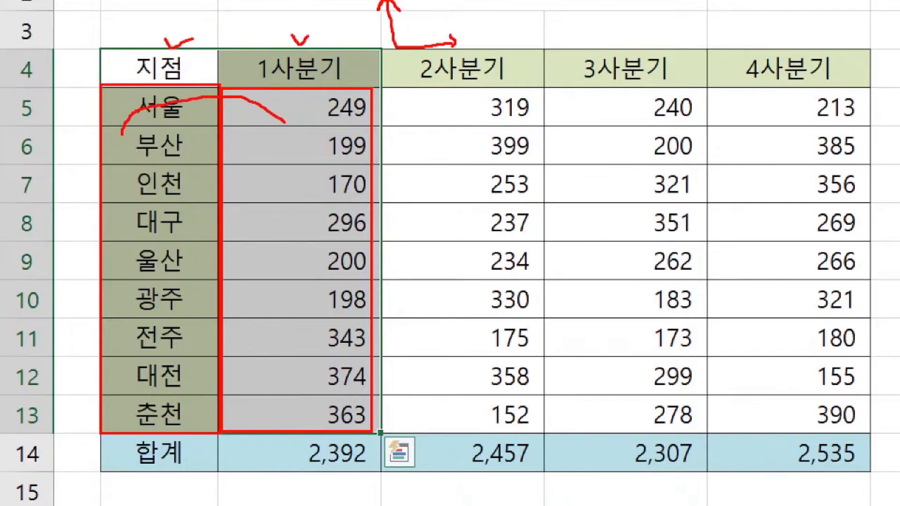
{"action": "mouse_move", "coordinate": [174, 90]}
{"action": "left_mouse_down"}
{"action": "mouse_move", "coordinate": [131, 93]}
{"action": "mouse_move", "coordinate": [172, 110]}
{"action": "left_mouse_up"}
{"action": "mouse_move", "coordinate": [347, 85]}
{"action": "left_mouse_down"}
{"action": "mouse_move", "coordinate": [322, 127]}
{"action": "mouse_move", "coordinate": [376, 101]}
{"action": "mouse_move", "coordinate": [347, 86]}
{"action": "left_mouse_up"}
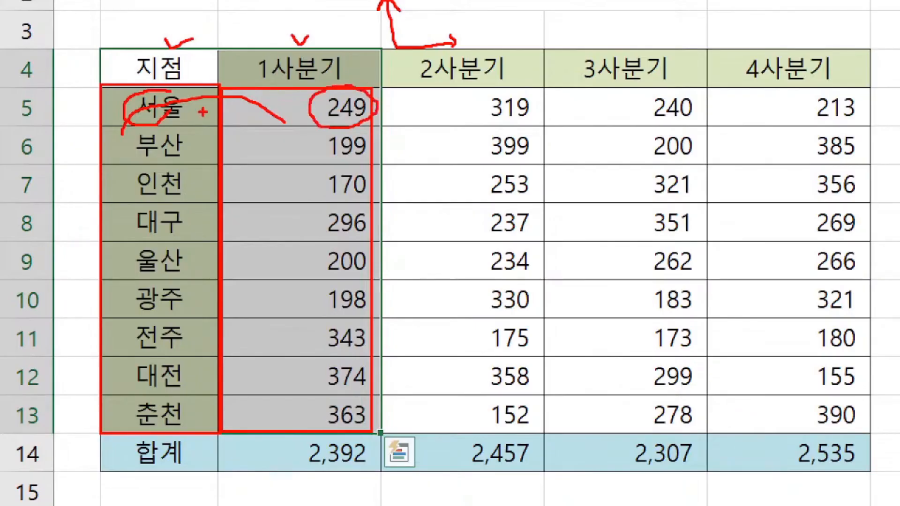
{"action": "mouse_move", "coordinate": [190, 112]}
{"action": "left_mouse_down"}
{"action": "mouse_move", "coordinate": [210, 144]}
{"action": "mouse_move", "coordinate": [225, 116]}
{"action": "left_mouse_up"}
{"action": "mouse_move", "coordinate": [313, 122]}
{"action": "left_mouse_down"}
{"action": "mouse_move", "coordinate": [288, 334]}
{"action": "mouse_move", "coordinate": [308, 416]}
{"action": "left_mouse_up"}
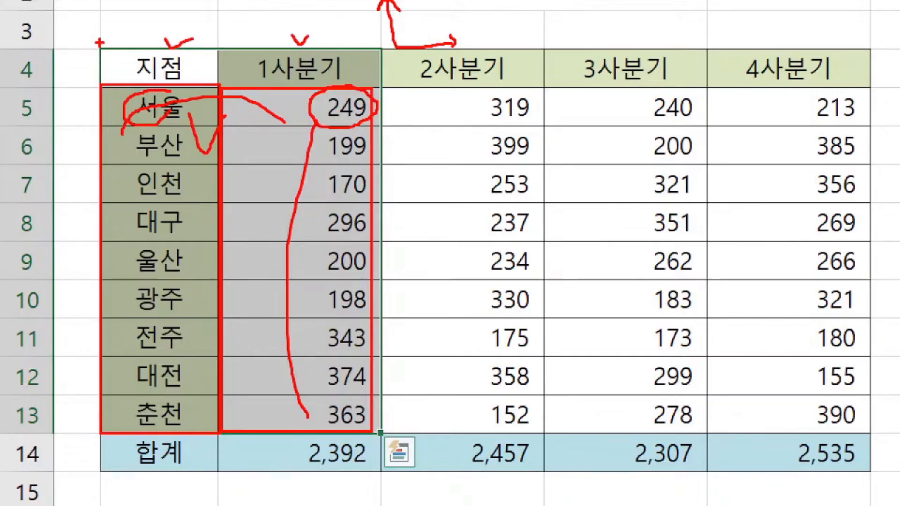
{"action": "mouse_move", "coordinate": [99, 43]}
{"action": "left_mouse_down"}
{"action": "mouse_move", "coordinate": [206, 84]}
{"action": "mouse_move", "coordinate": [383, 87]}
{"action": "left_mouse_up"}
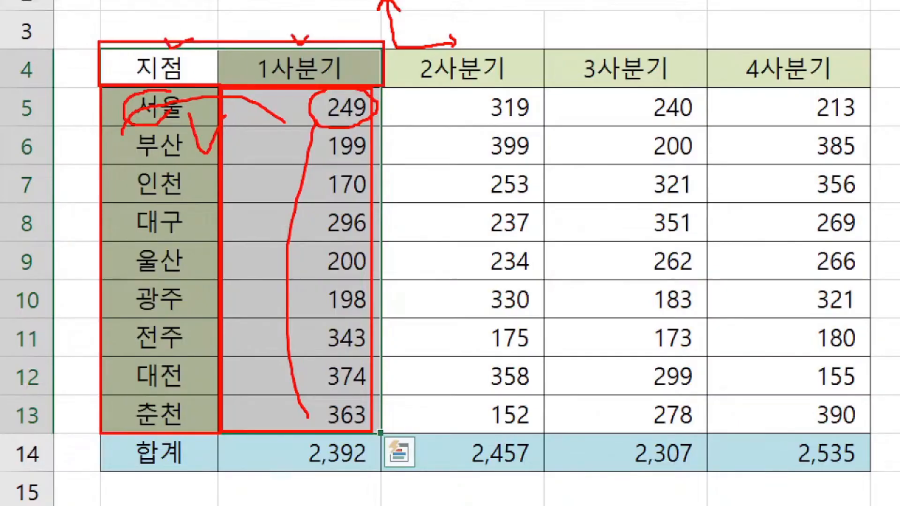
{"action": "left_click_drag", "start_coordinate": [134, 100], "coordinate": [139, 197]}
{"action": "left_click_drag", "start_coordinate": [316, 121], "coordinate": [308, 192]}
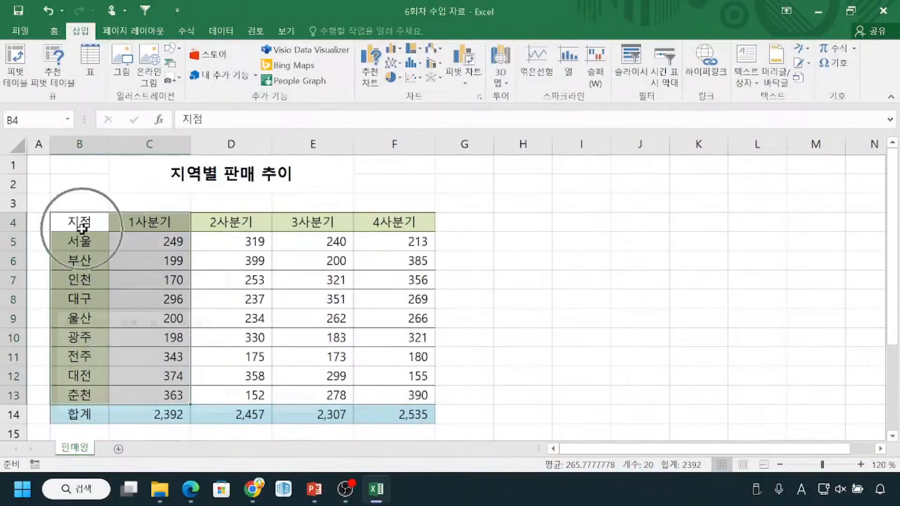
{"action": "key", "text": "ctrl+q"}
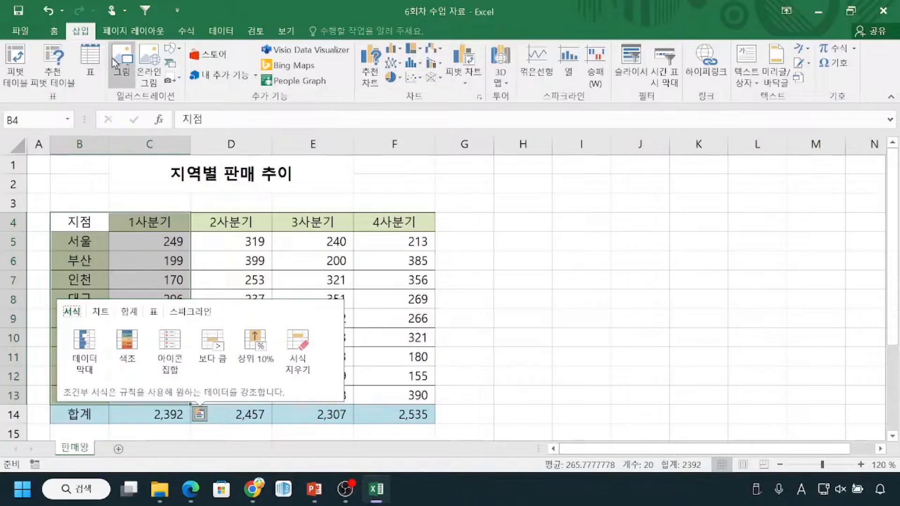
{"action": "key", "text": "ctrl"}
{"action": "key", "text": "ctrl"}
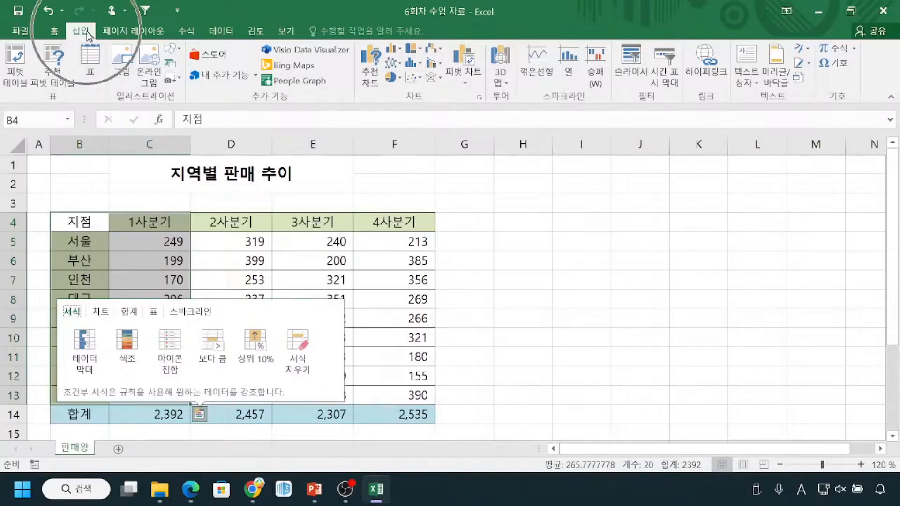
{"action": "key", "text": "ctrl"}
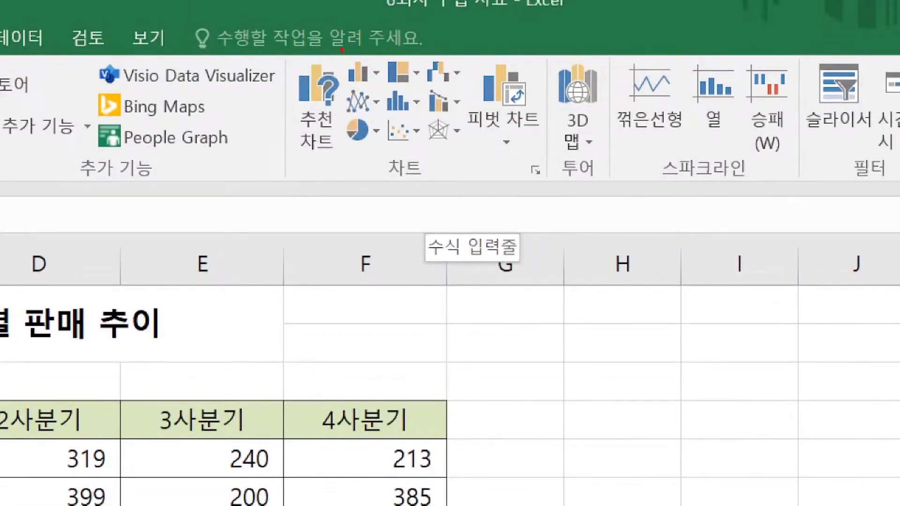
Tick the column, line, pie and scatter chart types in ink, and clear the annotations.
{"action": "mouse_move", "coordinate": [345, 146]}
{"action": "left_mouse_down"}
{"action": "mouse_move", "coordinate": [353, 157]}
{"action": "mouse_move", "coordinate": [364, 137]}
{"action": "left_mouse_up"}
{"action": "left_click_drag", "start_coordinate": [346, 88], "coordinate": [349, 92]}
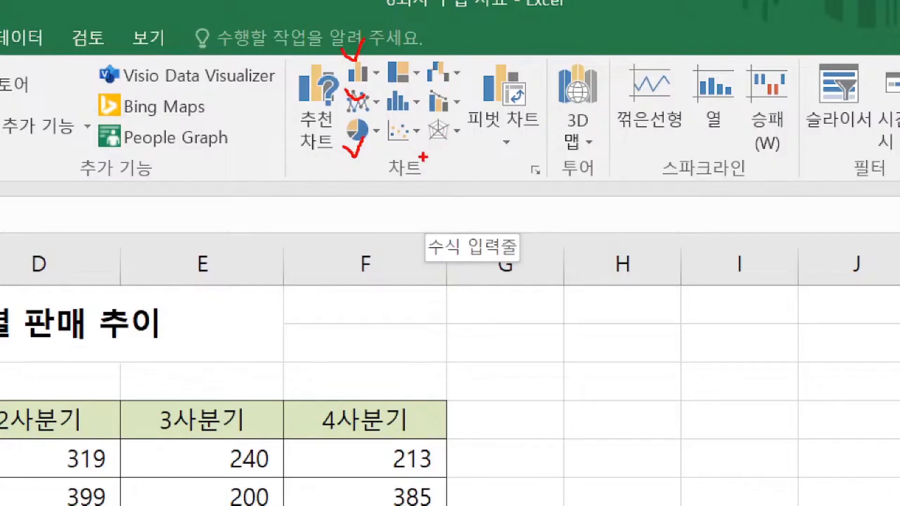
{"action": "left_click_drag", "start_coordinate": [403, 146], "coordinate": [417, 139]}
{"action": "key", "text": "Escape"}
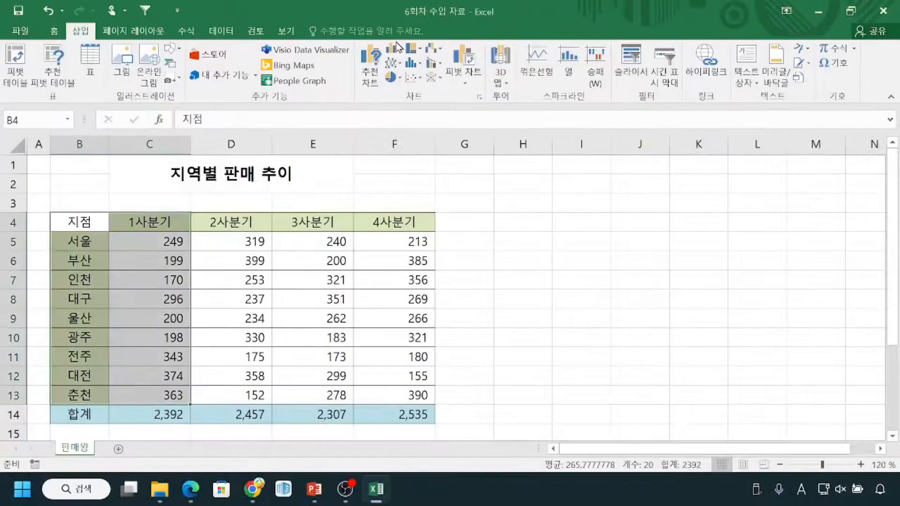
Magnify the selected sales table, underline the 1사분기 header in ink, and clear the mark.
{"action": "key", "text": "ctrl+1"}
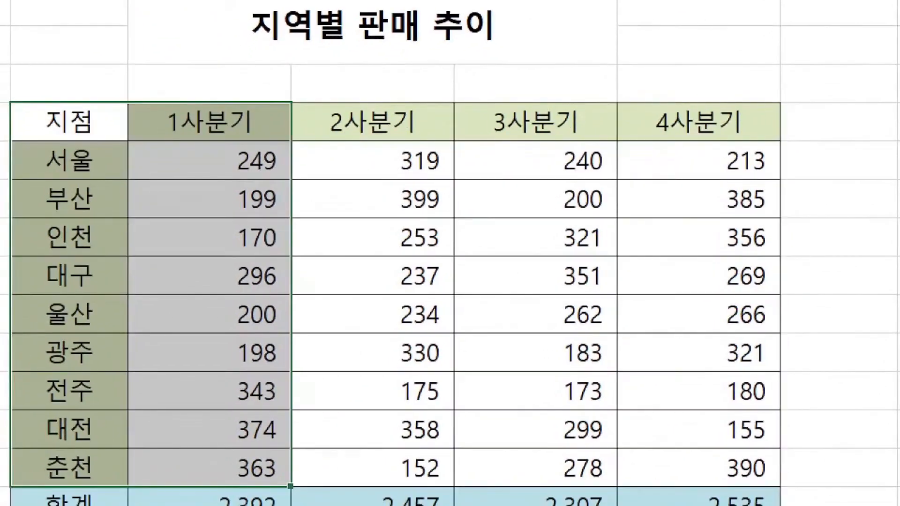
{"action": "left_click", "coordinate": [112, 322]}
{"action": "left_click_drag", "start_coordinate": [167, 135], "coordinate": [241, 135]}
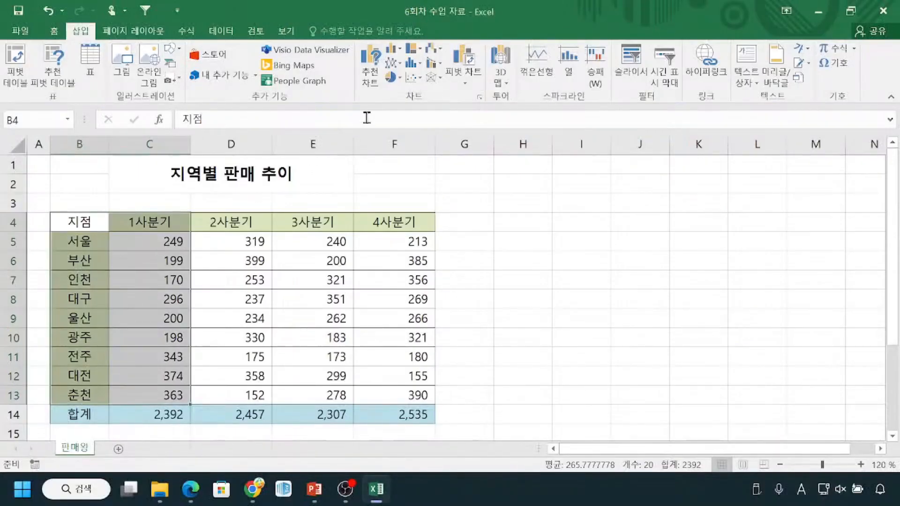
{"action": "key", "text": "ctrl+q"}
Show the column and bar chart gallery, underline its 2차원 and 3차원 세로/가로 막대형 headings in ink, and clear the marks.
{"action": "left_click", "coordinate": [400, 50]}
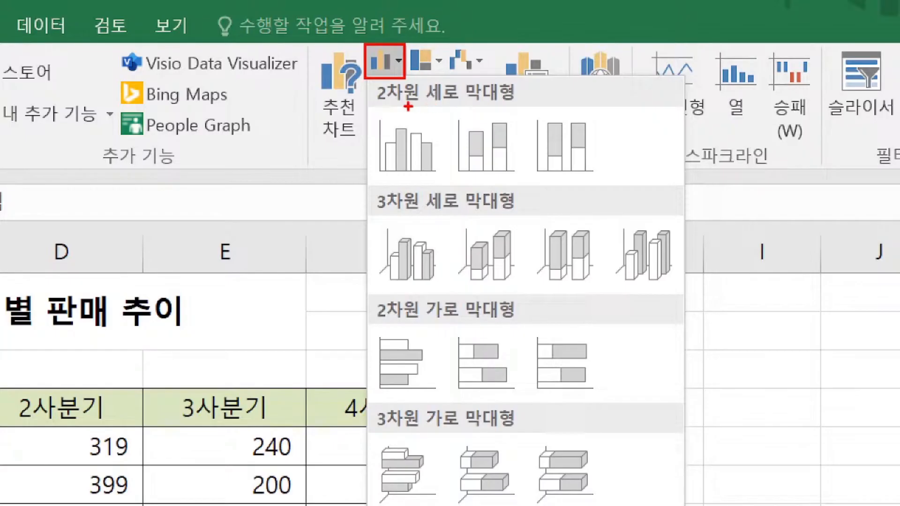
{"action": "left_click_drag", "start_coordinate": [379, 97], "coordinate": [458, 105]}
{"action": "left_click_drag", "start_coordinate": [378, 210], "coordinate": [420, 211]}
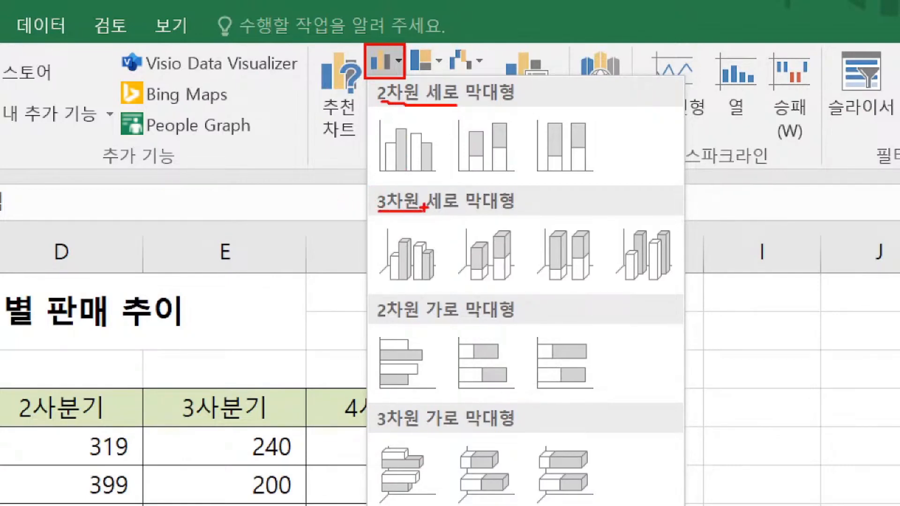
{"action": "left_click_drag", "start_coordinate": [432, 320], "coordinate": [471, 315]}
{"action": "left_click_drag", "start_coordinate": [451, 428], "coordinate": [441, 428]}
{"action": "left_click_drag", "start_coordinate": [375, 431], "coordinate": [395, 430]}
{"action": "key", "text": "Escape"}
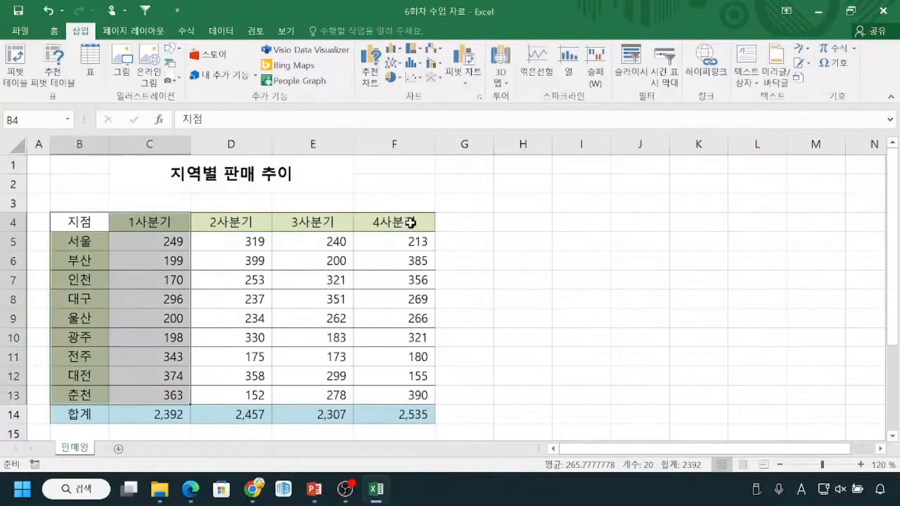
Mark the 2-D clustered column type in ink, bracket the two stacked types, and box a stacked bar and point out its segments.
{"action": "left_click", "coordinate": [393, 48]}
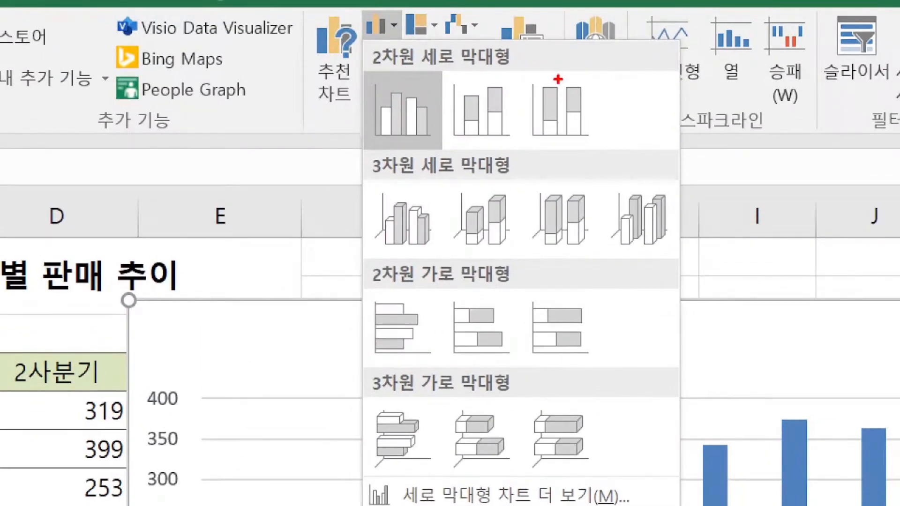
{"action": "left_click_drag", "start_coordinate": [369, 150], "coordinate": [426, 150]}
{"action": "mouse_move", "coordinate": [484, 84]}
{"action": "left_mouse_down"}
{"action": "mouse_move", "coordinate": [515, 64]}
{"action": "mouse_move", "coordinate": [569, 76]}
{"action": "left_mouse_up"}
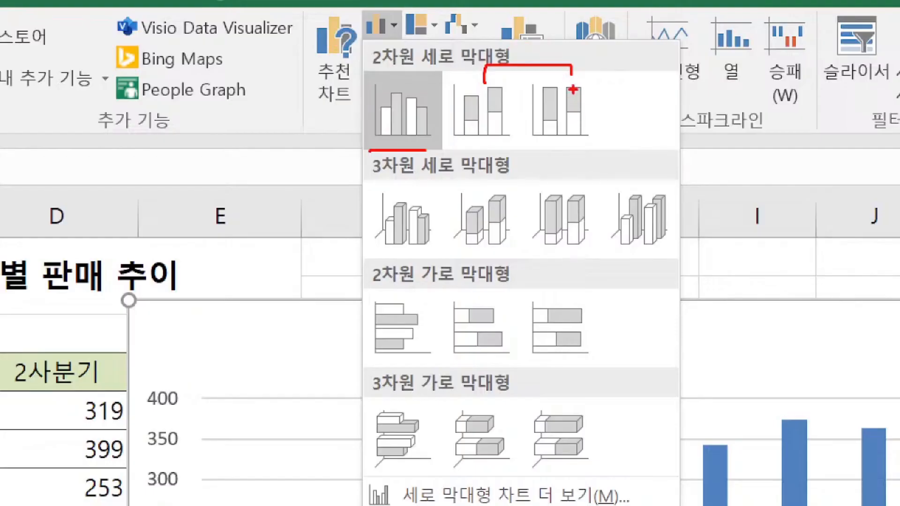
{"action": "mouse_move", "coordinate": [564, 80]}
{"action": "left_mouse_down"}
{"action": "mouse_move", "coordinate": [590, 141]}
{"action": "mouse_move", "coordinate": [598, 136]}
{"action": "left_mouse_up"}
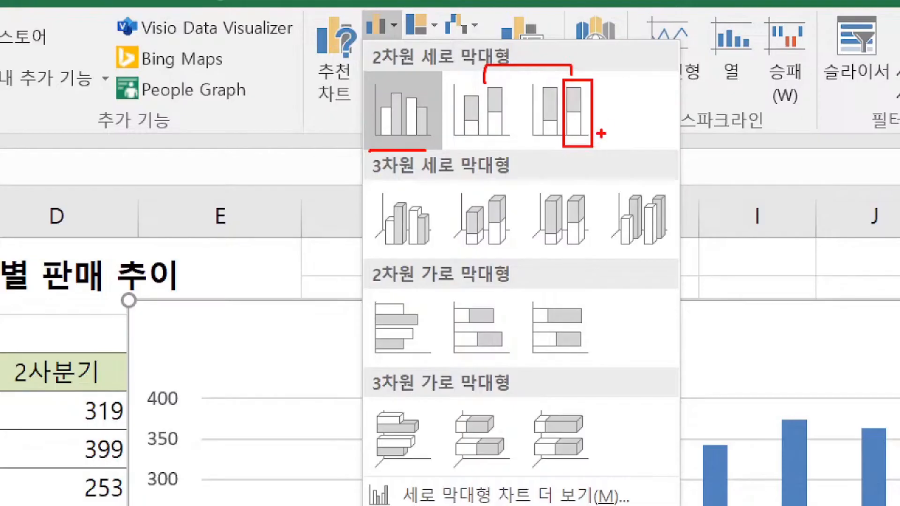
{"action": "left_click_drag", "start_coordinate": [577, 96], "coordinate": [634, 93]}
{"action": "left_click_drag", "start_coordinate": [573, 125], "coordinate": [610, 125]}
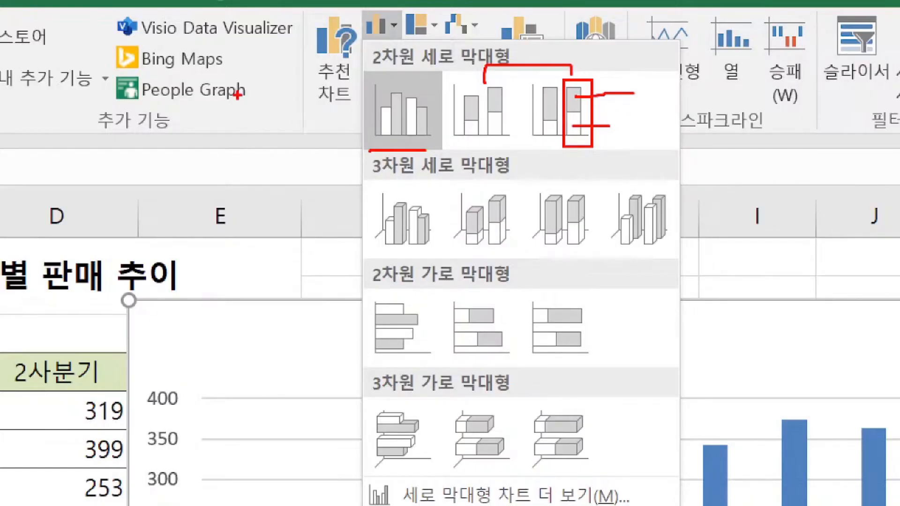
{"action": "mouse_move", "coordinate": [397, 79]}
{"action": "left_mouse_down"}
{"action": "mouse_move", "coordinate": [379, 84]}
{"action": "mouse_move", "coordinate": [424, 169]}
{"action": "mouse_move", "coordinate": [439, 96]}
{"action": "mouse_move", "coordinate": [413, 85]}
{"action": "left_mouse_up"}
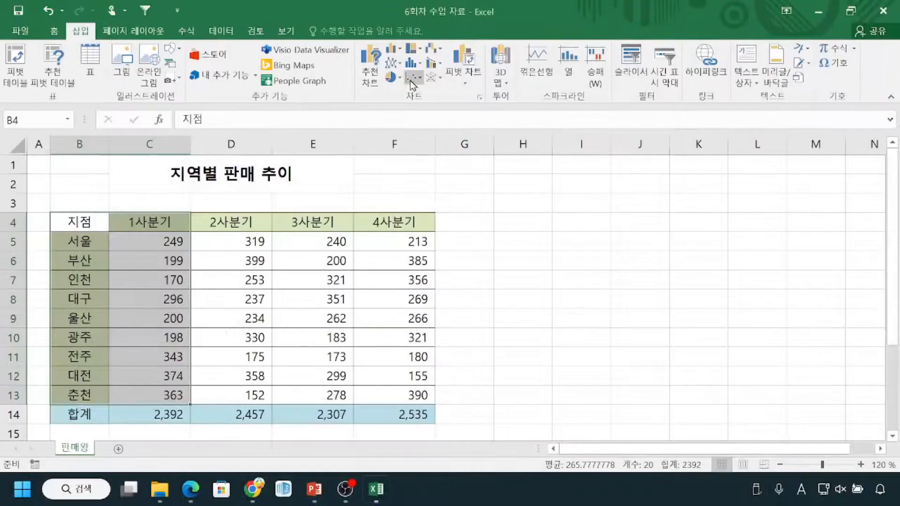
Insert a 2-D clustered column chart of first-quarter sales by branch and shift it slightly up and to the right.
{"action": "left_click", "coordinate": [382, 26]}
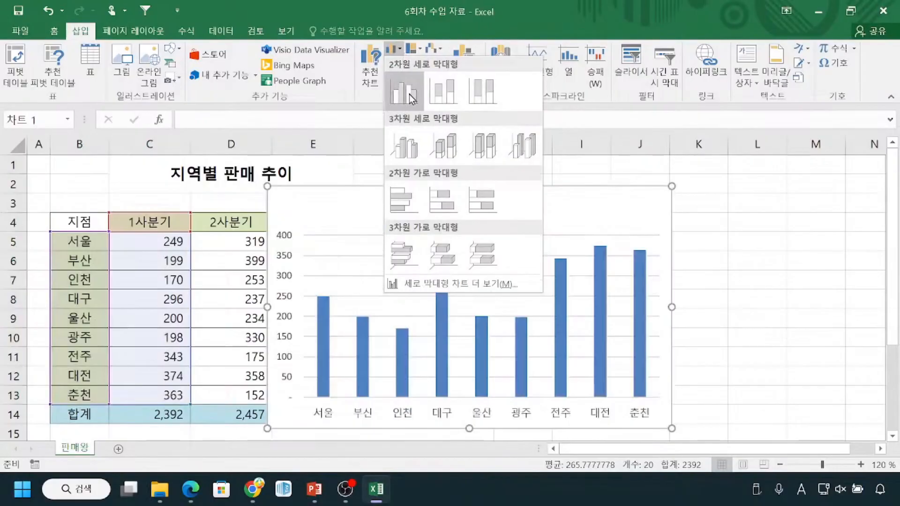
{"action": "left_click", "coordinate": [409, 94]}
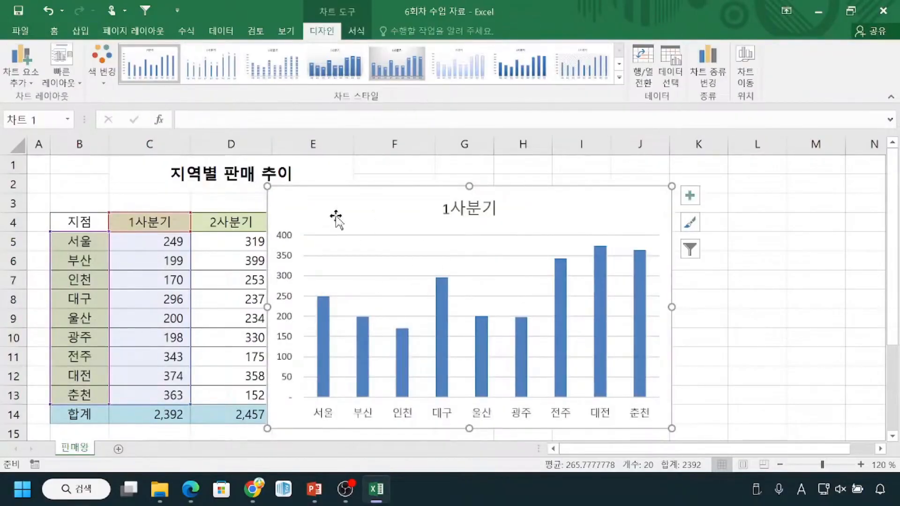
{"action": "left_click_drag", "start_coordinate": [393, 213], "coordinate": [409, 210]}
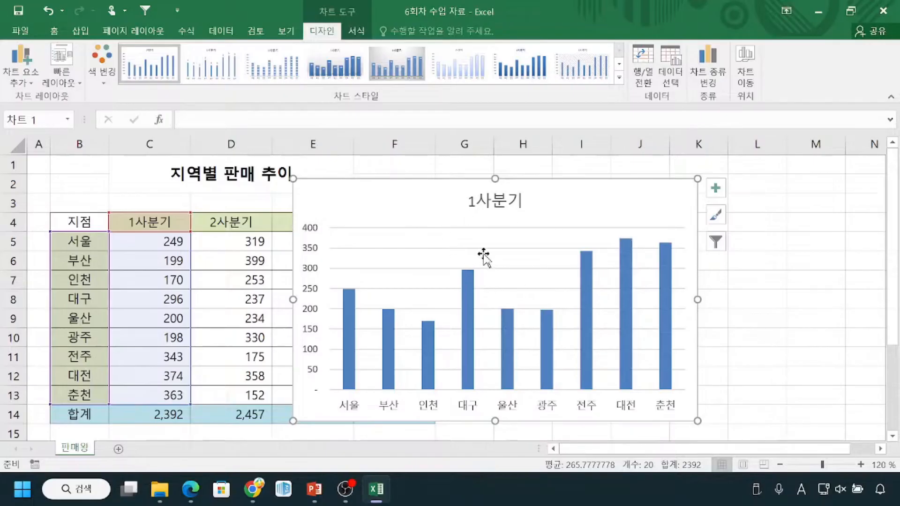
Review the chart's element, style and filter options.
{"action": "key", "text": "ctrl"}
{"action": "key", "text": "ctrl"}
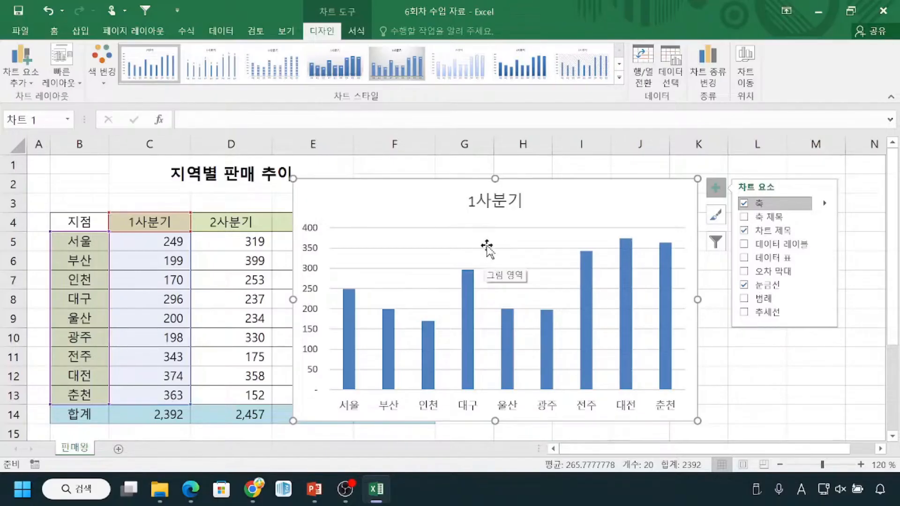
{"action": "key", "text": "ctrl"}
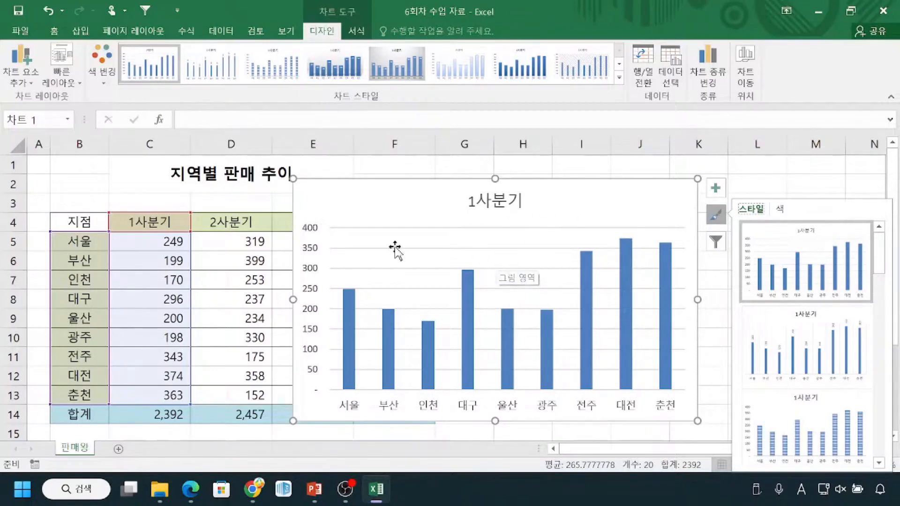
{"action": "left_click", "coordinate": [716, 242]}
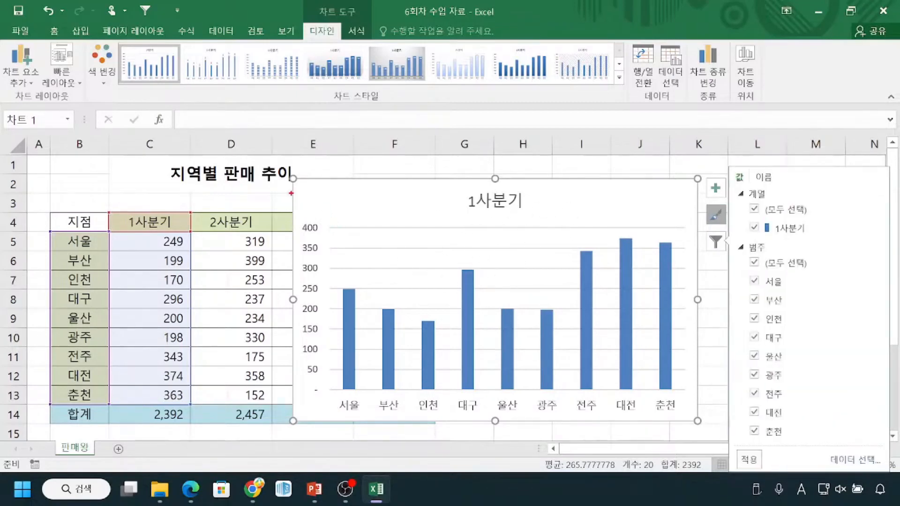
Underline the 서울 and 춘천 axis labels in ink, circle 대전 and trace its bar, and clear the annotations.
{"action": "left_click_drag", "start_coordinate": [343, 415], "coordinate": [360, 415]}
{"action": "left_click_drag", "start_coordinate": [659, 413], "coordinate": [675, 411]}
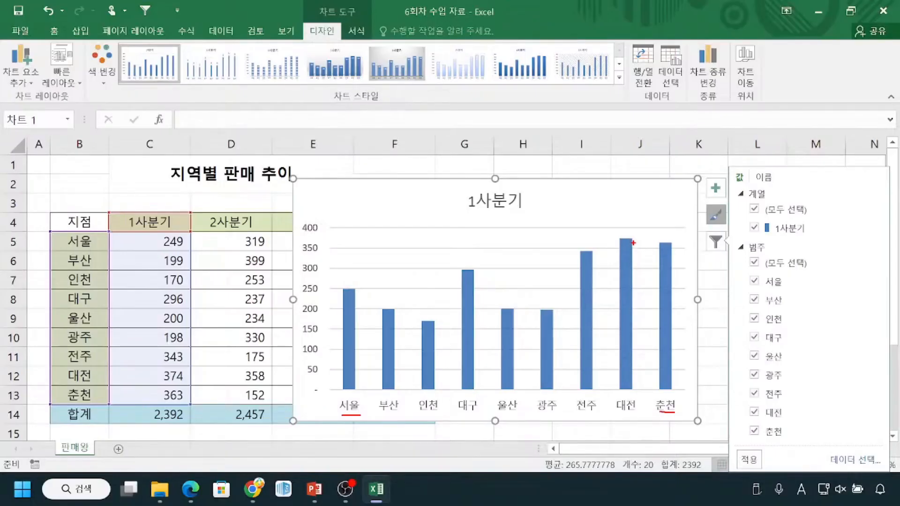
{"action": "mouse_move", "coordinate": [625, 395]}
{"action": "left_mouse_down"}
{"action": "mouse_move", "coordinate": [620, 422]}
{"action": "mouse_move", "coordinate": [630, 398]}
{"action": "mouse_move", "coordinate": [637, 247]}
{"action": "left_mouse_up"}
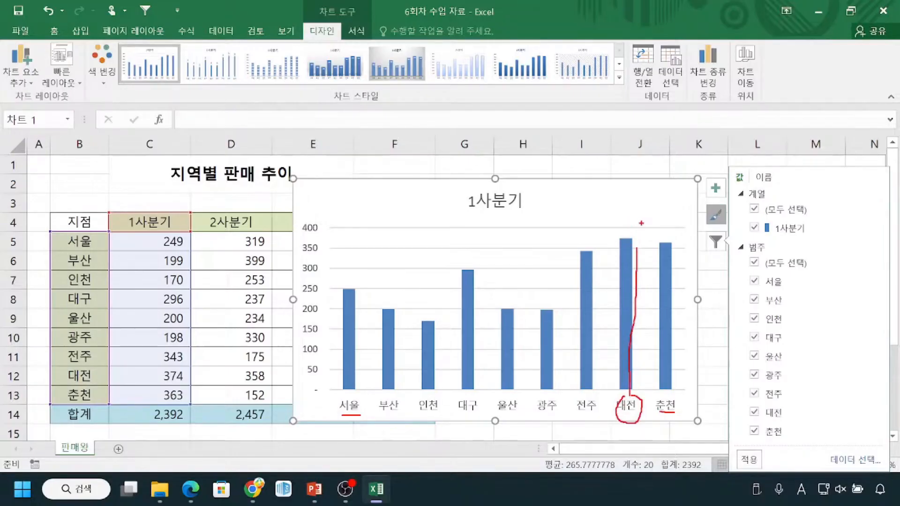
{"action": "key", "text": "Escape"}
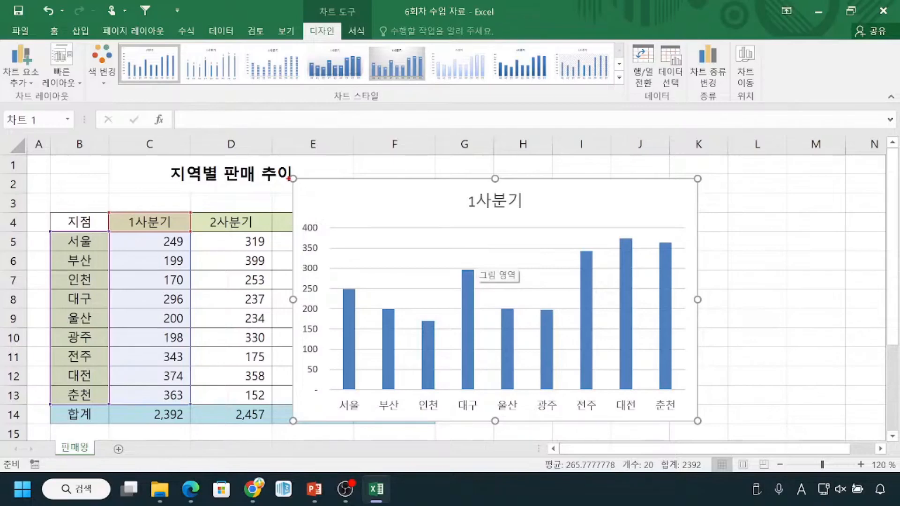
Circle the resize handles around the chart's border in ink, and clear the annotations.
{"action": "mouse_move", "coordinate": [288, 176]}
{"action": "left_mouse_down"}
{"action": "mouse_move", "coordinate": [305, 192]}
{"action": "mouse_move", "coordinate": [288, 169]}
{"action": "left_mouse_up"}
{"action": "mouse_move", "coordinate": [515, 172]}
{"action": "left_mouse_down"}
{"action": "mouse_move", "coordinate": [501, 188]}
{"action": "mouse_move", "coordinate": [515, 169]}
{"action": "left_mouse_up"}
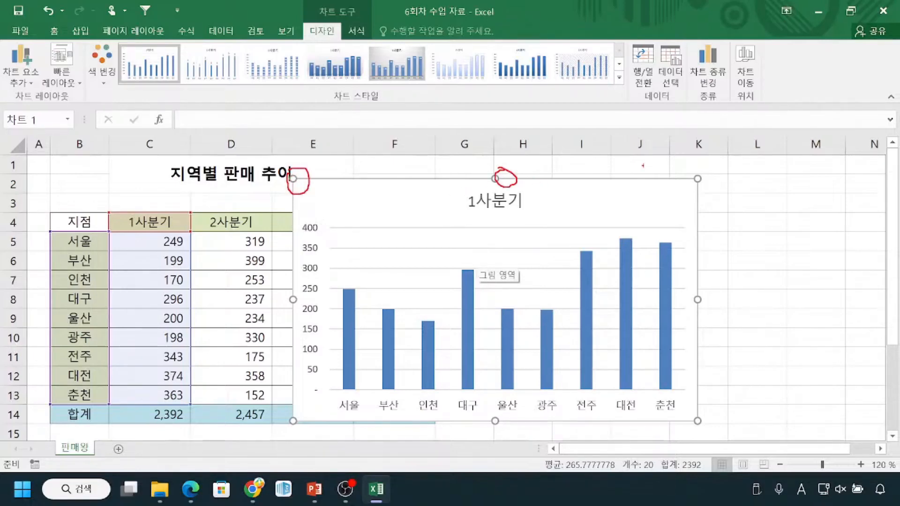
{"action": "left_click_drag", "start_coordinate": [700, 174], "coordinate": [702, 176]}
{"action": "mouse_move", "coordinate": [703, 292]}
{"action": "left_mouse_down"}
{"action": "mouse_move", "coordinate": [691, 304]}
{"action": "mouse_move", "coordinate": [704, 293]}
{"action": "left_mouse_up"}
{"action": "mouse_move", "coordinate": [694, 412]}
{"action": "left_mouse_down"}
{"action": "mouse_move", "coordinate": [707, 424]}
{"action": "mouse_move", "coordinate": [704, 413]}
{"action": "left_mouse_up"}
{"action": "mouse_move", "coordinate": [495, 414]}
{"action": "left_mouse_down"}
{"action": "mouse_move", "coordinate": [486, 428]}
{"action": "mouse_move", "coordinate": [506, 417]}
{"action": "left_mouse_up"}
{"action": "left_click_drag", "start_coordinate": [296, 416], "coordinate": [291, 424]}
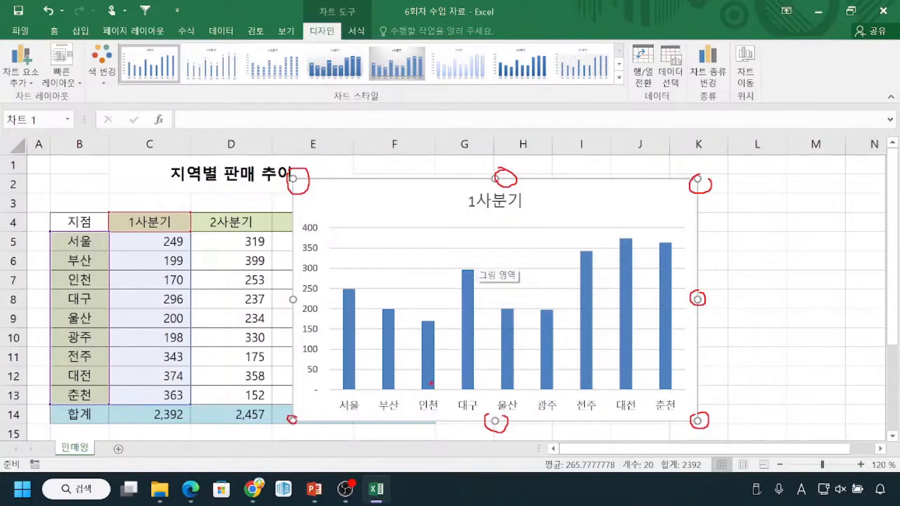
{"action": "key", "text": "Escape"}
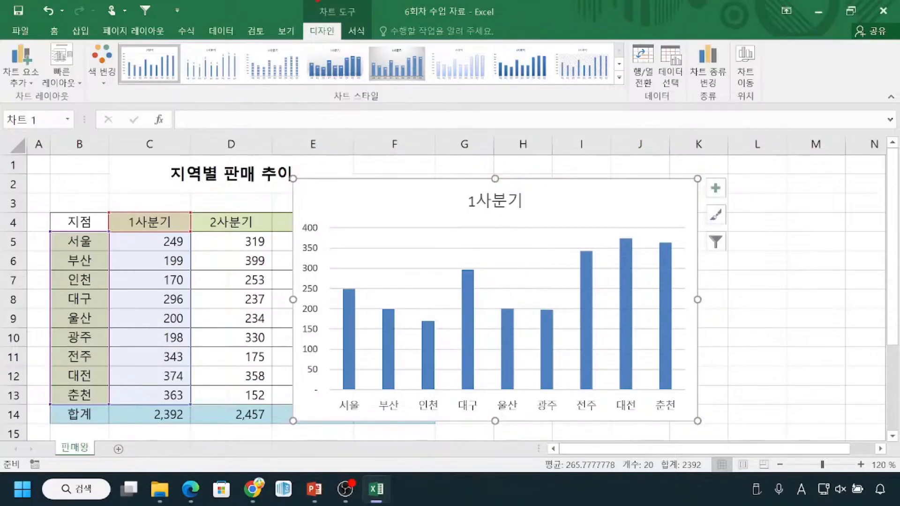
Box the 차트 도구 heading and the 차트 이동 command in ink, underline 위치, and clear the annotations.
{"action": "mouse_move", "coordinate": [294, 1]}
{"action": "left_mouse_down"}
{"action": "mouse_move", "coordinate": [309, 19]}
{"action": "mouse_move", "coordinate": [373, 21]}
{"action": "left_mouse_up"}
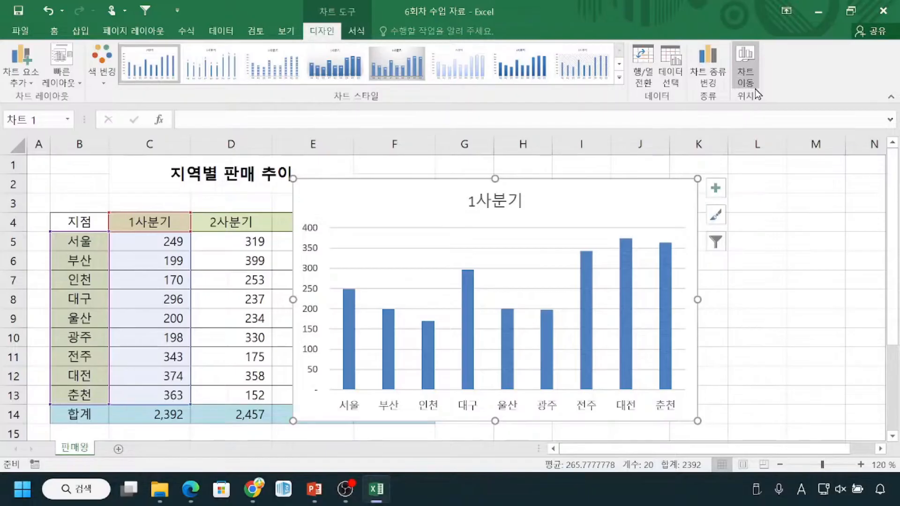
{"action": "mouse_move", "coordinate": [724, 36]}
{"action": "left_mouse_down"}
{"action": "mouse_move", "coordinate": [753, 96]}
{"action": "mouse_move", "coordinate": [791, 113]}
{"action": "left_mouse_up"}
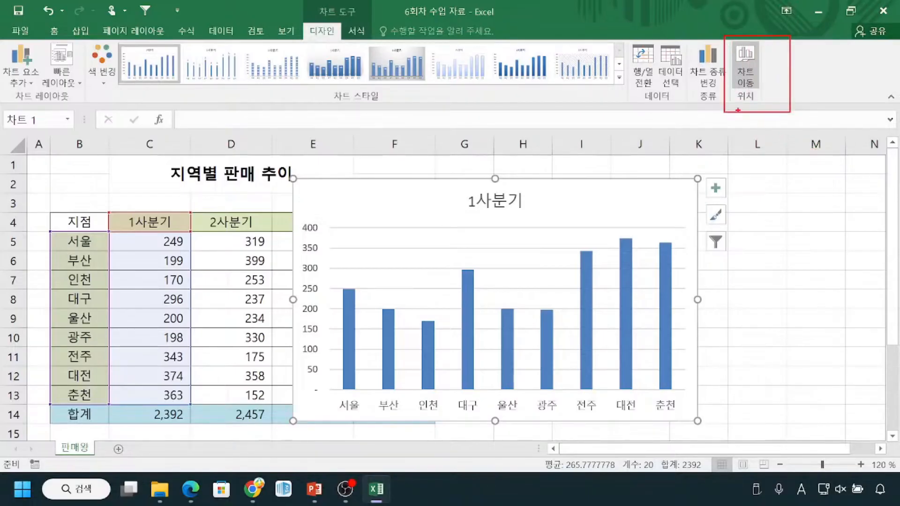
{"action": "left_click_drag", "start_coordinate": [733, 107], "coordinate": [765, 107]}
{"action": "key", "text": "Escape"}
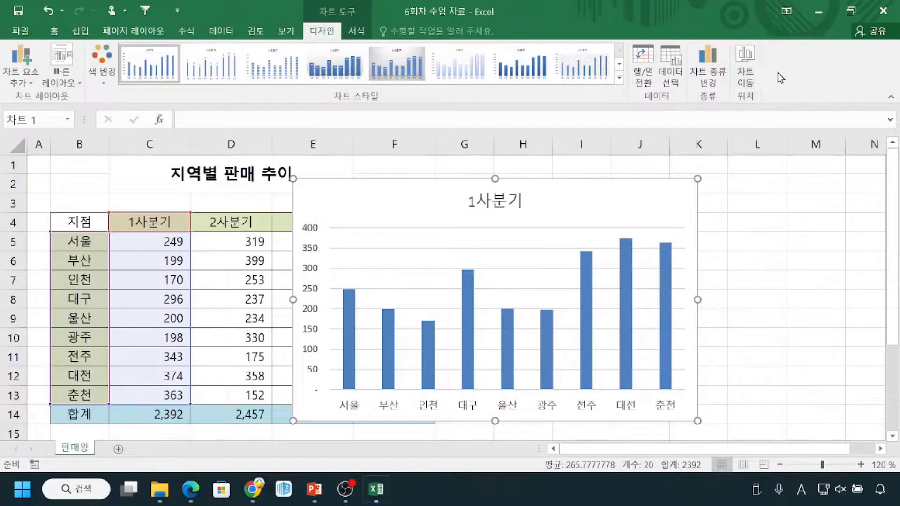
Start moving the chart, underline the 새 시트 and 워크시트에 삽입 options in ink, and shift the dialog to uncover the chart.
{"action": "left_click", "coordinate": [750, 84]}
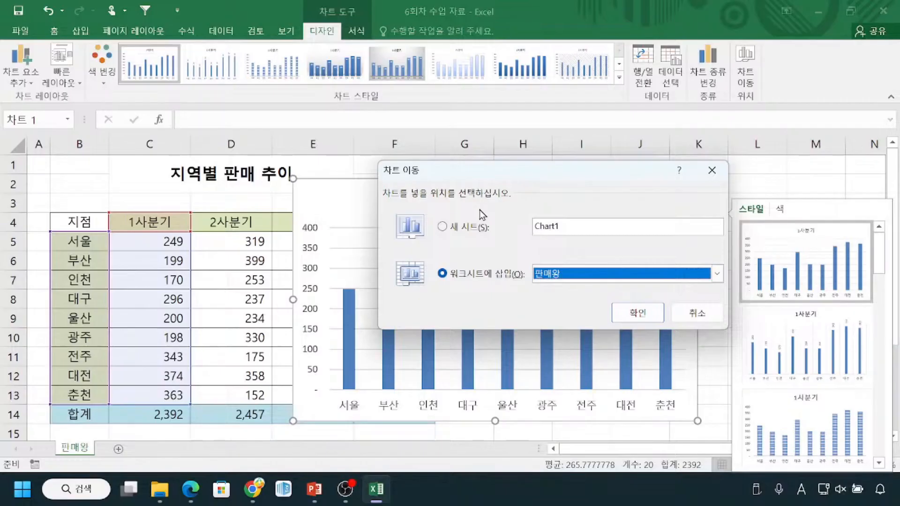
{"action": "left_click_drag", "start_coordinate": [540, 171], "coordinate": [499, 171]}
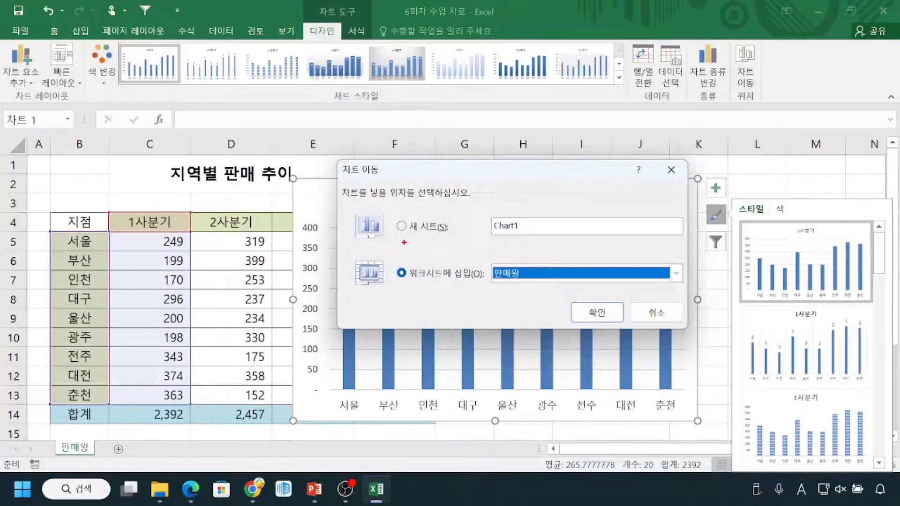
{"action": "left_click_drag", "start_coordinate": [399, 240], "coordinate": [438, 242]}
{"action": "left_click_drag", "start_coordinate": [399, 290], "coordinate": [463, 292]}
{"action": "key", "text": "Escape"}
{"action": "left_click_drag", "start_coordinate": [504, 174], "coordinate": [611, 50]}
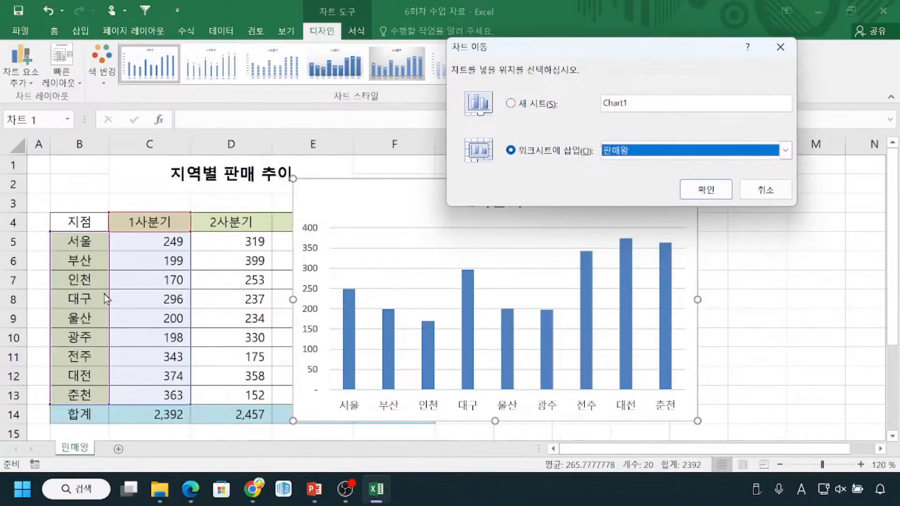
Box the 새 시트 option in ink, underline the 판매왕 sheet tab, box the space beside it, and clear the annotations.
{"action": "left_click", "coordinate": [123, 291]}
{"action": "key", "text": "ctrl"}
{"action": "key", "text": "ctrl"}
{"action": "key", "text": "ctrl"}
{"action": "key", "text": "ctrl"}
{"action": "key", "text": "ctrl"}
{"action": "mouse_move", "coordinate": [503, 93]}
{"action": "left_mouse_down"}
{"action": "mouse_move", "coordinate": [516, 111]}
{"action": "mouse_move", "coordinate": [567, 119]}
{"action": "left_mouse_up"}
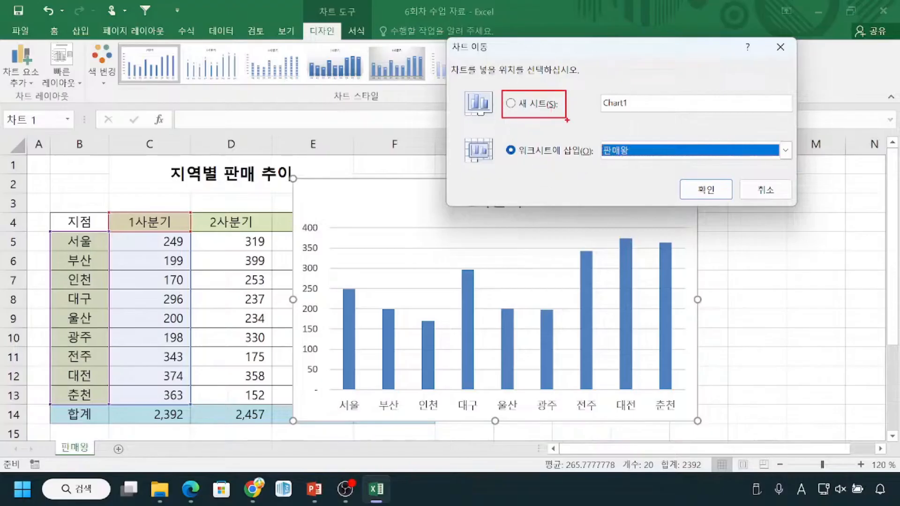
{"action": "left_click_drag", "start_coordinate": [56, 458], "coordinate": [85, 457]}
{"action": "mouse_move", "coordinate": [98, 441]}
{"action": "left_mouse_down"}
{"action": "mouse_move", "coordinate": [126, 460]}
{"action": "mouse_move", "coordinate": [146, 460]}
{"action": "left_mouse_up"}
{"action": "left_click_drag", "start_coordinate": [141, 415], "coordinate": [139, 446]}
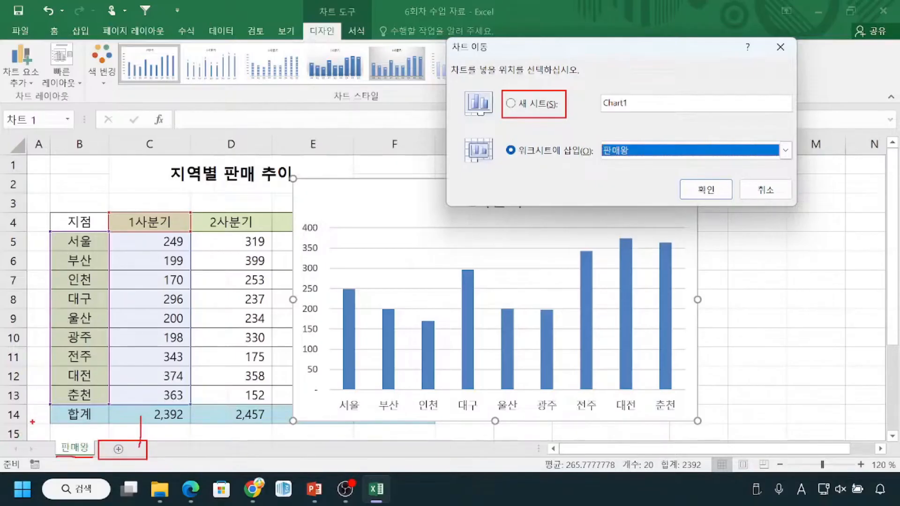
{"action": "key", "text": "Escape"}
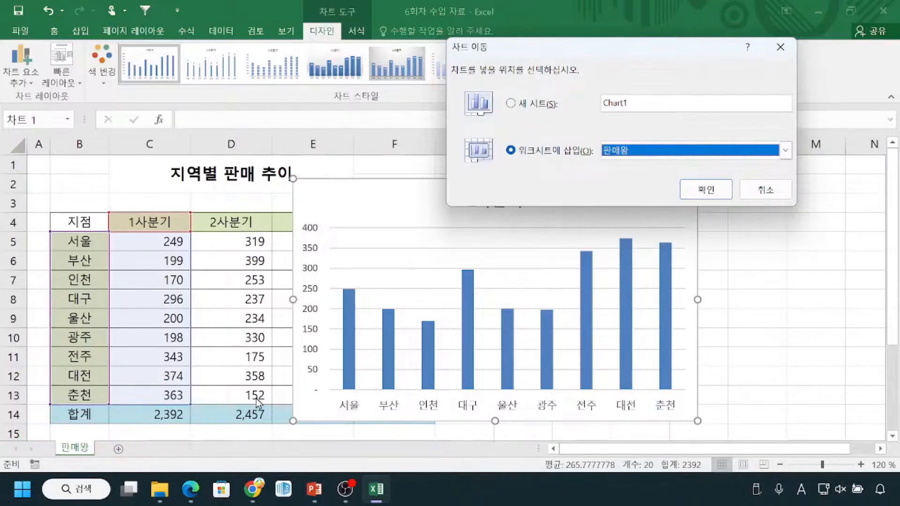
Choose 새 시트 as the chart's destination, shift the dialog, and box the option and circle its Chart1 name in ink.
{"action": "key", "text": "ctrl"}
{"action": "key", "text": "ctrl"}
{"action": "key", "text": "ctrl"}
{"action": "key", "text": "ctrl"}
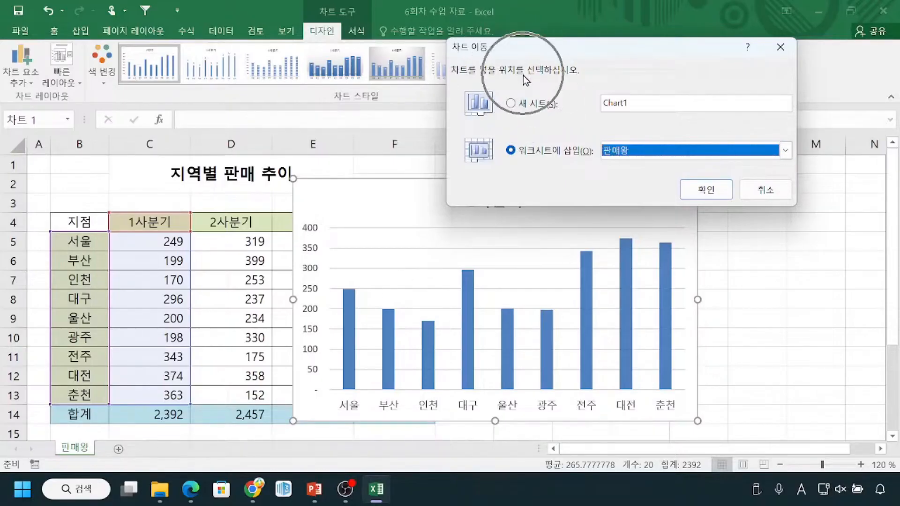
{"action": "left_click", "coordinate": [511, 104]}
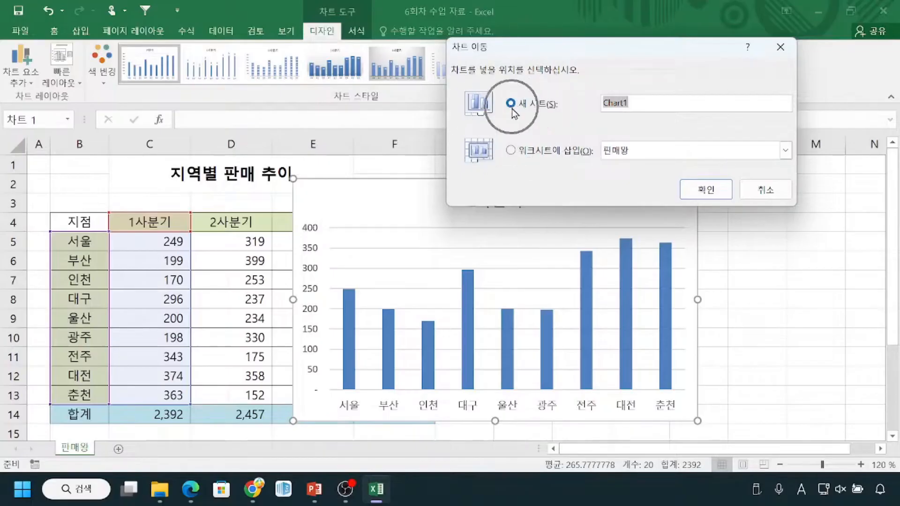
{"action": "left_click_drag", "start_coordinate": [603, 57], "coordinate": [452, 187]}
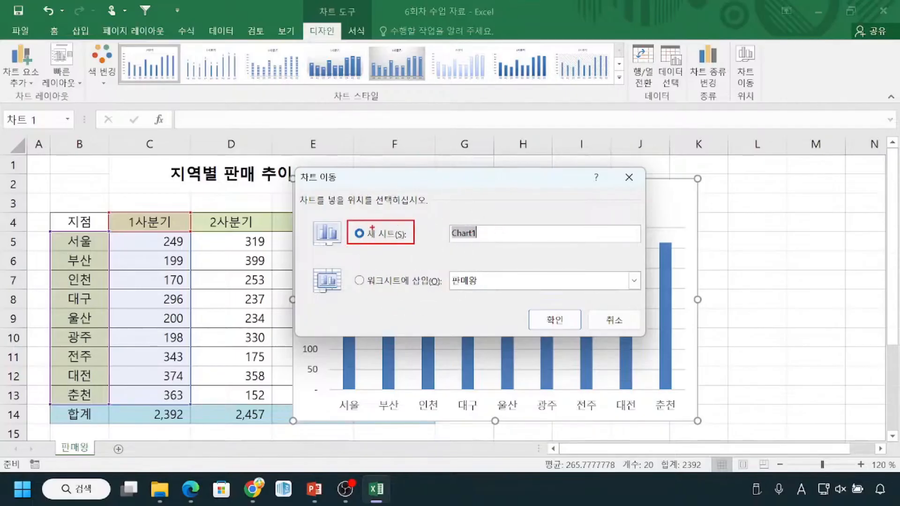
{"action": "mouse_move", "coordinate": [451, 251]}
{"action": "left_mouse_down"}
{"action": "mouse_move", "coordinate": [491, 221]}
{"action": "mouse_move", "coordinate": [457, 249]}
{"action": "left_mouse_up"}
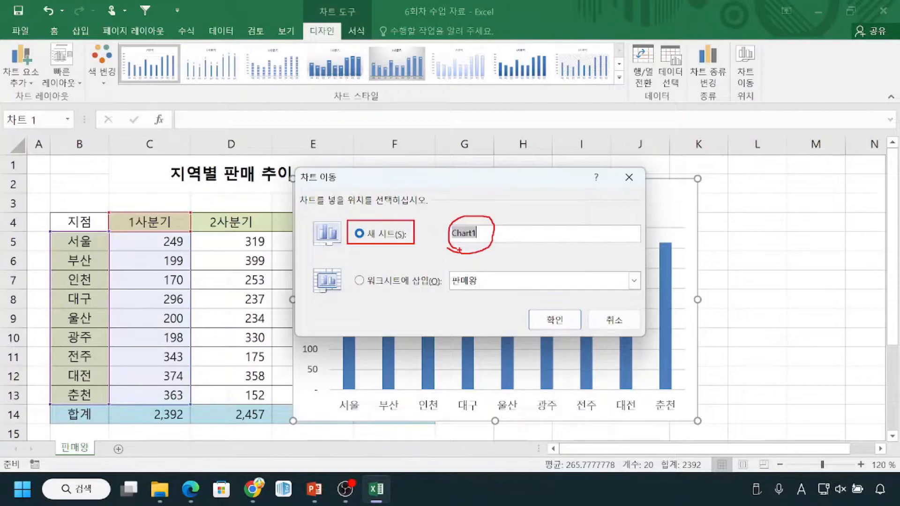
{"action": "key", "text": "Escape"}
Name the new sheet 세로 막대, underline the option and the name in ink, and move the chart there.
{"action": "key", "text": "BackSpace"}
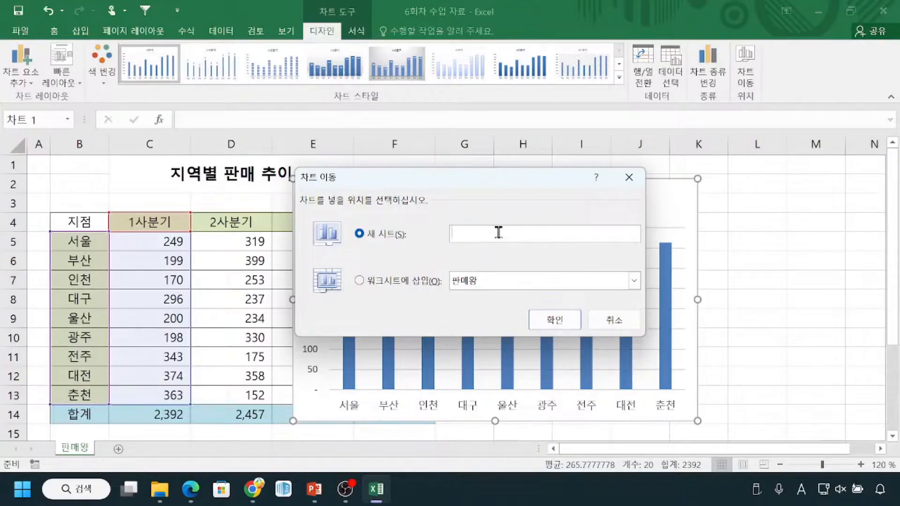
{"action": "type", "text": "tp"}
{"action": "key", "text": "BackSpace"}
{"action": "key", "text": "BackSpace"}
{"action": "key", "text": "Hangul"}
{"action": "type", "text": "셀로 막대"}
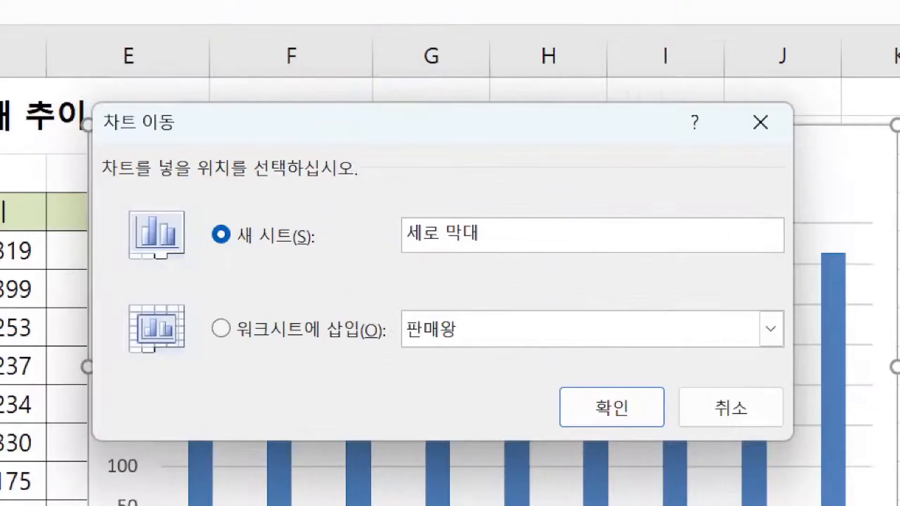
{"action": "left_click_drag", "start_coordinate": [217, 262], "coordinate": [279, 263]}
{"action": "left_click_drag", "start_coordinate": [419, 250], "coordinate": [515, 249]}
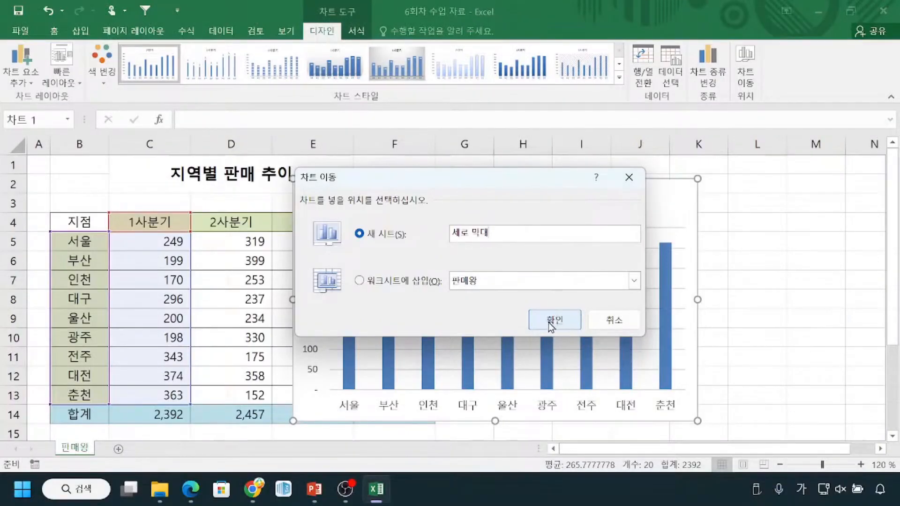
{"action": "left_click", "coordinate": [550, 322]}
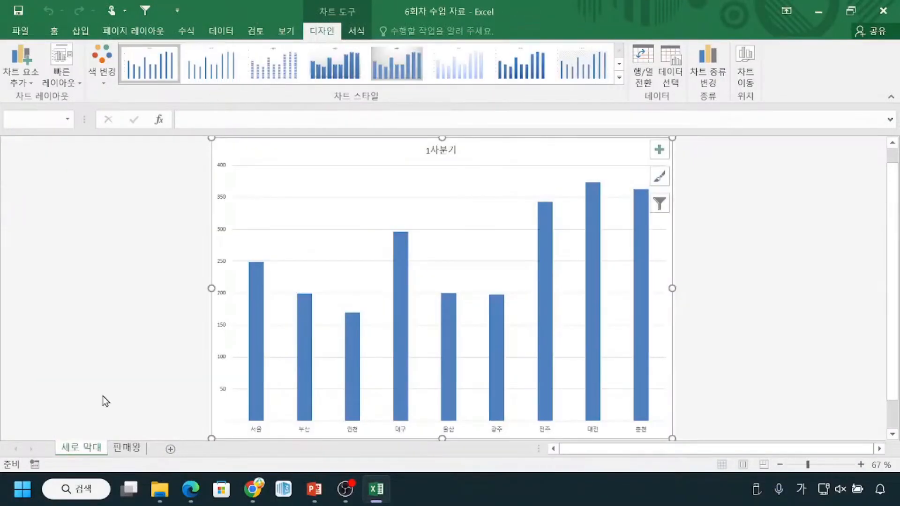
Box the 세로 막대 sheet tab in ink, draw an arrow toward the chart, and clear the annotations.
{"action": "key", "text": "ctrl"}
{"action": "key", "text": "ctrl"}
{"action": "key", "text": "ctrl+2"}
{"action": "left_click_drag", "start_coordinate": [54, 433], "coordinate": [107, 458]}
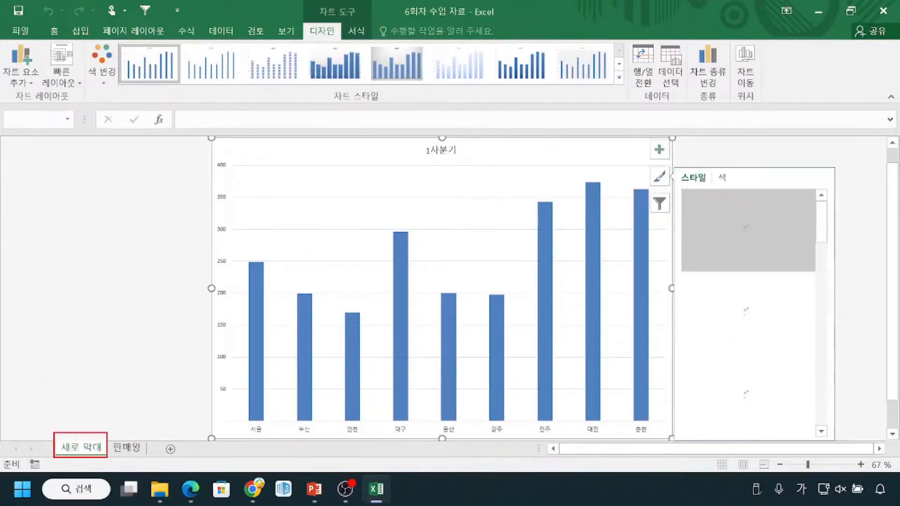
{"action": "mouse_move", "coordinate": [133, 278]}
{"action": "left_mouse_down"}
{"action": "mouse_move", "coordinate": [269, 208]}
{"action": "mouse_move", "coordinate": [268, 234]}
{"action": "left_mouse_up"}
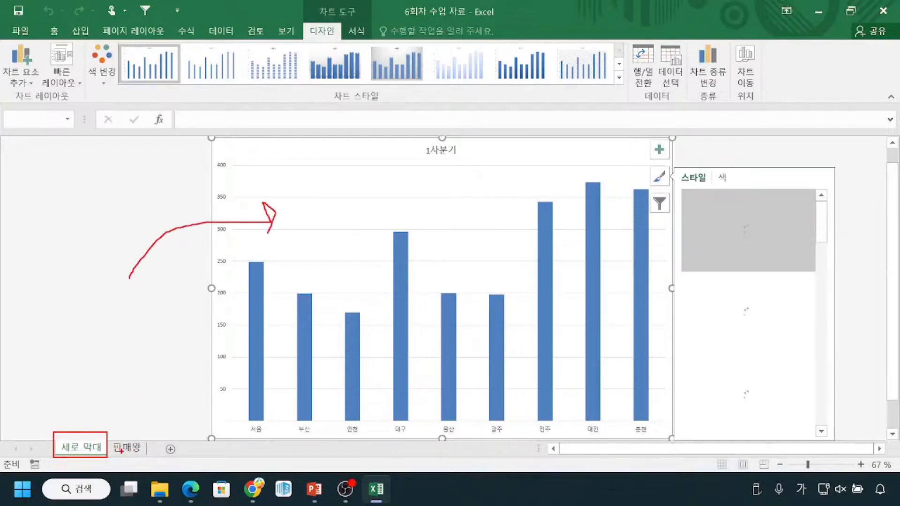
{"action": "key", "text": "Escape"}
{"action": "key", "text": "ctrl"}
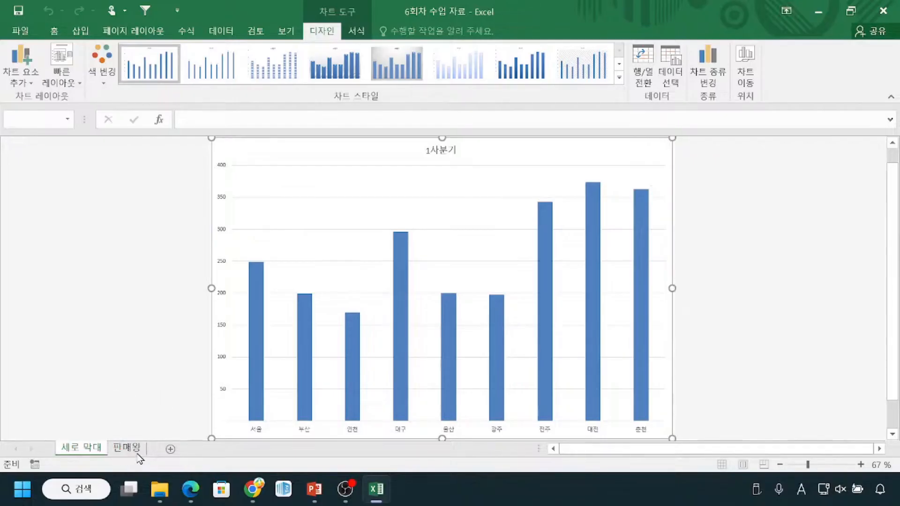
Switch to the 판매왕 sheet, circle the 세로 막대 sheet tab in ink, and clear the annotation.
{"action": "left_click", "coordinate": [824, 7]}
{"action": "left_click", "coordinate": [377, 490]}
{"action": "left_click", "coordinate": [127, 448]}
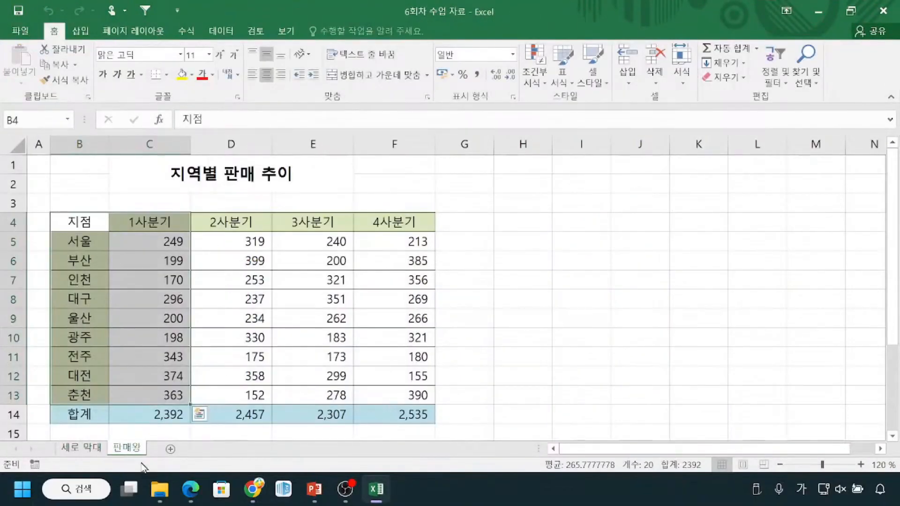
{"action": "key", "text": "ctrl+q"}
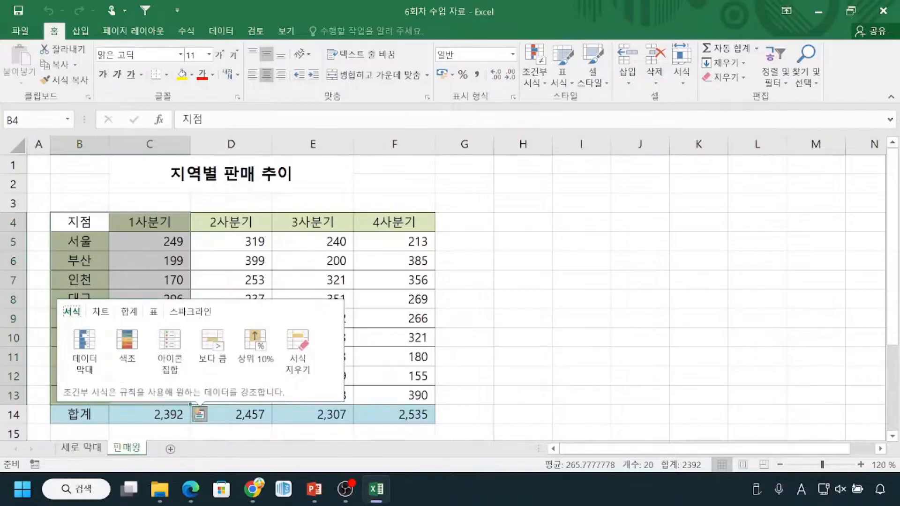
{"action": "mouse_move", "coordinate": [75, 437]}
{"action": "left_mouse_down"}
{"action": "mouse_move", "coordinate": [41, 466]}
{"action": "mouse_move", "coordinate": [104, 426]}
{"action": "mouse_move", "coordinate": [84, 427]}
{"action": "left_mouse_up"}
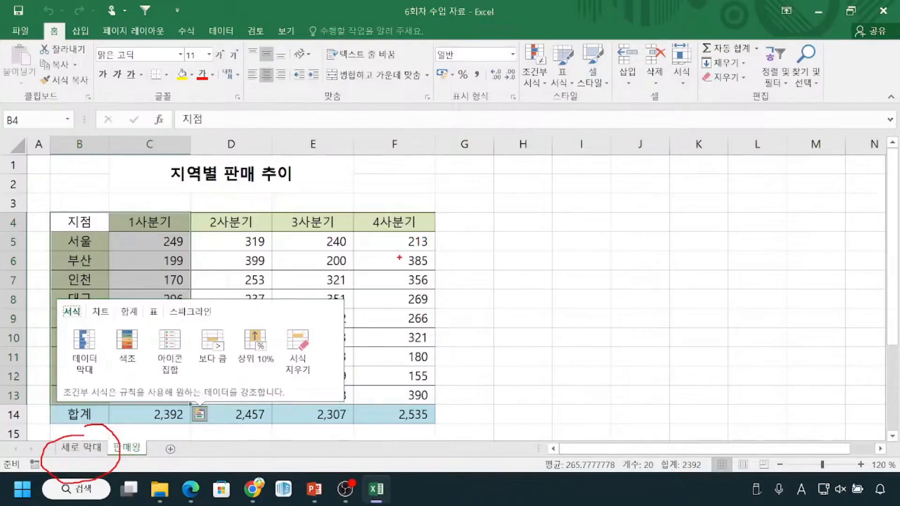
{"action": "key", "text": "Escape"}
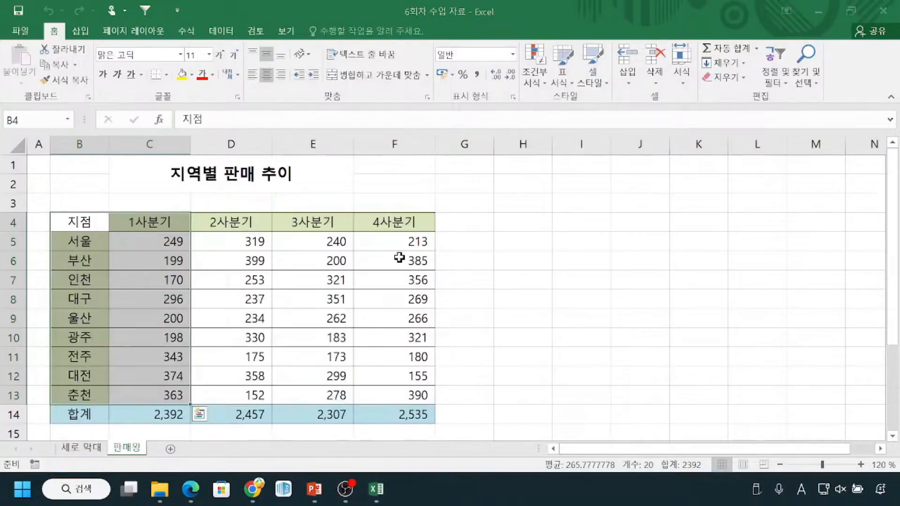
View the column chart on the 세로 막대 sheet and return to the sales table on the 판매왕 sheet.
{"action": "left_click", "coordinate": [84, 450]}
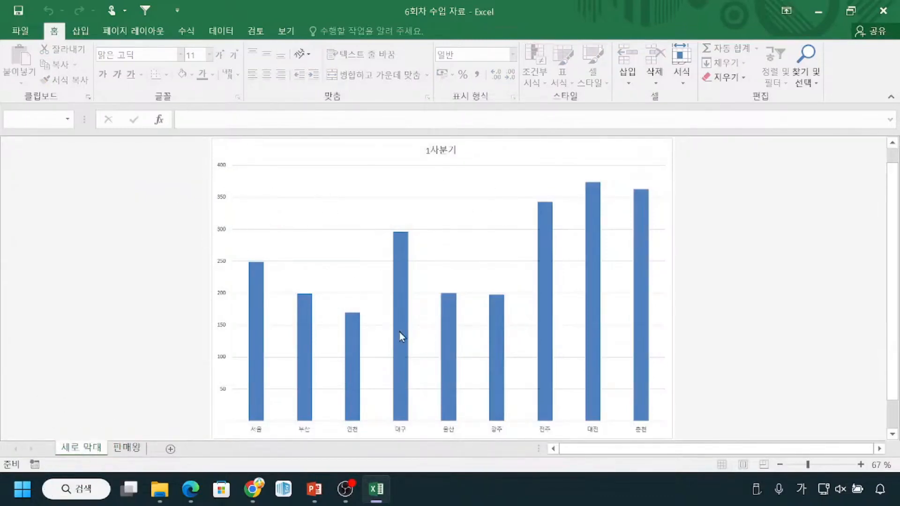
{"action": "mouse_move", "coordinate": [399, 332]}
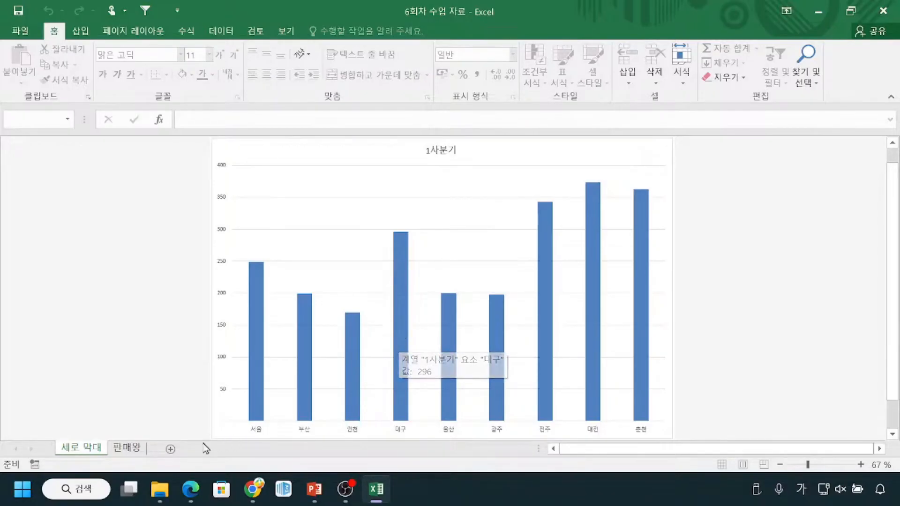
{"action": "left_click", "coordinate": [125, 452]}
{"action": "key", "text": "ctrl+q"}
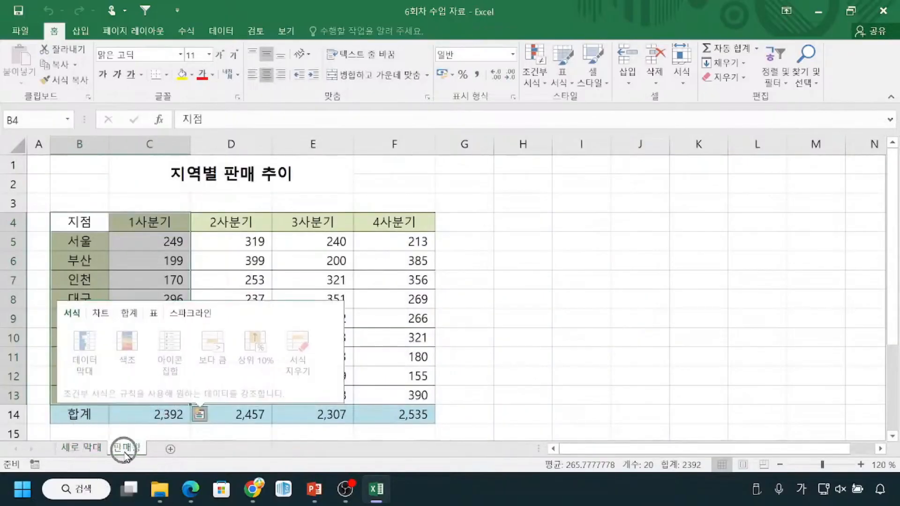
{"action": "key", "text": "ctrl"}
{"action": "key", "text": "ctrl"}
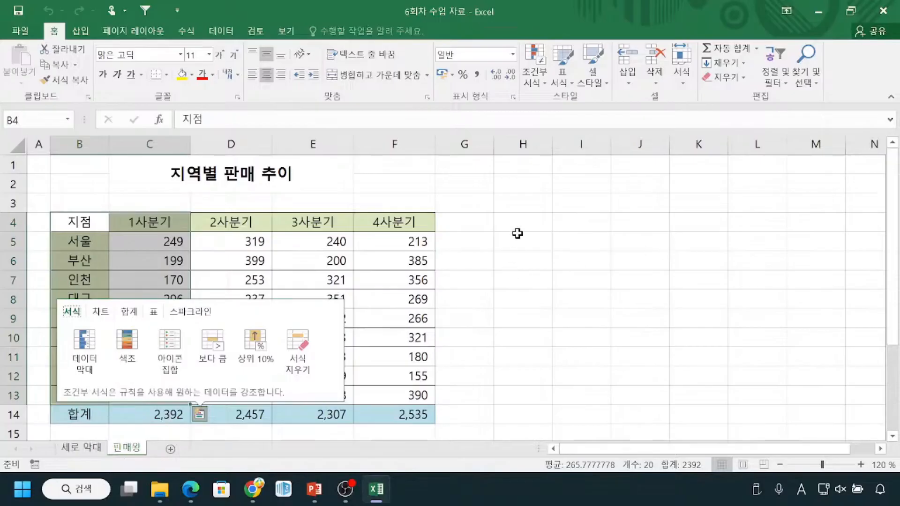
Show the 세로 막대 sheet, circle the 1사분기 title and underline the branch labels in ink, and clear the annotations.
{"action": "left_click", "coordinate": [84, 448]}
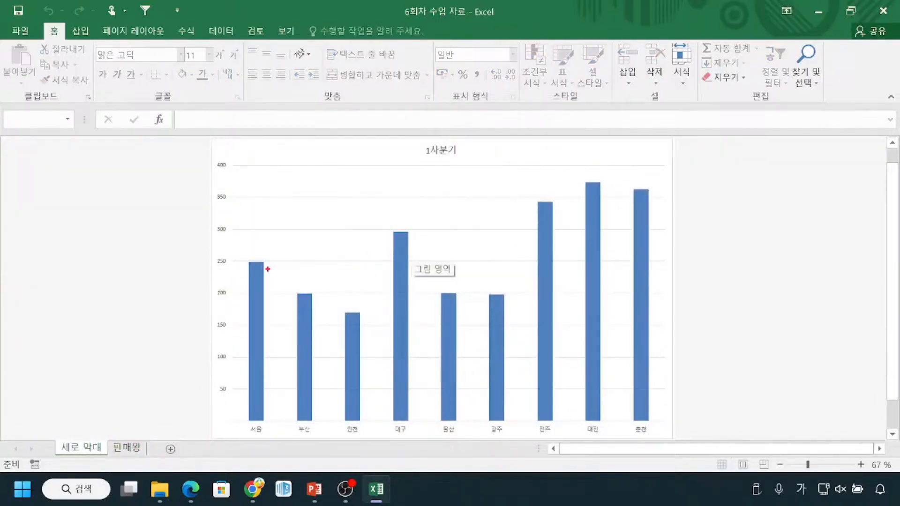
{"action": "mouse_move", "coordinate": [413, 142]}
{"action": "left_mouse_down"}
{"action": "mouse_move", "coordinate": [466, 176]}
{"action": "mouse_move", "coordinate": [434, 136]}
{"action": "left_mouse_up"}
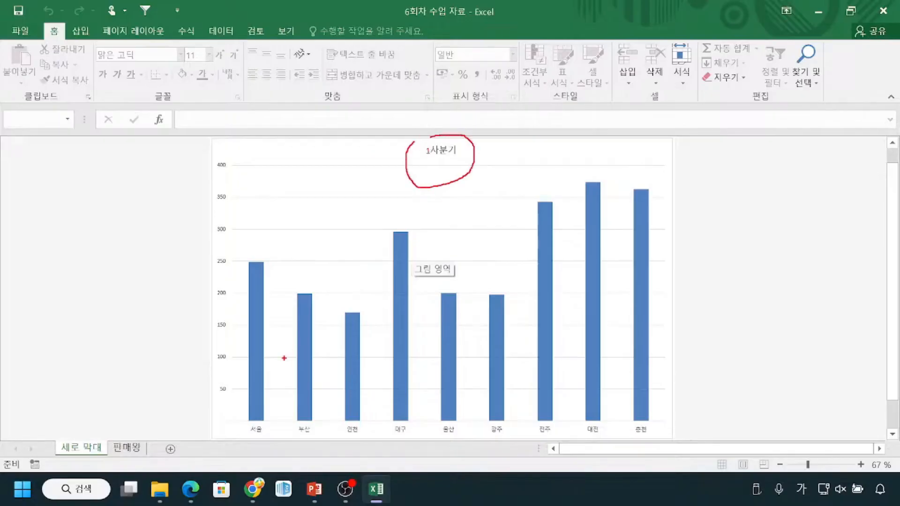
{"action": "left_click_drag", "start_coordinate": [252, 437], "coordinate": [424, 436]}
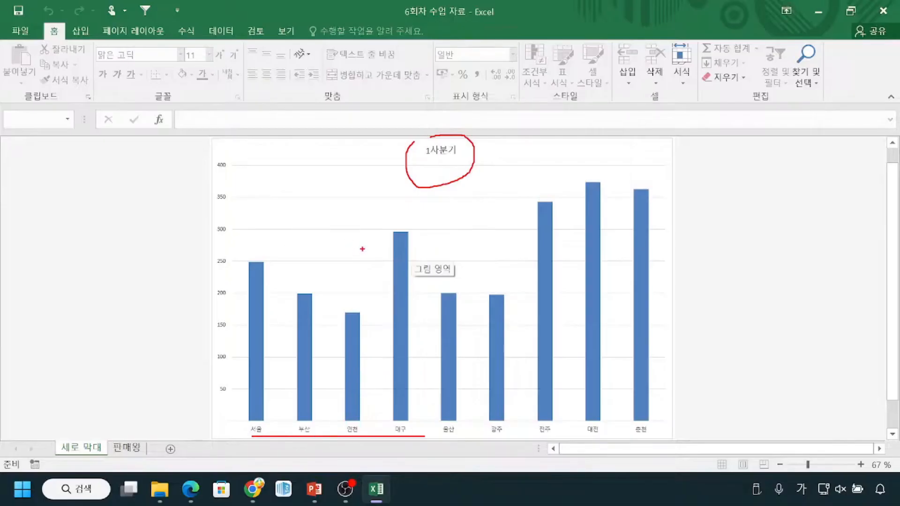
{"action": "key", "text": "Escape"}
Return to the 판매왕 sheet, bracket the 1사분기 and 2사분기 headers, underline 서울 and its two values in ink, and clear the annotations.
{"action": "left_click", "coordinate": [121, 449]}
{"action": "key", "text": "ctrl+q"}
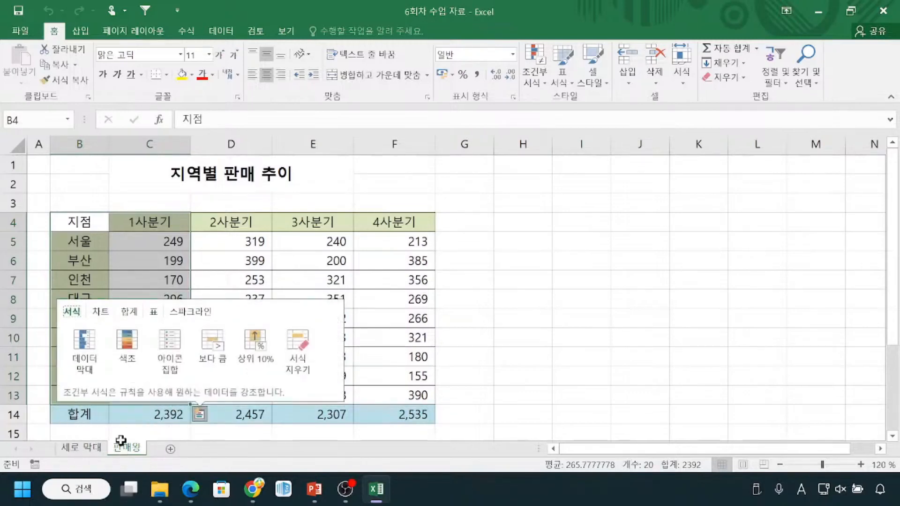
{"action": "mouse_move", "coordinate": [159, 216]}
{"action": "left_mouse_down"}
{"action": "mouse_move", "coordinate": [197, 198]}
{"action": "mouse_move", "coordinate": [237, 216]}
{"action": "left_mouse_up"}
{"action": "left_click_drag", "start_coordinate": [63, 249], "coordinate": [83, 252]}
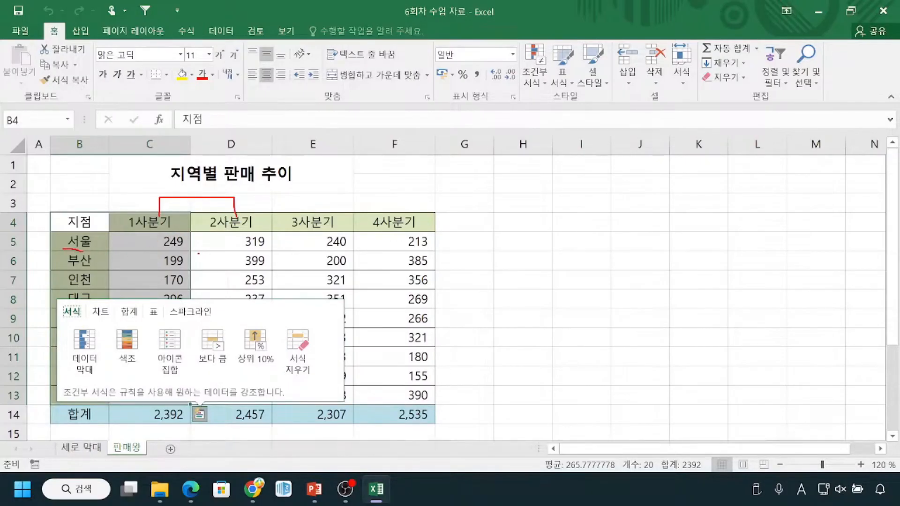
{"action": "left_click_drag", "start_coordinate": [155, 252], "coordinate": [273, 250]}
{"action": "key", "text": "Escape"}
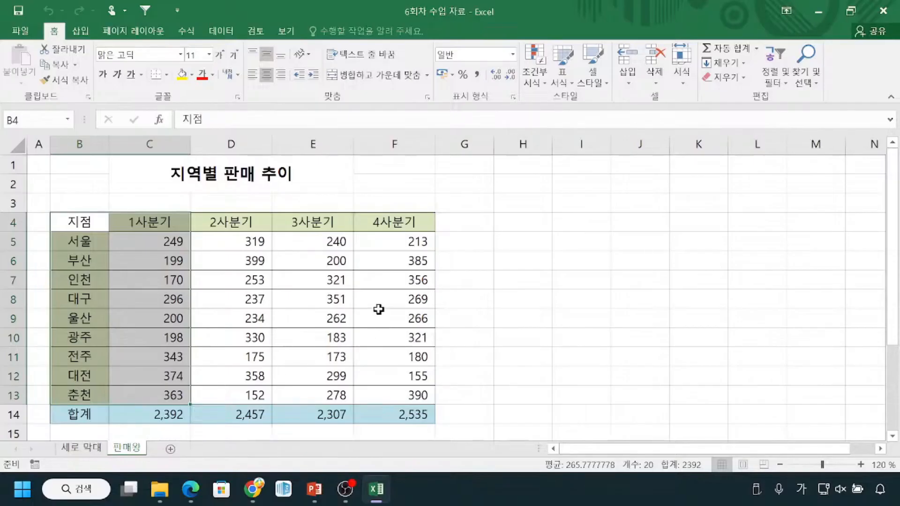
Select the branch, 1사분기 and 2사분기 data in B4:D13 without the totals and list the column chart types.
{"action": "left_click", "coordinate": [76, 222]}
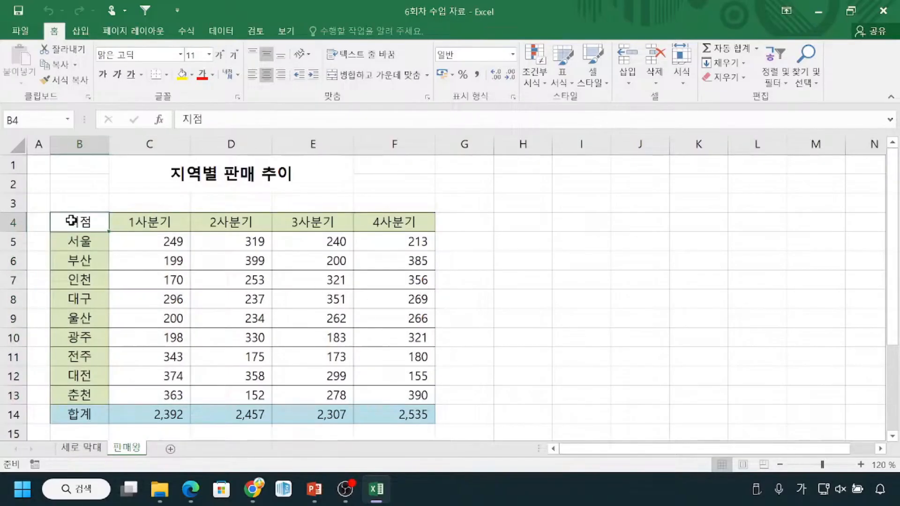
{"action": "left_click_drag", "start_coordinate": [78, 222], "coordinate": [227, 396]}
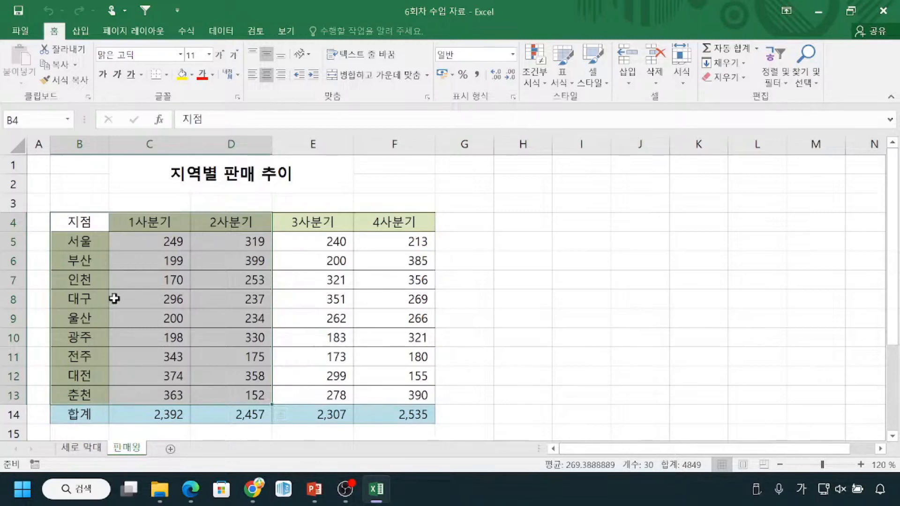
{"action": "key", "text": "ctrl+q"}
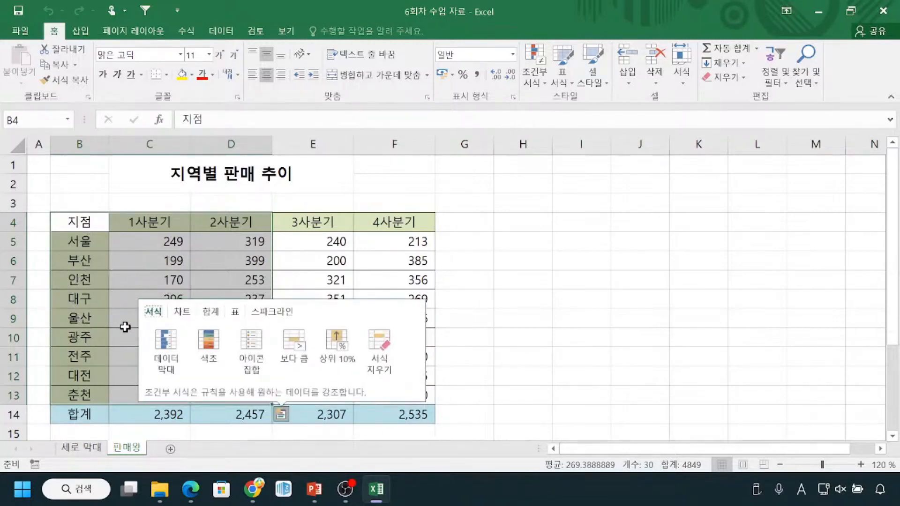
{"action": "left_click", "coordinate": [77, 33]}
{"action": "key", "text": "ctrl+q"}
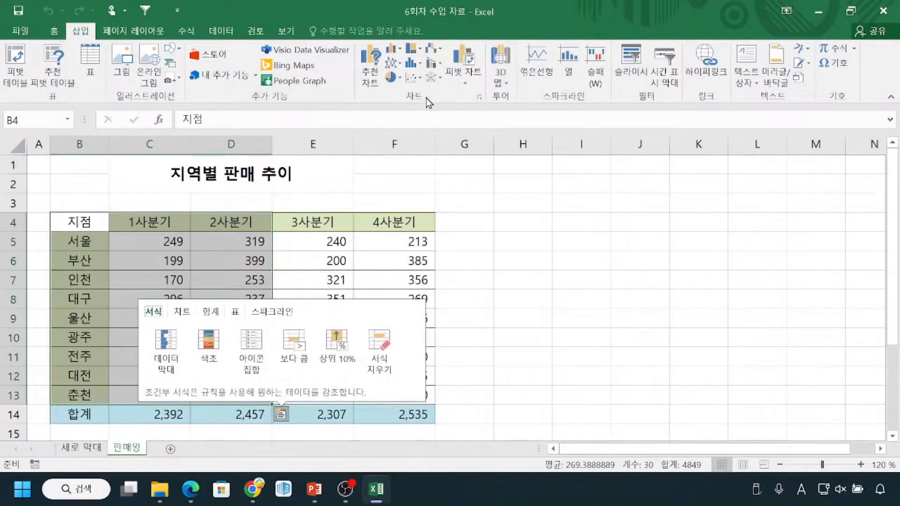
{"action": "key", "text": "Escape"}
{"action": "left_click", "coordinate": [400, 50]}
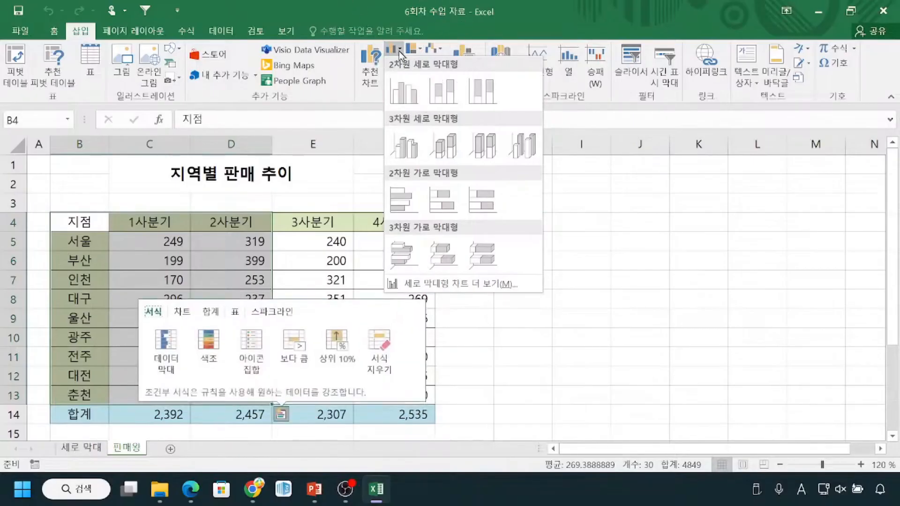
{"action": "key", "text": "Escape"}
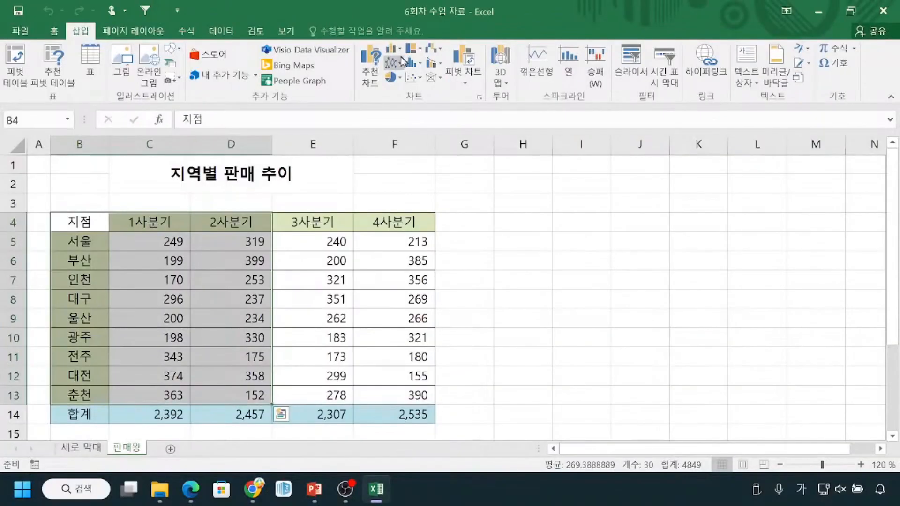
{"action": "left_click", "coordinate": [395, 45]}
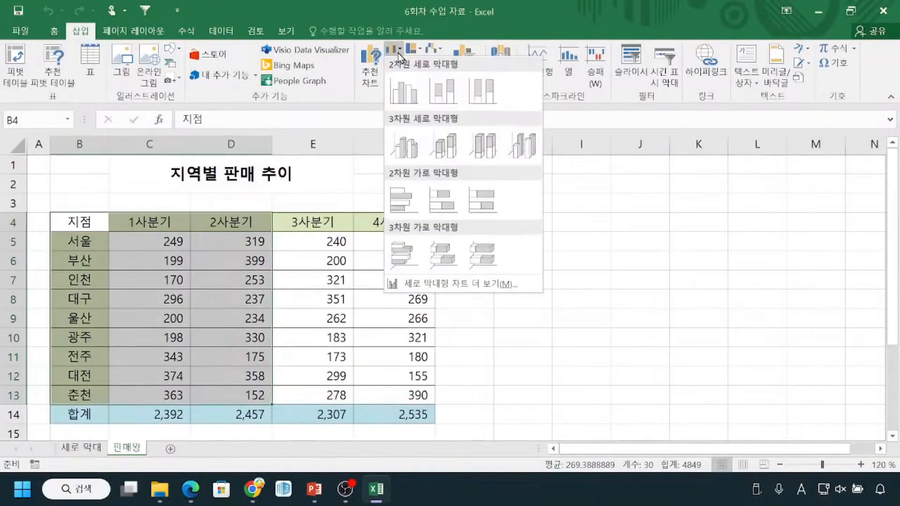
Box the 2-D clustered column type in ink, clear the annotation, and insert that chart from the selected data.
{"action": "key", "text": "ctrl+2"}
{"action": "left_click_drag", "start_coordinate": [391, 71], "coordinate": [424, 73]}
{"action": "left_click_drag", "start_coordinate": [385, 69], "coordinate": [424, 112]}
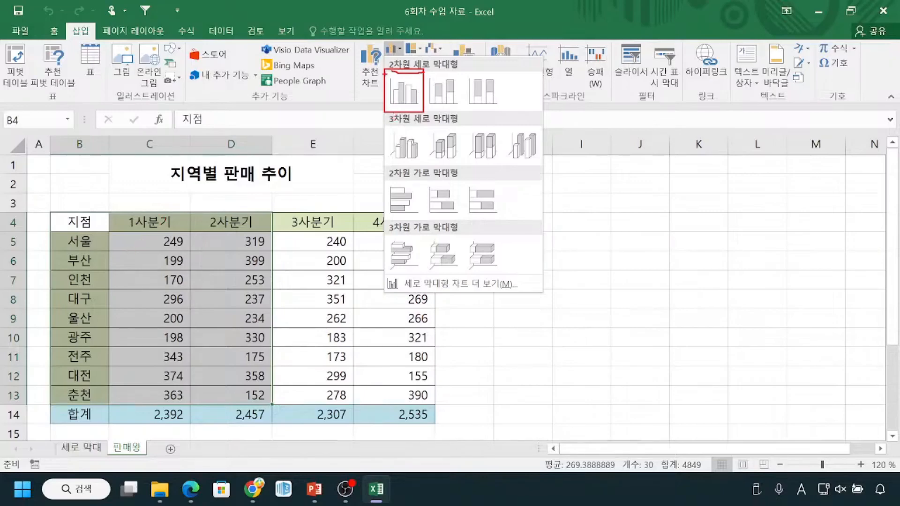
{"action": "mouse_move", "coordinate": [407, 72]}
{"action": "left_mouse_down"}
{"action": "mouse_move", "coordinate": [393, 71]}
{"action": "mouse_move", "coordinate": [387, 100]}
{"action": "mouse_move", "coordinate": [408, 111]}
{"action": "mouse_move", "coordinate": [422, 77]}
{"action": "left_mouse_up"}
{"action": "key", "text": "Escape"}
{"action": "left_click", "coordinate": [394, 48]}
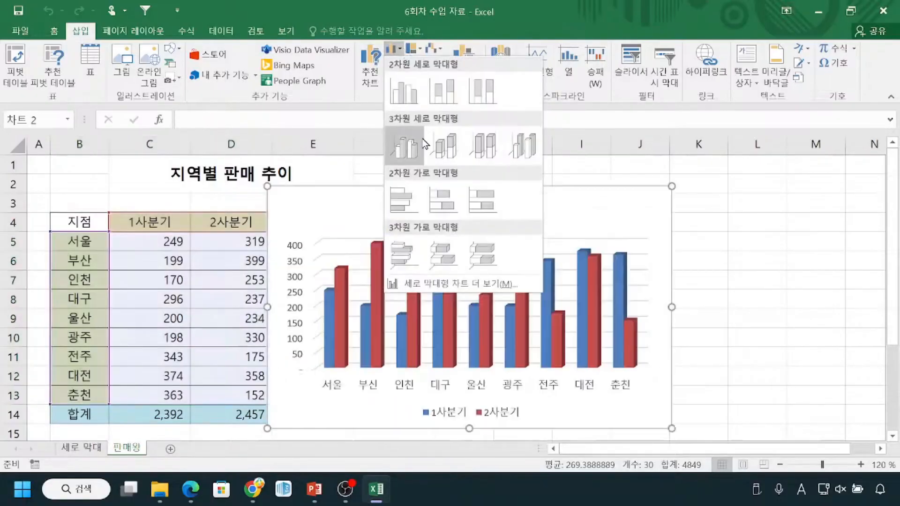
{"action": "left_click", "coordinate": [417, 92]}
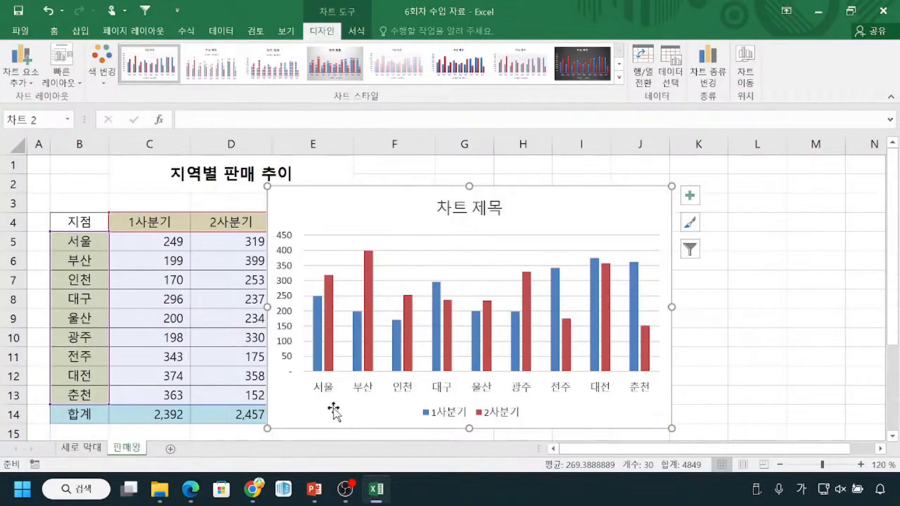
Underline 서울 and mark its columns in ink on the new chart, circle the 부산 and 대구 column tops, and clear the annotations.
{"action": "key", "text": "ctrl"}
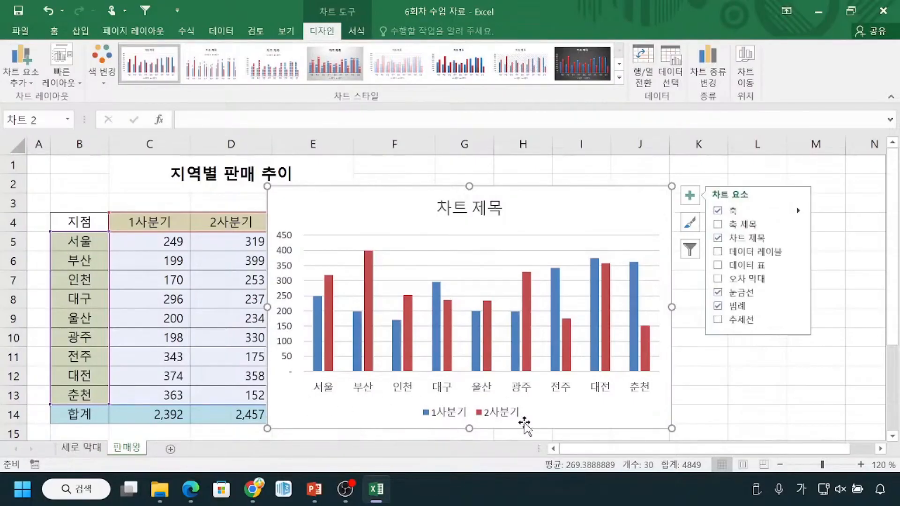
{"action": "key", "text": "ctrl+2"}
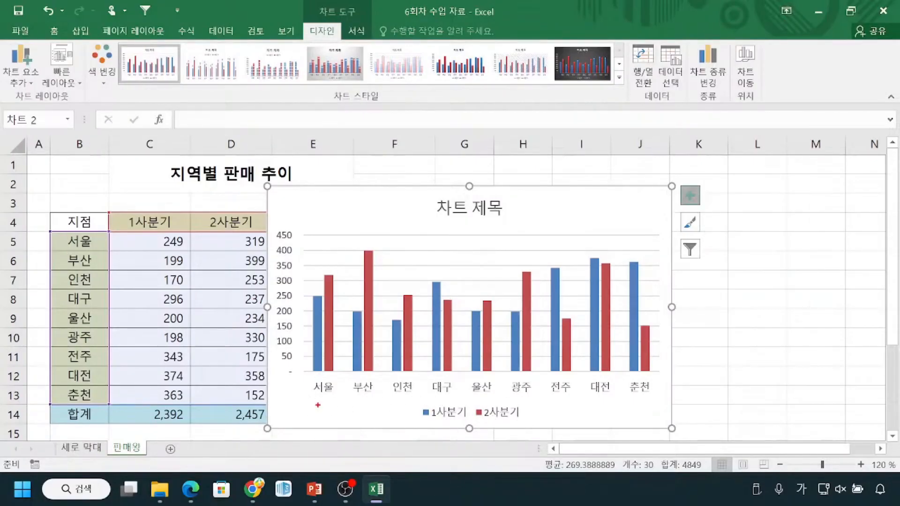
{"action": "left_click_drag", "start_coordinate": [313, 401], "coordinate": [334, 401]}
{"action": "left_click_drag", "start_coordinate": [314, 293], "coordinate": [327, 269]}
{"action": "mouse_move", "coordinate": [308, 240]}
{"action": "left_mouse_down"}
{"action": "mouse_move", "coordinate": [307, 252]}
{"action": "mouse_move", "coordinate": [290, 239]}
{"action": "left_mouse_up"}
{"action": "mouse_move", "coordinate": [355, 227]}
{"action": "left_mouse_down"}
{"action": "mouse_move", "coordinate": [382, 229]}
{"action": "mouse_move", "coordinate": [361, 220]}
{"action": "left_mouse_up"}
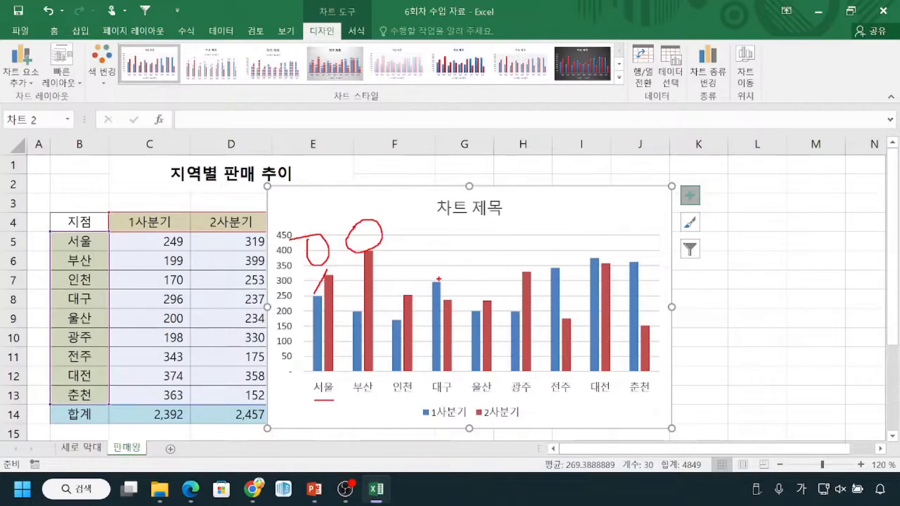
{"action": "mouse_move", "coordinate": [436, 260]}
{"action": "left_mouse_down"}
{"action": "mouse_move", "coordinate": [441, 303]}
{"action": "mouse_move", "coordinate": [464, 245]}
{"action": "mouse_move", "coordinate": [441, 246]}
{"action": "left_mouse_up"}
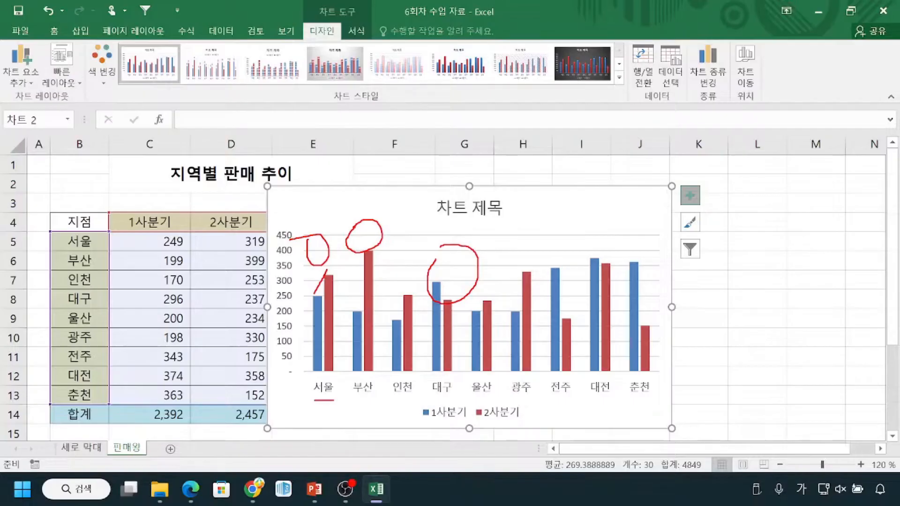
{"action": "key", "text": "Escape"}
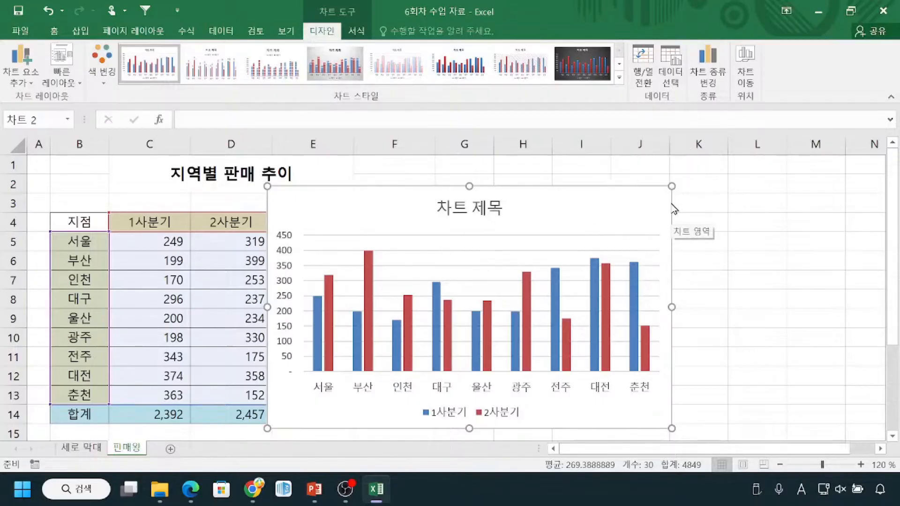
{"action": "key", "text": "ctrl"}
{"action": "key", "text": "ctrl"}
{"action": "key", "text": "ctrl"}
{"action": "key", "text": "ctrl"}
{"action": "key", "text": "ctrl"}
{"action": "key", "text": "ctrl"}
{"action": "key", "text": "ctrl"}
{"action": "key", "text": "ctrl"}
{"action": "key", "text": "ctrl"}
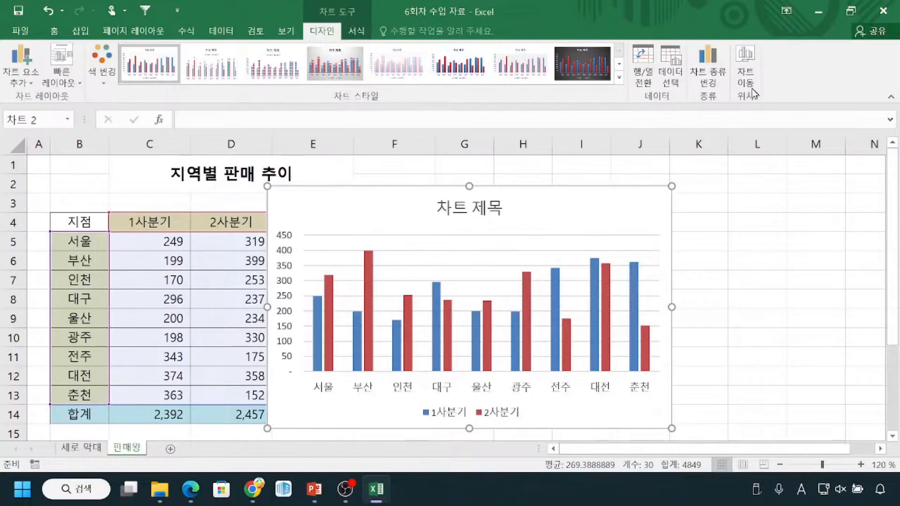
Underline and box the 디자인 label beneath 차트 도구 in ink, and clear the annotations.
{"action": "key", "text": "ctrl"}
{"action": "key", "text": "ctrl"}
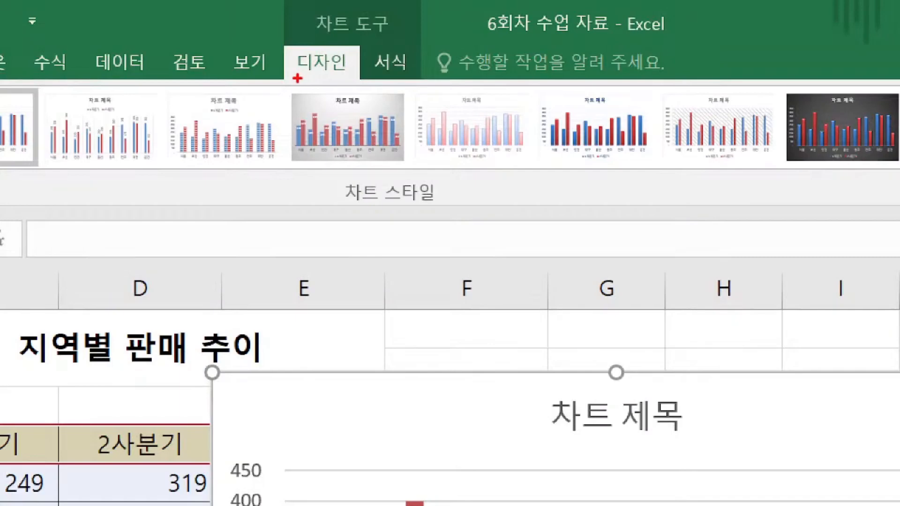
{"action": "left_click_drag", "start_coordinate": [308, 80], "coordinate": [427, 66]}
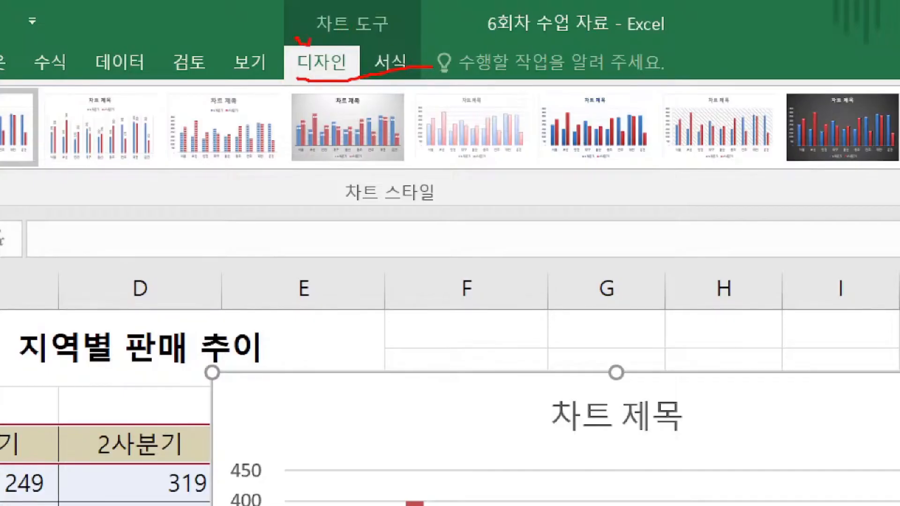
{"action": "mouse_move", "coordinate": [312, 47]}
{"action": "left_mouse_down"}
{"action": "mouse_move", "coordinate": [291, 65]}
{"action": "mouse_move", "coordinate": [328, 85]}
{"action": "mouse_move", "coordinate": [349, 50]}
{"action": "mouse_move", "coordinate": [342, 46]}
{"action": "left_mouse_up"}
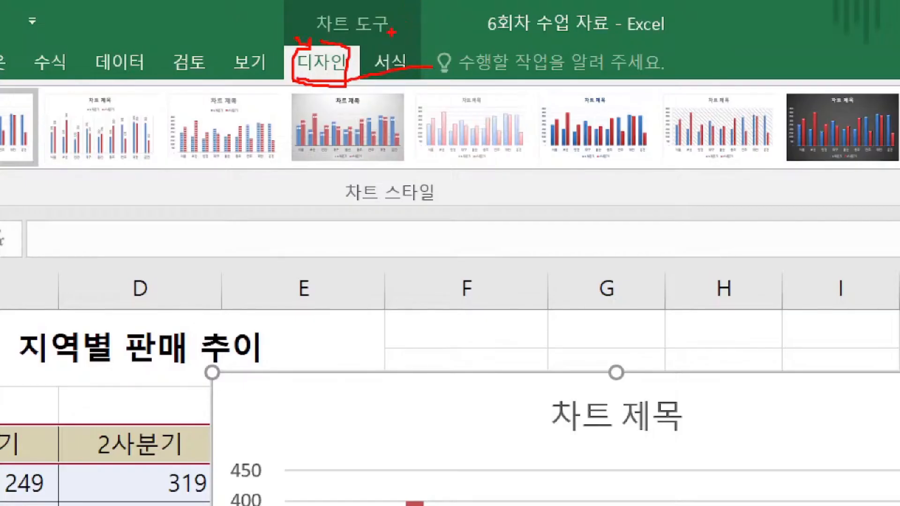
{"action": "key", "text": "Escape"}
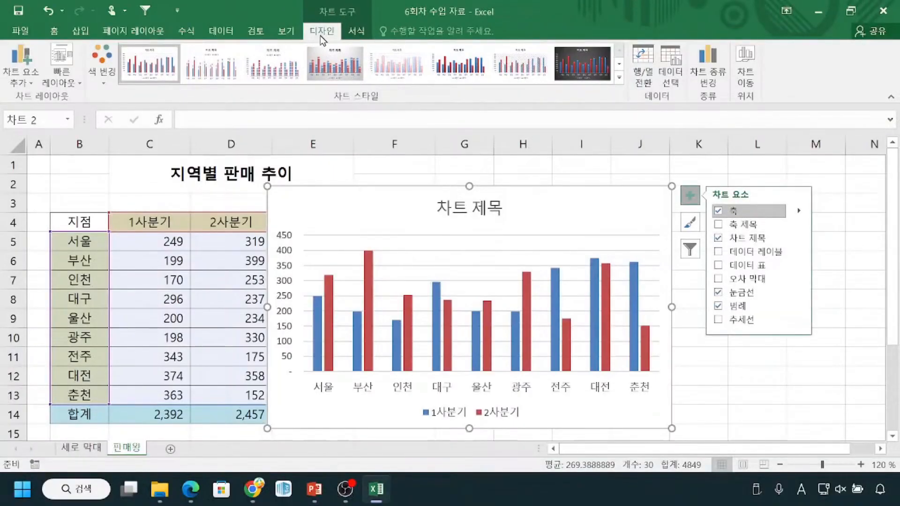
Set the two-quarter chart's location to a new sheet and name that sheet 세로 막대(계열).
{"action": "left_click", "coordinate": [752, 85]}
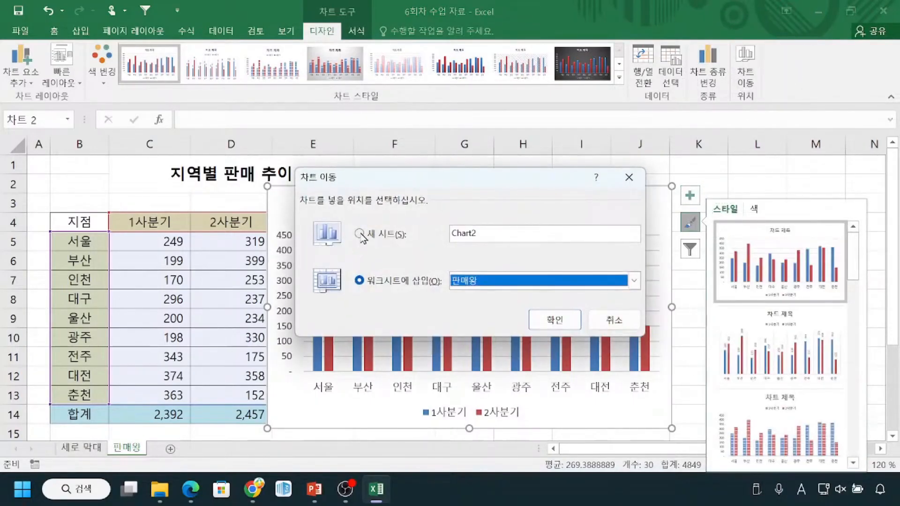
{"action": "left_click", "coordinate": [360, 234]}
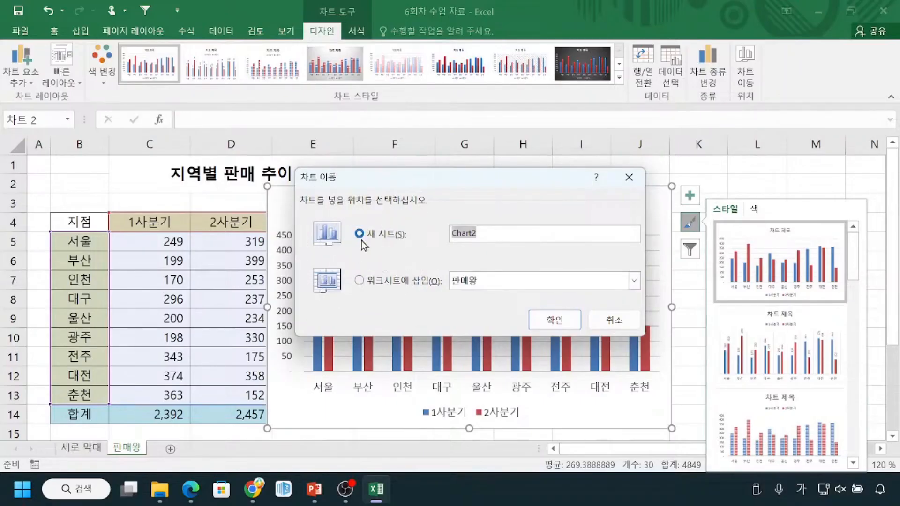
{"action": "key", "text": "ctrl"}
{"action": "key", "text": "ctrl"}
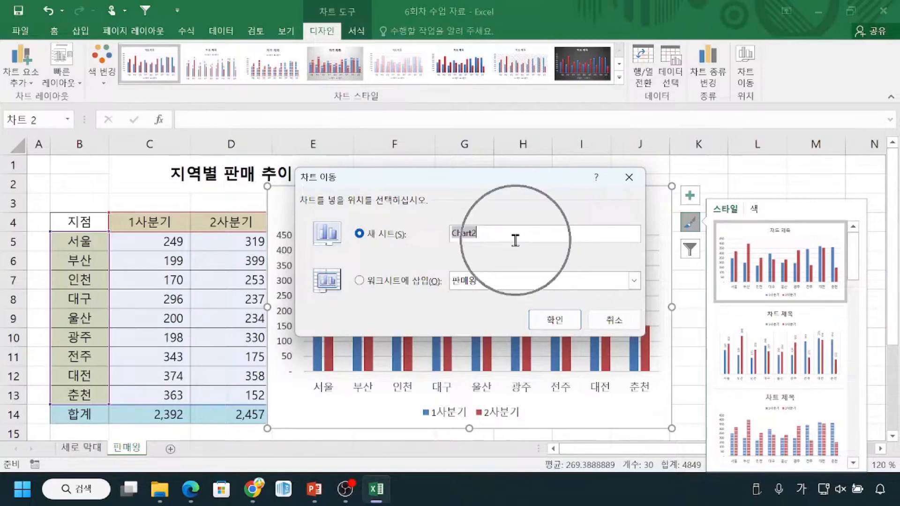
{"action": "key", "text": "BackSpace"}
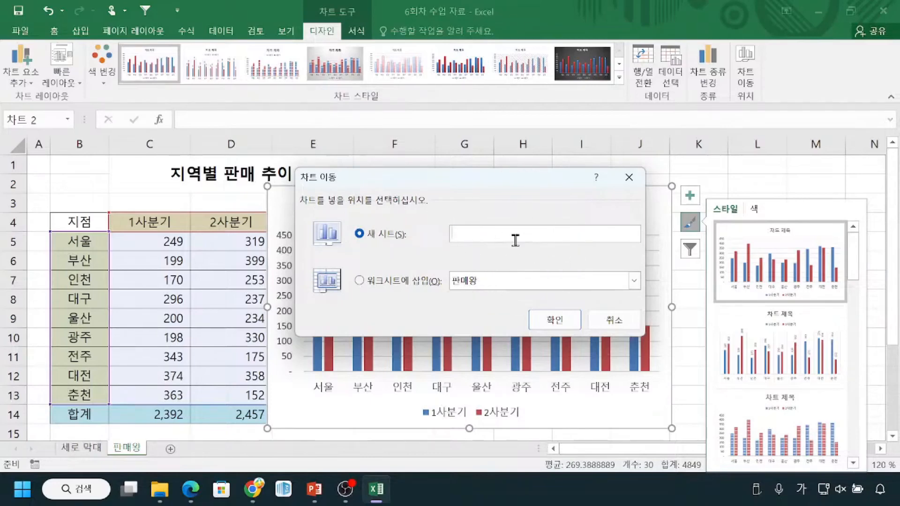
{"action": "type", "text": "세로 막대(계열)"}
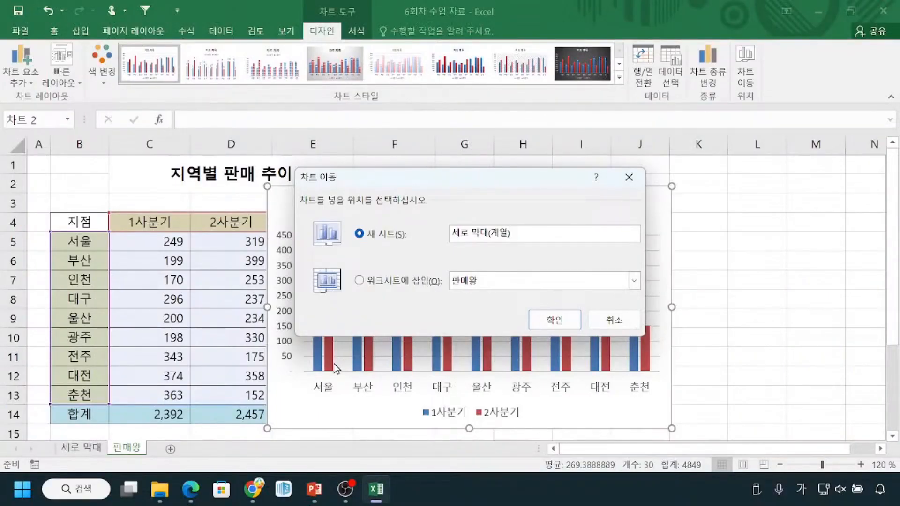
Underline the new sheet name and mark 확인 in ink, clear the annotations, and complete the chart move.
{"action": "key", "text": "ctrl+2"}
{"action": "mouse_move", "coordinate": [313, 366]}
{"action": "left_mouse_down"}
{"action": "mouse_move", "coordinate": [324, 377]}
{"action": "mouse_move", "coordinate": [333, 368]}
{"action": "left_mouse_up"}
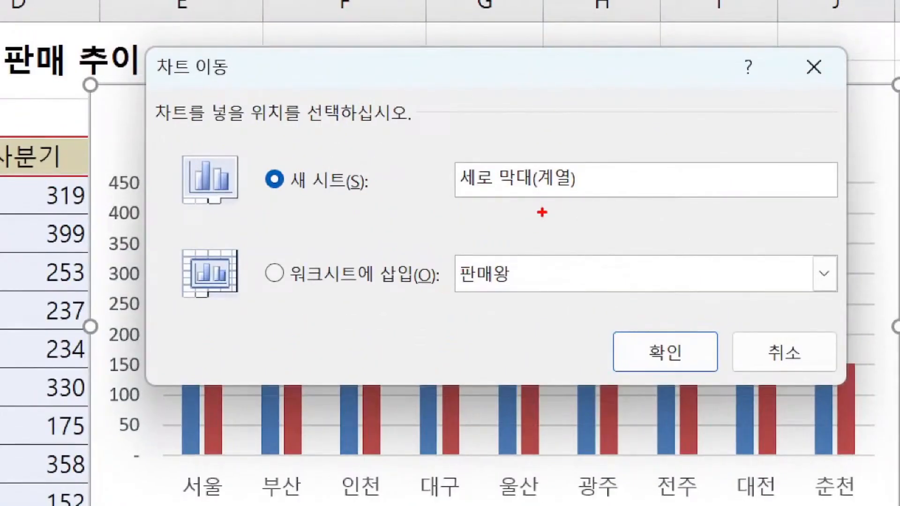
{"action": "left_click_drag", "start_coordinate": [460, 195], "coordinate": [571, 190]}
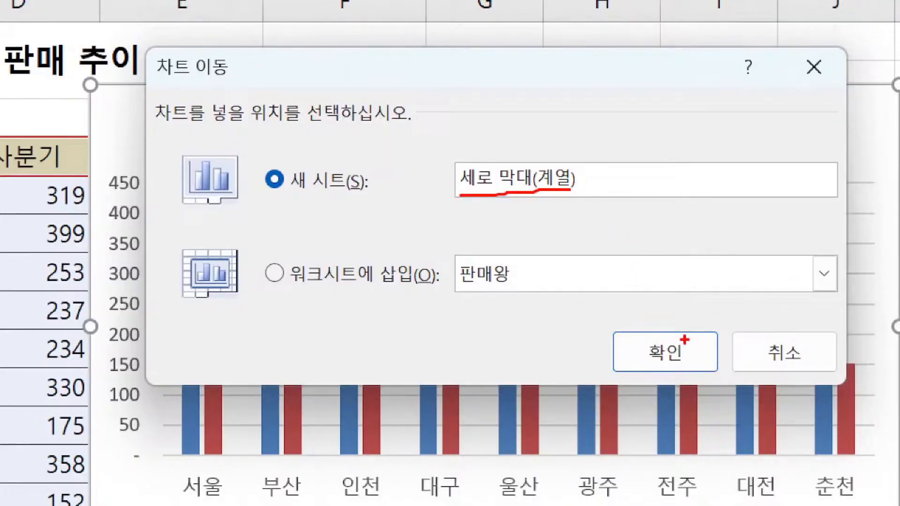
{"action": "mouse_move", "coordinate": [647, 324]}
{"action": "left_mouse_down"}
{"action": "mouse_move", "coordinate": [663, 341]}
{"action": "mouse_move", "coordinate": [702, 308]}
{"action": "left_mouse_up"}
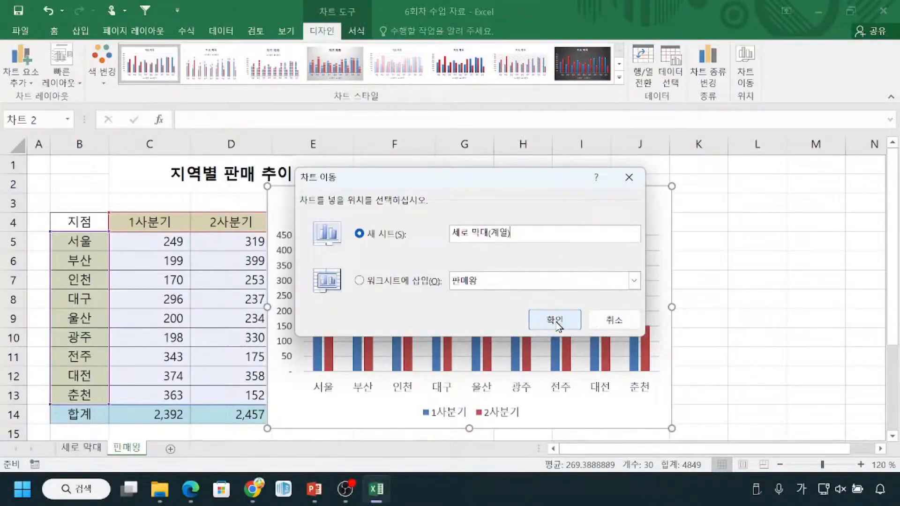
{"action": "left_click", "coordinate": [679, 362]}
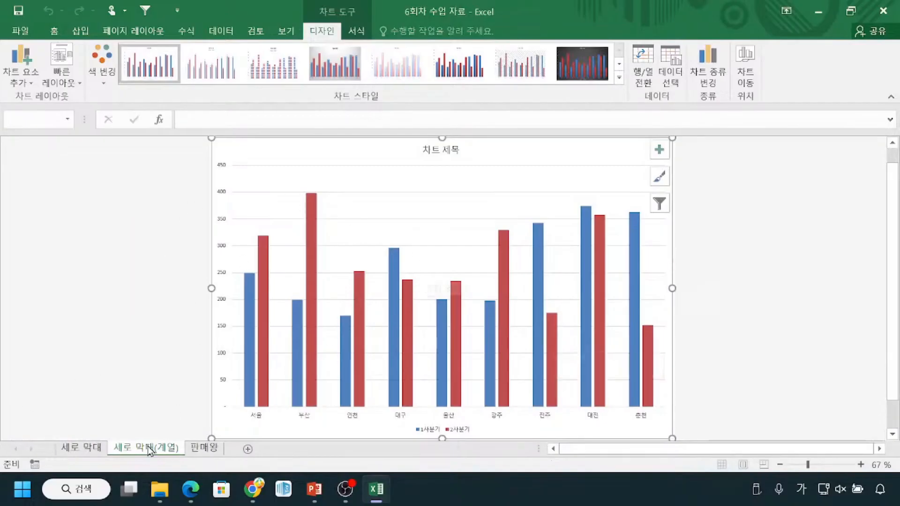
Return to the 판매왕 sheet, sketch a nearly flat line and a zigzag line in ink beside the table, and clear them.
{"action": "left_click", "coordinate": [659, 150]}
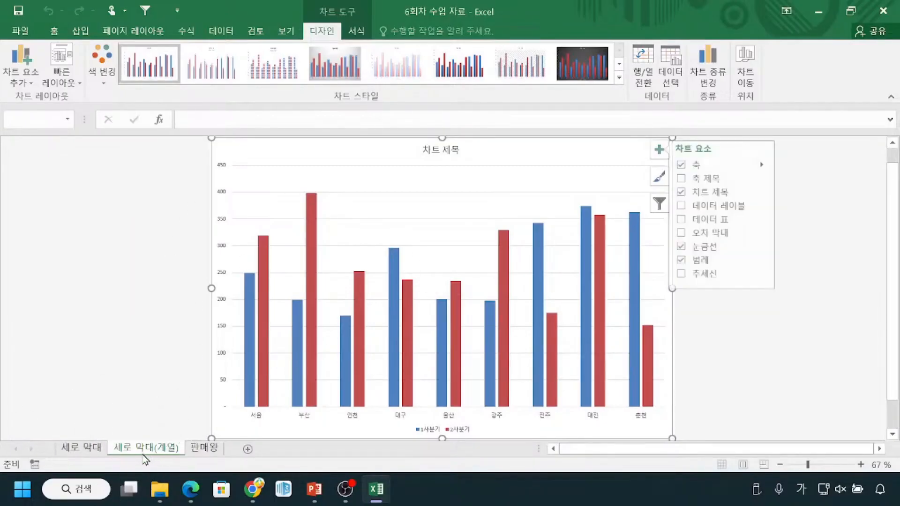
{"action": "left_click", "coordinate": [660, 177]}
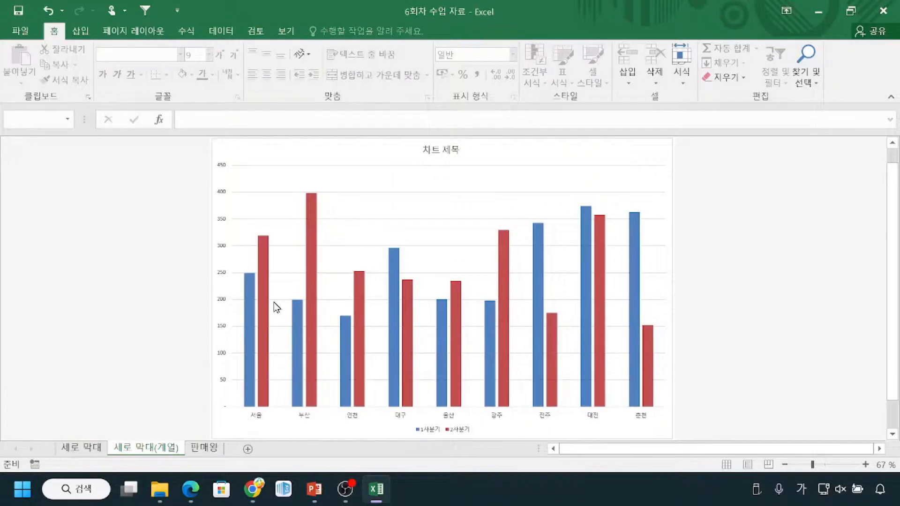
{"action": "left_click", "coordinate": [209, 449]}
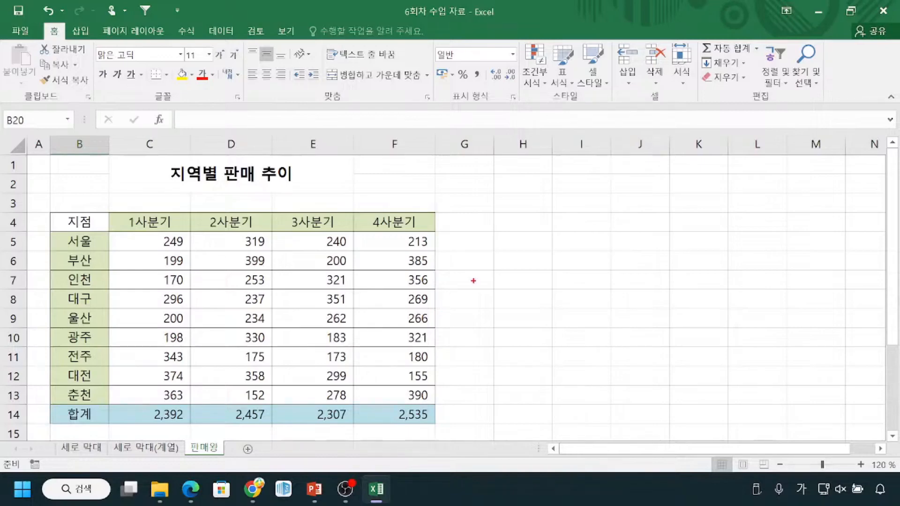
{"action": "left_click_drag", "start_coordinate": [465, 287], "coordinate": [701, 273]}
{"action": "mouse_move", "coordinate": [485, 238]}
{"action": "left_mouse_down"}
{"action": "mouse_move", "coordinate": [504, 205]}
{"action": "mouse_move", "coordinate": [667, 165]}
{"action": "left_mouse_up"}
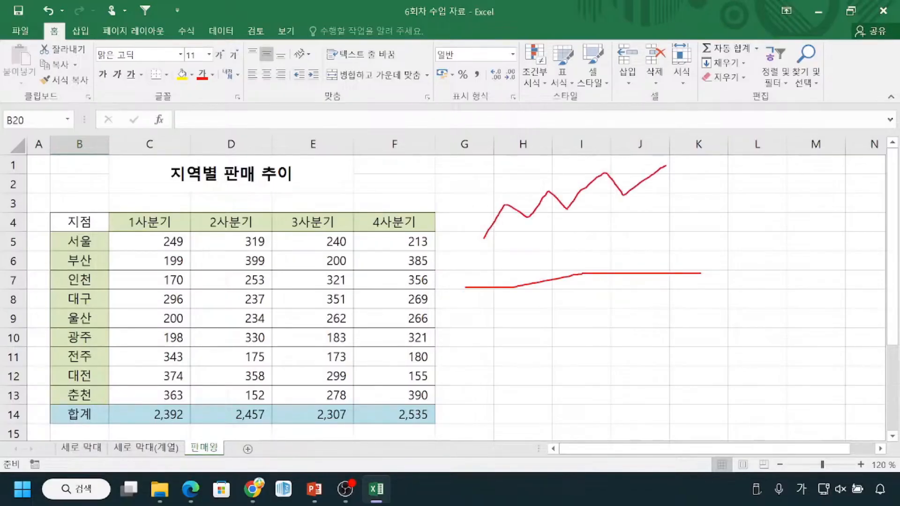
{"action": "key", "text": "Escape"}
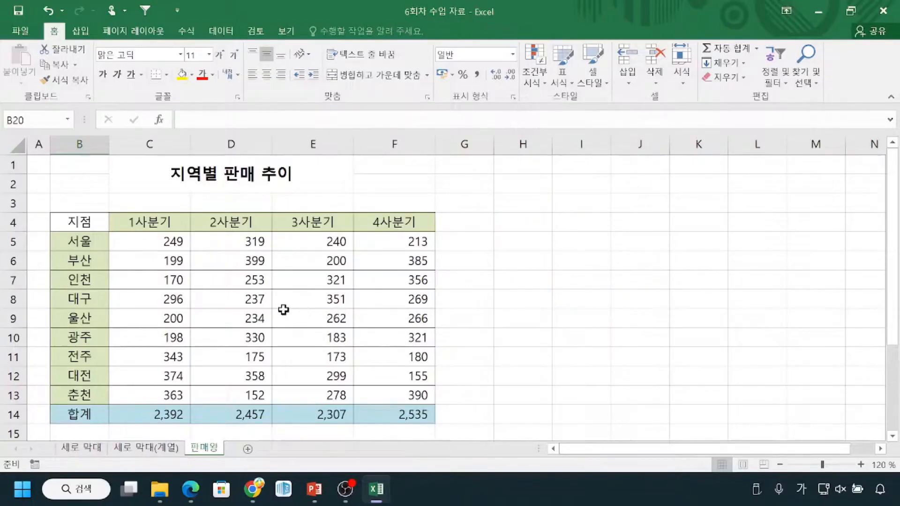
{"action": "left_click", "coordinate": [161, 241]}
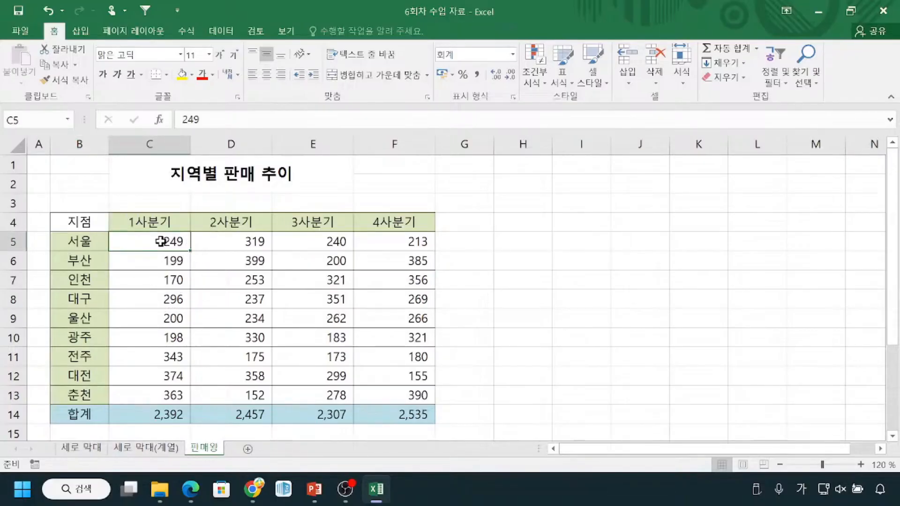
{"action": "left_click_drag", "start_coordinate": [77, 222], "coordinate": [160, 226]}
{"action": "key", "text": "ctrl+q"}
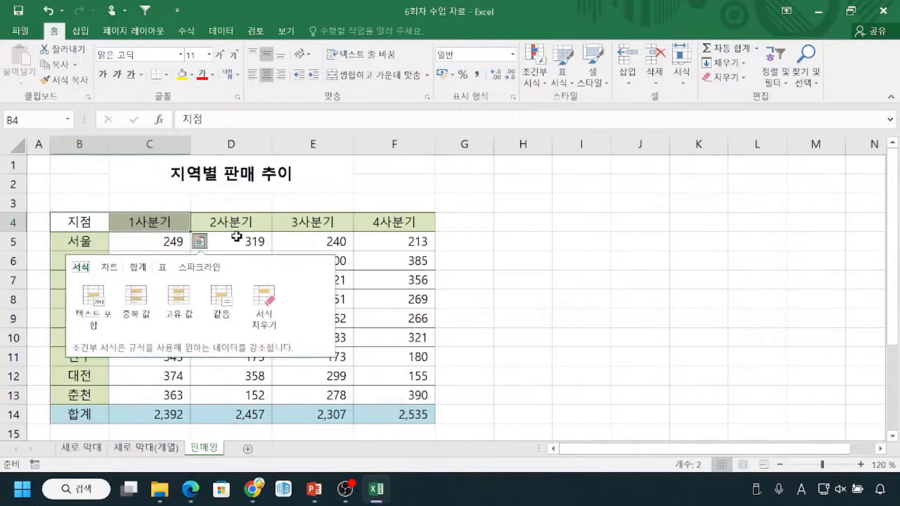
{"action": "left_click", "coordinate": [376, 222]}
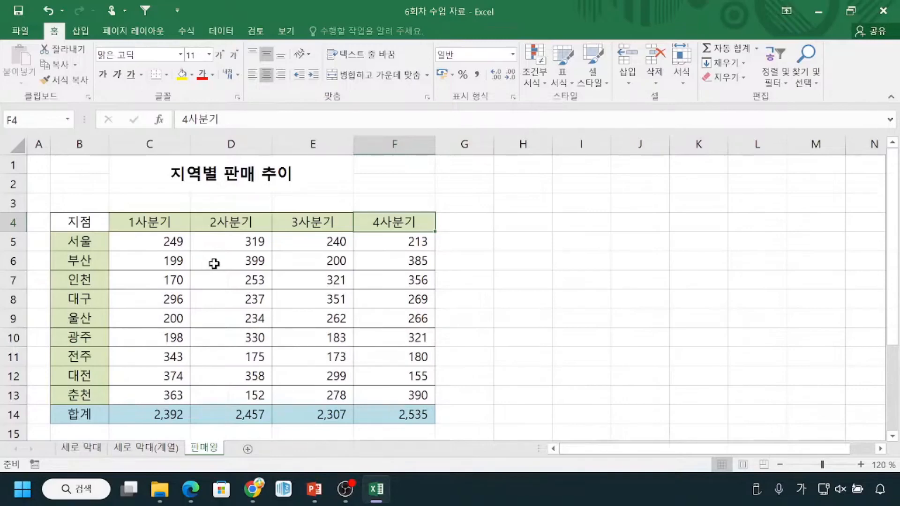
Mark the 1사분기 and 2사분기 headers in ink and clear the annotations.
{"action": "mouse_move", "coordinate": [148, 212]}
{"action": "left_mouse_down"}
{"action": "mouse_move", "coordinate": [118, 248]}
{"action": "mouse_move", "coordinate": [139, 228]}
{"action": "left_mouse_up"}
{"action": "mouse_move", "coordinate": [216, 212]}
{"action": "left_mouse_down"}
{"action": "mouse_move", "coordinate": [214, 234]}
{"action": "mouse_move", "coordinate": [235, 215]}
{"action": "left_mouse_up"}
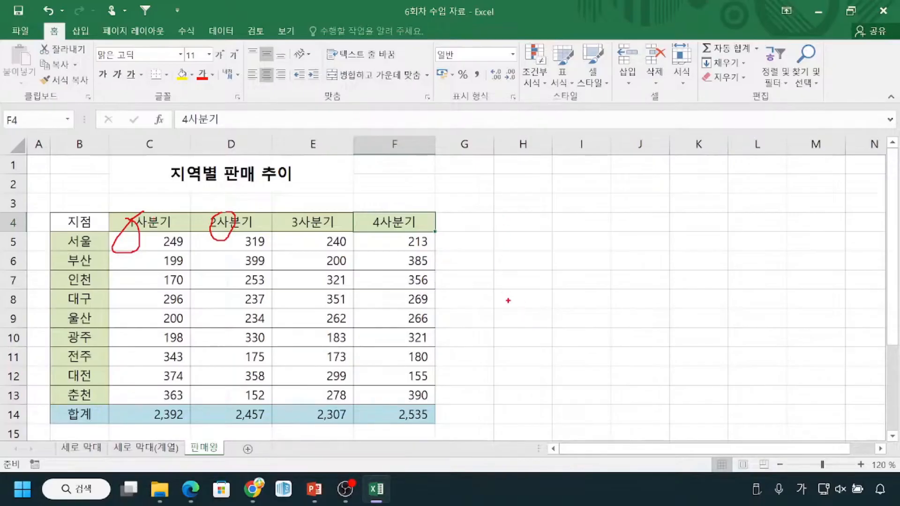
{"action": "key", "text": "Escape"}
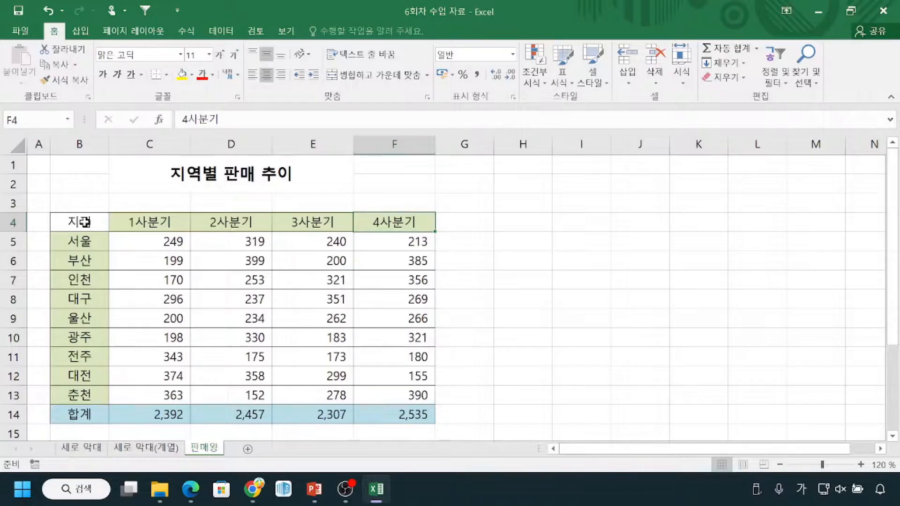
Select the branch, 1사분기 and 2사분기 data in B4:D13 without the totals and list the line chart types.
{"action": "left_click", "coordinate": [85, 222]}
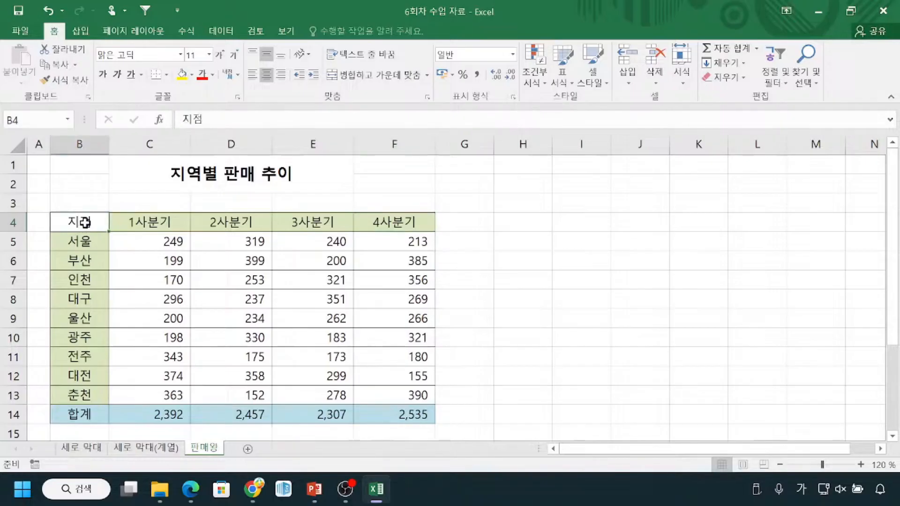
{"action": "left_click_drag", "start_coordinate": [120, 230], "coordinate": [239, 395]}
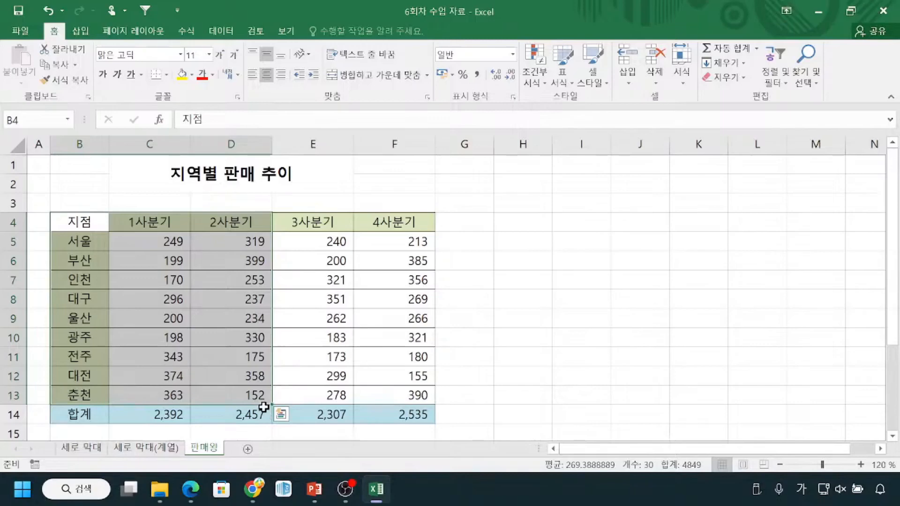
{"action": "left_click", "coordinate": [89, 36]}
{"action": "key", "text": "ctrl+q"}
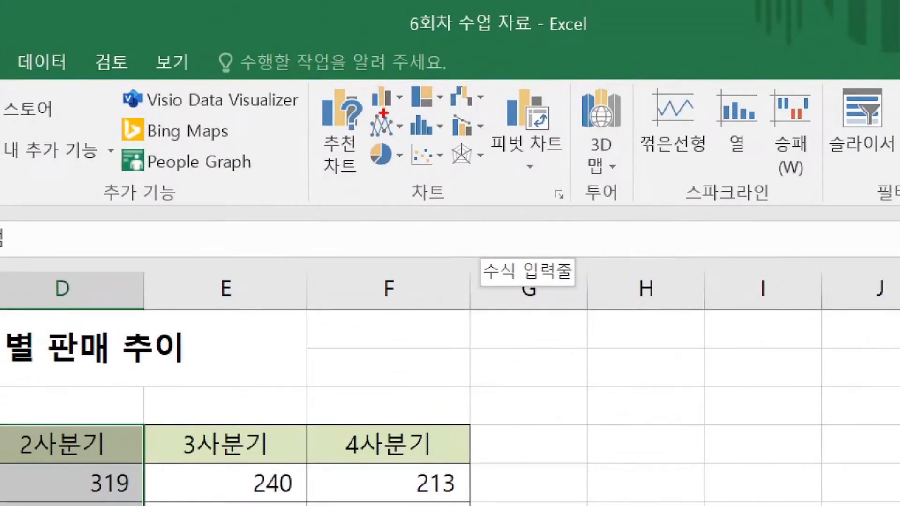
{"action": "left_click_drag", "start_coordinate": [368, 143], "coordinate": [390, 145]}
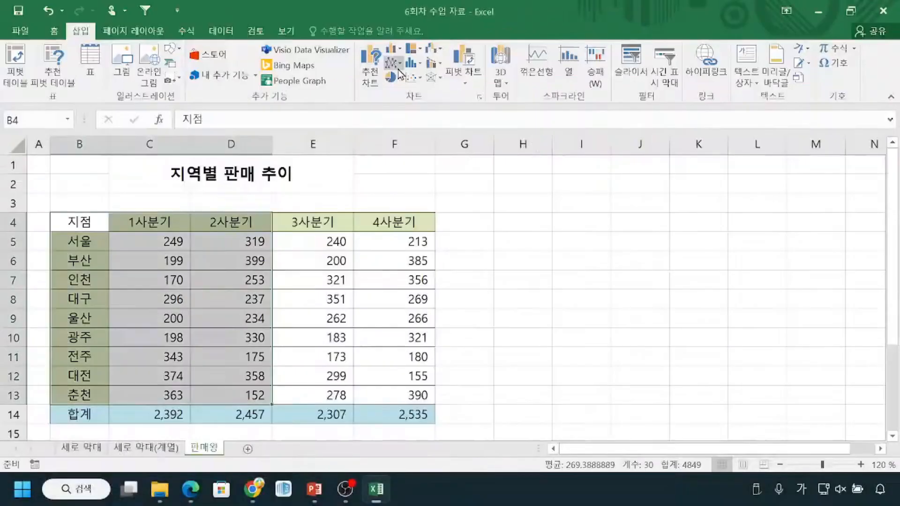
{"action": "left_click", "coordinate": [399, 130]}
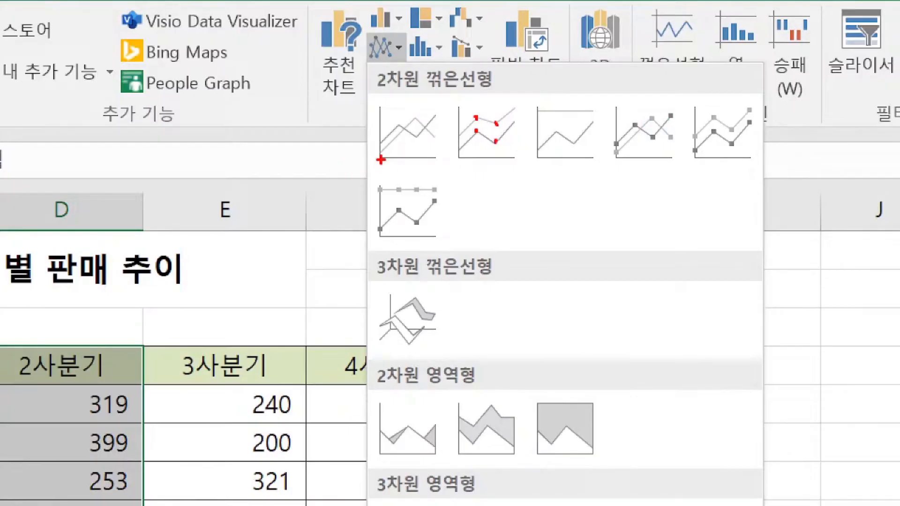
Underline the plain 2-D line type and the 3차원 꺾은선형 heading in ink, mark the area chart headings, and clear the annotations.
{"action": "left_click_drag", "start_coordinate": [380, 160], "coordinate": [423, 161]}
{"action": "left_click_drag", "start_coordinate": [375, 282], "coordinate": [459, 277]}
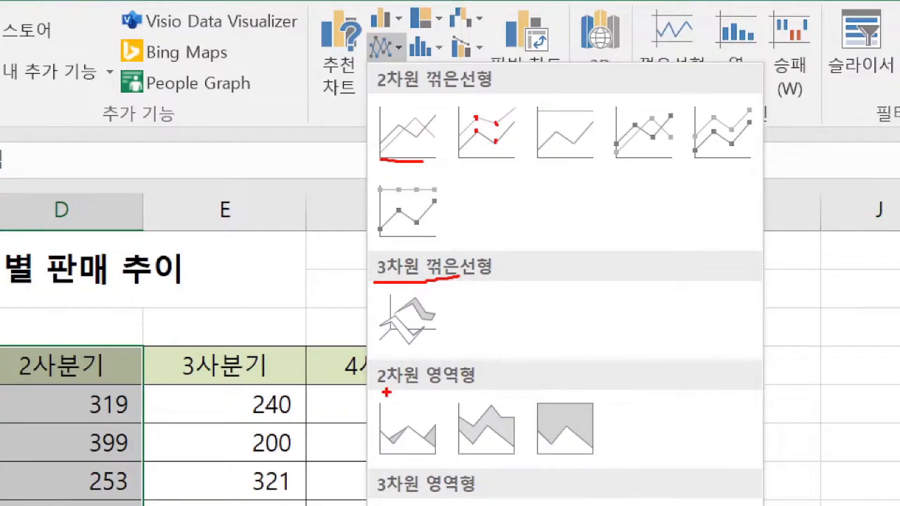
{"action": "left_click_drag", "start_coordinate": [430, 384], "coordinate": [471, 384]}
{"action": "mouse_move", "coordinate": [518, 476]}
{"action": "left_mouse_down"}
{"action": "mouse_move", "coordinate": [531, 483]}
{"action": "mouse_move", "coordinate": [536, 475]}
{"action": "left_mouse_up"}
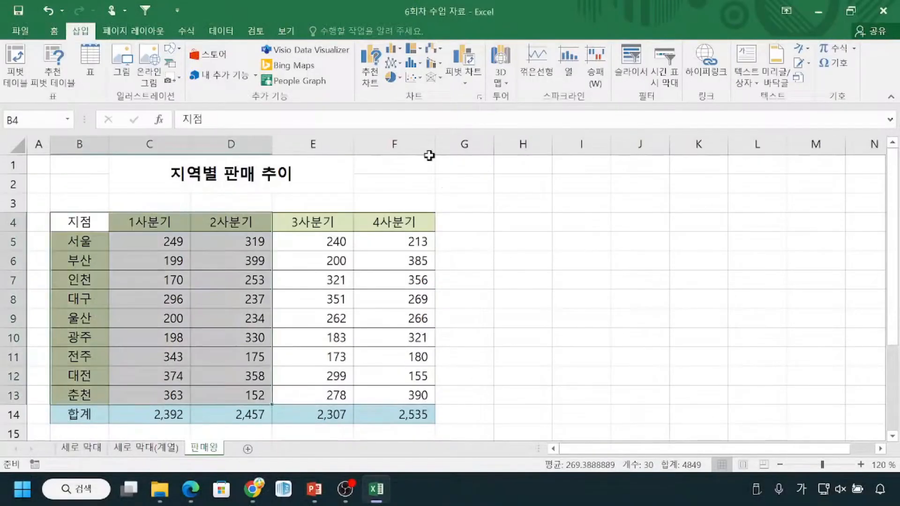
Preview the 2-D line chart with markers, frame its type and tick its data points in ink, and clear the annotations.
{"action": "left_click", "coordinate": [384, 46]}
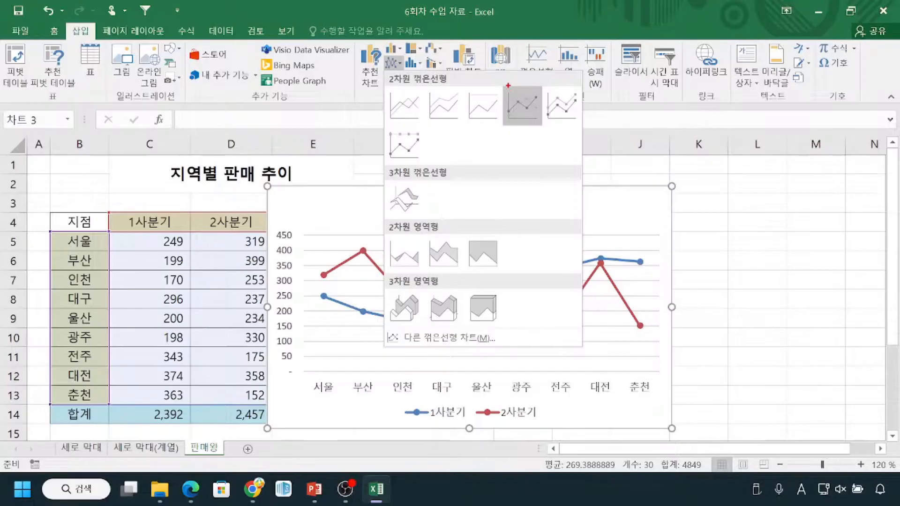
{"action": "mouse_move", "coordinate": [502, 83]}
{"action": "left_mouse_down"}
{"action": "mouse_move", "coordinate": [511, 107]}
{"action": "mouse_move", "coordinate": [544, 124]}
{"action": "left_mouse_up"}
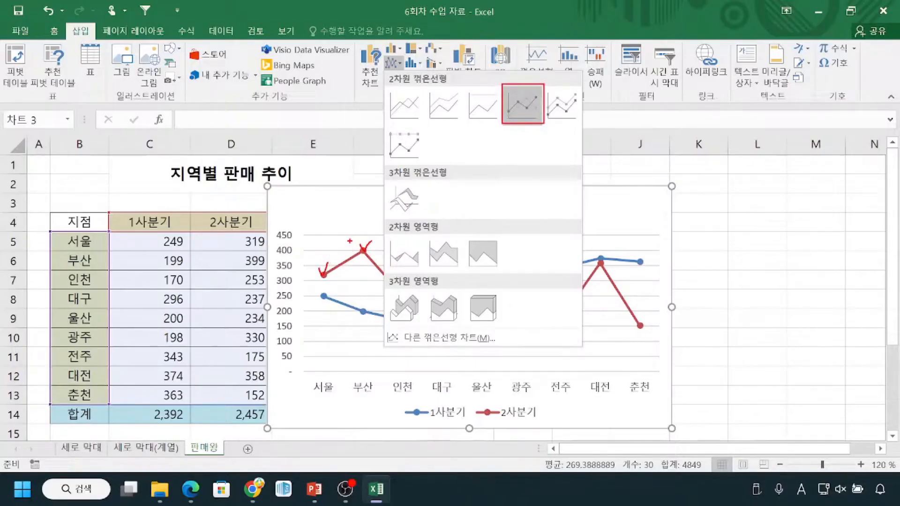
{"action": "left_click_drag", "start_coordinate": [389, 84], "coordinate": [409, 85]}
{"action": "key", "text": "Escape"}
Insert a 2-D line chart with markers from the branch, 1사분기 and 2사분기 data.
{"action": "left_click", "coordinate": [397, 59]}
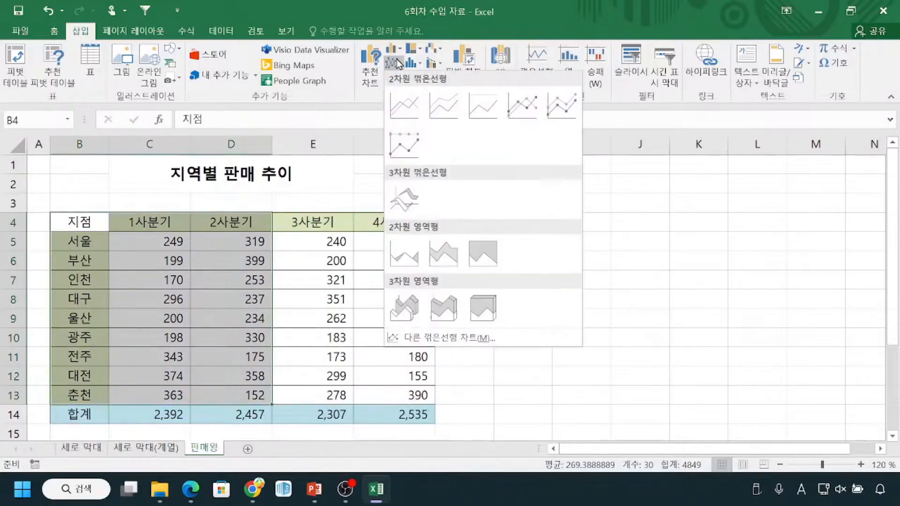
{"action": "left_click", "coordinate": [523, 107]}
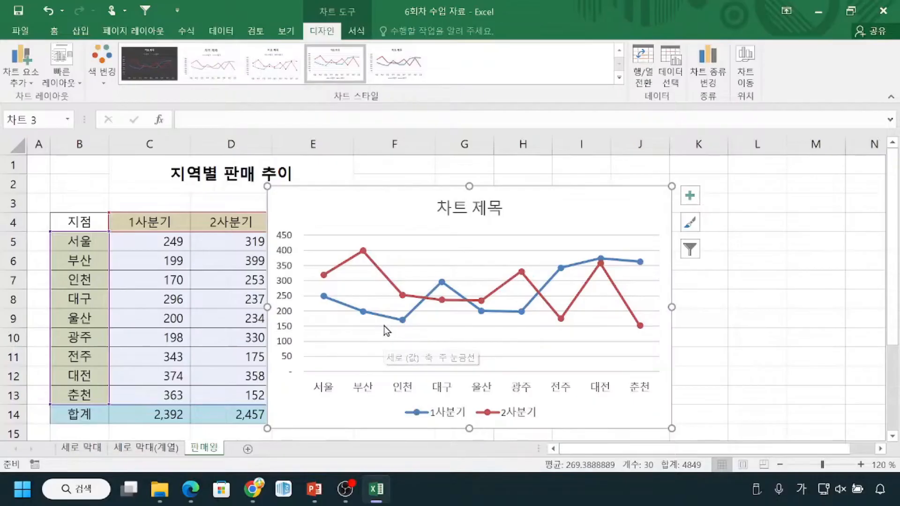
{"action": "key", "text": "ctrl"}
{"action": "key", "text": "ctrl"}
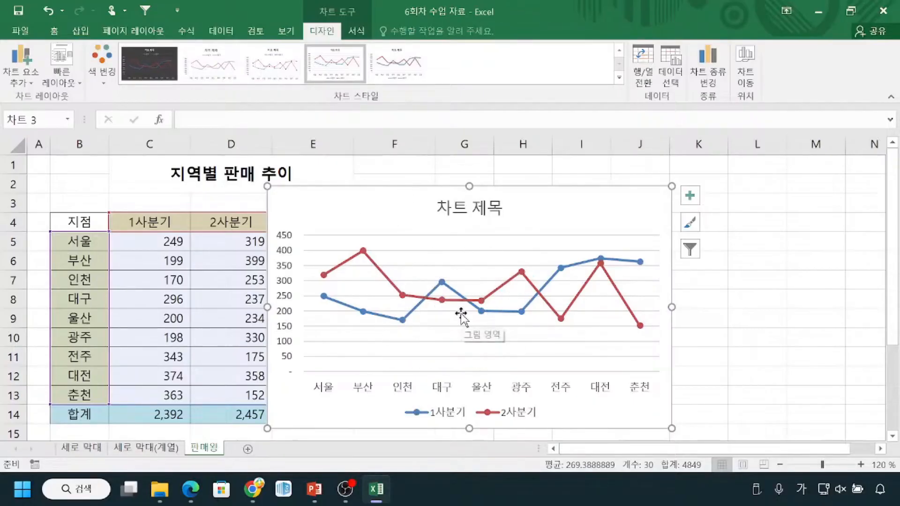
{"action": "key", "text": "ctrl"}
{"action": "key", "text": "ctrl"}
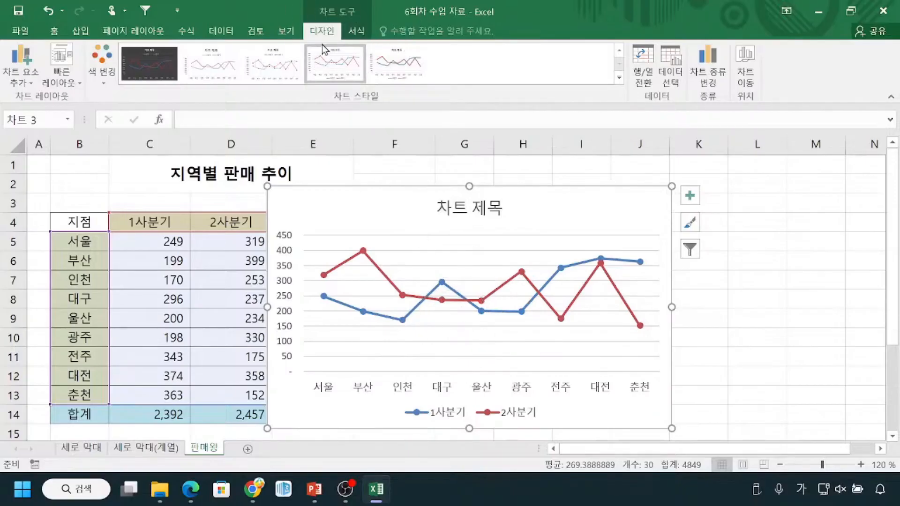
{"action": "key", "text": "ctrl"}
{"action": "key", "text": "ctrl"}
Move the line chart to a new sheet named 꺾은선.
{"action": "left_click", "coordinate": [751, 79]}
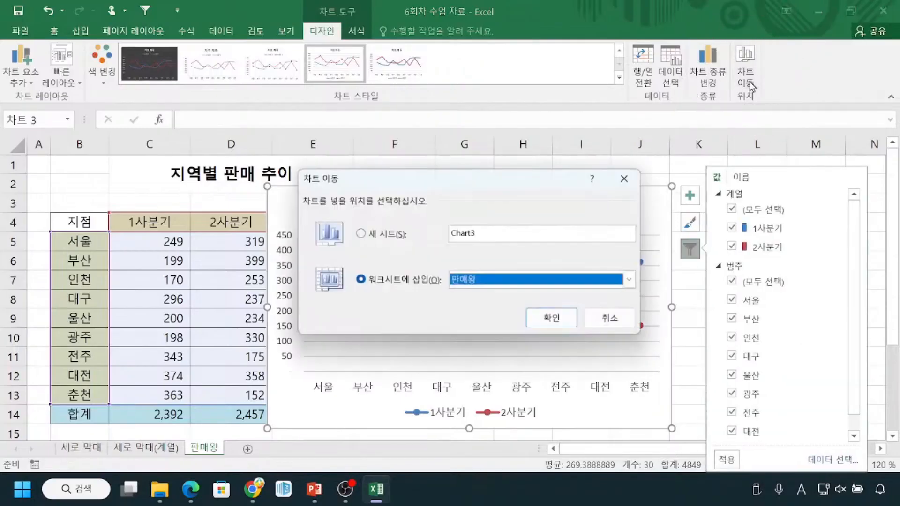
{"action": "left_click", "coordinate": [360, 235]}
{"action": "key", "text": "ctrl"}
{"action": "key", "text": "ctrl"}
{"action": "key", "text": "ctrl"}
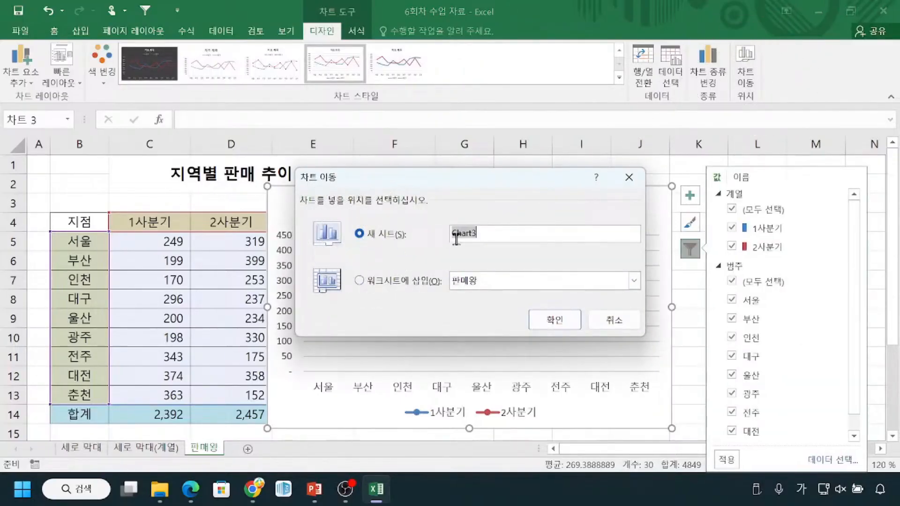
{"action": "key", "text": "BackSpace"}
{"action": "type", "text": "꺼"}
{"action": "type", "text": "은선"}
{"action": "left_click", "coordinate": [562, 321]}
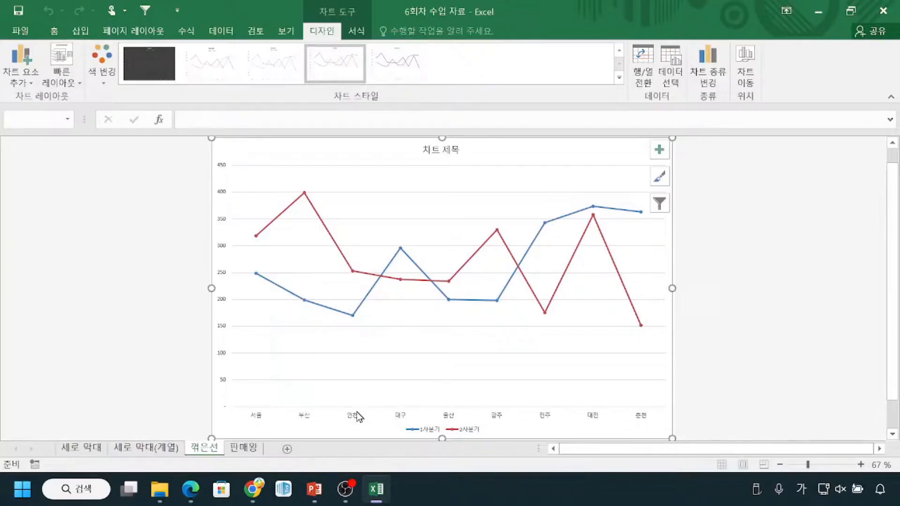
Return to the 판매왕 sheet, frame the table, a circle beside it and the 꺾은선 sheet name in ink, and clear the annotations.
{"action": "left_click", "coordinate": [242, 452]}
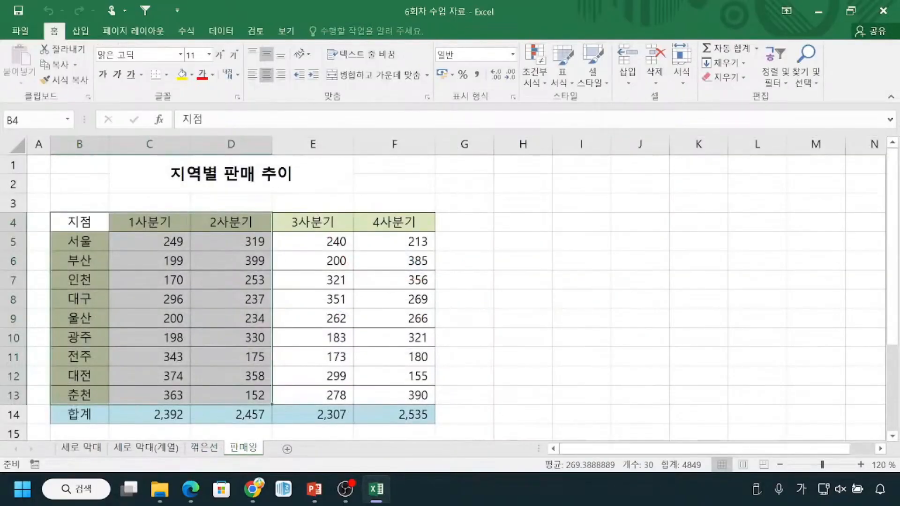
{"action": "mouse_move", "coordinate": [46, 215]}
{"action": "left_mouse_down"}
{"action": "mouse_move", "coordinate": [107, 259]}
{"action": "mouse_move", "coordinate": [420, 399]}
{"action": "mouse_move", "coordinate": [428, 433]}
{"action": "left_mouse_up"}
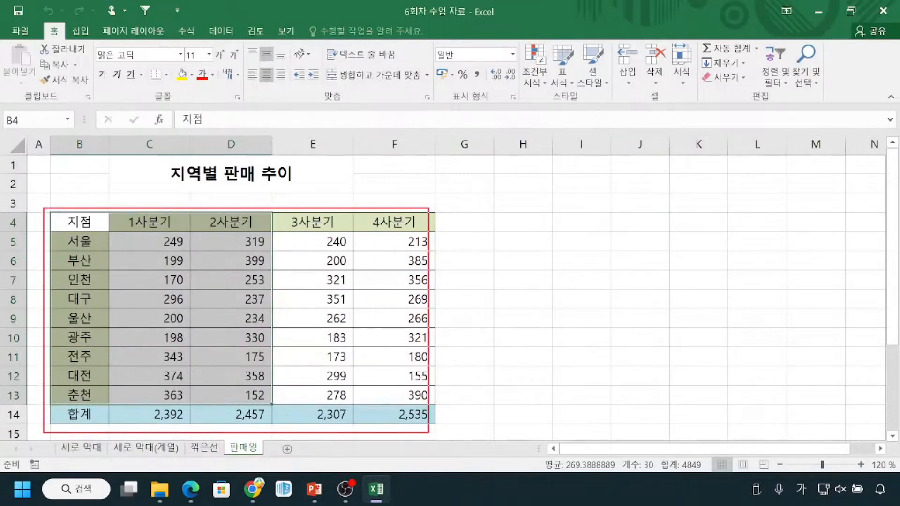
{"action": "mouse_move", "coordinate": [587, 236]}
{"action": "left_mouse_down"}
{"action": "mouse_move", "coordinate": [555, 264]}
{"action": "mouse_move", "coordinate": [703, 335]}
{"action": "mouse_move", "coordinate": [616, 225]}
{"action": "left_mouse_up"}
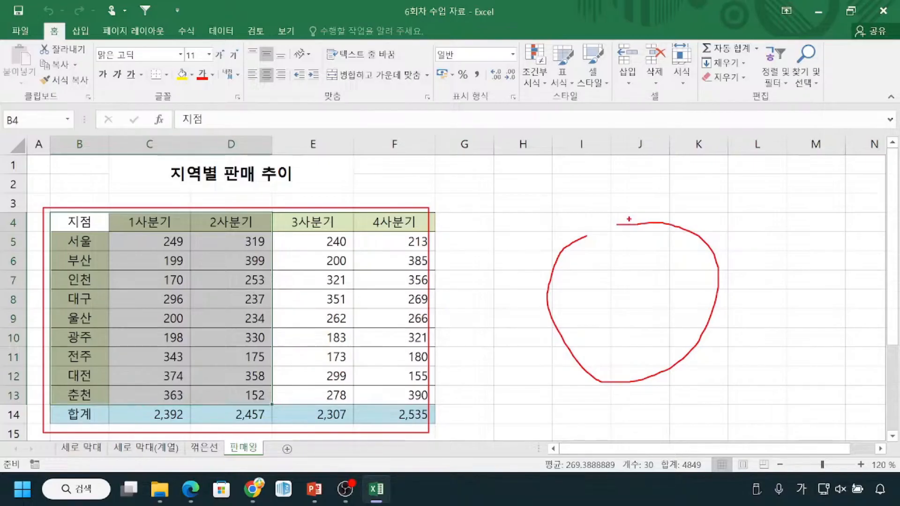
{"action": "key", "text": "Escape"}
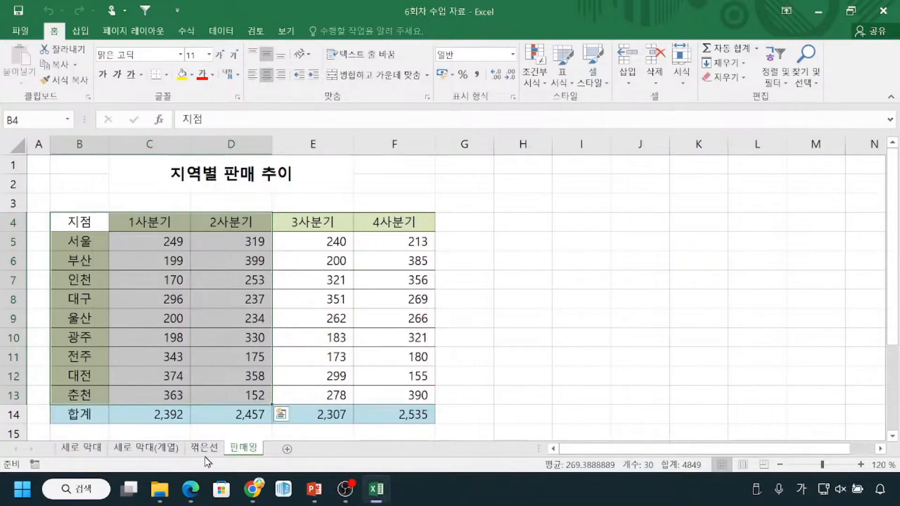
{"action": "mouse_move", "coordinate": [188, 435]}
{"action": "left_mouse_down"}
{"action": "mouse_move", "coordinate": [196, 454]}
{"action": "mouse_move", "coordinate": [217, 454]}
{"action": "left_mouse_up"}
{"action": "key", "text": "Escape"}
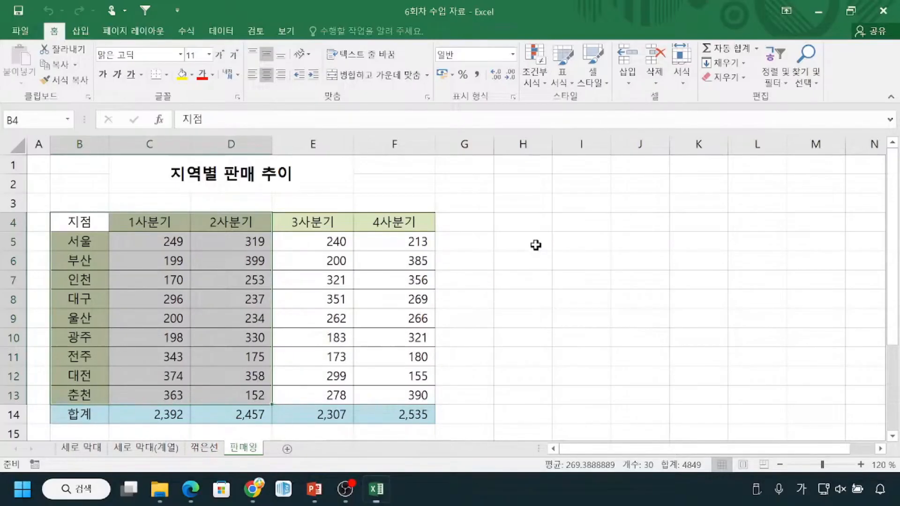
Bracket the branch names in ink, write 100 above a hand-drawn circle divided into slices, and clear the sketch.
{"action": "left_click", "coordinate": [141, 257]}
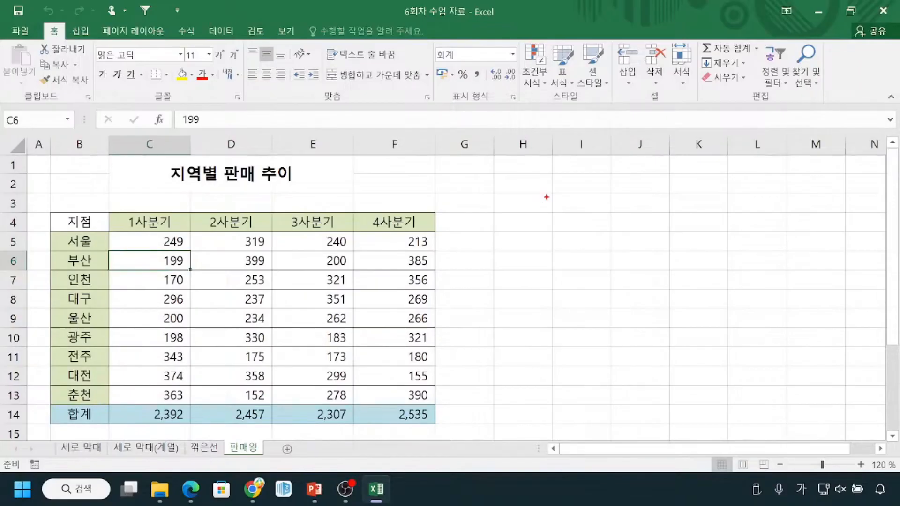
{"action": "mouse_move", "coordinate": [52, 242]}
{"action": "left_mouse_down"}
{"action": "mouse_move", "coordinate": [46, 338]}
{"action": "mouse_move", "coordinate": [64, 379]}
{"action": "left_mouse_up"}
{"action": "mouse_move", "coordinate": [509, 169]}
{"action": "left_mouse_down"}
{"action": "mouse_move", "coordinate": [509, 193]}
{"action": "mouse_move", "coordinate": [538, 177]}
{"action": "left_mouse_up"}
{"action": "mouse_move", "coordinate": [541, 218]}
{"action": "left_mouse_down"}
{"action": "mouse_move", "coordinate": [508, 376]}
{"action": "mouse_move", "coordinate": [661, 302]}
{"action": "mouse_move", "coordinate": [579, 212]}
{"action": "mouse_move", "coordinate": [543, 211]}
{"action": "mouse_move", "coordinate": [526, 221]}
{"action": "left_mouse_up"}
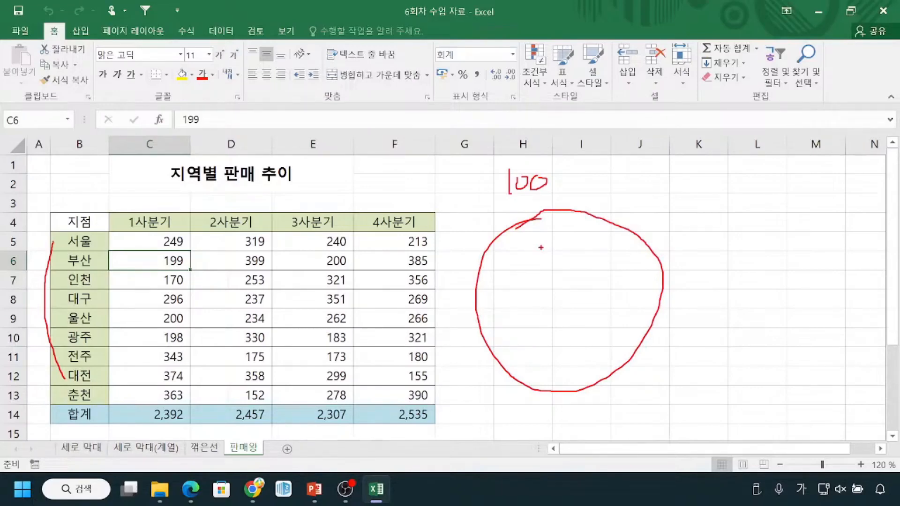
{"action": "mouse_move", "coordinate": [561, 212]}
{"action": "left_mouse_down"}
{"action": "mouse_move", "coordinate": [561, 246]}
{"action": "mouse_move", "coordinate": [585, 257]}
{"action": "mouse_move", "coordinate": [621, 236]}
{"action": "left_mouse_up"}
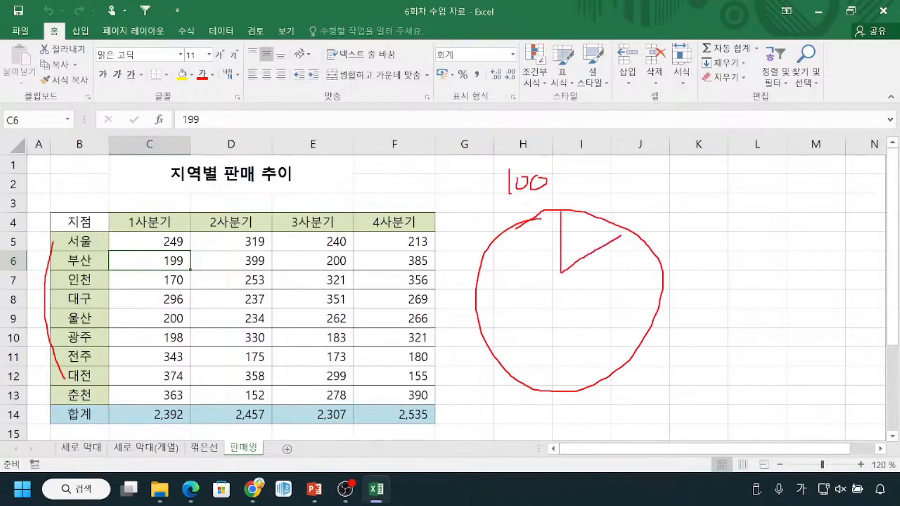
{"action": "left_click_drag", "start_coordinate": [564, 272], "coordinate": [643, 316]}
{"action": "left_click_drag", "start_coordinate": [563, 272], "coordinate": [570, 406]}
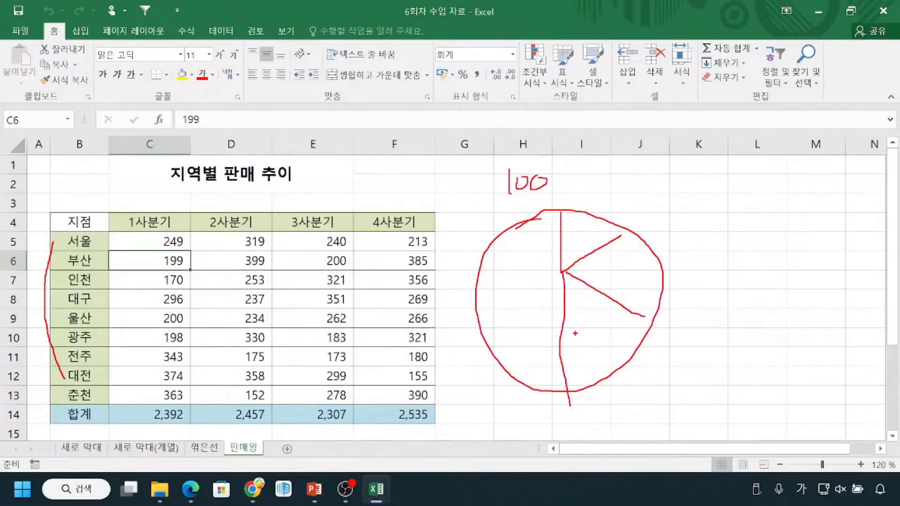
{"action": "key", "text": "Escape"}
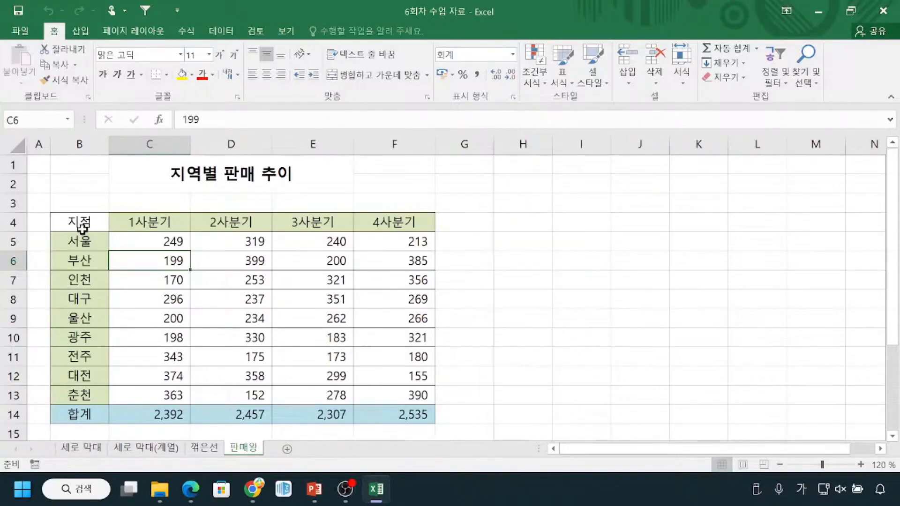
{"action": "left_click_drag", "start_coordinate": [79, 221], "coordinate": [137, 384]}
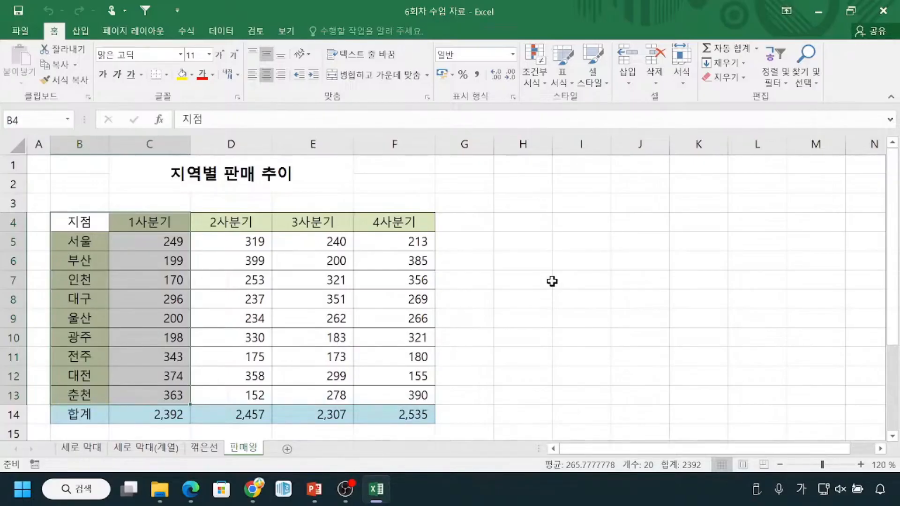
{"action": "left_click", "coordinate": [200, 415]}
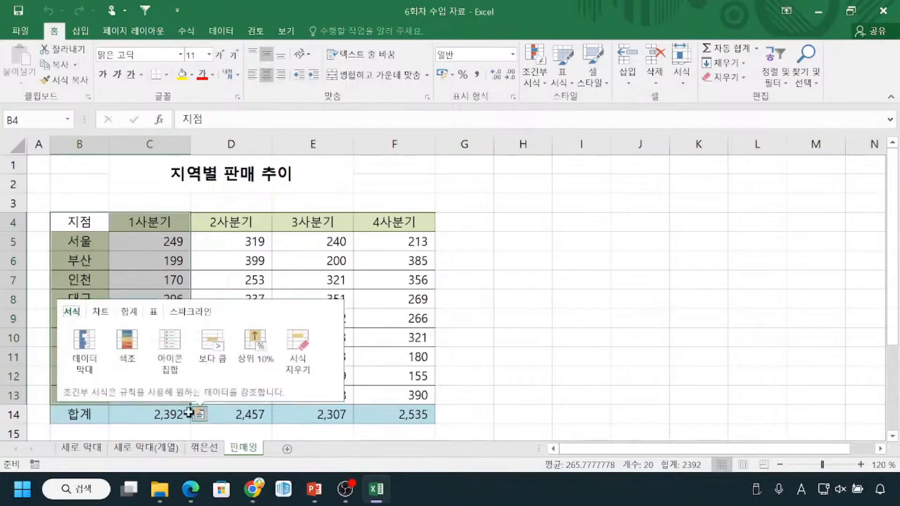
{"action": "left_click", "coordinate": [594, 332]}
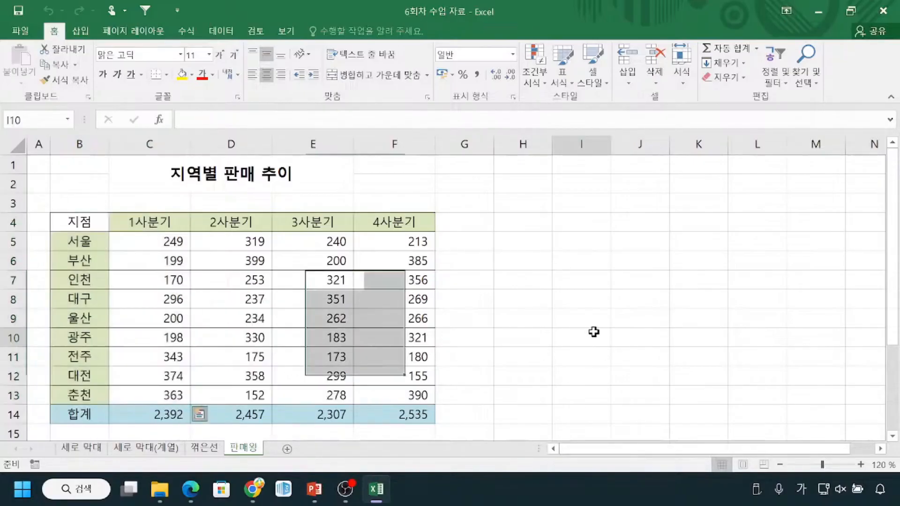
Select the branch and 1사분기 data in B4:C13 without the totals and list the pie chart types.
{"action": "left_click_drag", "start_coordinate": [88, 226], "coordinate": [160, 394]}
{"action": "key", "text": "ctrl+q"}
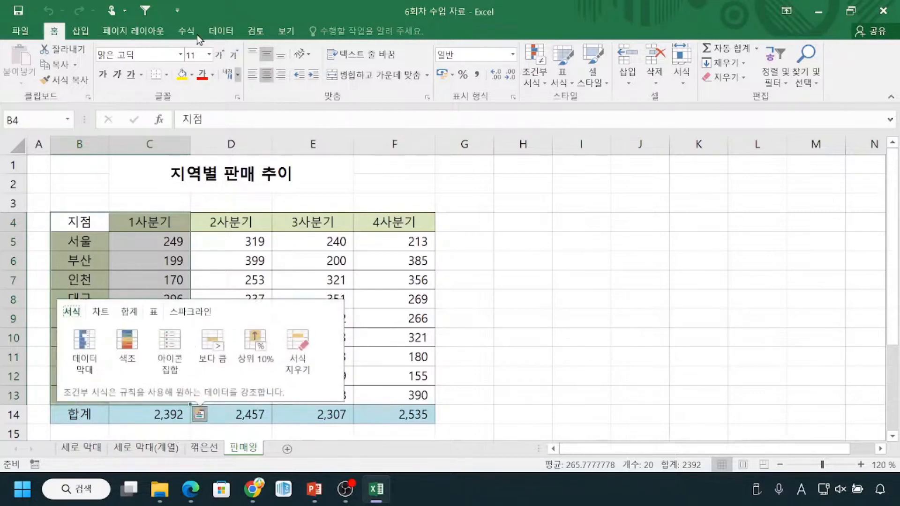
{"action": "left_click", "coordinate": [83, 33]}
{"action": "key", "text": "ctrl+q"}
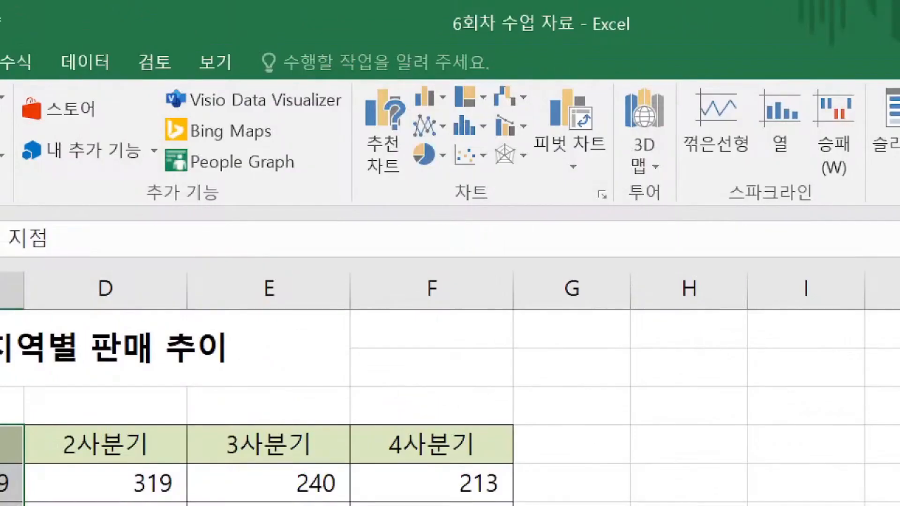
{"action": "mouse_move", "coordinate": [411, 148]}
{"action": "left_mouse_down"}
{"action": "mouse_move", "coordinate": [426, 193]}
{"action": "mouse_move", "coordinate": [441, 144]}
{"action": "mouse_move", "coordinate": [413, 140]}
{"action": "left_mouse_up"}
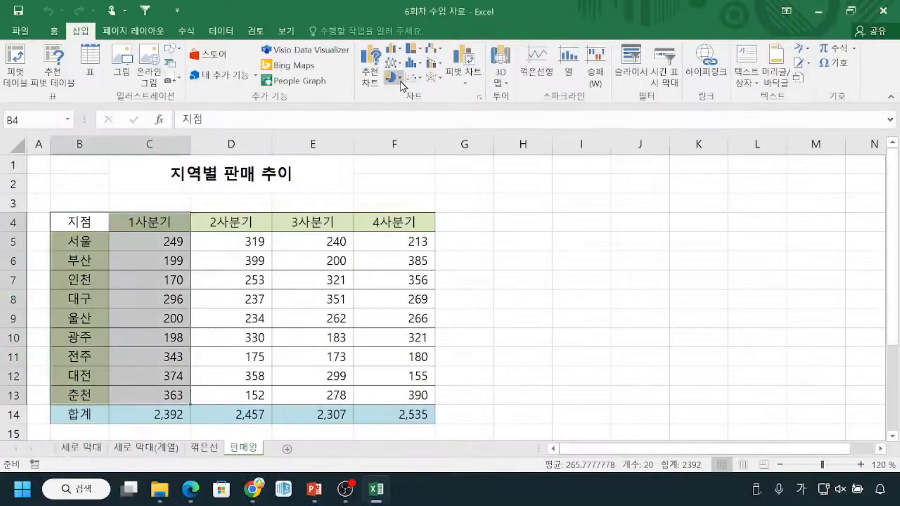
{"action": "left_click", "coordinate": [400, 78]}
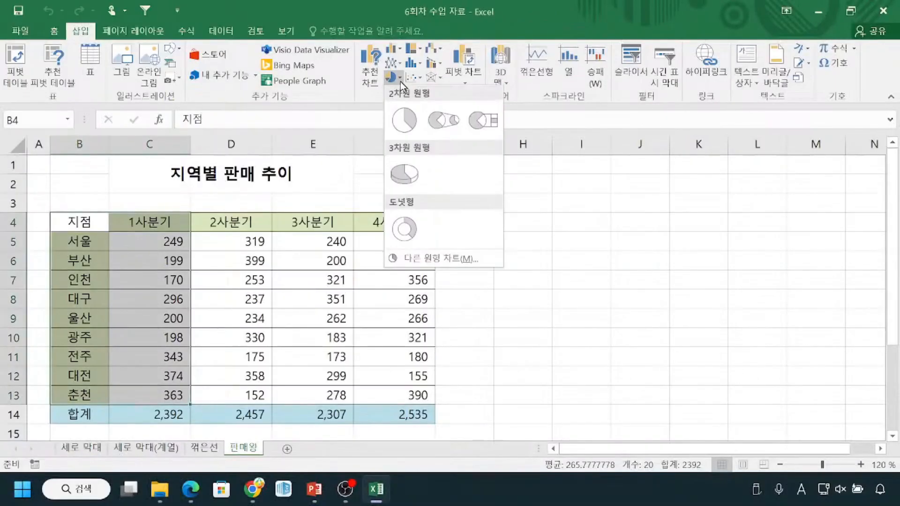
Underline the 2-D pie, 3-D pie and doughnut types in ink and circle the 3-D pie.
{"action": "key", "text": "ctrl+2"}
{"action": "left_click_drag", "start_coordinate": [392, 133], "coordinate": [407, 134]}
{"action": "left_click_drag", "start_coordinate": [393, 190], "coordinate": [418, 190]}
{"action": "left_click_drag", "start_coordinate": [395, 250], "coordinate": [421, 250]}
{"action": "mouse_move", "coordinate": [413, 167]}
{"action": "left_mouse_down"}
{"action": "mouse_move", "coordinate": [406, 158]}
{"action": "mouse_move", "coordinate": [385, 174]}
{"action": "mouse_move", "coordinate": [412, 188]}
{"action": "mouse_move", "coordinate": [414, 160]}
{"action": "mouse_move", "coordinate": [417, 185]}
{"action": "mouse_move", "coordinate": [403, 153]}
{"action": "mouse_move", "coordinate": [400, 192]}
{"action": "mouse_move", "coordinate": [409, 192]}
{"action": "left_mouse_up"}
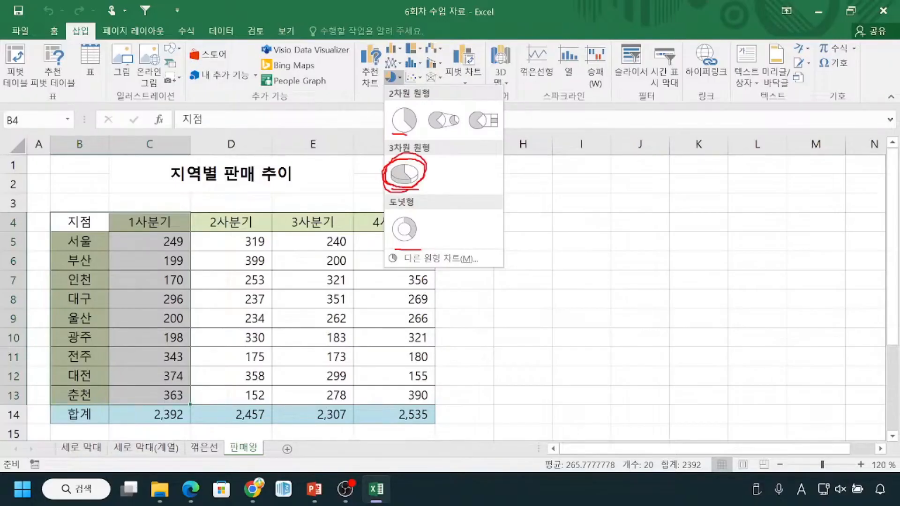
Insert a 3-D pie chart of the branches' 1사분기 sales.
{"action": "left_click", "coordinate": [393, 77]}
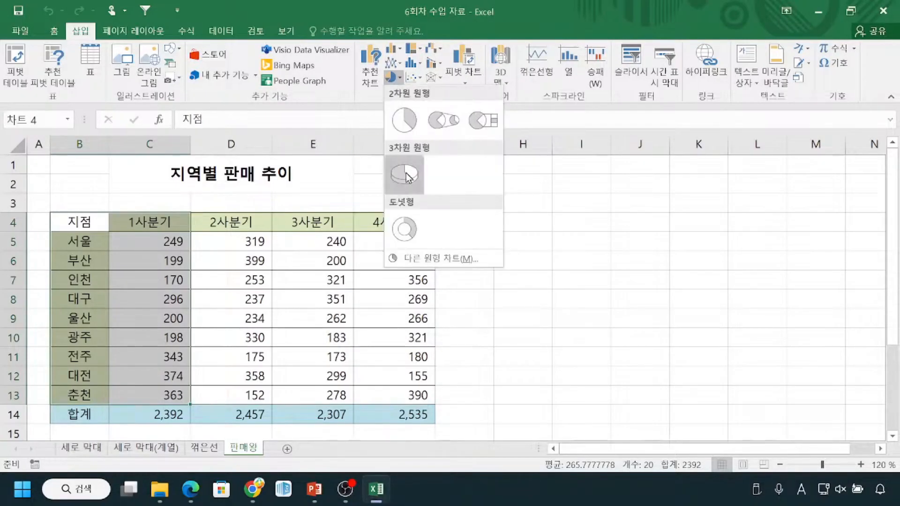
{"action": "left_click", "coordinate": [405, 172]}
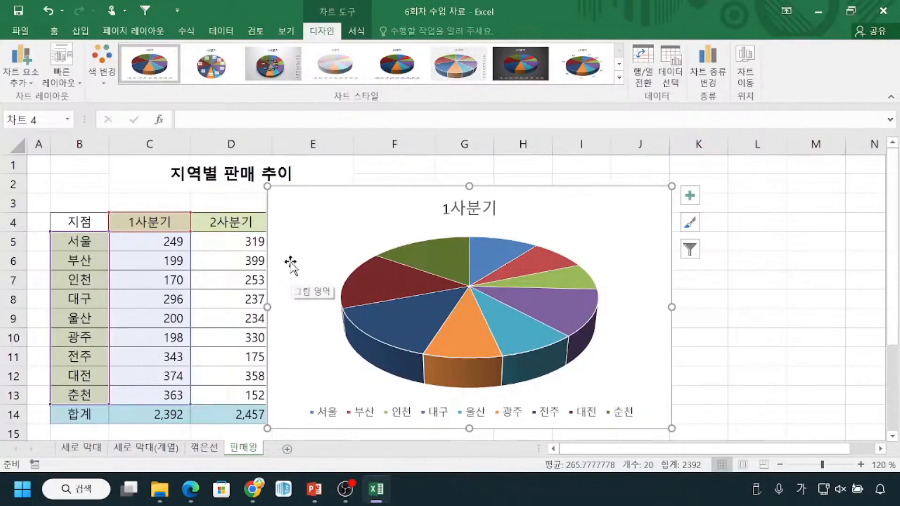
{"action": "left_click", "coordinate": [346, 214]}
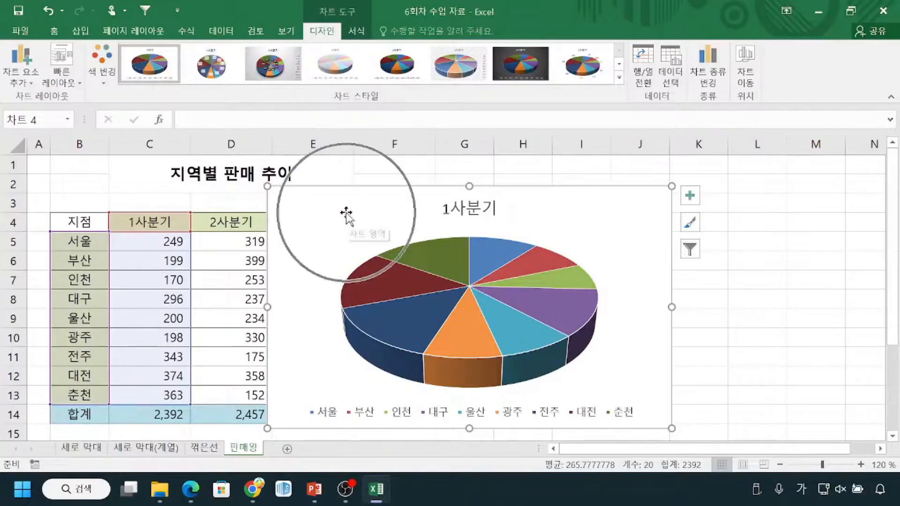
Mark the 1사분기 header and the area beside the pie chart in ink, and clear the annotations.
{"action": "mouse_move", "coordinate": [141, 229]}
{"action": "left_mouse_down"}
{"action": "mouse_move", "coordinate": [130, 244]}
{"action": "mouse_move", "coordinate": [145, 234]}
{"action": "left_mouse_up"}
{"action": "mouse_move", "coordinate": [759, 236]}
{"action": "left_mouse_down"}
{"action": "mouse_move", "coordinate": [781, 334]}
{"action": "mouse_move", "coordinate": [773, 244]}
{"action": "left_mouse_up"}
{"action": "key", "text": "Escape"}
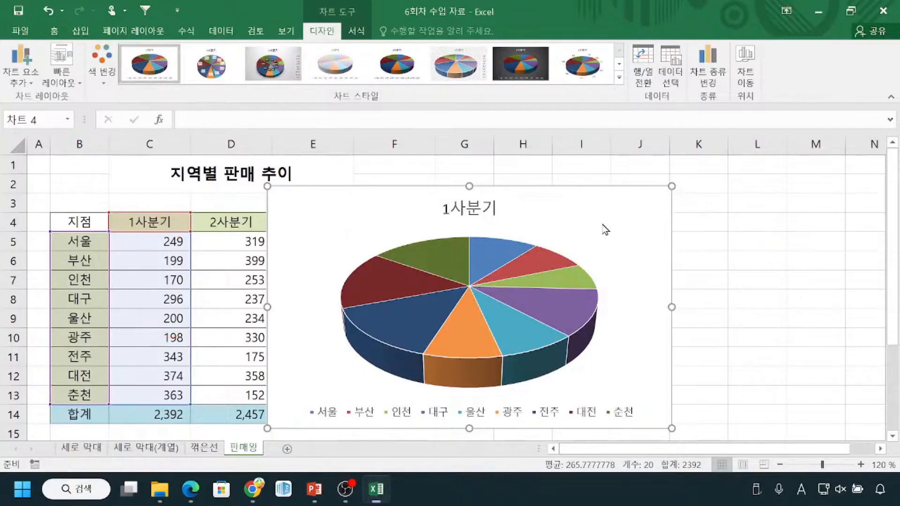
Circle three sizing handles on the pie chart's border in ink and clear the annotations.
{"action": "key", "text": "ctrl+2"}
{"action": "mouse_move", "coordinate": [463, 178]}
{"action": "left_mouse_down"}
{"action": "mouse_move", "coordinate": [497, 196]}
{"action": "mouse_move", "coordinate": [468, 184]}
{"action": "left_mouse_up"}
{"action": "mouse_move", "coordinate": [670, 177]}
{"action": "left_mouse_down"}
{"action": "mouse_move", "coordinate": [683, 187]}
{"action": "mouse_move", "coordinate": [675, 181]}
{"action": "left_mouse_up"}
{"action": "left_click_drag", "start_coordinate": [668, 296], "coordinate": [680, 298]}
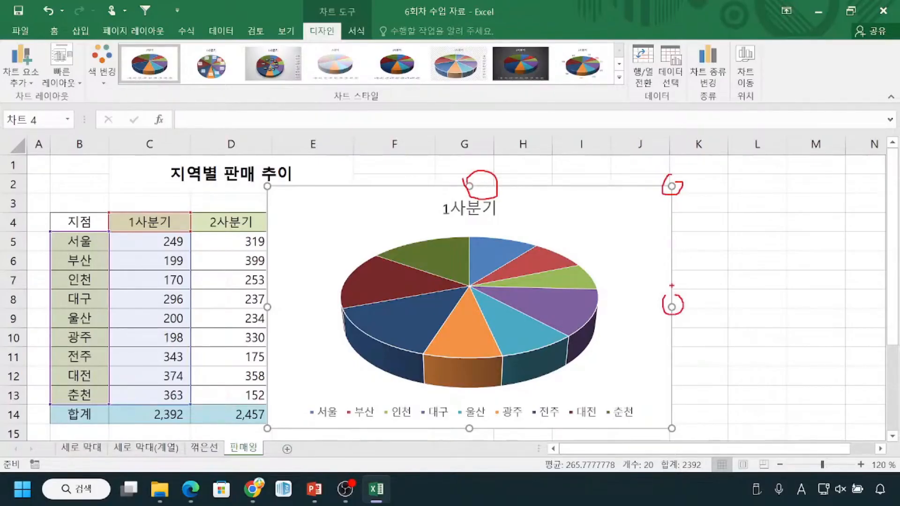
{"action": "key", "text": "Escape"}
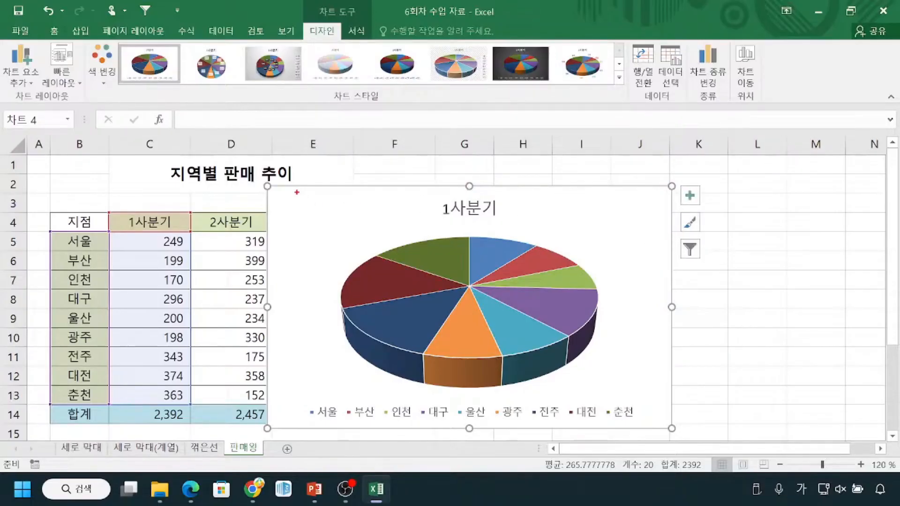
Outline the pie chart in ink, cross out the pie, circle the blank area beside the title, and clear the annotations.
{"action": "mouse_move", "coordinate": [268, 187]}
{"action": "left_mouse_down"}
{"action": "mouse_move", "coordinate": [691, 187]}
{"action": "mouse_move", "coordinate": [676, 428]}
{"action": "mouse_move", "coordinate": [425, 413]}
{"action": "mouse_move", "coordinate": [266, 435]}
{"action": "mouse_move", "coordinate": [251, 237]}
{"action": "mouse_move", "coordinate": [261, 212]}
{"action": "left_mouse_up"}
{"action": "mouse_move", "coordinate": [590, 214]}
{"action": "left_mouse_down"}
{"action": "mouse_move", "coordinate": [586, 244]}
{"action": "mouse_move", "coordinate": [593, 215]}
{"action": "left_mouse_up"}
{"action": "left_click_drag", "start_coordinate": [491, 245], "coordinate": [395, 389]}
{"action": "left_click_drag", "start_coordinate": [396, 285], "coordinate": [497, 332]}
{"action": "mouse_move", "coordinate": [566, 214]}
{"action": "left_mouse_down"}
{"action": "mouse_move", "coordinate": [609, 220]}
{"action": "mouse_move", "coordinate": [609, 237]}
{"action": "left_mouse_up"}
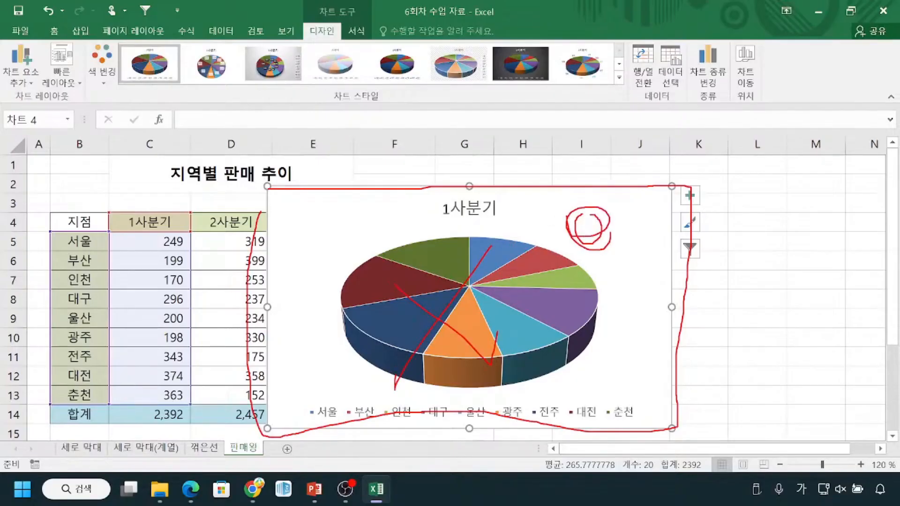
{"action": "key", "text": "Escape"}
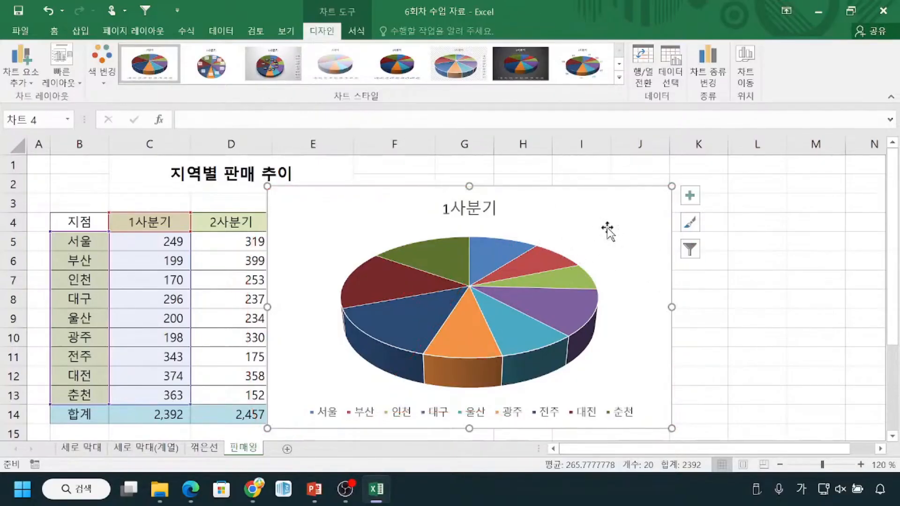
Move the 1사분기 pie chart off the sales table, placing it beside the 4사분기 column.
{"action": "mouse_move", "coordinate": [602, 219]}
{"action": "left_mouse_down"}
{"action": "mouse_move", "coordinate": [608, 210]}
{"action": "mouse_move", "coordinate": [621, 220]}
{"action": "mouse_move", "coordinate": [608, 256]}
{"action": "mouse_move", "coordinate": [620, 258]}
{"action": "mouse_move", "coordinate": [586, 240]}
{"action": "mouse_move", "coordinate": [649, 238]}
{"action": "left_mouse_up"}
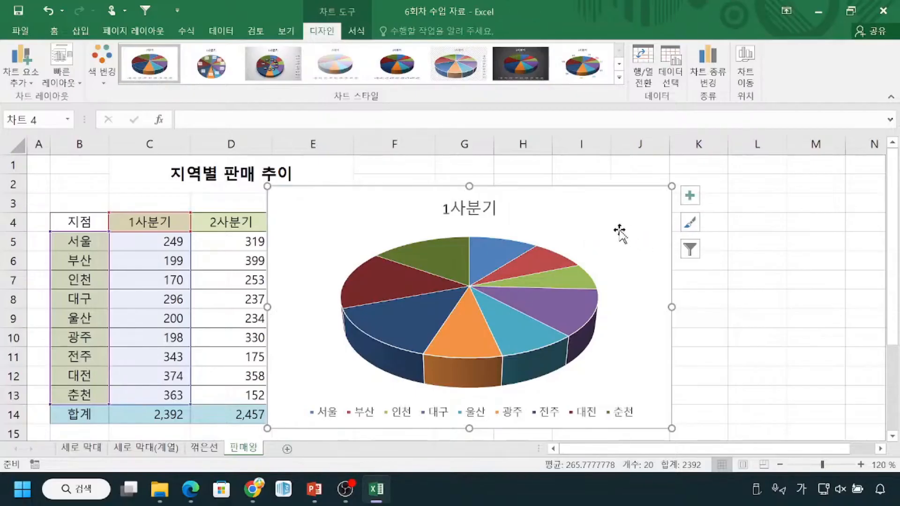
{"action": "left_click_drag", "start_coordinate": [644, 231], "coordinate": [744, 230]}
{"action": "left_click_drag", "start_coordinate": [476, 227], "coordinate": [547, 226]}
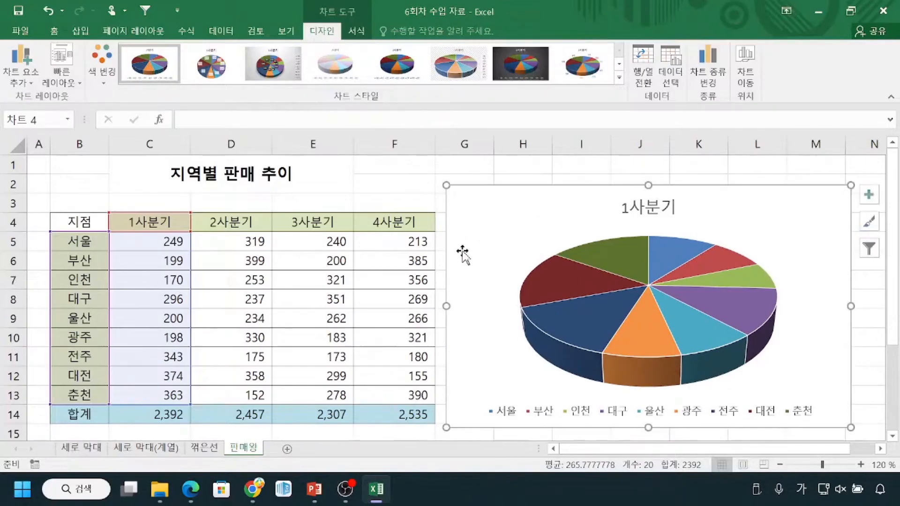
Circle the four corner sizing handles of the pie chart in ink, clear the annotations and stay in the workbook.
{"action": "key", "text": "ctrl"}
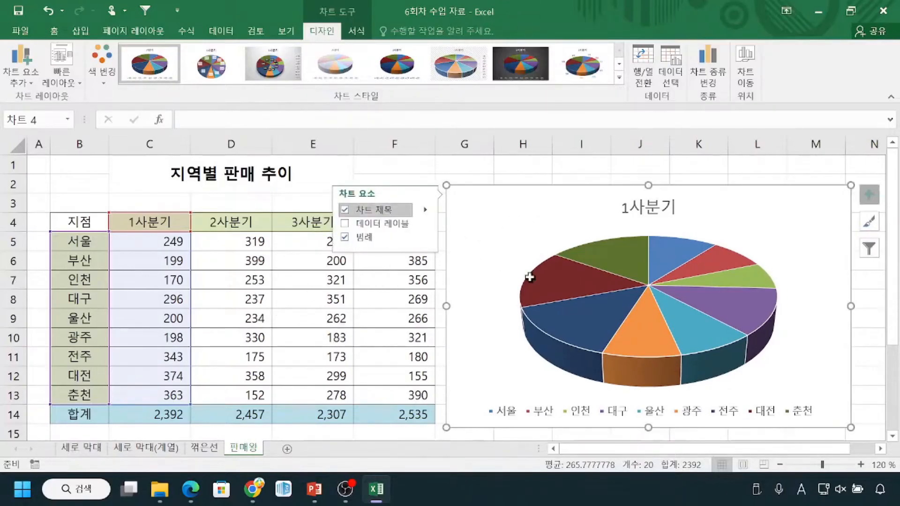
{"action": "mouse_move", "coordinate": [586, 272]}
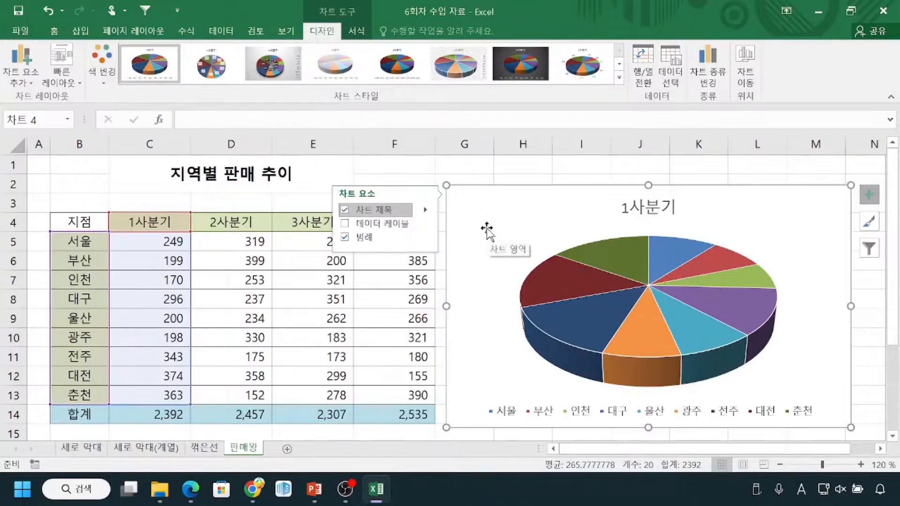
{"action": "key", "text": "ctrl+2"}
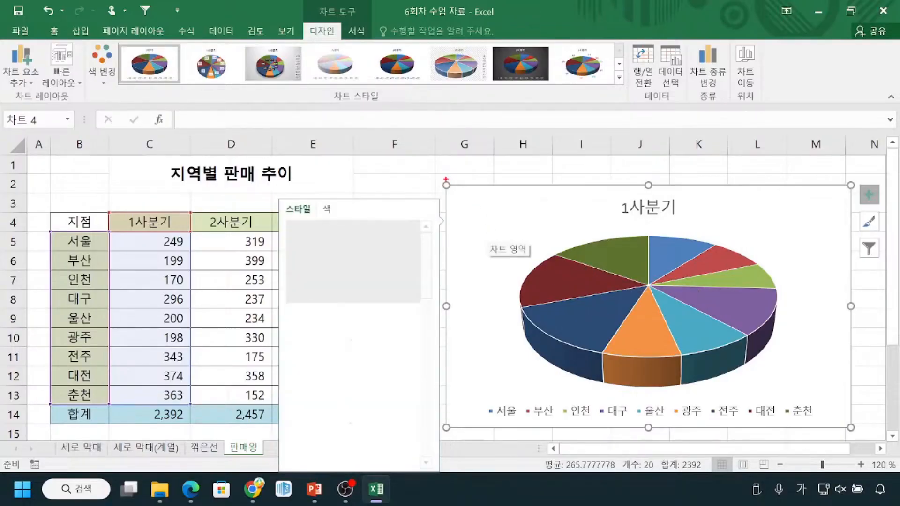
{"action": "mouse_move", "coordinate": [448, 167]}
{"action": "left_mouse_down"}
{"action": "mouse_move", "coordinate": [443, 196]}
{"action": "mouse_move", "coordinate": [451, 174]}
{"action": "left_mouse_up"}
{"action": "mouse_move", "coordinate": [450, 420]}
{"action": "left_mouse_down"}
{"action": "mouse_move", "coordinate": [451, 441]}
{"action": "mouse_move", "coordinate": [453, 428]}
{"action": "left_mouse_up"}
{"action": "mouse_move", "coordinate": [849, 177]}
{"action": "left_mouse_down"}
{"action": "mouse_move", "coordinate": [842, 199]}
{"action": "mouse_move", "coordinate": [862, 183]}
{"action": "left_mouse_up"}
{"action": "mouse_move", "coordinate": [853, 412]}
{"action": "left_mouse_down"}
{"action": "mouse_move", "coordinate": [844, 415]}
{"action": "mouse_move", "coordinate": [844, 445]}
{"action": "mouse_move", "coordinate": [855, 408]}
{"action": "left_mouse_up"}
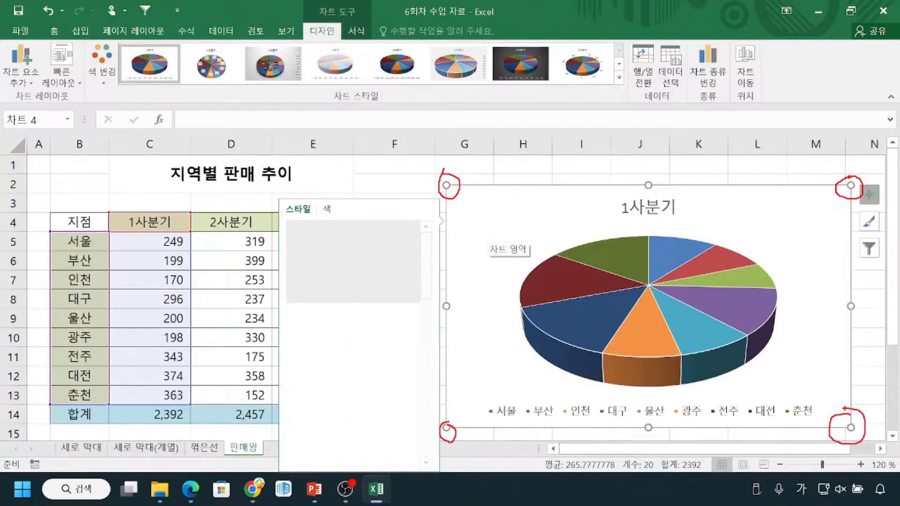
{"action": "key", "text": "Escape"}
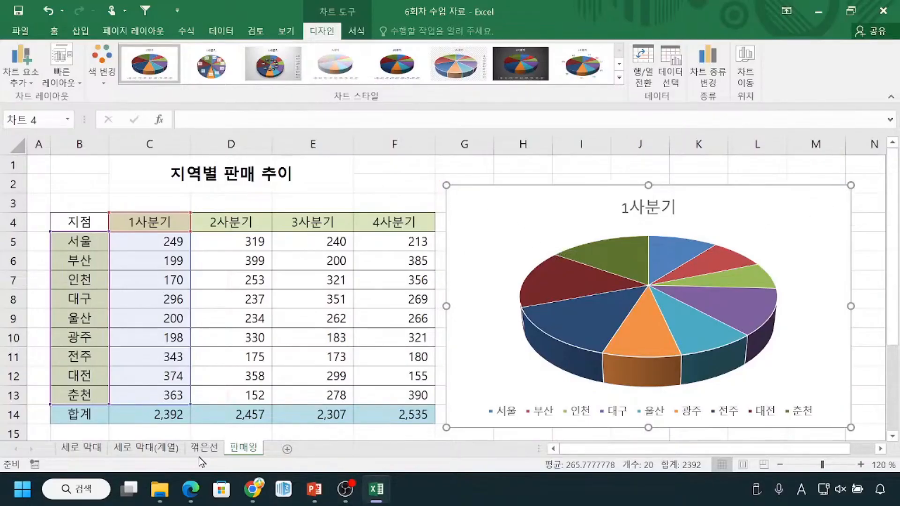
{"action": "left_click", "coordinate": [823, 12]}
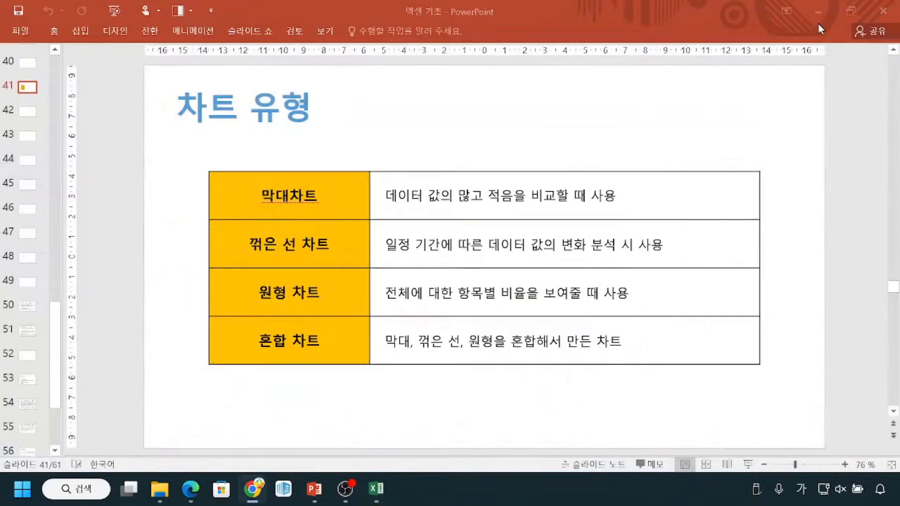
{"action": "left_click", "coordinate": [376, 489]}
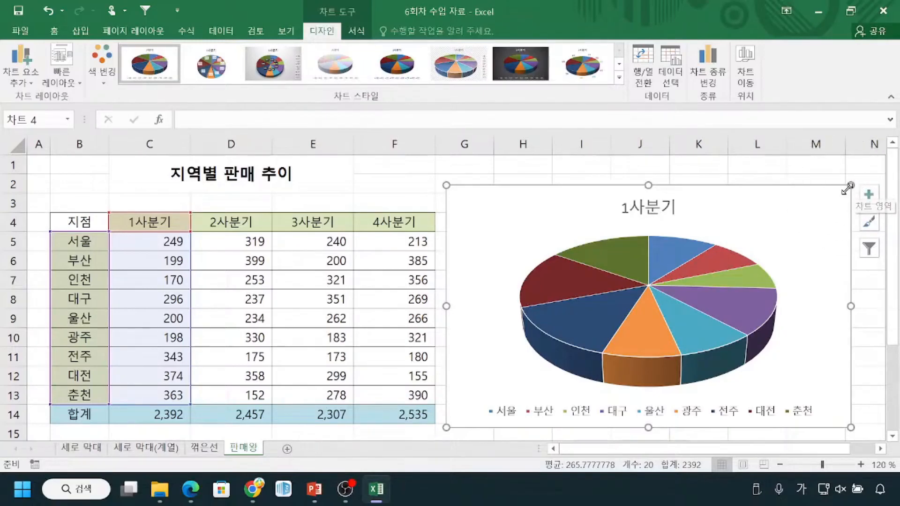
Draw diagonal ink arrows inward and outward from the pie chart's upper-right corner handle, and clear them.
{"action": "mouse_move", "coordinate": [804, 214]}
{"action": "left_mouse_down"}
{"action": "mouse_move", "coordinate": [813, 230]}
{"action": "mouse_move", "coordinate": [850, 186]}
{"action": "left_mouse_up"}
{"action": "left_click_drag", "start_coordinate": [829, 190], "coordinate": [855, 201]}
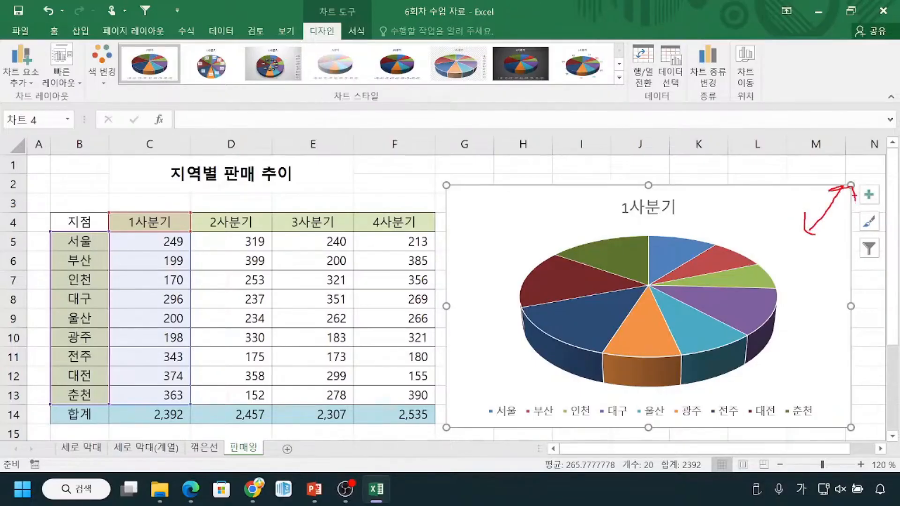
{"action": "mouse_move", "coordinate": [827, 195]}
{"action": "left_mouse_down"}
{"action": "mouse_move", "coordinate": [823, 213]}
{"action": "mouse_move", "coordinate": [773, 261]}
{"action": "mouse_move", "coordinate": [756, 252]}
{"action": "mouse_move", "coordinate": [748, 280]}
{"action": "left_mouse_up"}
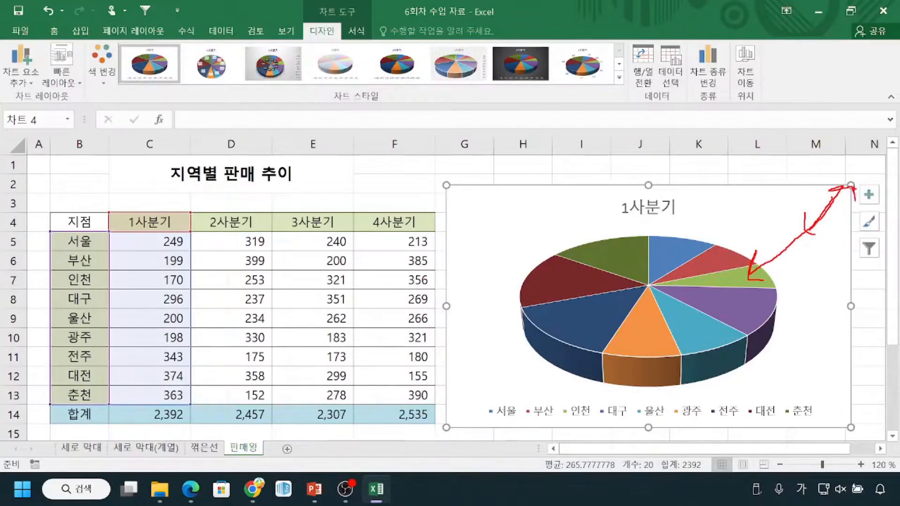
{"action": "mouse_move", "coordinate": [850, 188]}
{"action": "left_mouse_down"}
{"action": "mouse_move", "coordinate": [888, 100]}
{"action": "mouse_move", "coordinate": [858, 115]}
{"action": "mouse_move", "coordinate": [898, 131]}
{"action": "left_mouse_up"}
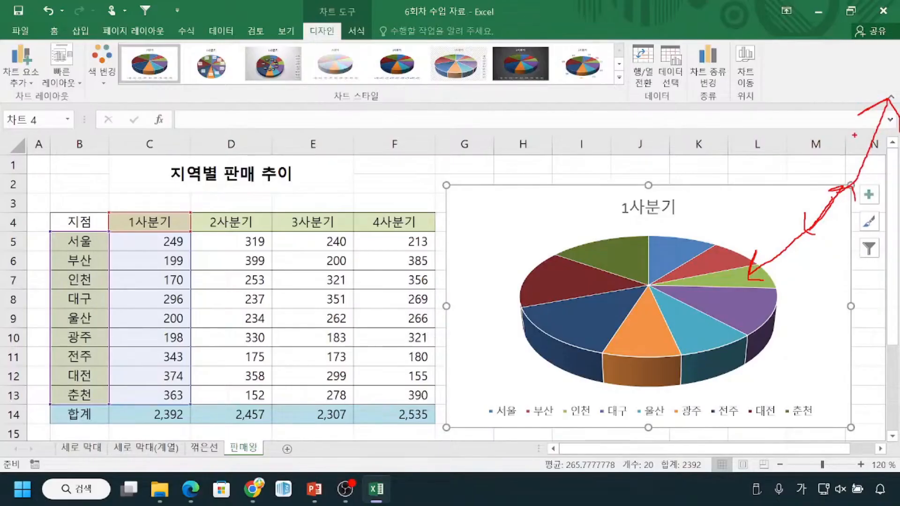
{"action": "key", "text": "Escape"}
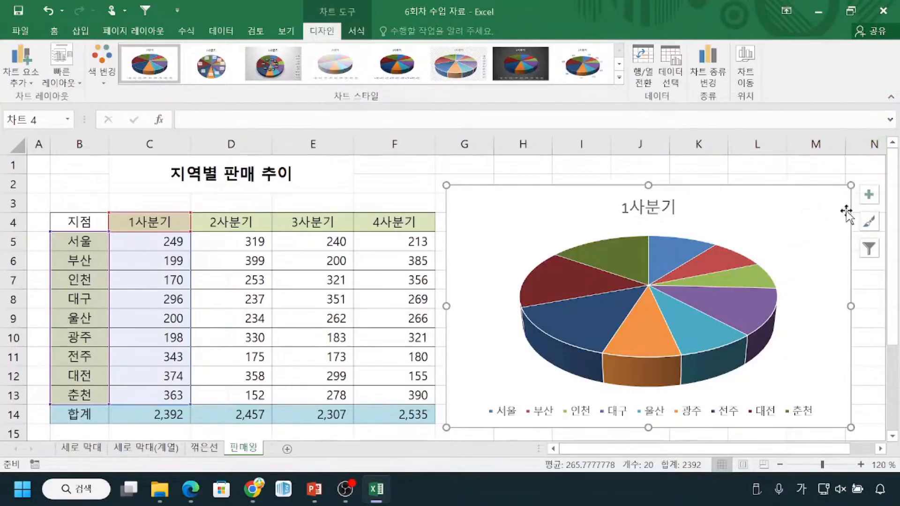
Shrink the pie chart diagonally from its upper-right corner and move it up level with the table's header row.
{"action": "key", "text": "ctrl"}
{"action": "key", "text": "ctrl"}
{"action": "key", "text": "ctrl"}
{"action": "key", "text": "ctrl"}
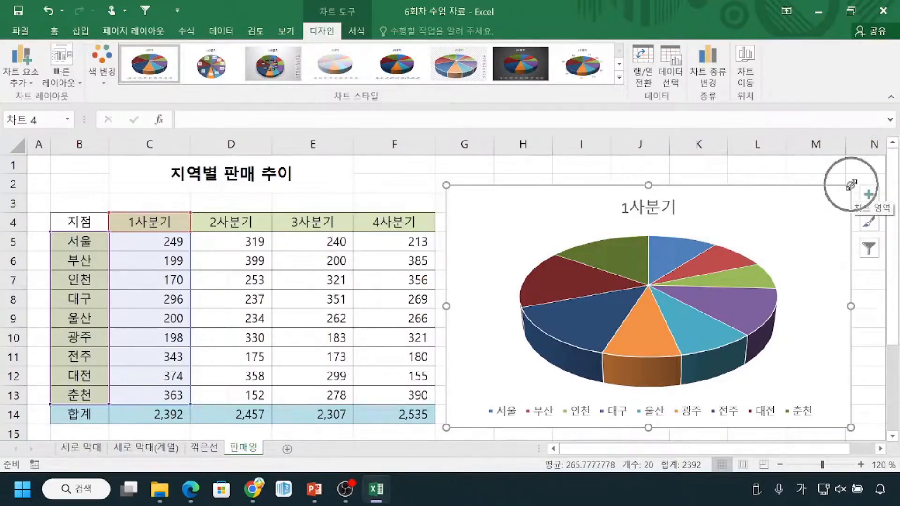
{"action": "key", "text": "ctrl"}
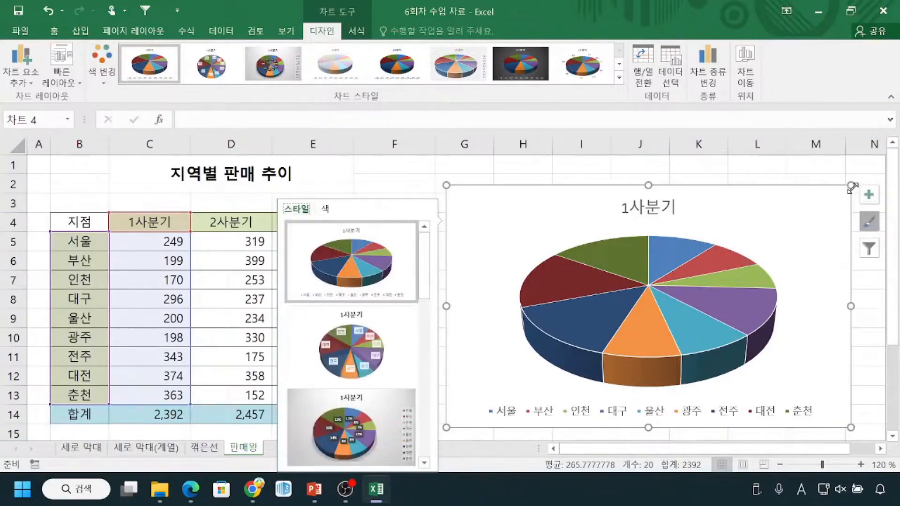
{"action": "left_click_drag", "start_coordinate": [851, 186], "coordinate": [796, 239]}
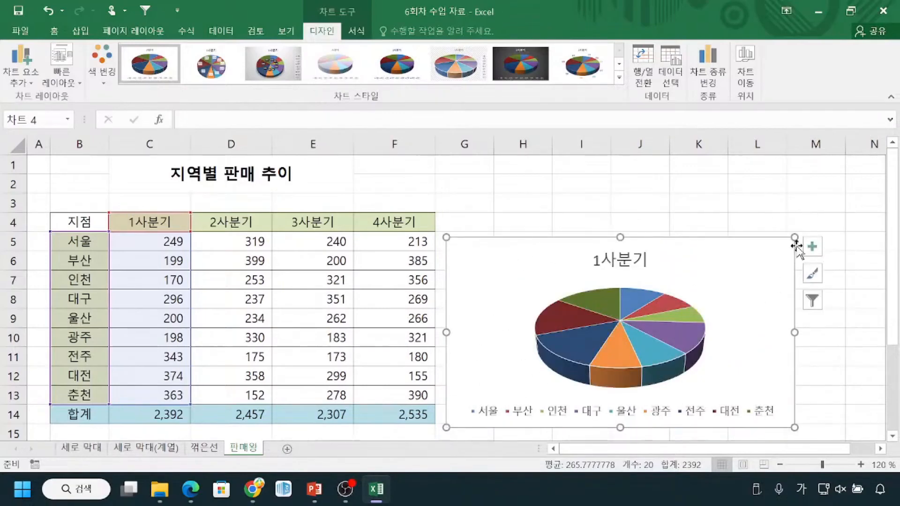
{"action": "left_click_drag", "start_coordinate": [511, 269], "coordinate": [526, 241]}
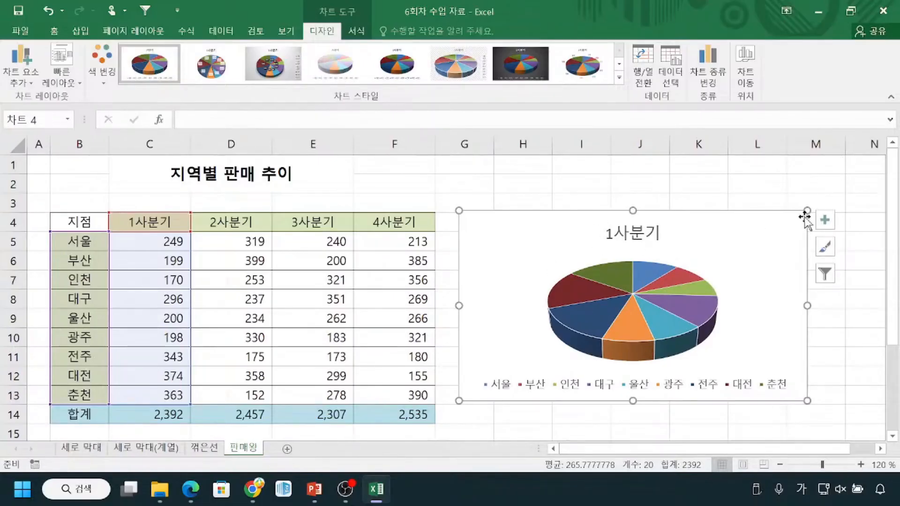
Circle the corner handles of the reduced pie chart in ink and clear the annotations.
{"action": "key", "text": "ctrl+2"}
{"action": "mouse_move", "coordinate": [811, 202]}
{"action": "left_mouse_down"}
{"action": "mouse_move", "coordinate": [793, 228]}
{"action": "mouse_move", "coordinate": [821, 196]}
{"action": "left_mouse_up"}
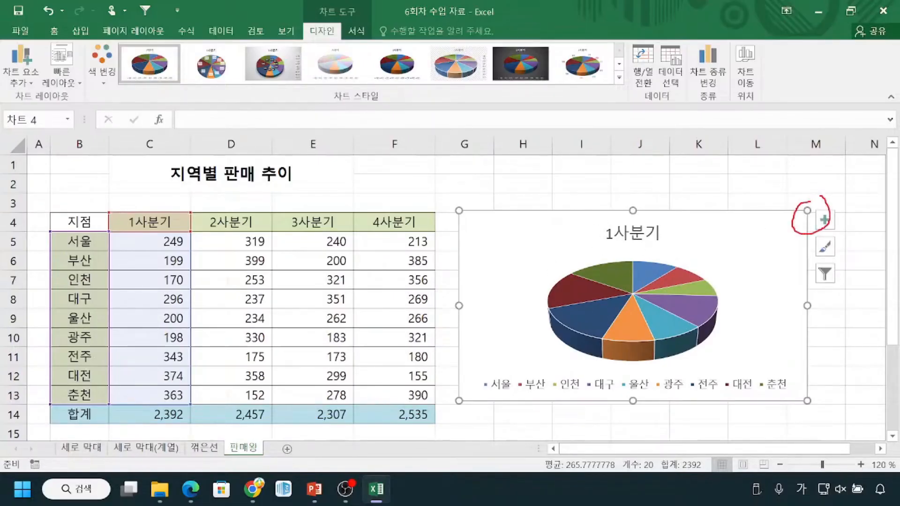
{"action": "left_click_drag", "start_coordinate": [802, 396], "coordinate": [816, 396]}
{"action": "left_click_drag", "start_coordinate": [459, 402], "coordinate": [465, 400]}
{"action": "mouse_move", "coordinate": [444, 216]}
{"action": "left_mouse_down"}
{"action": "mouse_move", "coordinate": [441, 228]}
{"action": "mouse_move", "coordinate": [464, 221]}
{"action": "left_mouse_up"}
{"action": "key", "text": "Escape"}
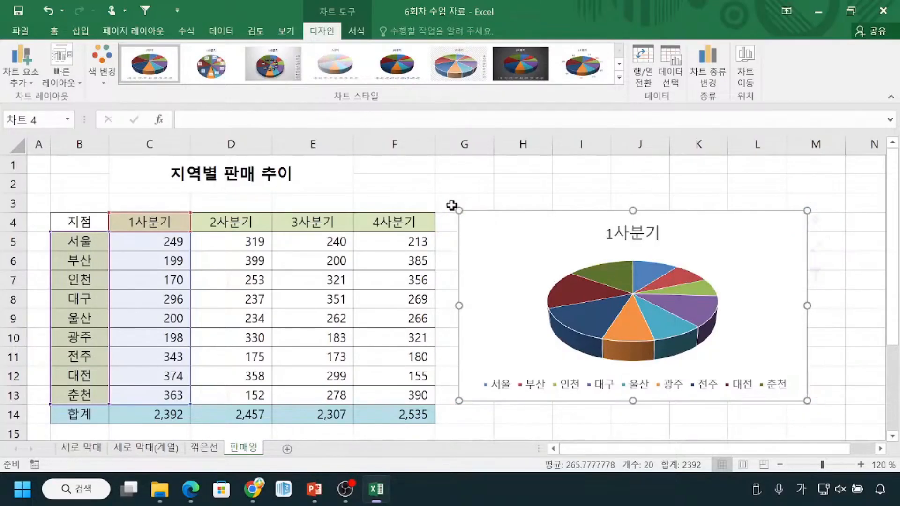
Enlarge the pie chart diagonally outward from its upper-left corner.
{"action": "left_click", "coordinate": [457, 212]}
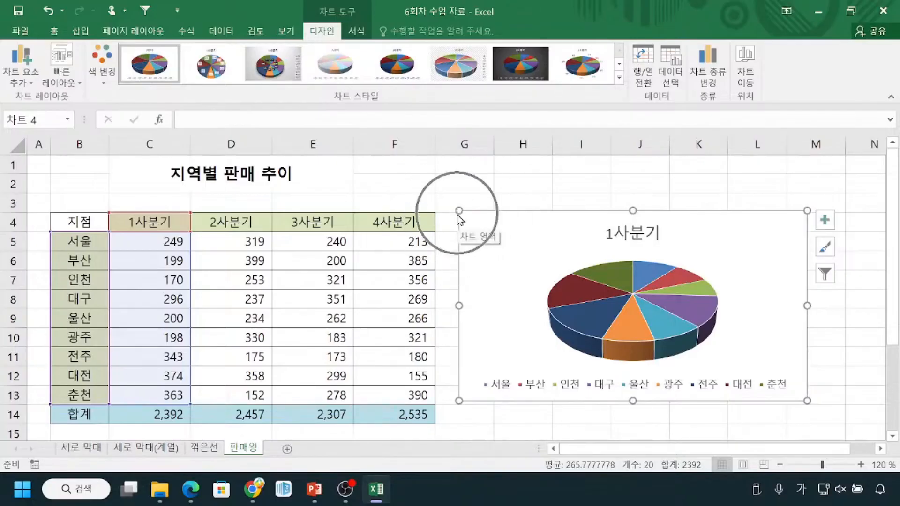
{"action": "left_click_drag", "start_coordinate": [459, 213], "coordinate": [401, 126]}
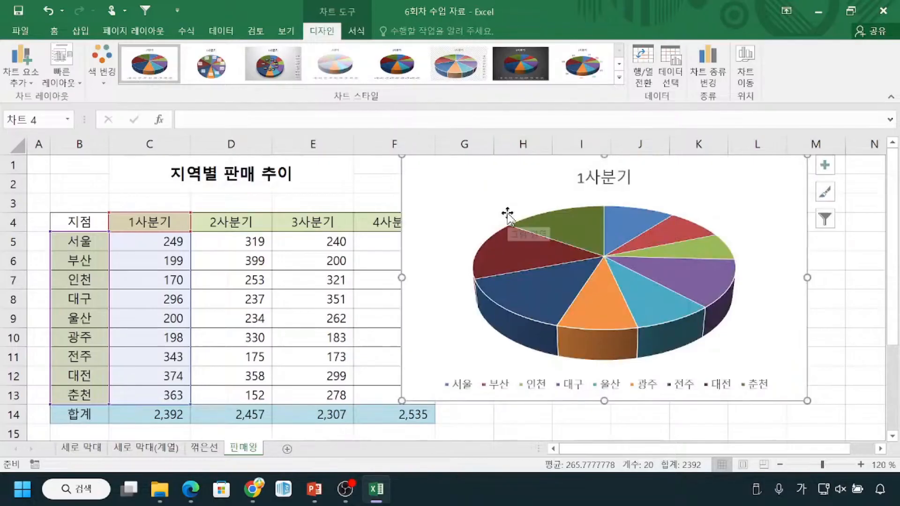
{"action": "left_click", "coordinate": [467, 226]}
{"action": "left_click_drag", "start_coordinate": [467, 227], "coordinate": [473, 230]}
{"action": "key", "text": "ctrl+z"}
{"action": "left_click", "coordinate": [461, 186]}
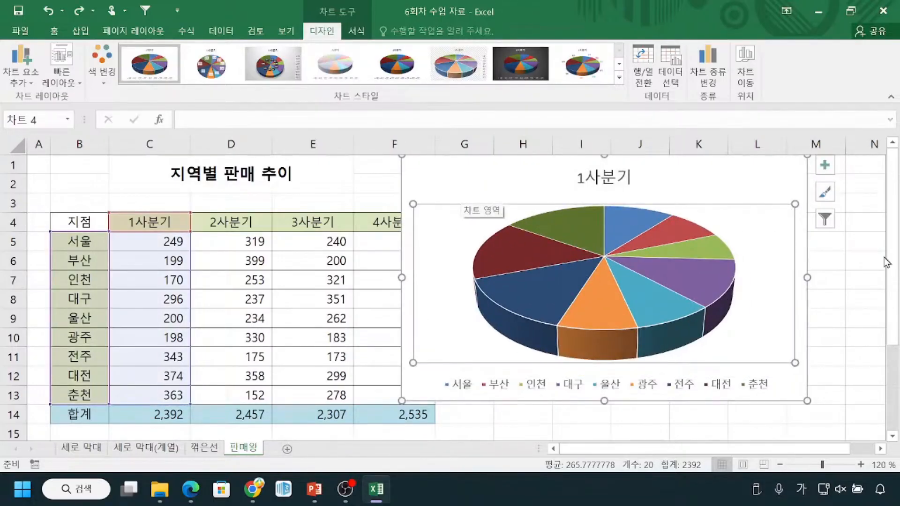
Move the enlarged pie chart clear of the sales table so all four quarter columns are uncovered.
{"action": "left_click", "coordinate": [839, 278]}
{"action": "left_click", "coordinate": [515, 191]}
{"action": "left_click_drag", "start_coordinate": [507, 188], "coordinate": [551, 212]}
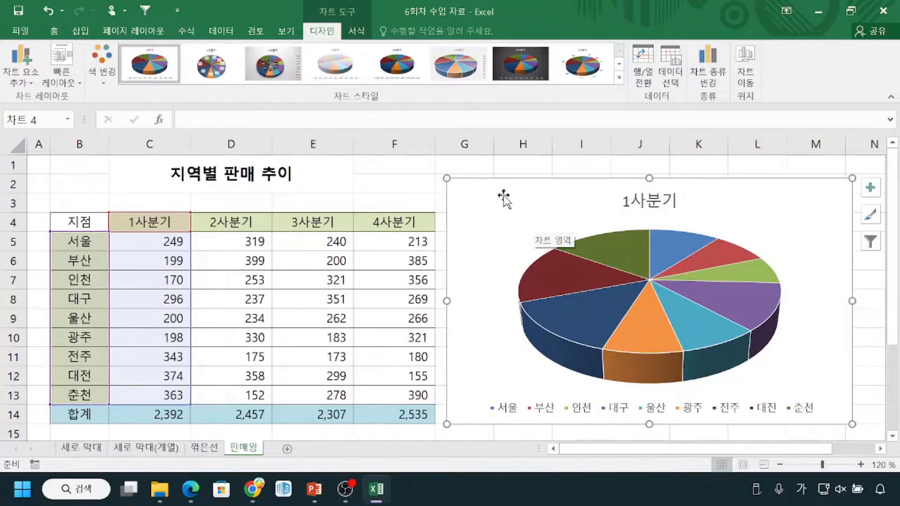
{"action": "key", "text": "ctrl"}
{"action": "key", "text": "ctrl"}
{"action": "key", "text": "ctrl"}
{"action": "key", "text": "ctrl"}
{"action": "key", "text": "ctrl"}
{"action": "key", "text": "ctrl"}
{"action": "key", "text": "ctrl"}
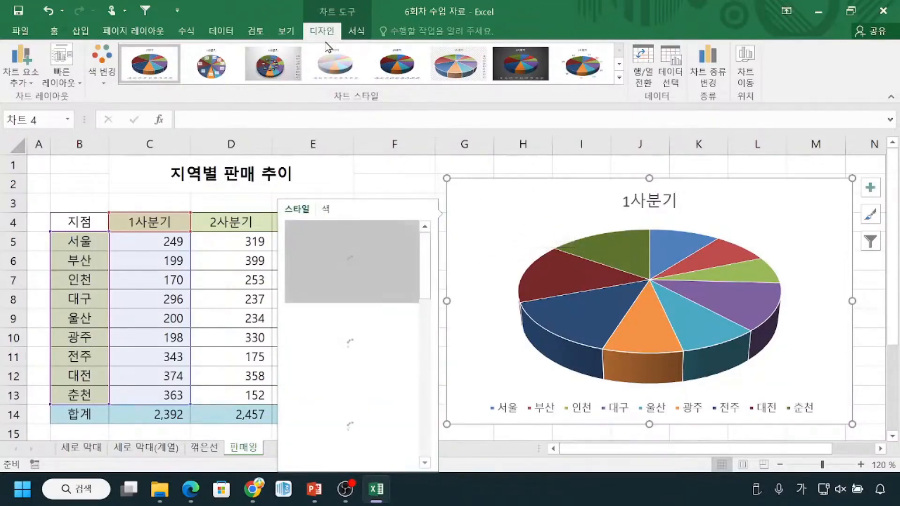
{"action": "key", "text": "ctrl"}
{"action": "key", "text": "ctrl"}
{"action": "key", "text": "ctrl"}
{"action": "key", "text": "ctrl"}
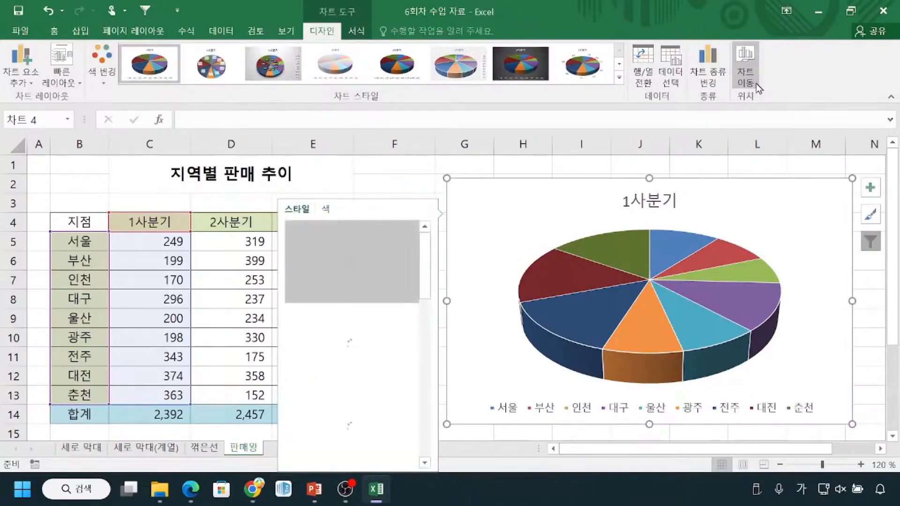
Move the pie chart to a new sheet named 원형.
{"action": "left_click", "coordinate": [756, 83]}
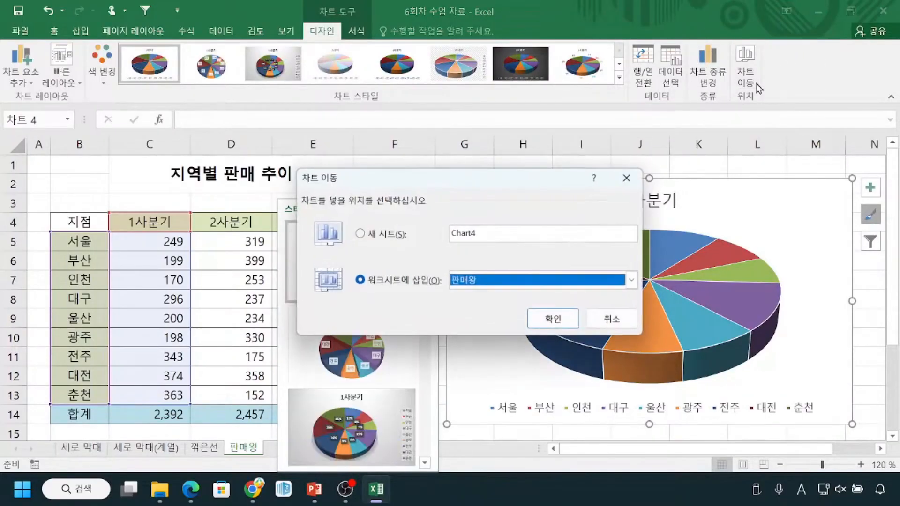
{"action": "left_click", "coordinate": [358, 237]}
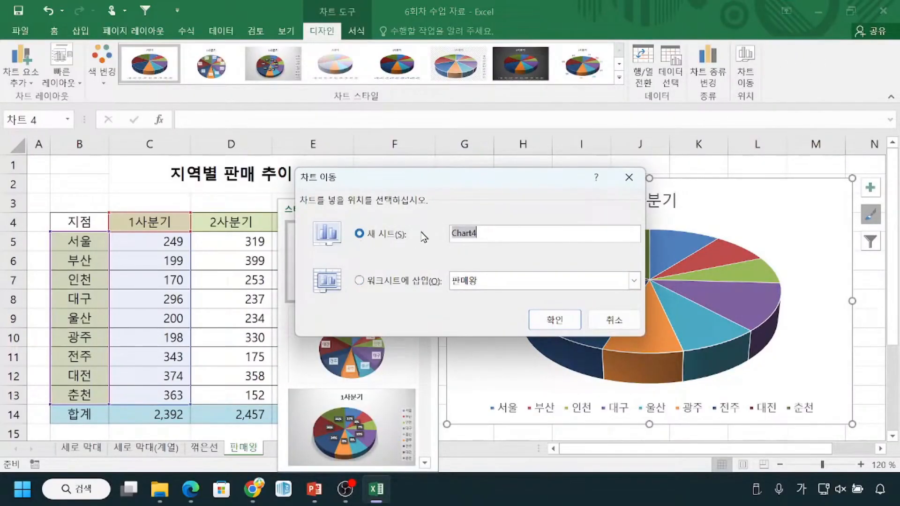
{"action": "type", "text": "워"}
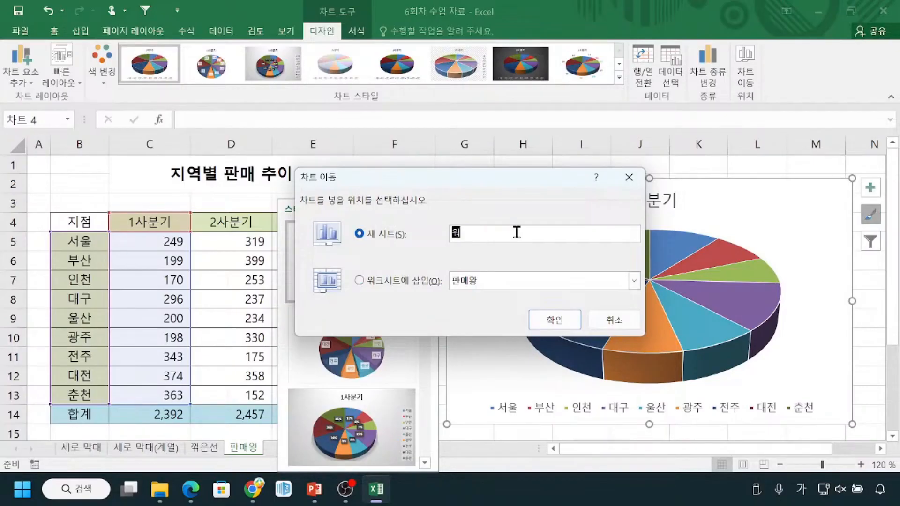
{"action": "type", "text": "혀"}
{"action": "key", "text": "ctrl+1"}
{"action": "left_click", "coordinate": [517, 232]}
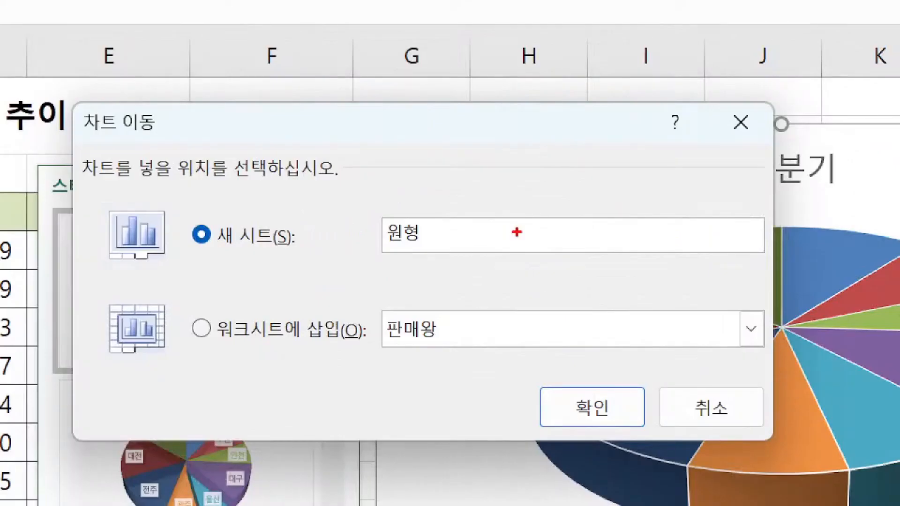
{"action": "left_click_drag", "start_coordinate": [210, 254], "coordinate": [287, 253]}
{"action": "left_click_drag", "start_coordinate": [387, 257], "coordinate": [423, 254]}
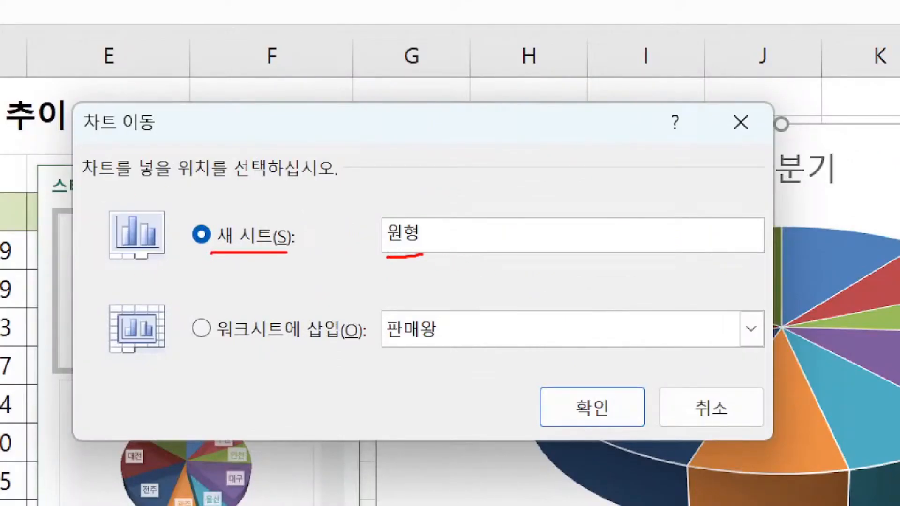
{"action": "mouse_move", "coordinate": [543, 376]}
{"action": "left_mouse_down"}
{"action": "mouse_move", "coordinate": [568, 397]}
{"action": "mouse_move", "coordinate": [586, 373]}
{"action": "left_mouse_up"}
{"action": "key", "text": "Escape"}
{"action": "left_click", "coordinate": [555, 319]}
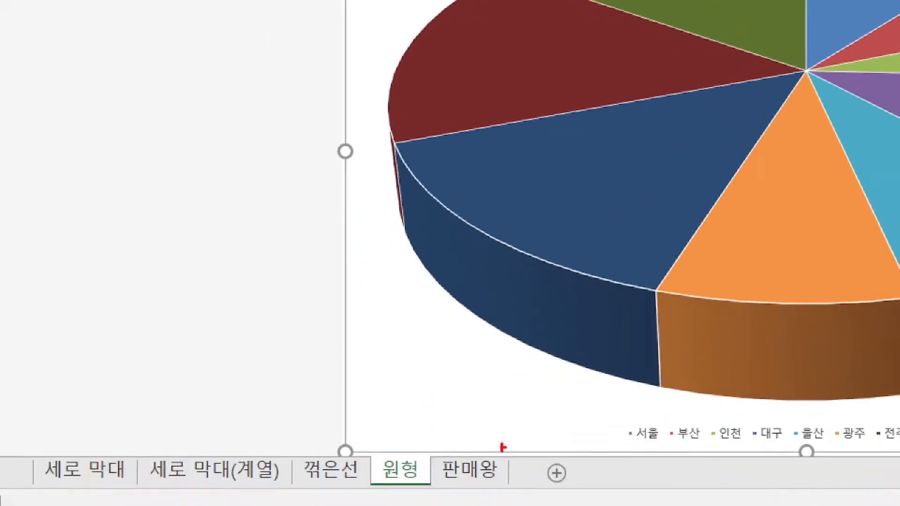
Circle the 판매왕 sheet name in ink and tick the 세로 막대, 세로 막대(계열), 꺾은선 and 원형 sheets.
{"action": "mouse_move", "coordinate": [462, 454]}
{"action": "left_mouse_down"}
{"action": "mouse_move", "coordinate": [446, 455]}
{"action": "mouse_move", "coordinate": [452, 488]}
{"action": "mouse_move", "coordinate": [504, 474]}
{"action": "mouse_move", "coordinate": [497, 453]}
{"action": "mouse_move", "coordinate": [461, 456]}
{"action": "left_mouse_up"}
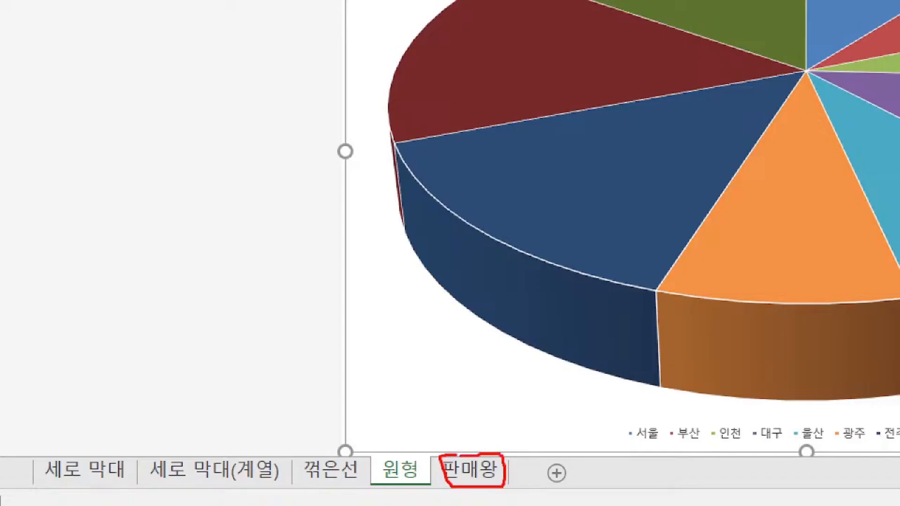
{"action": "left_click_drag", "start_coordinate": [86, 440], "coordinate": [109, 436]}
{"action": "left_click_drag", "start_coordinate": [225, 432], "coordinate": [249, 428]}
{"action": "left_click_drag", "start_coordinate": [321, 432], "coordinate": [341, 439]}
{"action": "left_click_drag", "start_coordinate": [396, 434], "coordinate": [421, 422]}
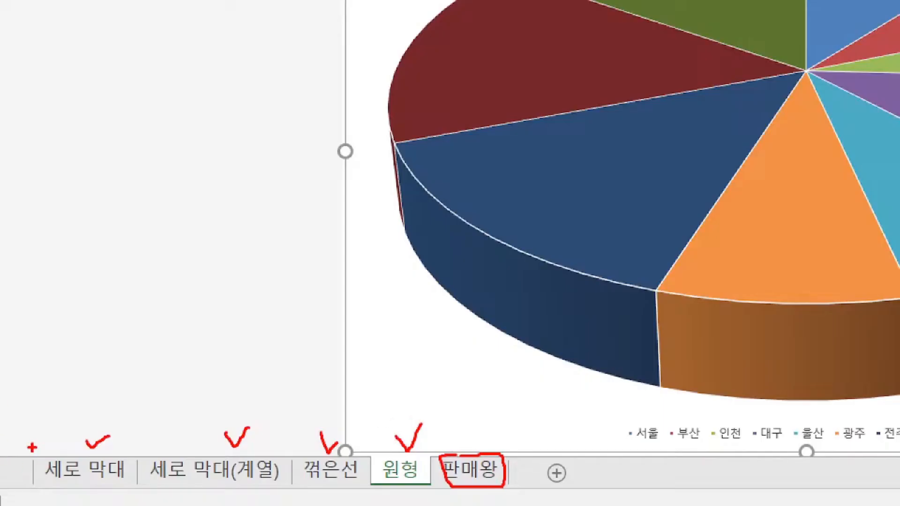
Box the 세로 막대 sheet name in ink and switch to that sheet.
{"action": "mouse_move", "coordinate": [30, 428]}
{"action": "left_mouse_down"}
{"action": "mouse_move", "coordinate": [52, 497]}
{"action": "mouse_move", "coordinate": [128, 496]}
{"action": "left_mouse_up"}
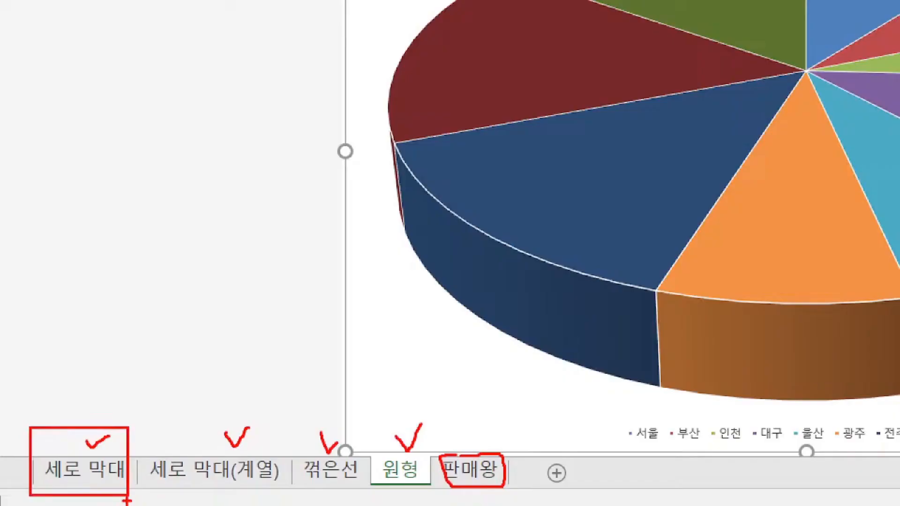
{"action": "key", "text": "Escape"}
{"action": "key", "text": "ctrl"}
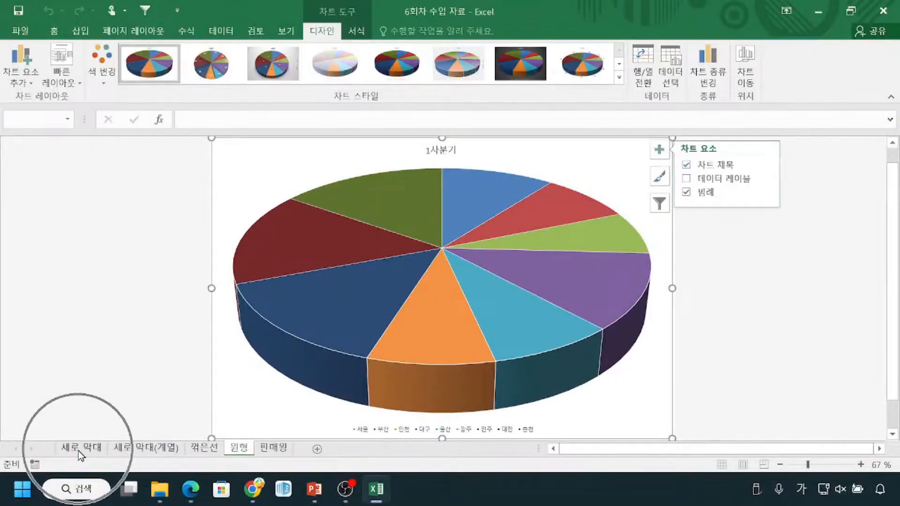
{"action": "left_click", "coordinate": [78, 447]}
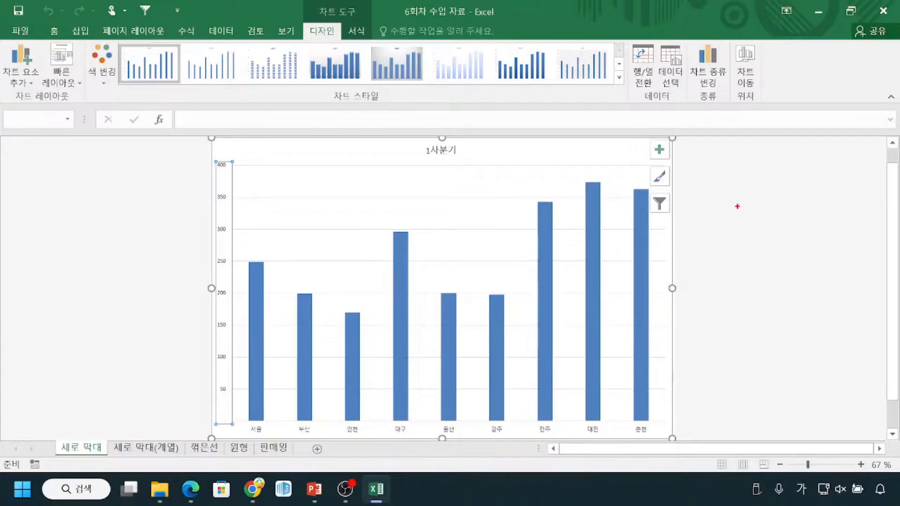
Circle the branch names along the chart's base and the 1사분기 title in ink, and tick the columns from 서울 to 울산.
{"action": "mouse_move", "coordinate": [243, 425]}
{"action": "left_mouse_down"}
{"action": "mouse_move", "coordinate": [290, 438]}
{"action": "mouse_move", "coordinate": [630, 450]}
{"action": "mouse_move", "coordinate": [669, 424]}
{"action": "mouse_move", "coordinate": [276, 419]}
{"action": "left_mouse_up"}
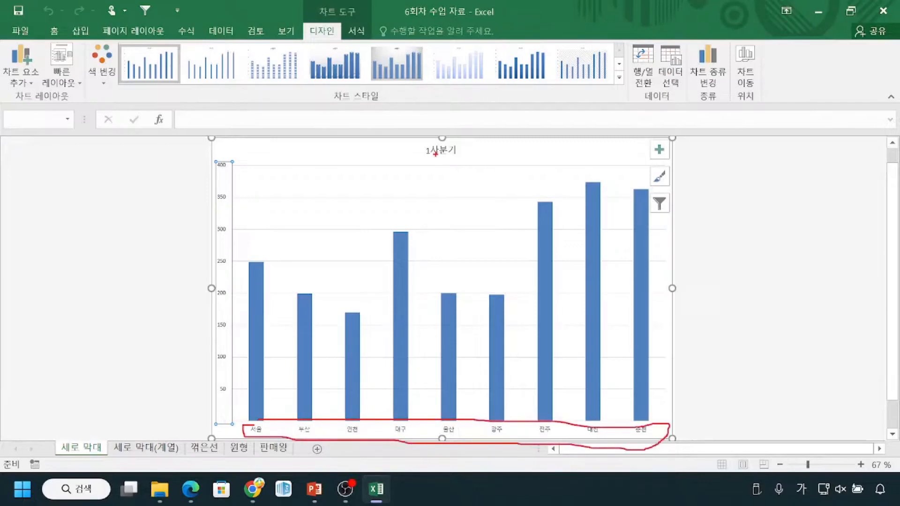
{"action": "mouse_move", "coordinate": [428, 136]}
{"action": "left_mouse_down"}
{"action": "mouse_move", "coordinate": [453, 179]}
{"action": "mouse_move", "coordinate": [464, 141]}
{"action": "mouse_move", "coordinate": [436, 141]}
{"action": "left_mouse_up"}
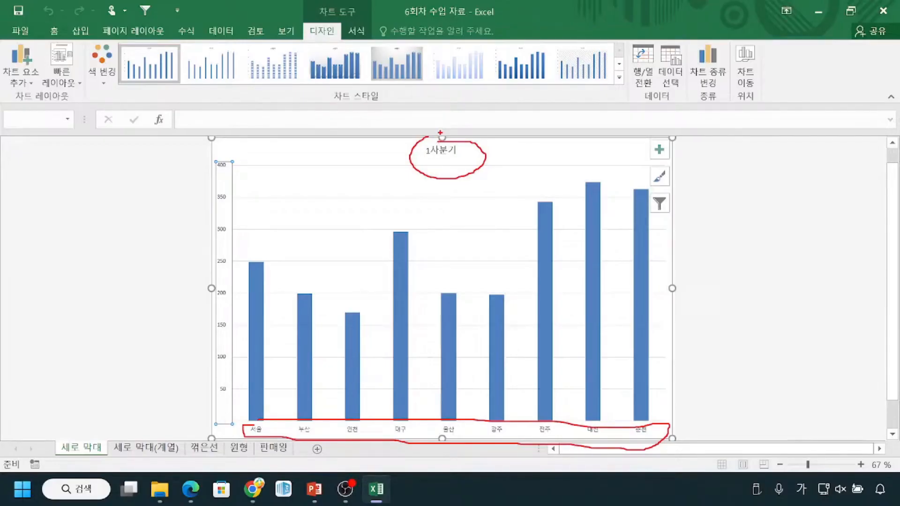
{"action": "left_click_drag", "start_coordinate": [459, 172], "coordinate": [472, 218]}
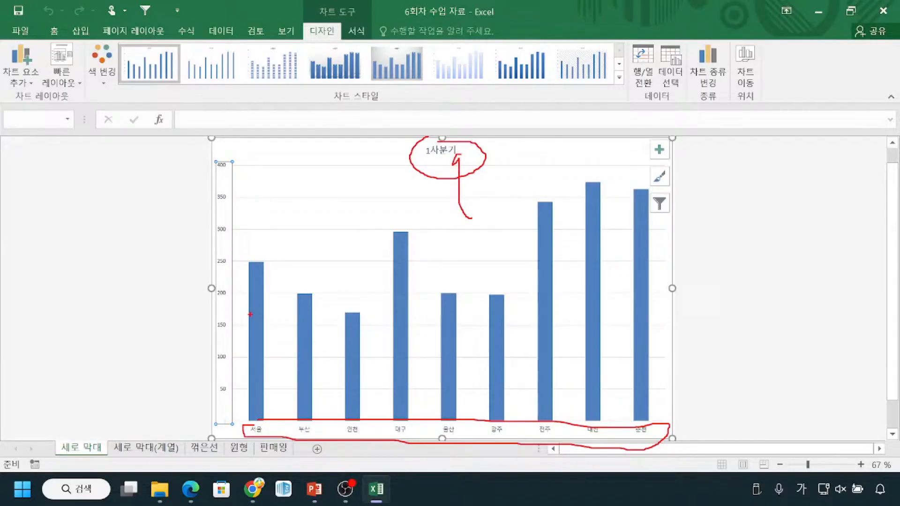
{"action": "mouse_move", "coordinate": [254, 277]}
{"action": "left_mouse_down"}
{"action": "mouse_move", "coordinate": [262, 287]}
{"action": "mouse_move", "coordinate": [273, 274]}
{"action": "left_mouse_up"}
{"action": "mouse_move", "coordinate": [303, 310]}
{"action": "left_mouse_down"}
{"action": "mouse_move", "coordinate": [385, 324]}
{"action": "mouse_move", "coordinate": [422, 318]}
{"action": "mouse_move", "coordinate": [469, 334]}
{"action": "left_mouse_up"}
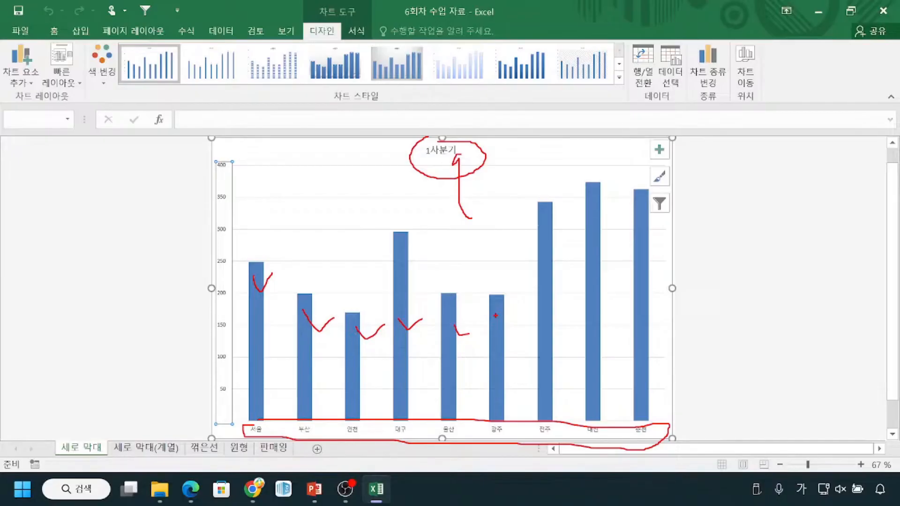
{"action": "key", "text": "Escape"}
{"action": "left_click", "coordinate": [211, 146]}
Box 차트 도구 and 차트 레이아웃 in ink, and circle 디자인 and 빠른 레이아웃.
{"action": "key", "text": "ctrl"}
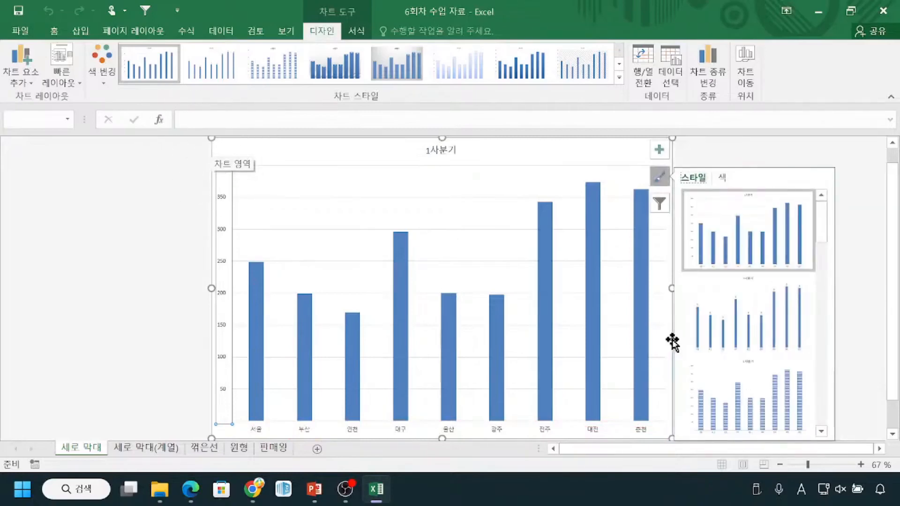
{"action": "key", "text": "ctrl+2"}
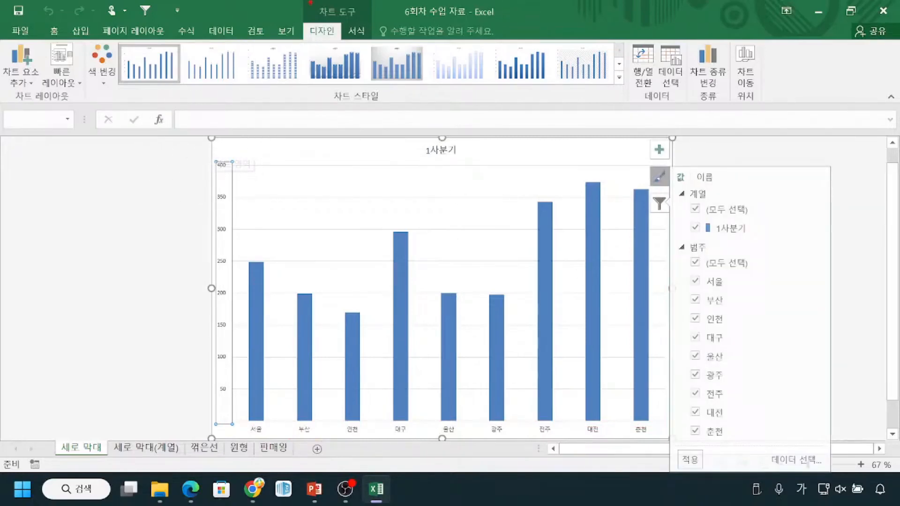
{"action": "left_click_drag", "start_coordinate": [305, 1], "coordinate": [369, 22]}
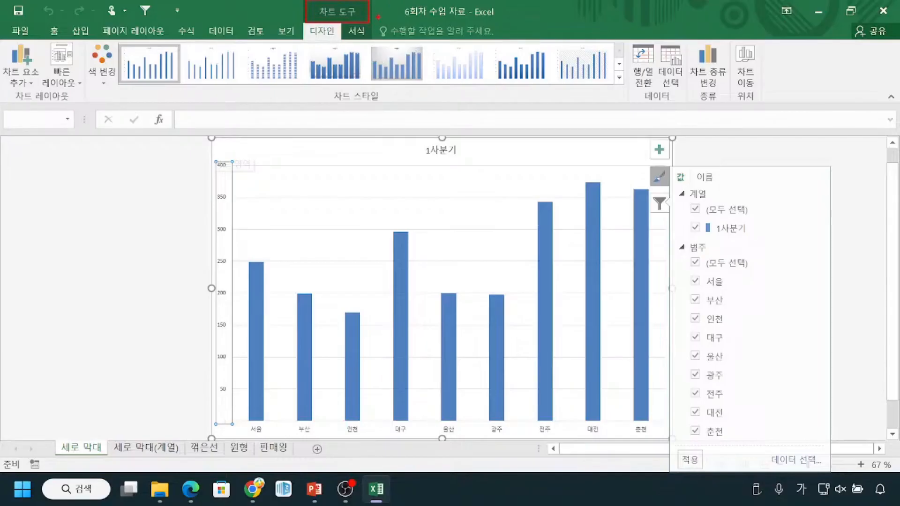
{"action": "mouse_move", "coordinate": [323, 22]}
{"action": "left_mouse_down"}
{"action": "mouse_move", "coordinate": [339, 40]}
{"action": "mouse_move", "coordinate": [301, 34]}
{"action": "left_mouse_up"}
{"action": "mouse_move", "coordinate": [7, 89]}
{"action": "left_mouse_down"}
{"action": "mouse_move", "coordinate": [18, 107]}
{"action": "mouse_move", "coordinate": [81, 108]}
{"action": "left_mouse_up"}
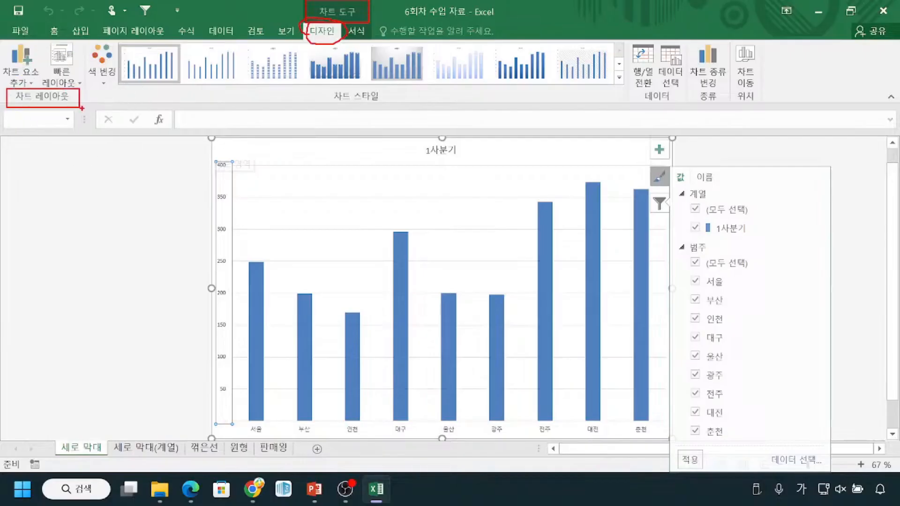
{"action": "mouse_move", "coordinate": [71, 183]}
{"action": "left_mouse_down"}
{"action": "mouse_move", "coordinate": [50, 120]}
{"action": "mouse_move", "coordinate": [73, 125]}
{"action": "left_mouse_up"}
{"action": "mouse_move", "coordinate": [51, 42]}
{"action": "left_mouse_down"}
{"action": "mouse_move", "coordinate": [42, 51]}
{"action": "mouse_move", "coordinate": [94, 80]}
{"action": "mouse_move", "coordinate": [61, 35]}
{"action": "mouse_move", "coordinate": [35, 57]}
{"action": "left_mouse_up"}
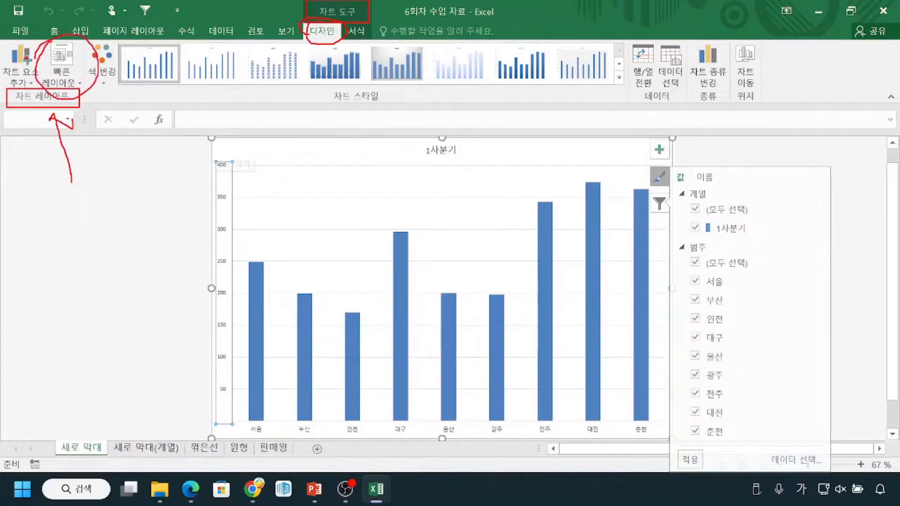
{"action": "key", "text": "Escape"}
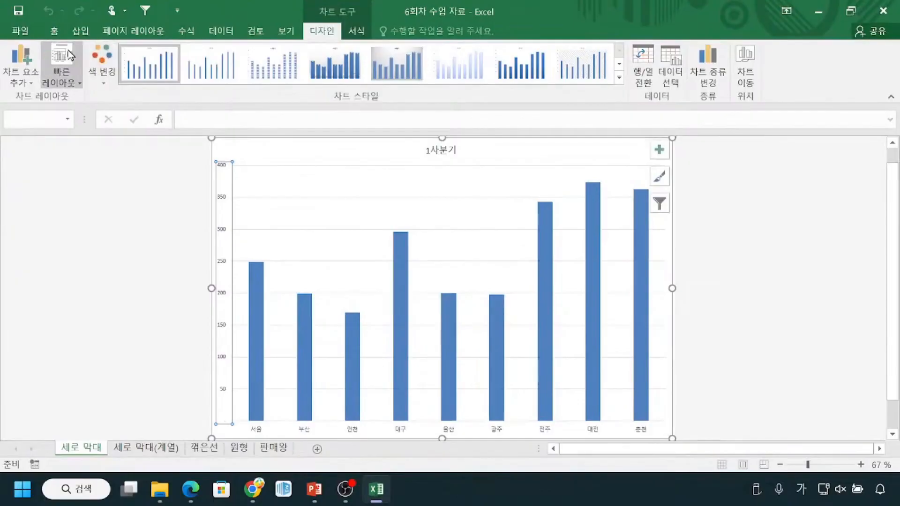
Show the quick layouts for the column chart and mark their title, axis title and column areas in ink.
{"action": "left_click", "coordinate": [69, 80]}
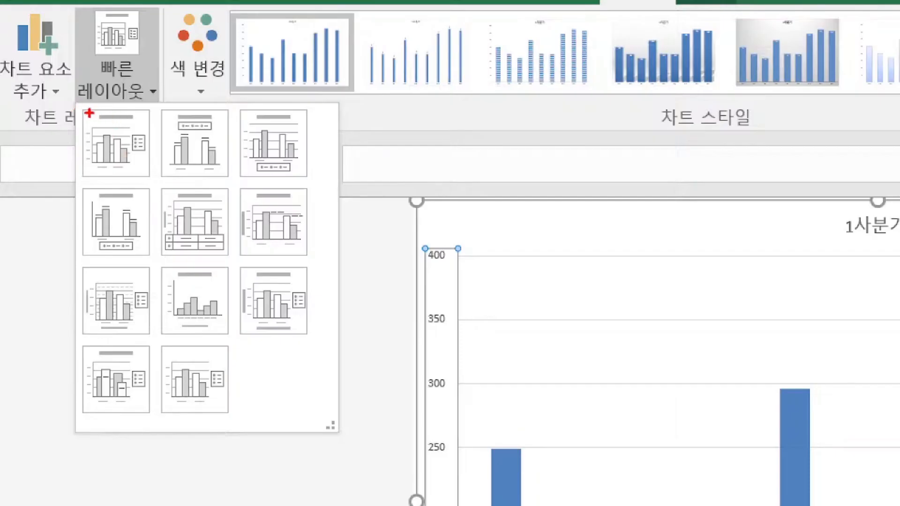
{"action": "left_click_drag", "start_coordinate": [90, 111], "coordinate": [147, 125]}
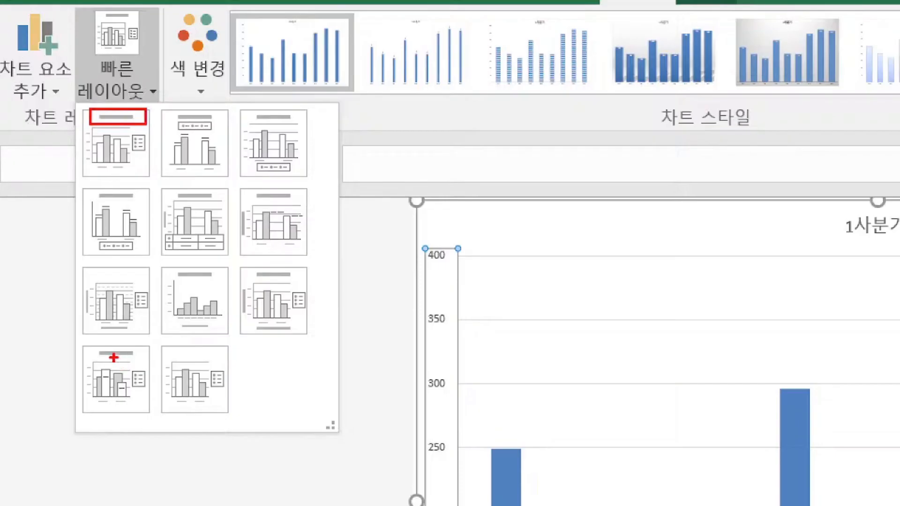
{"action": "left_click_drag", "start_coordinate": [87, 320], "coordinate": [141, 337]}
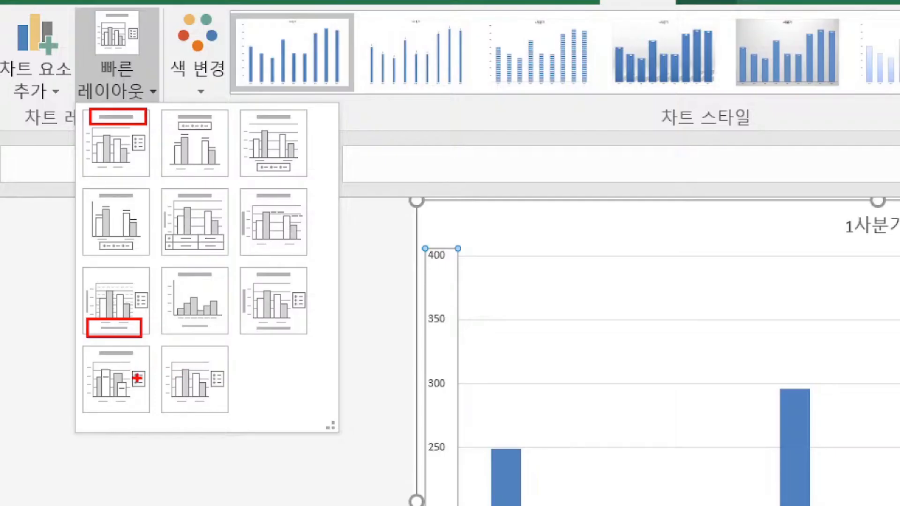
{"action": "mouse_move", "coordinate": [107, 145]}
{"action": "left_mouse_down"}
{"action": "mouse_move", "coordinate": [121, 168]}
{"action": "mouse_move", "coordinate": [134, 156]}
{"action": "left_mouse_up"}
{"action": "left_click_drag", "start_coordinate": [188, 153], "coordinate": [228, 151]}
{"action": "mouse_move", "coordinate": [281, 135]}
{"action": "left_mouse_down"}
{"action": "mouse_move", "coordinate": [288, 153]}
{"action": "mouse_move", "coordinate": [297, 145]}
{"action": "left_mouse_up"}
{"action": "key", "text": "Escape"}
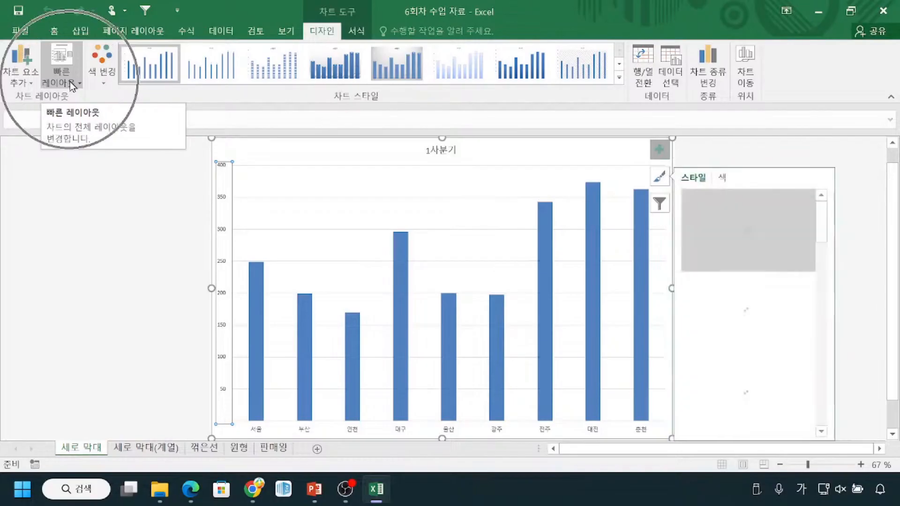
Preview the quick layouts on the 1사분기 column chart without applying one.
{"action": "left_click", "coordinate": [69, 82]}
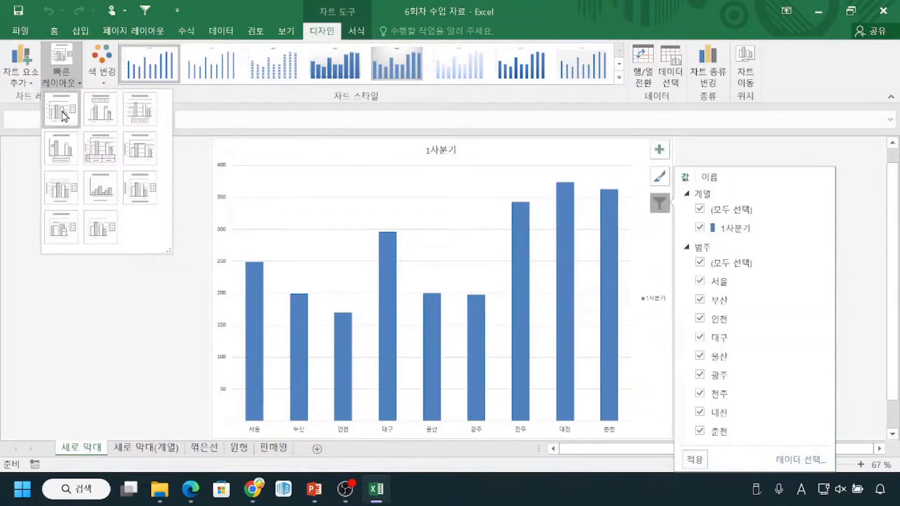
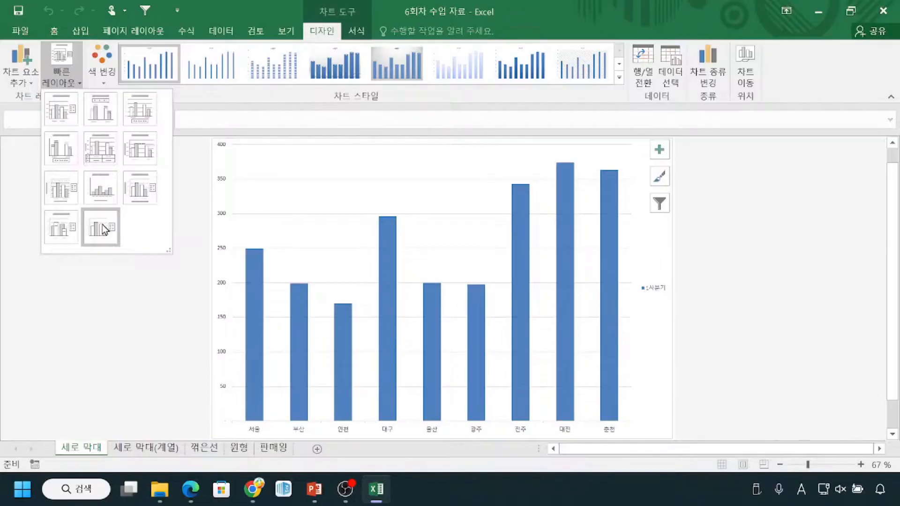
{"action": "left_click", "coordinate": [104, 300]}
{"action": "key", "text": "ctrl"}
{"action": "key", "text": "ctrl"}
{"action": "key", "text": "ctrl"}
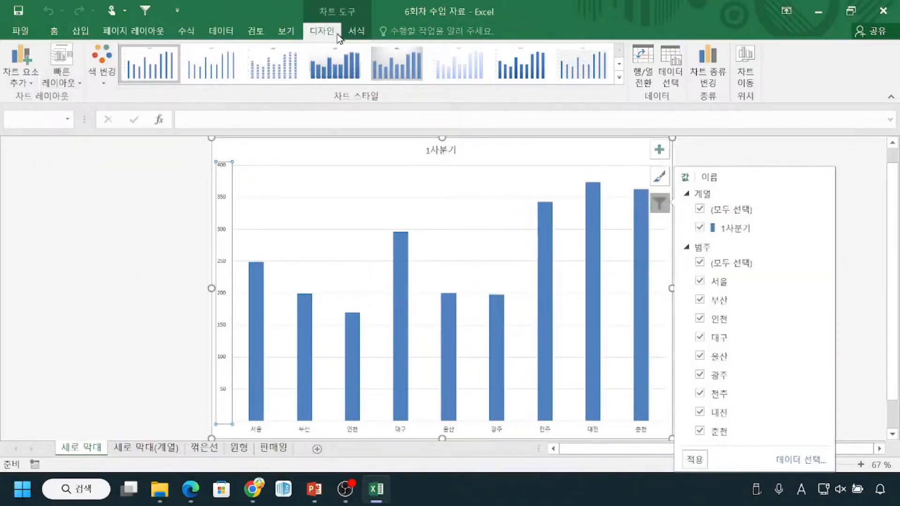
Box 차트 요소 추가 in ink and tick 빠른 레이아웃 beside it.
{"action": "key", "text": "ctrl"}
{"action": "key", "text": "ctrl+1"}
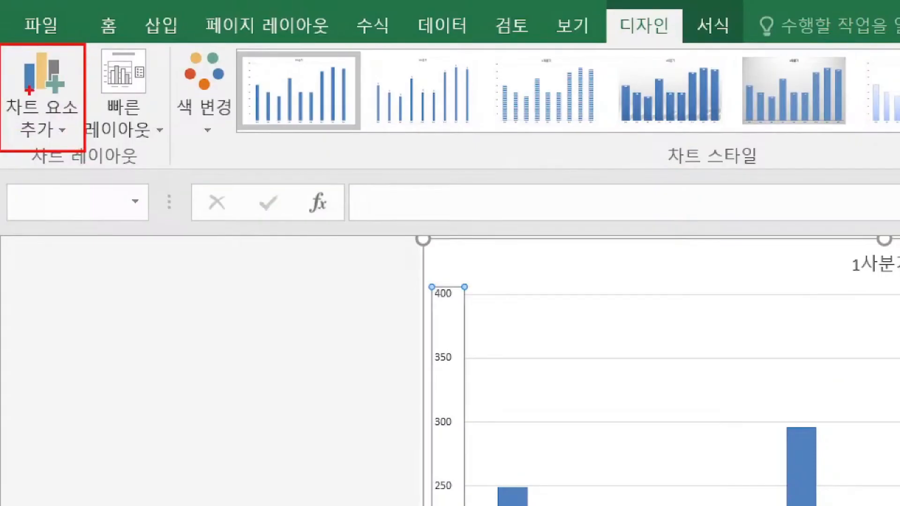
{"action": "left_click_drag", "start_coordinate": [107, 47], "coordinate": [156, 38]}
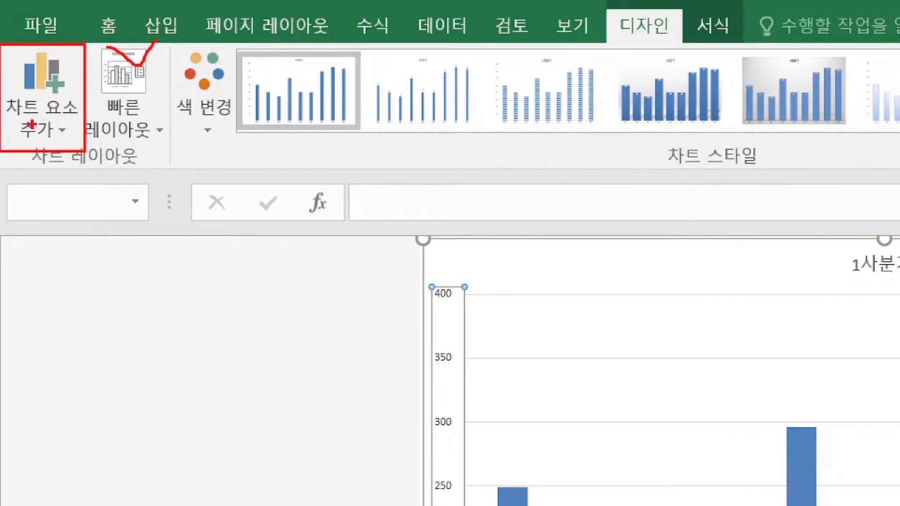
{"action": "mouse_move", "coordinate": [28, 113]}
{"action": "left_mouse_down"}
{"action": "mouse_move", "coordinate": [23, 149]}
{"action": "mouse_move", "coordinate": [25, 118]}
{"action": "left_mouse_up"}
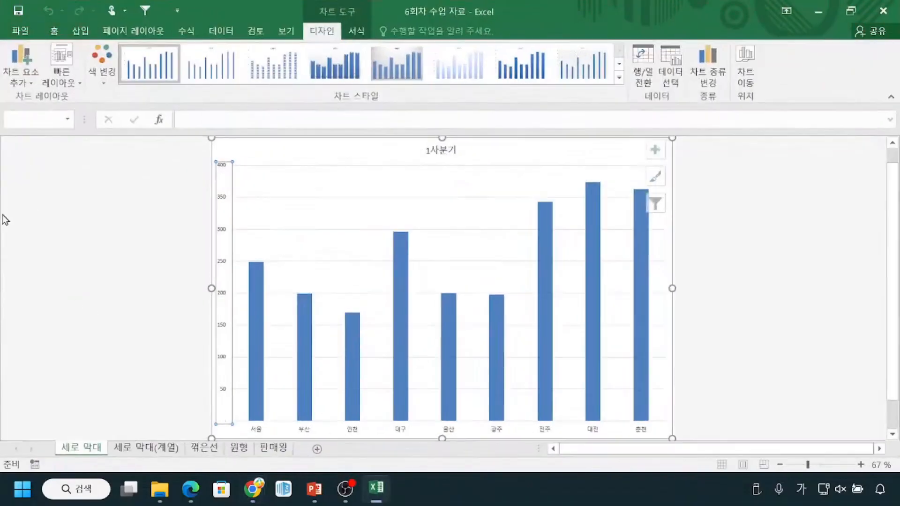
Show the chart elements that can be added, underline 축 in ink and sketch a pair of axes labelled X and Y.
{"action": "left_click", "coordinate": [30, 84]}
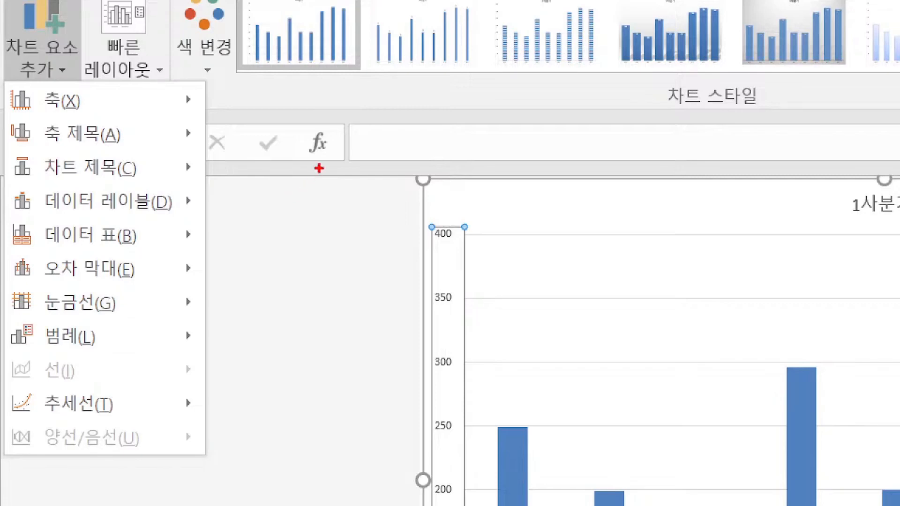
{"action": "left_click_drag", "start_coordinate": [10, 113], "coordinate": [75, 108]}
{"action": "mouse_move", "coordinate": [226, 182]}
{"action": "left_mouse_down"}
{"action": "mouse_move", "coordinate": [210, 283]}
{"action": "mouse_move", "coordinate": [338, 290]}
{"action": "mouse_move", "coordinate": [321, 305]}
{"action": "left_mouse_up"}
{"action": "mouse_move", "coordinate": [214, 189]}
{"action": "left_mouse_down"}
{"action": "mouse_move", "coordinate": [229, 174]}
{"action": "mouse_move", "coordinate": [242, 197]}
{"action": "left_mouse_up"}
{"action": "left_click_drag", "start_coordinate": [398, 281], "coordinate": [348, 314]}
{"action": "left_click_drag", "start_coordinate": [358, 282], "coordinate": [368, 312]}
{"action": "mouse_move", "coordinate": [245, 176]}
{"action": "left_mouse_down"}
{"action": "mouse_move", "coordinate": [278, 174]}
{"action": "mouse_move", "coordinate": [259, 218]}
{"action": "left_mouse_up"}
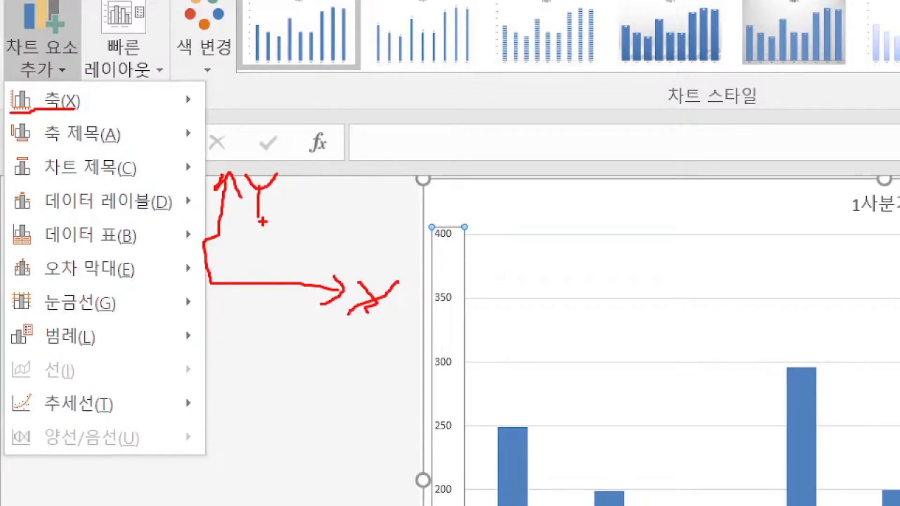
{"action": "left_click_drag", "start_coordinate": [208, 281], "coordinate": [349, 289]}
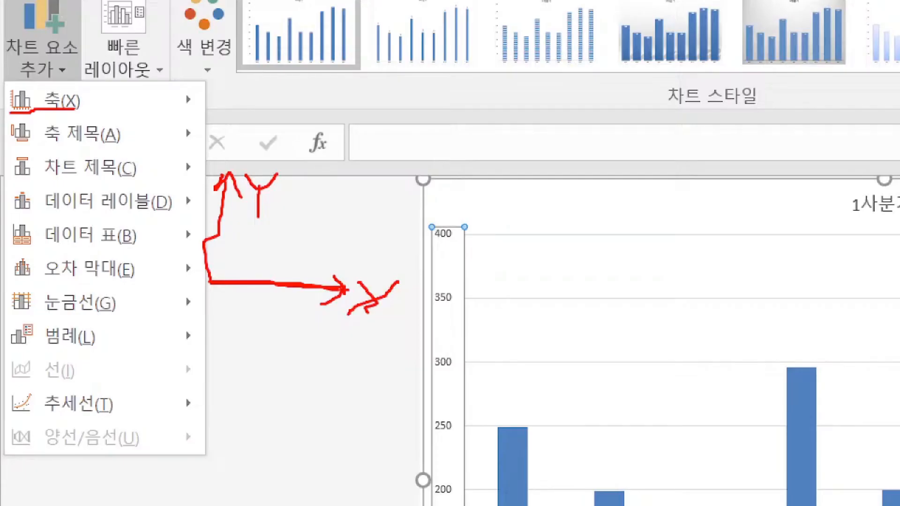
{"action": "mouse_move", "coordinate": [49, 34]}
{"action": "left_mouse_down"}
{"action": "mouse_move", "coordinate": [31, 74]}
{"action": "mouse_move", "coordinate": [29, 36]}
{"action": "left_mouse_up"}
{"action": "mouse_move", "coordinate": [20, 81]}
{"action": "left_mouse_down"}
{"action": "mouse_move", "coordinate": [17, 90]}
{"action": "mouse_move", "coordinate": [79, 113]}
{"action": "mouse_move", "coordinate": [45, 82]}
{"action": "mouse_move", "coordinate": [22, 82]}
{"action": "left_mouse_up"}
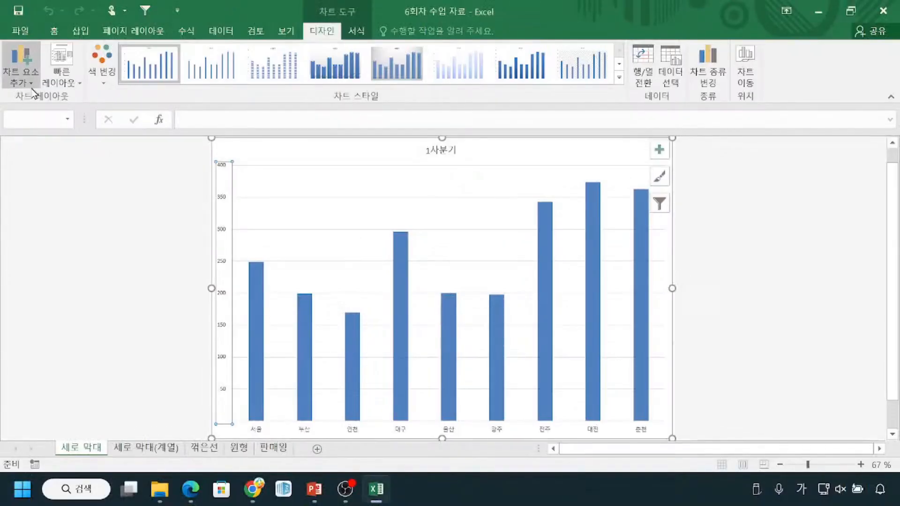
Show the 축 choices and underline 기본 가로 and 기본 세로 in ink, circling an empty part of the chart.
{"action": "left_click", "coordinate": [56, 65]}
{"action": "mouse_move", "coordinate": [33, 101]}
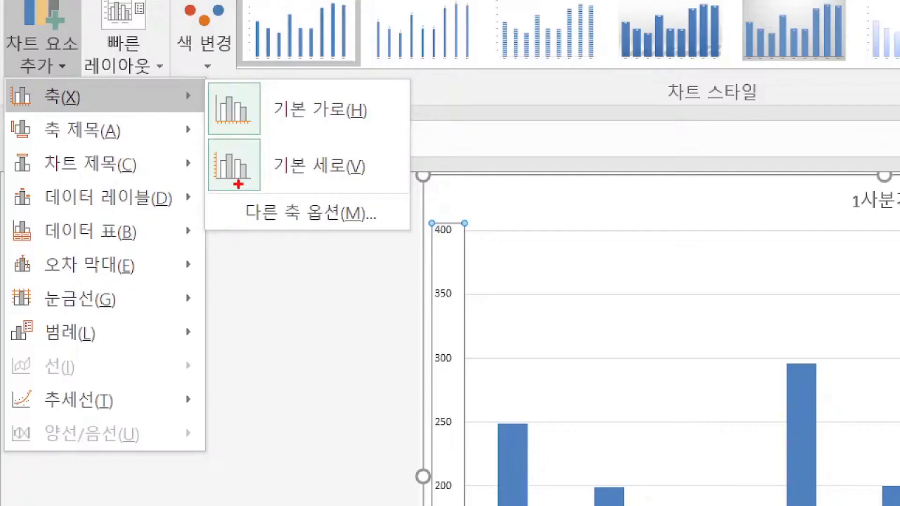
{"action": "mouse_move", "coordinate": [254, 103]}
{"action": "left_mouse_down"}
{"action": "mouse_move", "coordinate": [263, 132]}
{"action": "mouse_move", "coordinate": [258, 170]}
{"action": "left_mouse_up"}
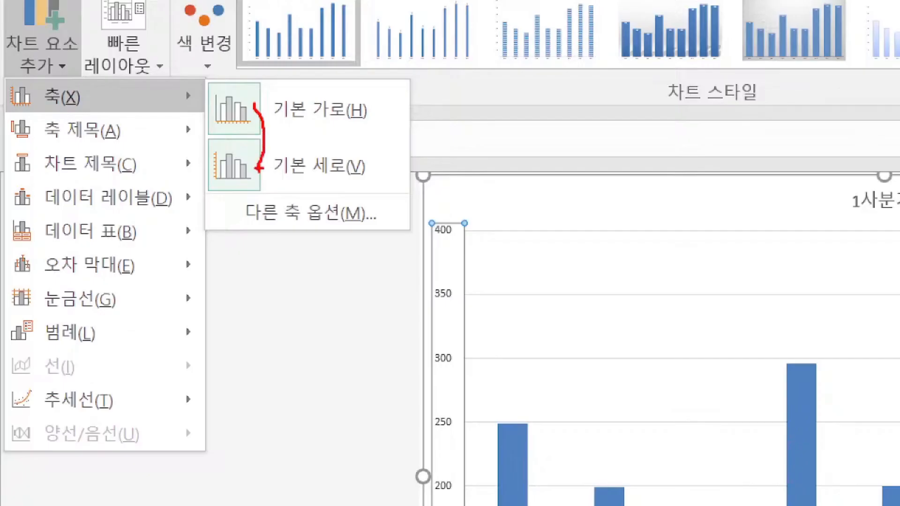
{"action": "mouse_move", "coordinate": [629, 229]}
{"action": "left_mouse_down"}
{"action": "mouse_move", "coordinate": [627, 347]}
{"action": "mouse_move", "coordinate": [611, 226]}
{"action": "left_mouse_up"}
{"action": "left_click_drag", "start_coordinate": [272, 131], "coordinate": [327, 132]}
{"action": "left_click_drag", "start_coordinate": [275, 179], "coordinate": [327, 174]}
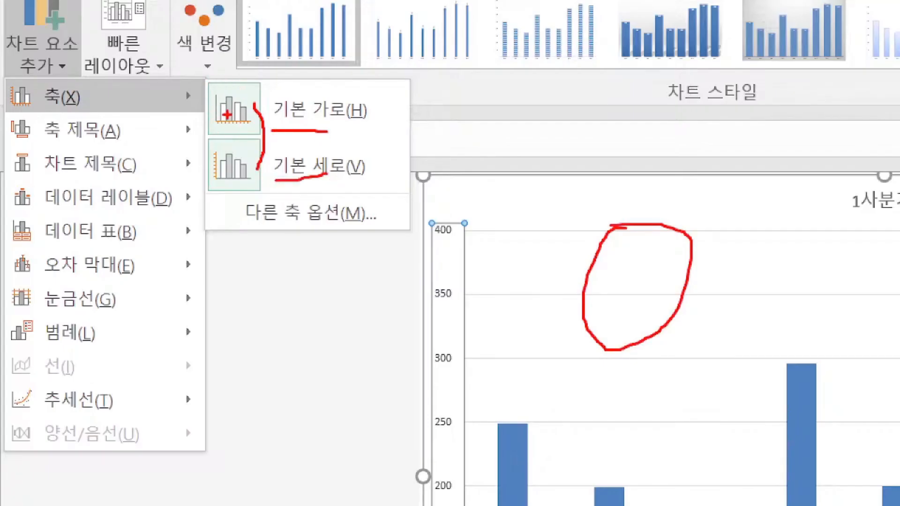
{"action": "key", "text": "Escape"}
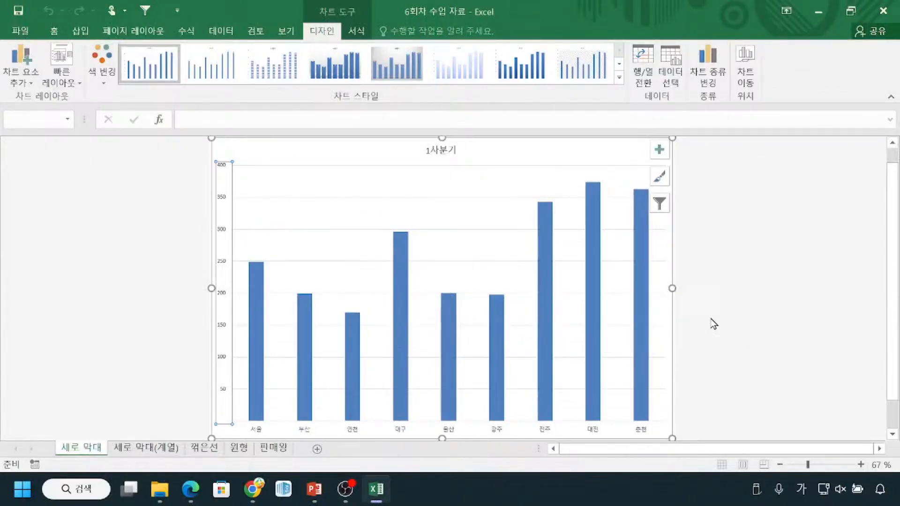
Trace the chart's horizontal axis line in ink above the branch names, and deselect the chart.
{"action": "key", "text": "ctrl+2"}
{"action": "key", "text": "Escape"}
{"action": "key", "text": "ctrl+1"}
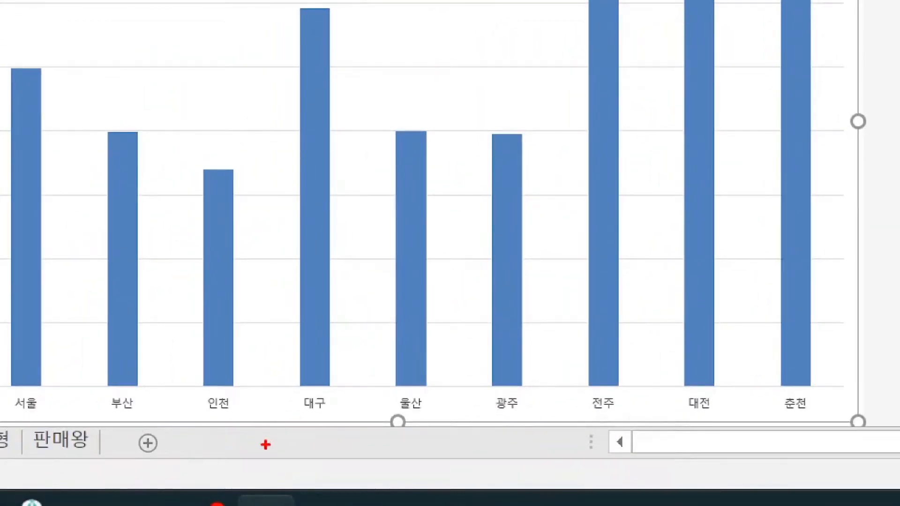
{"action": "mouse_move", "coordinate": [843, 379]}
{"action": "left_mouse_down"}
{"action": "mouse_move", "coordinate": [722, 390]}
{"action": "mouse_move", "coordinate": [612, 378]}
{"action": "mouse_move", "coordinate": [288, 400]}
{"action": "mouse_move", "coordinate": [3, 392]}
{"action": "left_mouse_up"}
{"action": "key", "text": "Escape"}
{"action": "left_click", "coordinate": [156, 311]}
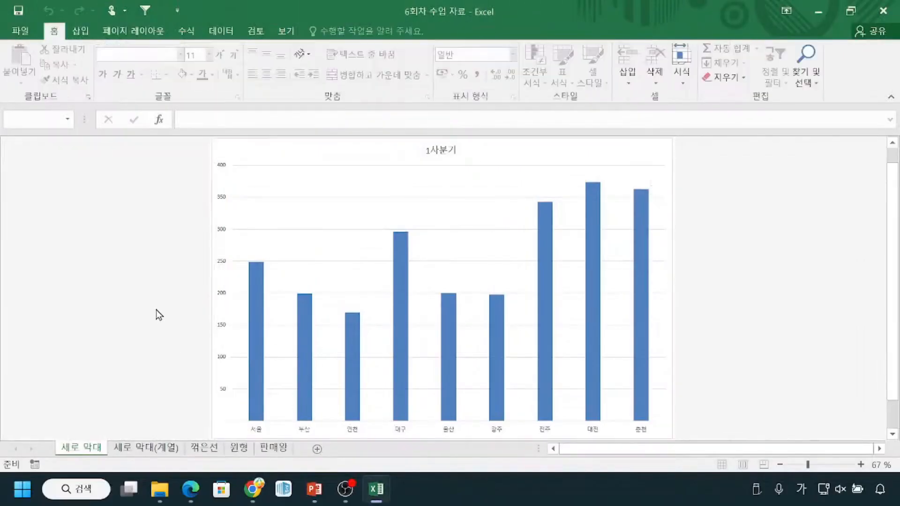
Mark the vertical axis values in ink, with a curve beside 400 to 200 and a loop around 250 and 200.
{"action": "key", "text": "ctrl+1"}
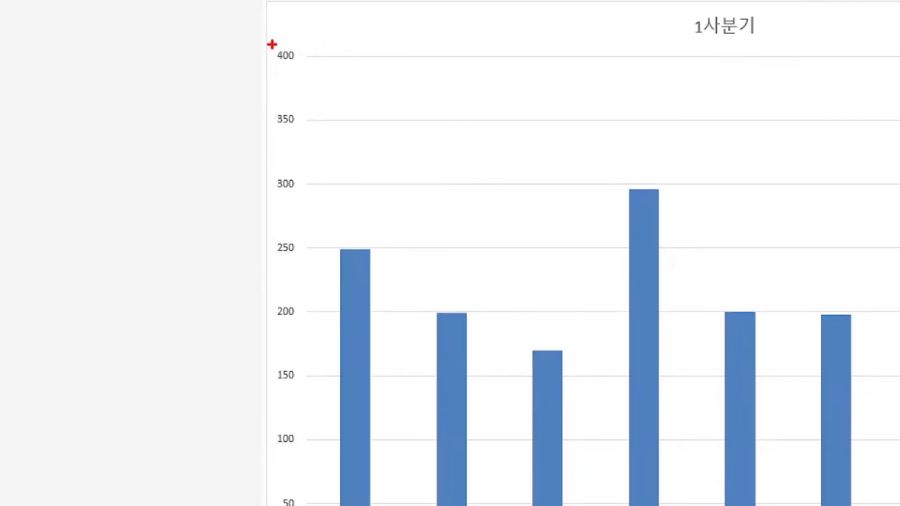
{"action": "mouse_move", "coordinate": [273, 49]}
{"action": "left_mouse_down"}
{"action": "mouse_move", "coordinate": [253, 136]}
{"action": "mouse_move", "coordinate": [281, 314]}
{"action": "left_mouse_up"}
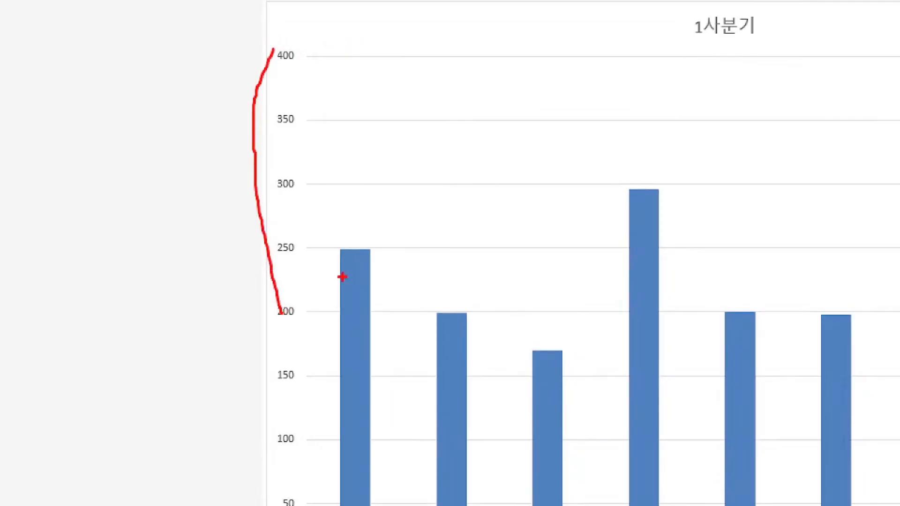
{"action": "key", "text": "Escape"}
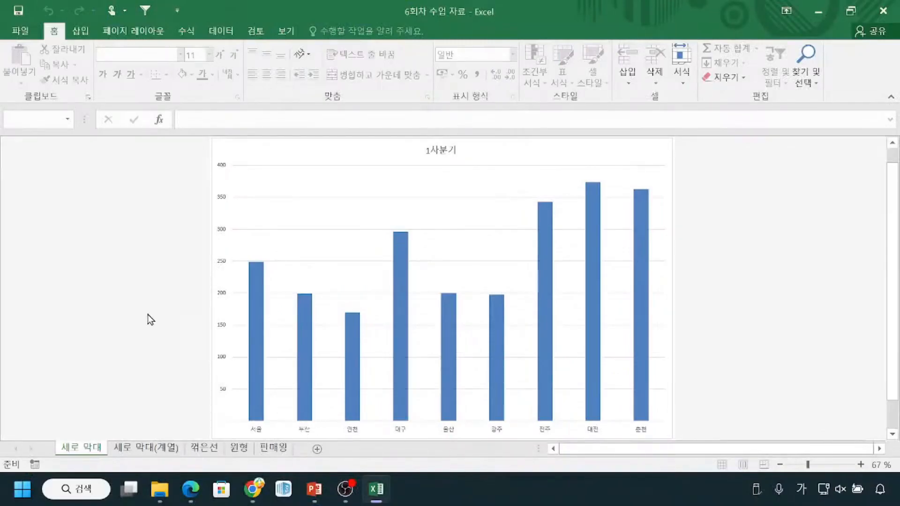
{"action": "key", "text": "ctrl+2"}
{"action": "mouse_move", "coordinate": [218, 239]}
{"action": "left_mouse_down"}
{"action": "mouse_move", "coordinate": [199, 297]}
{"action": "mouse_move", "coordinate": [221, 242]}
{"action": "left_mouse_up"}
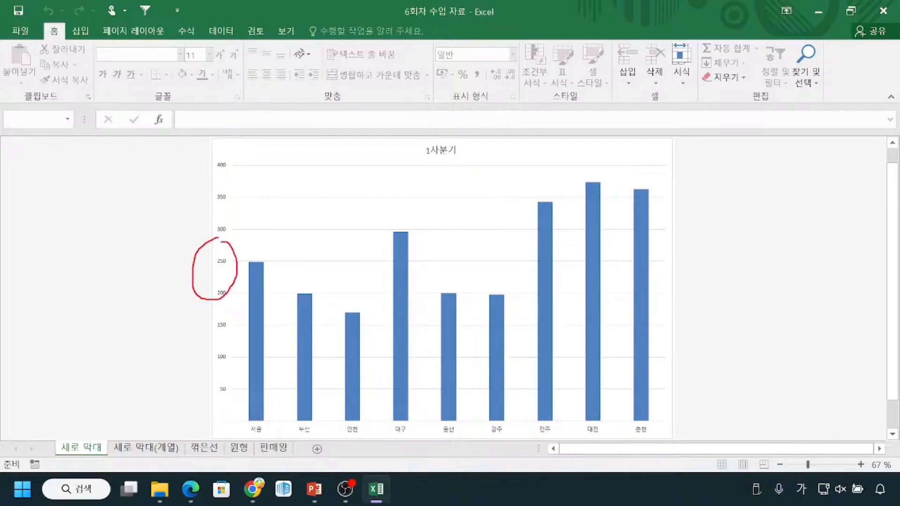
{"action": "key", "text": "Escape"}
Select the 세로 막대 sheet's chart and show its 축 choices, circling the vertical axis icon and underlining 기본 세로 in ink.
{"action": "left_click", "coordinate": [149, 449]}
{"action": "left_click", "coordinate": [92, 448]}
{"action": "left_click", "coordinate": [311, 271]}
{"action": "left_click", "coordinate": [212, 145]}
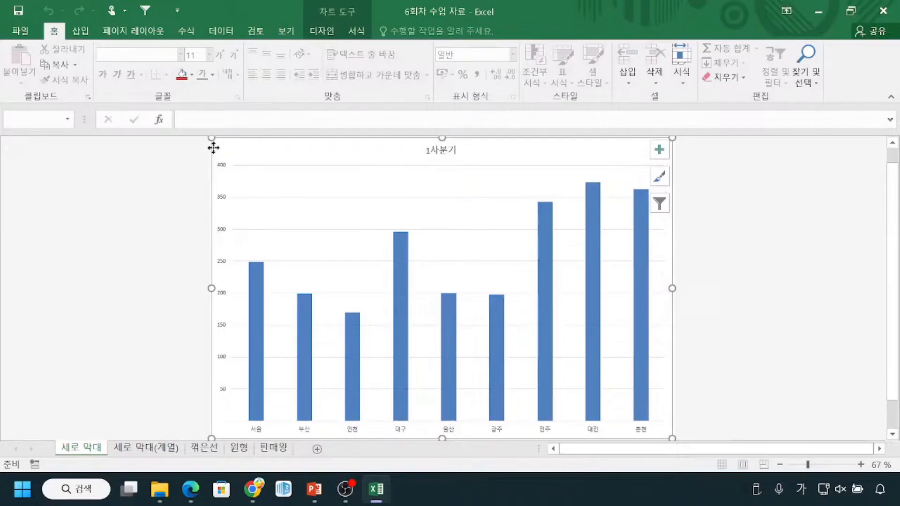
{"action": "left_click", "coordinate": [332, 32]}
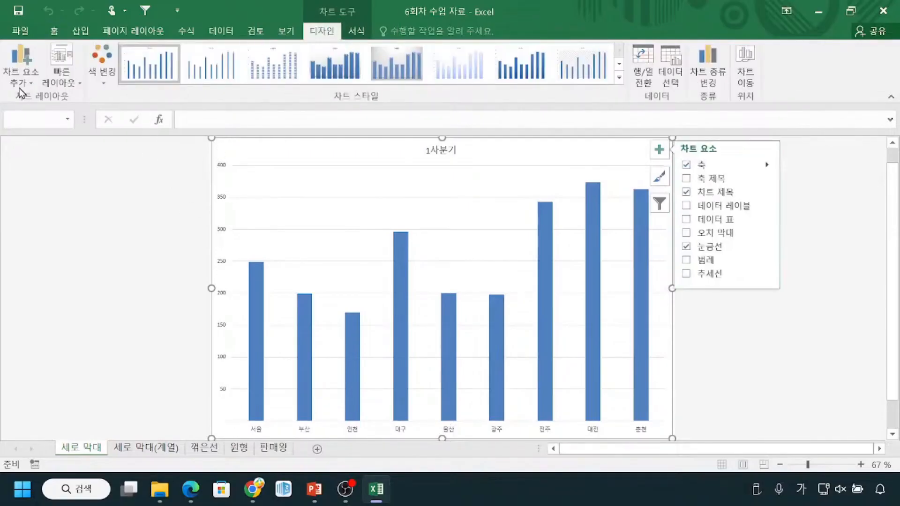
{"action": "key", "text": "ctrl"}
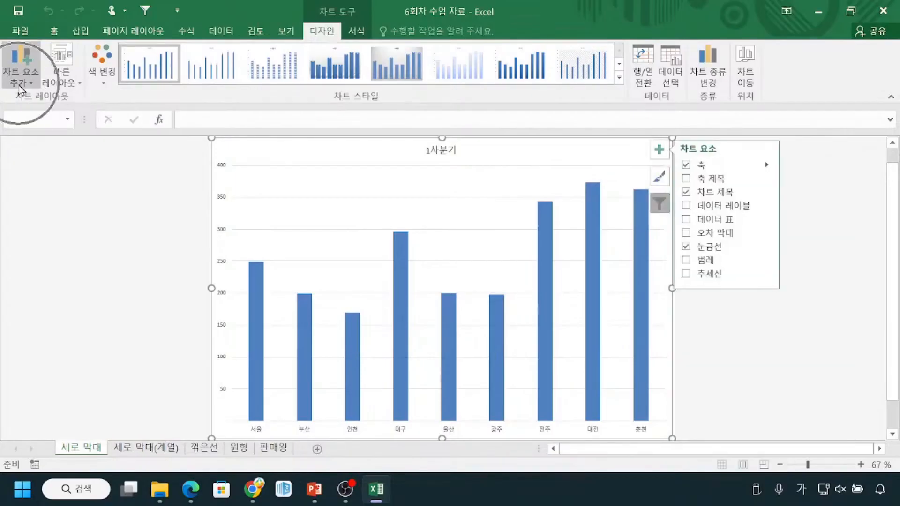
{"action": "left_click", "coordinate": [19, 83]}
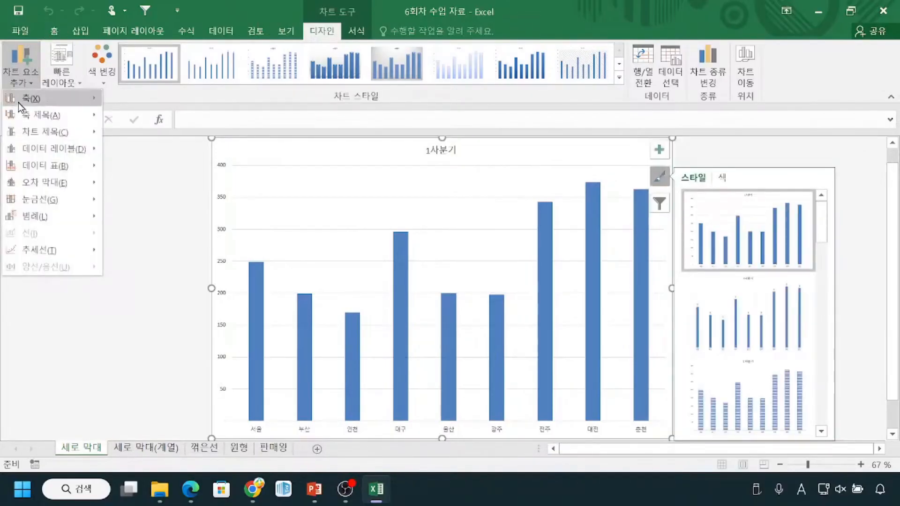
{"action": "mouse_move", "coordinate": [19, 103]}
{"action": "key", "text": "ctrl"}
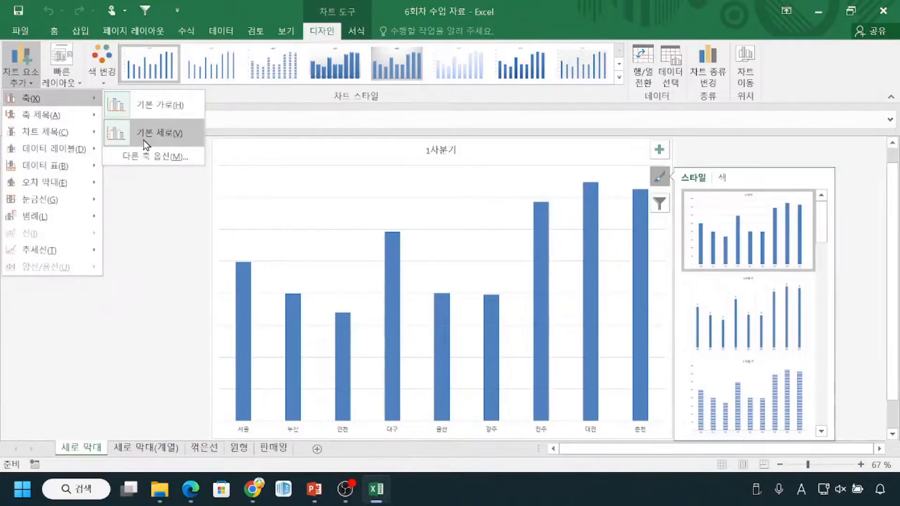
{"action": "mouse_move", "coordinate": [69, 111]}
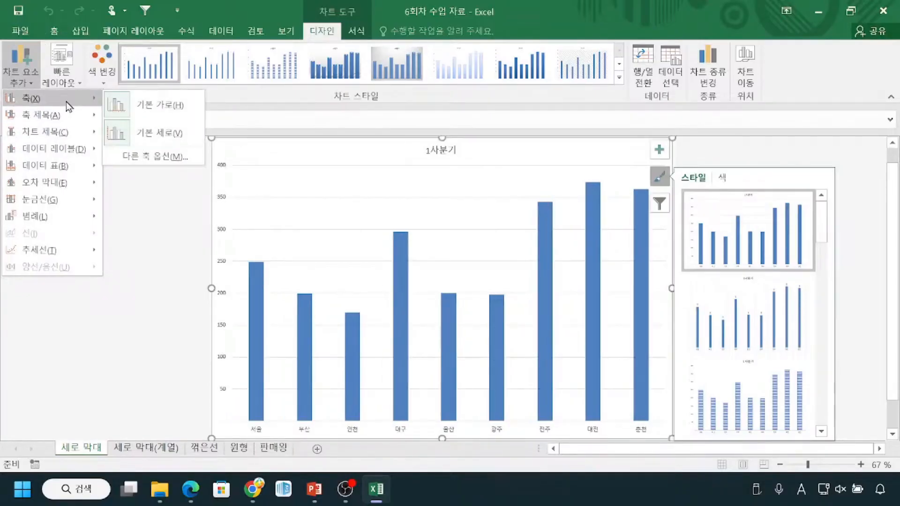
{"action": "mouse_move", "coordinate": [132, 150]}
{"action": "left_mouse_down"}
{"action": "mouse_move", "coordinate": [105, 129]}
{"action": "mouse_move", "coordinate": [135, 137]}
{"action": "left_mouse_up"}
{"action": "left_click_drag", "start_coordinate": [140, 142], "coordinate": [205, 142]}
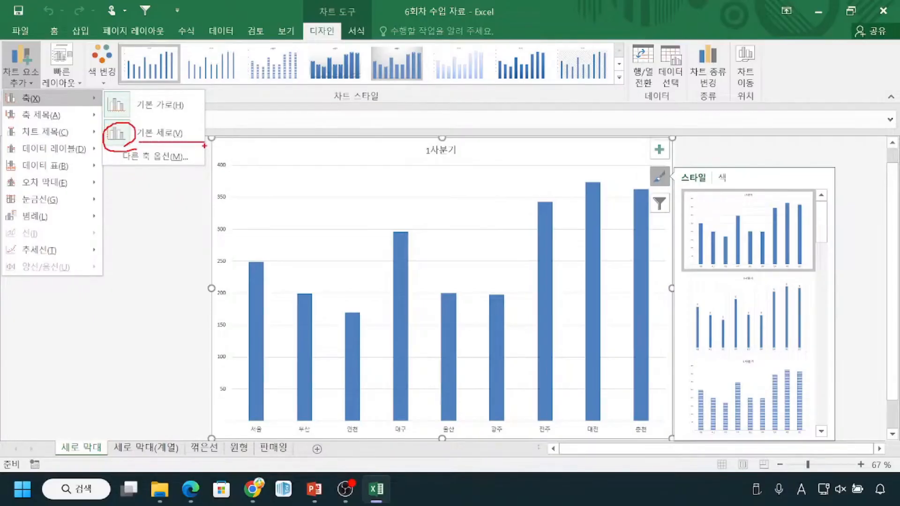
{"action": "key", "text": "Escape"}
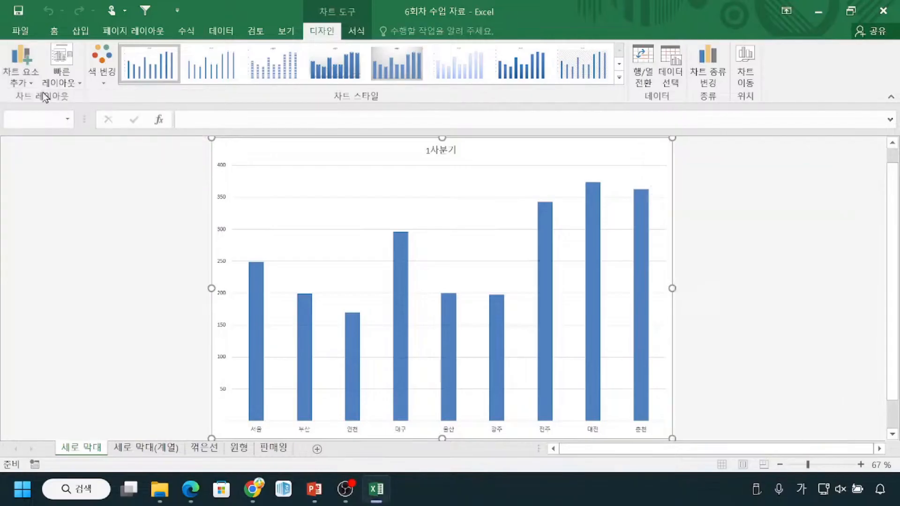
Remove the chart's 기본 세로 axis and trace the place where its values belong in ink, down to the 서울 bar.
{"action": "left_click", "coordinate": [21, 80]}
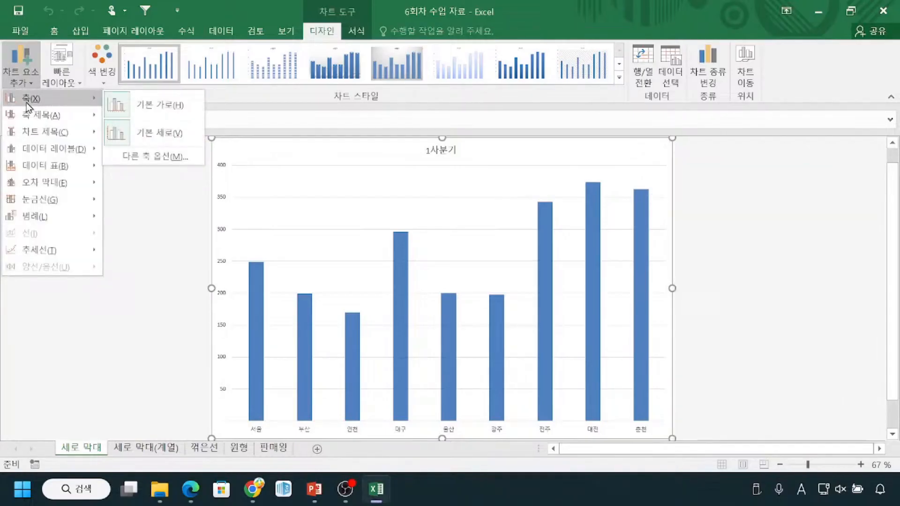
{"action": "left_click", "coordinate": [137, 136]}
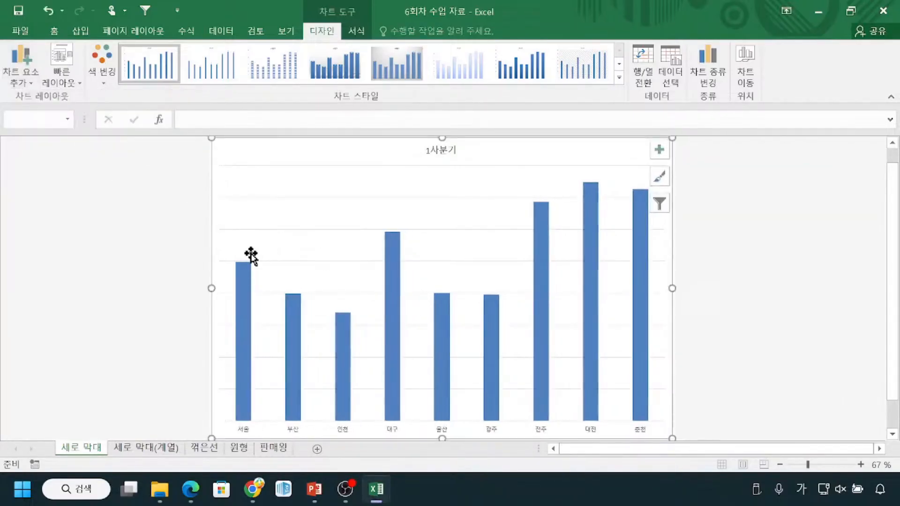
{"action": "left_click_drag", "start_coordinate": [223, 163], "coordinate": [221, 406]}
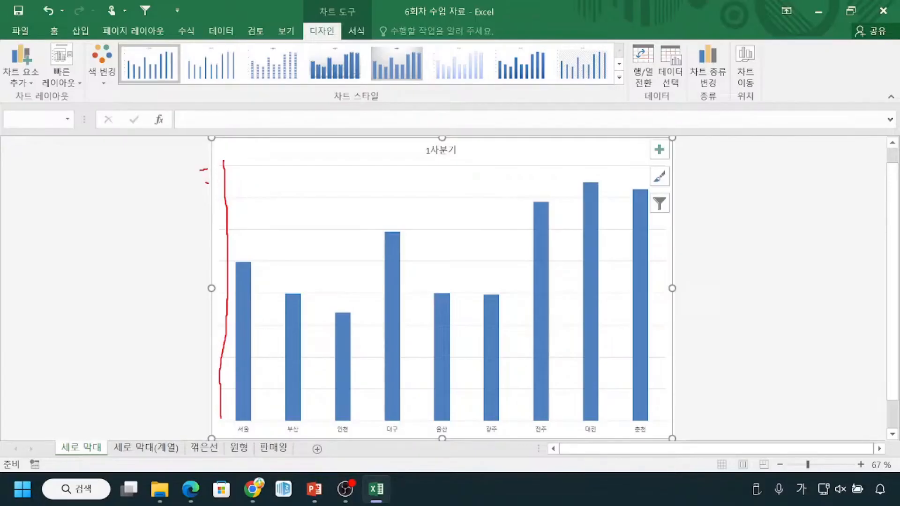
{"action": "left_click_drag", "start_coordinate": [207, 203], "coordinate": [214, 203]}
{"action": "mouse_move", "coordinate": [249, 258]}
{"action": "left_mouse_down"}
{"action": "mouse_move", "coordinate": [263, 279]}
{"action": "mouse_move", "coordinate": [249, 257]}
{"action": "left_mouse_up"}
{"action": "key", "text": "Escape"}
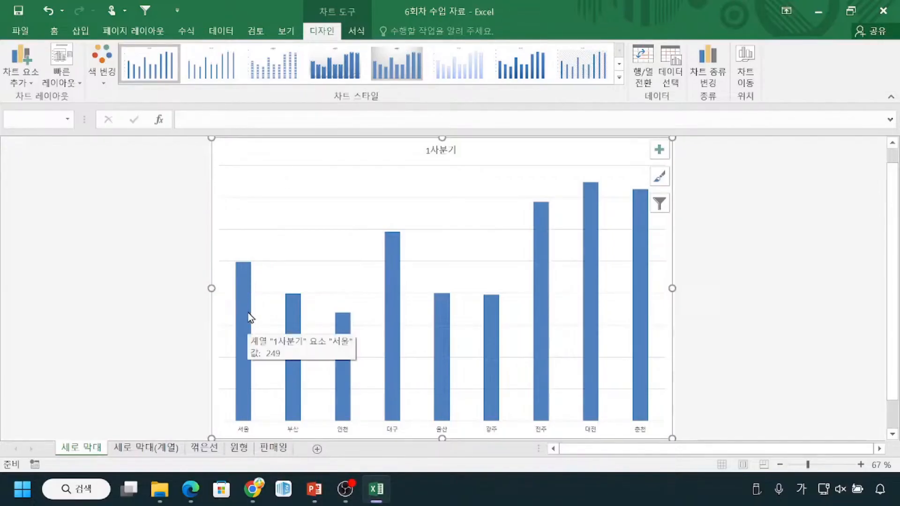
Underline the 기본 세로 axis choice in ink and restore the chart's primary vertical axis.
{"action": "left_click", "coordinate": [22, 84]}
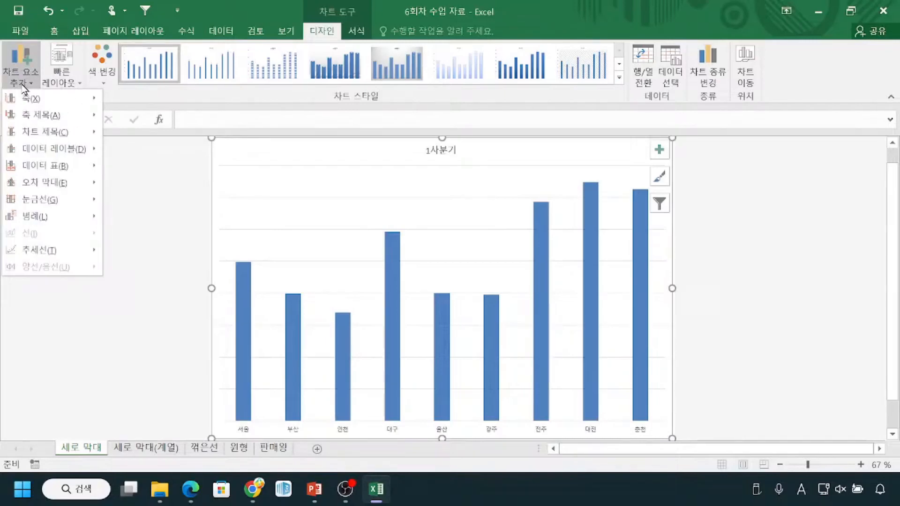
{"action": "left_click", "coordinate": [30, 99]}
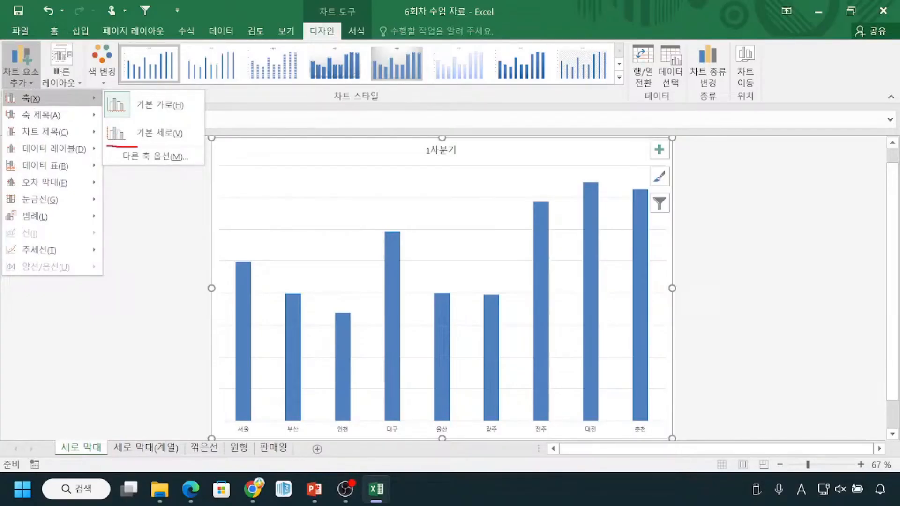
{"action": "left_click_drag", "start_coordinate": [143, 142], "coordinate": [179, 143]}
{"action": "key", "text": "Escape"}
{"action": "key", "text": "ctrl"}
{"action": "left_click", "coordinate": [30, 77]}
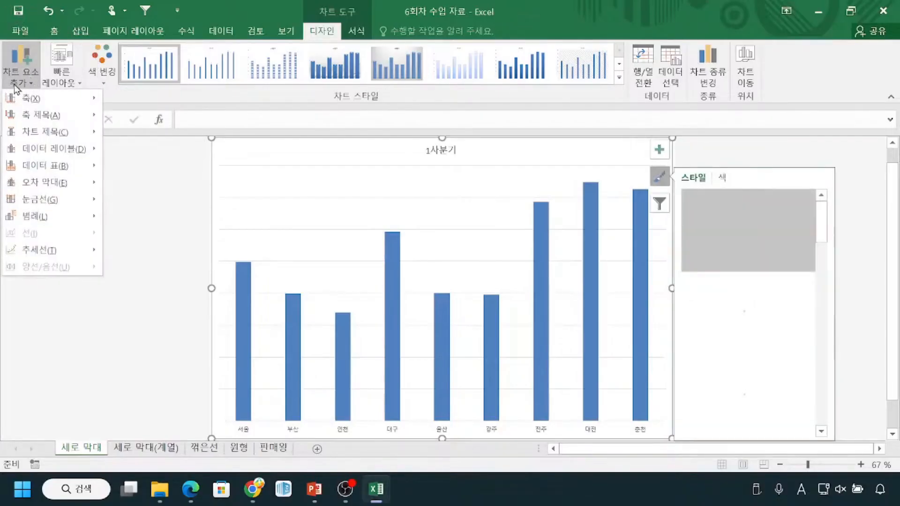
{"action": "mouse_move", "coordinate": [44, 105]}
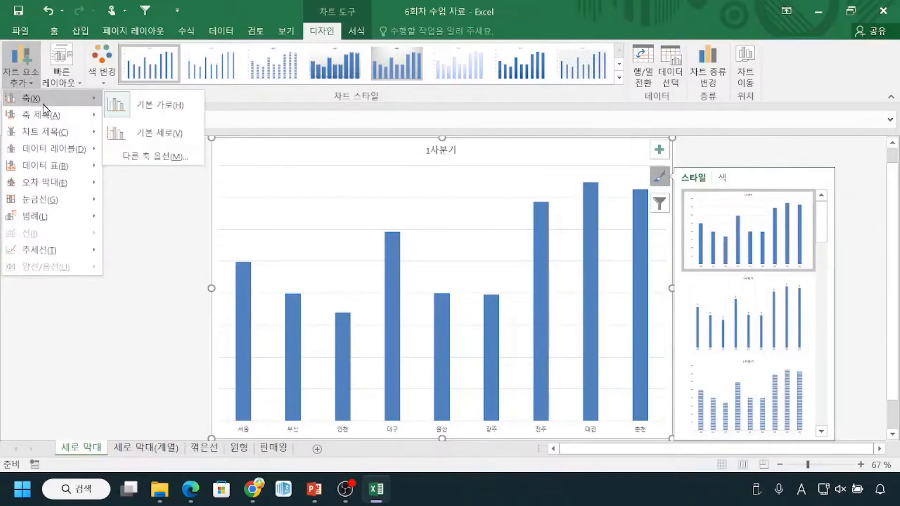
{"action": "left_click", "coordinate": [123, 141]}
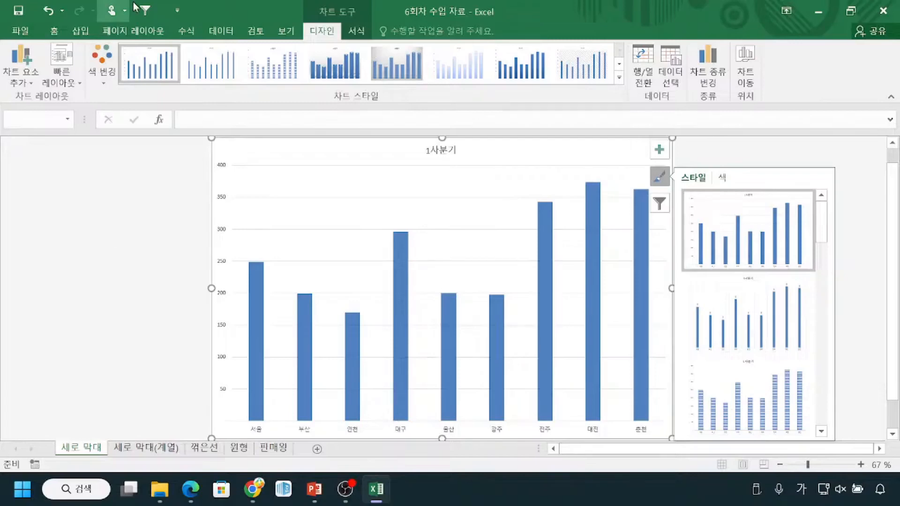
Show the 축 choices of the column chart and box 다른 축 옵션 in ink.
{"action": "key", "text": "ctrl"}
{"action": "key", "text": "ctrl"}
{"action": "key", "text": "ctrl"}
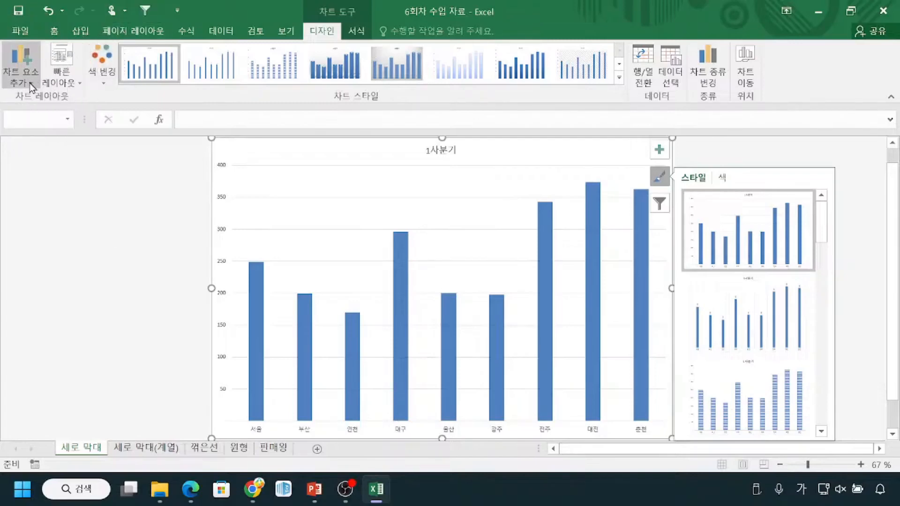
{"action": "left_click", "coordinate": [29, 83]}
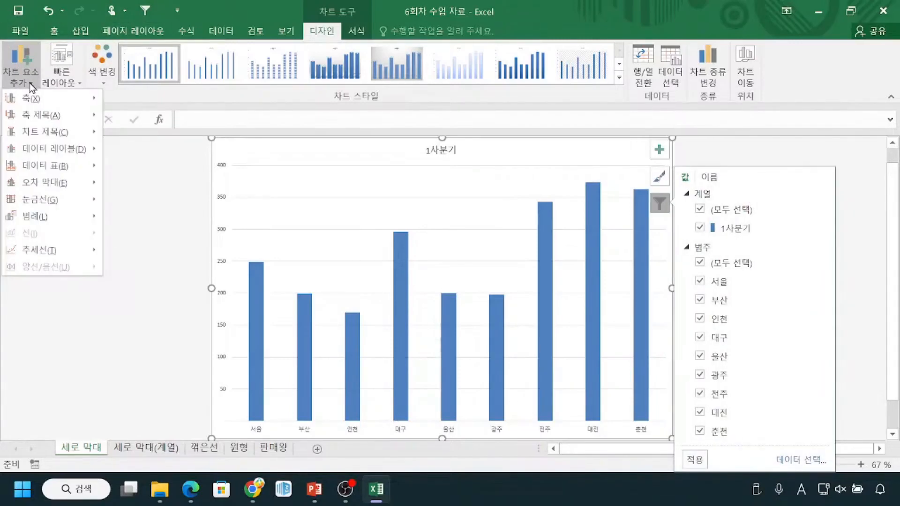
{"action": "mouse_move", "coordinate": [10, 101]}
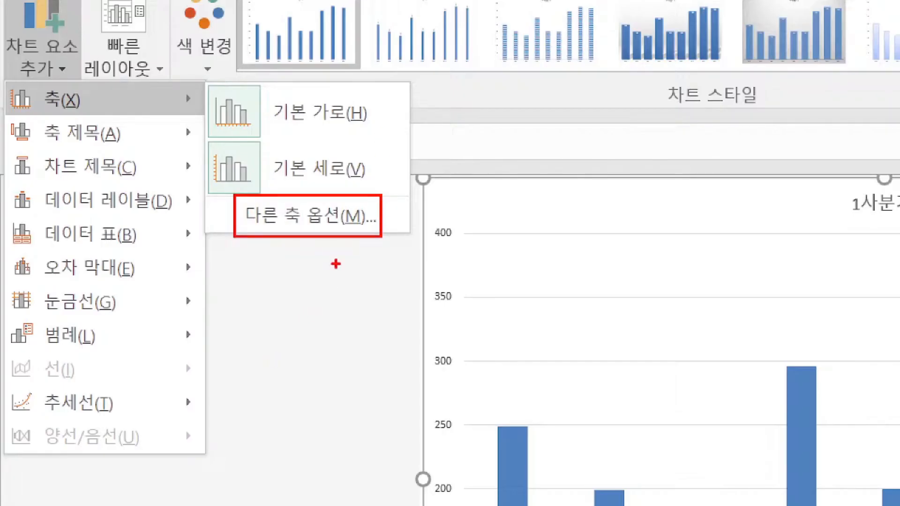
{"action": "left_click_drag", "start_coordinate": [312, 228], "coordinate": [336, 239]}
{"action": "key", "text": "Escape"}
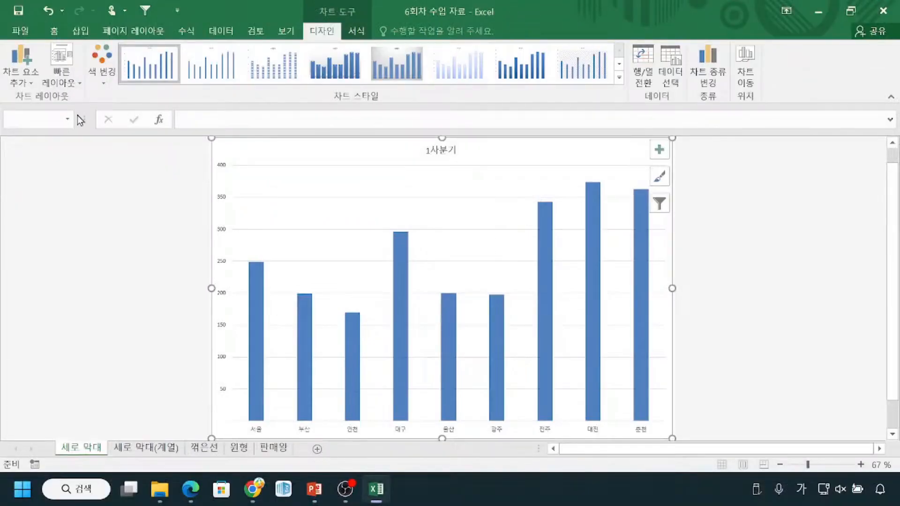
Open 다른 축 옵션 for the chart's axes and box the 축 서식 heading in ink.
{"action": "key", "text": "ctrl"}
{"action": "left_click", "coordinate": [20, 84]}
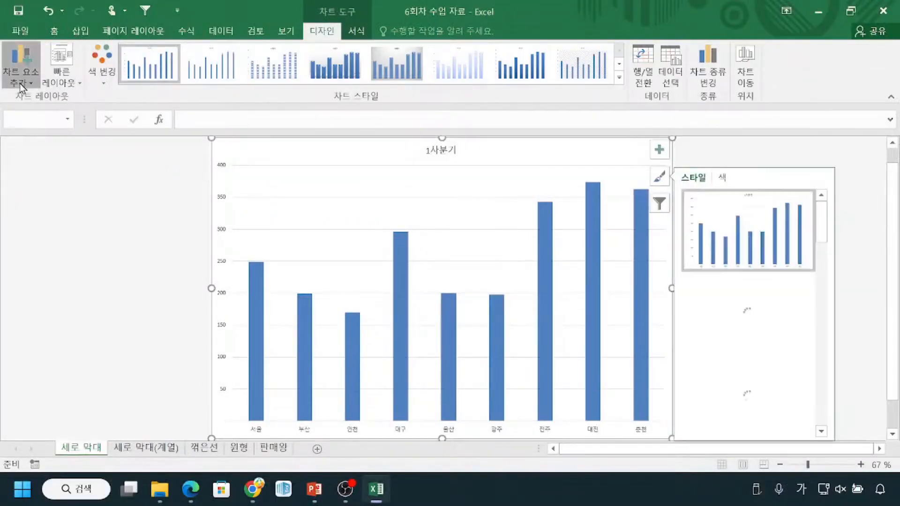
{"action": "mouse_move", "coordinate": [26, 102]}
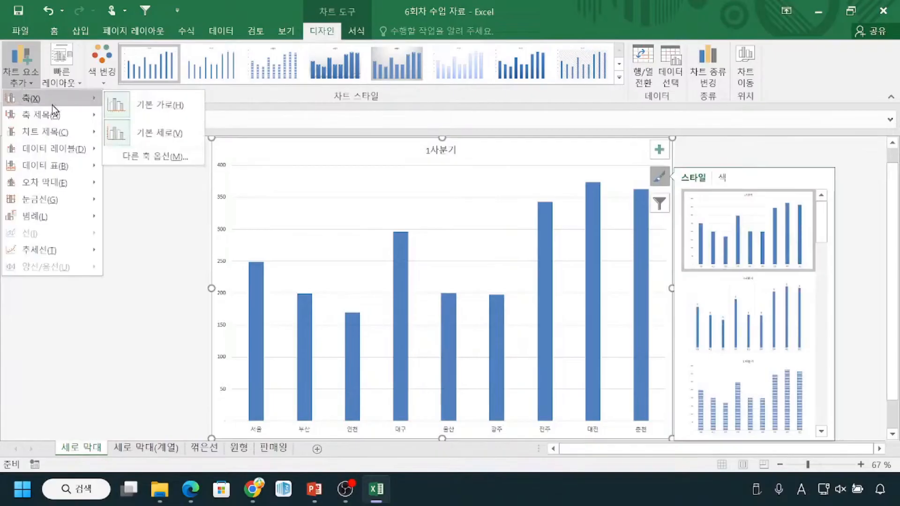
{"action": "key", "text": "ctrl"}
{"action": "left_click", "coordinate": [139, 161]}
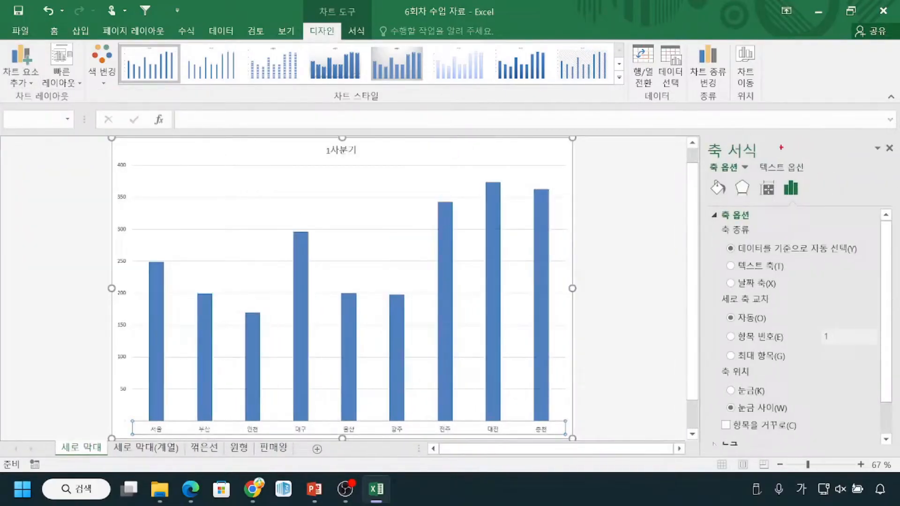
{"action": "mouse_move", "coordinate": [707, 135]}
{"action": "left_mouse_down"}
{"action": "mouse_move", "coordinate": [726, 159]}
{"action": "mouse_move", "coordinate": [771, 161]}
{"action": "left_mouse_up"}
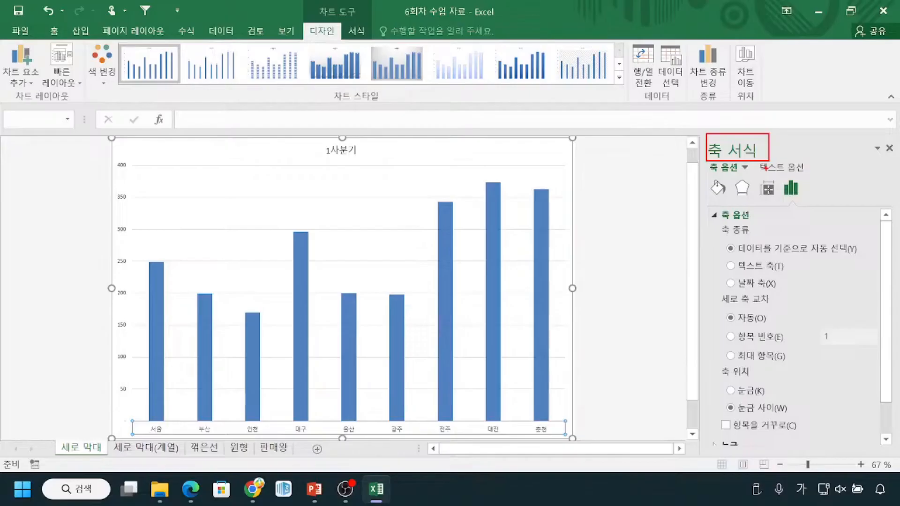
Mark both chart axes, the 축 서식 heading and its close control in ink, and close the axis formatting settings.
{"action": "left_click_drag", "start_coordinate": [120, 169], "coordinate": [110, 387]}
{"action": "left_click_drag", "start_coordinate": [146, 429], "coordinate": [186, 434]}
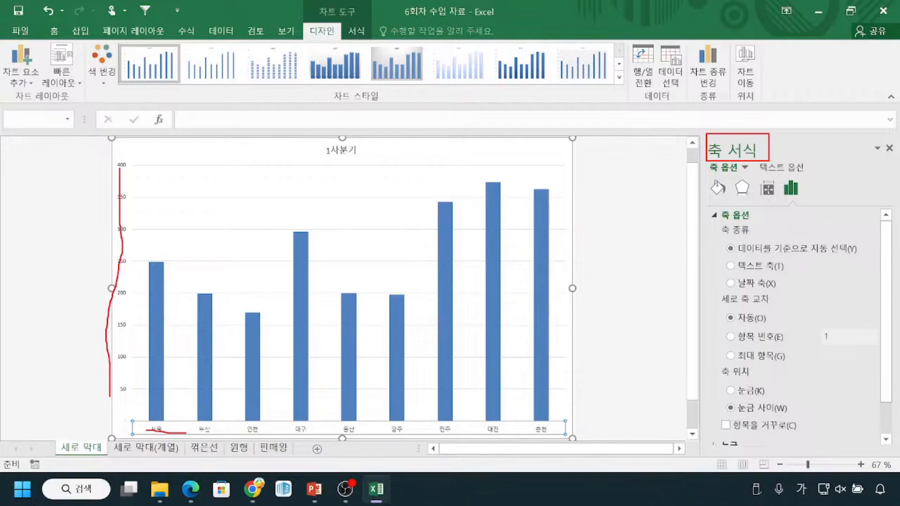
{"action": "left_click_drag", "start_coordinate": [730, 137], "coordinate": [754, 143]}
{"action": "left_click_drag", "start_coordinate": [889, 137], "coordinate": [884, 165]}
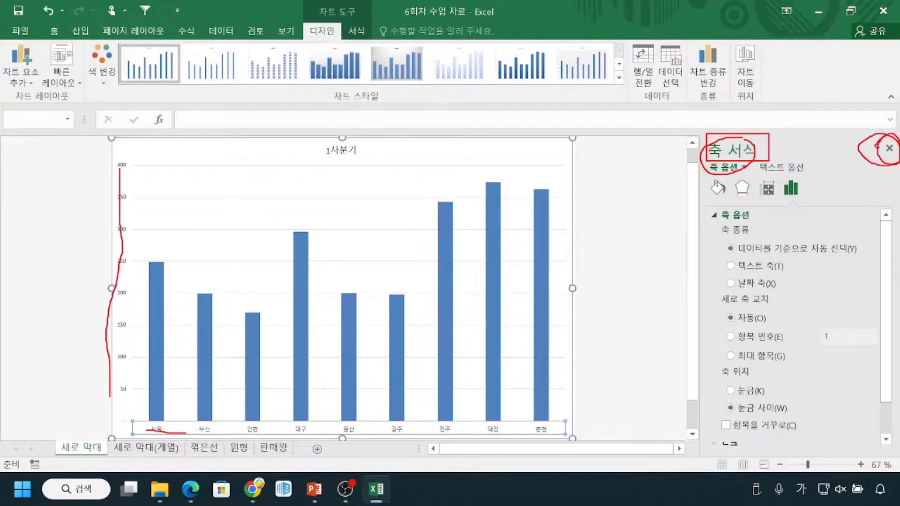
{"action": "left_click_drag", "start_coordinate": [866, 76], "coordinate": [882, 127]}
{"action": "key", "text": "Escape"}
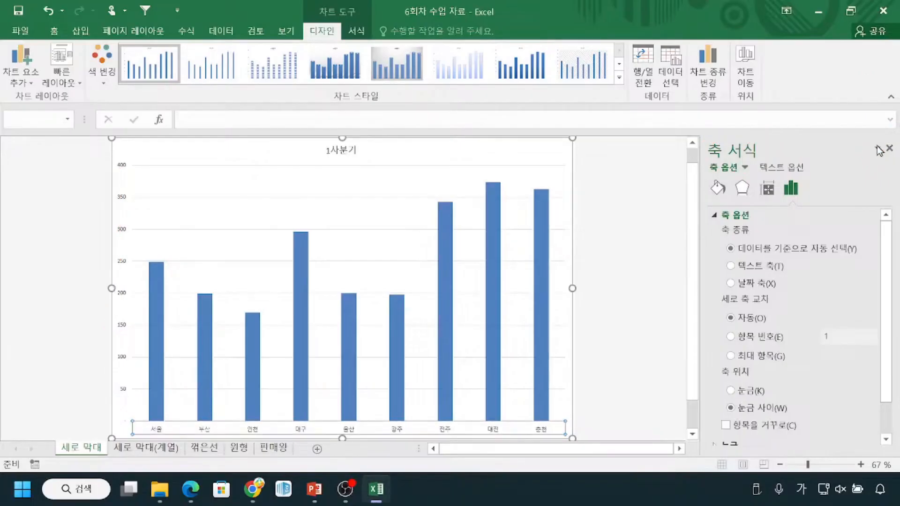
{"action": "left_click", "coordinate": [889, 149]}
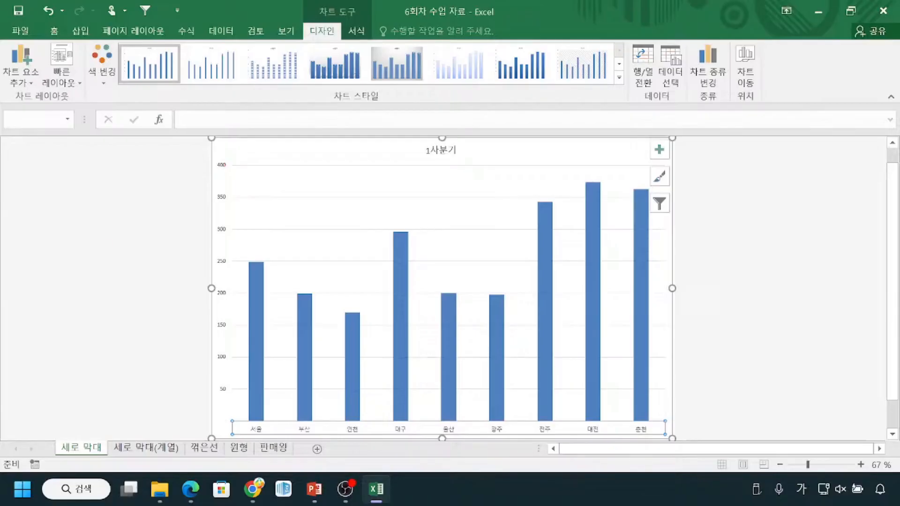
Box the vertical axis values from 400 down in ink and underline the 서울 label on the horizontal axis.
{"action": "left_click_drag", "start_coordinate": [209, 153], "coordinate": [230, 419]}
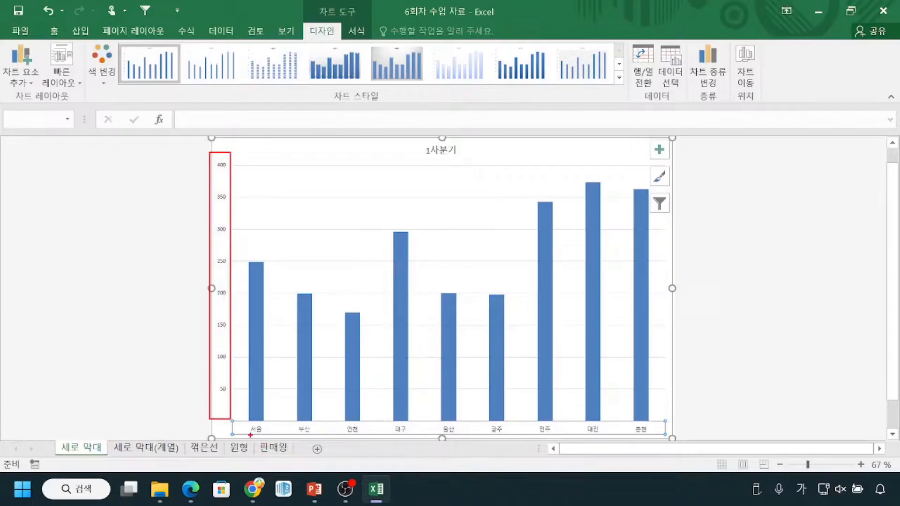
{"action": "left_click_drag", "start_coordinate": [250, 435], "coordinate": [282, 435]}
{"action": "key", "text": "Escape"}
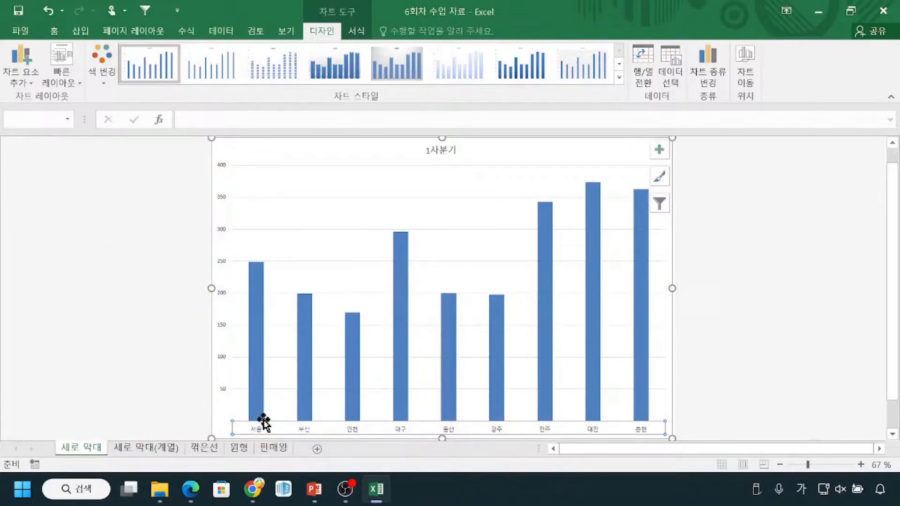
Select the column chart's vertical value axis, box it in ink over its full height, and clear the ink.
{"action": "left_click", "coordinate": [220, 196]}
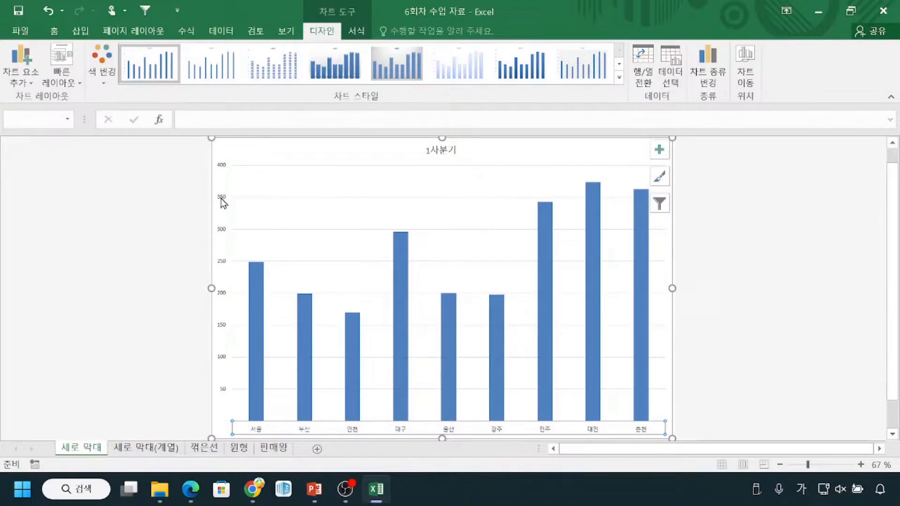
{"action": "key", "text": "ctrl"}
{"action": "key", "text": "ctrl"}
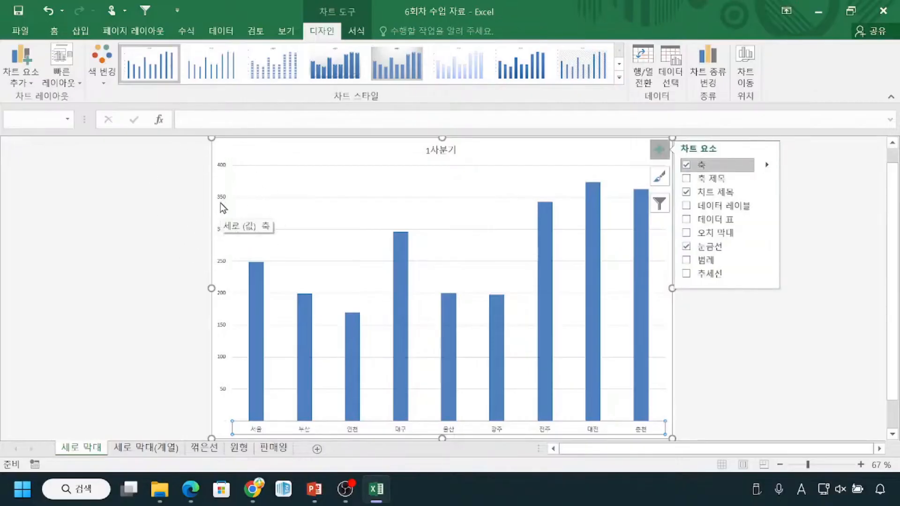
{"action": "left_click", "coordinate": [220, 203]}
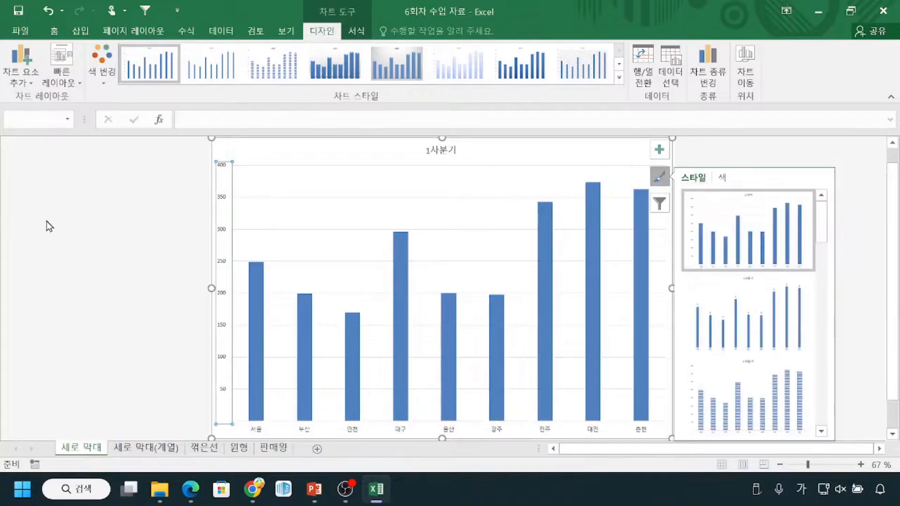
{"action": "mouse_move", "coordinate": [198, 150]}
{"action": "left_mouse_down"}
{"action": "mouse_move", "coordinate": [242, 155]}
{"action": "mouse_move", "coordinate": [267, 445]}
{"action": "left_mouse_up"}
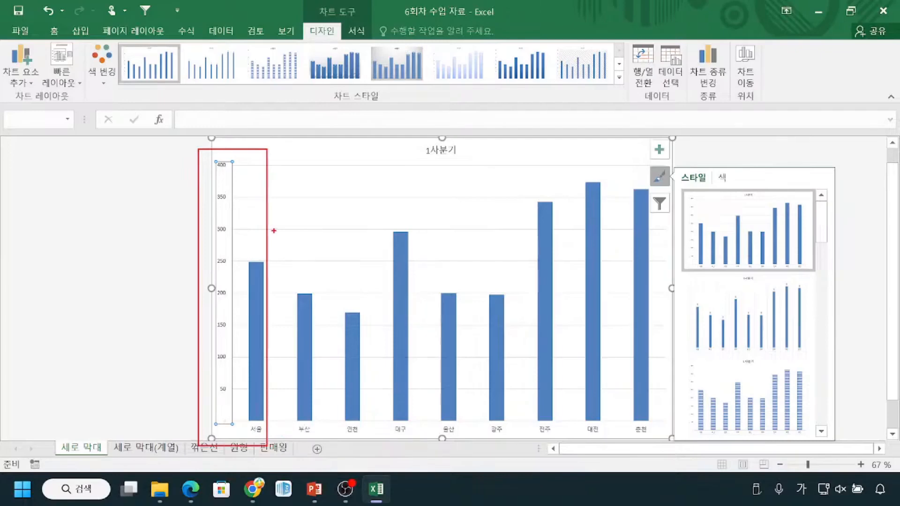
{"action": "mouse_move", "coordinate": [232, 178]}
{"action": "left_mouse_down"}
{"action": "mouse_move", "coordinate": [217, 191]}
{"action": "mouse_move", "coordinate": [243, 181]}
{"action": "left_mouse_up"}
{"action": "key", "text": "Escape"}
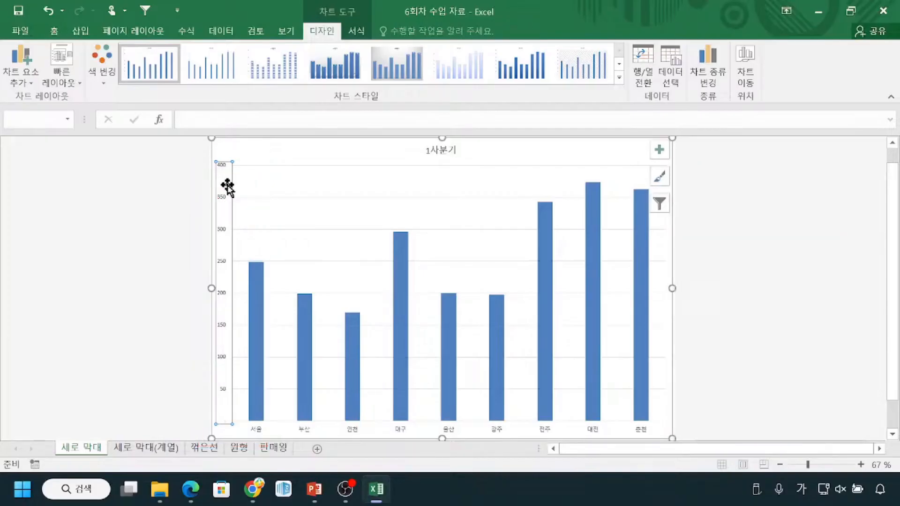
{"action": "left_click", "coordinate": [227, 184]}
{"action": "right_click", "coordinate": [228, 185]}
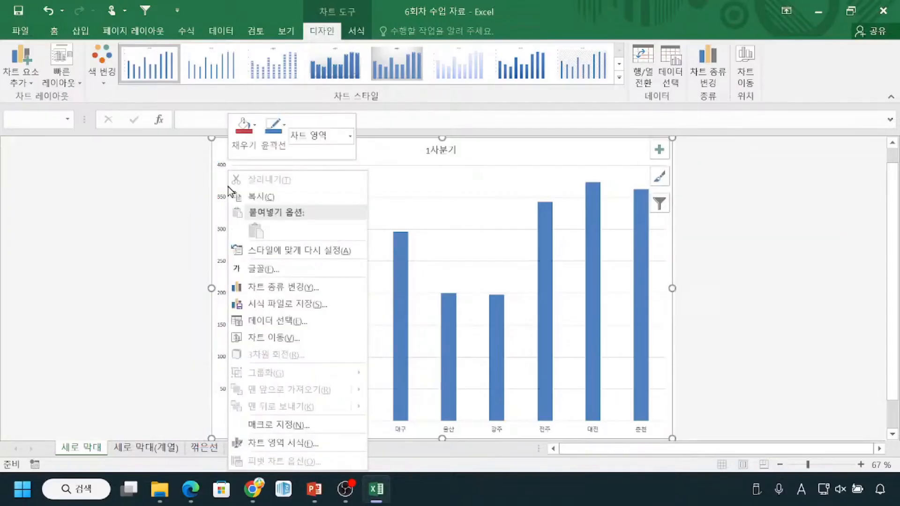
{"action": "left_click", "coordinate": [176, 197]}
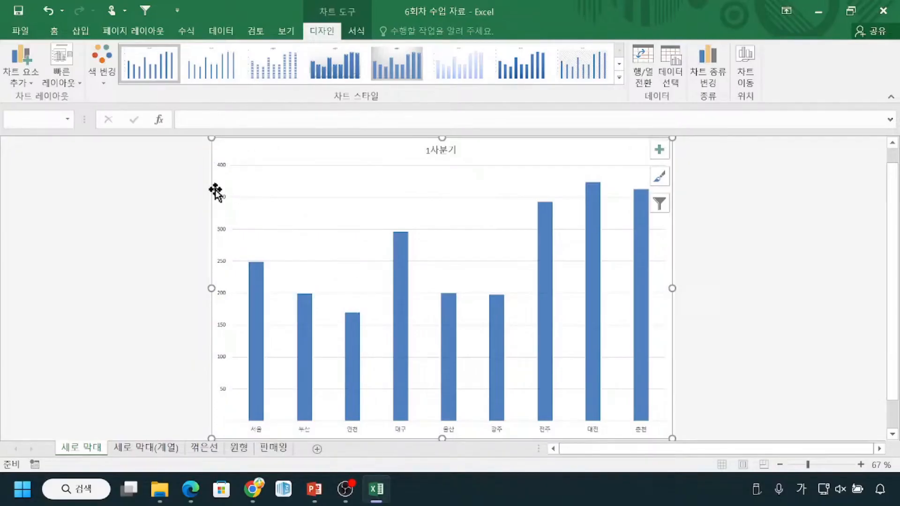
{"action": "left_click", "coordinate": [161, 199]}
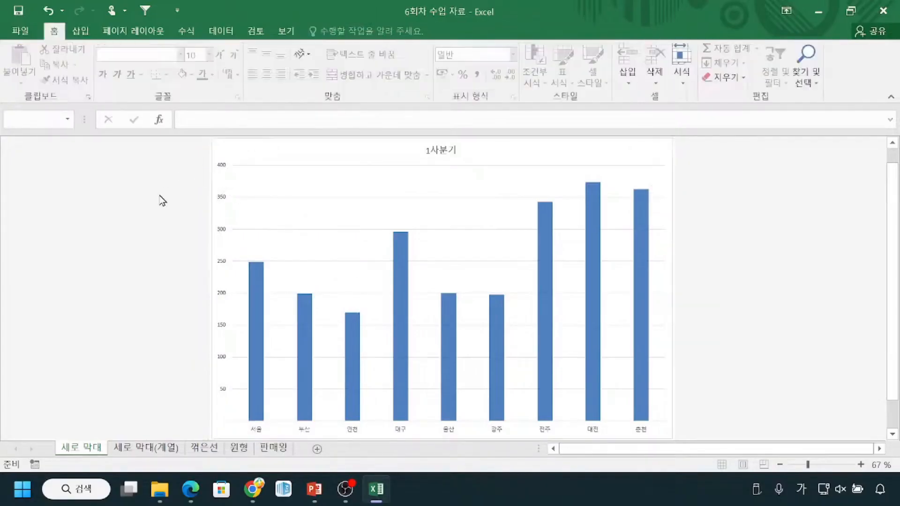
Open the 축 서식 settings for the column chart's vertical value axis.
{"action": "left_click", "coordinate": [226, 175]}
{"action": "key", "text": "ctrl"}
{"action": "key", "text": "ctrl"}
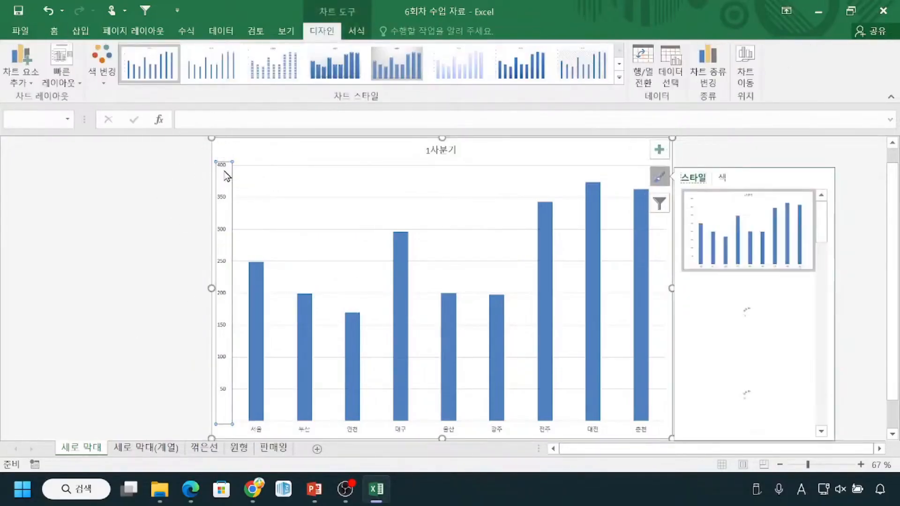
{"action": "right_click", "coordinate": [227, 176]}
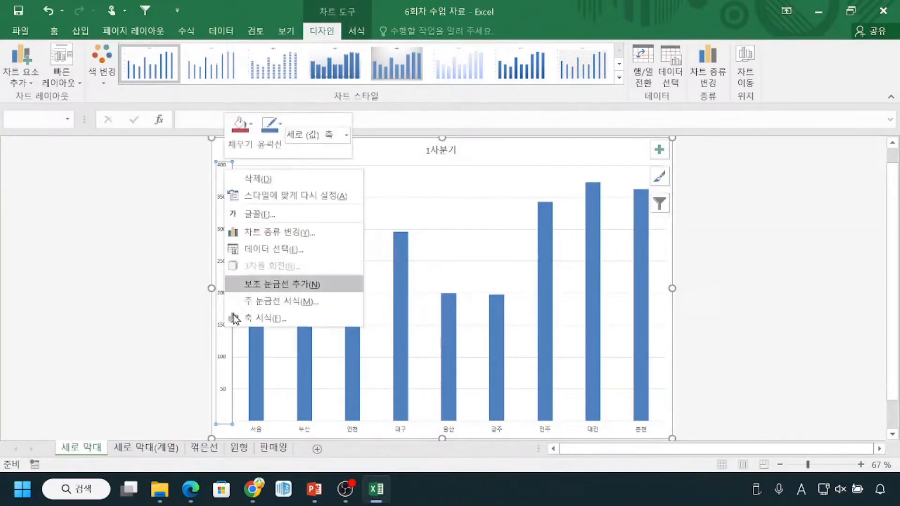
{"action": "key", "text": "ctrl"}
{"action": "key", "text": "ctrl"}
{"action": "key", "text": "ctrl"}
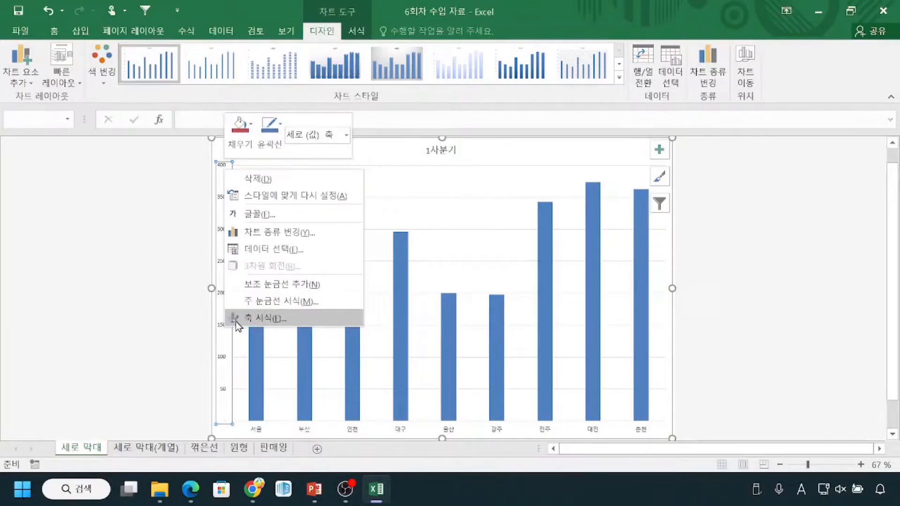
{"action": "key", "text": "ctrl"}
{"action": "left_click", "coordinate": [262, 319]}
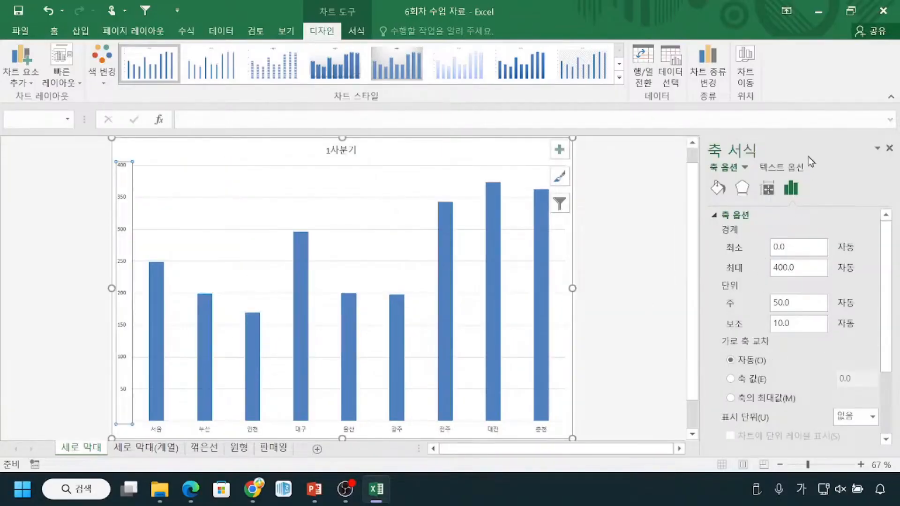
Show the list of chart elements that can be added, dismiss it without choosing one, and deselect the chart.
{"action": "key", "text": "ctrl"}
{"action": "key", "text": "ctrl"}
{"action": "key", "text": "ctrl"}
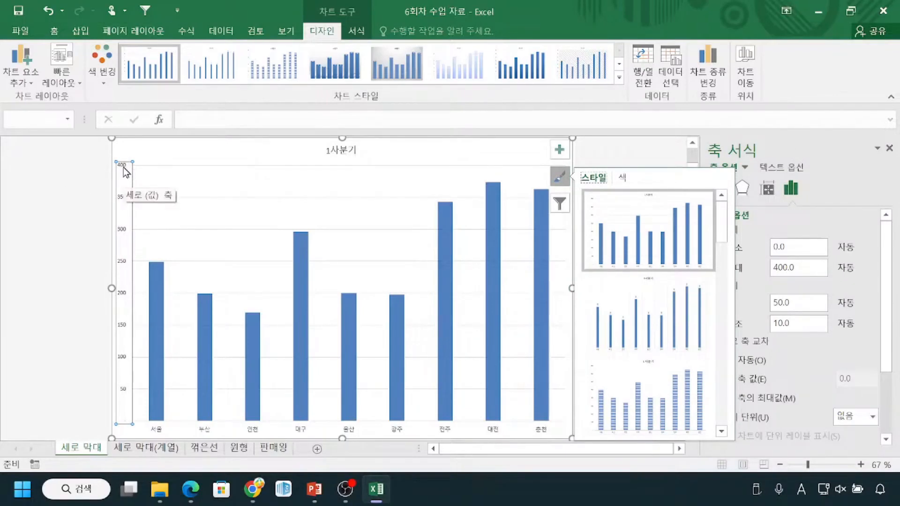
{"action": "key", "text": "ctrl"}
{"action": "key", "text": "ctrl"}
{"action": "key", "text": "ctrl"}
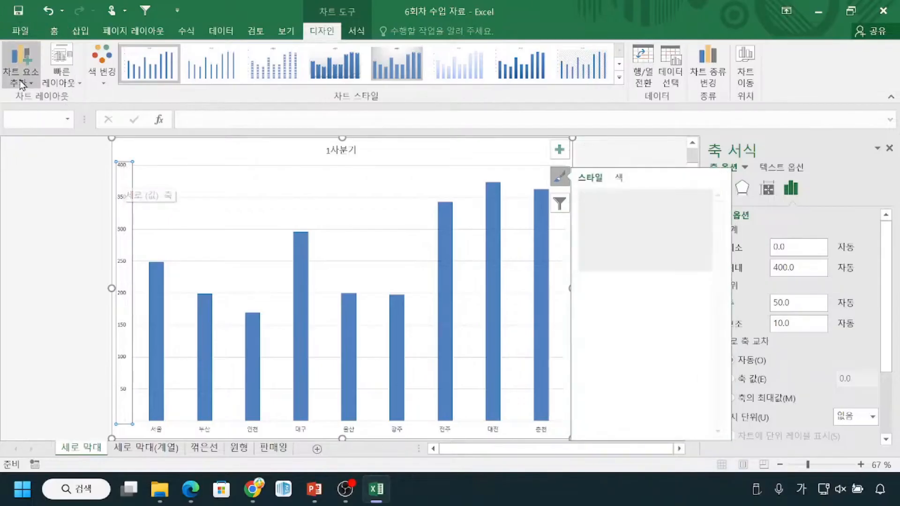
{"action": "left_click", "coordinate": [19, 81]}
{"action": "mouse_move", "coordinate": [41, 104]}
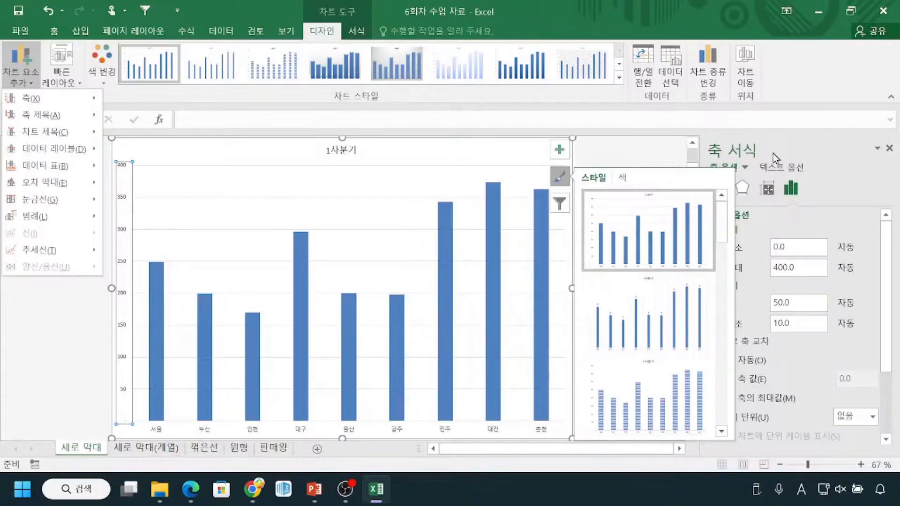
{"action": "left_click", "coordinate": [787, 147]}
{"action": "left_click", "coordinate": [631, 154]}
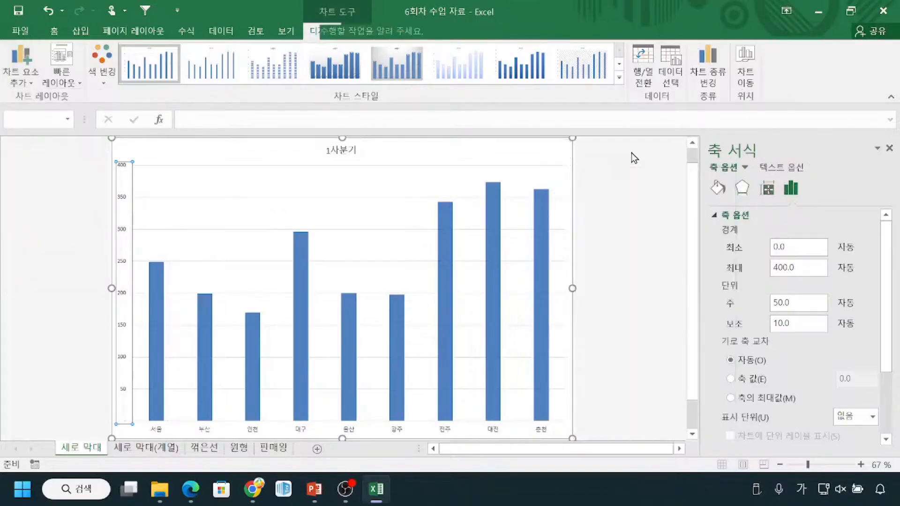
{"action": "left_click", "coordinate": [634, 158]}
Reselect the vertical value axis and bring up its 축 서식 options again, repeating the selection from a deselected chart.
{"action": "left_click", "coordinate": [123, 172]}
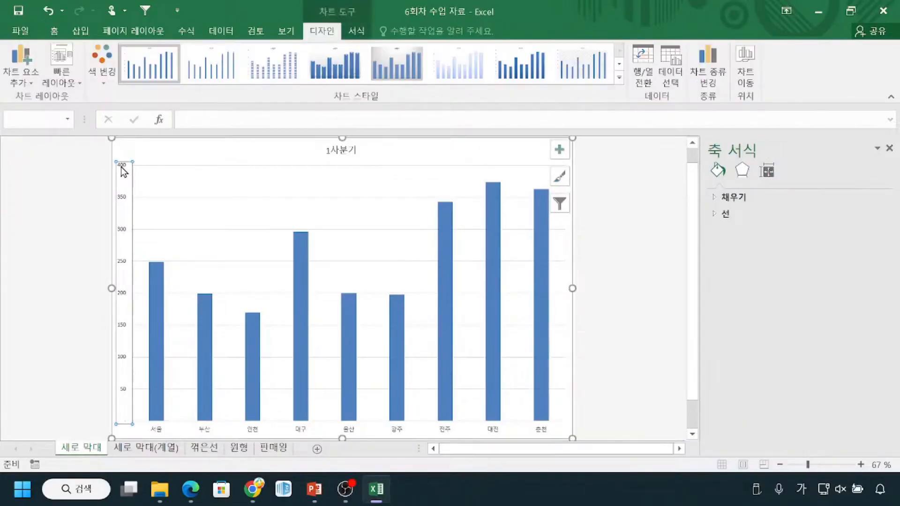
{"action": "right_click", "coordinate": [123, 171]}
{"action": "left_click", "coordinate": [177, 318]}
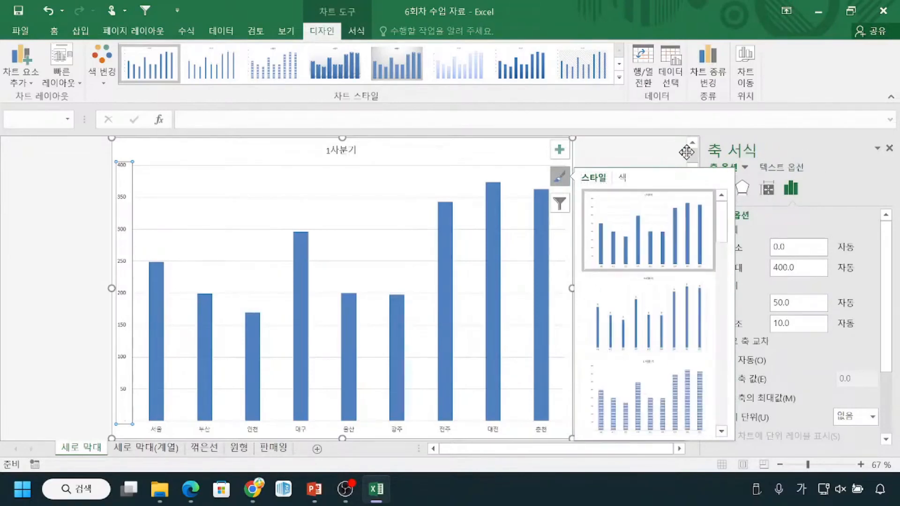
{"action": "left_click", "coordinate": [90, 170]}
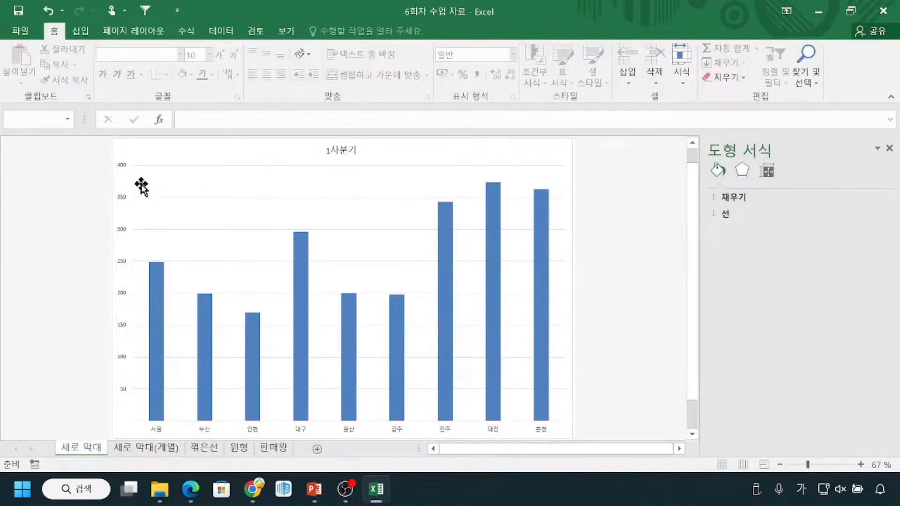
{"action": "left_click", "coordinate": [122, 176]}
{"action": "right_click", "coordinate": [120, 168]}
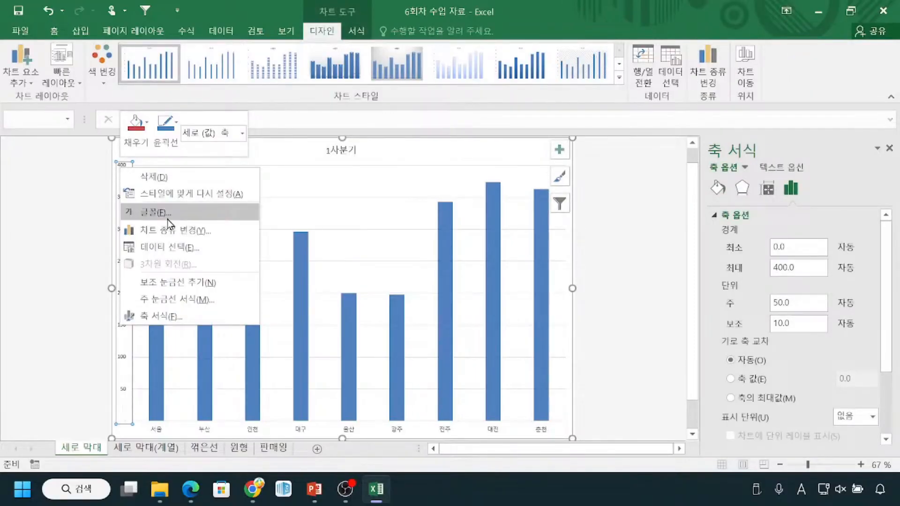
{"action": "left_click", "coordinate": [180, 317]}
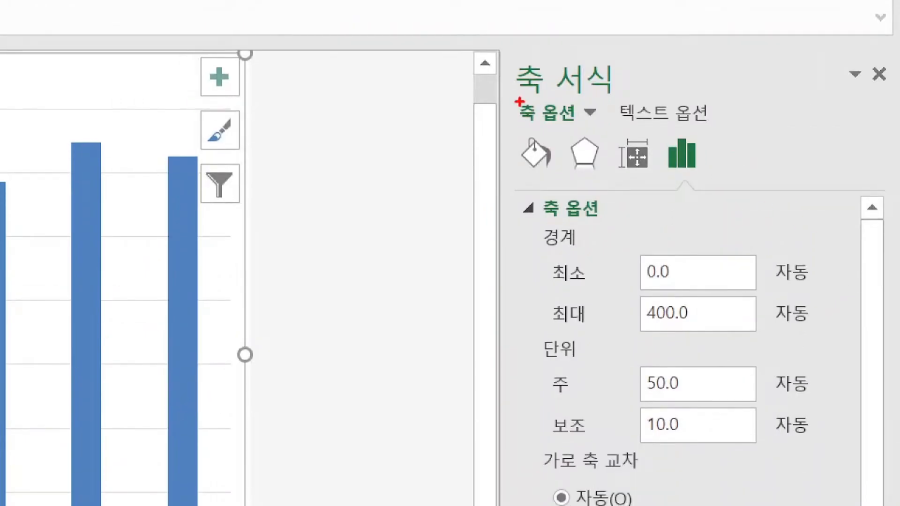
Box 축 옵션 and 텍스트 옵션 in ink, sketch an L-shaped pair of axes beside the chart, and check-mark 텍스트 옵션.
{"action": "mouse_move", "coordinate": [512, 99]}
{"action": "left_mouse_down"}
{"action": "mouse_move", "coordinate": [542, 126]}
{"action": "mouse_move", "coordinate": [598, 132]}
{"action": "left_mouse_up"}
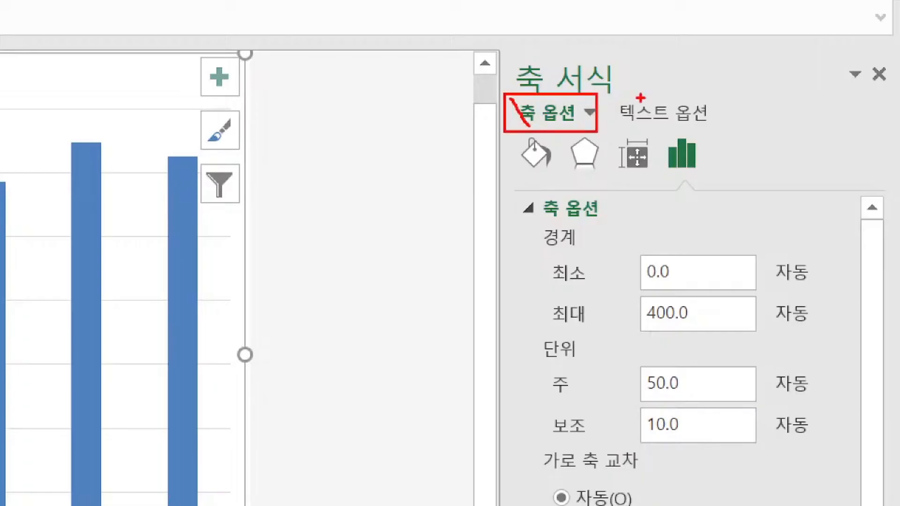
{"action": "mouse_move", "coordinate": [611, 97]}
{"action": "left_mouse_down"}
{"action": "mouse_move", "coordinate": [647, 126]}
{"action": "mouse_move", "coordinate": [734, 133]}
{"action": "left_mouse_up"}
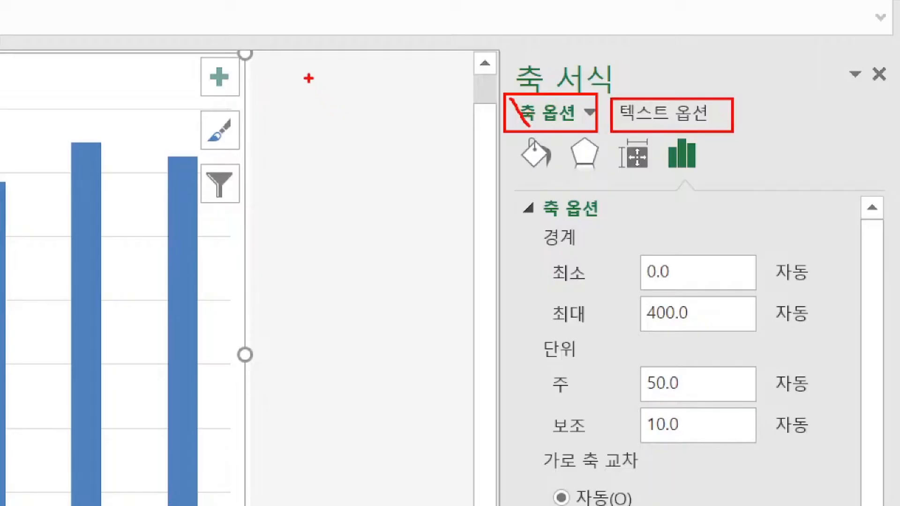
{"action": "mouse_move", "coordinate": [308, 79]}
{"action": "left_mouse_down"}
{"action": "mouse_move", "coordinate": [311, 160]}
{"action": "mouse_move", "coordinate": [384, 160]}
{"action": "left_mouse_up"}
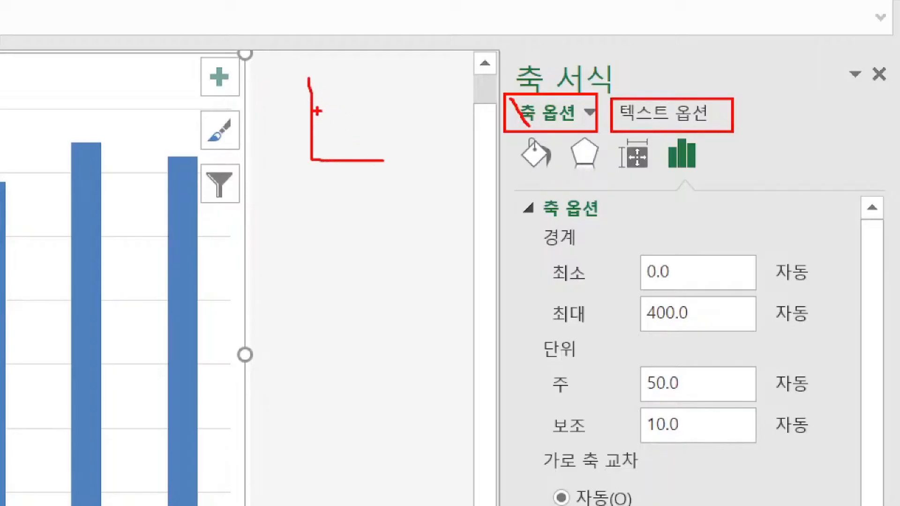
{"action": "left_click_drag", "start_coordinate": [682, 78], "coordinate": [699, 76]}
Ink label boxes with pointer lines beside and below the sketched axes, and underline the row of axis option categories.
{"action": "mouse_move", "coordinate": [312, 168]}
{"action": "left_mouse_down"}
{"action": "mouse_move", "coordinate": [356, 185]}
{"action": "mouse_move", "coordinate": [437, 185]}
{"action": "left_mouse_up"}
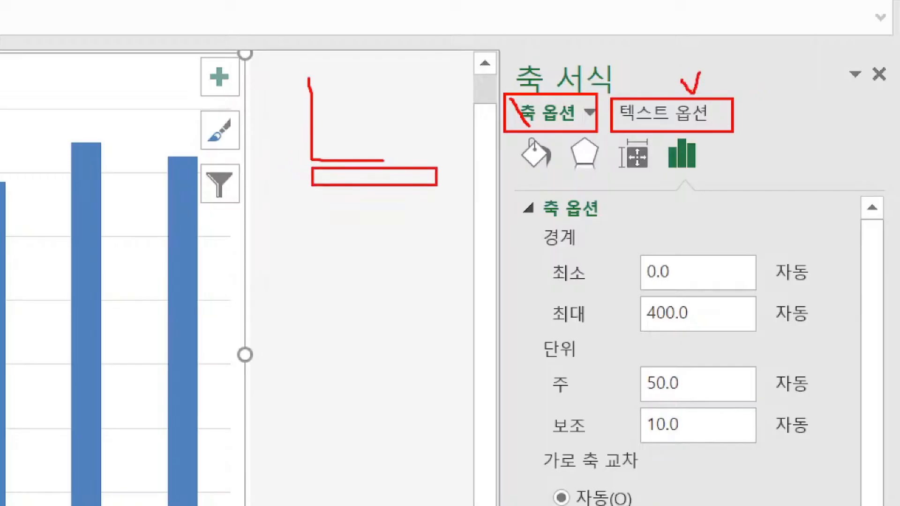
{"action": "mouse_move", "coordinate": [277, 79]}
{"action": "left_mouse_down"}
{"action": "mouse_move", "coordinate": [284, 137]}
{"action": "mouse_move", "coordinate": [303, 172]}
{"action": "left_mouse_up"}
{"action": "left_click_drag", "start_coordinate": [286, 54], "coordinate": [286, 86]}
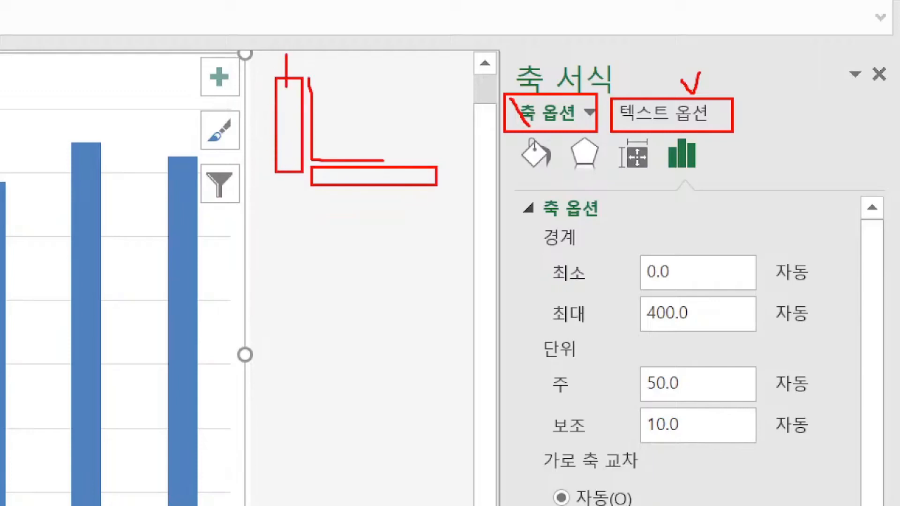
{"action": "left_click_drag", "start_coordinate": [402, 231], "coordinate": [400, 177]}
{"action": "left_click_drag", "start_coordinate": [516, 181], "coordinate": [703, 181]}
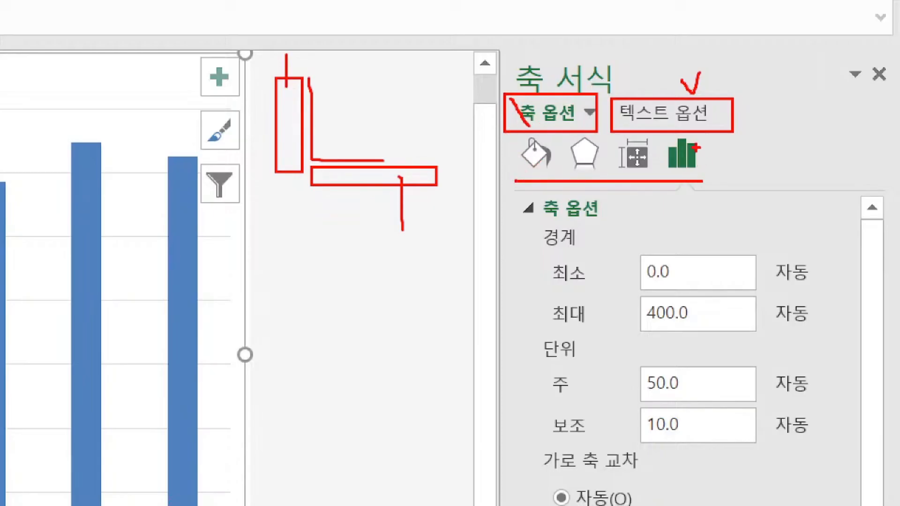
{"action": "mouse_move", "coordinate": [670, 133]}
{"action": "left_mouse_down"}
{"action": "mouse_move", "coordinate": [662, 185]}
{"action": "mouse_move", "coordinate": [706, 188]}
{"action": "mouse_move", "coordinate": [726, 139]}
{"action": "left_mouse_up"}
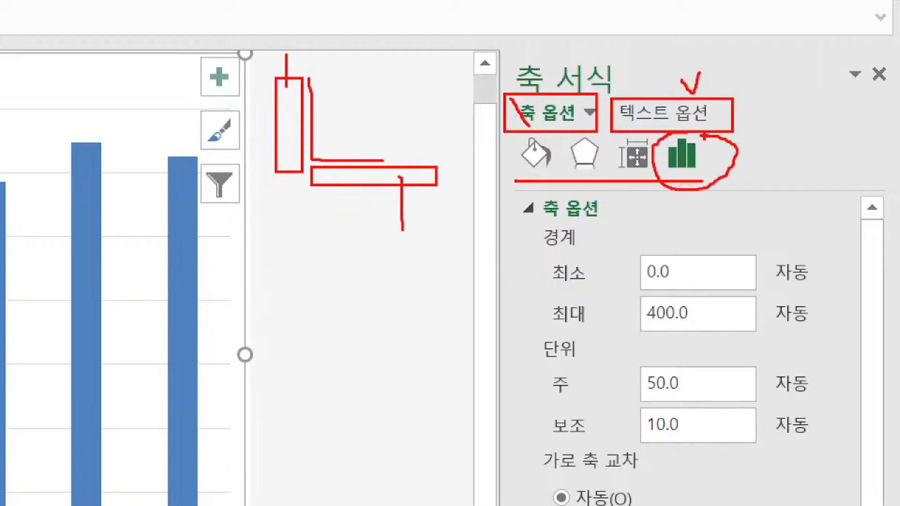
{"action": "key", "text": "Escape"}
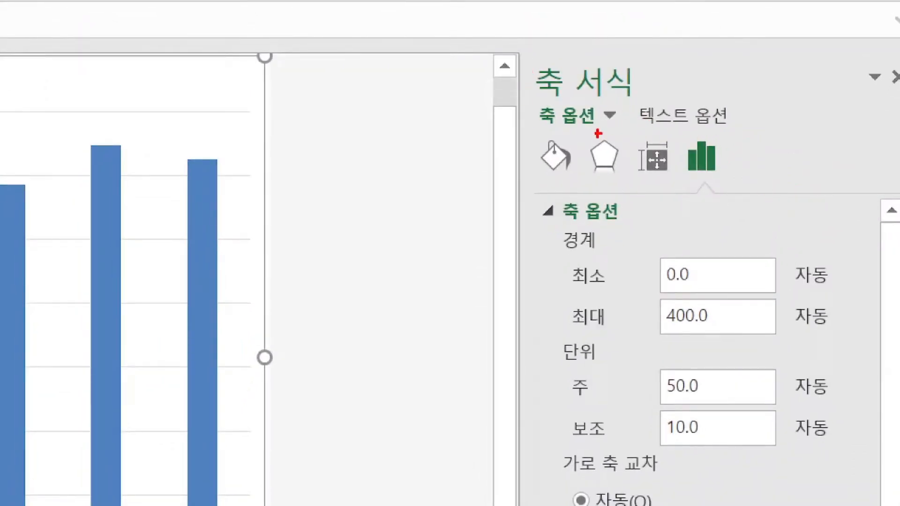
{"action": "left_click_drag", "start_coordinate": [539, 94], "coordinate": [588, 95]}
{"action": "mouse_move", "coordinate": [710, 126]}
{"action": "left_mouse_down"}
{"action": "mouse_move", "coordinate": [678, 145]}
{"action": "mouse_move", "coordinate": [730, 184]}
{"action": "mouse_move", "coordinate": [722, 132]}
{"action": "left_mouse_up"}
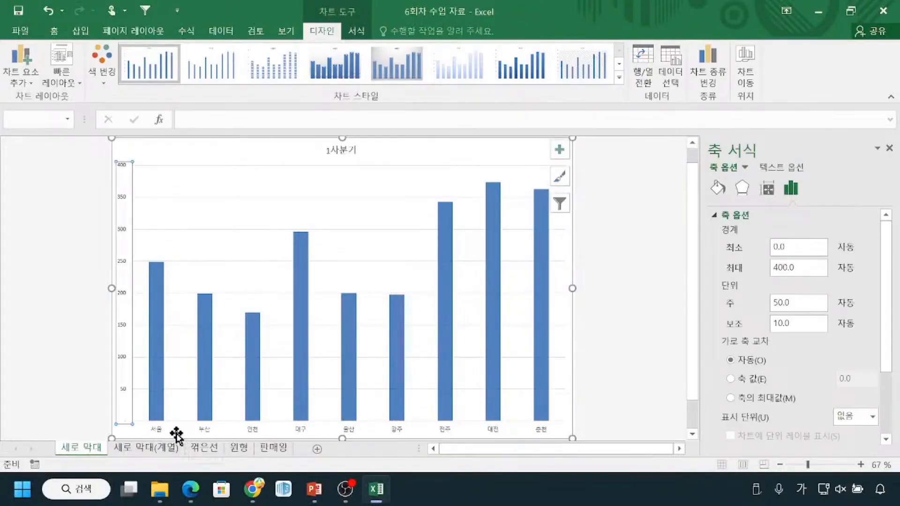
{"action": "key", "text": "ctrl"}
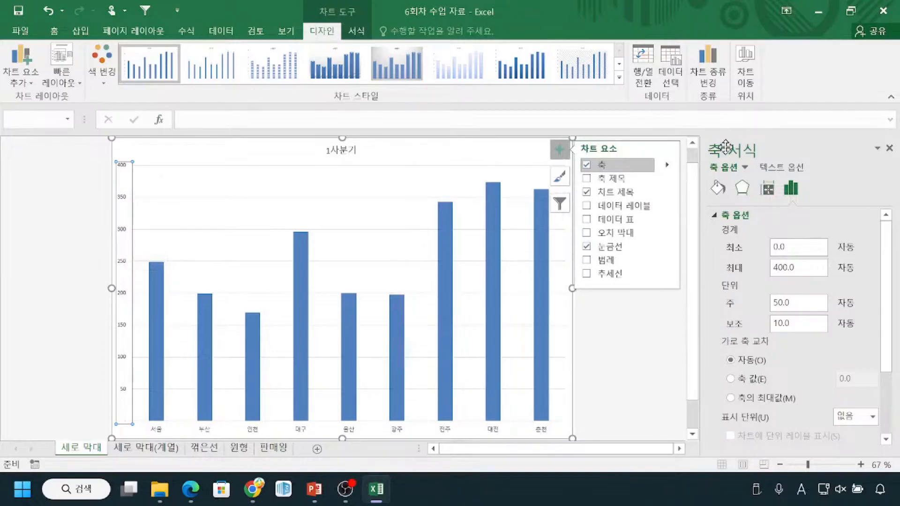
{"action": "key", "text": "ctrl+1"}
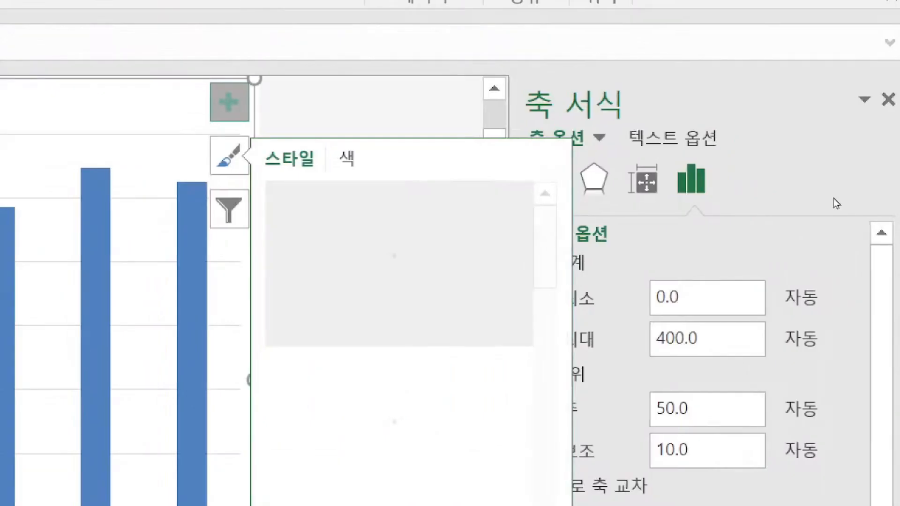
{"action": "key", "text": "Escape"}
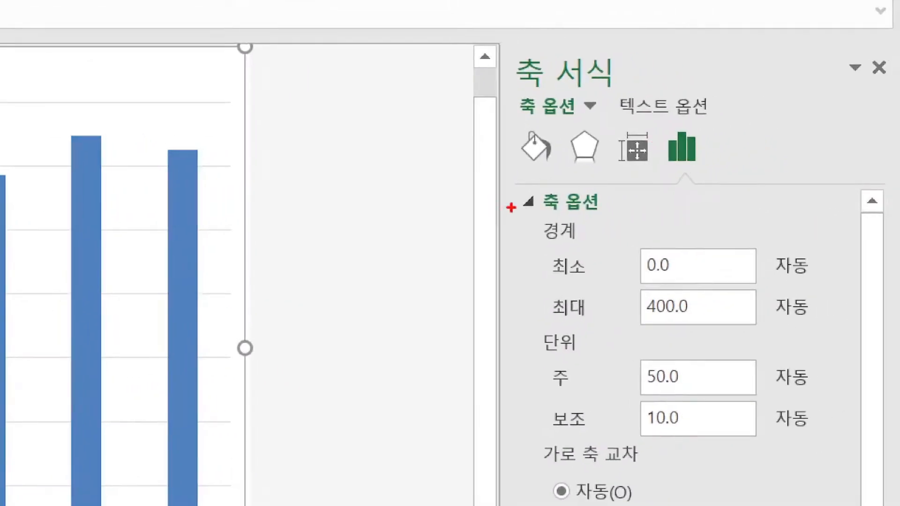
{"action": "left_click_drag", "start_coordinate": [515, 189], "coordinate": [600, 217]}
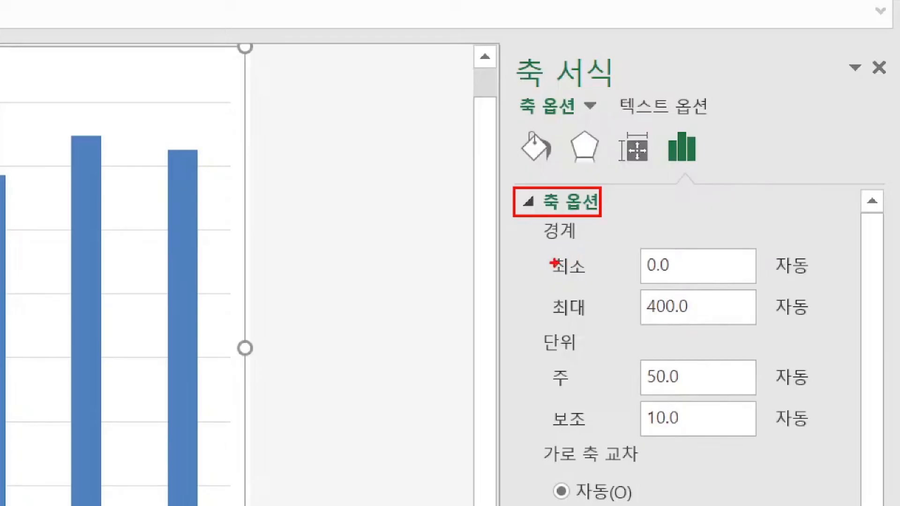
{"action": "left_click_drag", "start_coordinate": [660, 283], "coordinate": [695, 280]}
{"action": "left_click_drag", "start_coordinate": [562, 324], "coordinate": [707, 324]}
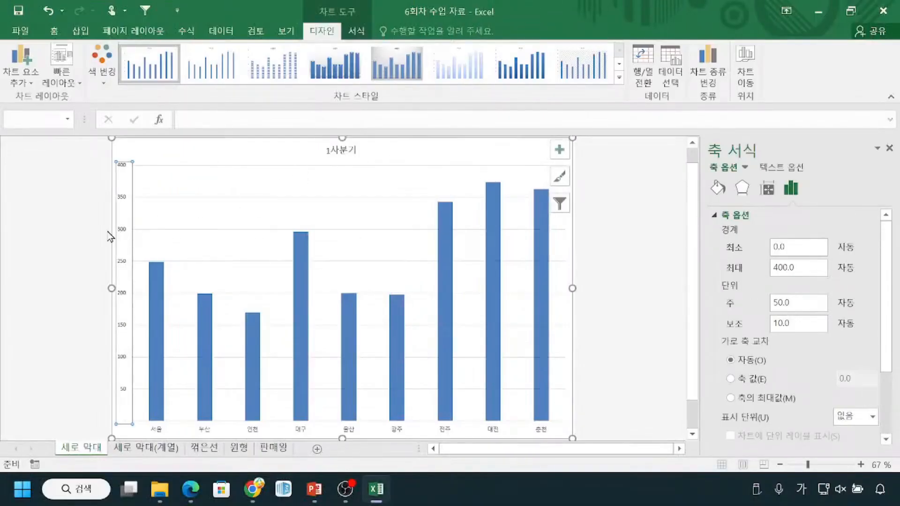
{"action": "key", "text": "ctrl"}
{"action": "key", "text": "ctrl"}
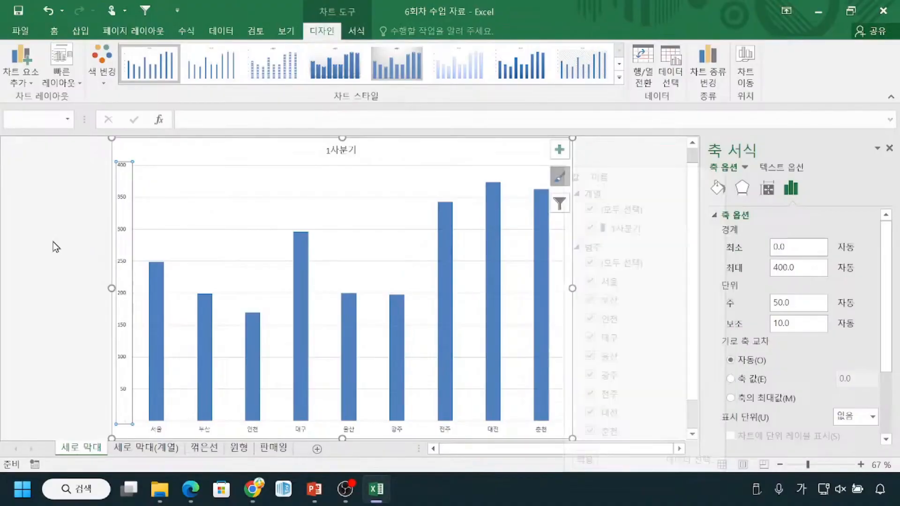
{"action": "key", "text": "ctrl+1"}
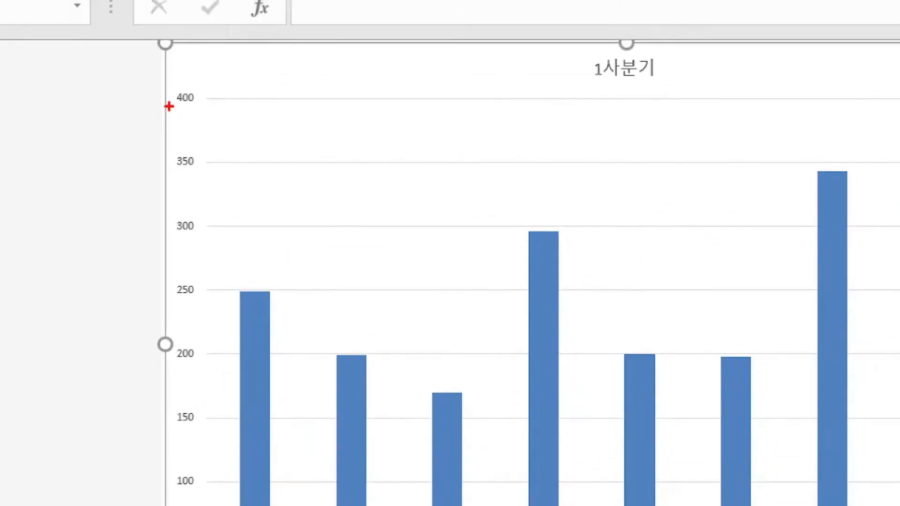
{"action": "left_click_drag", "start_coordinate": [113, 169], "coordinate": [127, 171]}
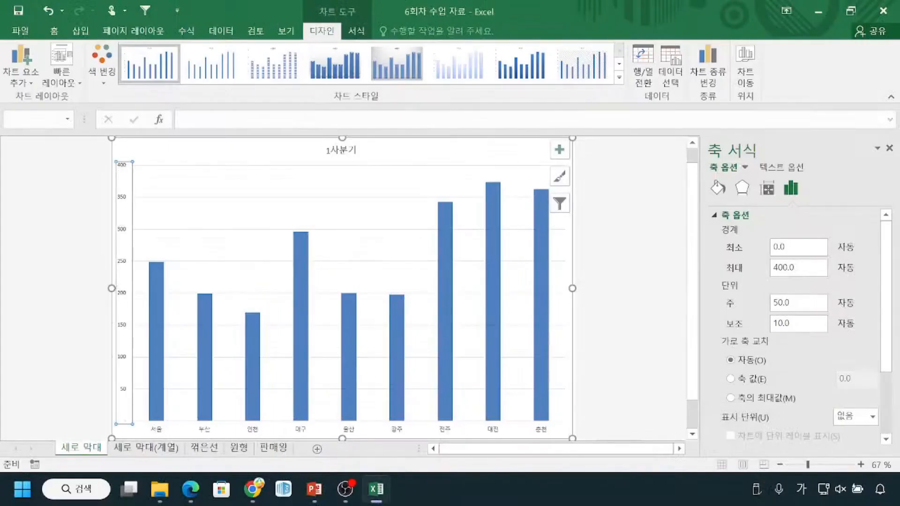
{"action": "left_click_drag", "start_coordinate": [118, 409], "coordinate": [151, 427]}
{"action": "mouse_move", "coordinate": [121, 159]}
{"action": "left_mouse_down"}
{"action": "mouse_move", "coordinate": [112, 167]}
{"action": "mouse_move", "coordinate": [132, 159]}
{"action": "left_mouse_up"}
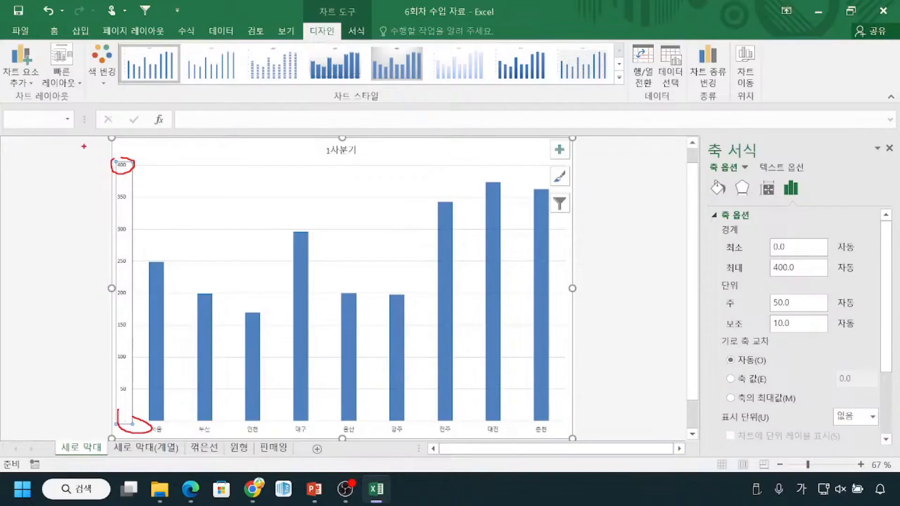
{"action": "mouse_move", "coordinate": [70, 142]}
{"action": "left_mouse_down"}
{"action": "mouse_move", "coordinate": [71, 165]}
{"action": "mouse_move", "coordinate": [71, 144]}
{"action": "mouse_move", "coordinate": [91, 154]}
{"action": "left_mouse_up"}
{"action": "mouse_move", "coordinate": [112, 289]}
{"action": "left_mouse_down"}
{"action": "mouse_move", "coordinate": [146, 380]}
{"action": "mouse_move", "coordinate": [174, 294]}
{"action": "left_mouse_up"}
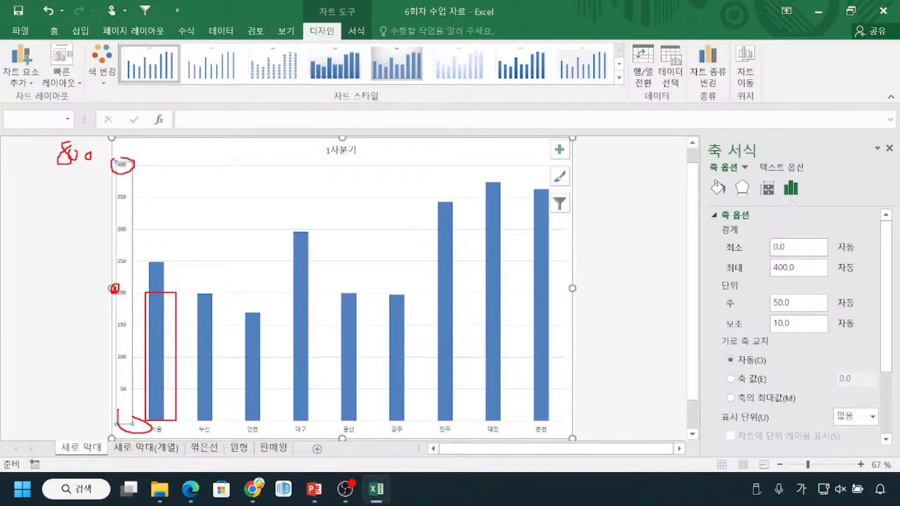
{"action": "mouse_move", "coordinate": [118, 154]}
{"action": "left_mouse_down"}
{"action": "mouse_move", "coordinate": [119, 184]}
{"action": "mouse_move", "coordinate": [118, 153]}
{"action": "mouse_move", "coordinate": [44, 141]}
{"action": "mouse_move", "coordinate": [88, 182]}
{"action": "mouse_move", "coordinate": [93, 149]}
{"action": "left_mouse_up"}
{"action": "left_click_drag", "start_coordinate": [197, 327], "coordinate": [231, 423]}
{"action": "left_click_drag", "start_coordinate": [242, 327], "coordinate": [275, 409]}
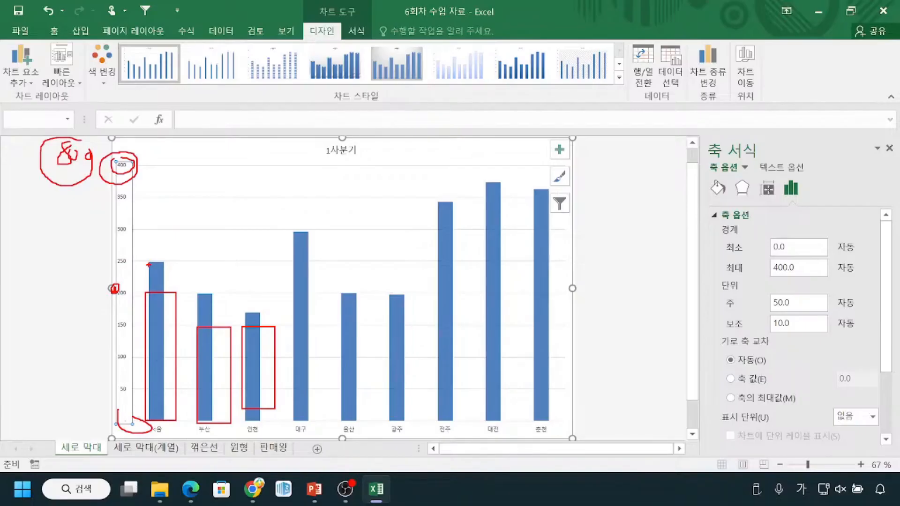
{"action": "mouse_move", "coordinate": [121, 157]}
{"action": "left_mouse_down"}
{"action": "mouse_move", "coordinate": [112, 155]}
{"action": "mouse_move", "coordinate": [108, 180]}
{"action": "mouse_move", "coordinate": [138, 167]}
{"action": "mouse_move", "coordinate": [118, 151]}
{"action": "mouse_move", "coordinate": [136, 176]}
{"action": "left_mouse_up"}
{"action": "left_click_drag", "start_coordinate": [17, 170], "coordinate": [87, 173]}
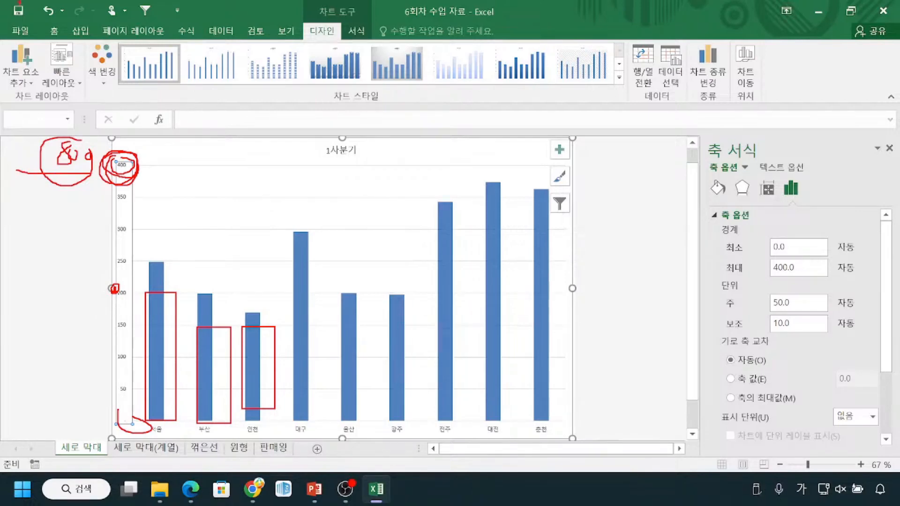
{"action": "left_click_drag", "start_coordinate": [142, 264], "coordinate": [166, 264]}
{"action": "left_click_drag", "start_coordinate": [288, 234], "coordinate": [300, 233]}
{"action": "key", "text": "Escape"}
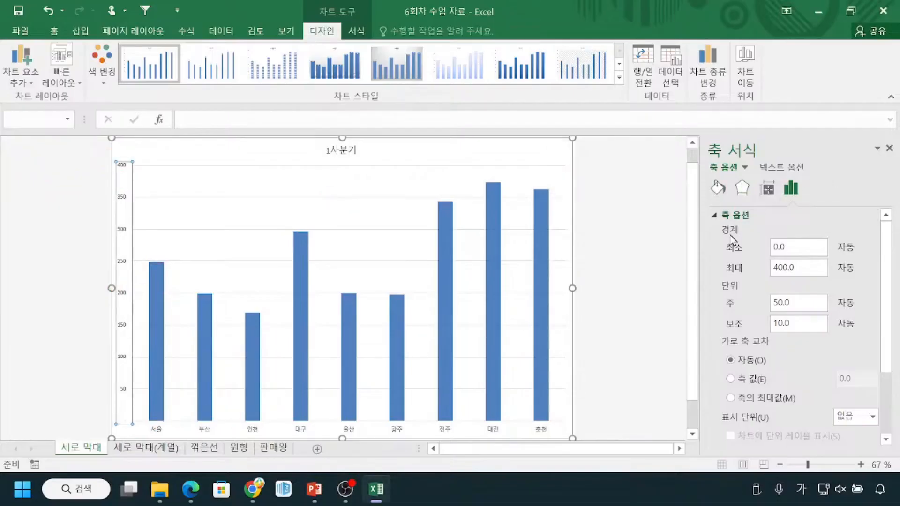
Set the vertical axis's maximum bound (최대) to 800.
{"action": "left_click", "coordinate": [811, 269]}
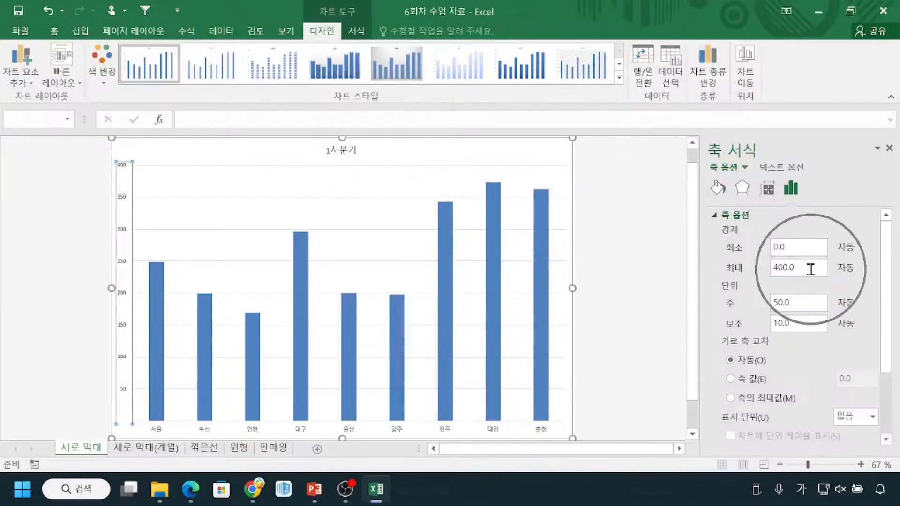
{"action": "key", "text": "BackSpace"}
{"action": "key", "text": "BackSpace"}
{"action": "key", "text": "BackSpace"}
{"action": "key", "text": "BackSpace"}
{"action": "key", "text": "BackSpace"}
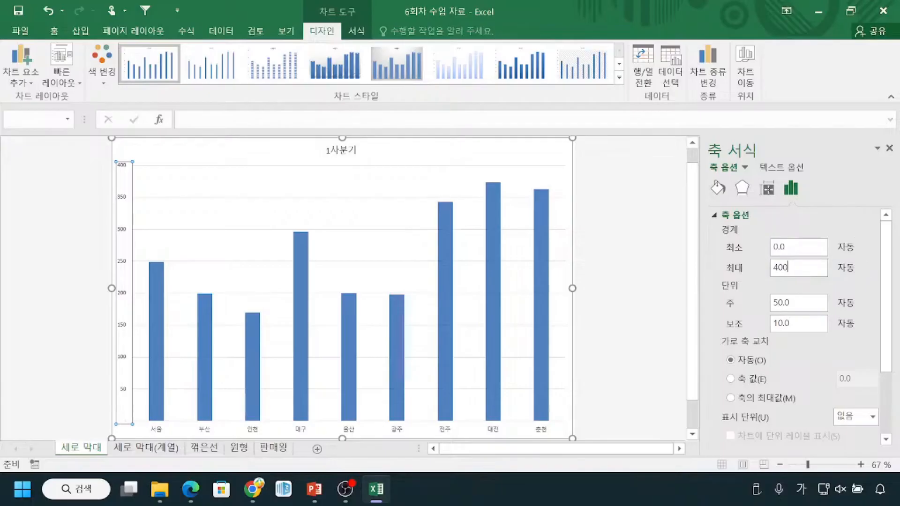
{"action": "type", "text": "800"}
{"action": "left_click", "coordinate": [807, 267]}
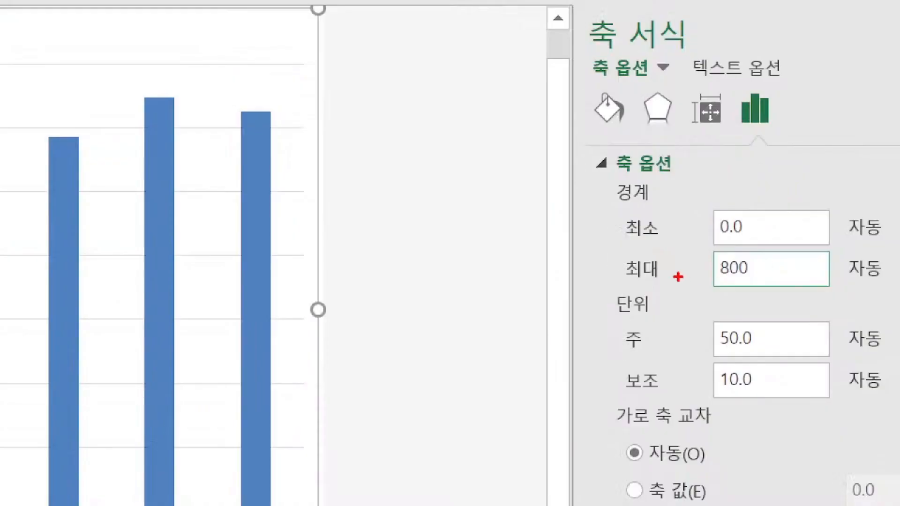
{"action": "left_click_drag", "start_coordinate": [623, 288], "coordinate": [756, 289]}
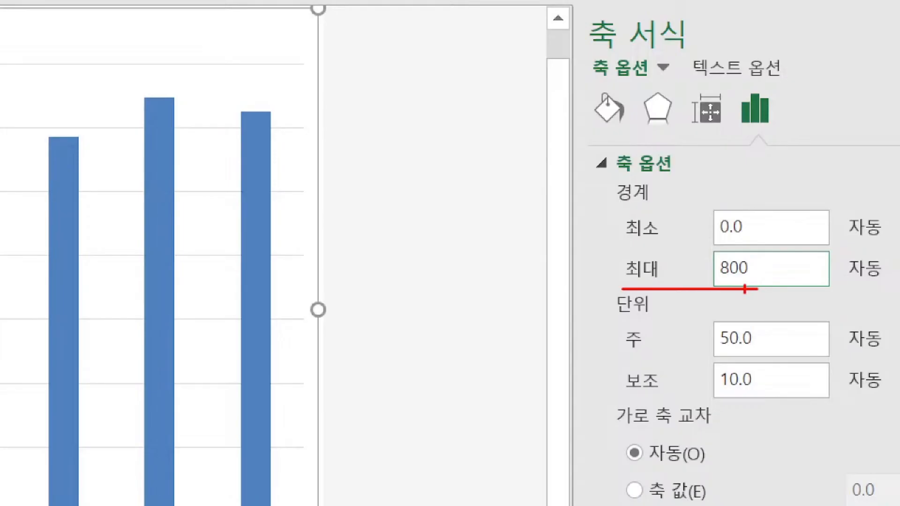
{"action": "key", "text": "Escape"}
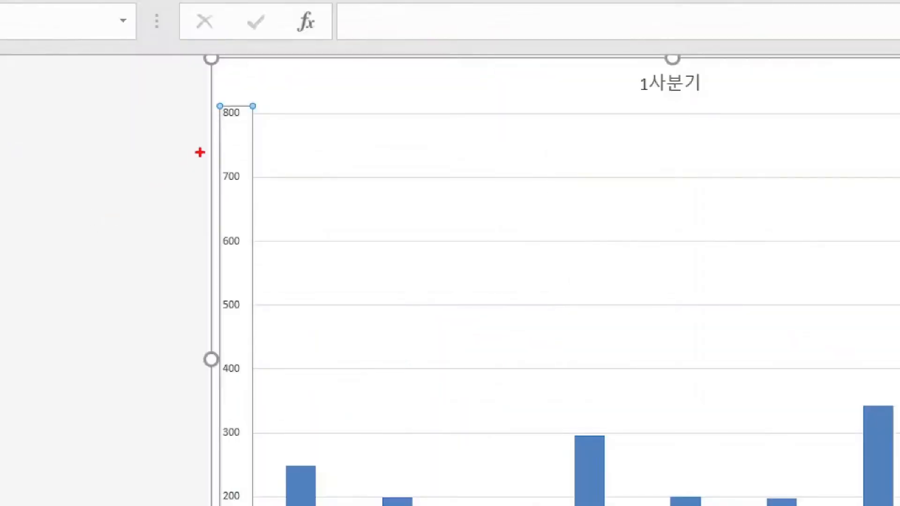
{"action": "left_click_drag", "start_coordinate": [111, 153], "coordinate": [124, 174]}
{"action": "left_click_drag", "start_coordinate": [236, 132], "coordinate": [259, 136]}
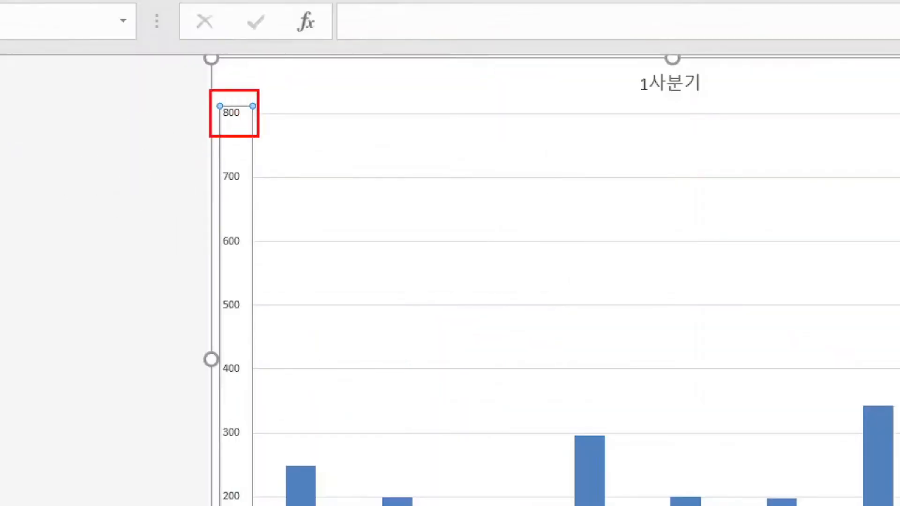
{"action": "key", "text": "Escape"}
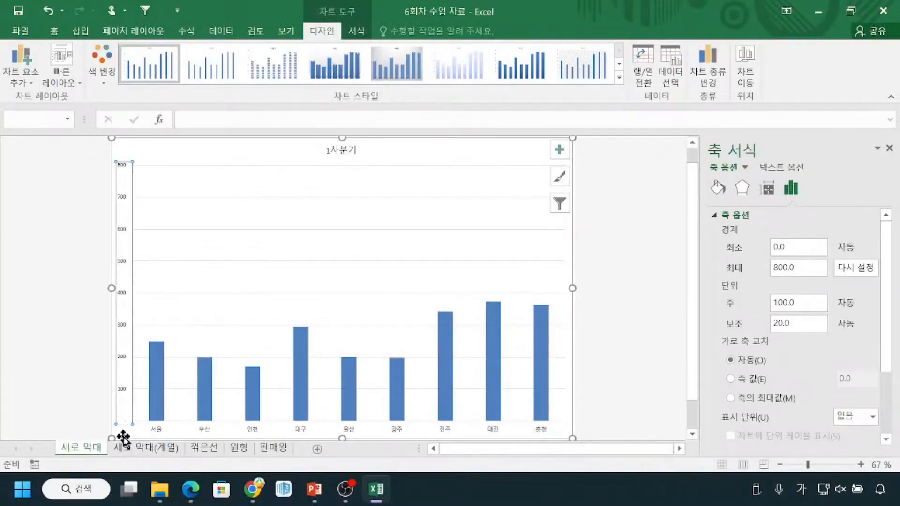
{"action": "key", "text": "ctrl+2"}
{"action": "mouse_move", "coordinate": [154, 338]}
{"action": "left_mouse_down"}
{"action": "mouse_move", "coordinate": [210, 352]}
{"action": "mouse_move", "coordinate": [439, 303]}
{"action": "mouse_move", "coordinate": [538, 303]}
{"action": "left_mouse_up"}
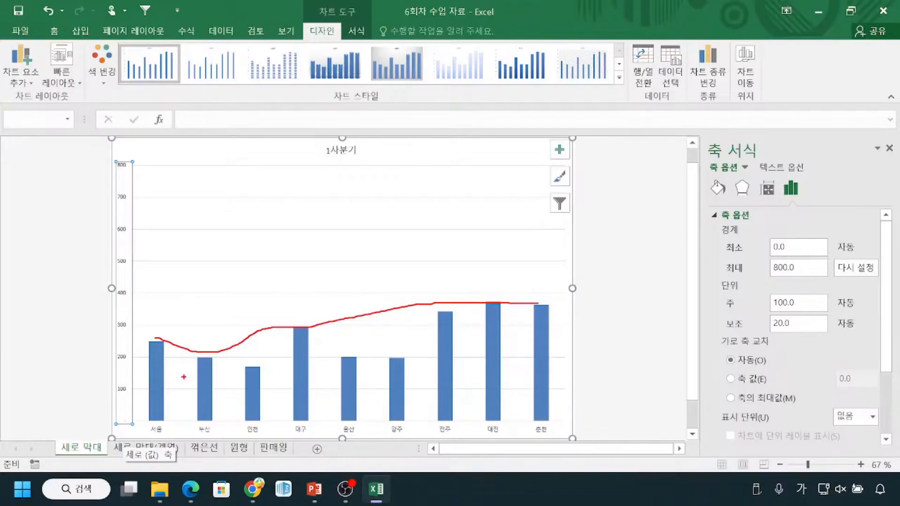
{"action": "mouse_move", "coordinate": [149, 345]}
{"action": "left_mouse_down"}
{"action": "mouse_move", "coordinate": [151, 236]}
{"action": "mouse_move", "coordinate": [179, 215]}
{"action": "mouse_move", "coordinate": [158, 302]}
{"action": "mouse_move", "coordinate": [160, 356]}
{"action": "left_mouse_up"}
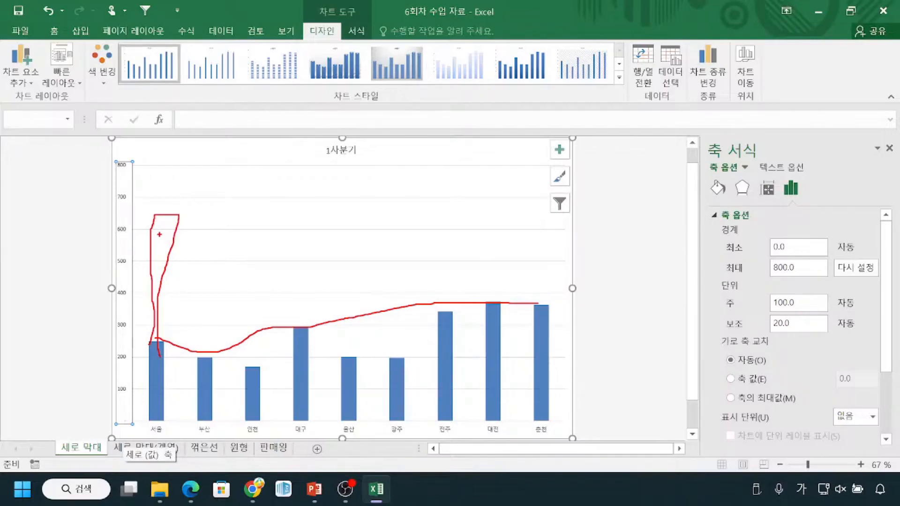
{"action": "key", "text": "Escape"}
{"action": "key", "text": "ctrl+2"}
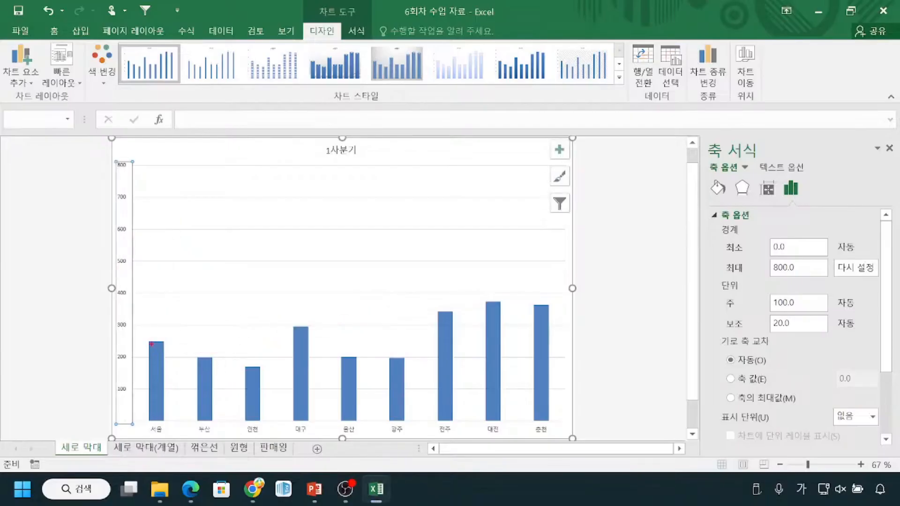
{"action": "mouse_move", "coordinate": [123, 338]}
{"action": "left_mouse_down"}
{"action": "mouse_move", "coordinate": [107, 358]}
{"action": "mouse_move", "coordinate": [131, 344]}
{"action": "mouse_move", "coordinate": [237, 342]}
{"action": "left_mouse_up"}
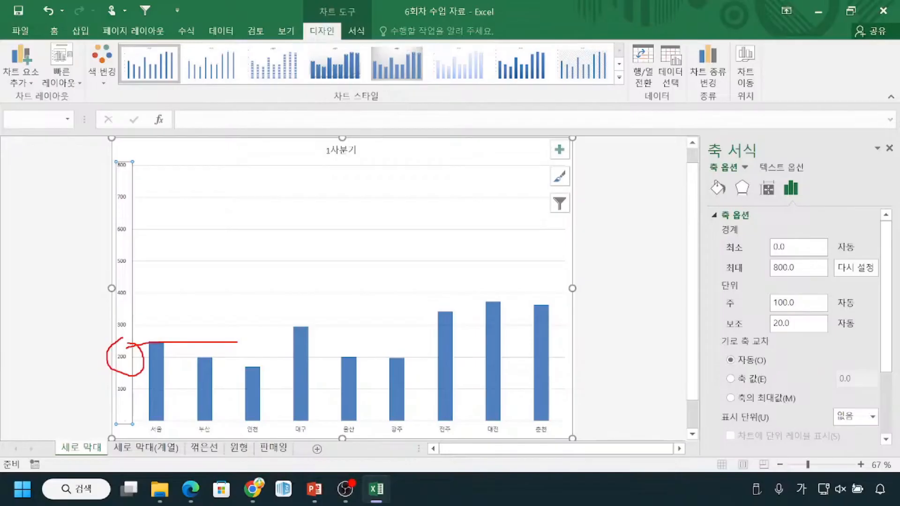
{"action": "left_click_drag", "start_coordinate": [147, 181], "coordinate": [177, 415]}
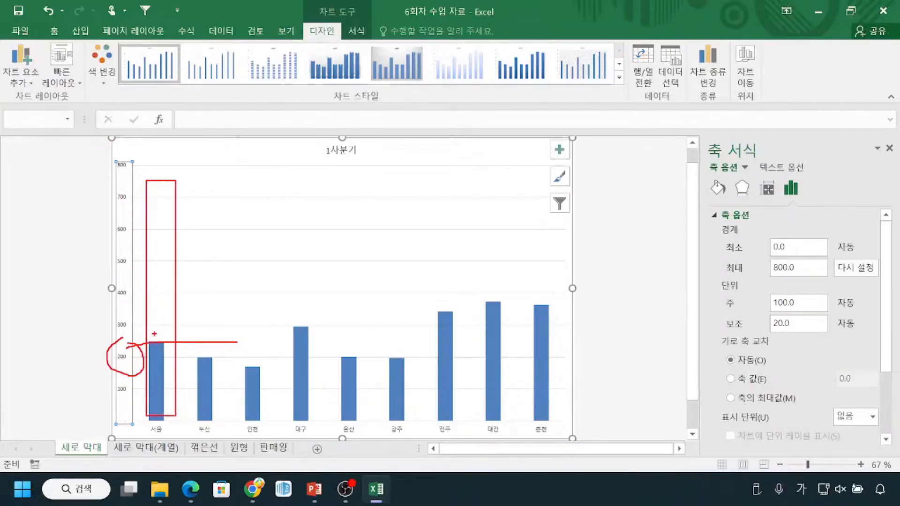
{"action": "mouse_move", "coordinate": [550, 304]}
{"action": "left_mouse_down"}
{"action": "mouse_move", "coordinate": [524, 289]}
{"action": "mouse_move", "coordinate": [414, 331]}
{"action": "mouse_move", "coordinate": [308, 328]}
{"action": "mouse_move", "coordinate": [197, 346]}
{"action": "left_mouse_up"}
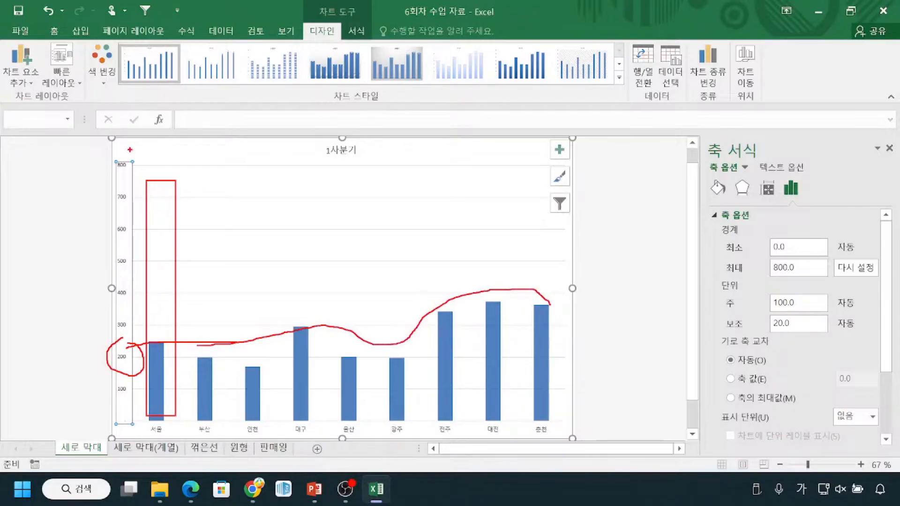
{"action": "mouse_move", "coordinate": [125, 159]}
{"action": "left_mouse_down"}
{"action": "mouse_move", "coordinate": [108, 163]}
{"action": "mouse_move", "coordinate": [131, 164]}
{"action": "left_mouse_up"}
{"action": "mouse_move", "coordinate": [98, 350]}
{"action": "left_mouse_down"}
{"action": "mouse_move", "coordinate": [124, 358]}
{"action": "mouse_move", "coordinate": [94, 361]}
{"action": "mouse_move", "coordinate": [119, 347]}
{"action": "mouse_move", "coordinate": [132, 353]}
{"action": "mouse_move", "coordinate": [206, 338]}
{"action": "left_mouse_up"}
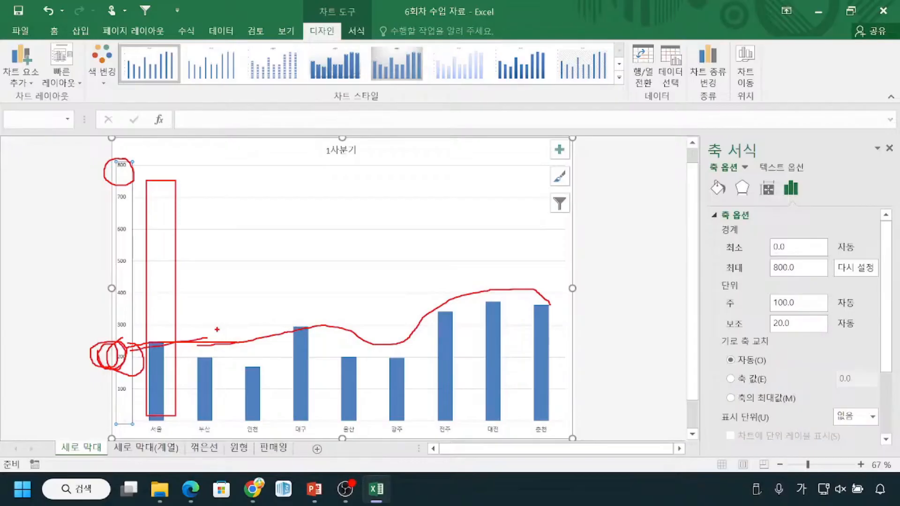
{"action": "key", "text": "Escape"}
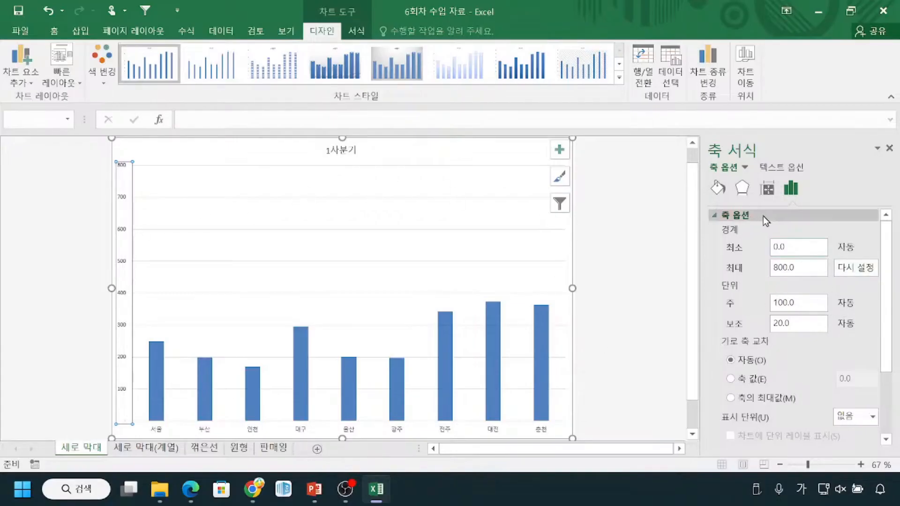
{"action": "key", "text": "ctrl"}
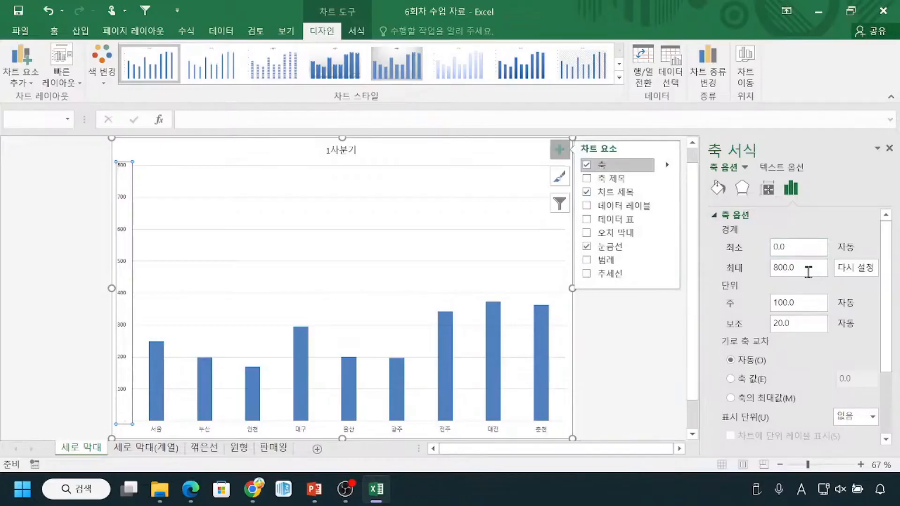
{"action": "key", "text": "ctrl"}
{"action": "key", "text": "ctrl"}
{"action": "key", "text": "Hangul"}
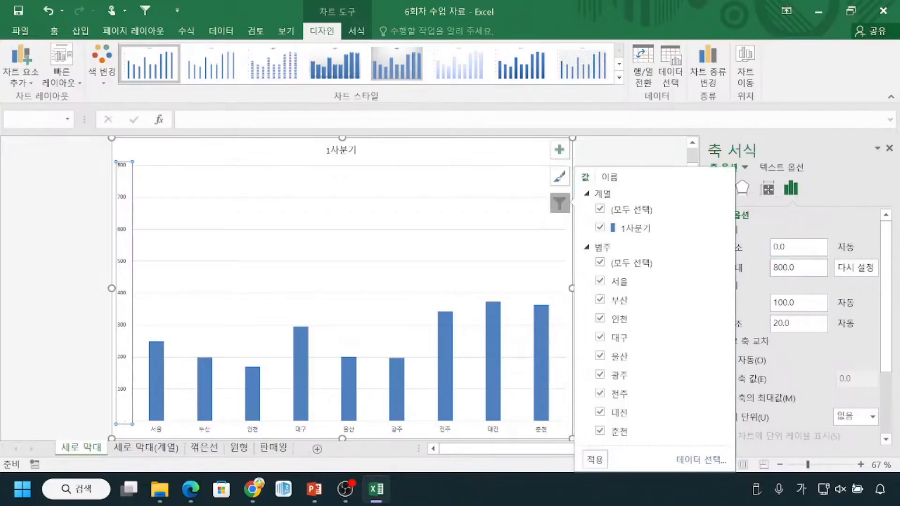
Set the vertical axis's maximum bound (최대) to 400.
{"action": "left_click", "coordinate": [823, 271]}
{"action": "key", "text": "BackSpace"}
{"action": "key", "text": "BackSpace"}
{"action": "key", "text": "BackSpace"}
{"action": "key", "text": "BackSpace"}
{"action": "key", "text": "BackSpace"}
{"action": "type", "text": "400"}
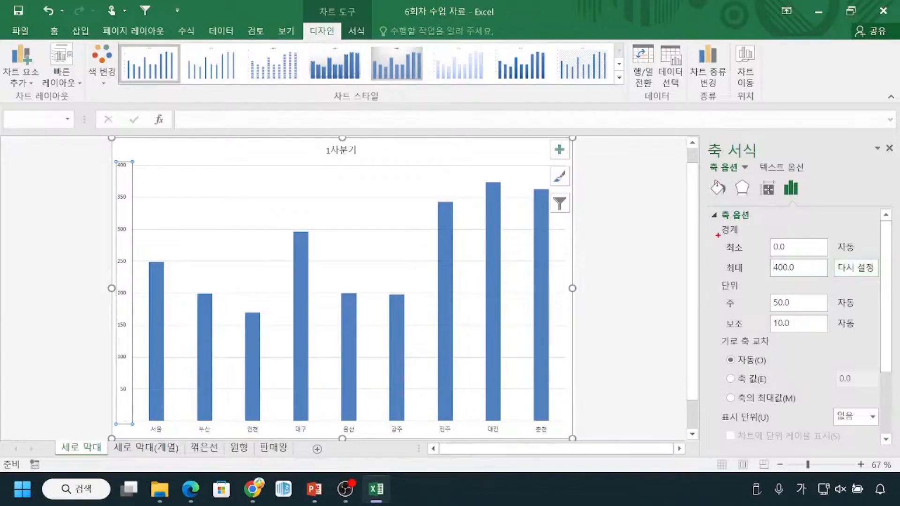
{"action": "left_click_drag", "start_coordinate": [723, 228], "coordinate": [718, 271]}
{"action": "mouse_move", "coordinate": [108, 156]}
{"action": "left_mouse_down"}
{"action": "mouse_move", "coordinate": [133, 235]}
{"action": "mouse_move", "coordinate": [143, 424]}
{"action": "left_mouse_up"}
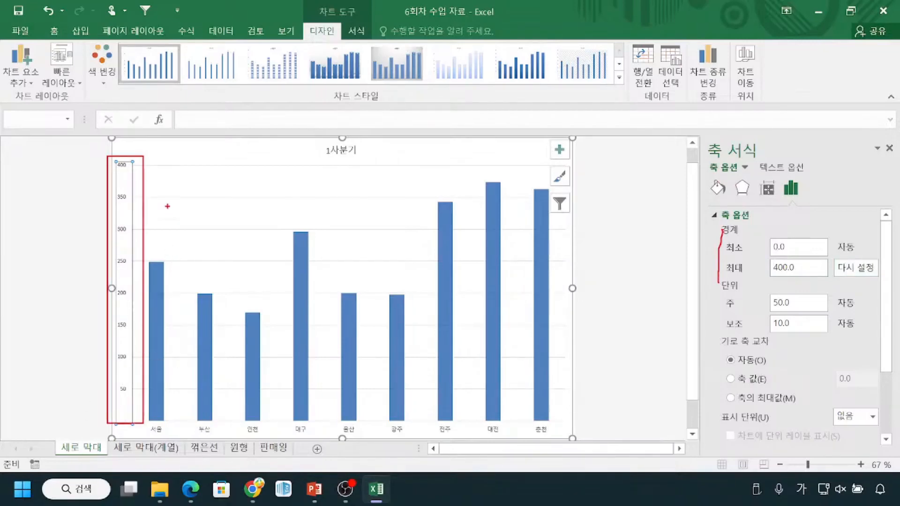
{"action": "mouse_move", "coordinate": [161, 191]}
{"action": "left_mouse_down"}
{"action": "mouse_move", "coordinate": [304, 152]}
{"action": "mouse_move", "coordinate": [679, 141]}
{"action": "left_mouse_up"}
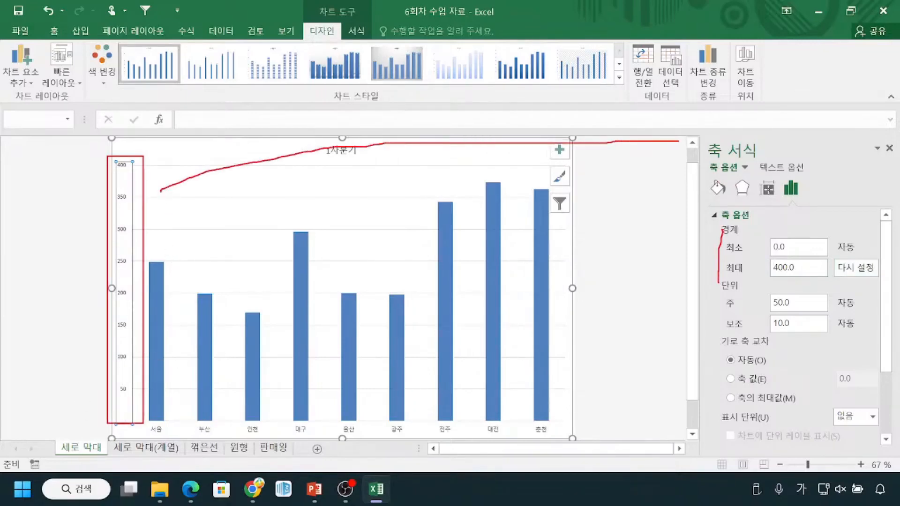
{"action": "mouse_move", "coordinate": [710, 208]}
{"action": "left_mouse_down"}
{"action": "mouse_move", "coordinate": [725, 223]}
{"action": "mouse_move", "coordinate": [761, 224]}
{"action": "left_mouse_up"}
{"action": "mouse_move", "coordinate": [728, 277]}
{"action": "left_mouse_down"}
{"action": "mouse_move", "coordinate": [745, 276]}
{"action": "mouse_move", "coordinate": [753, 258]}
{"action": "left_mouse_up"}
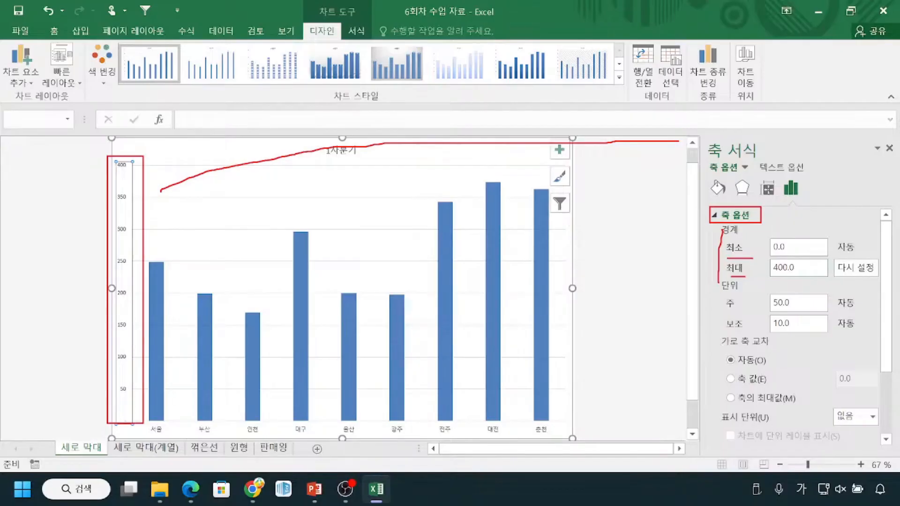
{"action": "key", "text": "Escape"}
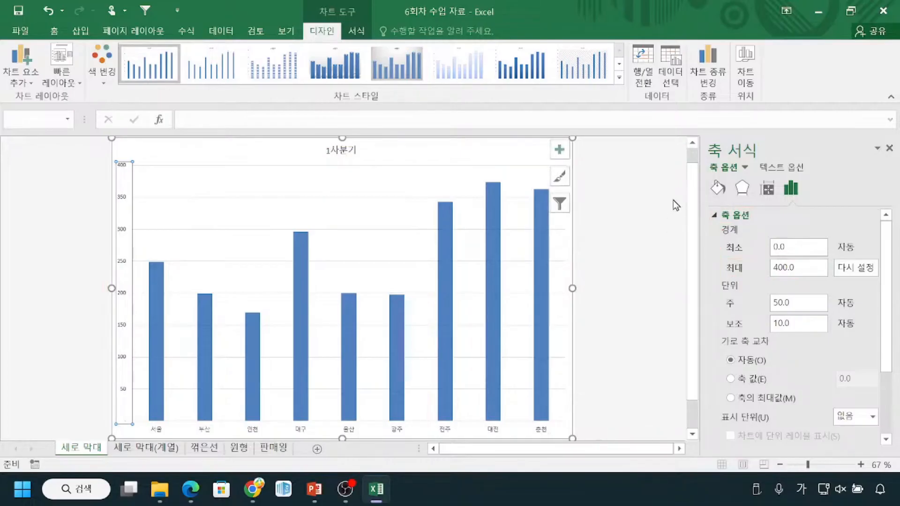
Close the vertical axis formatting options.
{"action": "key", "text": "ctrl"}
{"action": "key", "text": "ctrl"}
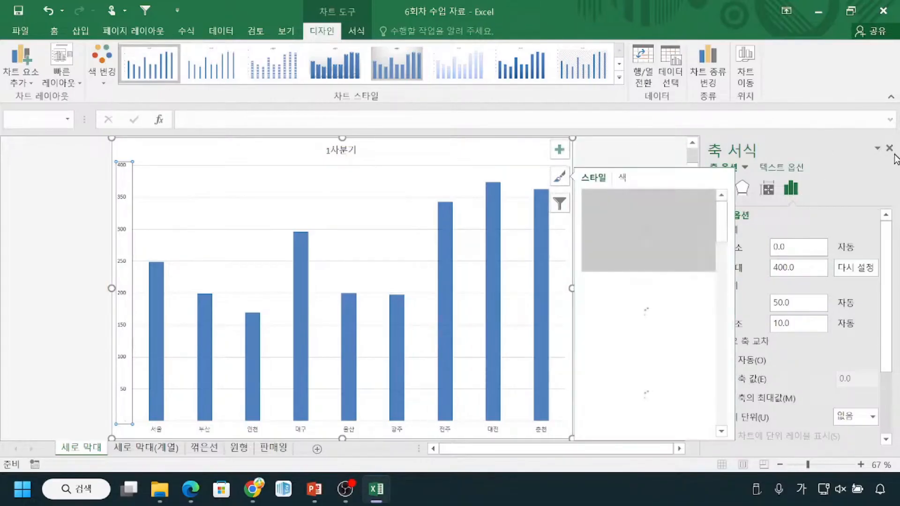
{"action": "scroll", "coordinate": [893, 300], "scroll_direction": "down", "scroll_amount": 2}
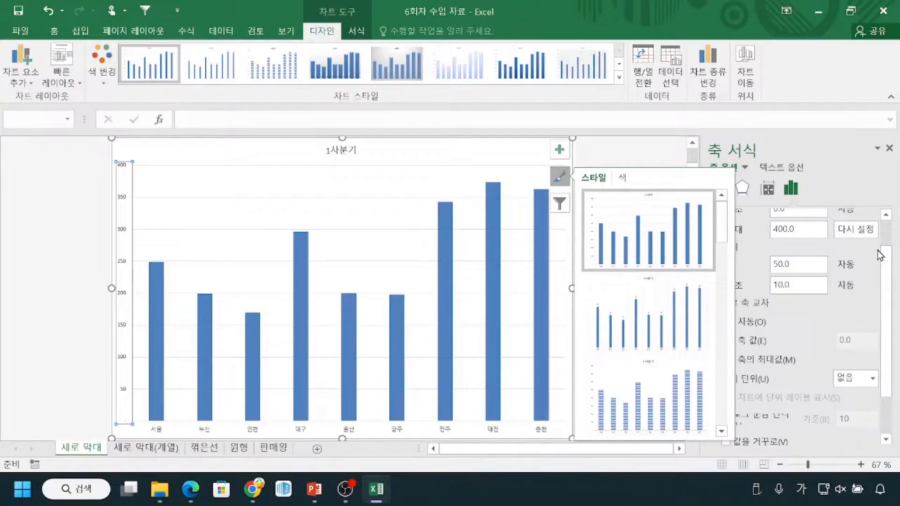
{"action": "left_click", "coordinate": [889, 148]}
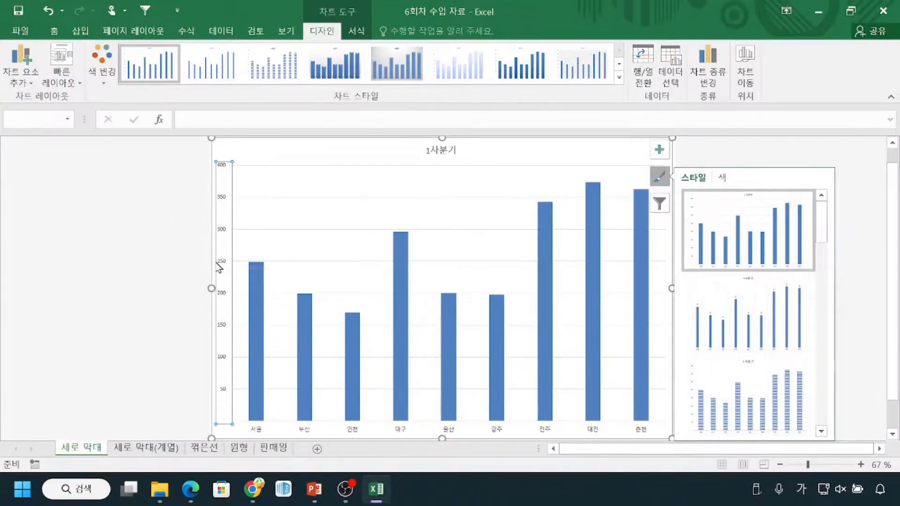
{"action": "left_click", "coordinate": [220, 267]}
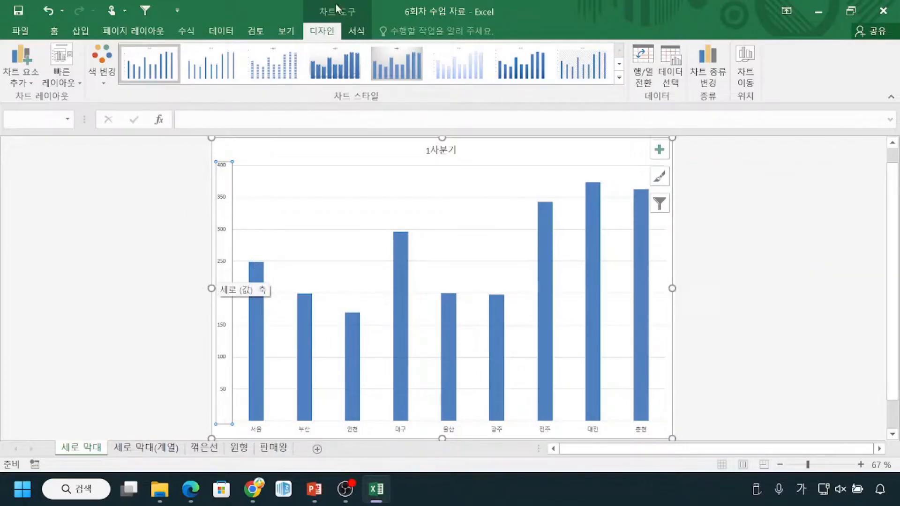
{"action": "left_click", "coordinate": [333, 37]}
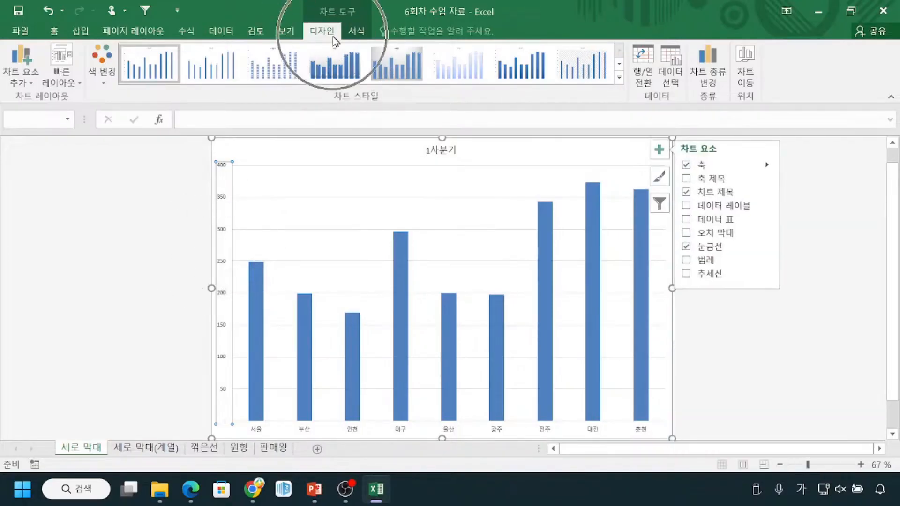
{"action": "left_click", "coordinate": [30, 82]}
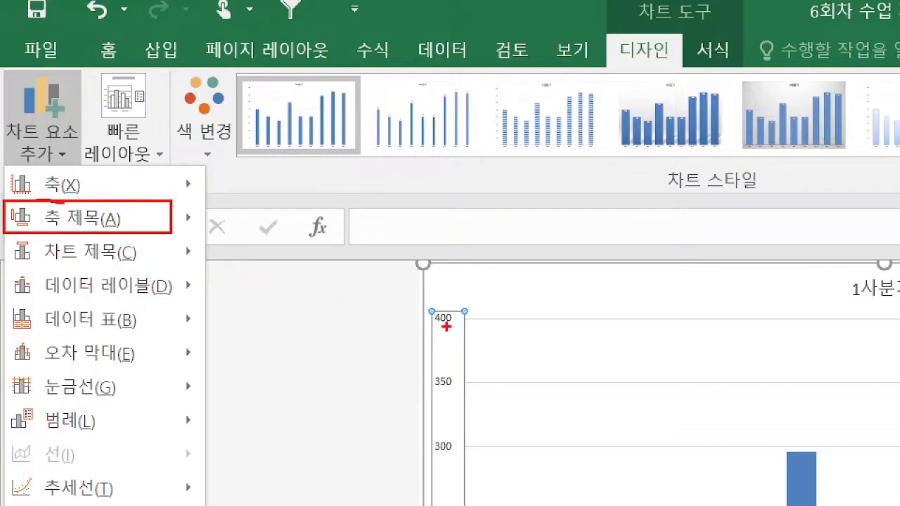
{"action": "key", "text": "Escape"}
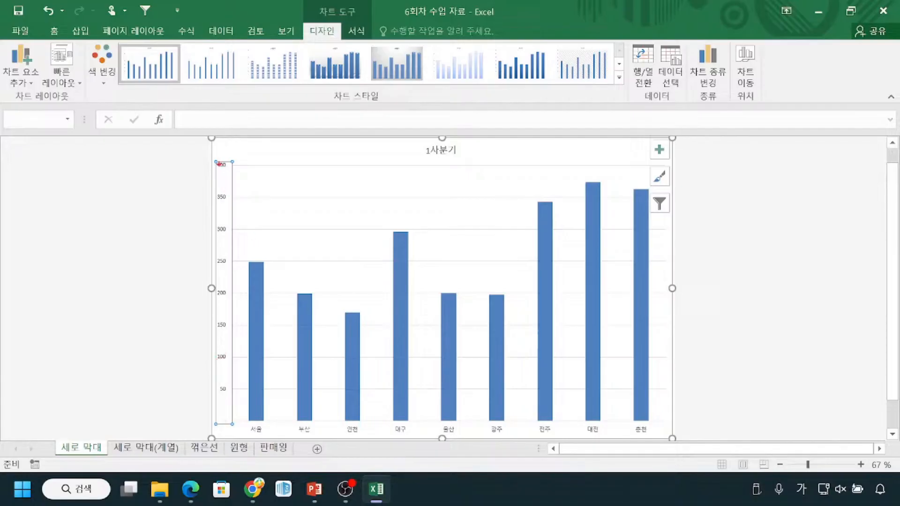
{"action": "left_click_drag", "start_coordinate": [219, 171], "coordinate": [223, 171]}
{"action": "left_click_drag", "start_coordinate": [215, 206], "coordinate": [223, 206]}
{"action": "left_click_drag", "start_coordinate": [225, 238], "coordinate": [232, 238]}
{"action": "left_click_drag", "start_coordinate": [188, 217], "coordinate": [187, 297]}
{"action": "left_click_drag", "start_coordinate": [186, 218], "coordinate": [210, 306]}
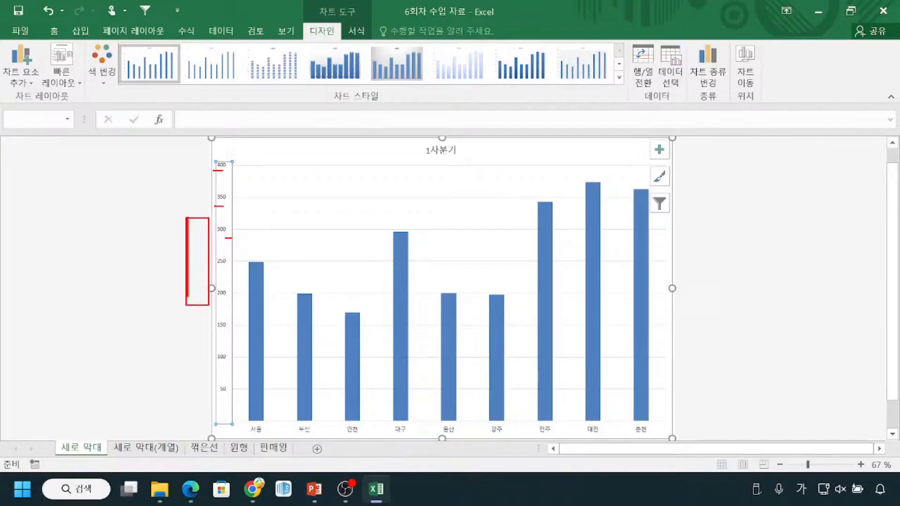
{"action": "left_click_drag", "start_coordinate": [251, 434], "coordinate": [265, 435]}
{"action": "left_click_drag", "start_coordinate": [638, 434], "coordinate": [648, 434]}
{"action": "mouse_move", "coordinate": [388, 437]}
{"action": "left_mouse_down"}
{"action": "mouse_move", "coordinate": [398, 454]}
{"action": "mouse_move", "coordinate": [495, 457]}
{"action": "left_mouse_up"}
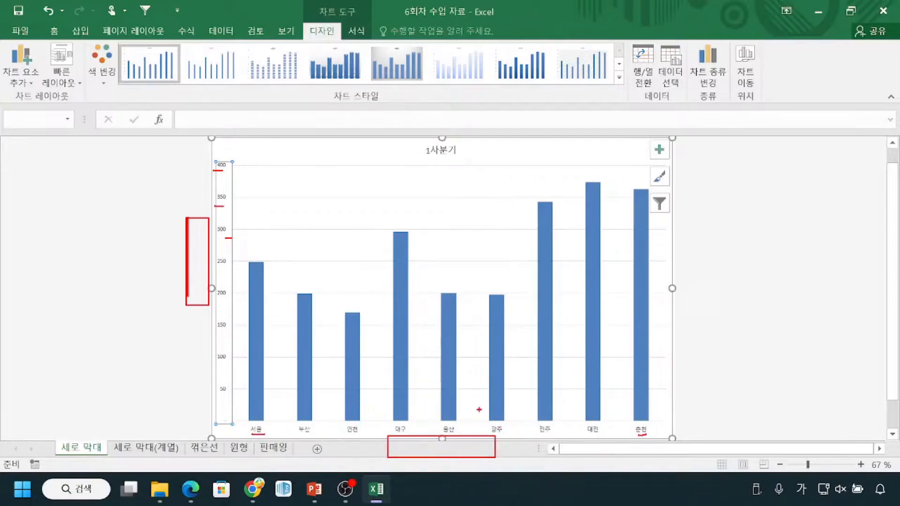
{"action": "key", "text": "Escape"}
Add a primary vertical axis title (기본 세로) to the 1사분기 column chart.
{"action": "key", "text": "ctrl"}
{"action": "left_click", "coordinate": [24, 83]}
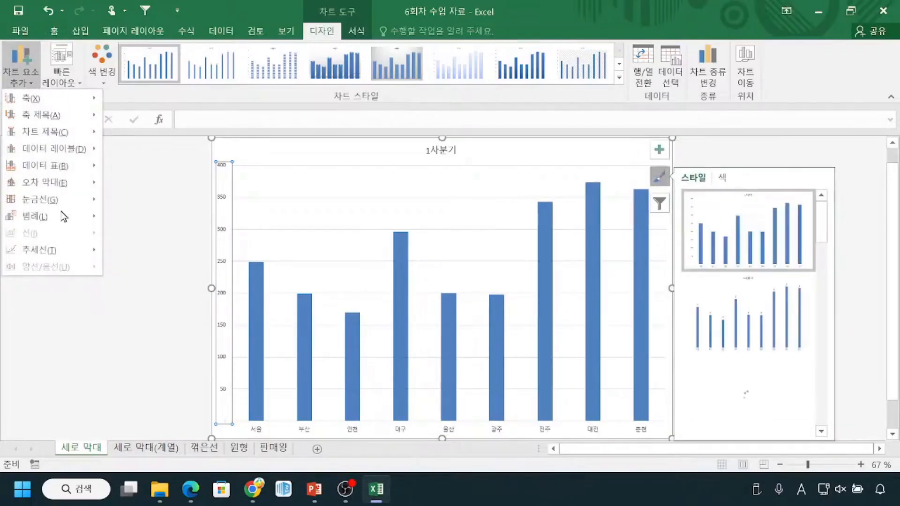
{"action": "key", "text": "ctrl"}
{"action": "mouse_move", "coordinate": [65, 117]}
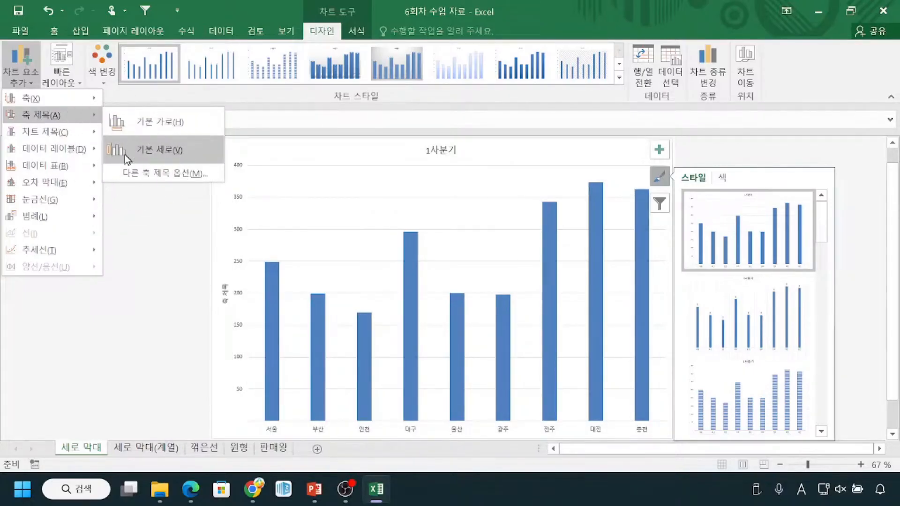
{"action": "key", "text": "ctrl"}
{"action": "key", "text": "ctrl"}
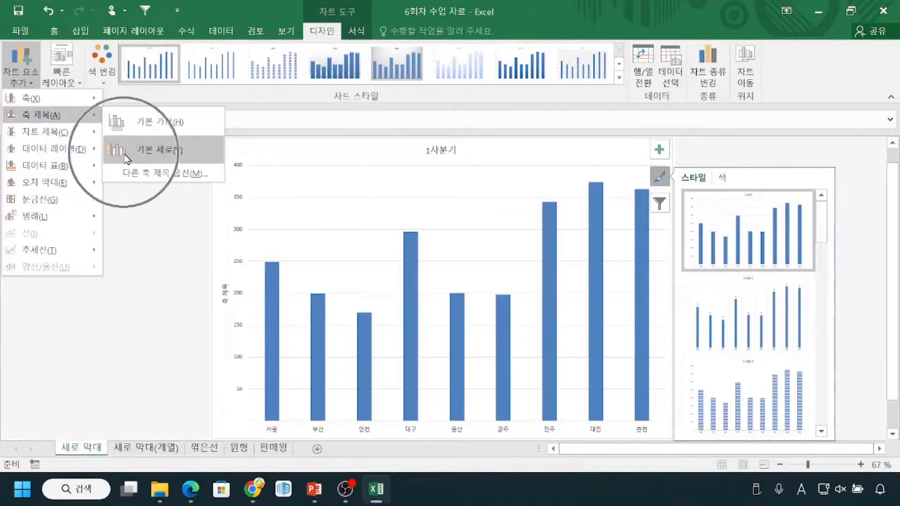
{"action": "left_click", "coordinate": [125, 151]}
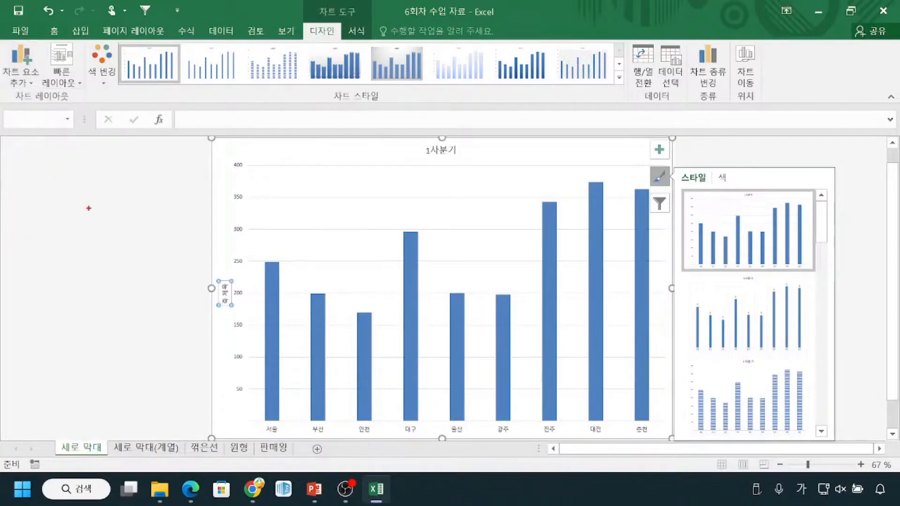
{"action": "left_click_drag", "start_coordinate": [237, 155], "coordinate": [245, 208]}
{"action": "left_click_drag", "start_coordinate": [210, 265], "coordinate": [238, 317]}
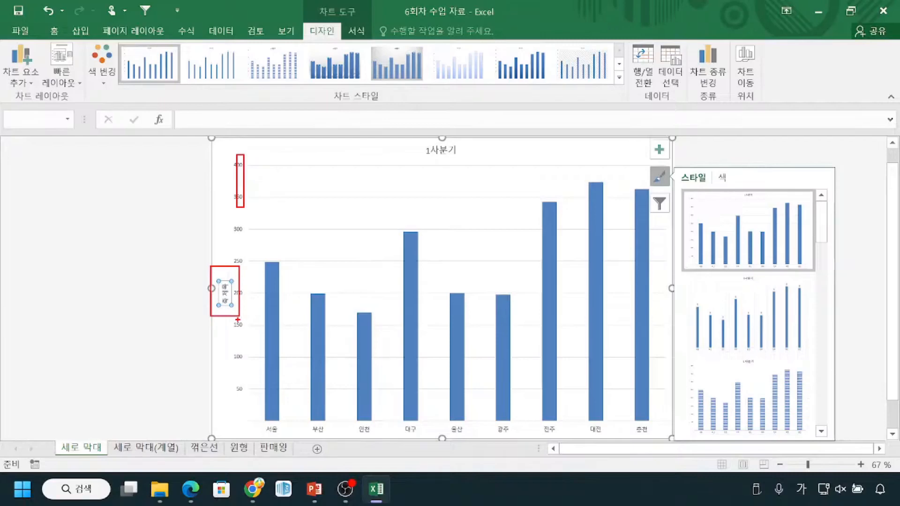
{"action": "key", "text": "Escape"}
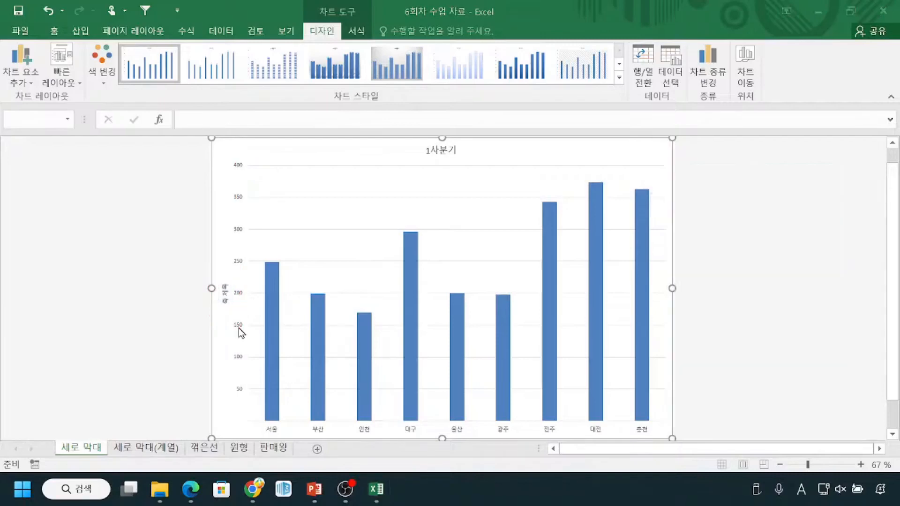
{"action": "key", "text": "alt+Tab"}
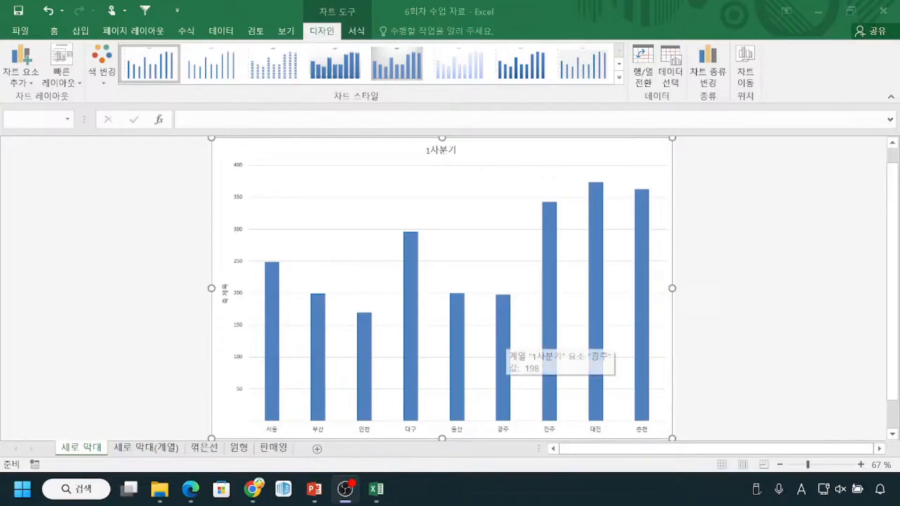
{"action": "mouse_move", "coordinate": [416, 435]}
{"action": "left_mouse_down"}
{"action": "mouse_move", "coordinate": [457, 449]}
{"action": "mouse_move", "coordinate": [485, 443]}
{"action": "mouse_move", "coordinate": [501, 457]}
{"action": "left_mouse_up"}
{"action": "left_click_drag", "start_coordinate": [508, 439], "coordinate": [535, 450]}
{"action": "left_click_drag", "start_coordinate": [522, 455], "coordinate": [540, 467]}
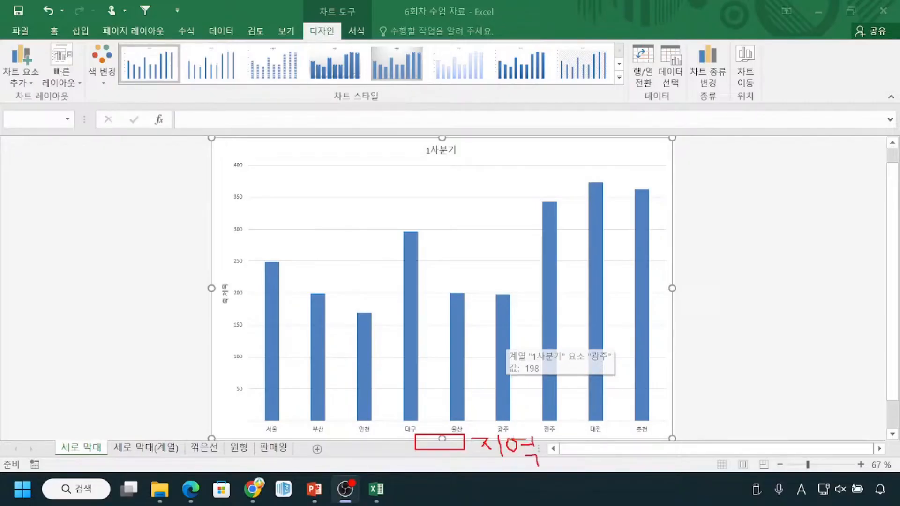
{"action": "left_click_drag", "start_coordinate": [266, 432], "coordinate": [339, 433]}
{"action": "left_click_drag", "start_coordinate": [481, 435], "coordinate": [459, 473]}
{"action": "key", "text": "ctrl+z"}
{"action": "left_click_drag", "start_coordinate": [428, 432], "coordinate": [511, 457]}
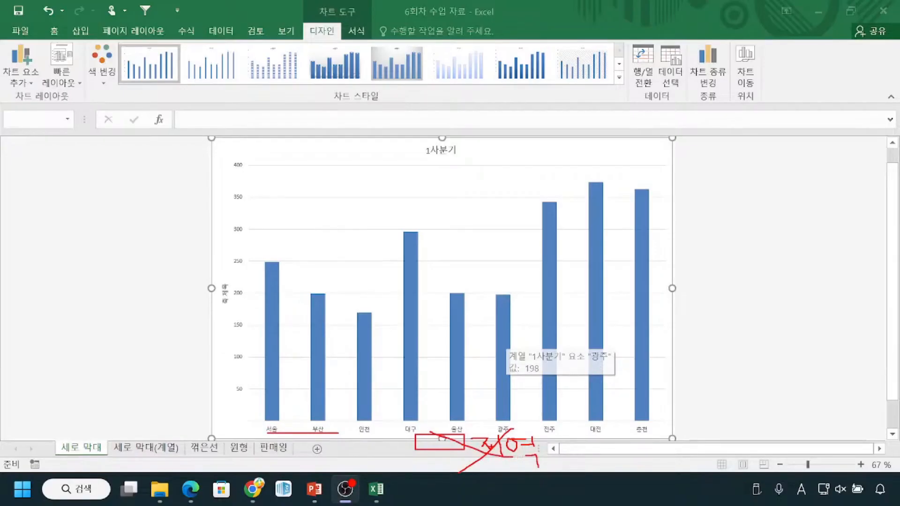
{"action": "key", "text": "Escape"}
{"action": "key", "text": "ctrl+2"}
{"action": "left_click_drag", "start_coordinate": [213, 276], "coordinate": [230, 319]}
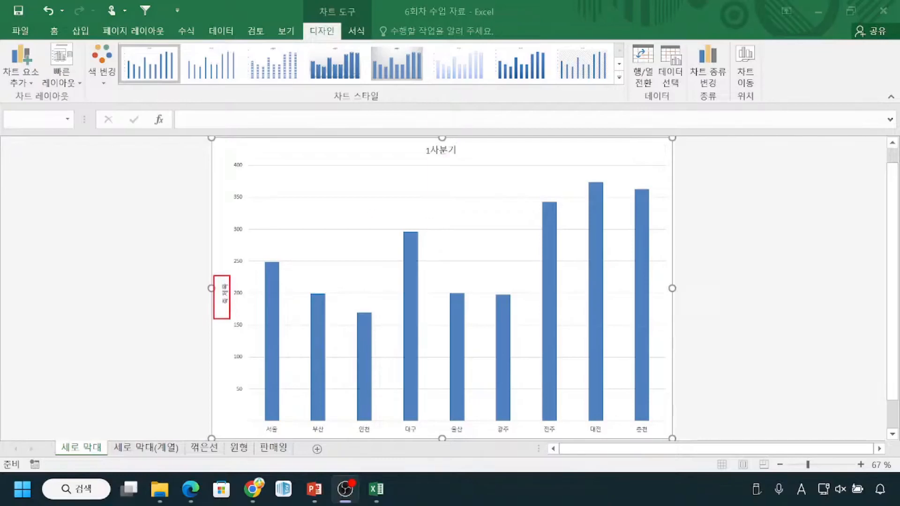
{"action": "mouse_move", "coordinate": [387, 145]}
{"action": "left_mouse_down"}
{"action": "mouse_move", "coordinate": [406, 169]}
{"action": "mouse_move", "coordinate": [572, 158]}
{"action": "left_mouse_up"}
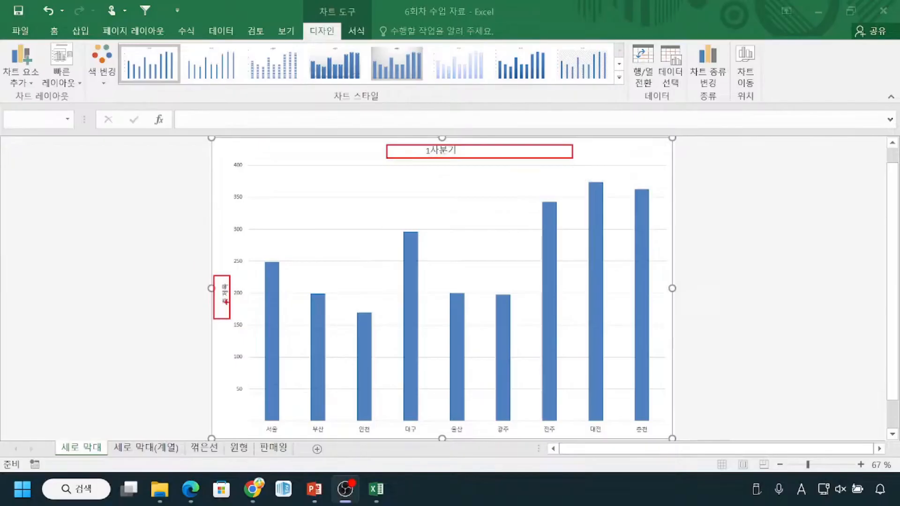
{"action": "key", "text": "Escape"}
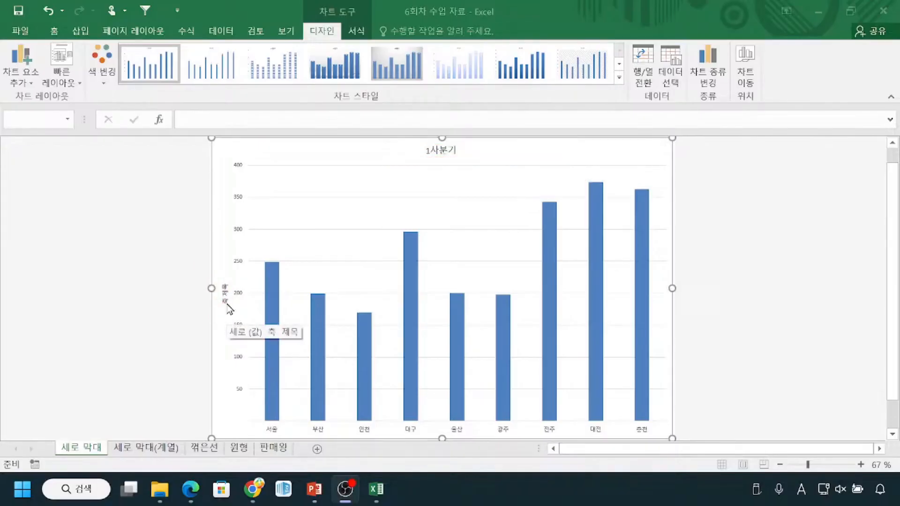
Open the vertical axis title's formatting options (축 제목 서식) to look at them, and close them again.
{"action": "left_click", "coordinate": [863, 468]}
{"action": "left_click", "coordinate": [861, 464]}
{"action": "left_click", "coordinate": [861, 465]}
{"action": "left_click", "coordinate": [861, 464]}
{"action": "left_click", "coordinate": [861, 464]}
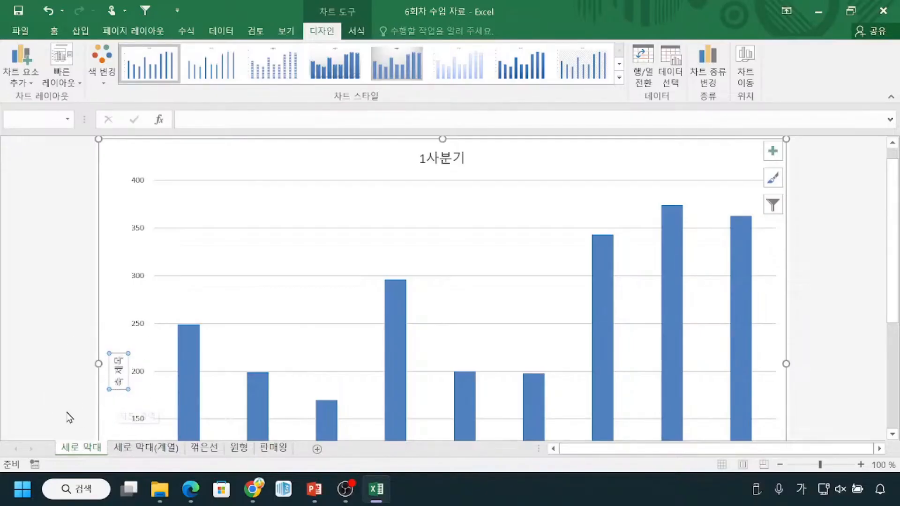
{"action": "key", "text": "ctrl+1"}
{"action": "left_click", "coordinate": [18, 392]}
{"action": "mouse_move", "coordinate": [181, 303]}
{"action": "left_mouse_down"}
{"action": "mouse_move", "coordinate": [249, 315]}
{"action": "mouse_move", "coordinate": [255, 417]}
{"action": "left_mouse_up"}
{"action": "key", "text": "ctrl"}
{"action": "right_click", "coordinate": [117, 376]}
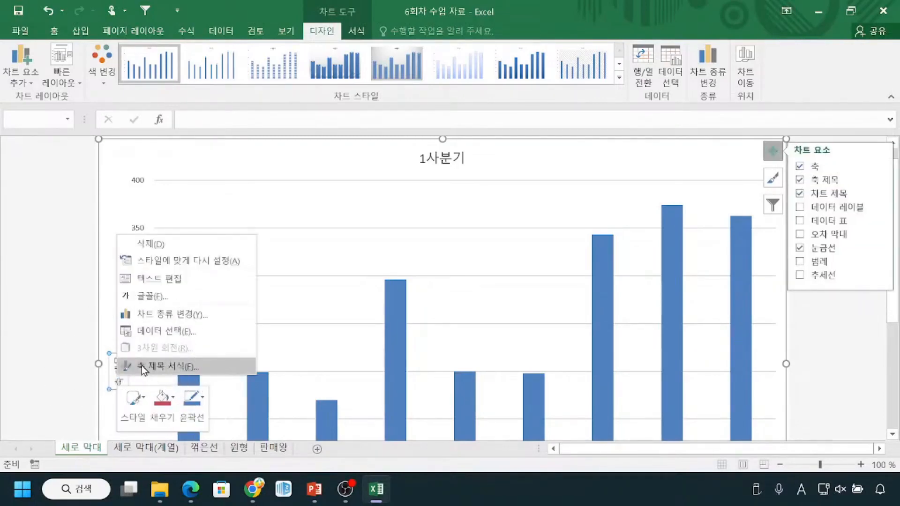
{"action": "key", "text": "ctrl"}
{"action": "key", "text": "ctrl"}
{"action": "key", "text": "ctrl"}
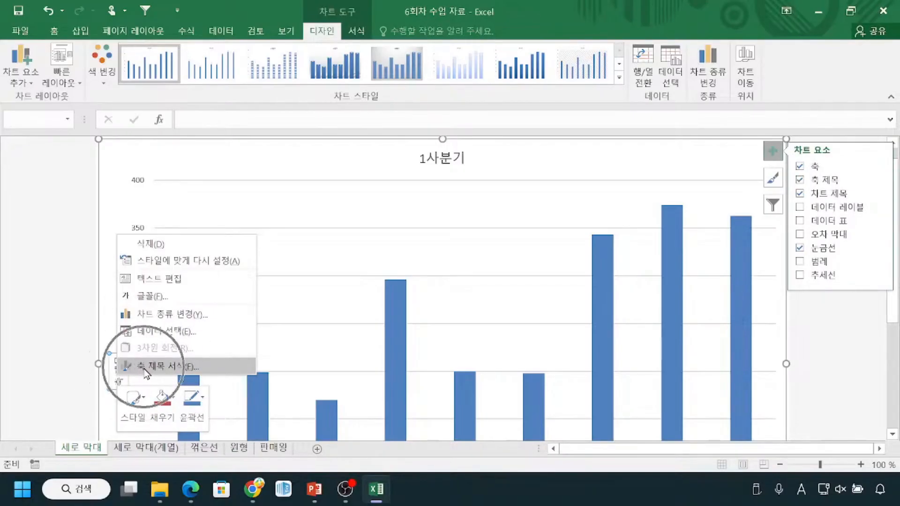
{"action": "key", "text": "ctrl"}
{"action": "left_click", "coordinate": [144, 370]}
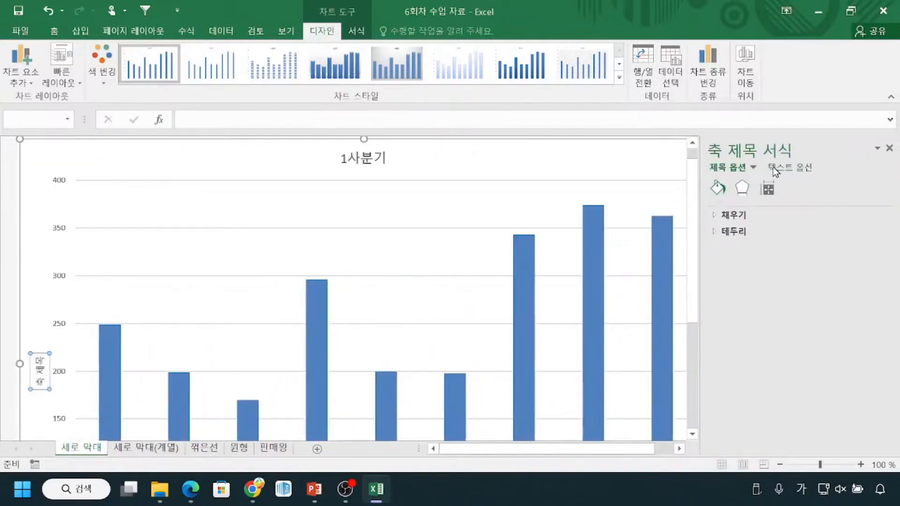
{"action": "key", "text": "ctrl"}
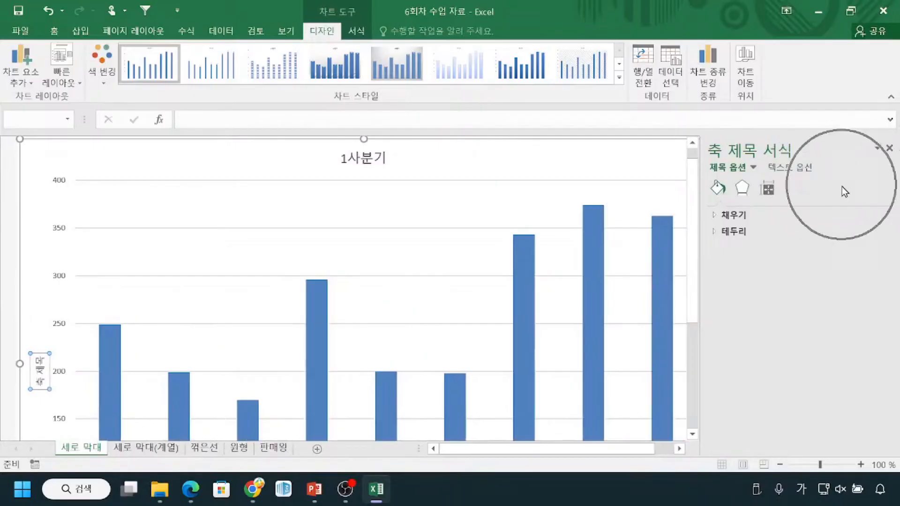
{"action": "key", "text": "ctrl"}
{"action": "key", "text": "ctrl"}
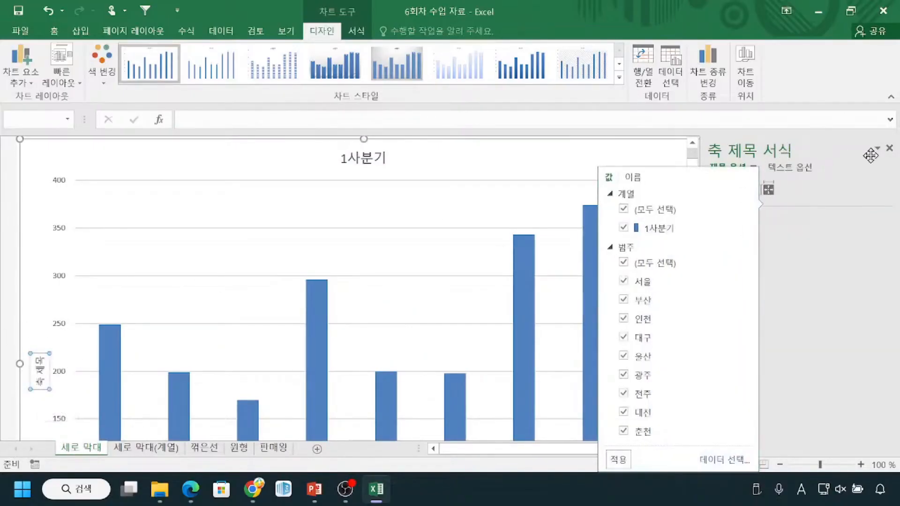
{"action": "key", "text": "ctrl+2"}
{"action": "left_click_drag", "start_coordinate": [871, 98], "coordinate": [884, 127]}
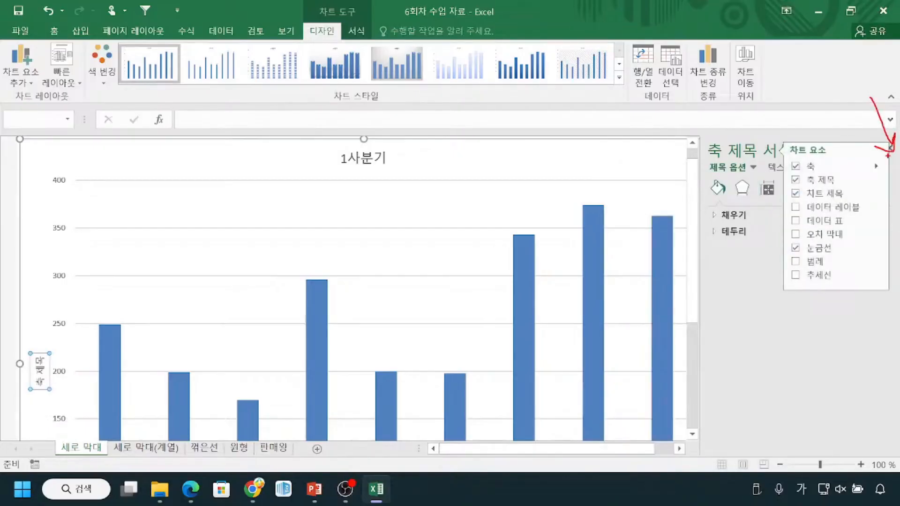
{"action": "key", "text": "Escape"}
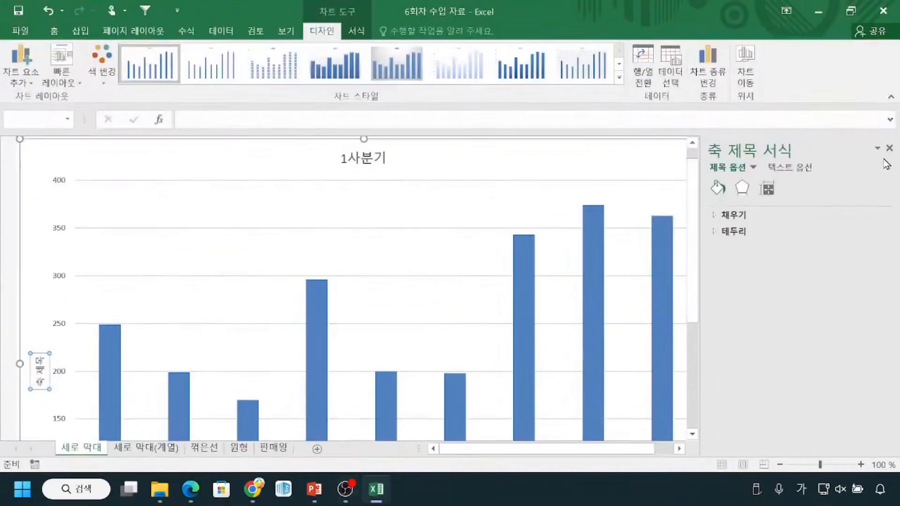
{"action": "left_click", "coordinate": [890, 148]}
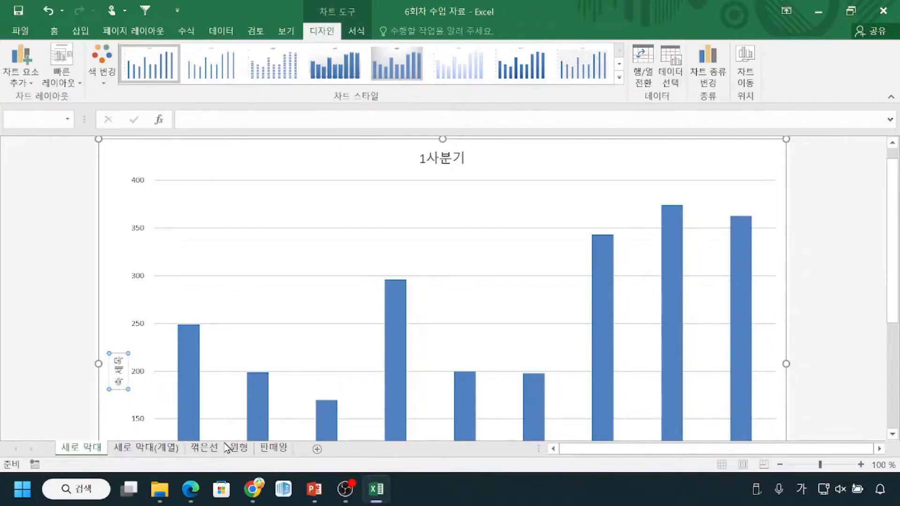
Replace the vertical axis title's placeholder text with "판매 개수".
{"action": "key", "text": "BackSpace"}
{"action": "key", "text": "Delete"}
{"action": "key", "text": "Delete"}
{"action": "key", "text": "BackSpace"}
{"action": "type", "text": "ㅋ"}
{"action": "type", "text": "매"}
{"action": "type", "text": " 개수"}
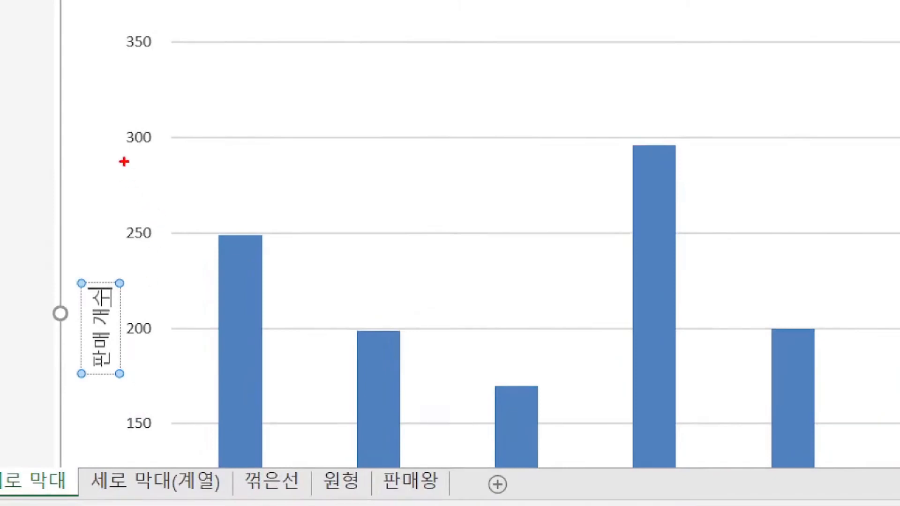
{"action": "left_click_drag", "start_coordinate": [120, 158], "coordinate": [151, 157]}
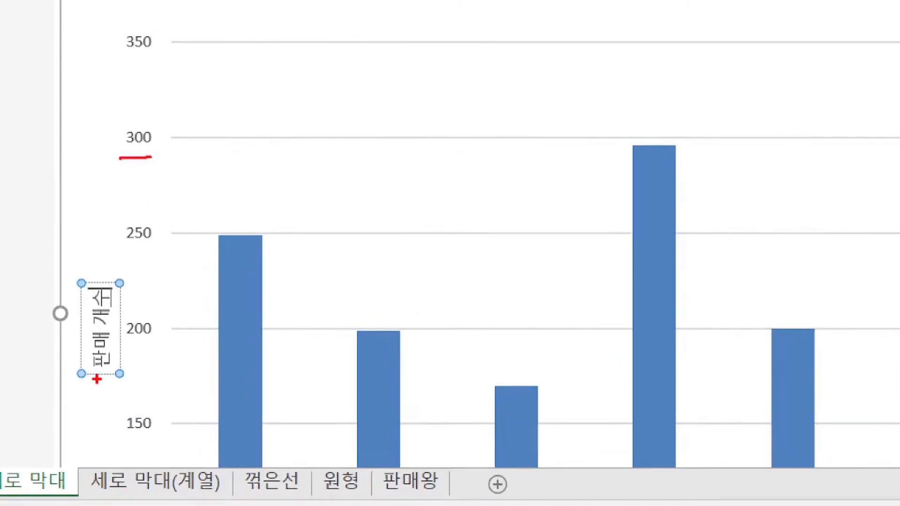
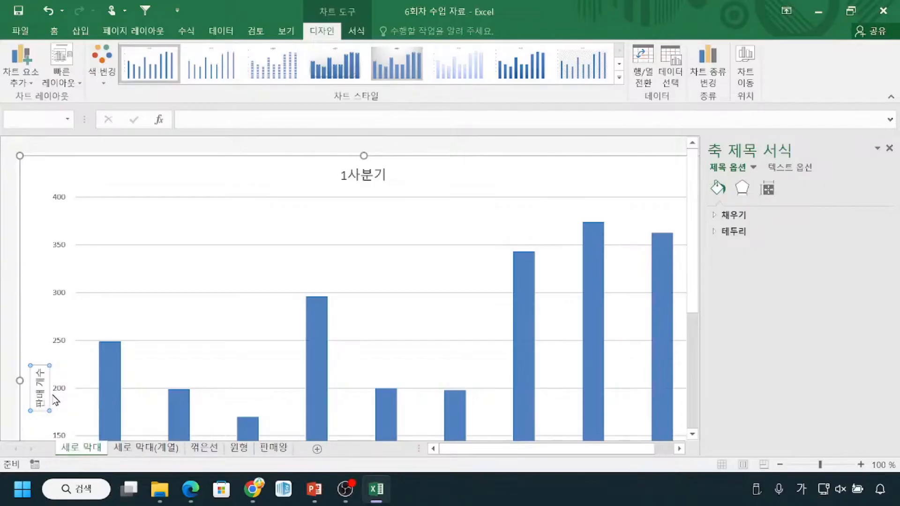
Apply a solid yellow fill (단색 채우기) to the 판매 개수 vertical axis title.
{"action": "left_click", "coordinate": [749, 218]}
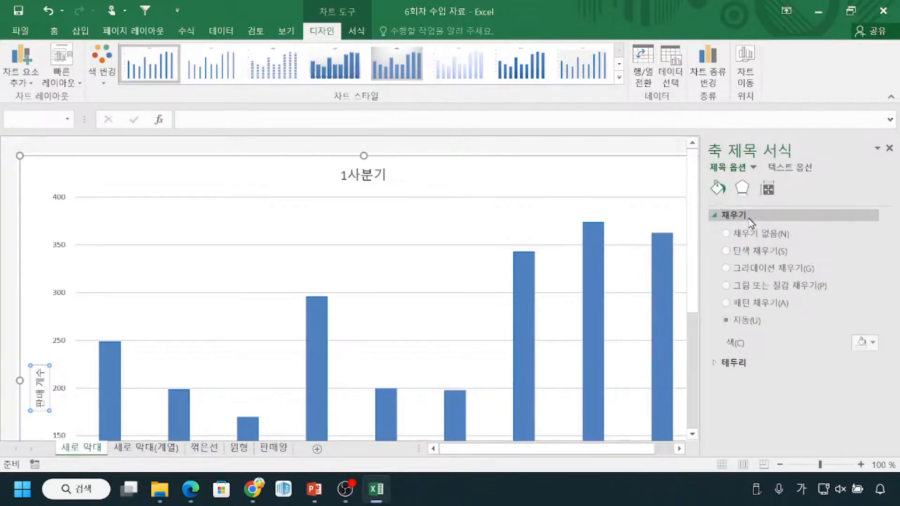
{"action": "left_click", "coordinate": [750, 252]}
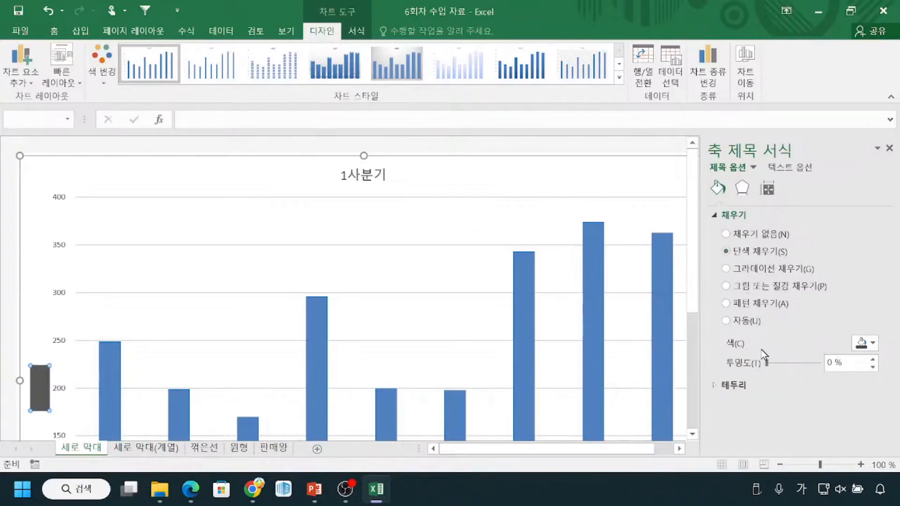
{"action": "left_click", "coordinate": [873, 343]}
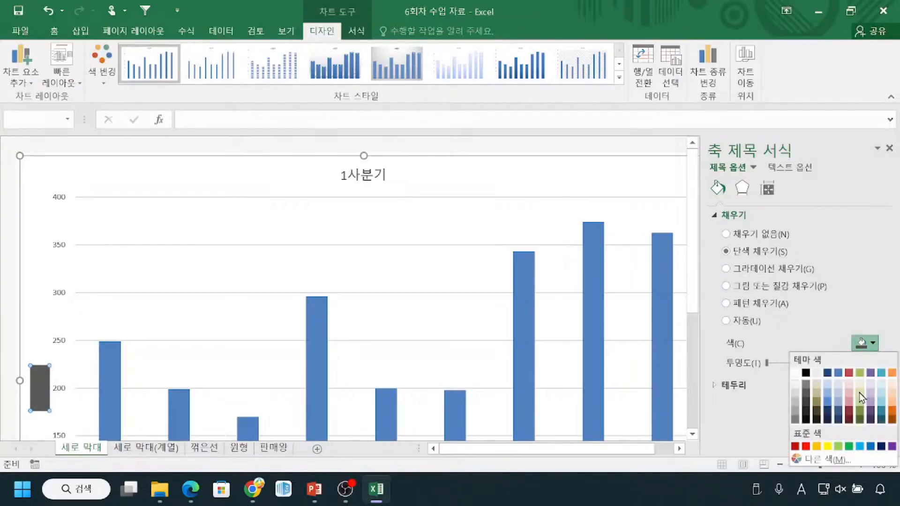
{"action": "left_click", "coordinate": [828, 446]}
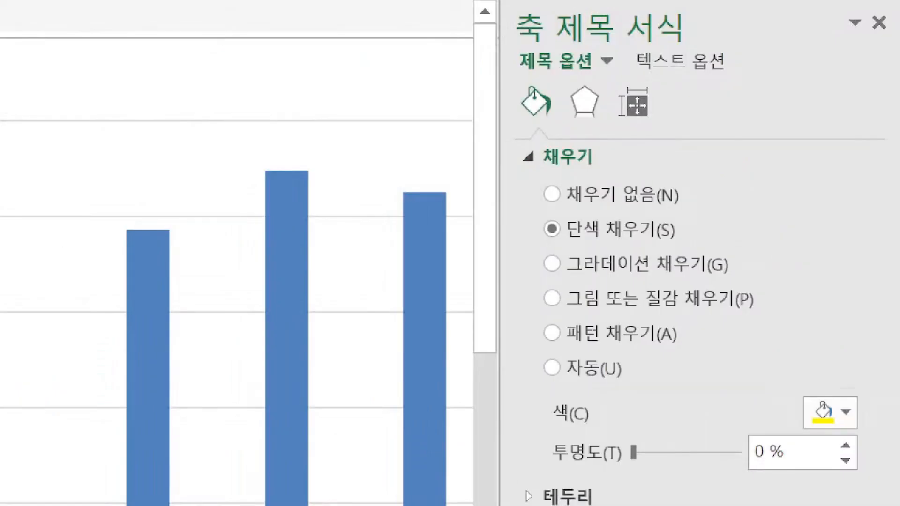
{"action": "mouse_move", "coordinate": [525, 62]}
{"action": "left_mouse_down"}
{"action": "mouse_move", "coordinate": [513, 84]}
{"action": "mouse_move", "coordinate": [550, 82]}
{"action": "mouse_move", "coordinate": [537, 61]}
{"action": "left_mouse_up"}
{"action": "left_click_drag", "start_coordinate": [555, 147], "coordinate": [593, 147]}
{"action": "left_click_drag", "start_coordinate": [557, 229], "coordinate": [669, 222]}
{"action": "left_click_drag", "start_coordinate": [557, 402], "coordinate": [882, 411]}
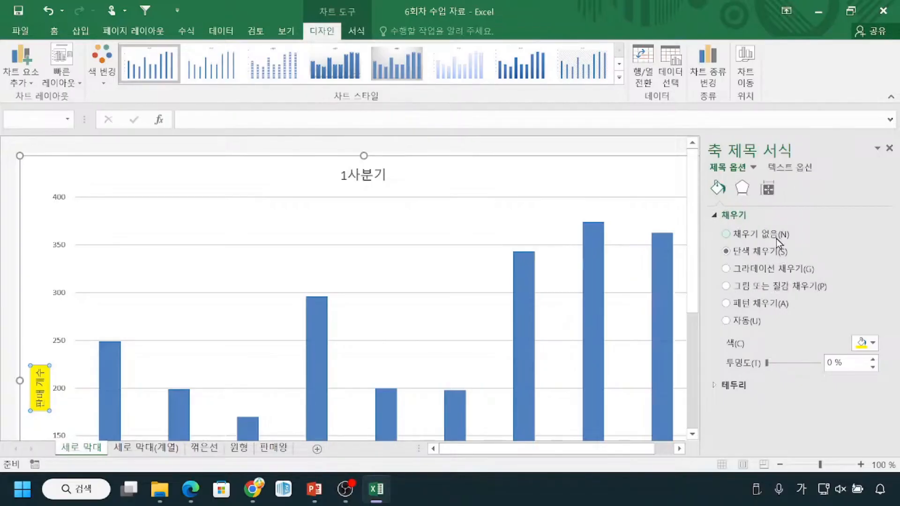
Set the vertical axis title's fill to none (채우기 없음) and open its alignment options (맞춤).
{"action": "left_click", "coordinate": [765, 235]}
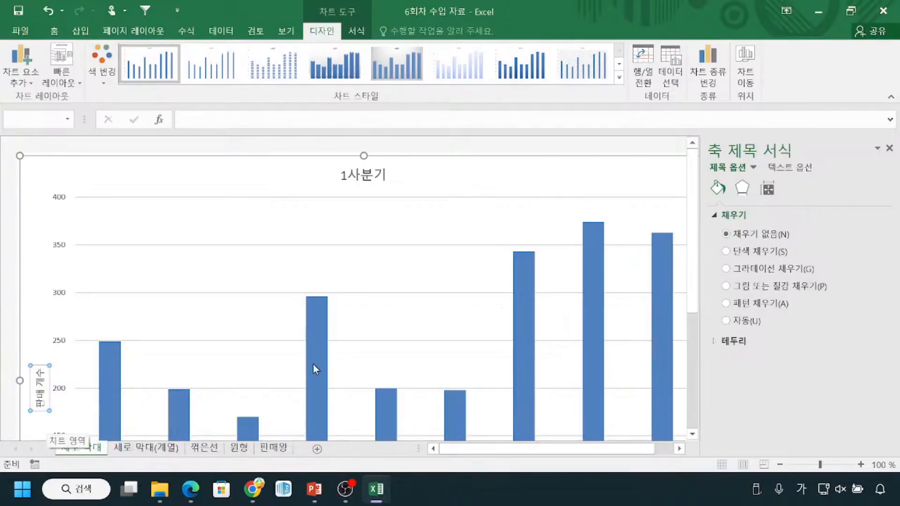
{"action": "left_click", "coordinate": [769, 191]}
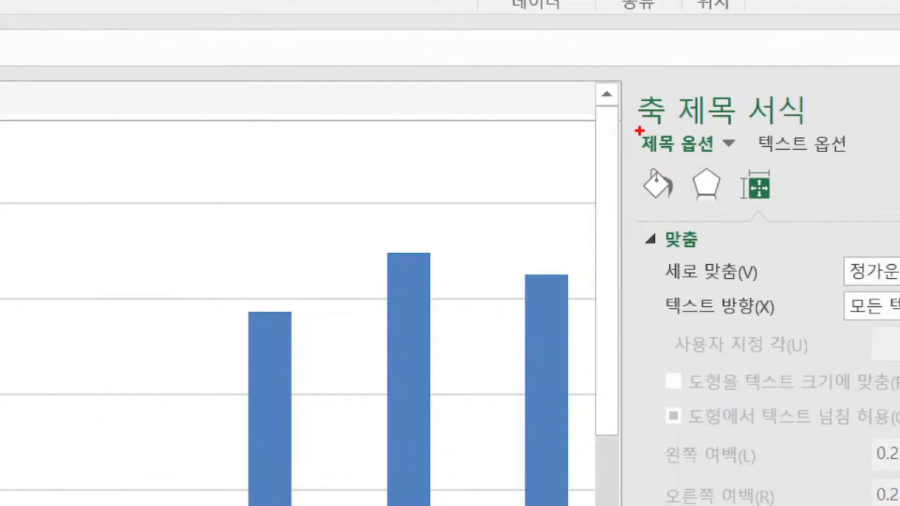
{"action": "left_click_drag", "start_coordinate": [640, 130], "coordinate": [661, 128]}
{"action": "mouse_move", "coordinate": [638, 157]}
{"action": "left_mouse_down"}
{"action": "mouse_move", "coordinate": [672, 161]}
{"action": "mouse_move", "coordinate": [633, 173]}
{"action": "mouse_move", "coordinate": [655, 209]}
{"action": "mouse_move", "coordinate": [684, 188]}
{"action": "mouse_move", "coordinate": [668, 168]}
{"action": "left_mouse_up"}
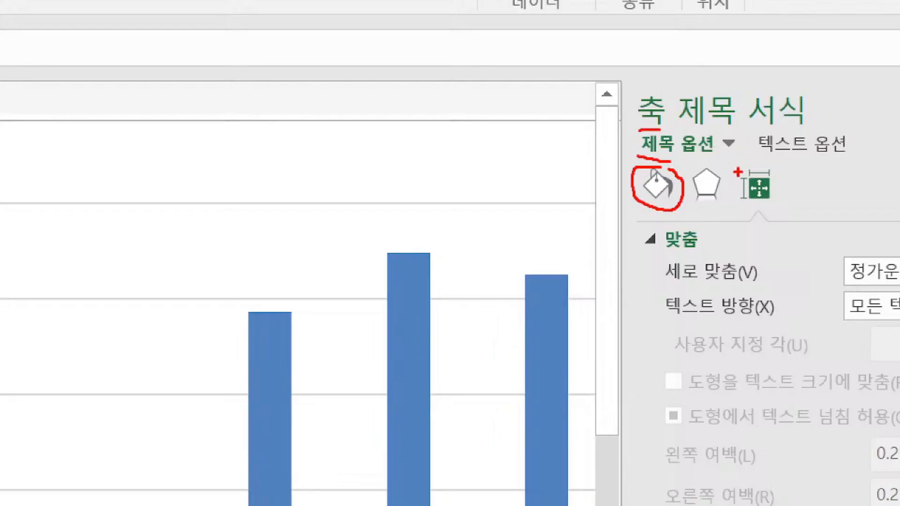
{"action": "left_click_drag", "start_coordinate": [731, 161], "coordinate": [782, 215]}
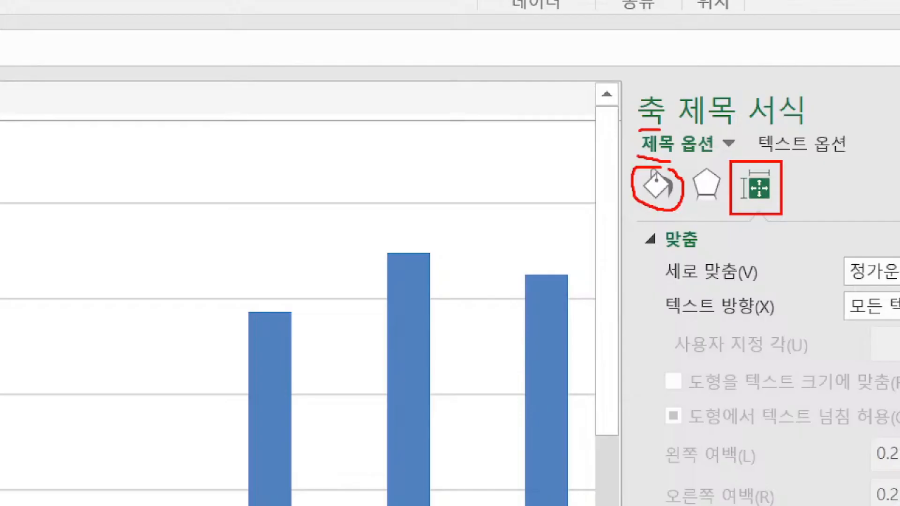
{"action": "left_click_drag", "start_coordinate": [658, 252], "coordinate": [693, 253]}
{"action": "key", "text": "Escape"}
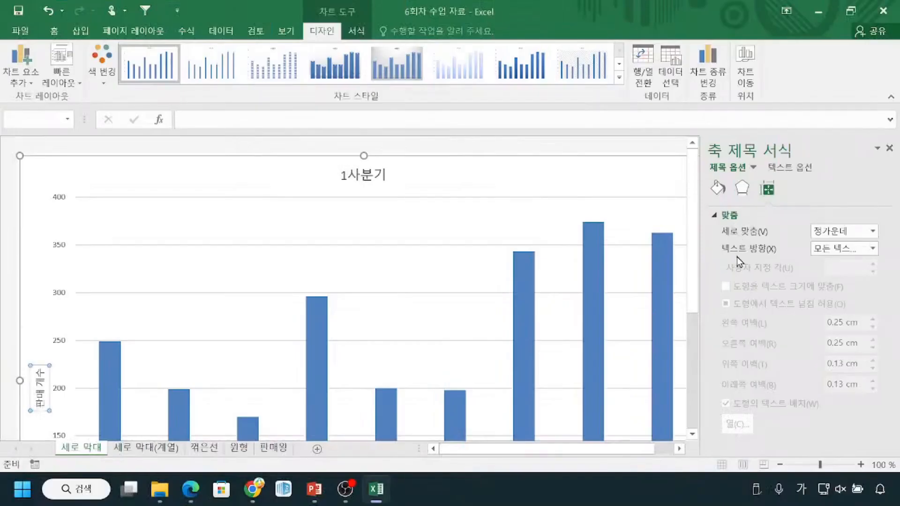
Set the vertical axis title's text direction (텍스트 방향) to horizontal (가로).
{"action": "key", "text": "ctrl+2"}
{"action": "mouse_move", "coordinate": [719, 240]}
{"action": "left_mouse_down"}
{"action": "mouse_move", "coordinate": [726, 258]}
{"action": "mouse_move", "coordinate": [878, 263]}
{"action": "left_mouse_up"}
{"action": "key", "text": "Escape"}
{"action": "left_click", "coordinate": [874, 249]}
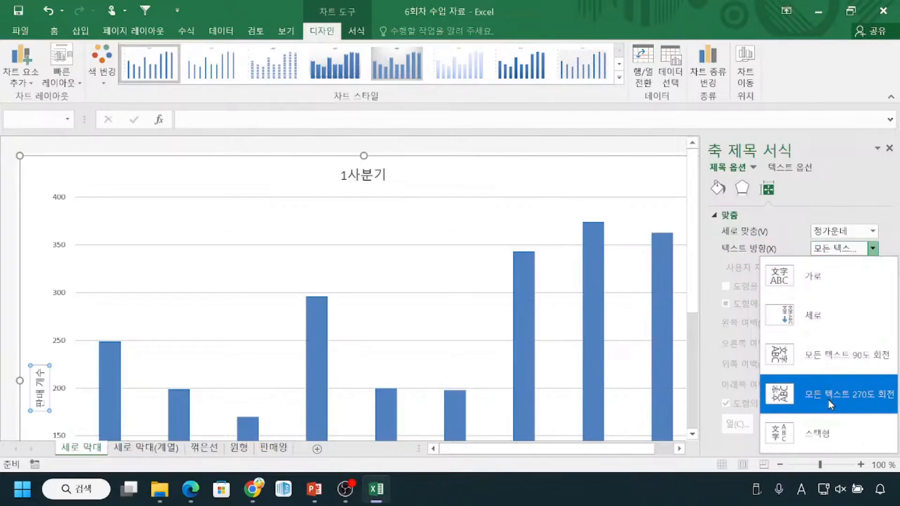
{"action": "left_click", "coordinate": [848, 280]}
{"action": "left_click", "coordinate": [51, 418]}
{"action": "left_click", "coordinate": [50, 417]}
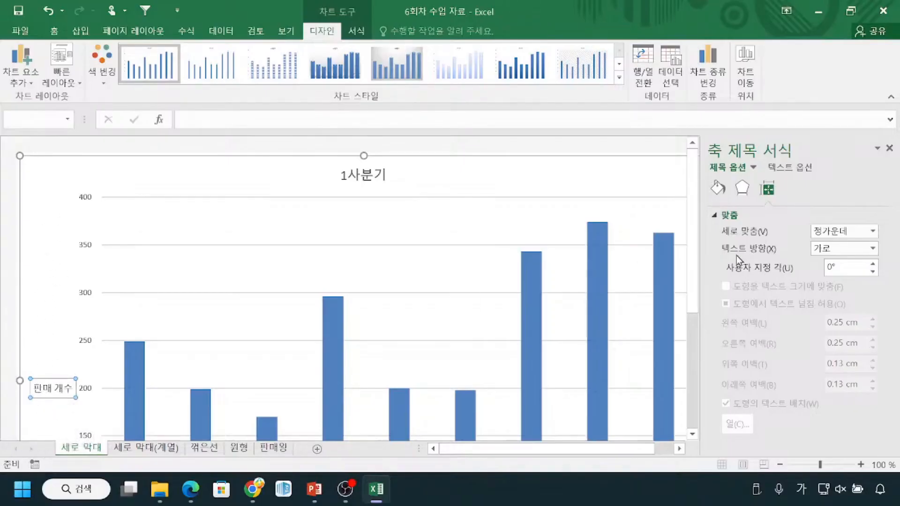
Change the vertical axis title's text direction to vertical (세로).
{"action": "left_click", "coordinate": [872, 249]}
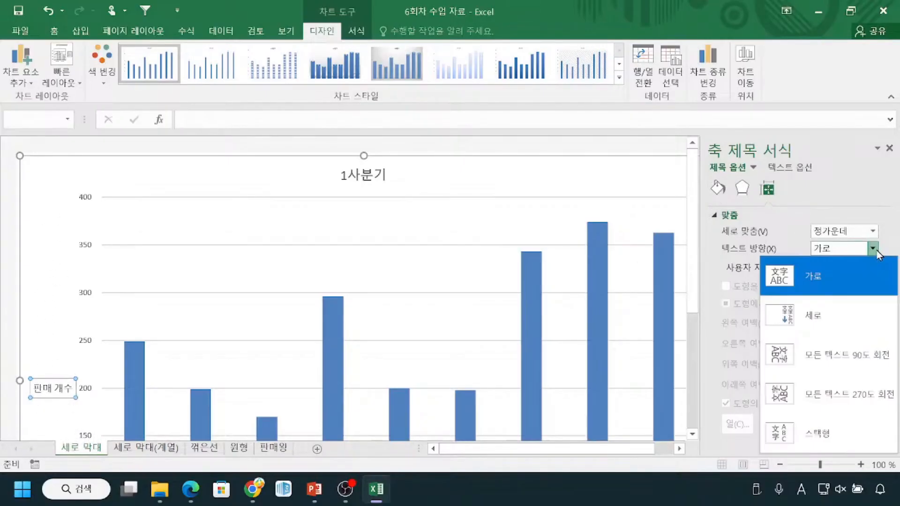
{"action": "left_click", "coordinate": [836, 322]}
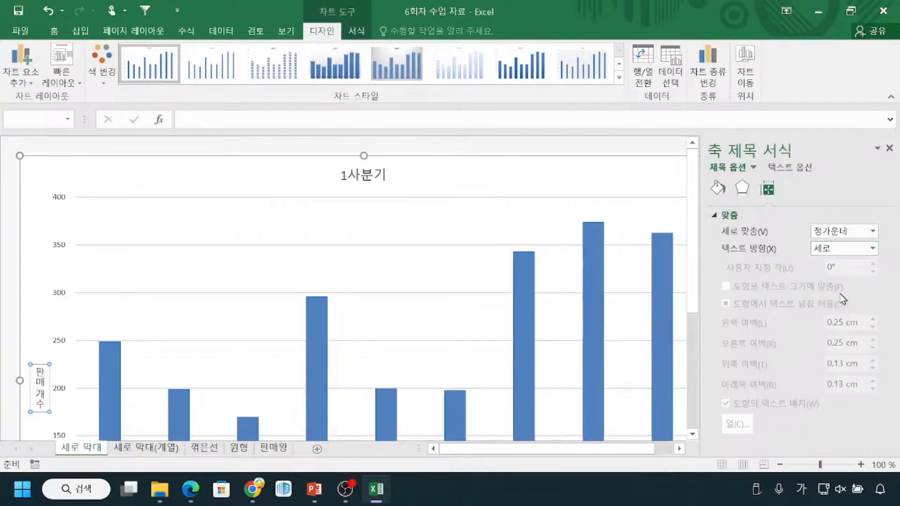
{"action": "key", "text": "ctrl+1"}
{"action": "left_click", "coordinate": [69, 427]}
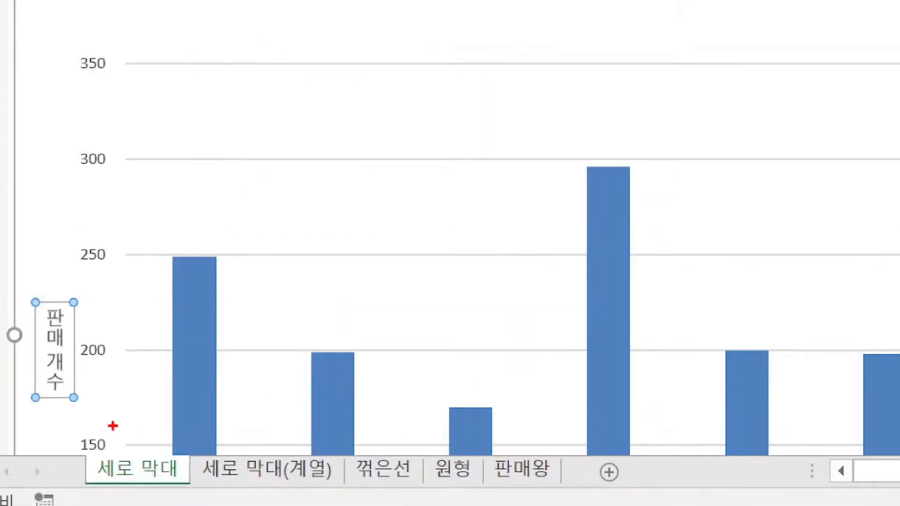
{"action": "mouse_move", "coordinate": [27, 283]}
{"action": "left_mouse_down"}
{"action": "mouse_move", "coordinate": [70, 421]}
{"action": "mouse_move", "coordinate": [83, 429]}
{"action": "left_mouse_up"}
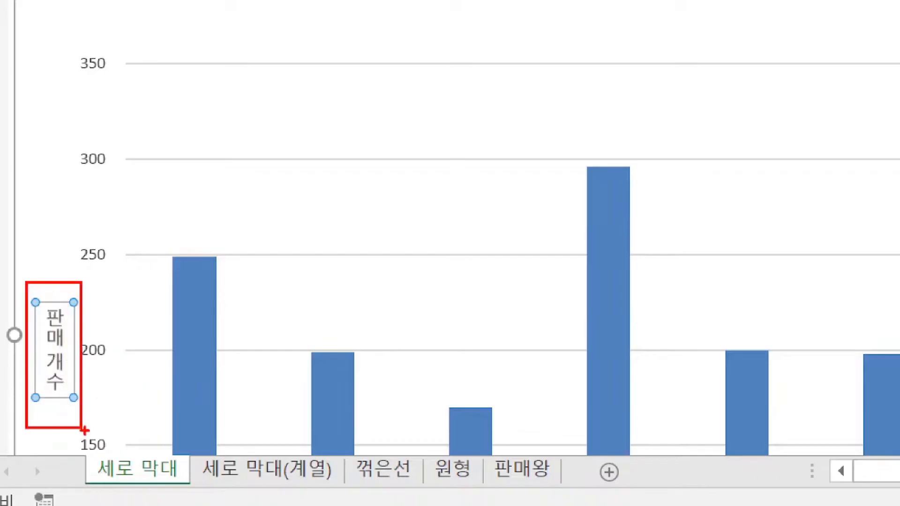
{"action": "key", "text": "Escape"}
{"action": "key", "text": "ctrl"}
Set the vertical axis title's text direction to rotate all text 270 degrees (모든 텍스트 270도 회전).
{"action": "left_click", "coordinate": [873, 248]}
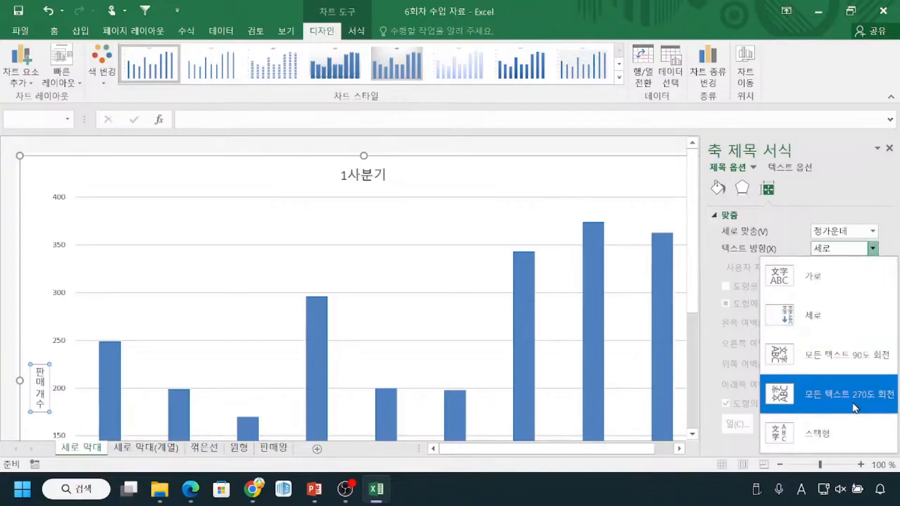
{"action": "key", "text": "ctrl+1"}
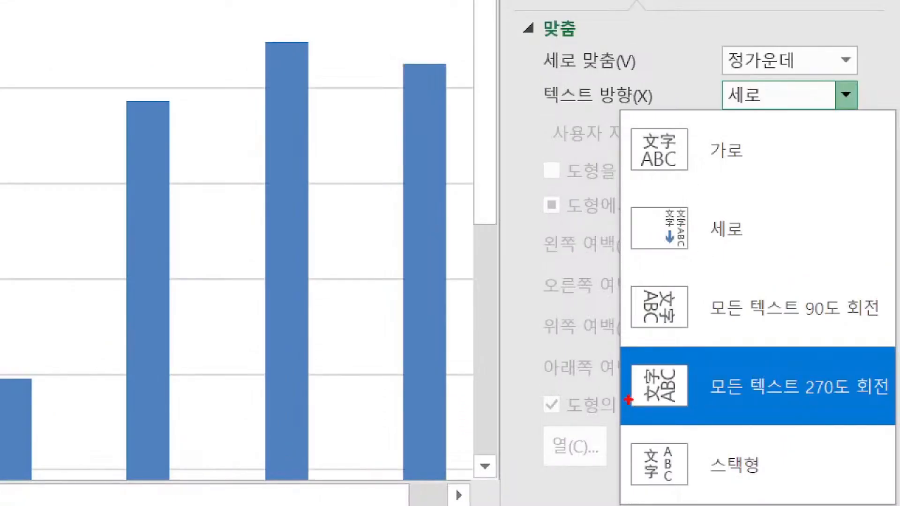
{"action": "mouse_move", "coordinate": [622, 347]}
{"action": "left_mouse_down"}
{"action": "mouse_move", "coordinate": [692, 347]}
{"action": "mouse_move", "coordinate": [882, 387]}
{"action": "mouse_move", "coordinate": [885, 420]}
{"action": "left_mouse_up"}
{"action": "mouse_move", "coordinate": [662, 348]}
{"action": "left_mouse_down"}
{"action": "mouse_move", "coordinate": [635, 415]}
{"action": "mouse_move", "coordinate": [688, 341]}
{"action": "mouse_move", "coordinate": [663, 334]}
{"action": "left_mouse_up"}
{"action": "key", "text": "Escape"}
{"action": "left_click", "coordinate": [873, 249]}
{"action": "left_click", "coordinate": [798, 398]}
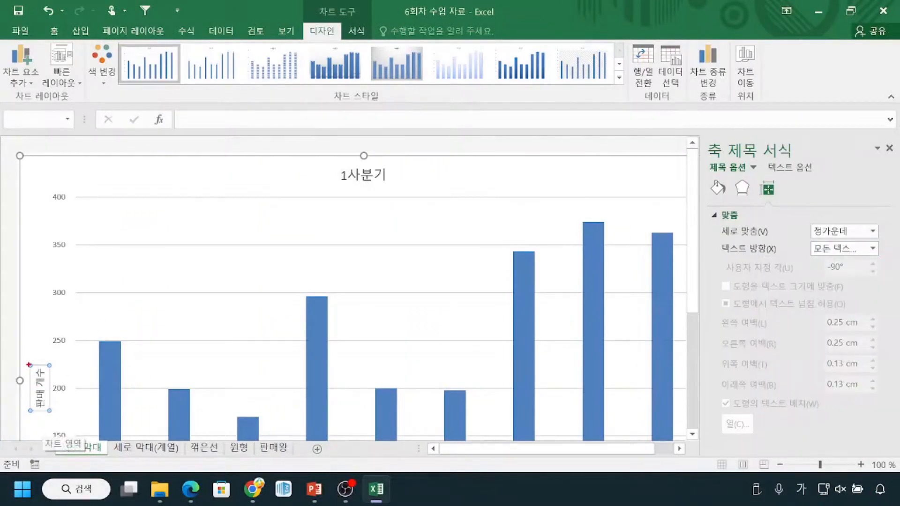
{"action": "left_click_drag", "start_coordinate": [20, 358], "coordinate": [64, 423]}
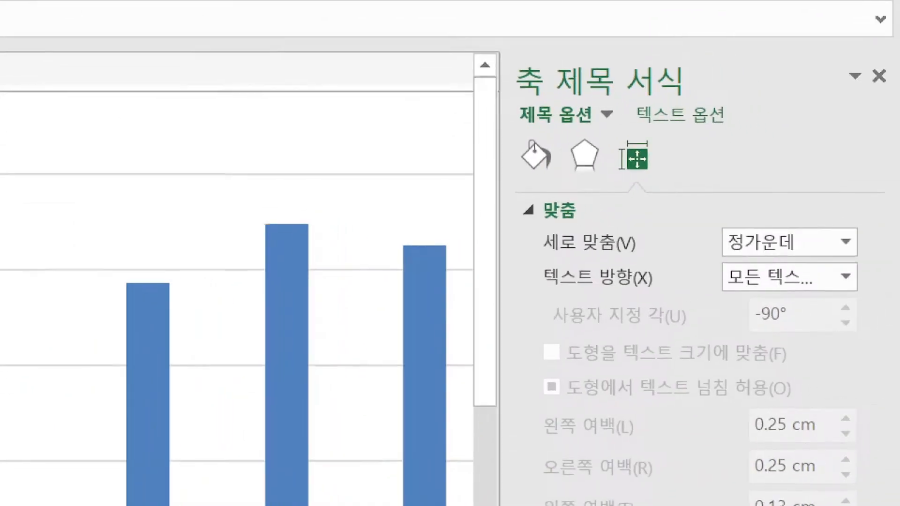
{"action": "left_click_drag", "start_coordinate": [539, 129], "coordinate": [581, 129]}
{"action": "mouse_move", "coordinate": [529, 140]}
{"action": "left_mouse_down"}
{"action": "mouse_move", "coordinate": [509, 162]}
{"action": "mouse_move", "coordinate": [543, 184]}
{"action": "mouse_move", "coordinate": [533, 142]}
{"action": "left_mouse_up"}
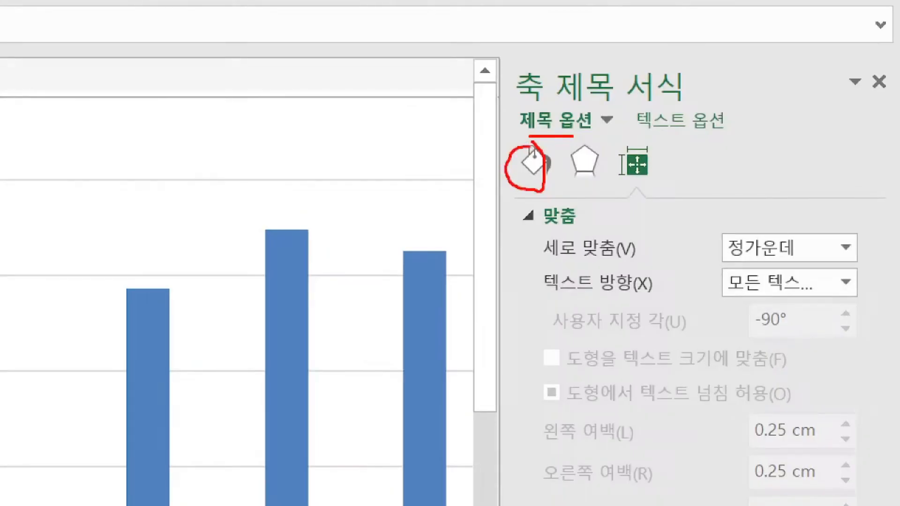
{"action": "left_click_drag", "start_coordinate": [615, 141], "coordinate": [673, 180]}
{"action": "left_click_drag", "start_coordinate": [548, 220], "coordinate": [563, 218]}
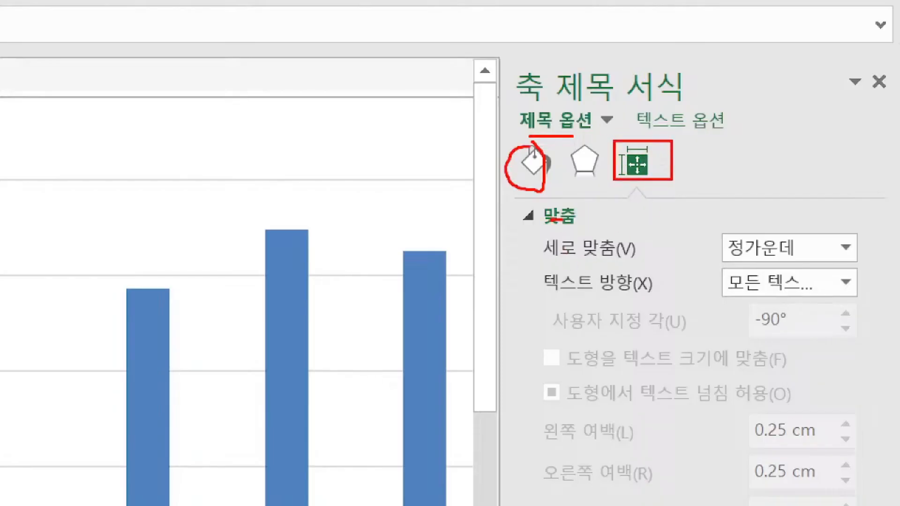
{"action": "left_click_drag", "start_coordinate": [555, 293], "coordinate": [616, 296]}
{"action": "left_click_drag", "start_coordinate": [761, 297], "coordinate": [796, 299]}
{"action": "mouse_move", "coordinate": [572, 145]}
{"action": "left_mouse_down"}
{"action": "mouse_move", "coordinate": [578, 175]}
{"action": "mouse_move", "coordinate": [609, 154]}
{"action": "mouse_move", "coordinate": [574, 138]}
{"action": "left_mouse_up"}
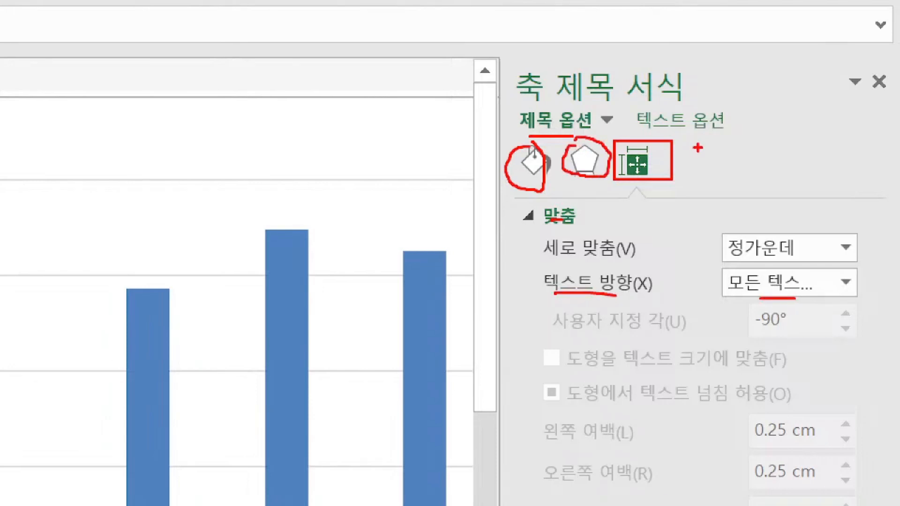
{"action": "left_click_drag", "start_coordinate": [751, 113], "coordinate": [793, 186]}
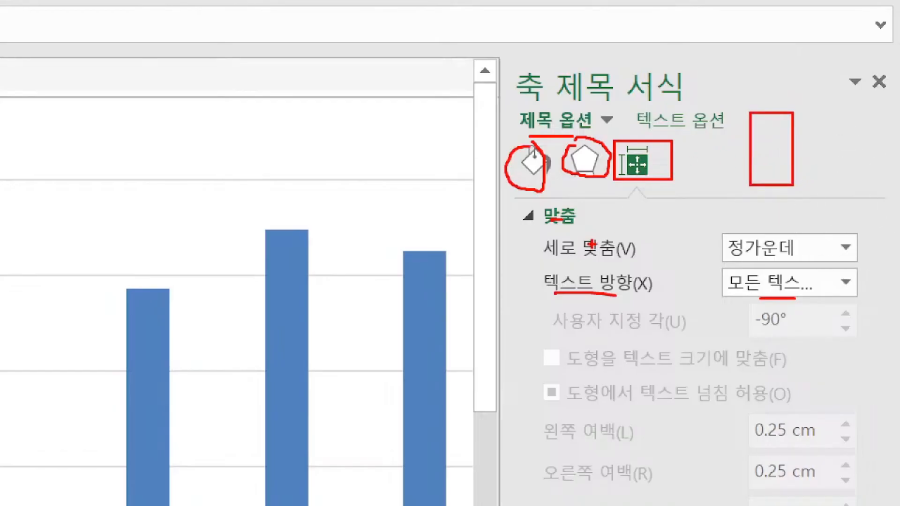
{"action": "left_click_drag", "start_coordinate": [590, 218], "coordinate": [584, 179]}
{"action": "key", "text": "Escape"}
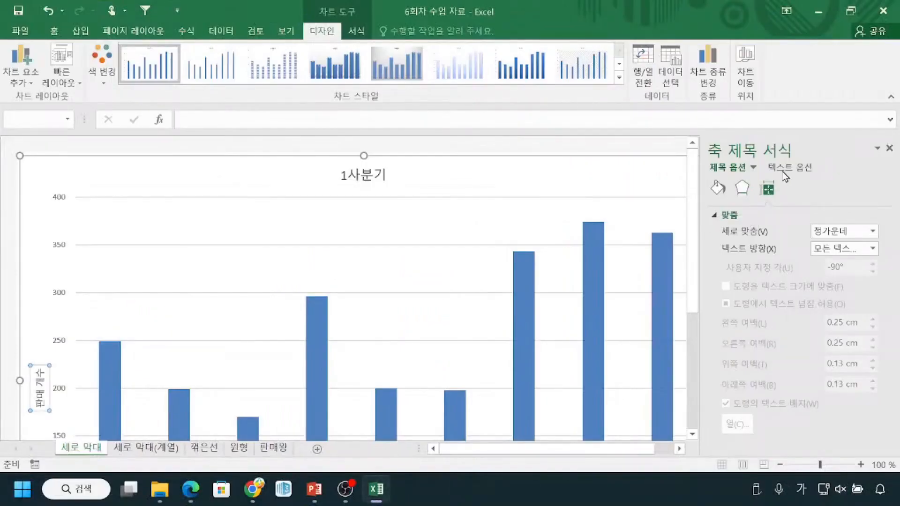
Color the vertical axis title's text solid red, and try 채우기 없음 on it before returning to 단색 채우기.
{"action": "left_click", "coordinate": [795, 171]}
{"action": "key", "text": "ctrl"}
{"action": "key", "text": "ctrl+1"}
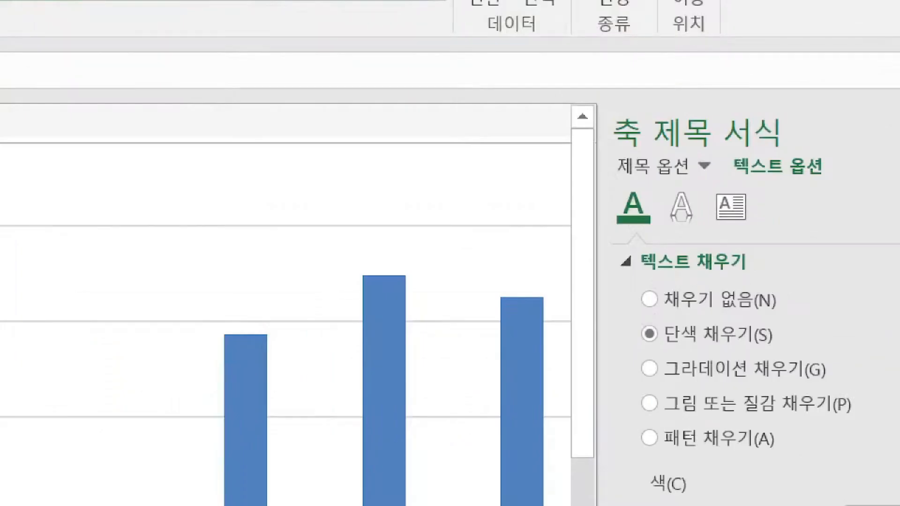
{"action": "left_click_drag", "start_coordinate": [608, 151], "coordinate": [694, 174]}
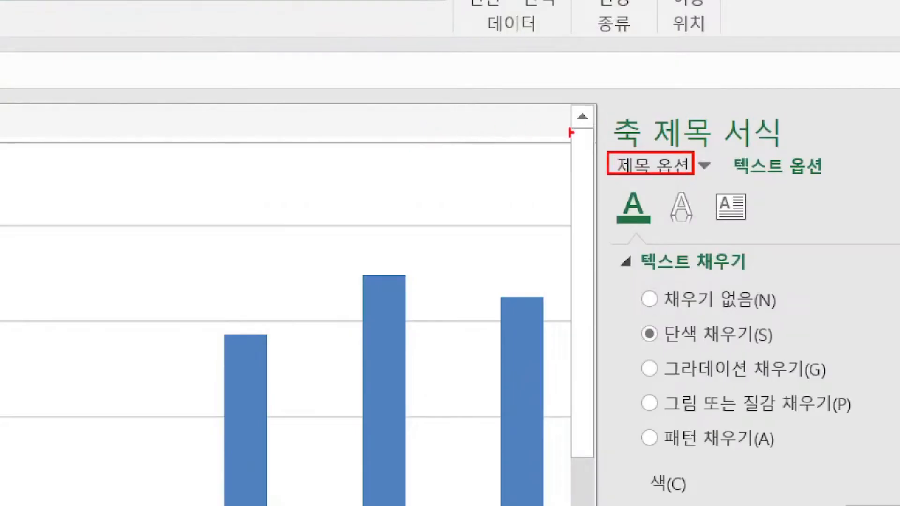
{"action": "mouse_move", "coordinate": [493, 127]}
{"action": "left_mouse_down"}
{"action": "mouse_move", "coordinate": [514, 202]}
{"action": "mouse_move", "coordinate": [539, 205]}
{"action": "left_mouse_up"}
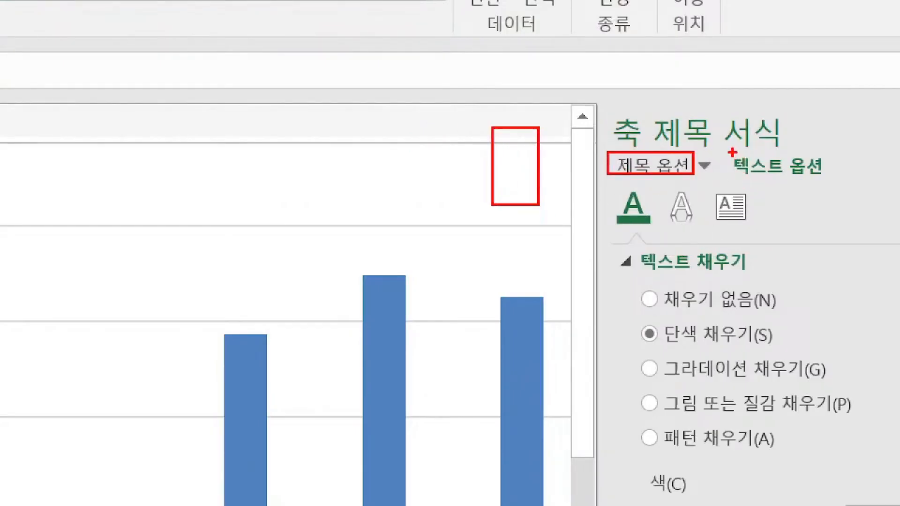
{"action": "left_click_drag", "start_coordinate": [860, 132], "coordinate": [840, 169]}
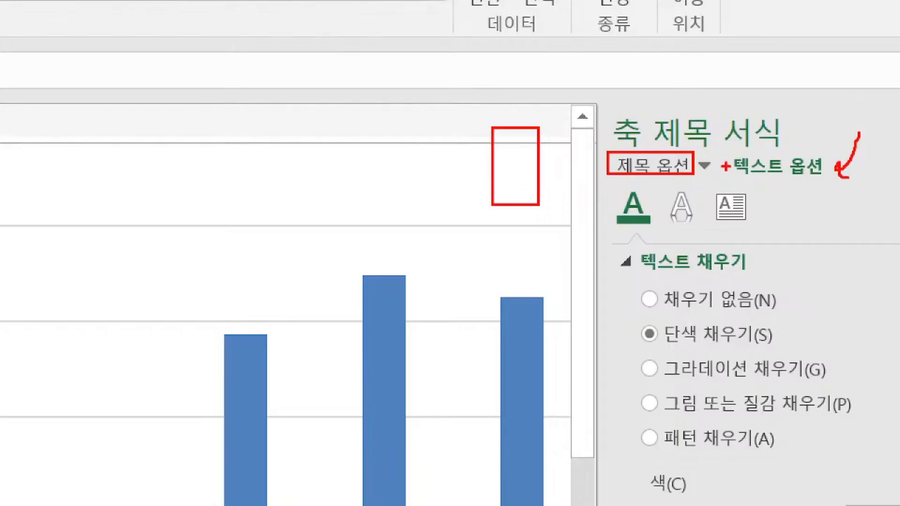
{"action": "mouse_move", "coordinate": [606, 182]}
{"action": "left_mouse_down"}
{"action": "mouse_move", "coordinate": [606, 199]}
{"action": "mouse_move", "coordinate": [629, 231]}
{"action": "mouse_move", "coordinate": [647, 190]}
{"action": "mouse_move", "coordinate": [626, 183]}
{"action": "left_mouse_up"}
{"action": "left_click_drag", "start_coordinate": [659, 267], "coordinate": [745, 271]}
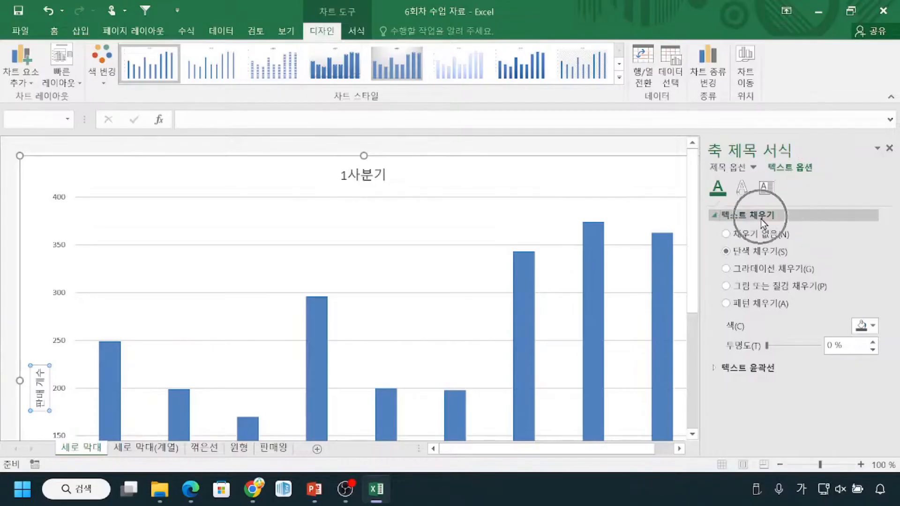
{"action": "left_click", "coordinate": [875, 332]}
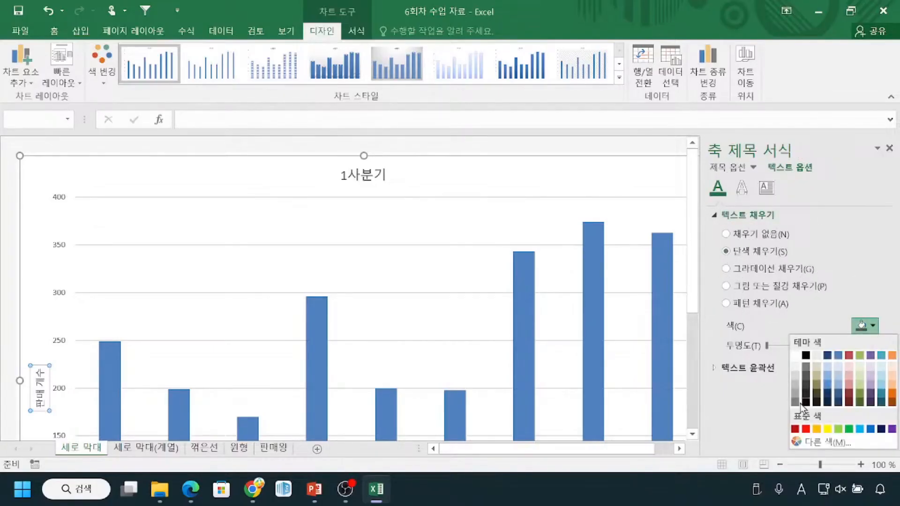
{"action": "left_click", "coordinate": [805, 432]}
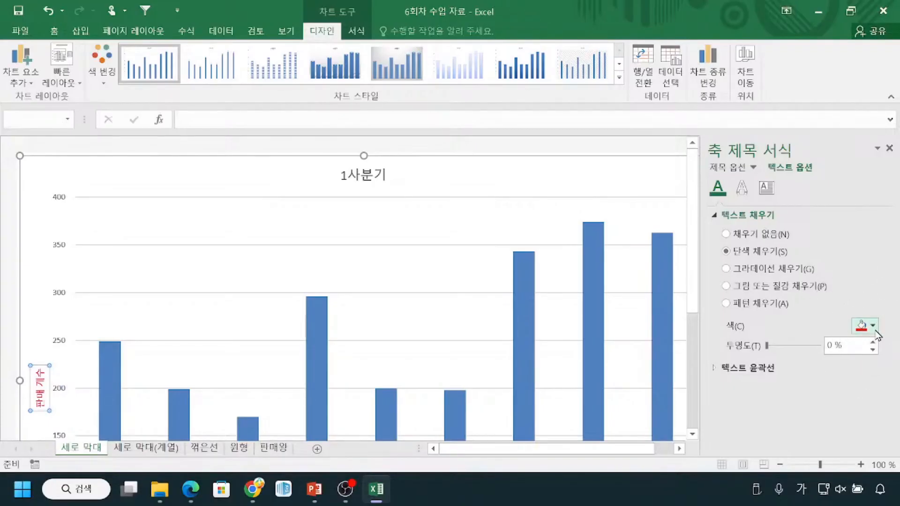
{"action": "left_click", "coordinate": [733, 234]}
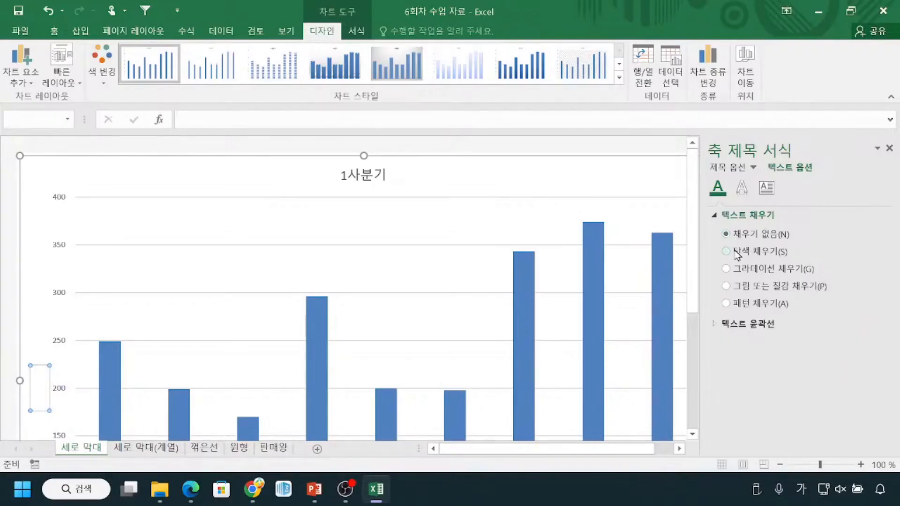
{"action": "left_click", "coordinate": [735, 251]}
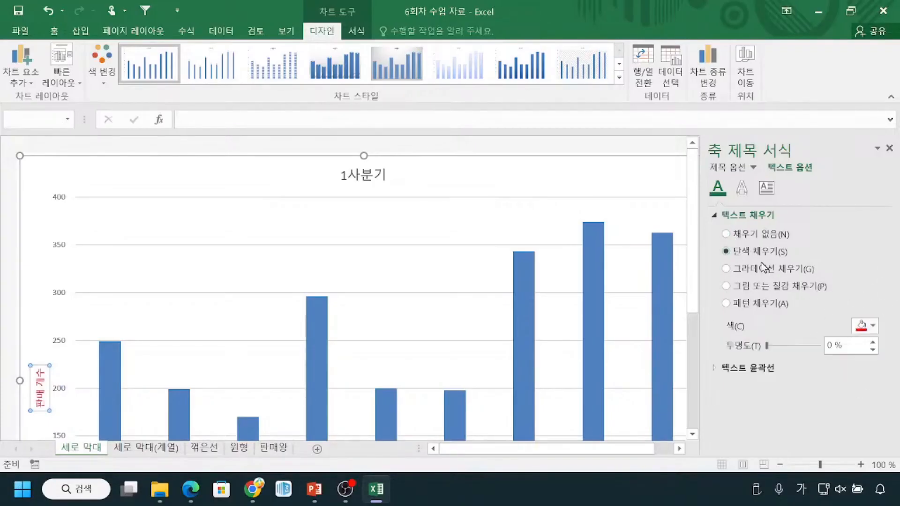
Set the vertical axis title's solid text fill color to black.
{"action": "left_click", "coordinate": [873, 325]}
{"action": "left_click", "coordinate": [808, 360]}
{"action": "key", "text": "ctrl"}
{"action": "key", "text": "ctrl"}
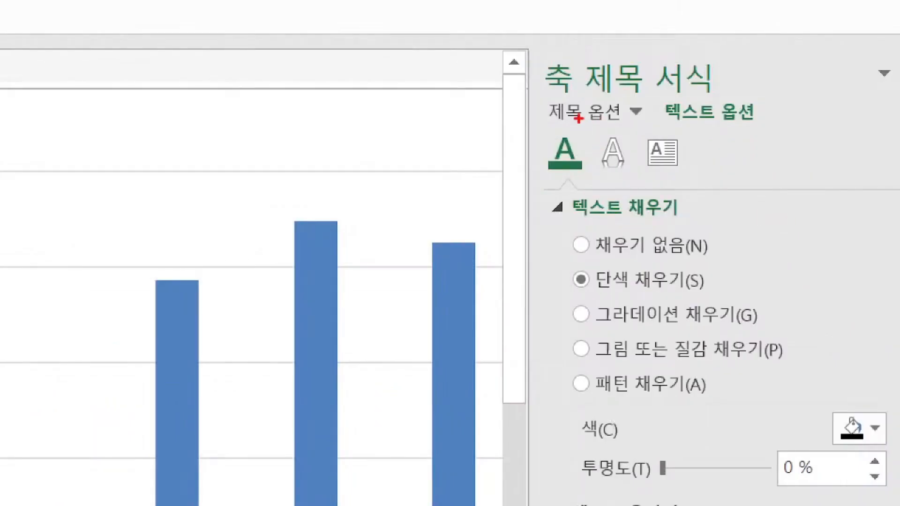
{"action": "left_click_drag", "start_coordinate": [544, 96], "coordinate": [634, 129]}
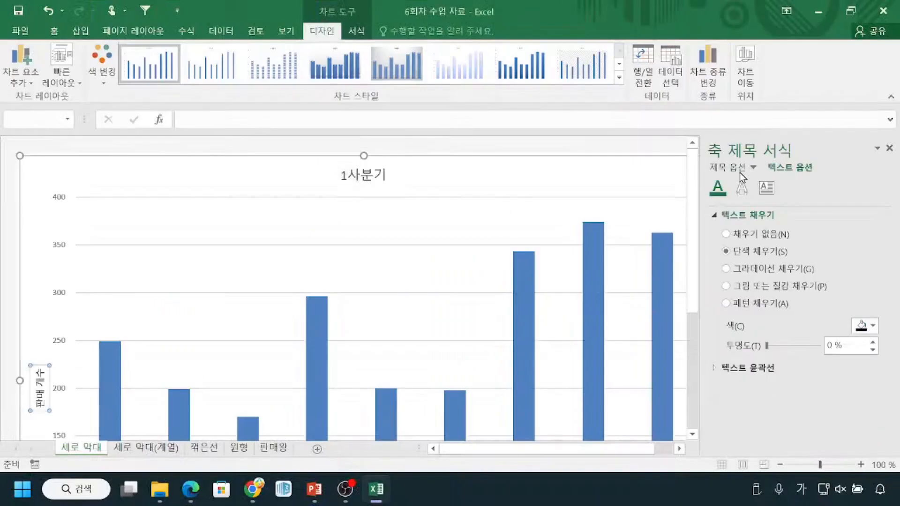
Review the vertical axis title's title options (제목 옵션) and text options (텍스트 옵션), and close its formatting pane.
{"action": "left_click", "coordinate": [610, 112]}
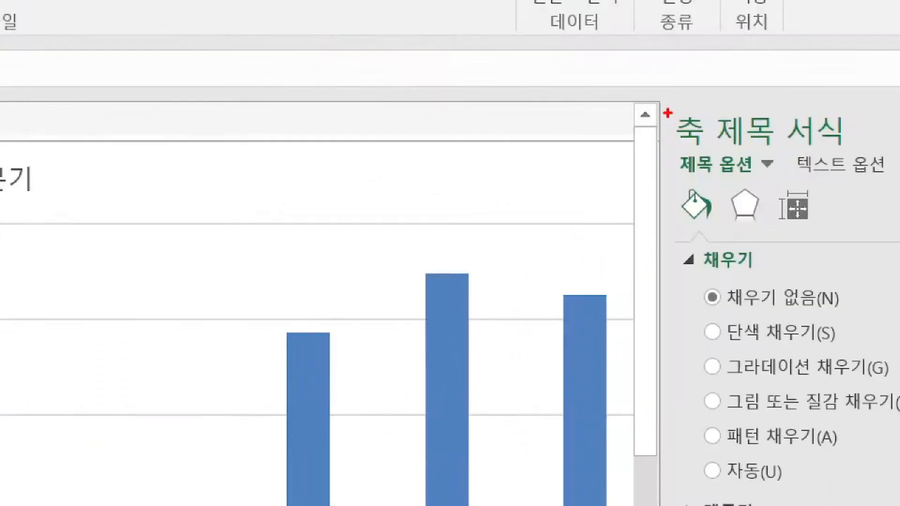
{"action": "mouse_move", "coordinate": [703, 140]}
{"action": "left_mouse_down"}
{"action": "mouse_move", "coordinate": [726, 159]}
{"action": "mouse_move", "coordinate": [780, 150]}
{"action": "left_mouse_up"}
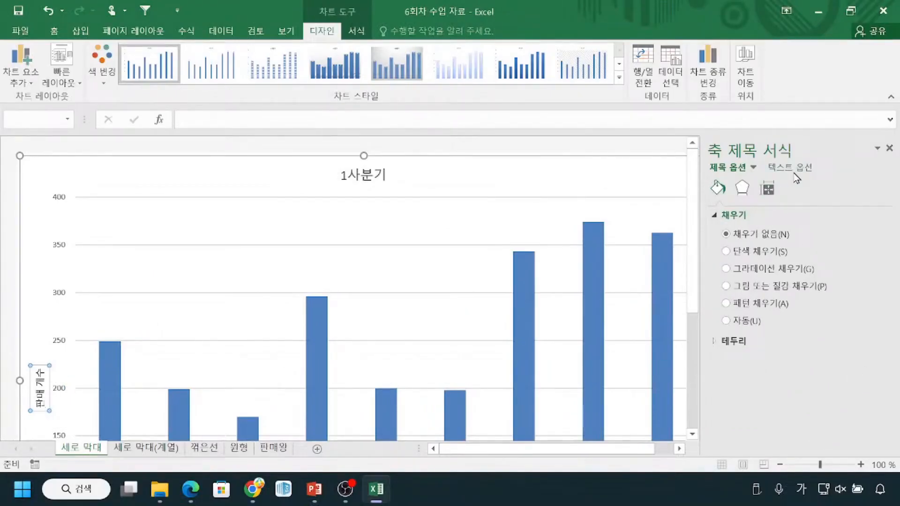
{"action": "left_click", "coordinate": [792, 168]}
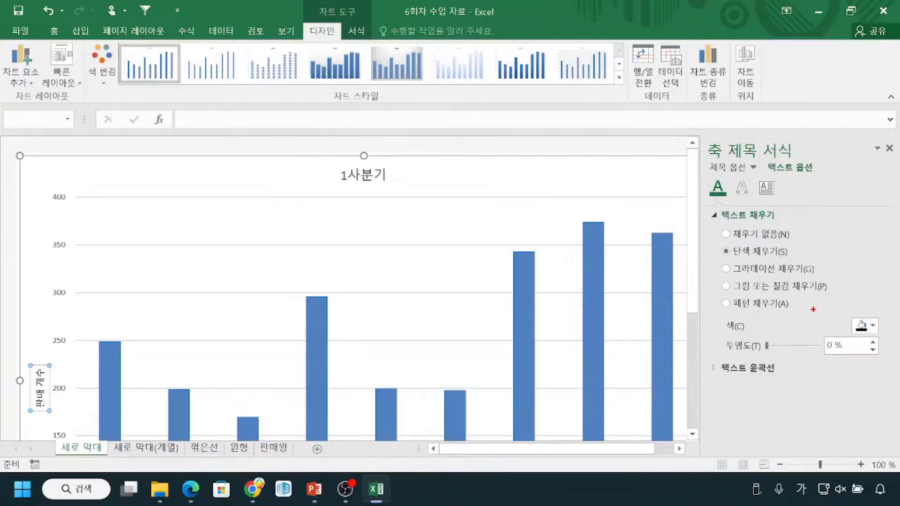
{"action": "left_click", "coordinate": [890, 149]}
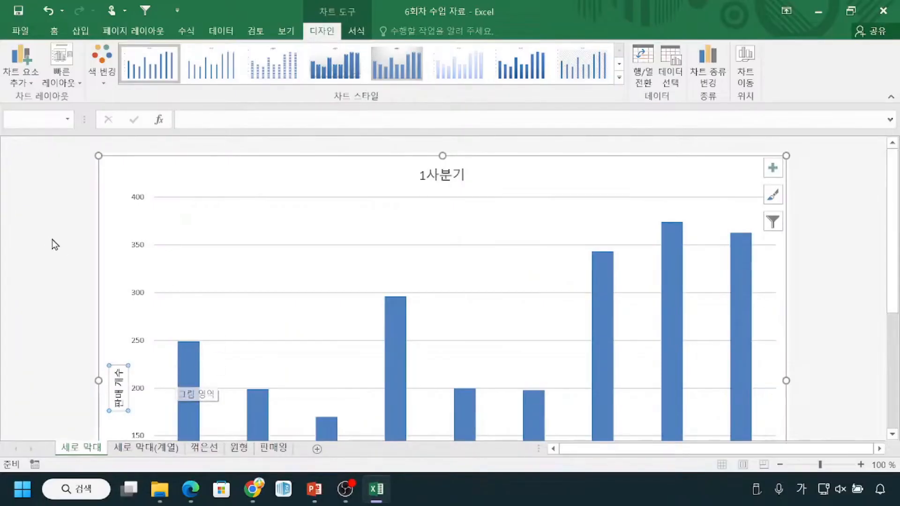
Examine the available chart title (차트 제목) placement choices for the column chart.
{"action": "left_click", "coordinate": [24, 83]}
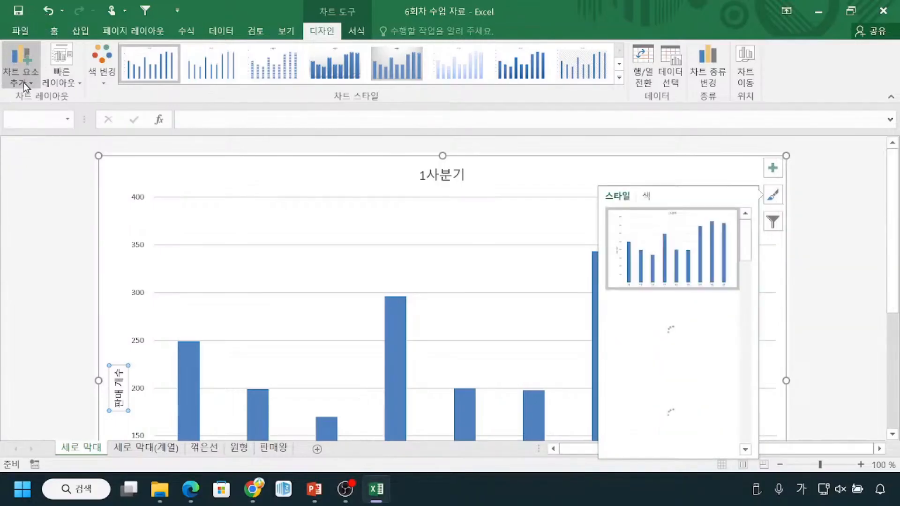
{"action": "mouse_move", "coordinate": [31, 115]}
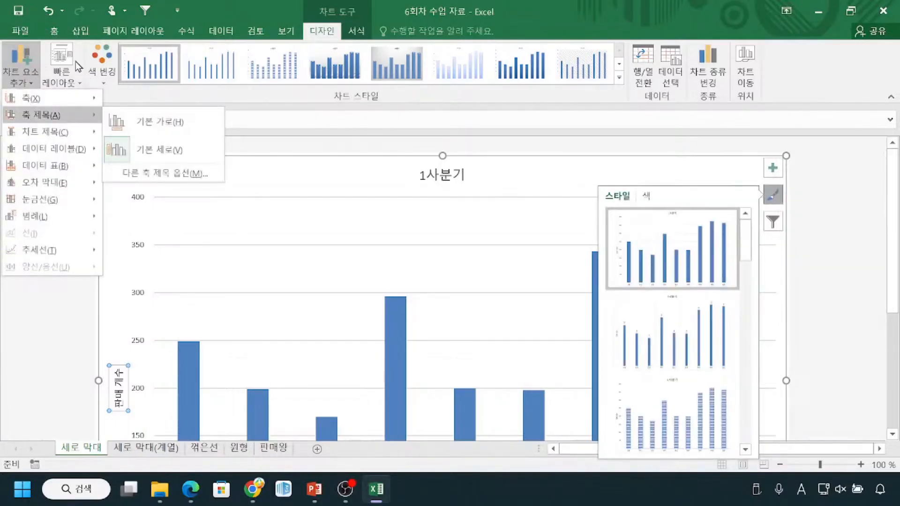
{"action": "mouse_move", "coordinate": [44, 136]}
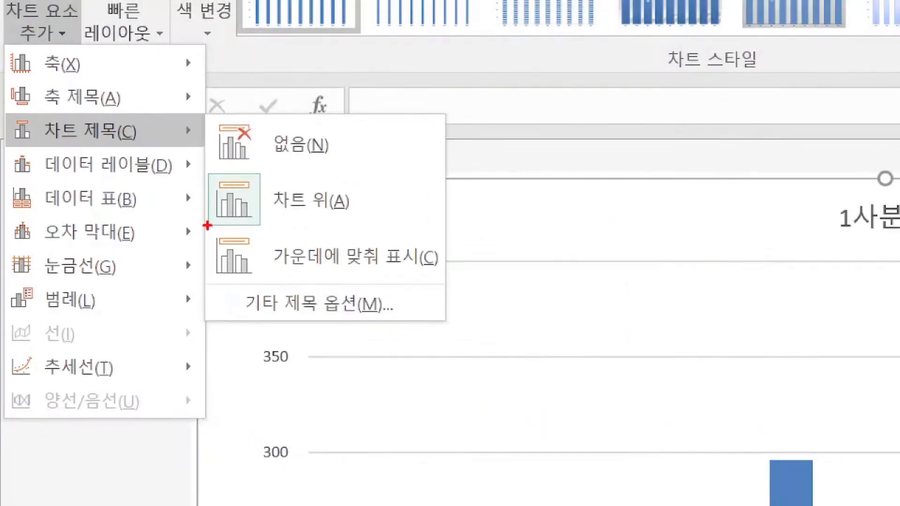
{"action": "left_click_drag", "start_coordinate": [207, 229], "coordinate": [311, 228]}
{"action": "mouse_move", "coordinate": [819, 189]}
{"action": "left_mouse_down"}
{"action": "mouse_move", "coordinate": [831, 247]}
{"action": "mouse_move", "coordinate": [899, 250]}
{"action": "left_mouse_up"}
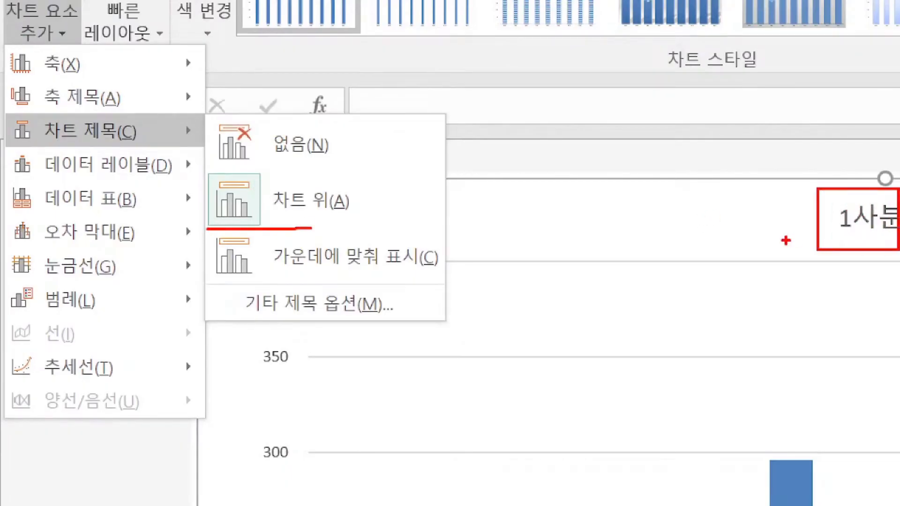
{"action": "left_click_drag", "start_coordinate": [738, 216], "coordinate": [797, 222]}
{"action": "left_click_drag", "start_coordinate": [283, 270], "coordinate": [347, 266]}
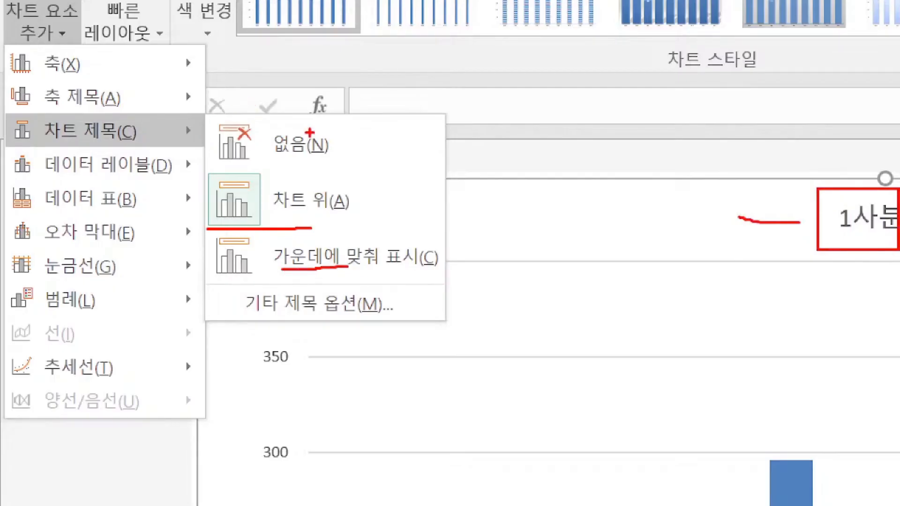
{"action": "left_click_drag", "start_coordinate": [320, 135], "coordinate": [358, 121]}
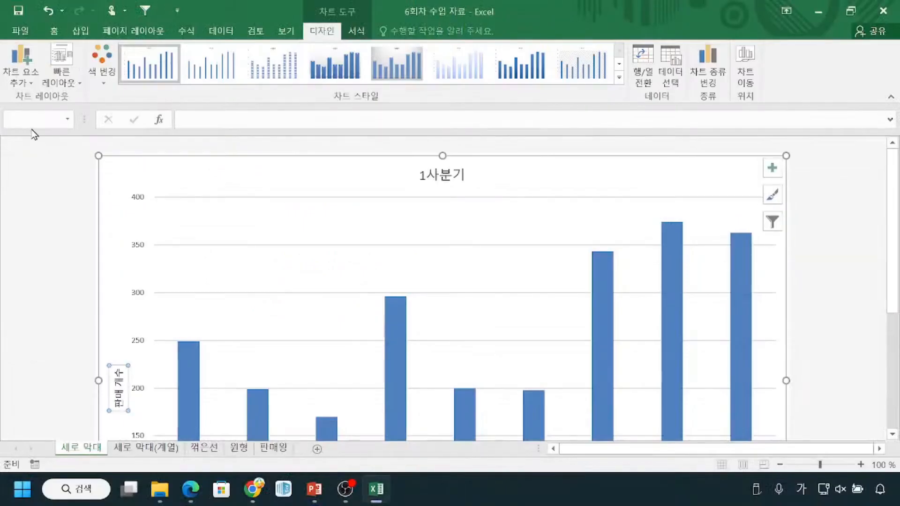
Remove the column chart's title by setting 차트 제목 to 없음.
{"action": "left_click", "coordinate": [38, 21]}
{"action": "mouse_move", "coordinate": [45, 131]}
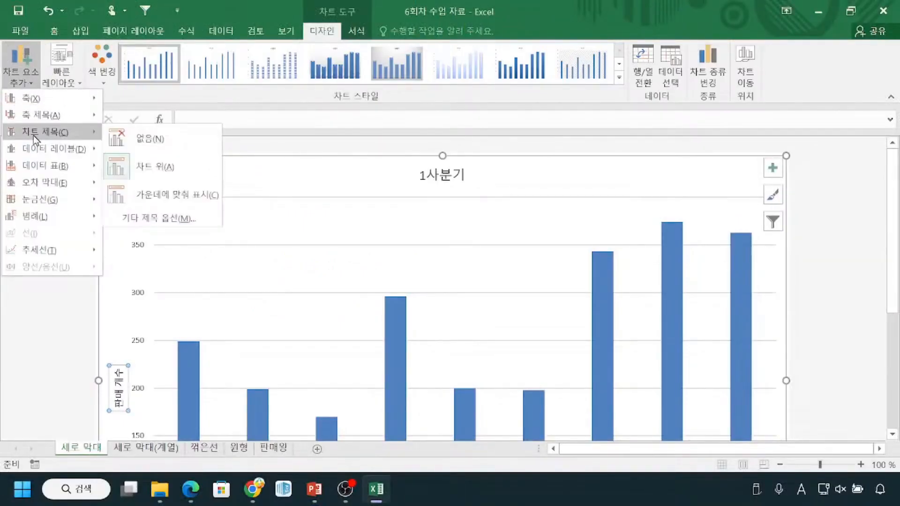
{"action": "left_click", "coordinate": [136, 140]}
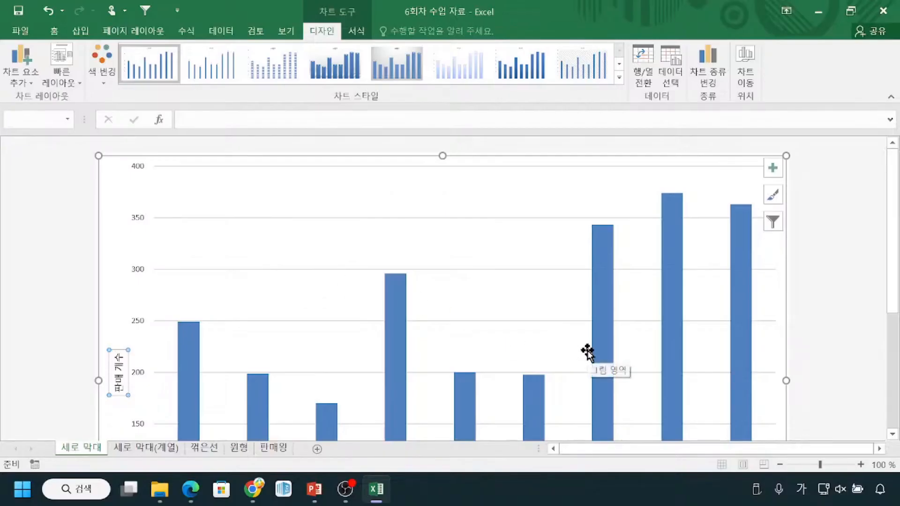
Display the chart title above the column chart (차트 위) and deselect the chart.
{"action": "left_click", "coordinate": [24, 85]}
{"action": "left_click", "coordinate": [25, 85]}
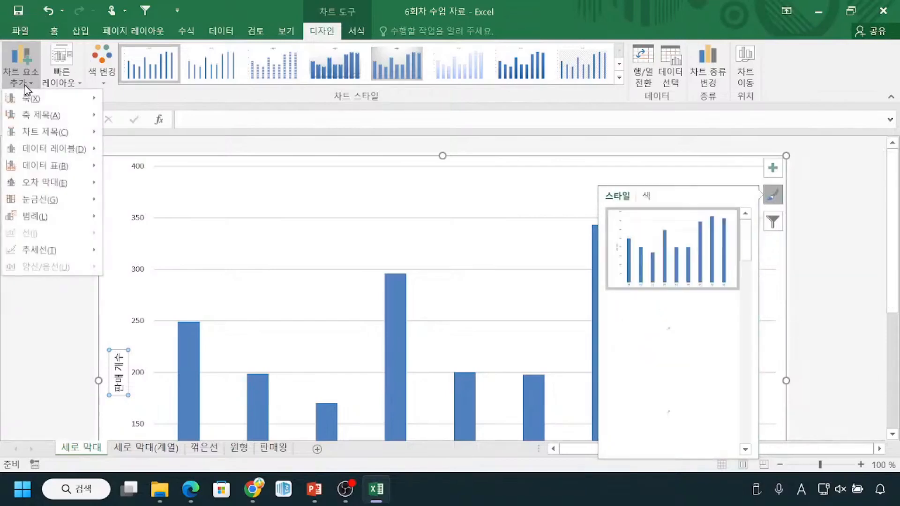
{"action": "mouse_move", "coordinate": [25, 137]}
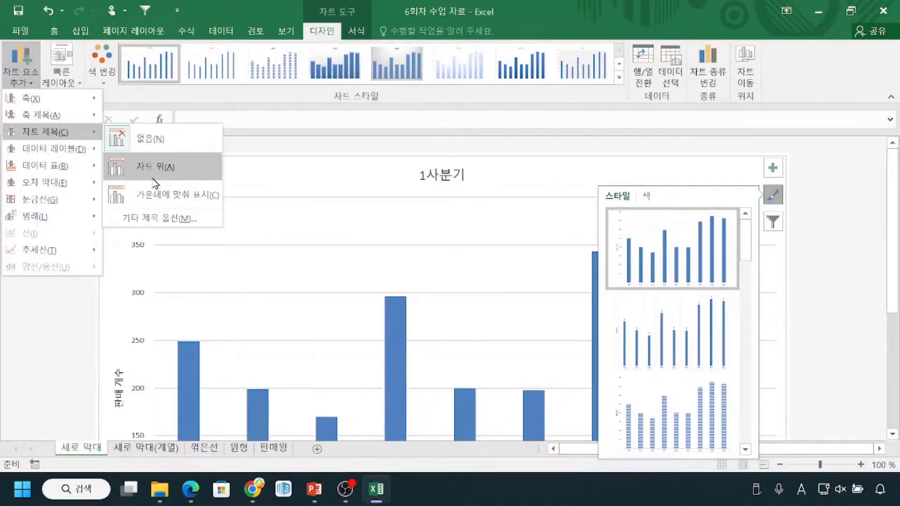
{"action": "left_click", "coordinate": [168, 173]}
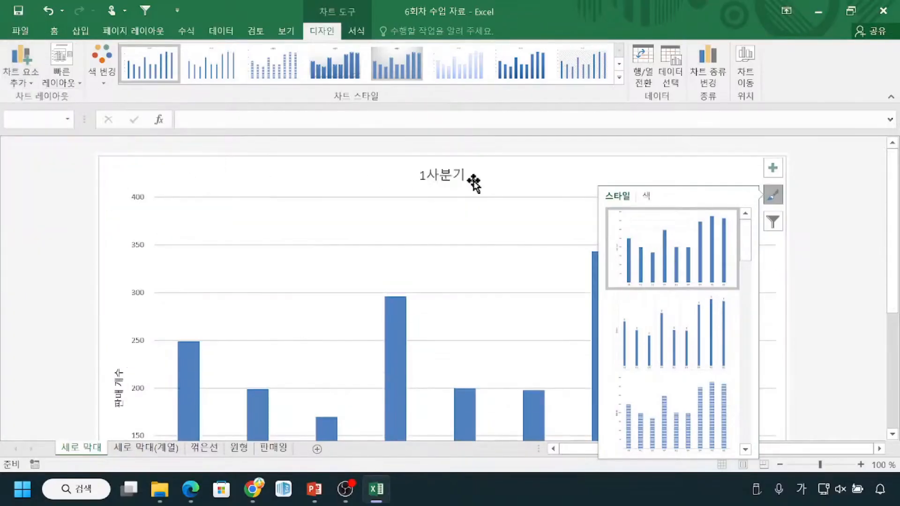
{"action": "left_click", "coordinate": [831, 248]}
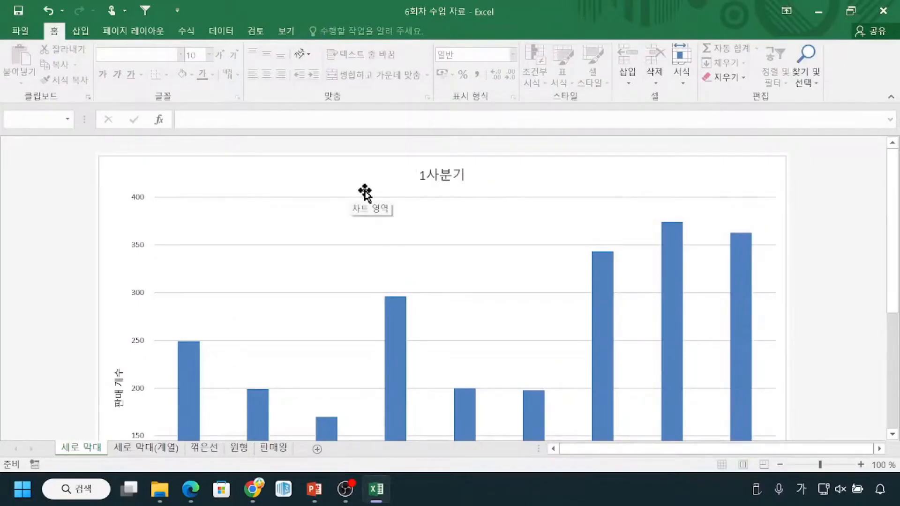
Replace the chart title's text with 지점 별 판매 실적.
{"action": "left_click", "coordinate": [433, 184]}
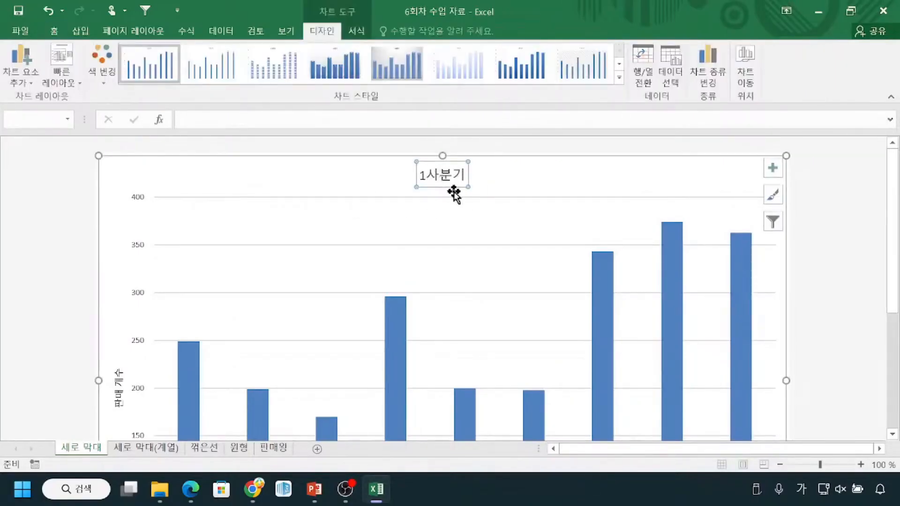
{"action": "mouse_move", "coordinate": [399, 153]}
{"action": "left_mouse_down"}
{"action": "mouse_move", "coordinate": [438, 195]}
{"action": "mouse_move", "coordinate": [501, 204]}
{"action": "left_mouse_up"}
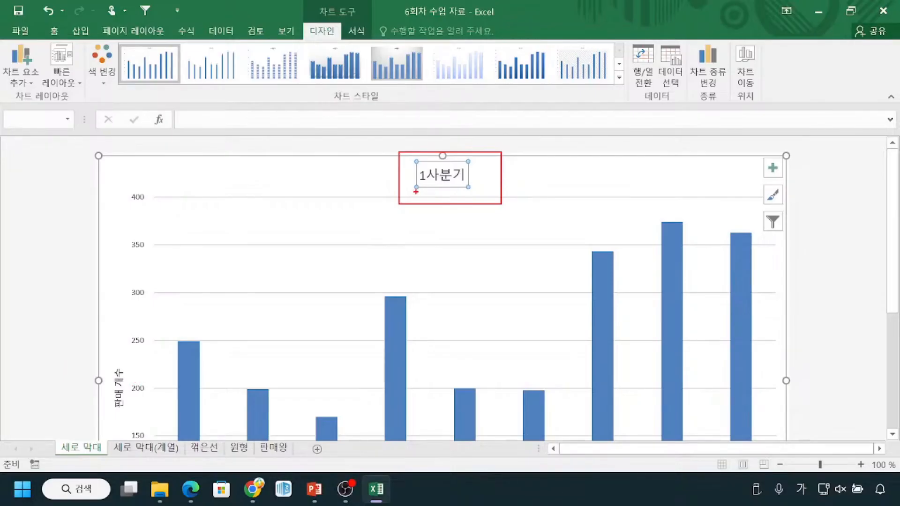
{"action": "key", "text": "Escape"}
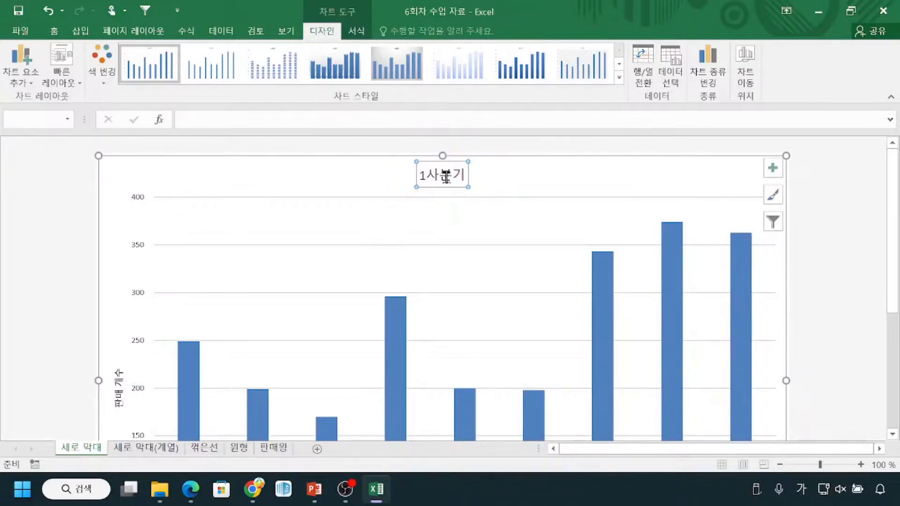
{"action": "left_click", "coordinate": [442, 176]}
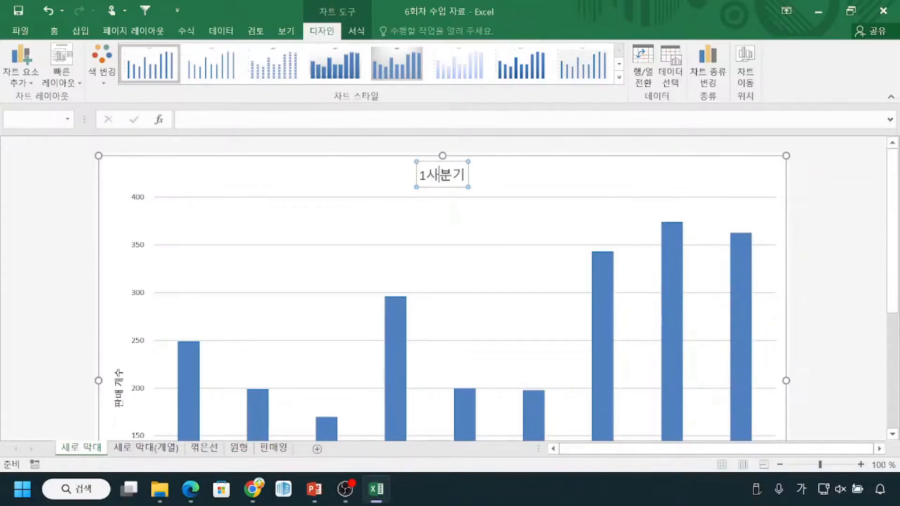
{"action": "key", "text": "BackSpace"}
{"action": "key", "text": "BackSpace"}
{"action": "key", "text": "Delete"}
{"action": "key", "text": "Delete"}
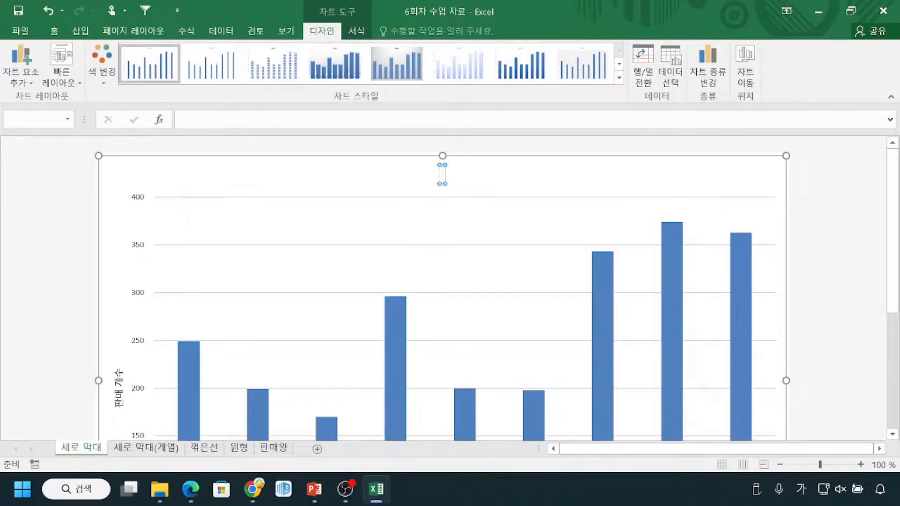
{"action": "type", "text": "지점"}
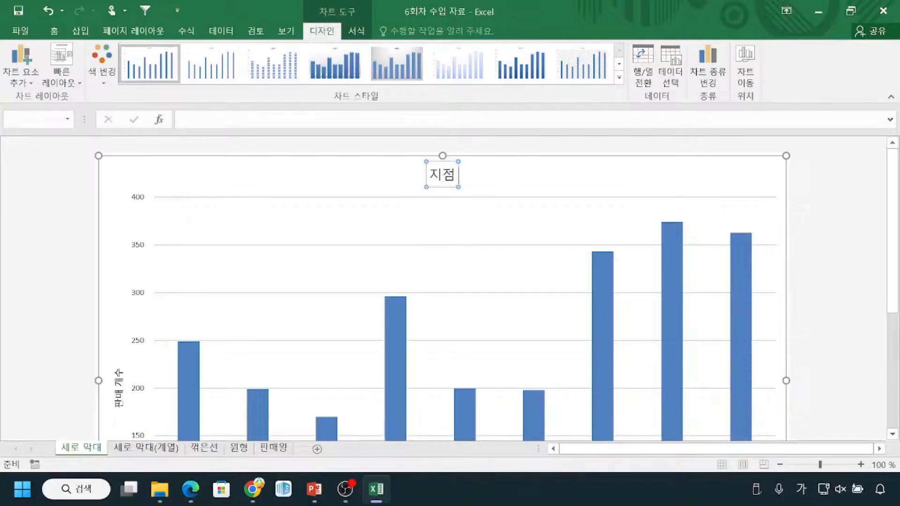
{"action": "type", "text": " 별 판매 스"}
{"action": "key", "text": "BackSpace"}
{"action": "key", "text": "BackSpace"}
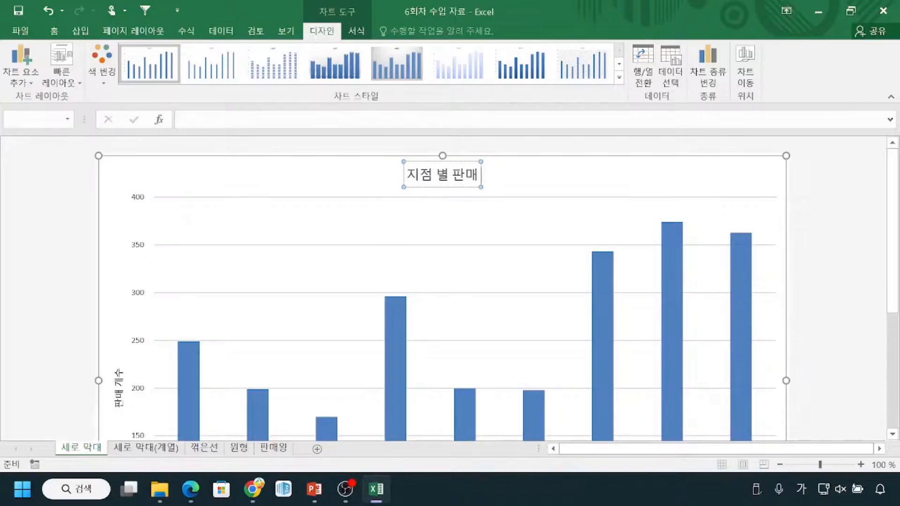
{"action": "type", "text": "실적"}
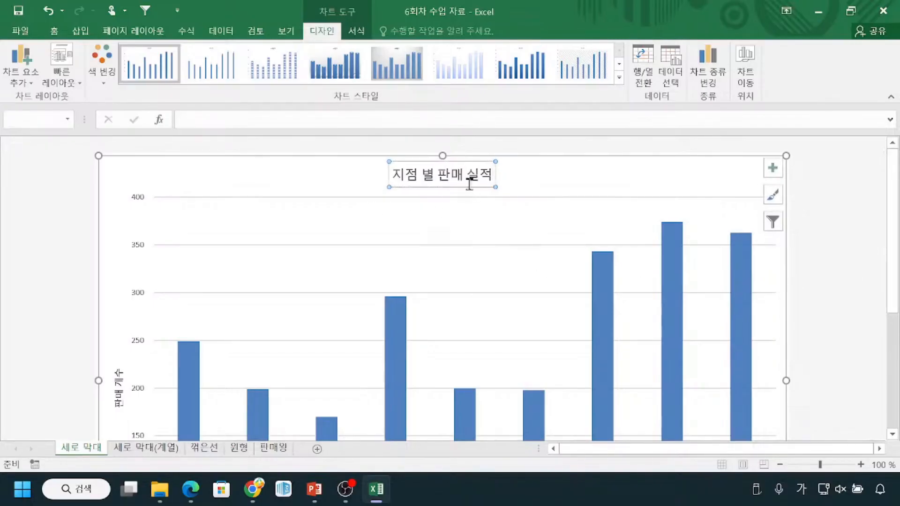
{"action": "key", "text": "ctrl"}
{"action": "key", "text": "ctrl"}
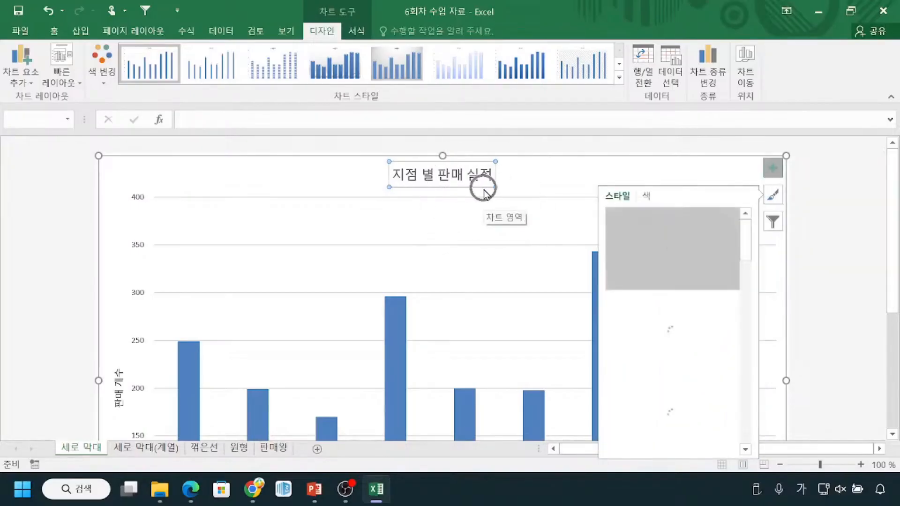
{"action": "key", "text": "ctrl+2"}
{"action": "mouse_move", "coordinate": [377, 152]}
{"action": "left_mouse_down"}
{"action": "mouse_move", "coordinate": [435, 201]}
{"action": "mouse_move", "coordinate": [520, 206]}
{"action": "left_mouse_up"}
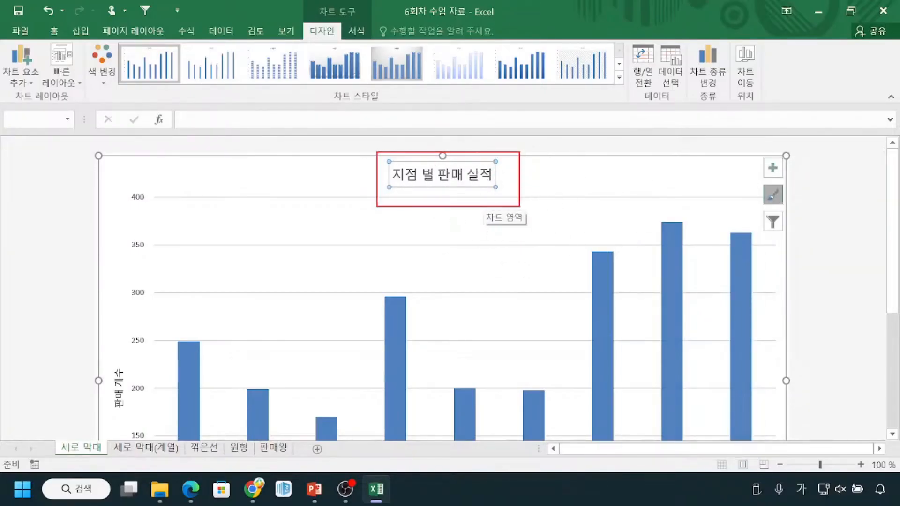
{"action": "key", "text": "Escape"}
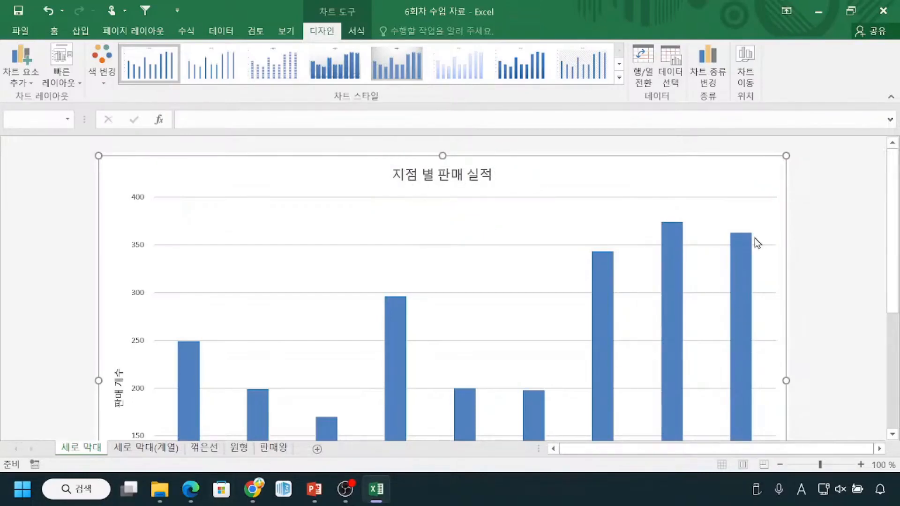
Open the formatting options (차트 제목 서식) for the 지점 별 판매 실적 chart title.
{"action": "left_click", "coordinate": [815, 18]}
{"action": "left_click", "coordinate": [377, 489]}
{"action": "left_click", "coordinate": [463, 171]}
{"action": "right_click", "coordinate": [459, 164]}
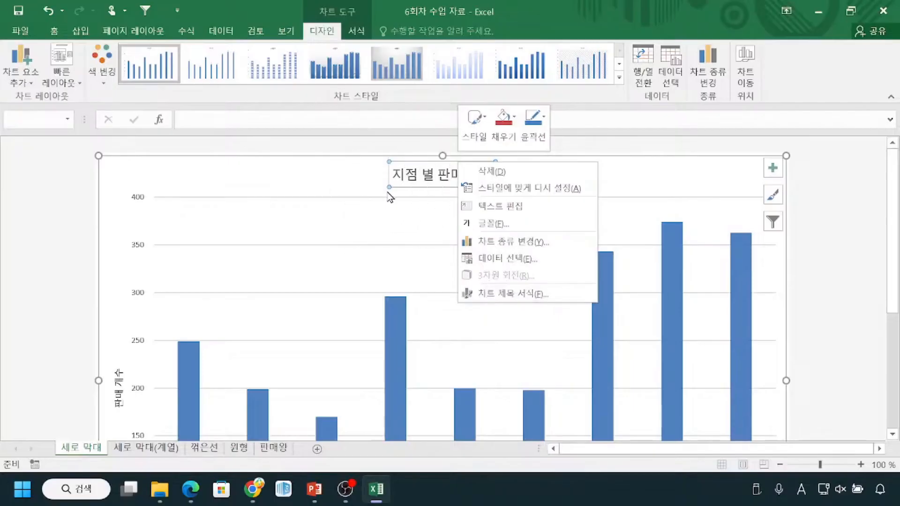
{"action": "left_click", "coordinate": [510, 294]}
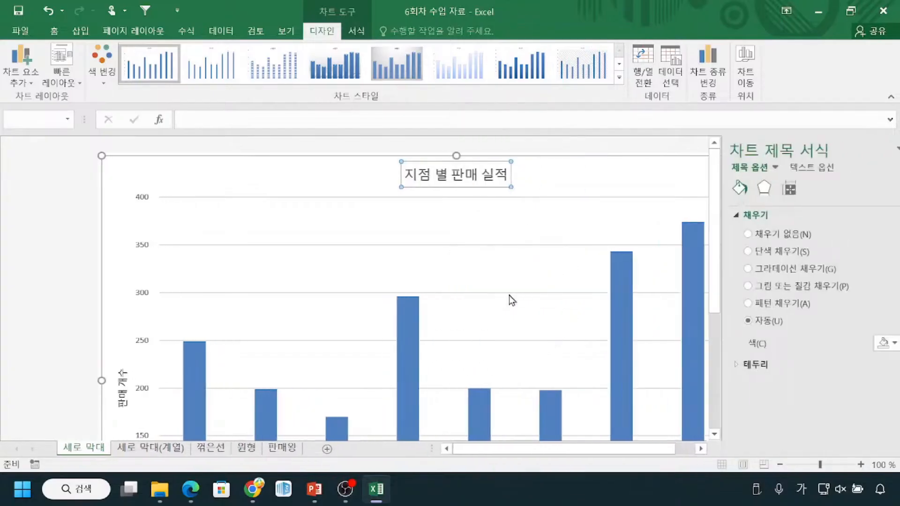
{"action": "key", "text": "ctrl"}
{"action": "key", "text": "ctrl"}
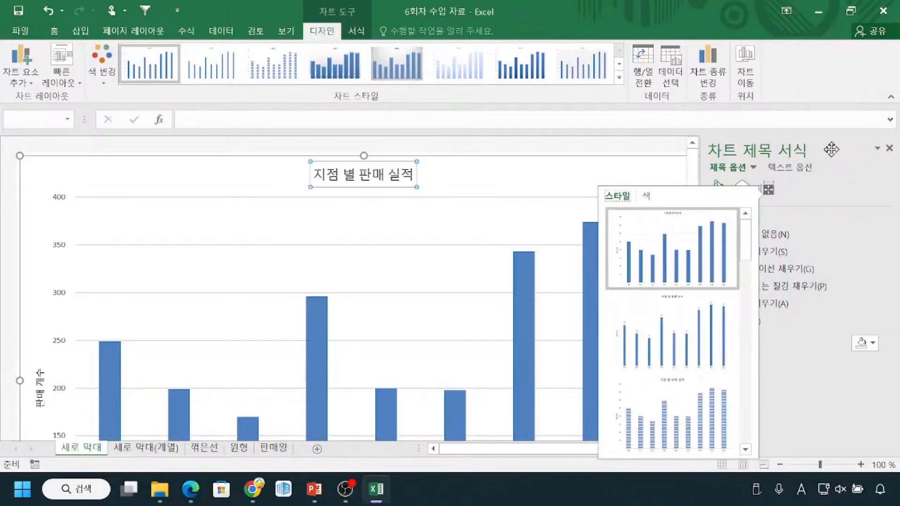
{"action": "key", "text": "ctrl"}
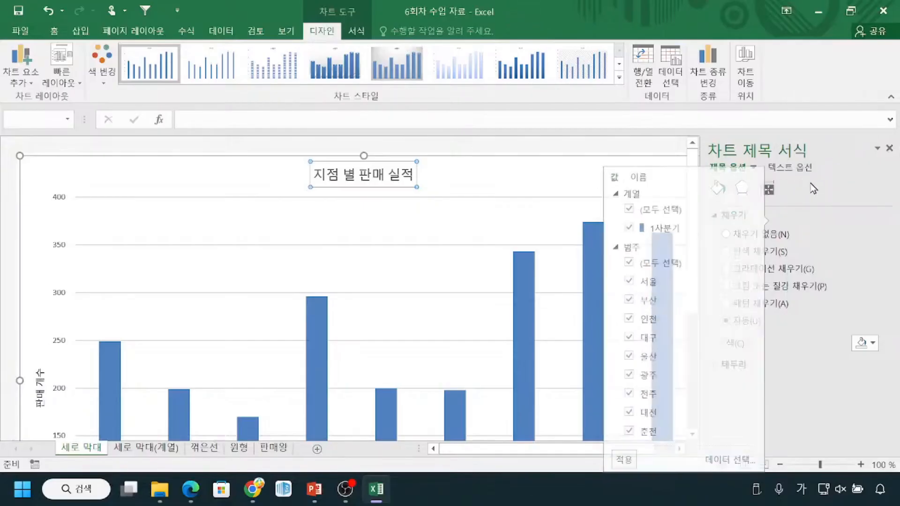
{"action": "key", "text": "ctrl+1"}
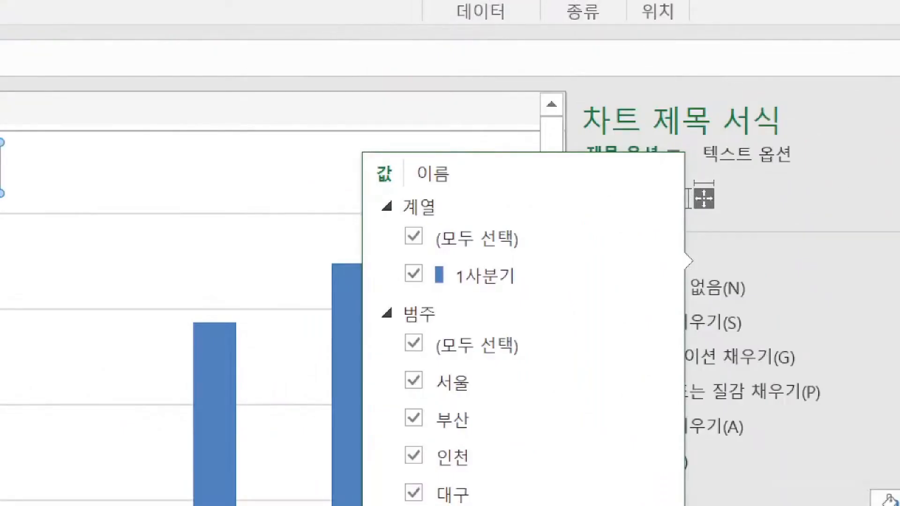
{"action": "key", "text": "Escape"}
{"action": "key", "text": "ctrl+1"}
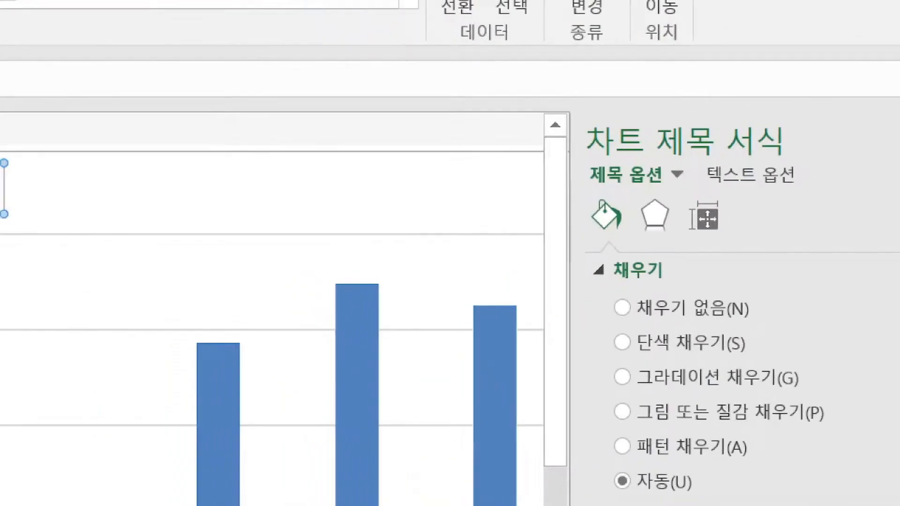
Examine the title options (제목 옵션) offered for the chart title, including its fill settings.
{"action": "left_click", "coordinate": [744, 165]}
{"action": "left_click_drag", "start_coordinate": [674, 188], "coordinate": [697, 188]}
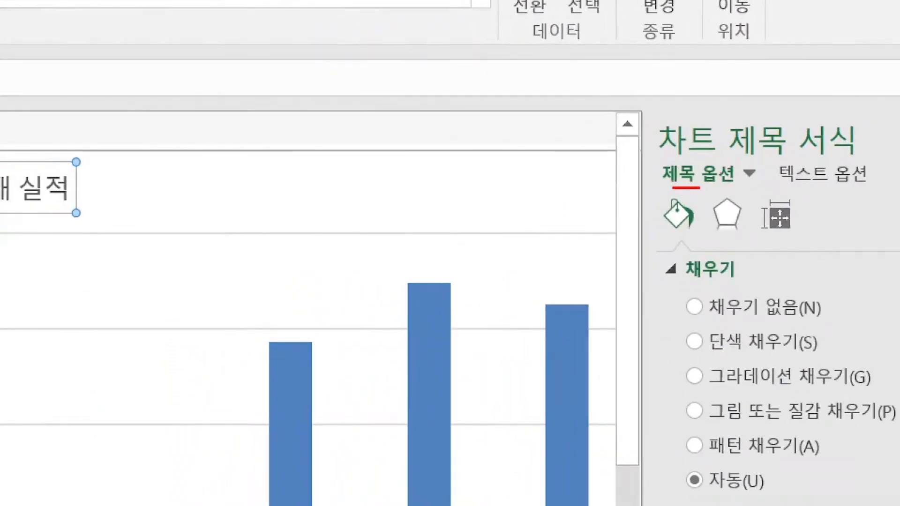
{"action": "left_click_drag", "start_coordinate": [134, 144], "coordinate": [104, 176]}
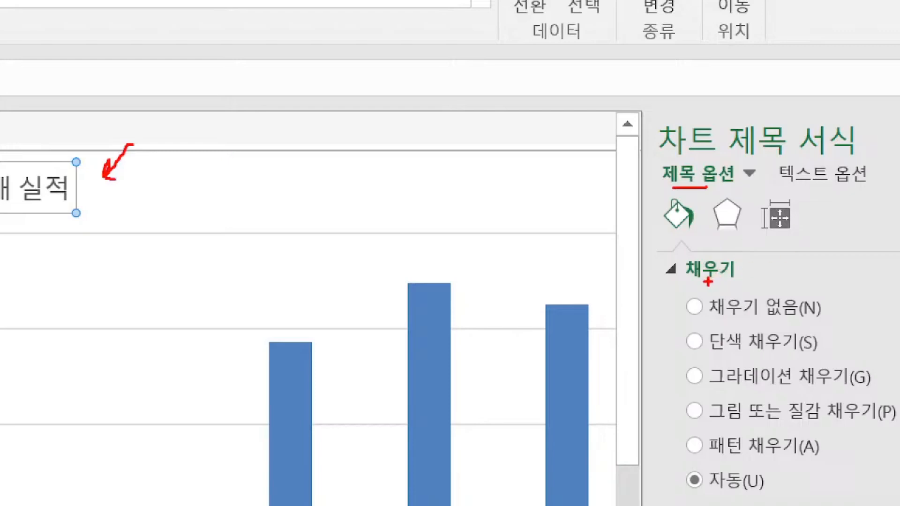
{"action": "left_click_drag", "start_coordinate": [686, 284], "coordinate": [725, 286]}
{"action": "left_click_drag", "start_coordinate": [776, 235], "coordinate": [812, 228]}
{"action": "mouse_move", "coordinate": [771, 157]}
{"action": "left_mouse_down"}
{"action": "mouse_move", "coordinate": [784, 188]}
{"action": "mouse_move", "coordinate": [877, 192]}
{"action": "left_mouse_up"}
{"action": "key", "text": "Escape"}
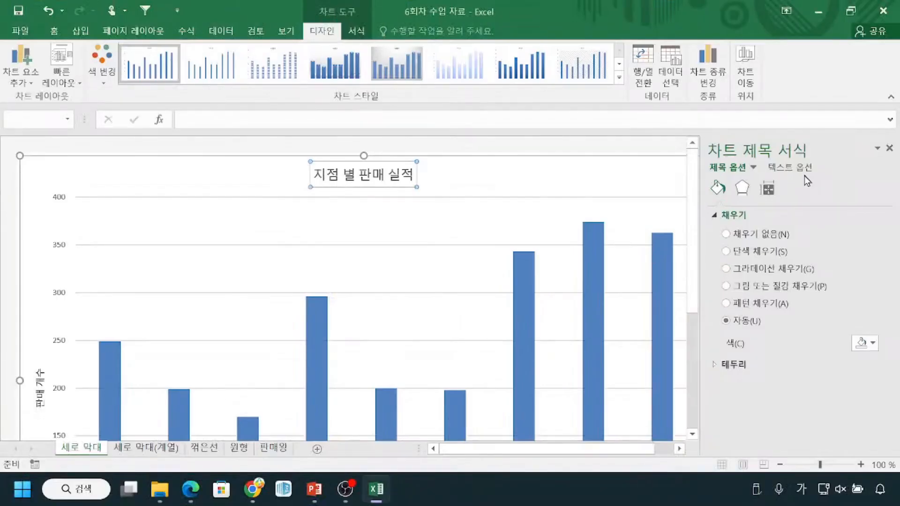
Review the chart title's text fill, text effects and text box options, and close the title formatting options.
{"action": "left_click", "coordinate": [800, 168]}
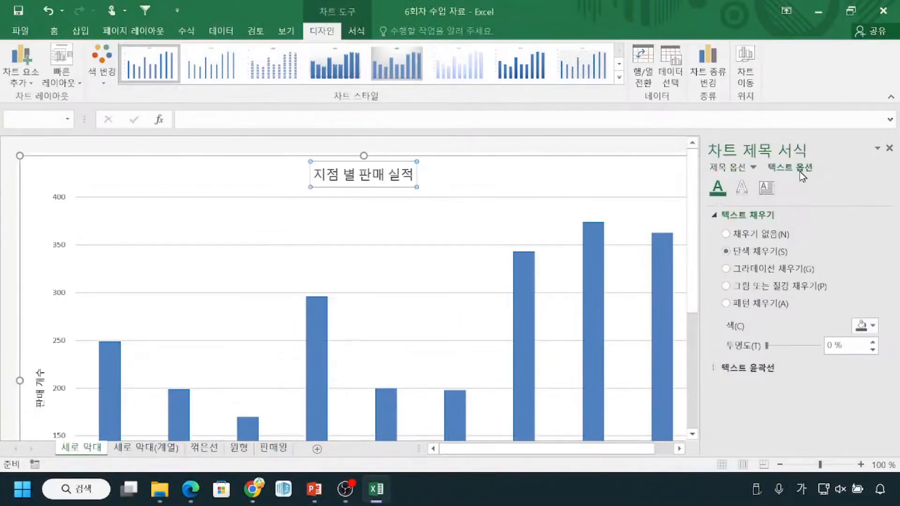
{"action": "left_click", "coordinate": [746, 187]}
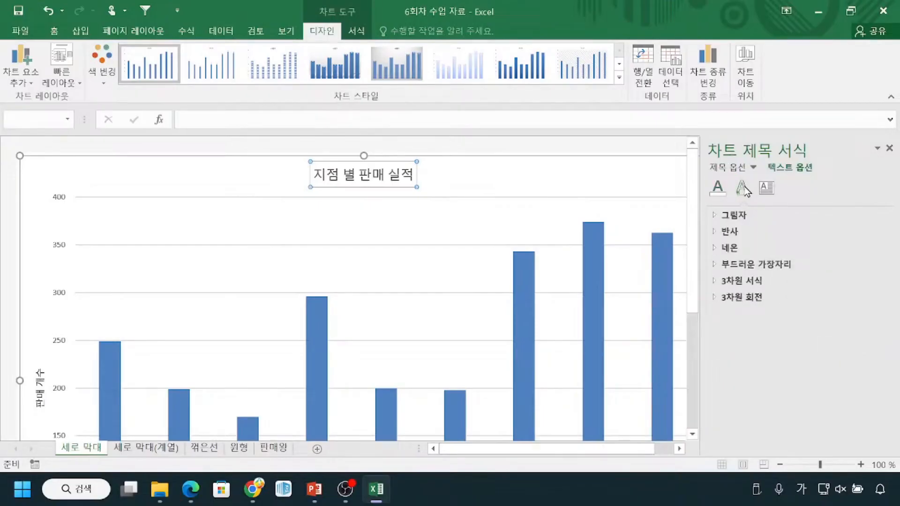
{"action": "left_click", "coordinate": [718, 193]}
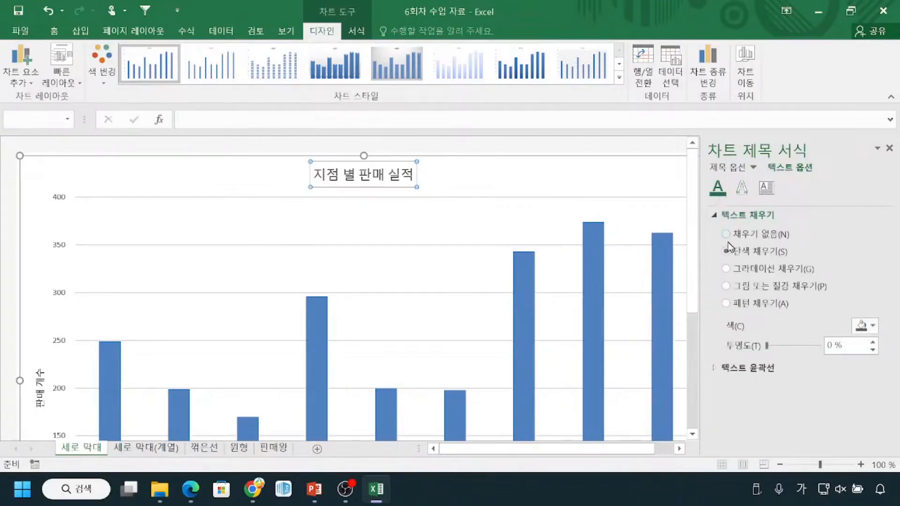
{"action": "left_click", "coordinate": [761, 198]}
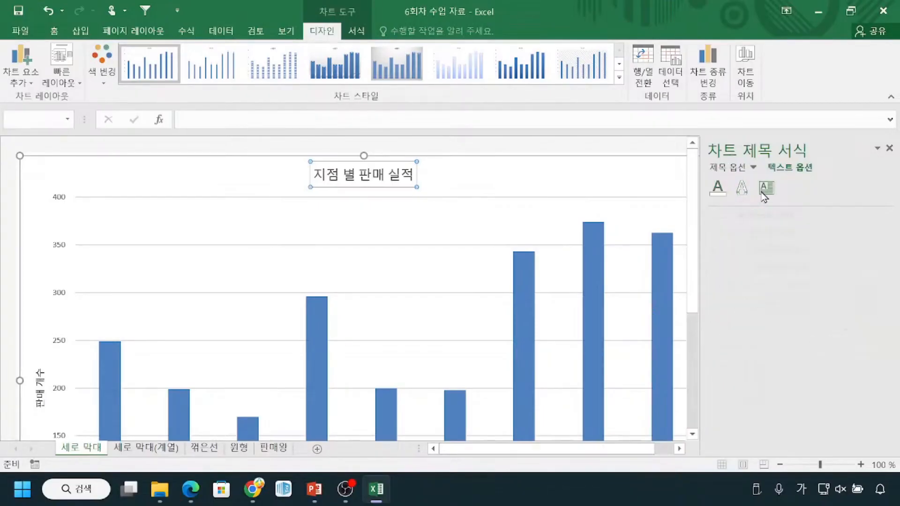
{"action": "left_click", "coordinate": [717, 195]}
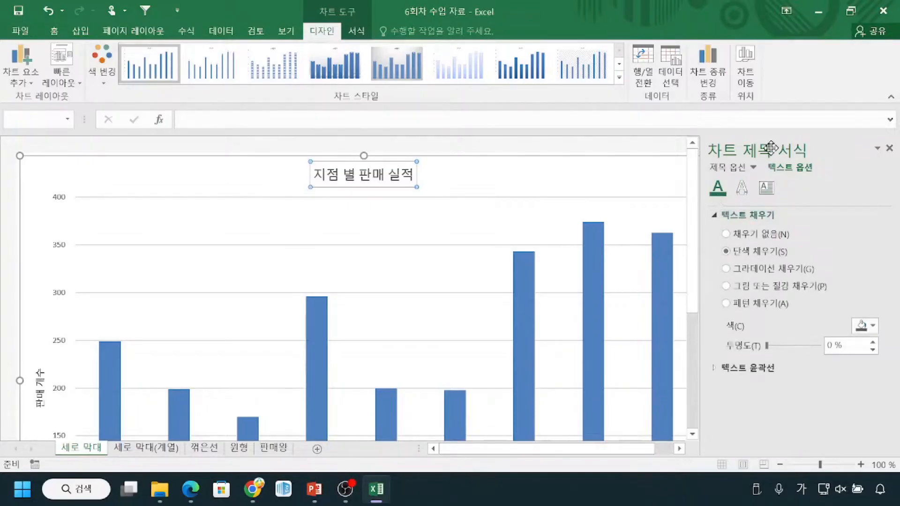
{"action": "left_click", "coordinate": [801, 176]}
{"action": "left_click_drag", "start_coordinate": [734, 258], "coordinate": [780, 258]}
{"action": "left_click", "coordinate": [741, 187]}
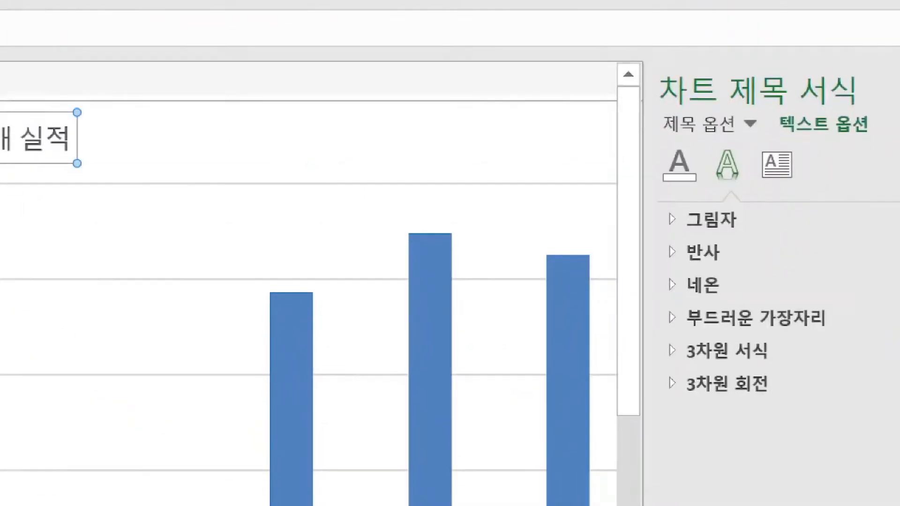
{"action": "mouse_move", "coordinate": [657, 223]}
{"action": "left_mouse_down"}
{"action": "mouse_move", "coordinate": [645, 331]}
{"action": "mouse_move", "coordinate": [674, 406]}
{"action": "left_mouse_up"}
{"action": "mouse_move", "coordinate": [723, 140]}
{"action": "left_mouse_down"}
{"action": "mouse_move", "coordinate": [730, 196]}
{"action": "mouse_move", "coordinate": [737, 139]}
{"action": "mouse_move", "coordinate": [789, 187]}
{"action": "mouse_move", "coordinate": [762, 146]}
{"action": "left_mouse_up"}
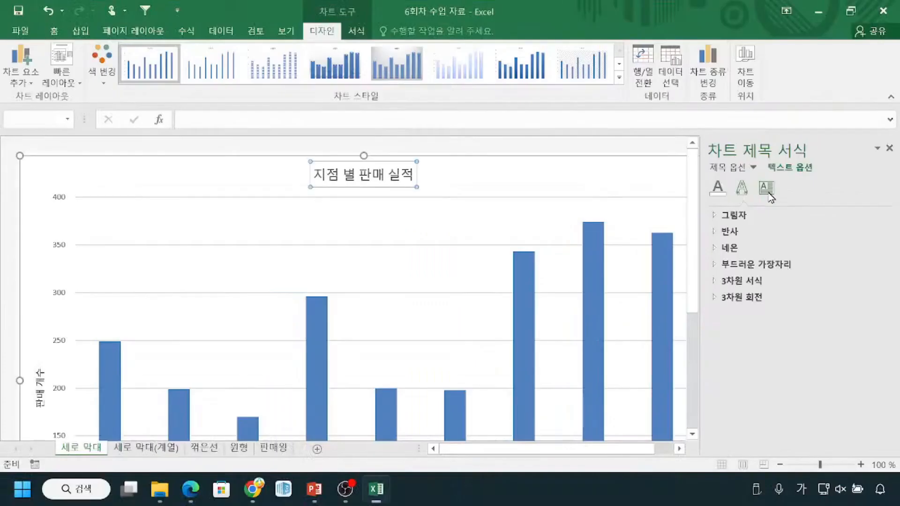
{"action": "left_click", "coordinate": [777, 165]}
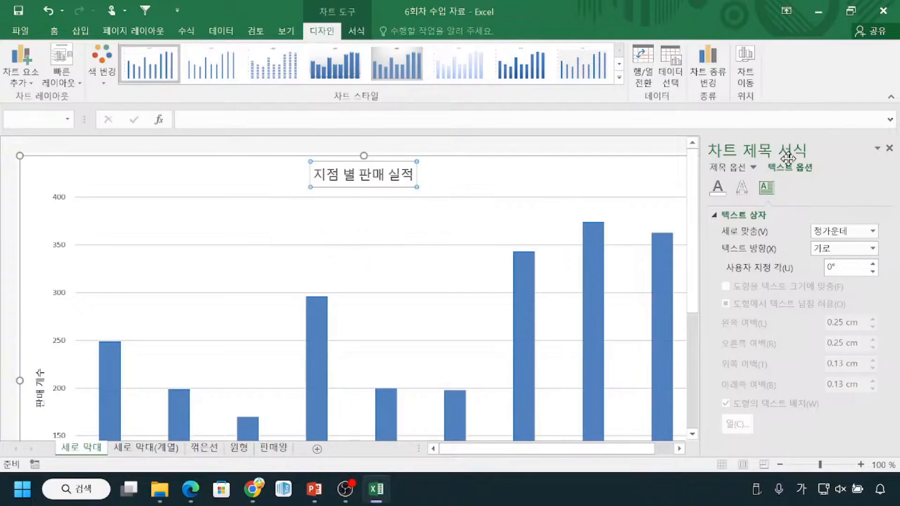
{"action": "left_click", "coordinate": [890, 149]}
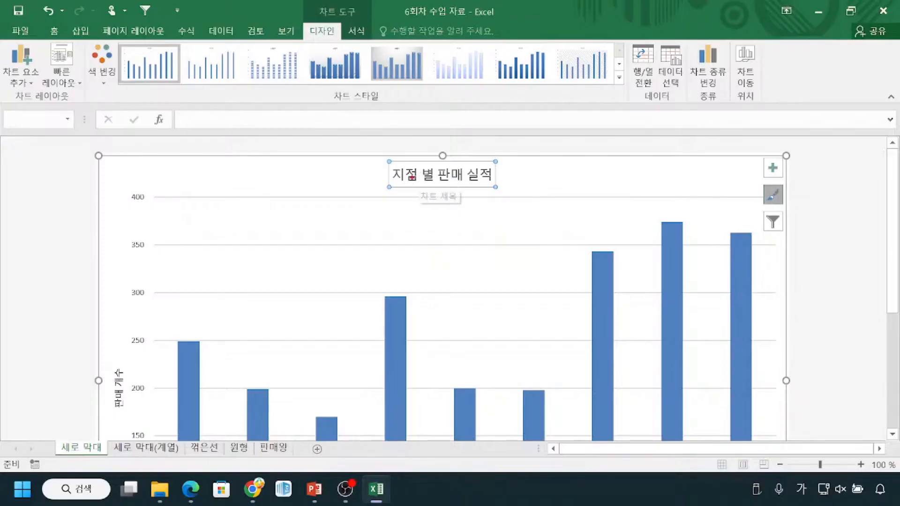
Make the whole chart title 지점 별 판매 실적 bold and deselect the chart.
{"action": "mouse_move", "coordinate": [371, 156]}
{"action": "left_mouse_down"}
{"action": "mouse_move", "coordinate": [377, 193]}
{"action": "mouse_move", "coordinate": [516, 201]}
{"action": "left_mouse_up"}
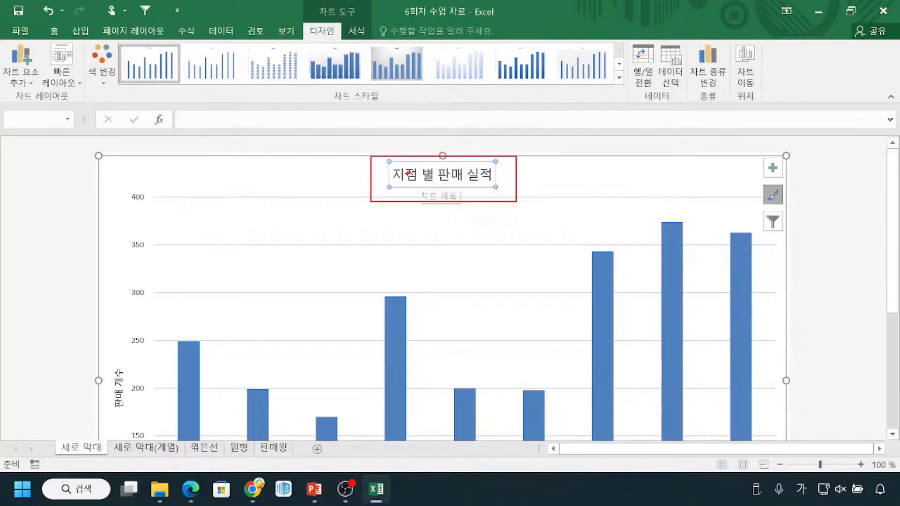
{"action": "key", "text": "Escape"}
{"action": "left_click", "coordinate": [405, 175]}
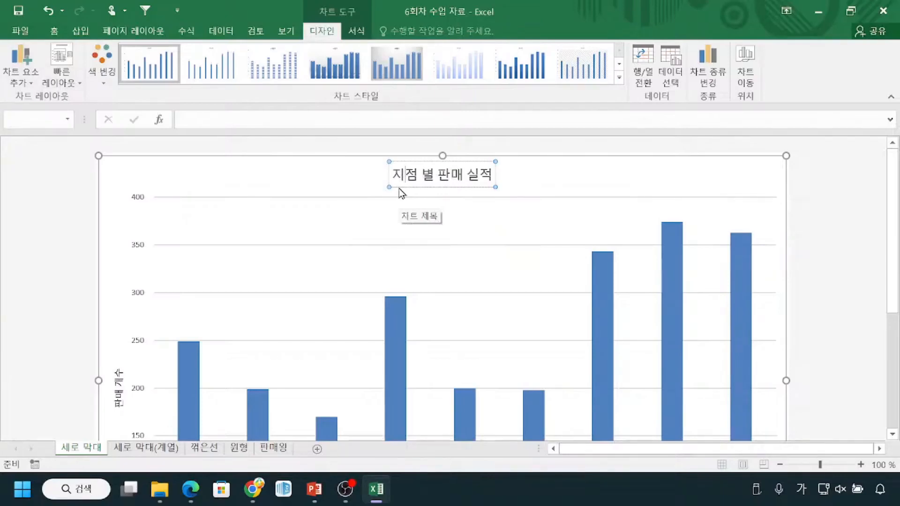
{"action": "left_click", "coordinate": [439, 168]}
{"action": "left_click_drag", "start_coordinate": [392, 170], "coordinate": [502, 173]}
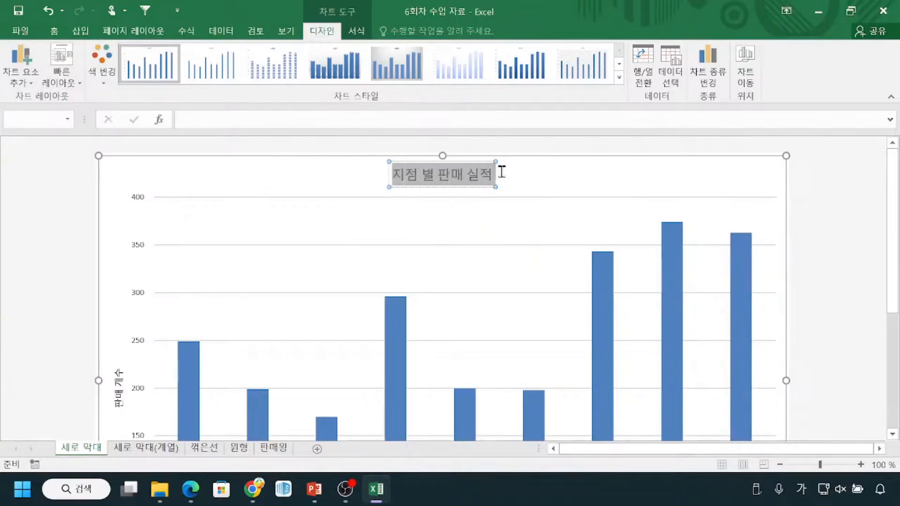
{"action": "left_click", "coordinate": [478, 196]}
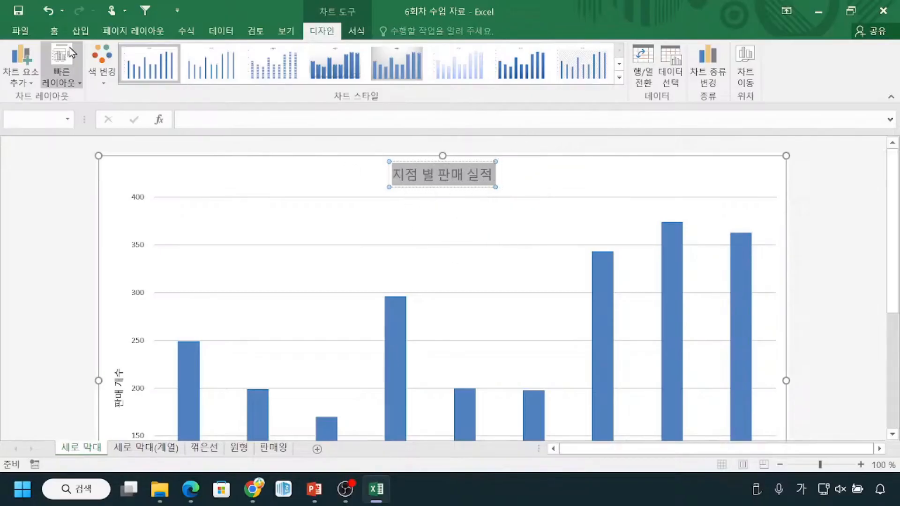
{"action": "left_click", "coordinate": [56, 33]}
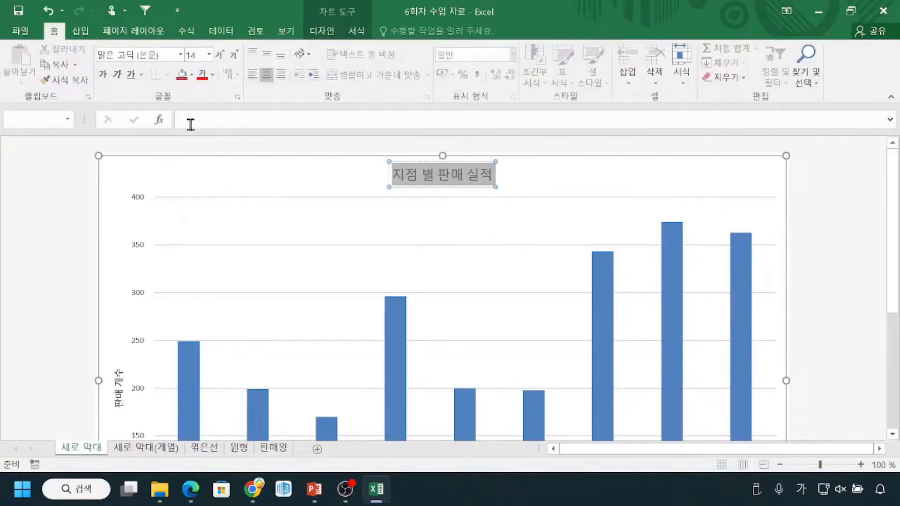
{"action": "left_click_drag", "start_coordinate": [147, 87], "coordinate": [190, 110]}
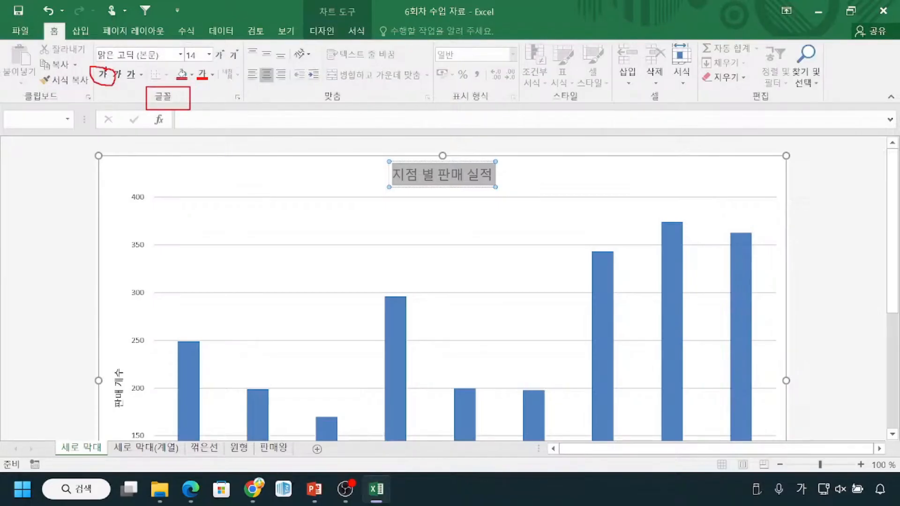
{"action": "key", "text": "Escape"}
{"action": "left_click", "coordinate": [102, 74]}
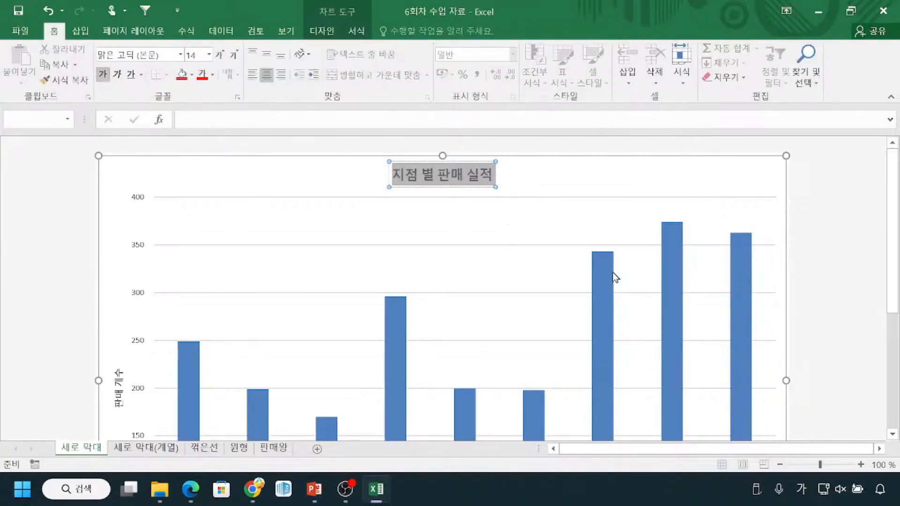
{"action": "left_click", "coordinate": [820, 257]}
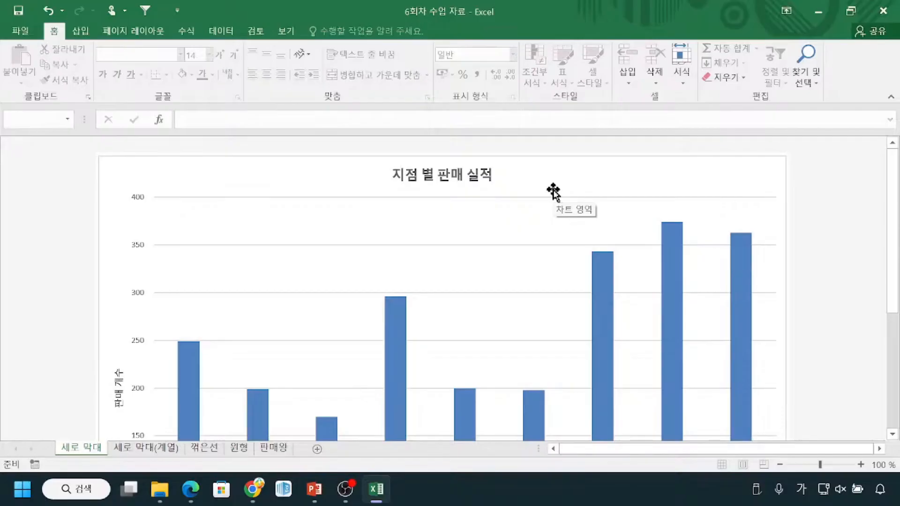
Look through the data label (데이터 레이블) placement options available for the column chart.
{"action": "left_click", "coordinate": [261, 190]}
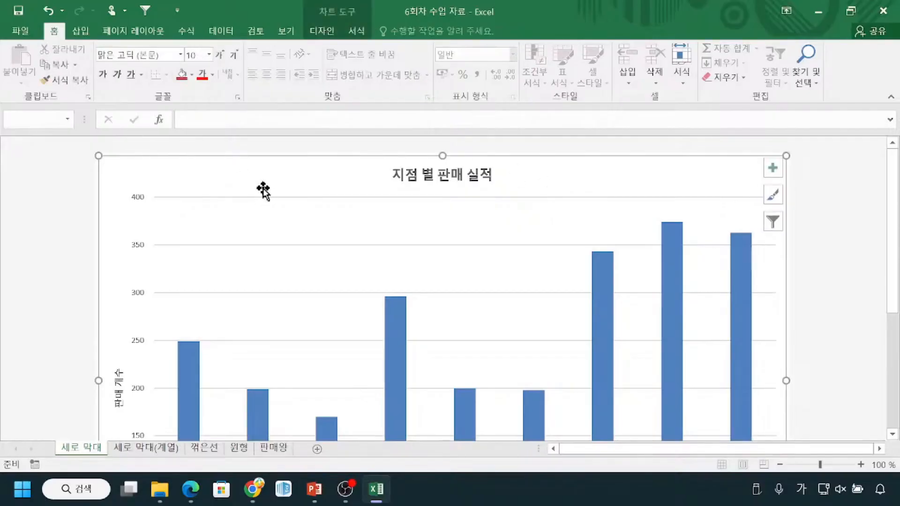
{"action": "key", "text": "ctrl"}
{"action": "key", "text": "ctrl"}
{"action": "key", "text": "ctrl"}
{"action": "left_click", "coordinate": [315, 33]}
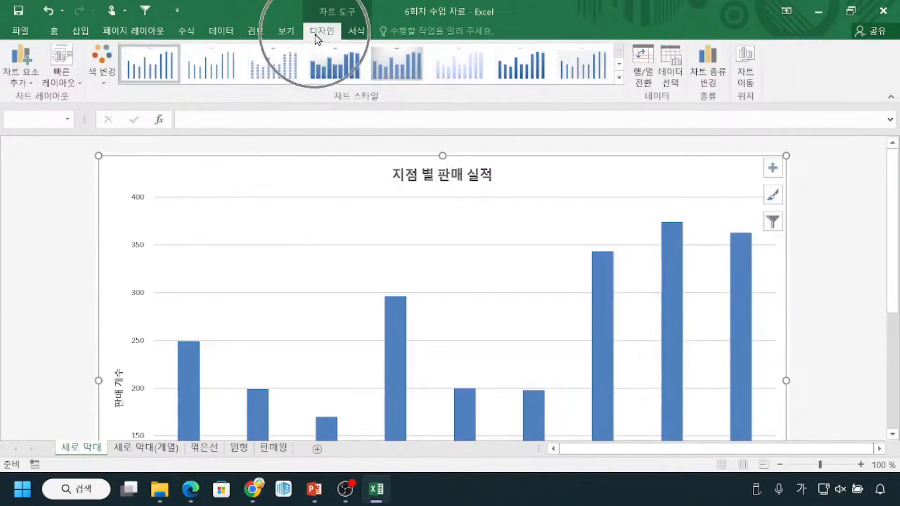
{"action": "key", "text": "ctrl"}
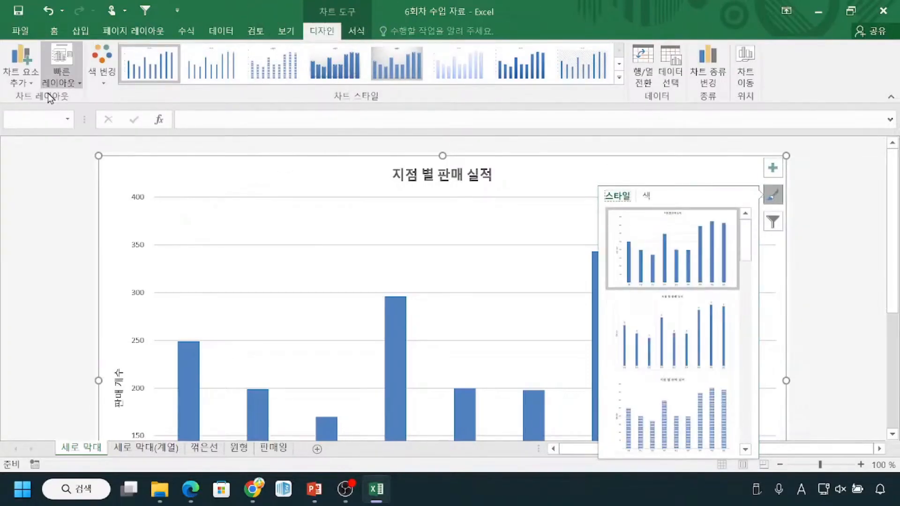
{"action": "left_click", "coordinate": [21, 87]}
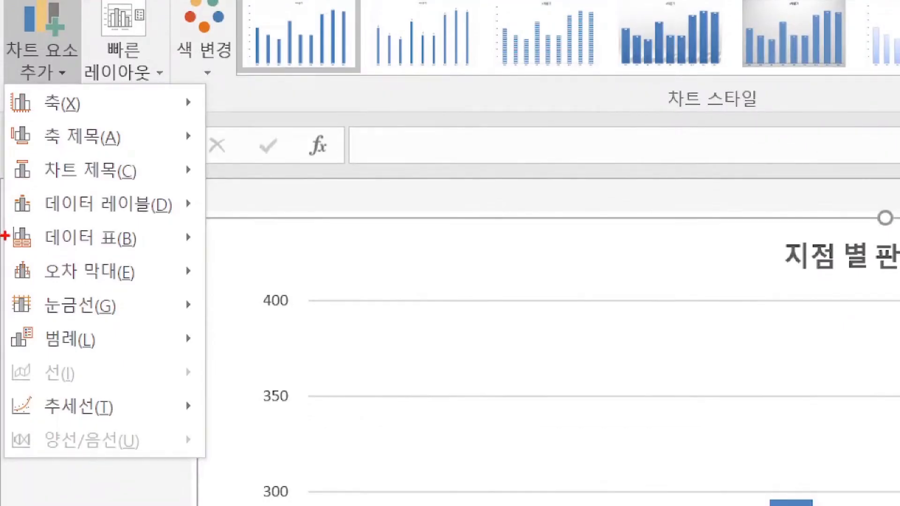
{"action": "mouse_move", "coordinate": [3, 182]}
{"action": "left_mouse_down"}
{"action": "mouse_move", "coordinate": [10, 201]}
{"action": "mouse_move", "coordinate": [183, 232]}
{"action": "left_mouse_up"}
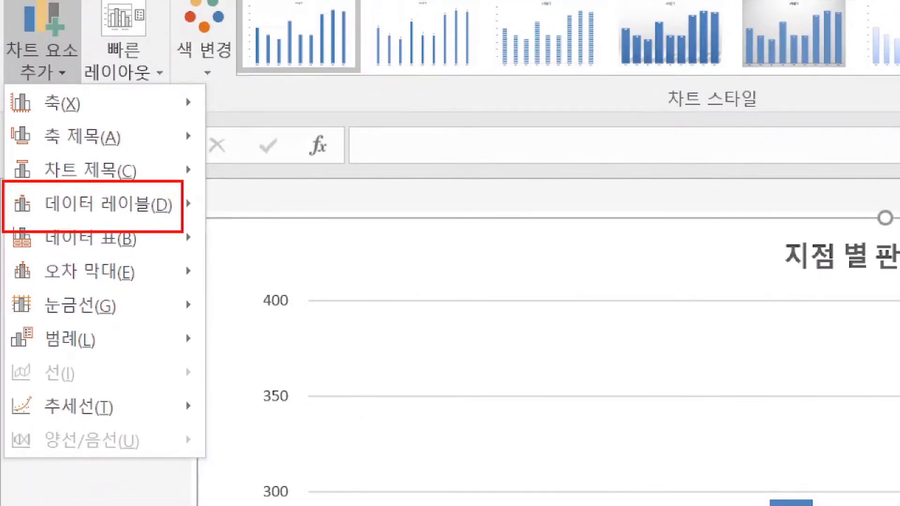
{"action": "key", "text": "Escape"}
{"action": "left_click", "coordinate": [51, 78]}
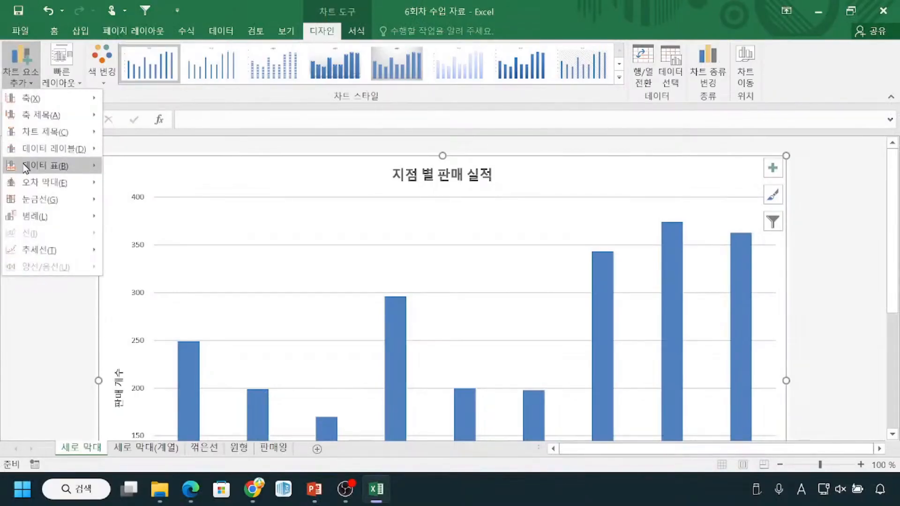
{"action": "mouse_move", "coordinate": [37, 149]}
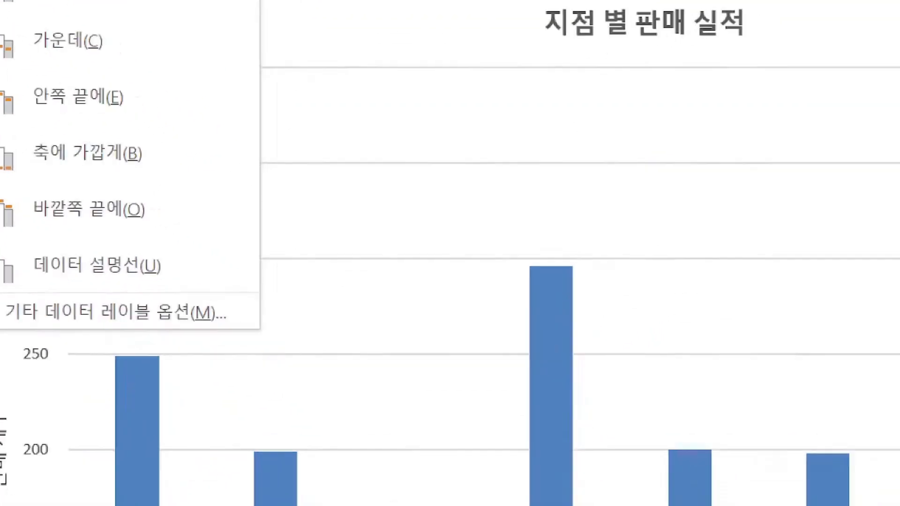
{"action": "key", "text": "Escape"}
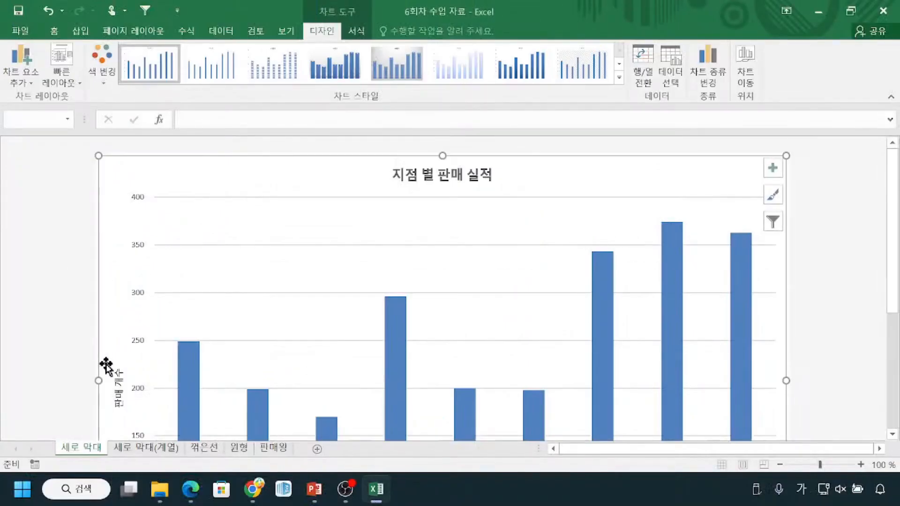
Examine the 인천 column's height against the vertical axis values with the whole chart in view.
{"action": "scroll", "coordinate": [107, 368], "scroll_direction": "down", "scroll_amount": 1}
{"action": "left_click", "coordinate": [781, 465]}
{"action": "left_click", "coordinate": [781, 465]}
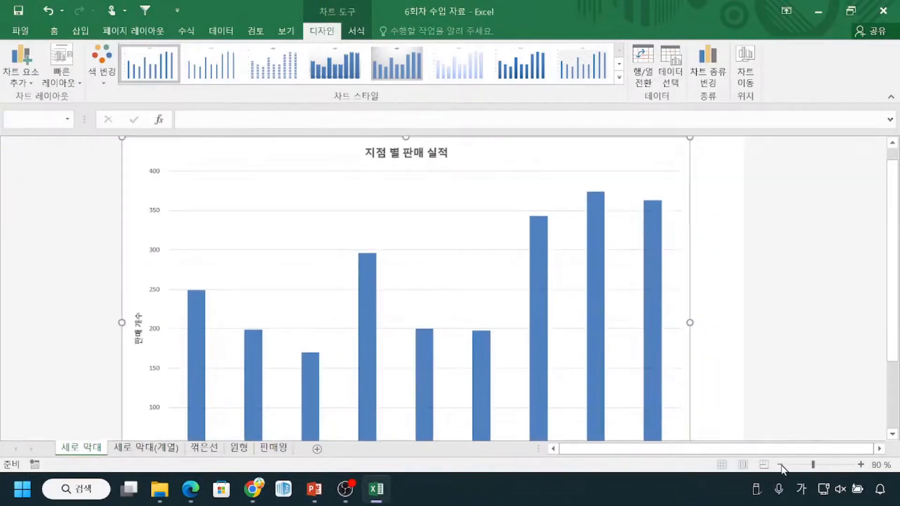
{"action": "left_click", "coordinate": [781, 466]}
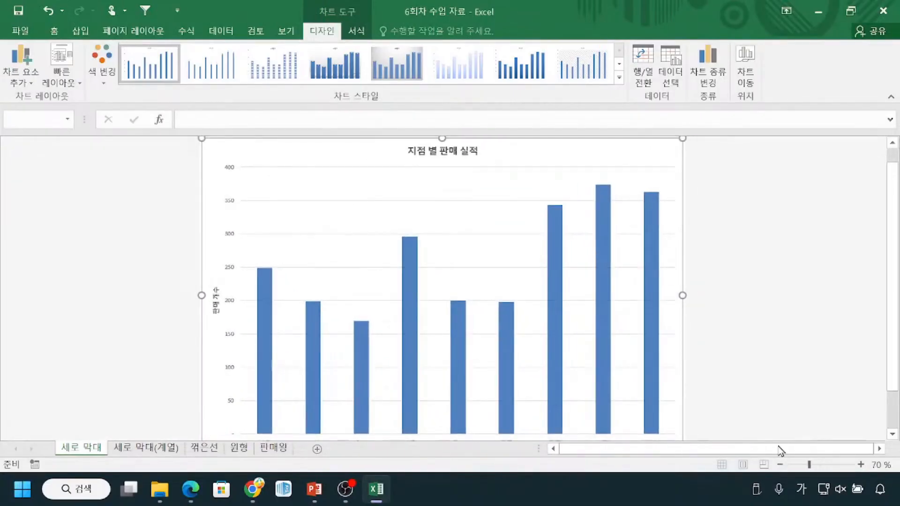
{"action": "left_click", "coordinate": [781, 466]}
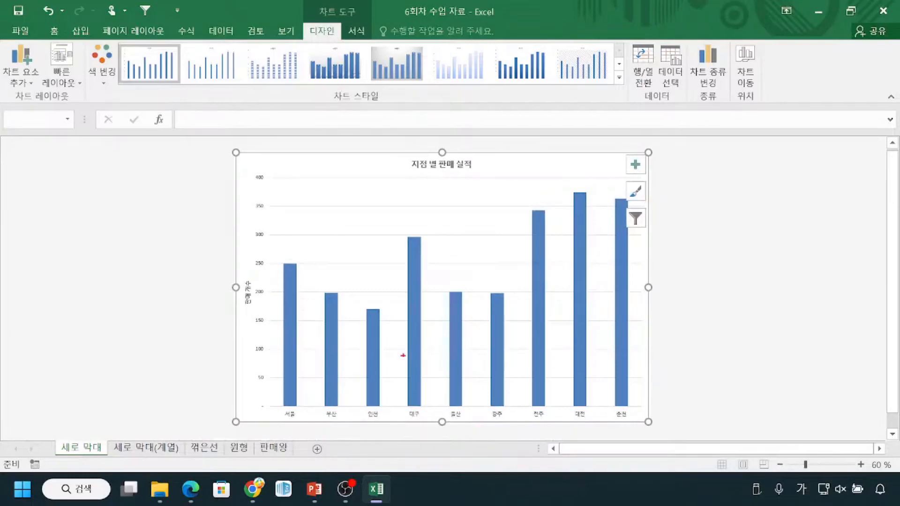
{"action": "mouse_move", "coordinate": [363, 410]}
{"action": "left_mouse_down"}
{"action": "mouse_move", "coordinate": [361, 431]}
{"action": "mouse_move", "coordinate": [383, 430]}
{"action": "mouse_move", "coordinate": [376, 416]}
{"action": "left_mouse_up"}
{"action": "mouse_move", "coordinate": [360, 309]}
{"action": "left_mouse_down"}
{"action": "mouse_move", "coordinate": [393, 306]}
{"action": "mouse_move", "coordinate": [375, 295]}
{"action": "mouse_move", "coordinate": [370, 325]}
{"action": "mouse_move", "coordinate": [371, 296]}
{"action": "left_mouse_up"}
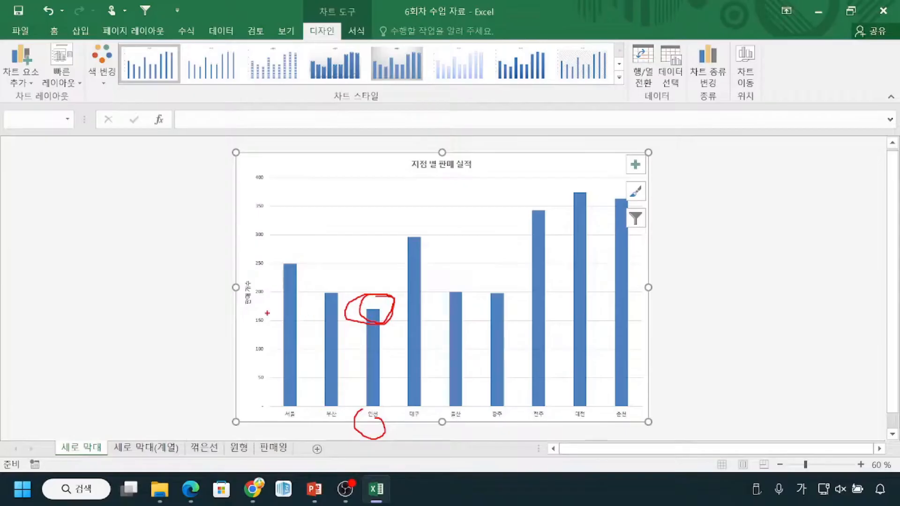
{"action": "mouse_move", "coordinate": [248, 313]}
{"action": "left_mouse_down"}
{"action": "mouse_move", "coordinate": [255, 332]}
{"action": "mouse_move", "coordinate": [272, 320]}
{"action": "left_mouse_up"}
{"action": "left_click_drag", "start_coordinate": [281, 322], "coordinate": [349, 324]}
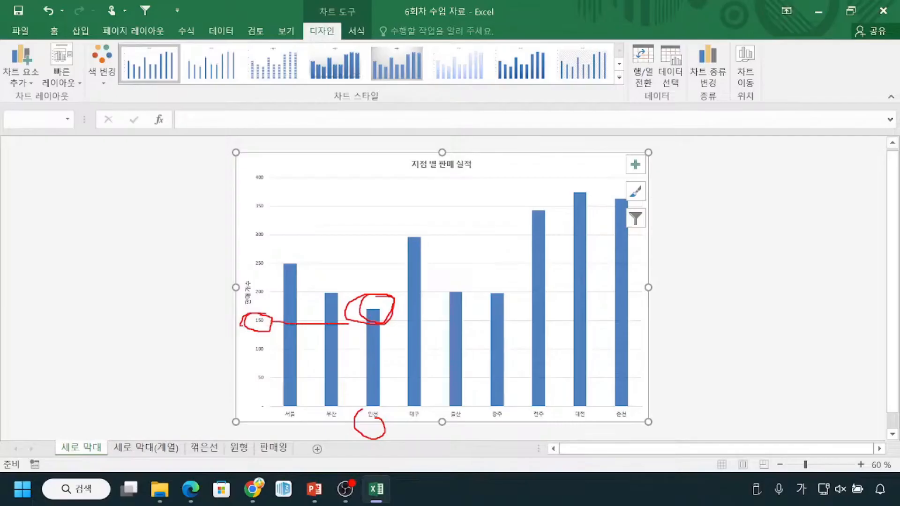
{"action": "left_click_drag", "start_coordinate": [266, 284], "coordinate": [253, 284]}
{"action": "key", "text": "Escape"}
{"action": "key", "text": "ctrl+2"}
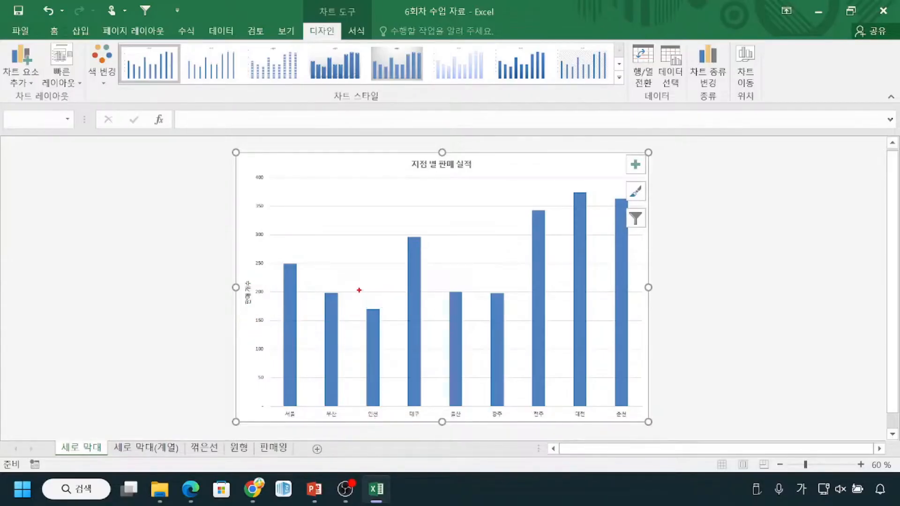
Check the sheet with the regional sales data and return to the 세로 막대 chart sheet.
{"action": "left_click", "coordinate": [282, 451]}
{"action": "left_click", "coordinate": [89, 447]}
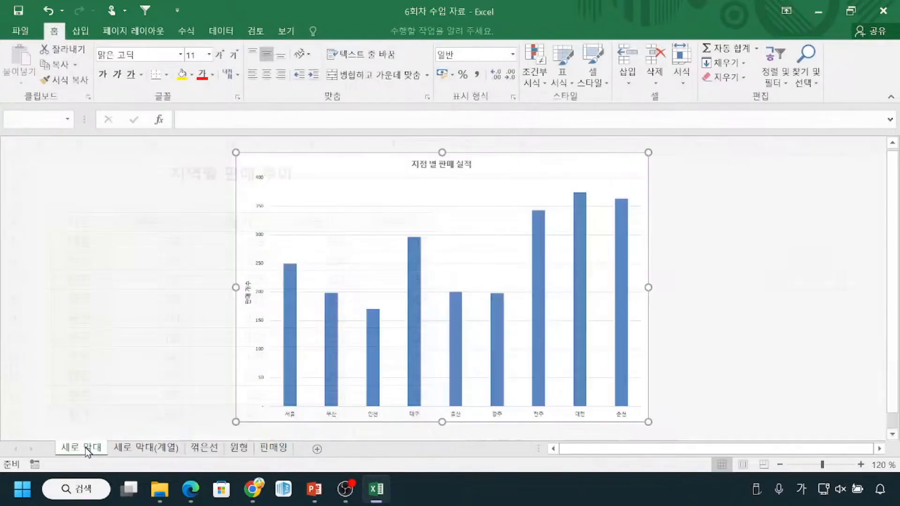
Look at the 인천 column and review the data label (데이터 레이블) placement options, including 바깥쪽 끝에.
{"action": "left_click_drag", "start_coordinate": [351, 293], "coordinate": [351, 297]}
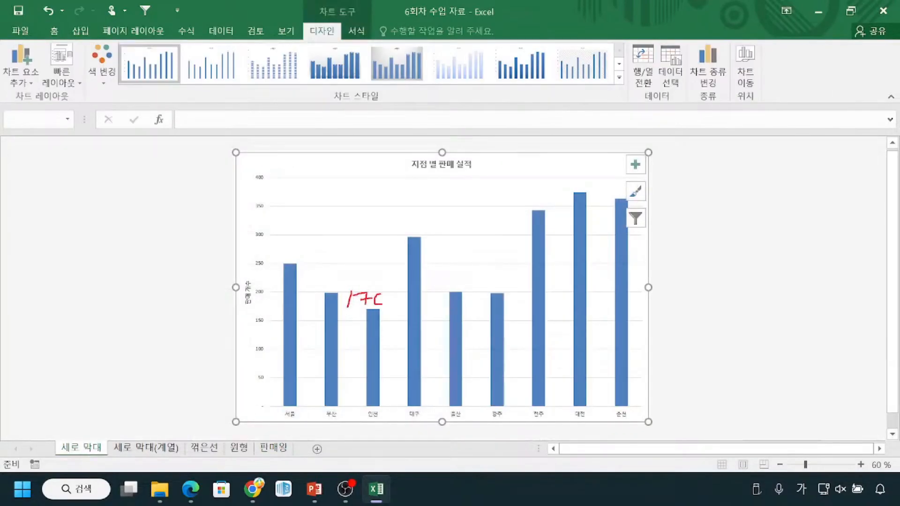
{"action": "key", "text": "Escape"}
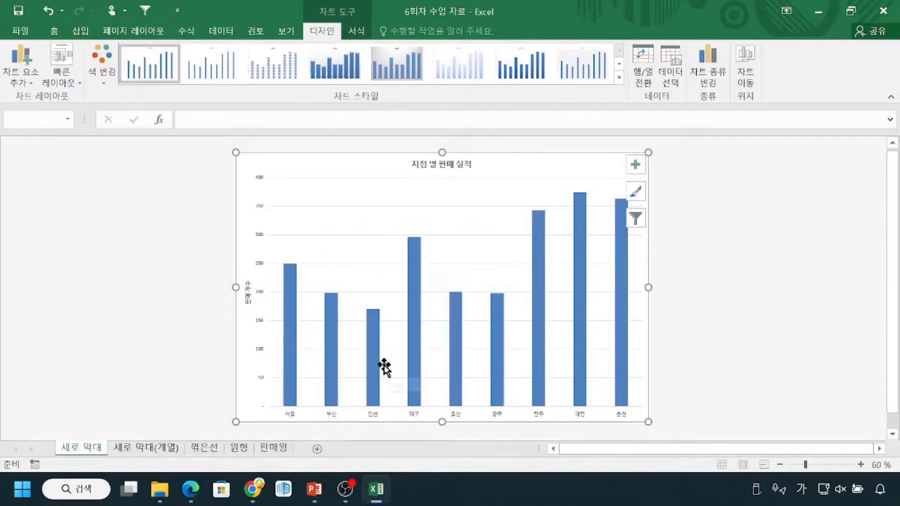
{"action": "left_click", "coordinate": [20, 87]}
{"action": "left_click", "coordinate": [21, 87]}
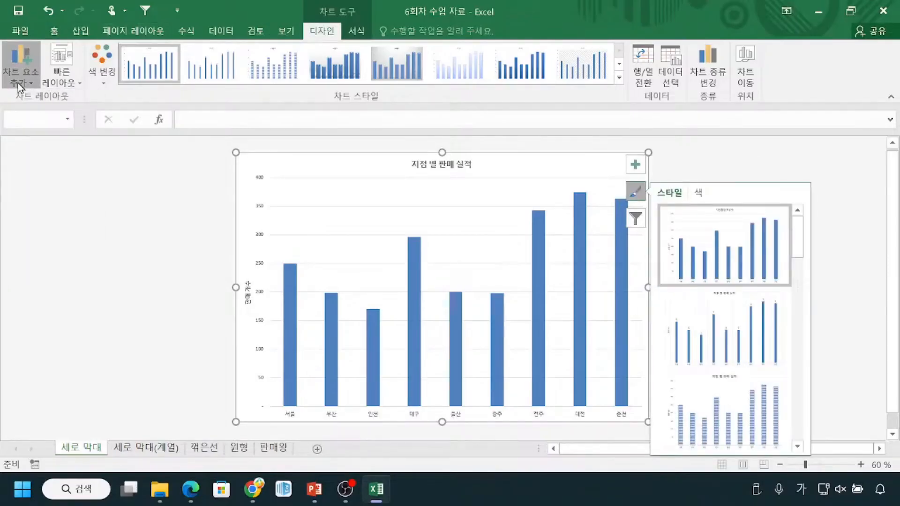
{"action": "mouse_move", "coordinate": [53, 151]}
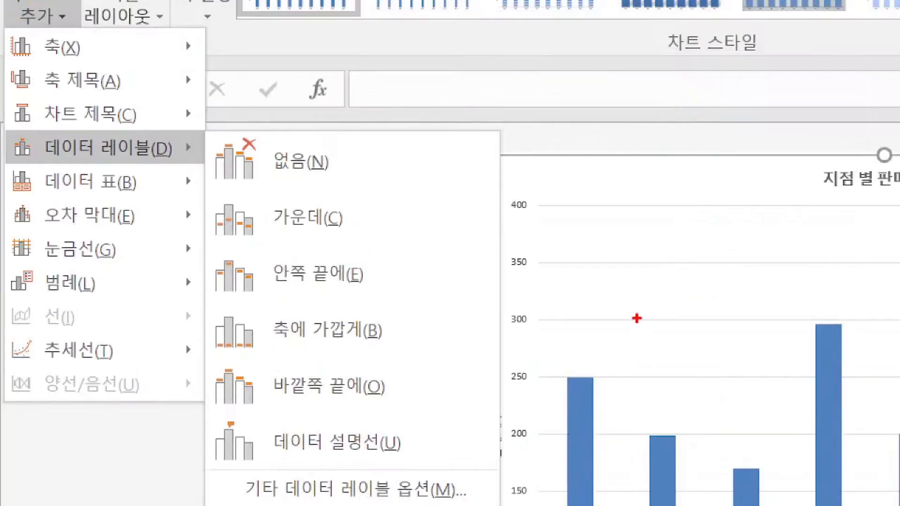
{"action": "left_click_drag", "start_coordinate": [273, 403], "coordinate": [371, 403]}
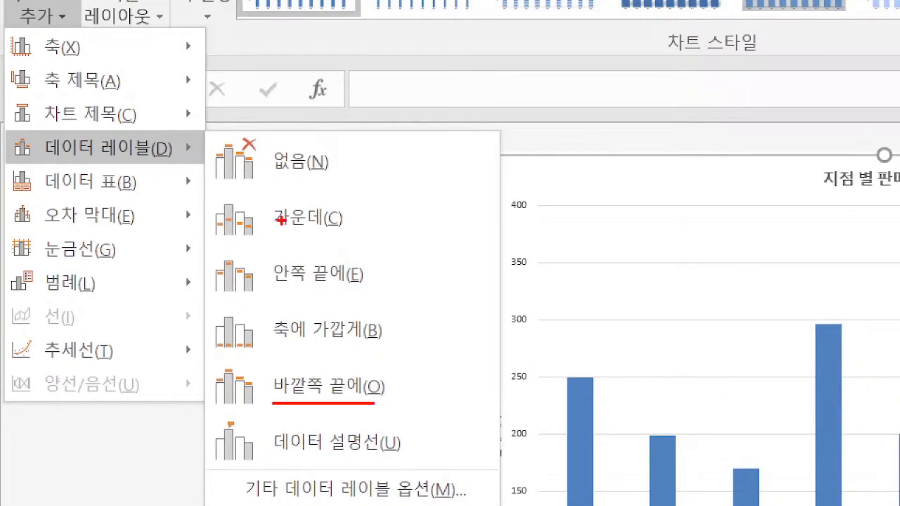
{"action": "mouse_move", "coordinate": [578, 465]}
{"action": "left_mouse_down"}
{"action": "mouse_move", "coordinate": [580, 484]}
{"action": "mouse_move", "coordinate": [582, 468]}
{"action": "left_mouse_up"}
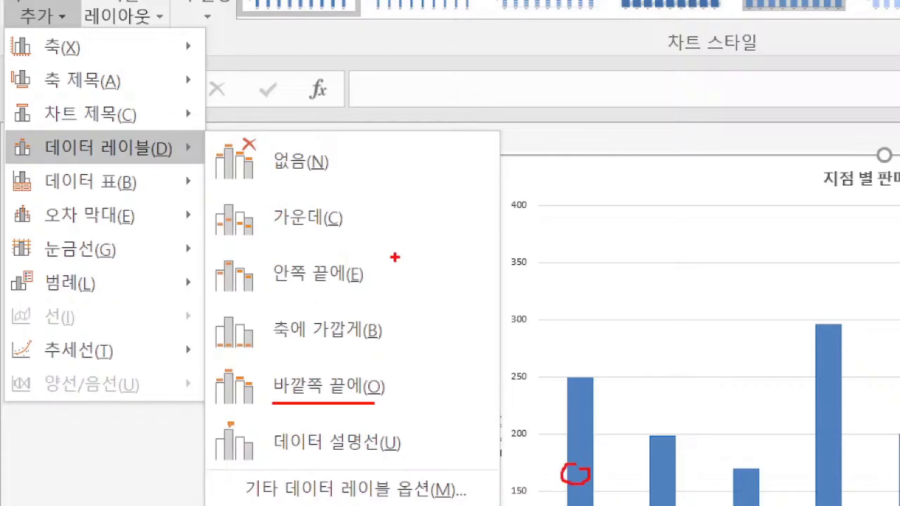
{"action": "mouse_move", "coordinate": [580, 378]}
{"action": "left_mouse_down"}
{"action": "mouse_move", "coordinate": [557, 383]}
{"action": "mouse_move", "coordinate": [602, 386]}
{"action": "mouse_move", "coordinate": [577, 383]}
{"action": "left_mouse_up"}
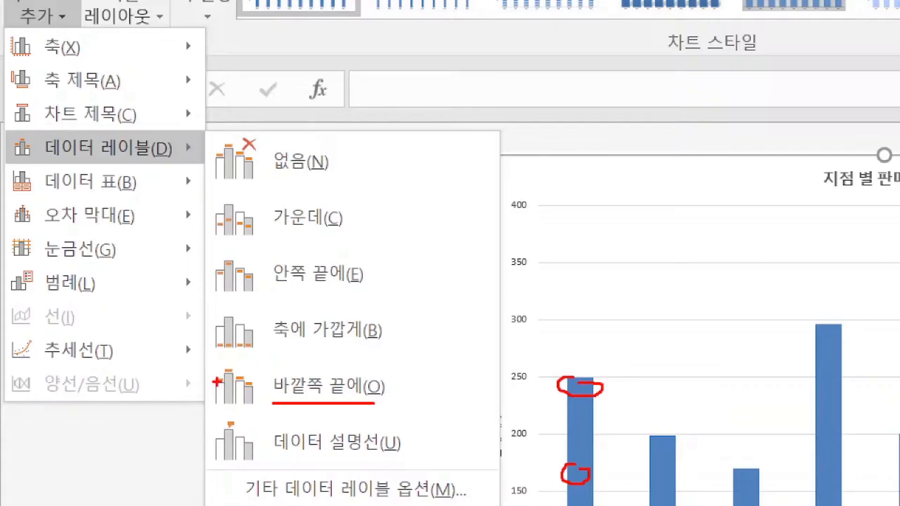
{"action": "mouse_move", "coordinate": [206, 365]}
{"action": "left_mouse_down"}
{"action": "mouse_move", "coordinate": [317, 424]}
{"action": "mouse_move", "coordinate": [418, 424]}
{"action": "left_mouse_up"}
{"action": "mouse_move", "coordinate": [419, 389]}
{"action": "left_mouse_down"}
{"action": "mouse_move", "coordinate": [427, 398]}
{"action": "mouse_move", "coordinate": [447, 381]}
{"action": "left_mouse_up"}
{"action": "key", "text": "Escape"}
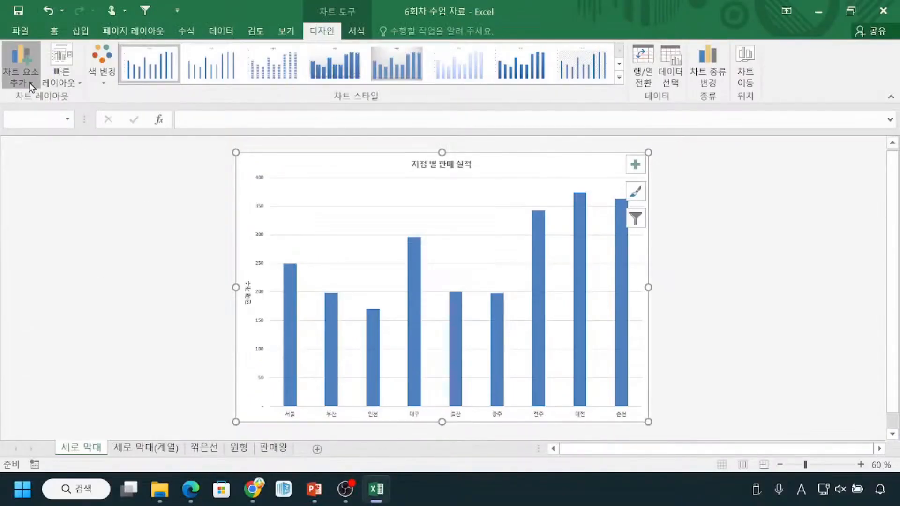
Add data labels at the outside end (바깥쪽 끝에) of the columns in the 지점 별 판매 실적 chart.
{"action": "left_click", "coordinate": [29, 83]}
{"action": "mouse_move", "coordinate": [50, 157]}
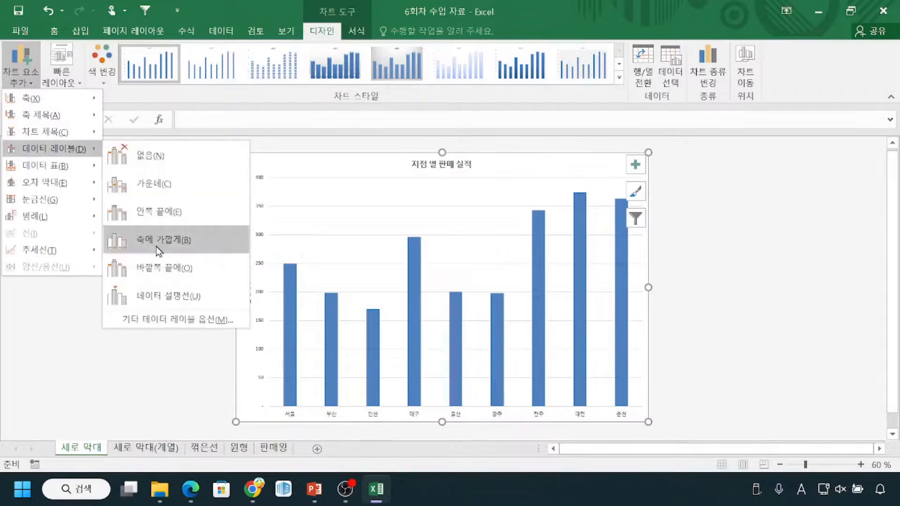
{"action": "left_click", "coordinate": [158, 266]}
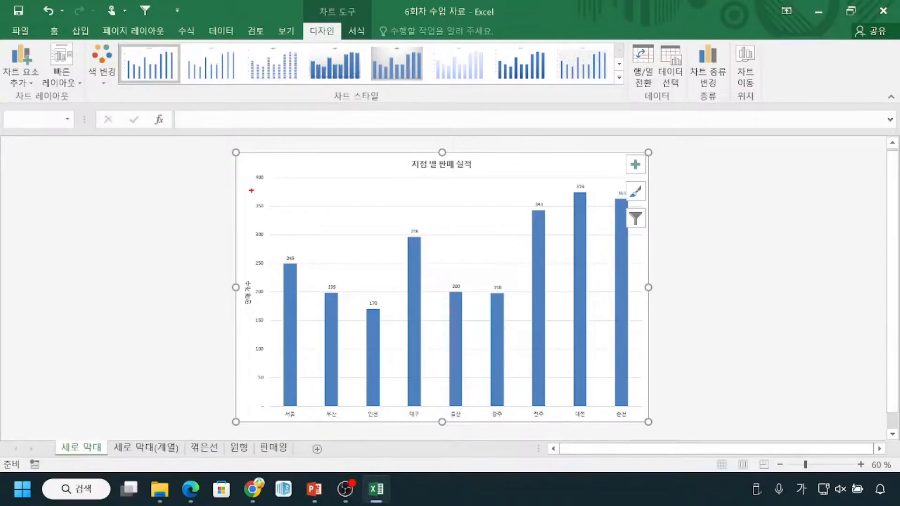
Compare the vertical axis scale with the data labels above the 서울 and 부산 columns.
{"action": "left_click_drag", "start_coordinate": [248, 173], "coordinate": [266, 399]}
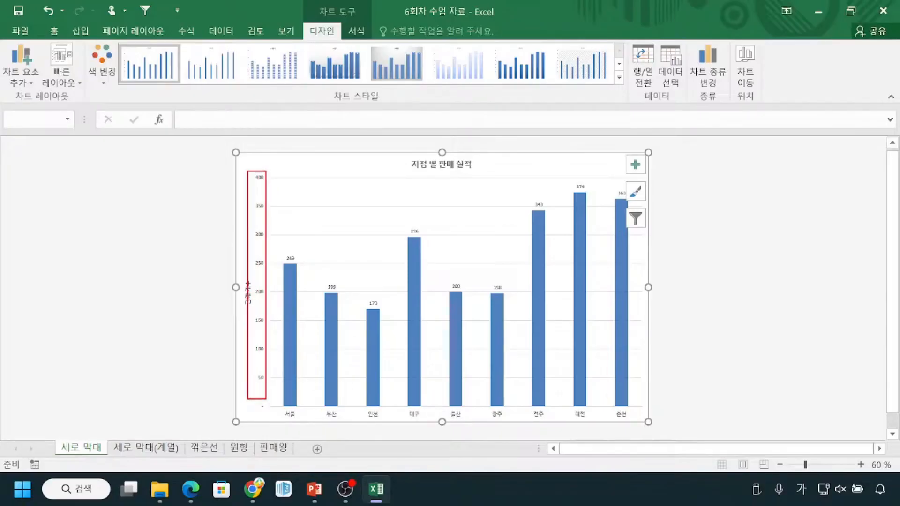
{"action": "left_click_drag", "start_coordinate": [313, 264], "coordinate": [299, 268]}
{"action": "left_click_drag", "start_coordinate": [334, 298], "coordinate": [340, 291]}
{"action": "key", "text": "Escape"}
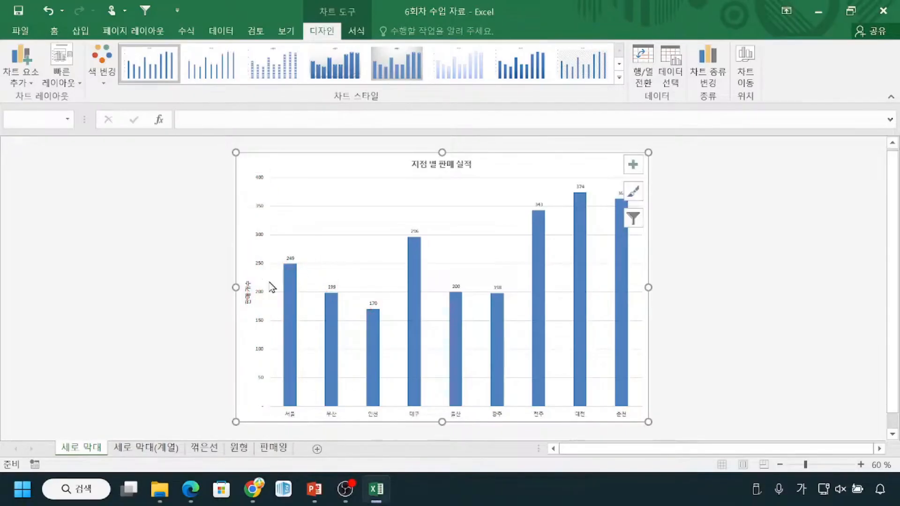
{"action": "key", "text": "ctrl+2"}
{"action": "mouse_move", "coordinate": [241, 168]}
{"action": "left_mouse_down"}
{"action": "mouse_move", "coordinate": [262, 408]}
{"action": "mouse_move", "coordinate": [271, 414]}
{"action": "left_mouse_up"}
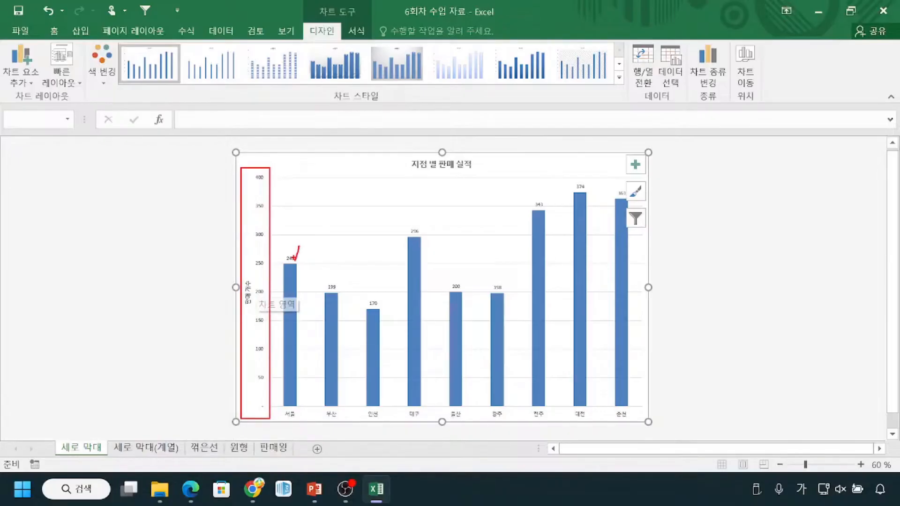
{"action": "key", "text": "Escape"}
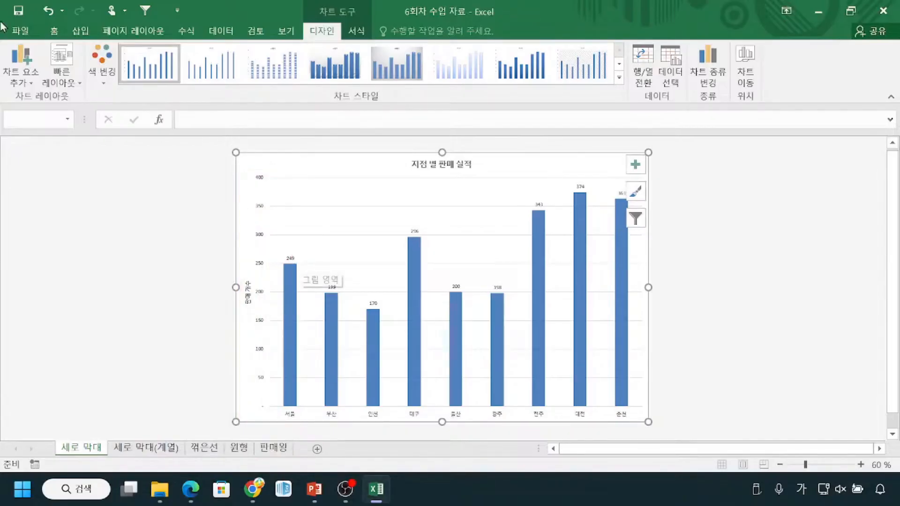
Remove the data labels from the 지점 별 판매 실적 chart by setting them to 없음.
{"action": "left_click", "coordinate": [21, 80]}
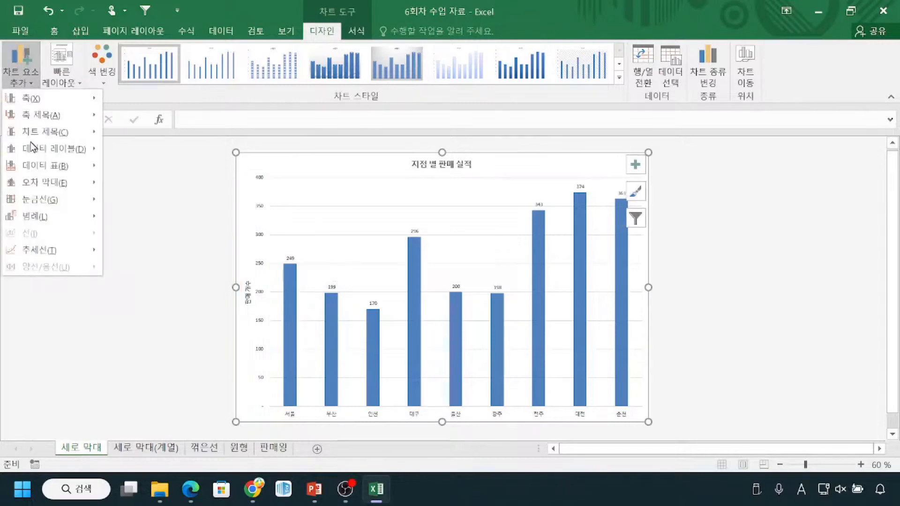
{"action": "mouse_move", "coordinate": [30, 143]}
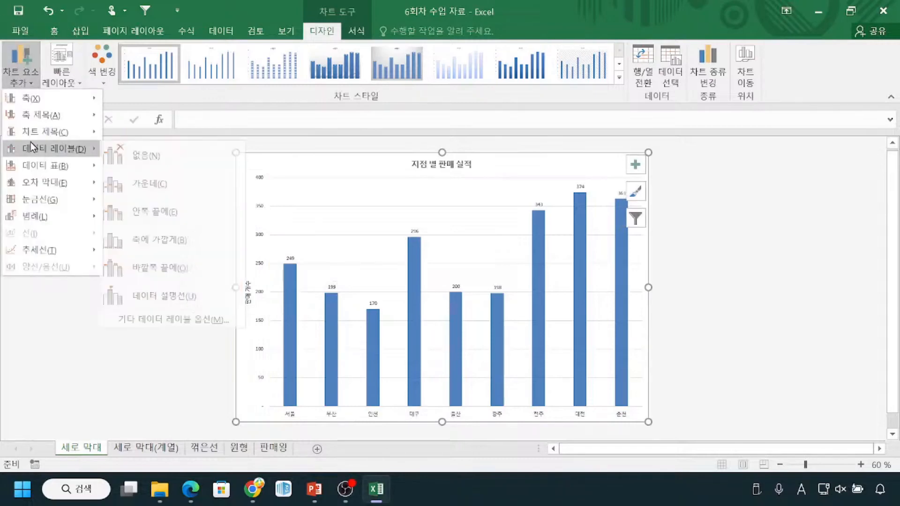
{"action": "left_click", "coordinate": [139, 158]}
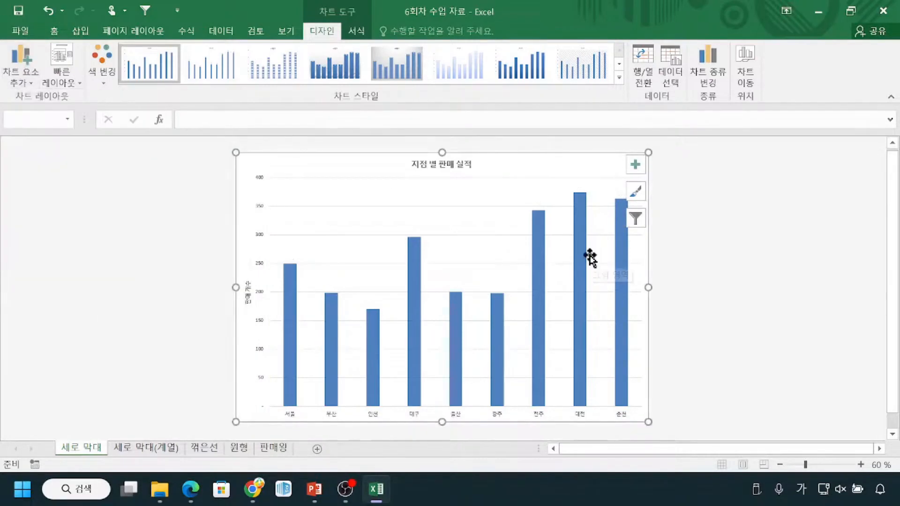
Look through the remaining chart elements that can be added: 데이터 표, 오차 막대, 눈금선 and 범례.
{"action": "left_click", "coordinate": [20, 82]}
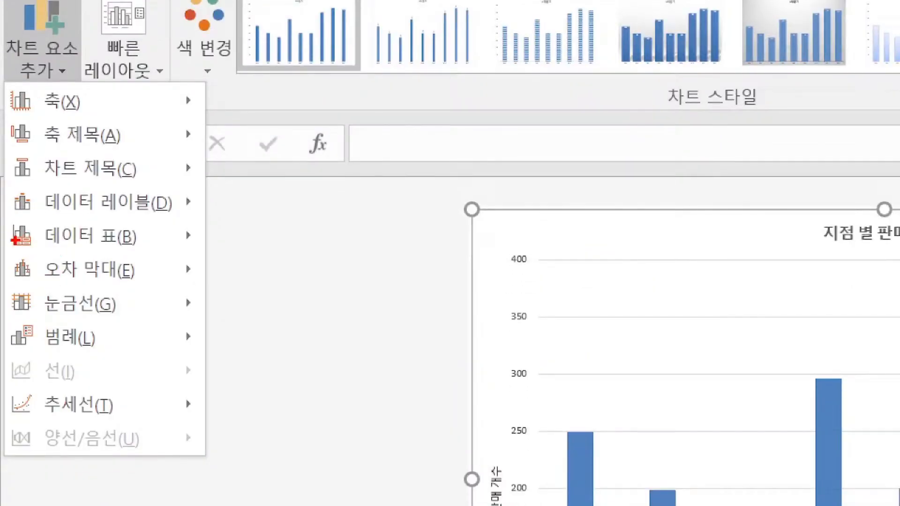
{"action": "left_click_drag", "start_coordinate": [6, 234], "coordinate": [1, 300]}
{"action": "left_click_drag", "start_coordinate": [273, 282], "coordinate": [412, 335]}
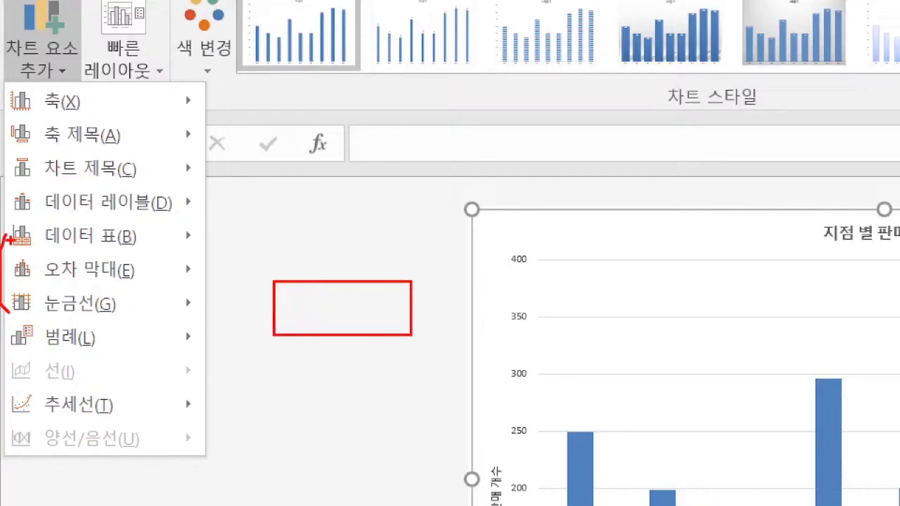
{"action": "left_click_drag", "start_coordinate": [16, 282], "coordinate": [42, 282]}
{"action": "mouse_move", "coordinate": [607, 257]}
{"action": "left_mouse_down"}
{"action": "mouse_move", "coordinate": [611, 365]}
{"action": "mouse_move", "coordinate": [643, 371]}
{"action": "left_mouse_up"}
{"action": "mouse_move", "coordinate": [576, 283]}
{"action": "left_mouse_down"}
{"action": "mouse_move", "coordinate": [652, 283]}
{"action": "mouse_move", "coordinate": [703, 303]}
{"action": "left_mouse_up"}
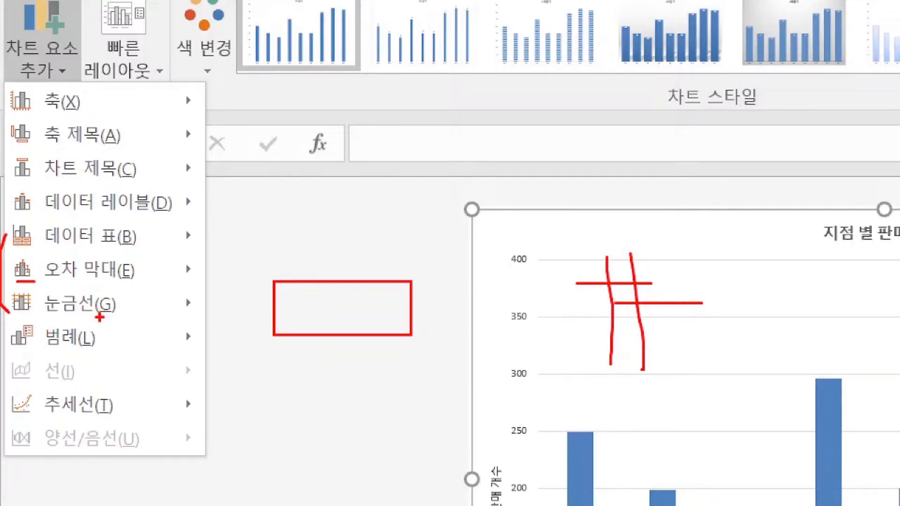
{"action": "mouse_move", "coordinate": [1, 317]}
{"action": "left_mouse_down"}
{"action": "mouse_move", "coordinate": [26, 353]}
{"action": "mouse_move", "coordinate": [141, 353]}
{"action": "left_mouse_up"}
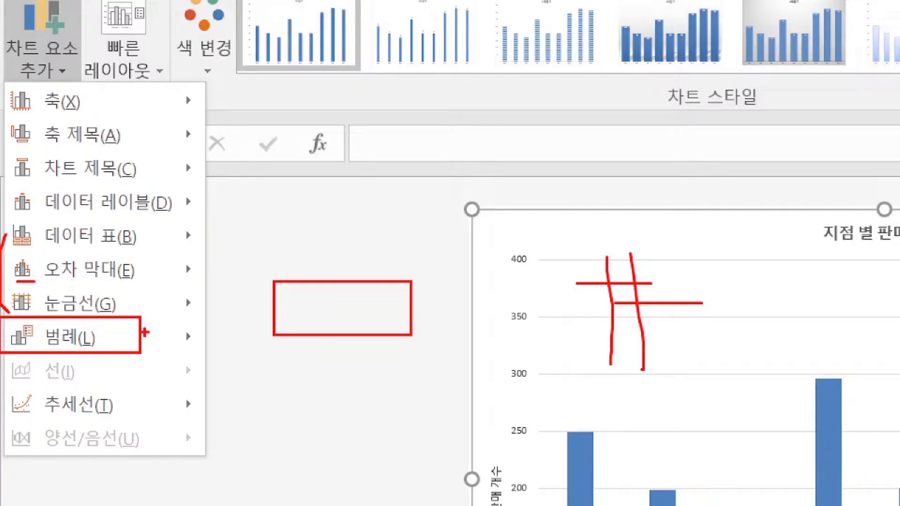
{"action": "key", "text": "Escape"}
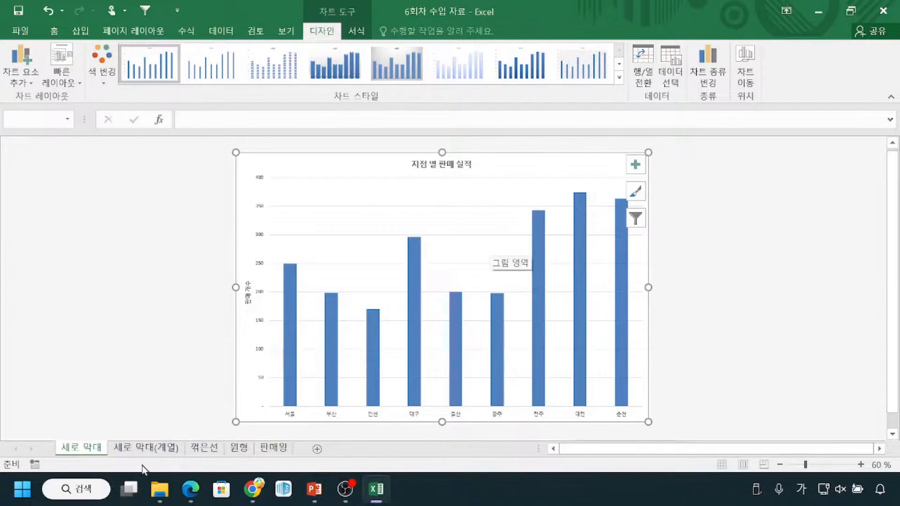
Switch to the 세로 막대(계열) chart sheet.
{"action": "key", "text": "ctrl"}
{"action": "left_click", "coordinate": [146, 451]}
{"action": "key", "text": "ctrl"}
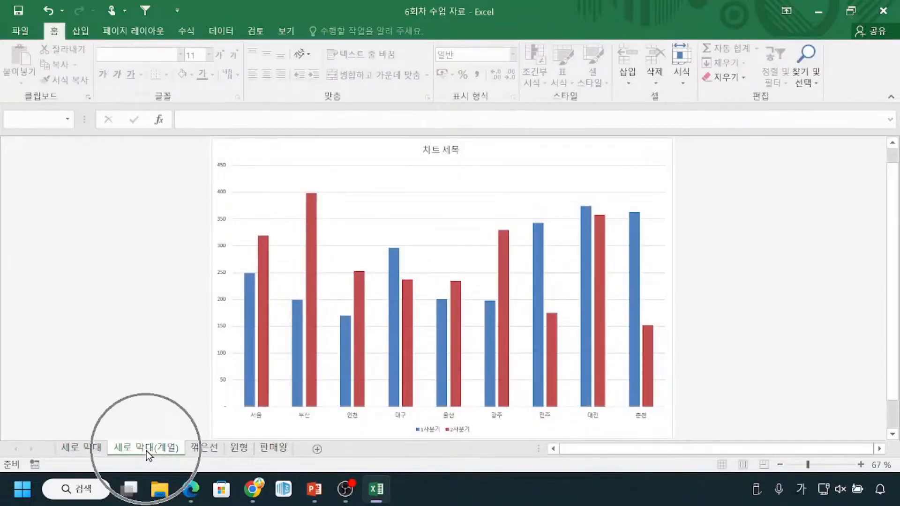
{"action": "key", "text": "ctrl"}
{"action": "key", "text": "ctrl"}
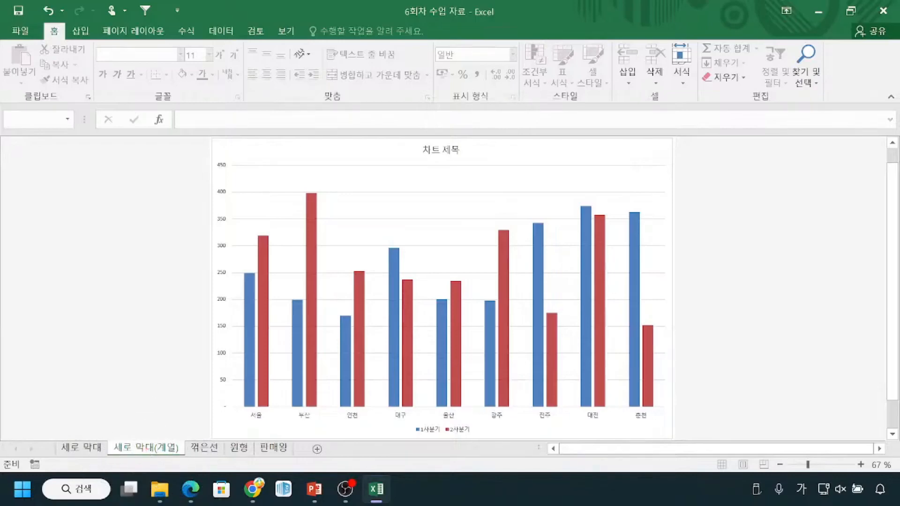
Examine the two-series chart's axes and title, and match the 1사분기 and 2사분기 legend entries to the 서울 columns.
{"action": "left_click_drag", "start_coordinate": [257, 429], "coordinate": [291, 428]}
{"action": "mouse_move", "coordinate": [215, 155]}
{"action": "left_mouse_down"}
{"action": "mouse_move", "coordinate": [237, 275]}
{"action": "mouse_move", "coordinate": [242, 388]}
{"action": "left_mouse_up"}
{"action": "left_click_drag", "start_coordinate": [412, 137], "coordinate": [483, 161]}
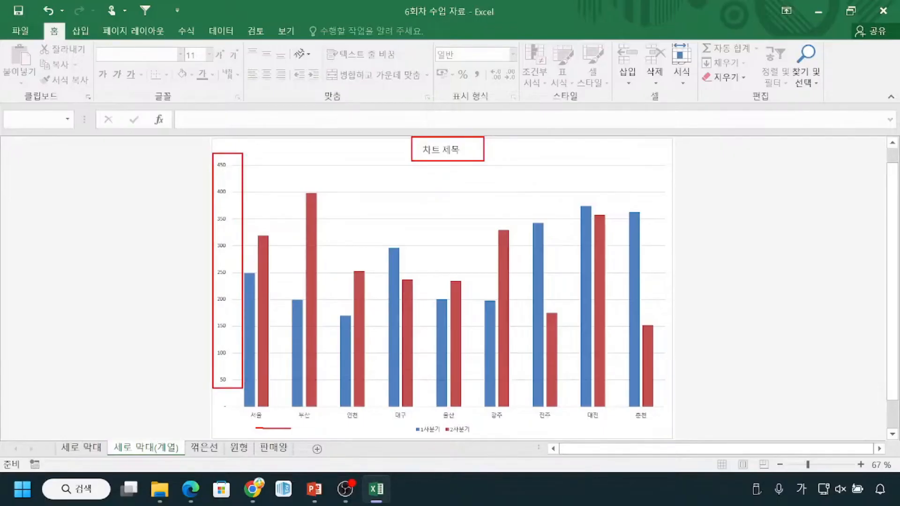
{"action": "key", "text": "Escape"}
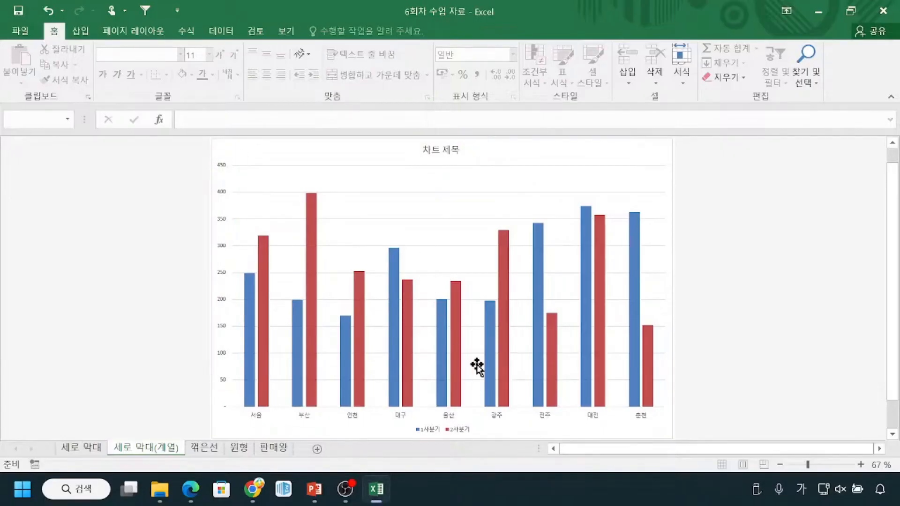
{"action": "mouse_move", "coordinate": [399, 417]}
{"action": "left_mouse_down"}
{"action": "mouse_move", "coordinate": [403, 432]}
{"action": "mouse_move", "coordinate": [491, 444]}
{"action": "left_mouse_up"}
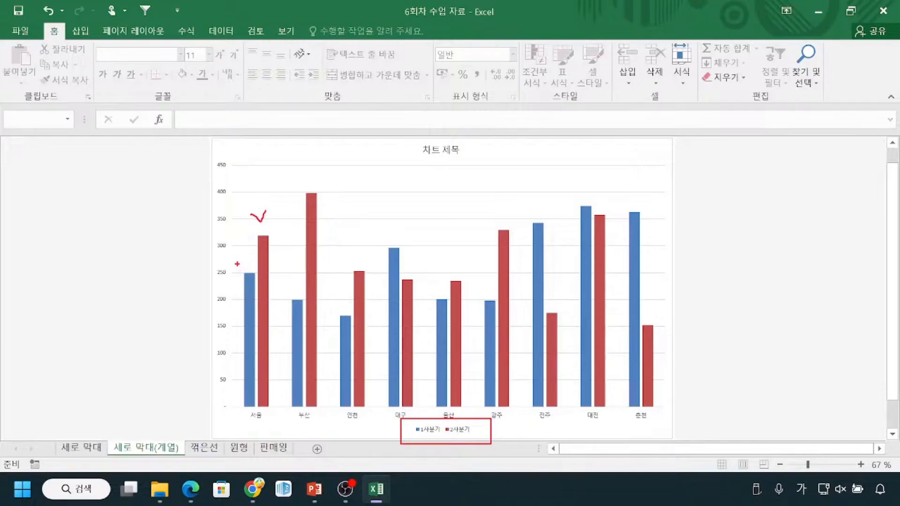
{"action": "mouse_move", "coordinate": [448, 416]}
{"action": "left_mouse_down"}
{"action": "mouse_move", "coordinate": [396, 453]}
{"action": "mouse_move", "coordinate": [481, 462]}
{"action": "mouse_move", "coordinate": [496, 431]}
{"action": "left_mouse_up"}
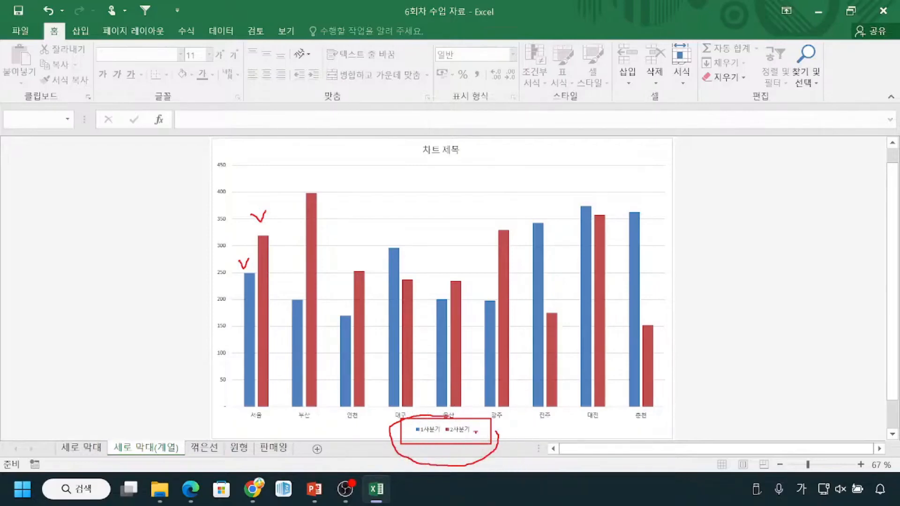
{"action": "key", "text": "Escape"}
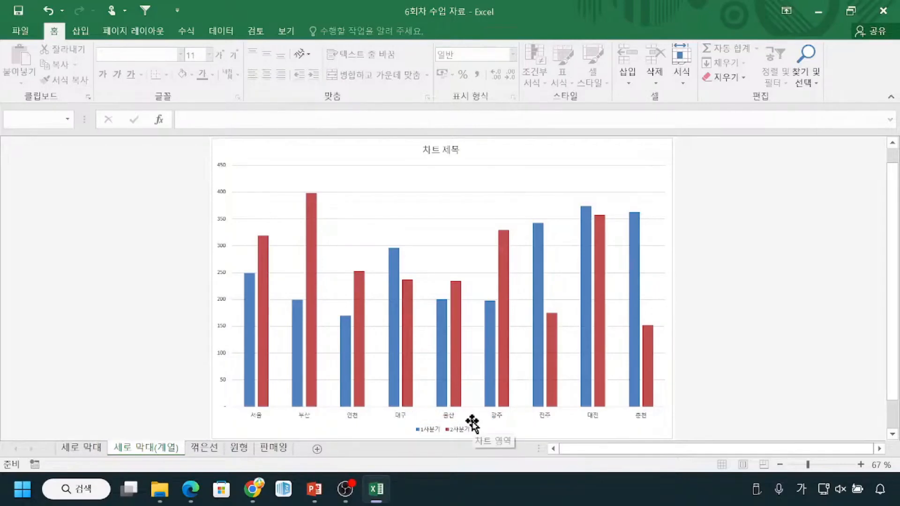
Select the two-series column chart and look through its legend (범례) placement options, including 아래쪽 and 위쪽.
{"action": "left_click", "coordinate": [253, 153]}
{"action": "key", "text": "ctrl"}
{"action": "key", "text": "ctrl"}
{"action": "key", "text": "ctrl"}
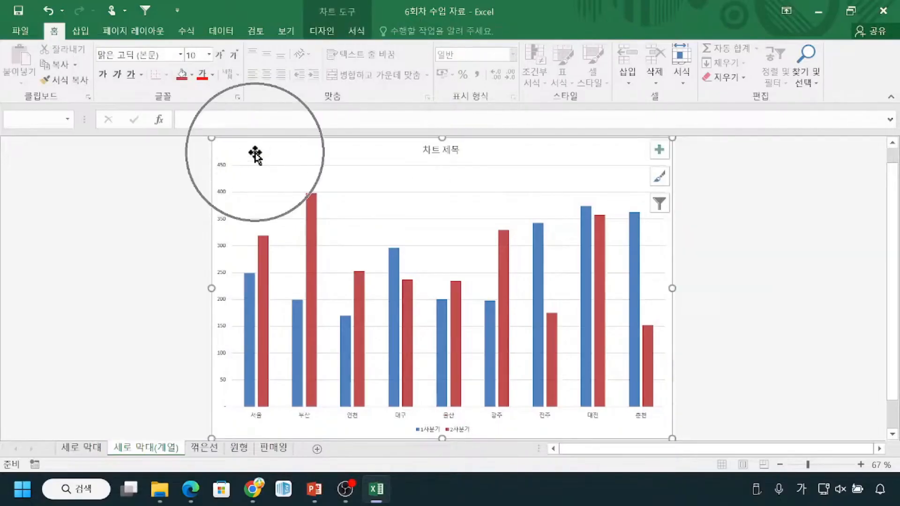
{"action": "key", "text": "ctrl"}
{"action": "key", "text": "ctrl"}
{"action": "key", "text": "ctrl"}
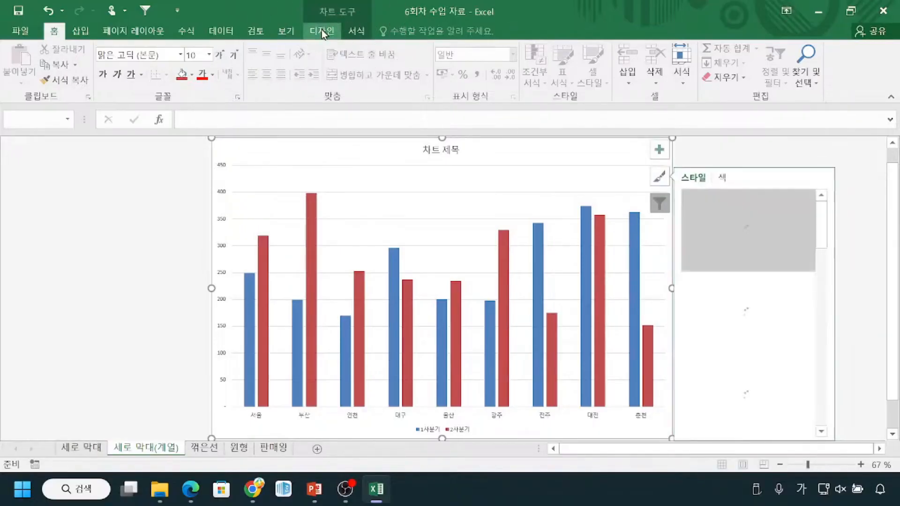
{"action": "left_click", "coordinate": [322, 29]}
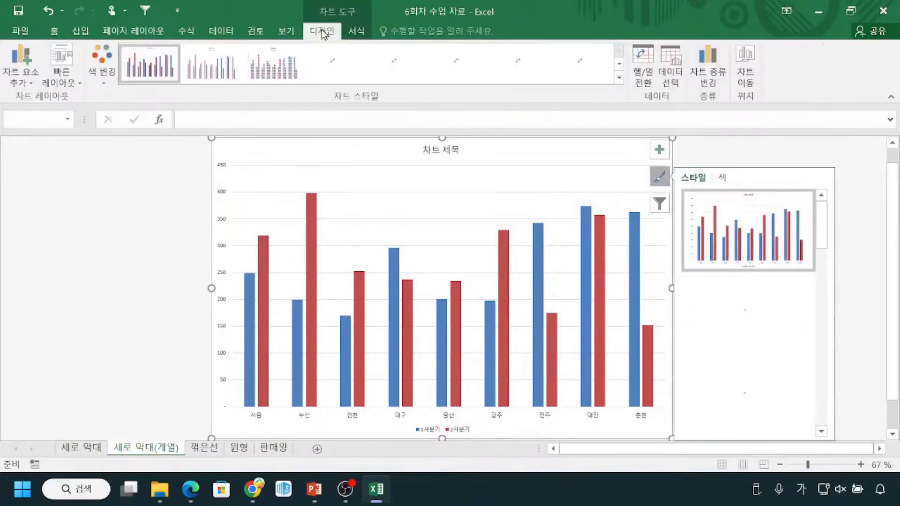
{"action": "key", "text": "ctrl"}
{"action": "left_click", "coordinate": [21, 87]}
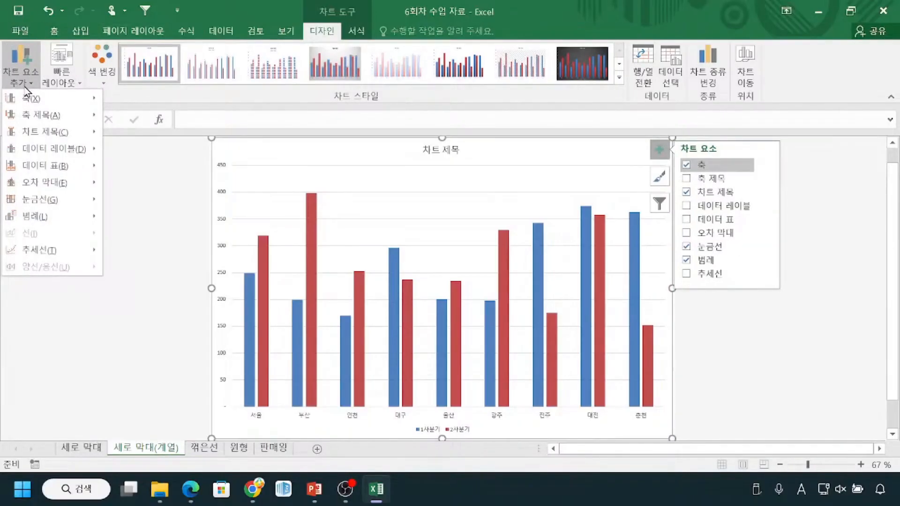
{"action": "mouse_move", "coordinate": [47, 218]}
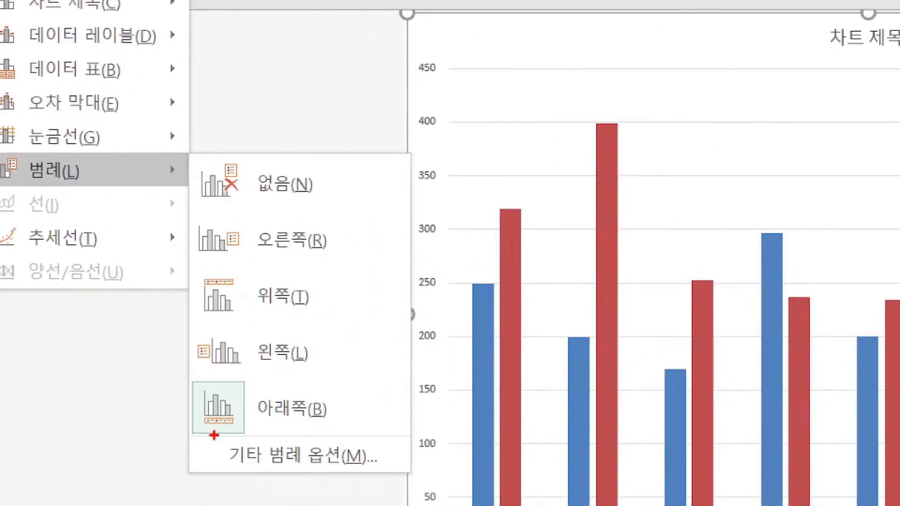
{"action": "left_click_drag", "start_coordinate": [204, 438], "coordinate": [238, 438]}
{"action": "mouse_move", "coordinate": [197, 270]}
{"action": "left_mouse_down"}
{"action": "mouse_move", "coordinate": [321, 351]}
{"action": "mouse_move", "coordinate": [366, 316]}
{"action": "left_mouse_up"}
{"action": "mouse_move", "coordinate": [368, 281]}
{"action": "left_mouse_down"}
{"action": "mouse_move", "coordinate": [384, 294]}
{"action": "mouse_move", "coordinate": [402, 271]}
{"action": "left_mouse_up"}
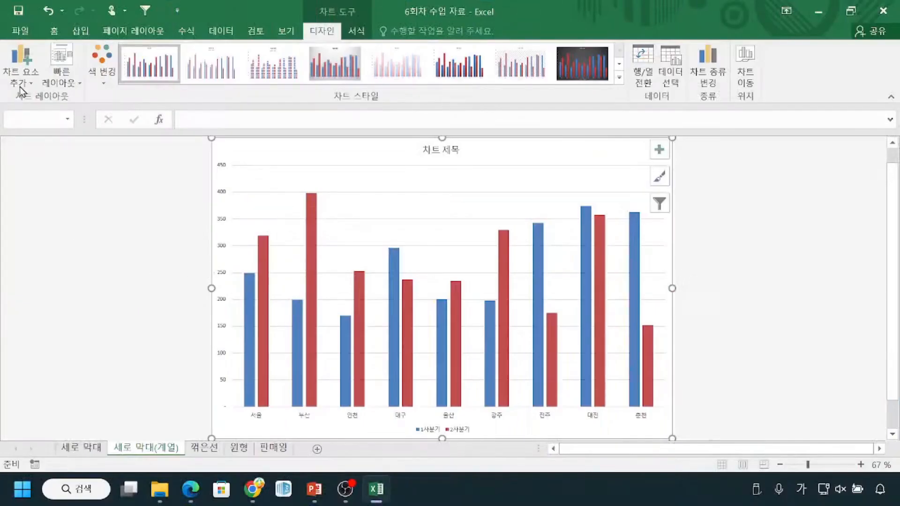
Move the two-series column chart's legend (범례) to 위쪽, above the plot area.
{"action": "left_click", "coordinate": [23, 79]}
{"action": "mouse_move", "coordinate": [45, 217]}
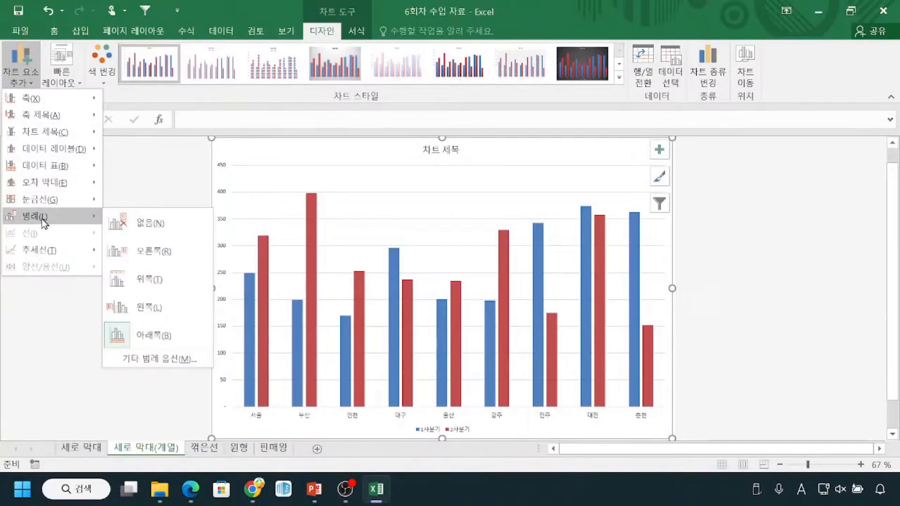
{"action": "left_click", "coordinate": [154, 281]}
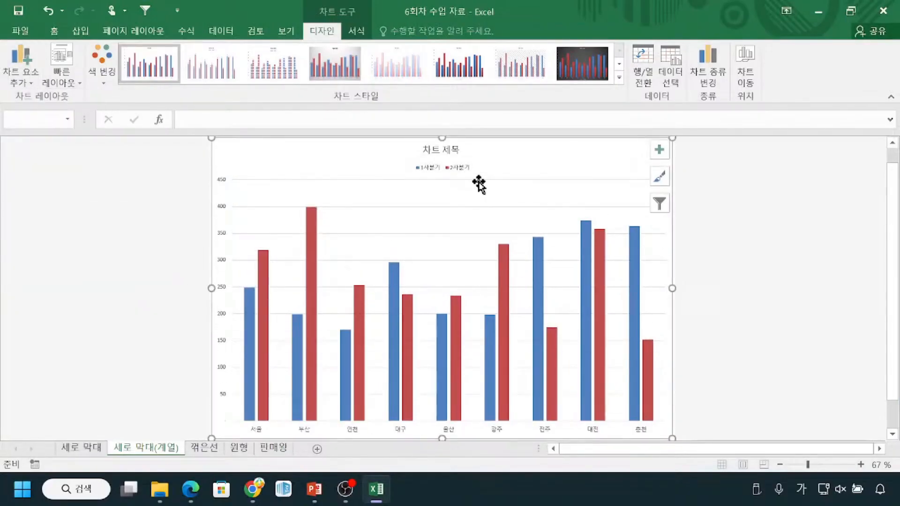
Examine the legend position and compare the 1사분기 and 2사분기 columns for 서울, 부산 and 인천.
{"action": "mouse_move", "coordinate": [404, 159]}
{"action": "left_mouse_down"}
{"action": "mouse_move", "coordinate": [459, 182]}
{"action": "mouse_move", "coordinate": [484, 181]}
{"action": "left_mouse_up"}
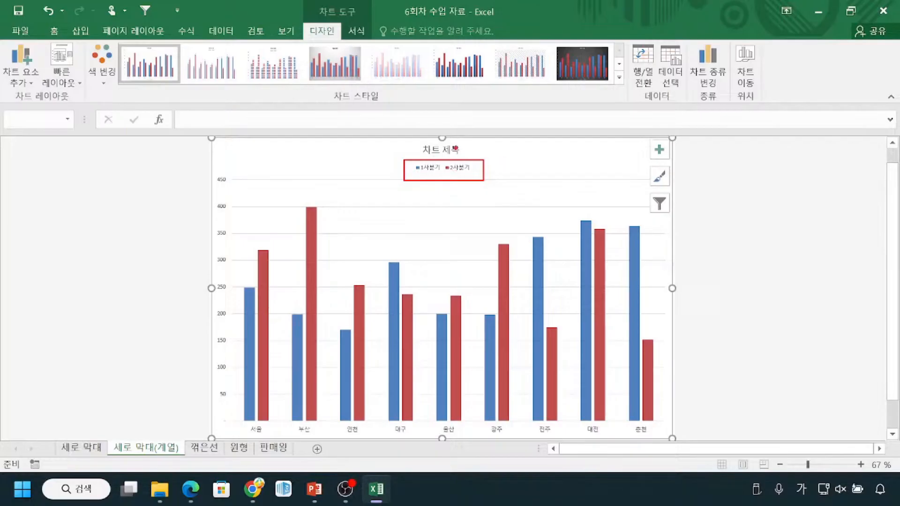
{"action": "mouse_move", "coordinate": [17, 56]}
{"action": "left_mouse_down"}
{"action": "mouse_move", "coordinate": [14, 98]}
{"action": "mouse_move", "coordinate": [28, 64]}
{"action": "left_mouse_up"}
{"action": "mouse_move", "coordinate": [237, 274]}
{"action": "left_mouse_down"}
{"action": "mouse_move", "coordinate": [242, 281]}
{"action": "mouse_move", "coordinate": [272, 247]}
{"action": "left_mouse_up"}
{"action": "left_click_drag", "start_coordinate": [408, 183], "coordinate": [483, 181]}
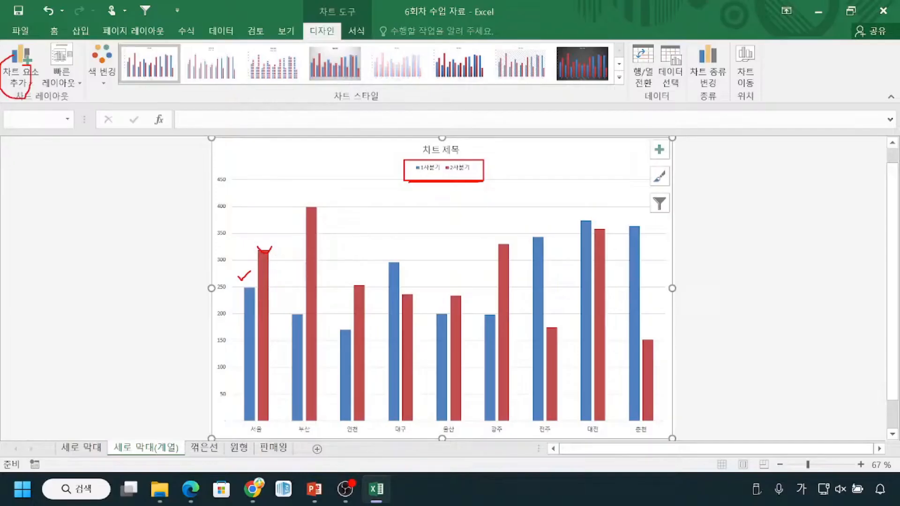
{"action": "key", "text": "Escape"}
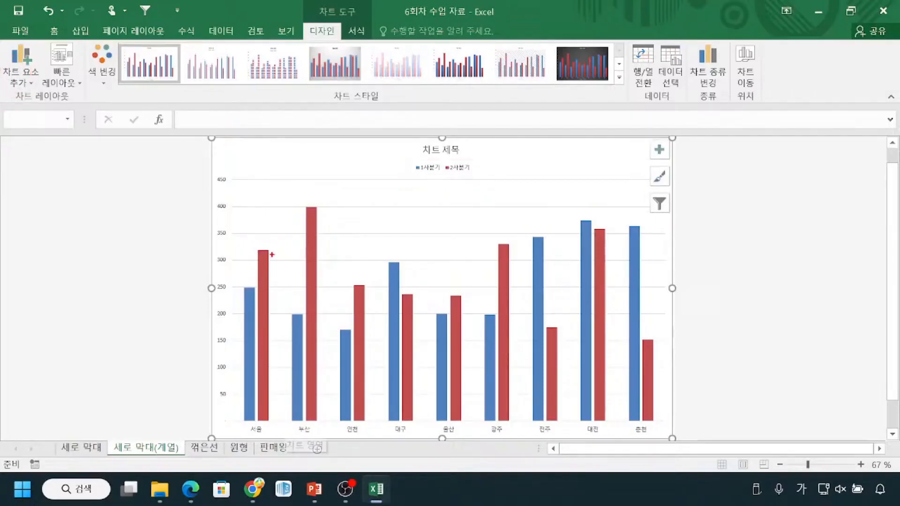
{"action": "mouse_move", "coordinate": [259, 423]}
{"action": "left_mouse_down"}
{"action": "mouse_move", "coordinate": [251, 439]}
{"action": "mouse_move", "coordinate": [270, 424]}
{"action": "left_mouse_up"}
{"action": "mouse_move", "coordinate": [243, 257]}
{"action": "left_mouse_down"}
{"action": "mouse_move", "coordinate": [253, 232]}
{"action": "mouse_move", "coordinate": [264, 240]}
{"action": "left_mouse_up"}
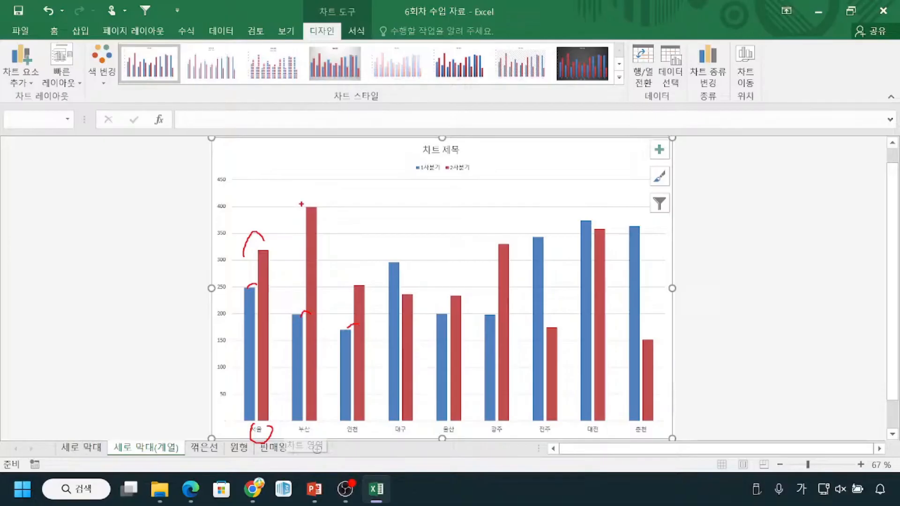
{"action": "left_click_drag", "start_coordinate": [315, 187], "coordinate": [317, 220]}
{"action": "left_click_drag", "start_coordinate": [296, 292], "coordinate": [299, 316]}
{"action": "left_click_drag", "start_coordinate": [422, 204], "coordinate": [434, 229]}
{"action": "mouse_move", "coordinate": [432, 184]}
{"action": "left_mouse_down"}
{"action": "mouse_move", "coordinate": [455, 251]}
{"action": "mouse_move", "coordinate": [453, 186]}
{"action": "left_mouse_up"}
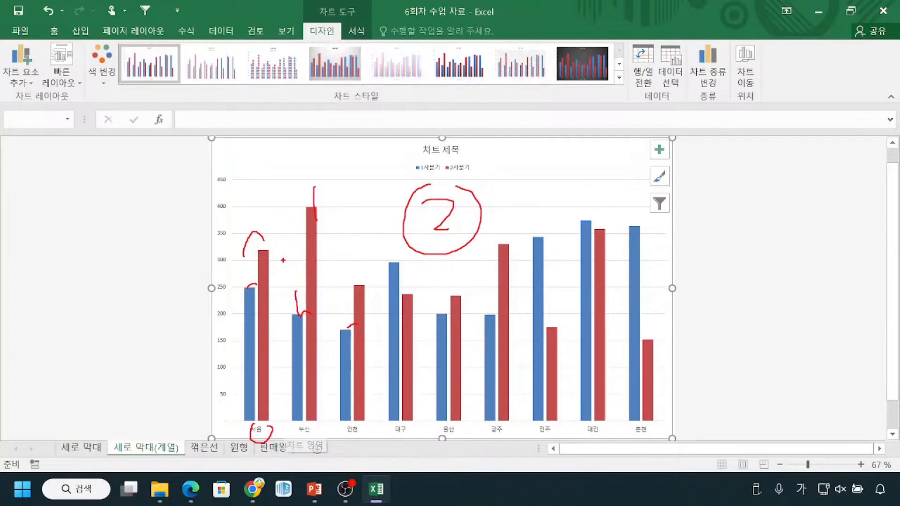
{"action": "key", "text": "Escape"}
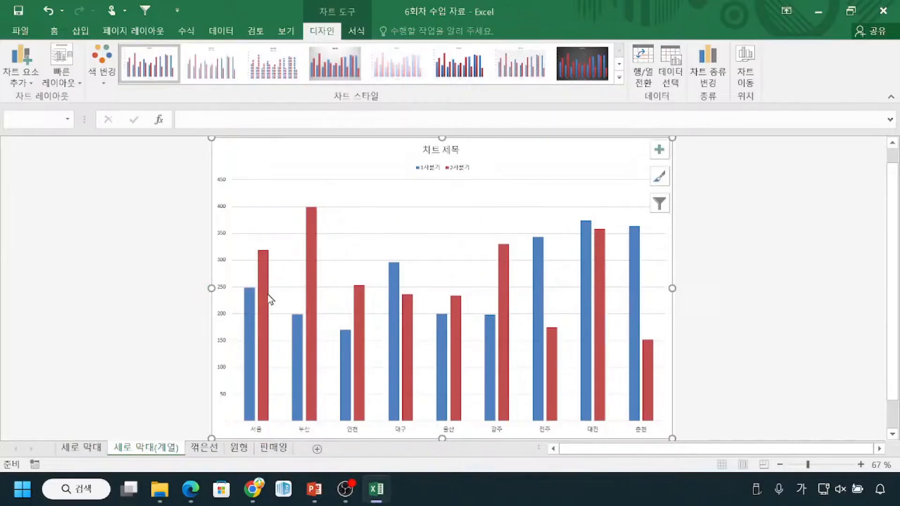
Select the whole blue 1사분기 data series in the chart and check which columns belong to it.
{"action": "key", "text": "ctrl"}
{"action": "key", "text": "ctrl"}
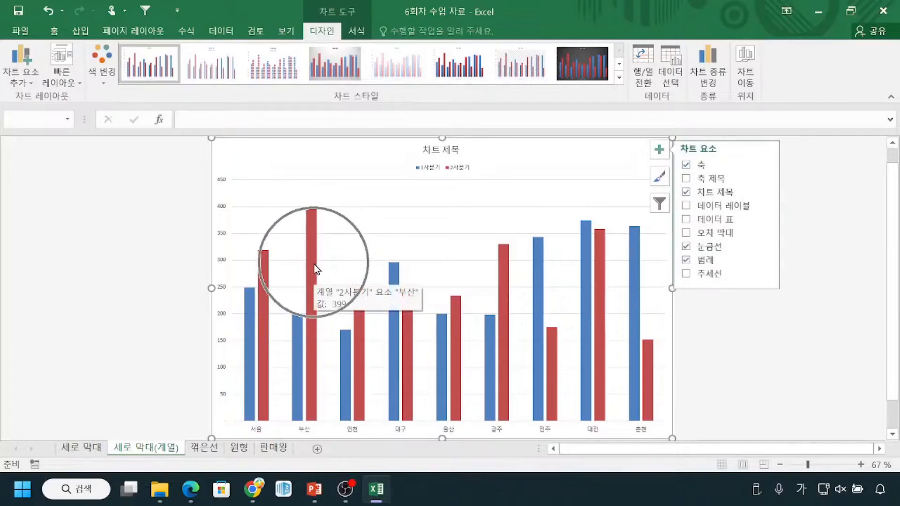
{"action": "left_click", "coordinate": [248, 314]}
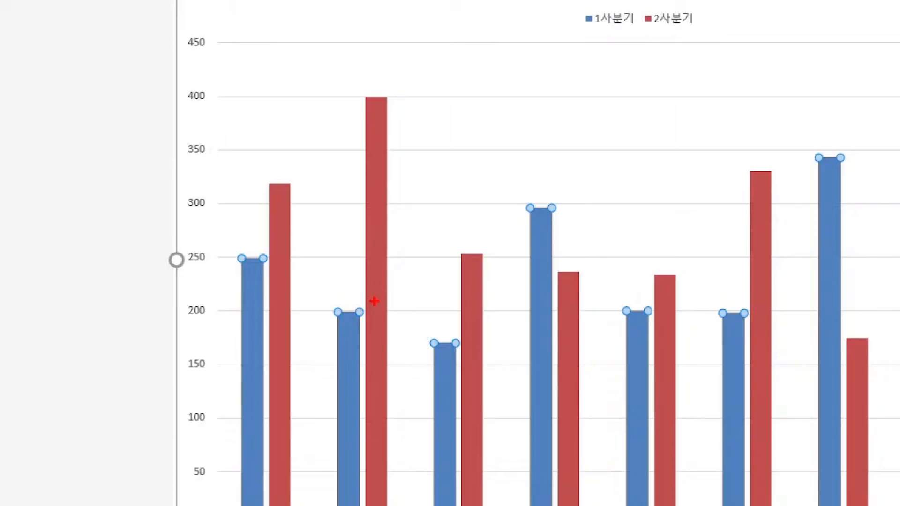
{"action": "key", "text": "Escape"}
{"action": "left_click", "coordinate": [116, 272]}
{"action": "left_click", "coordinate": [254, 333]}
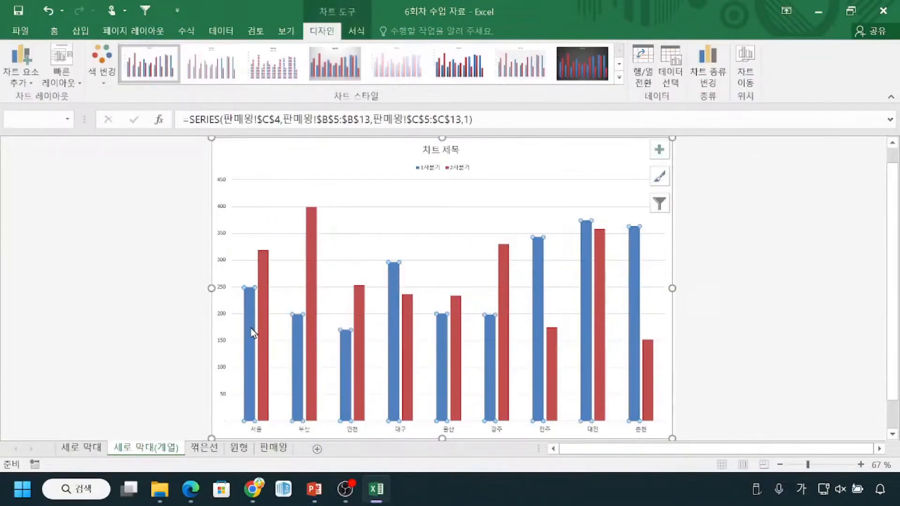
{"action": "key", "text": "ctrl+2"}
{"action": "mouse_move", "coordinate": [247, 278]}
{"action": "left_mouse_down"}
{"action": "mouse_move", "coordinate": [242, 285]}
{"action": "mouse_move", "coordinate": [254, 287]}
{"action": "left_mouse_up"}
{"action": "left_click_drag", "start_coordinate": [298, 309], "coordinate": [301, 329]}
{"action": "key", "text": "Escape"}
Open the 데이터 계열 서식 settings for the selected 1사분기 series.
{"action": "right_click", "coordinate": [251, 316]}
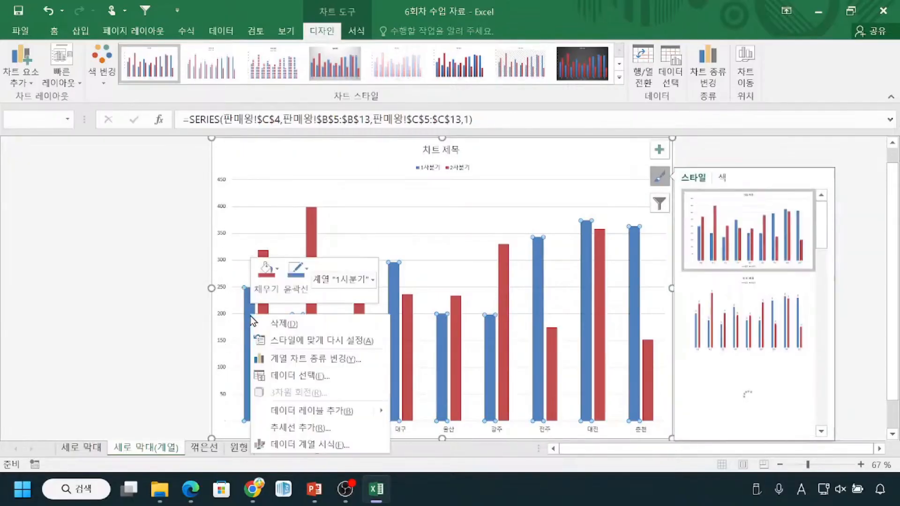
{"action": "left_click", "coordinate": [290, 450]}
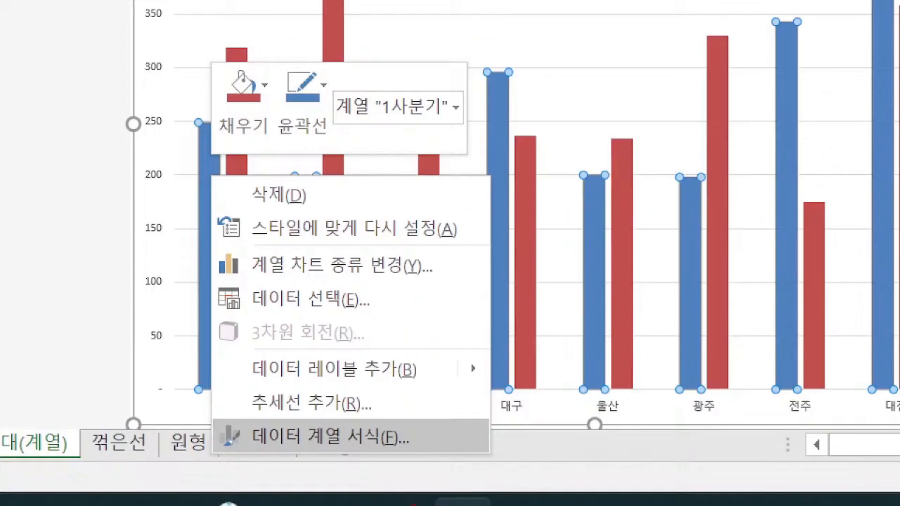
{"action": "left_click_drag", "start_coordinate": [501, 11], "coordinate": [506, 87]}
{"action": "mouse_move", "coordinate": [221, 415]}
{"action": "left_mouse_down"}
{"action": "mouse_move", "coordinate": [252, 463]}
{"action": "mouse_move", "coordinate": [423, 464]}
{"action": "left_mouse_up"}
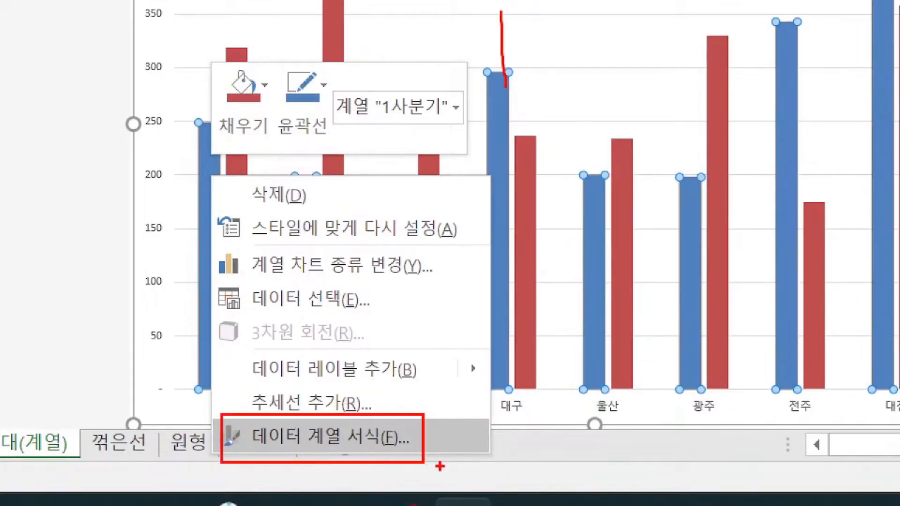
{"action": "key", "text": "Escape"}
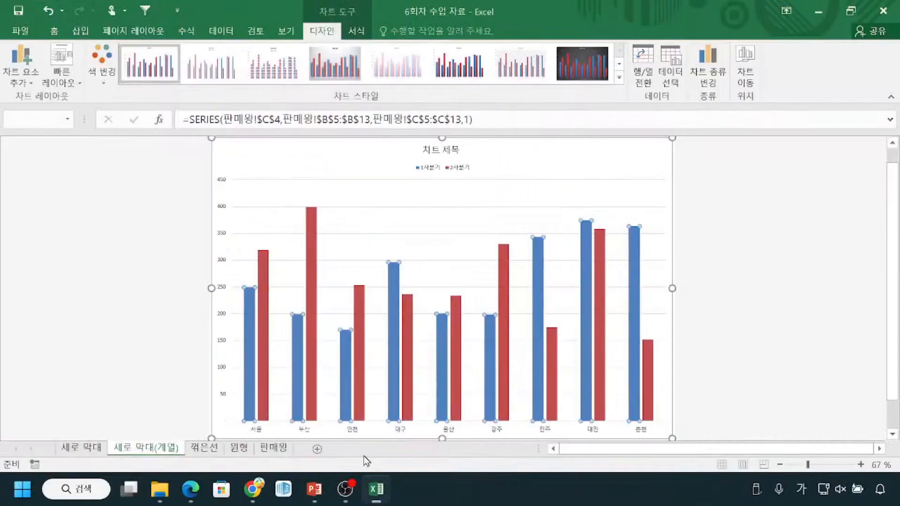
{"action": "right_click", "coordinate": [253, 385]}
{"action": "left_click", "coordinate": [320, 379]}
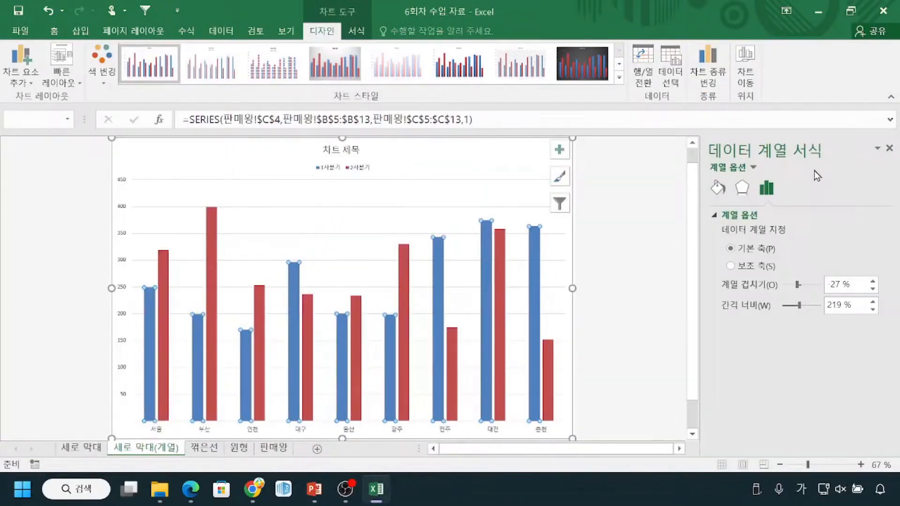
Reselect the 1사분기 series and examine its 계열 옵션, especially the 간격 너비 setting.
{"action": "key", "text": "ctrl+shift+s"}
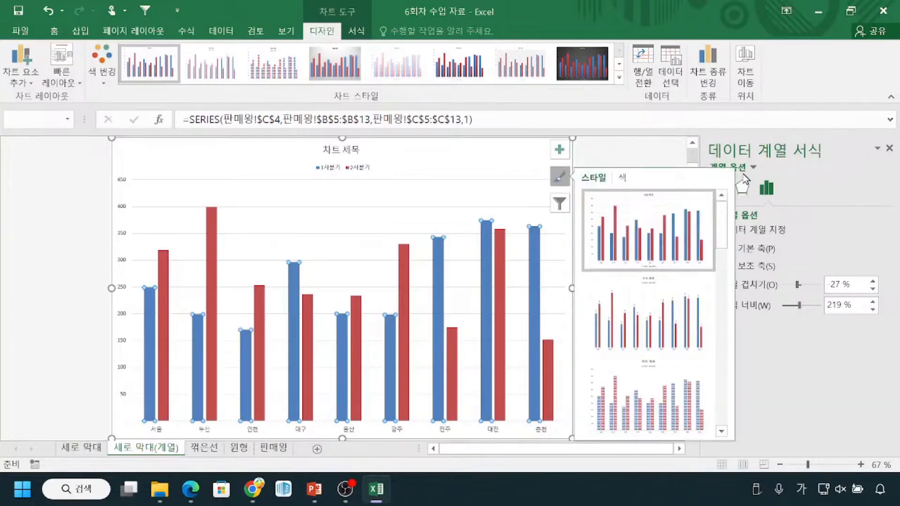
{"action": "left_click", "coordinate": [88, 258]}
{"action": "left_click", "coordinate": [150, 333]}
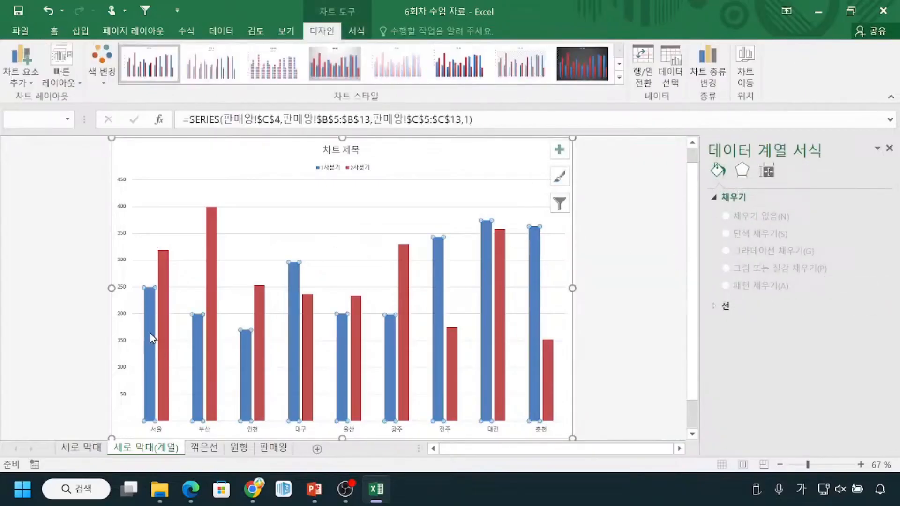
{"action": "right_click", "coordinate": [150, 334]}
{"action": "left_click", "coordinate": [887, 289]}
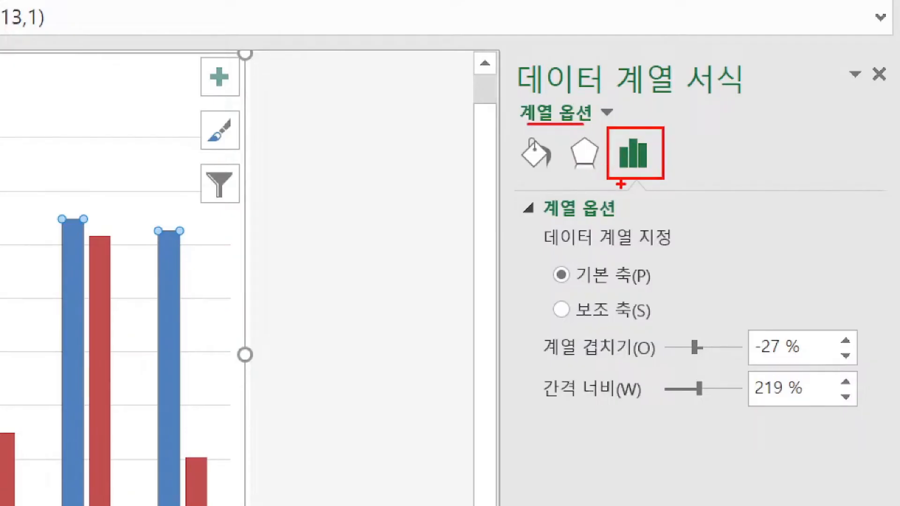
{"action": "left_click_drag", "start_coordinate": [688, 141], "coordinate": [693, 153]}
{"action": "left_click_drag", "start_coordinate": [539, 407], "coordinate": [652, 410]}
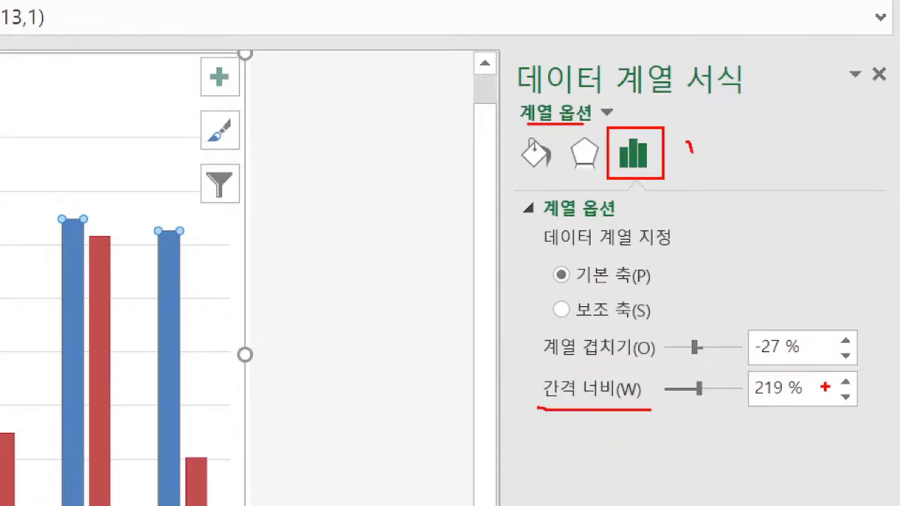
{"action": "mouse_move", "coordinate": [857, 375]}
{"action": "left_mouse_down"}
{"action": "mouse_move", "coordinate": [842, 375]}
{"action": "mouse_move", "coordinate": [851, 417]}
{"action": "mouse_move", "coordinate": [862, 375]}
{"action": "left_mouse_up"}
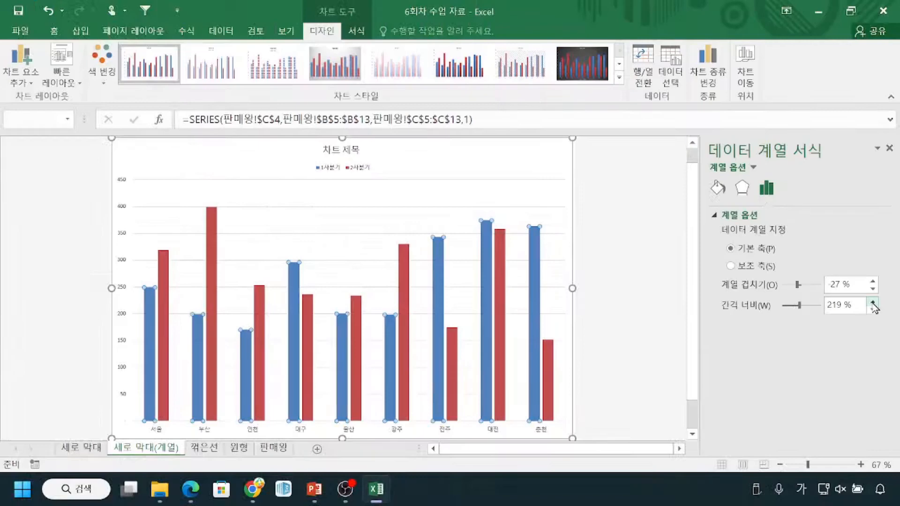
Set the data series gap width (간격 너비) to 92% to make the columns thicker.
{"action": "left_click", "coordinate": [846, 381]}
{"action": "left_click", "coordinate": [846, 382]}
{"action": "left_click", "coordinate": [846, 382]}
{"action": "left_click", "coordinate": [846, 381]}
{"action": "left_click", "coordinate": [873, 302]}
{"action": "left_click", "coordinate": [873, 303]}
{"action": "left_click", "coordinate": [873, 302]}
{"action": "left_click", "coordinate": [873, 303]}
{"action": "left_click", "coordinate": [872, 311]}
{"action": "left_click", "coordinate": [873, 311]}
{"action": "left_click", "coordinate": [872, 310]}
{"action": "left_click", "coordinate": [873, 310]}
{"action": "left_click", "coordinate": [873, 310]}
{"action": "left_click", "coordinate": [873, 310]}
{"action": "left_click", "coordinate": [873, 311]}
{"action": "left_click", "coordinate": [872, 310]}
{"action": "left_click", "coordinate": [873, 310]}
{"action": "left_click", "coordinate": [873, 310]}
{"action": "left_click", "coordinate": [872, 310]}
{"action": "left_click", "coordinate": [873, 310]}
{"action": "left_click", "coordinate": [873, 311]}
{"action": "left_click", "coordinate": [873, 311]}
{"action": "left_click", "coordinate": [873, 310]}
{"action": "left_click", "coordinate": [873, 310]}
{"action": "left_click", "coordinate": [873, 311]}
{"action": "left_click", "coordinate": [873, 311]}
{"action": "left_click", "coordinate": [873, 311]}
{"action": "left_click", "coordinate": [873, 311]}
{"action": "left_click", "coordinate": [872, 310]}
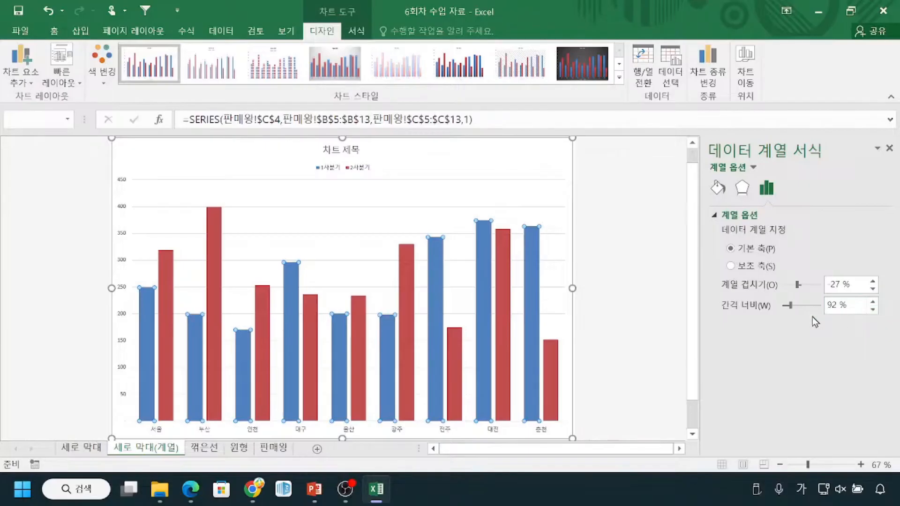
Review the 간격 너비 setting and its effect on the thickness of the columns.
{"action": "mouse_move", "coordinate": [721, 294]}
{"action": "left_mouse_down"}
{"action": "mouse_move", "coordinate": [754, 322]}
{"action": "mouse_move", "coordinate": [779, 322]}
{"action": "left_mouse_up"}
{"action": "mouse_move", "coordinate": [874, 308]}
{"action": "left_mouse_down"}
{"action": "mouse_move", "coordinate": [868, 324]}
{"action": "mouse_move", "coordinate": [883, 311]}
{"action": "left_mouse_up"}
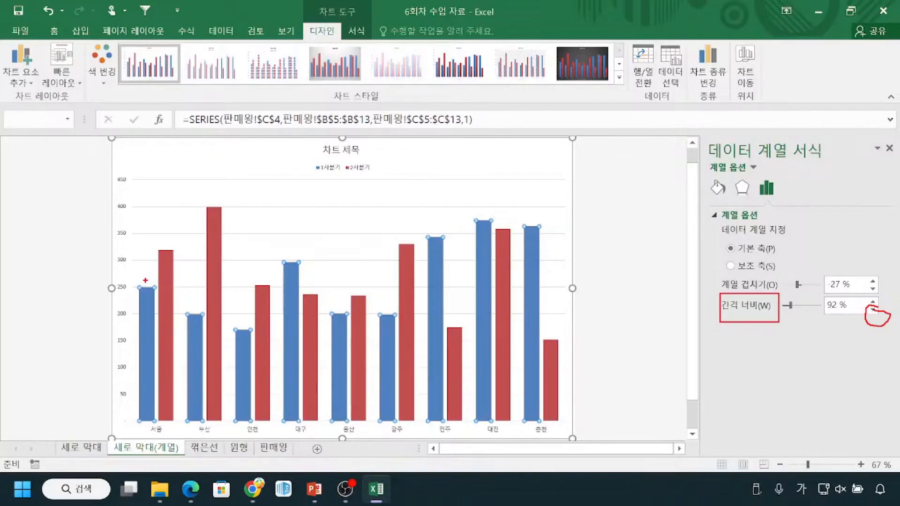
{"action": "left_click_drag", "start_coordinate": [143, 287], "coordinate": [158, 285]}
{"action": "key", "text": "Escape"}
{"action": "key", "text": "ctrl+1"}
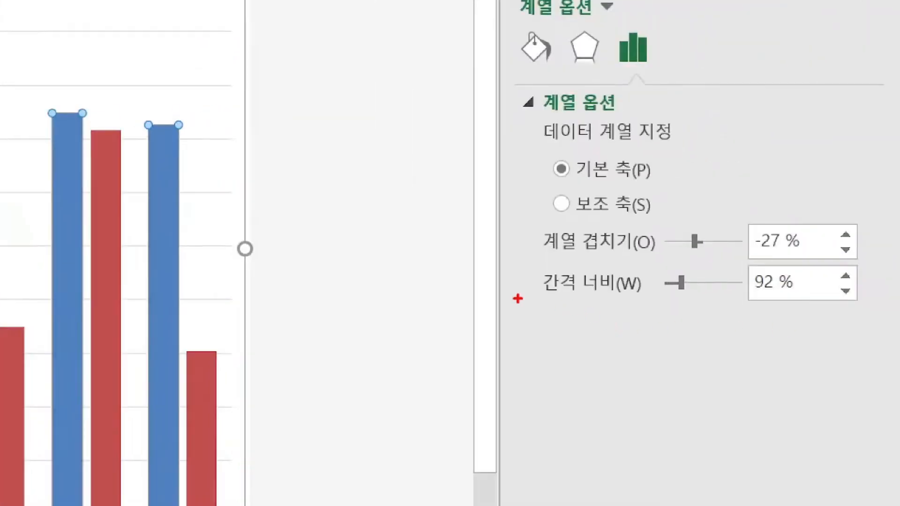
{"action": "left_click_drag", "start_coordinate": [517, 297], "coordinate": [630, 297]}
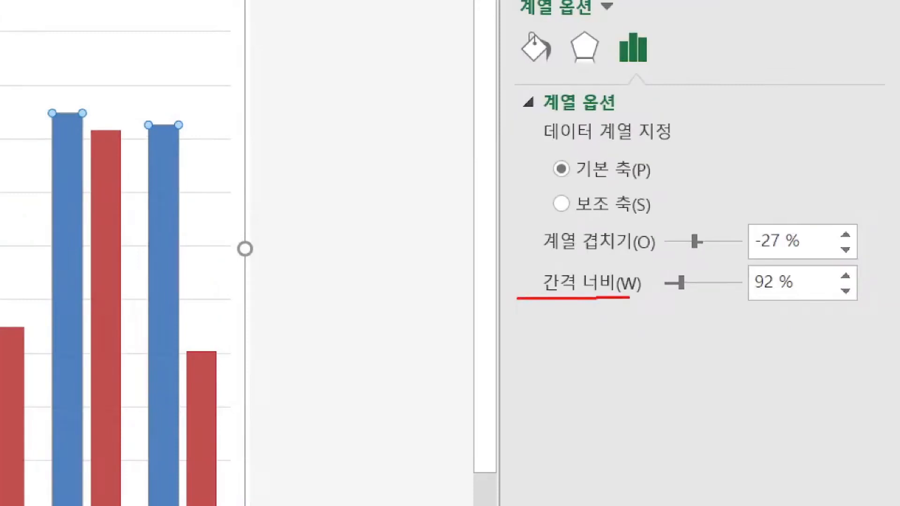
{"action": "left_click_drag", "start_coordinate": [761, 296], "coordinate": [790, 298]}
{"action": "mouse_move", "coordinate": [862, 282]}
{"action": "left_mouse_down"}
{"action": "mouse_move", "coordinate": [836, 302]}
{"action": "mouse_move", "coordinate": [871, 300]}
{"action": "mouse_move", "coordinate": [865, 284]}
{"action": "mouse_move", "coordinate": [850, 283]}
{"action": "left_mouse_up"}
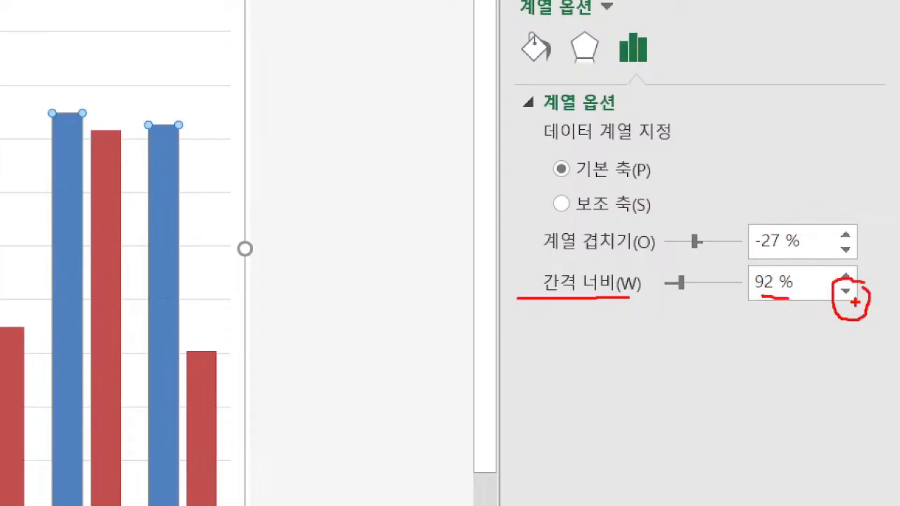
{"action": "key", "text": "Escape"}
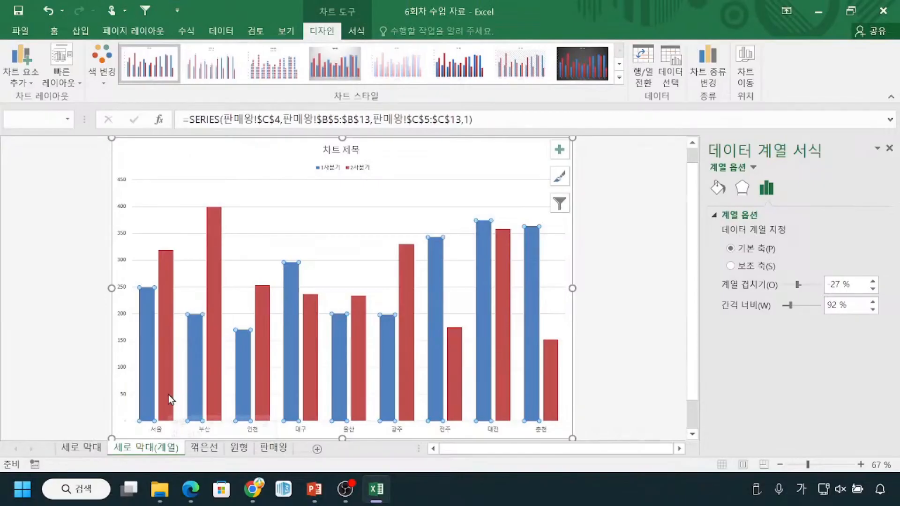
Set the series overlap (계열 겹치기) to 16% so the 1사분기 and 2사분기 columns overlap.
{"action": "mouse_move", "coordinate": [168, 395]}
{"action": "left_click_drag", "start_coordinate": [722, 296], "coordinate": [776, 295]}
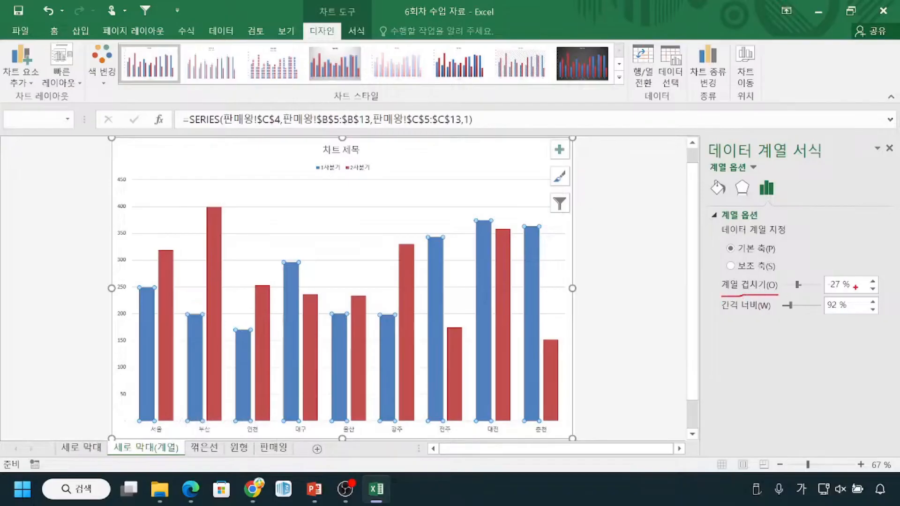
{"action": "key", "text": "Escape"}
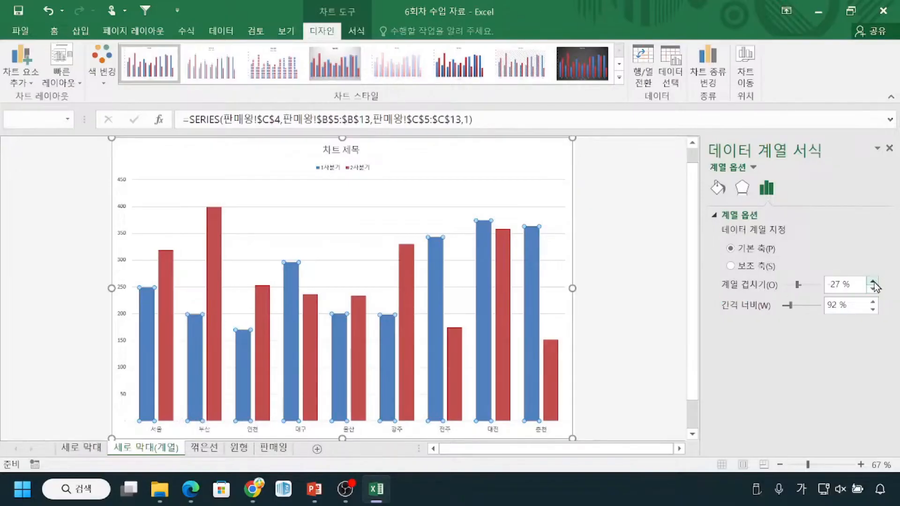
{"action": "left_click", "coordinate": [873, 282]}
{"action": "left_click_drag", "start_coordinate": [873, 282], "coordinate": [873, 282]}
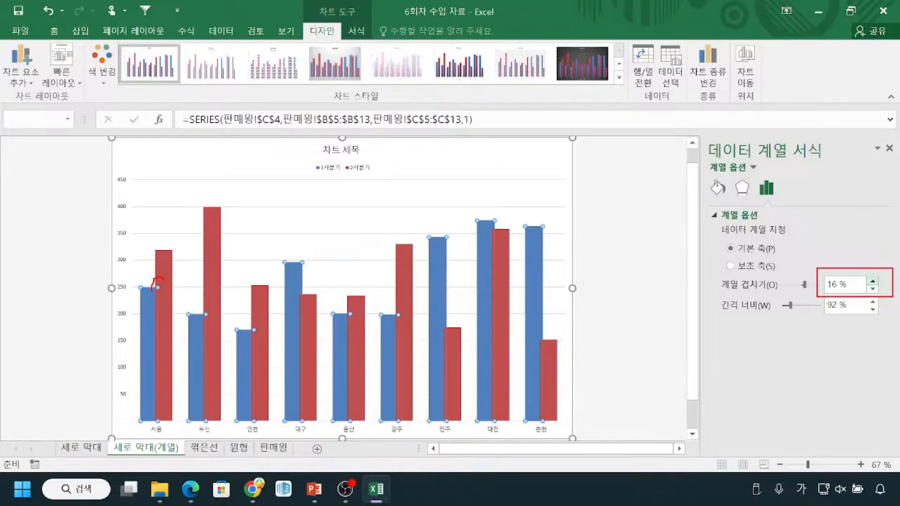
Examine the 서울 columns and the 계열 겹치기 setting to see how the two series overlap.
{"action": "mouse_move", "coordinate": [124, 236]}
{"action": "left_mouse_down"}
{"action": "mouse_move", "coordinate": [180, 402]}
{"action": "mouse_move", "coordinate": [180, 440]}
{"action": "left_mouse_up"}
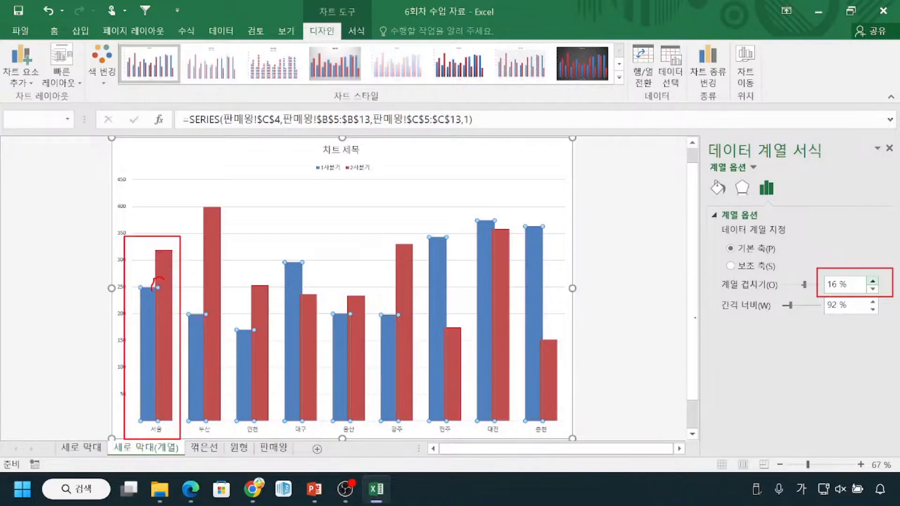
{"action": "key", "text": "Escape"}
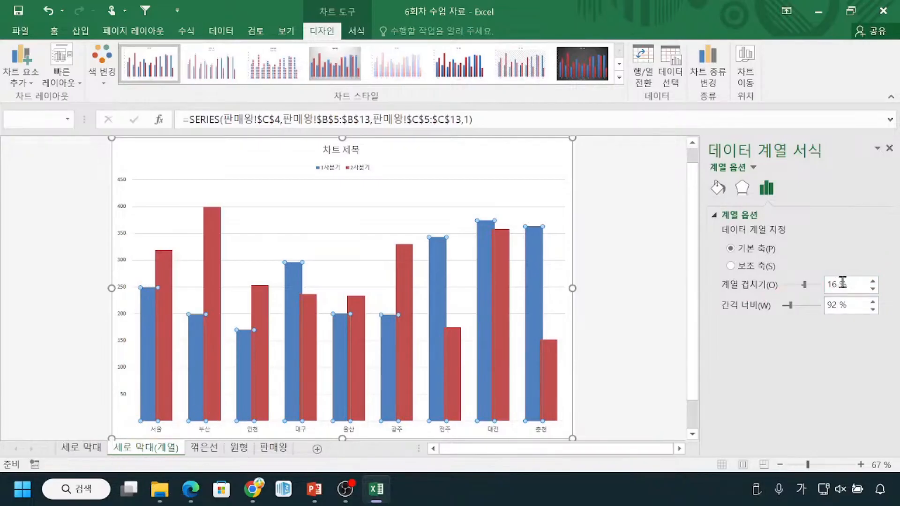
{"action": "key", "text": "ctrl+1"}
{"action": "left_click", "coordinate": [886, 251]}
{"action": "left_click_drag", "start_coordinate": [751, 337], "coordinate": [825, 338]}
{"action": "key", "text": "Escape"}
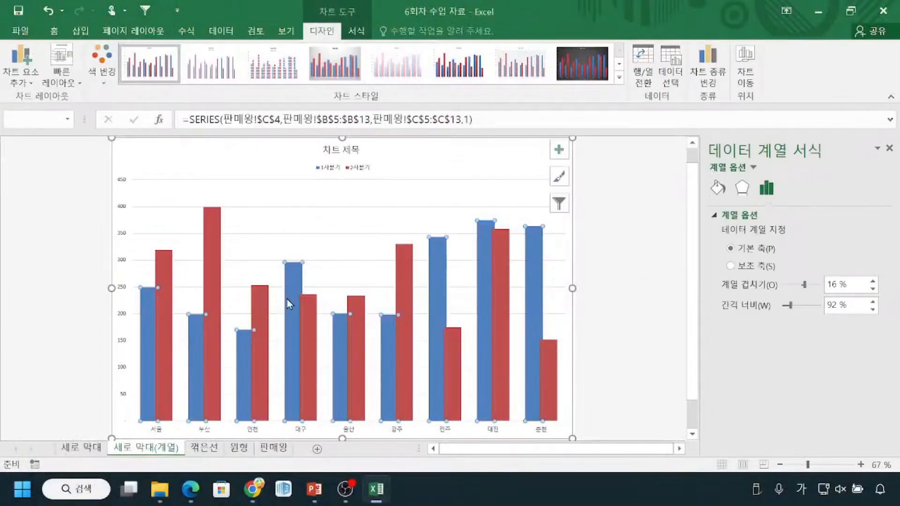
{"action": "key", "text": "ctrl+1"}
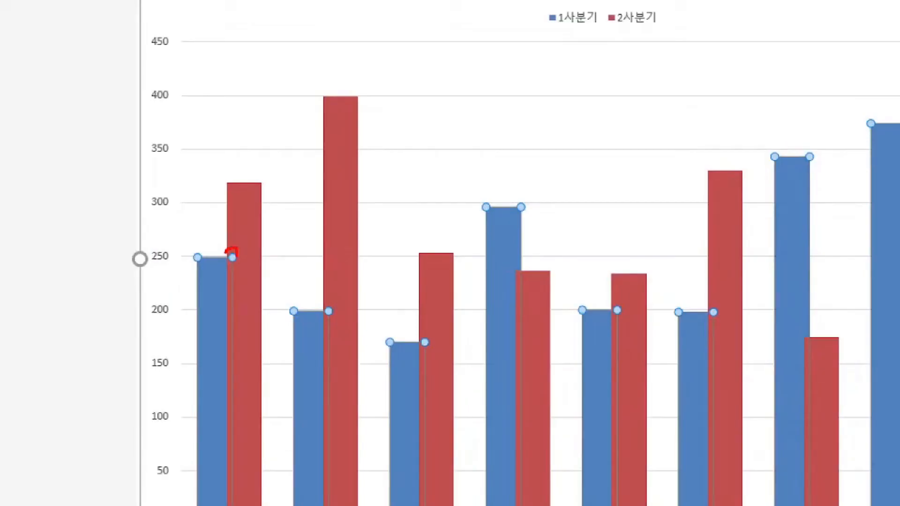
{"action": "key", "text": "Escape"}
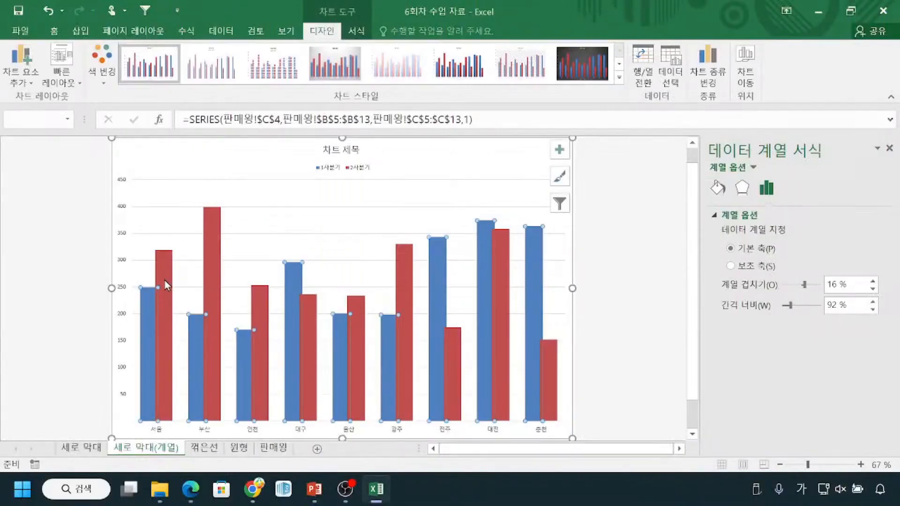
Try a higher series overlap (계열 겹치기) of 35%, and lower it to -11% to separate the 1사분기 and 2사분기 columns.
{"action": "left_click_drag", "start_coordinate": [873, 283], "coordinate": [874, 282]}
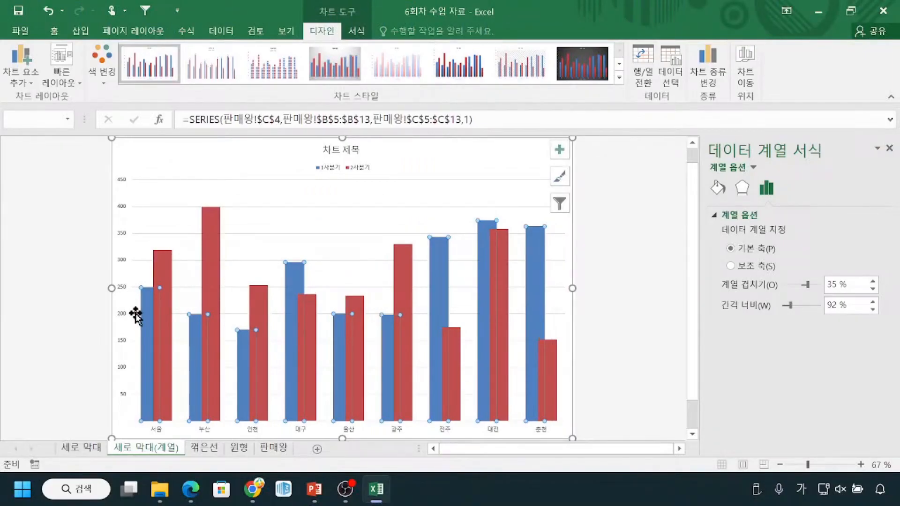
{"action": "key", "text": "ctrl"}
{"action": "left_click", "coordinate": [873, 289]}
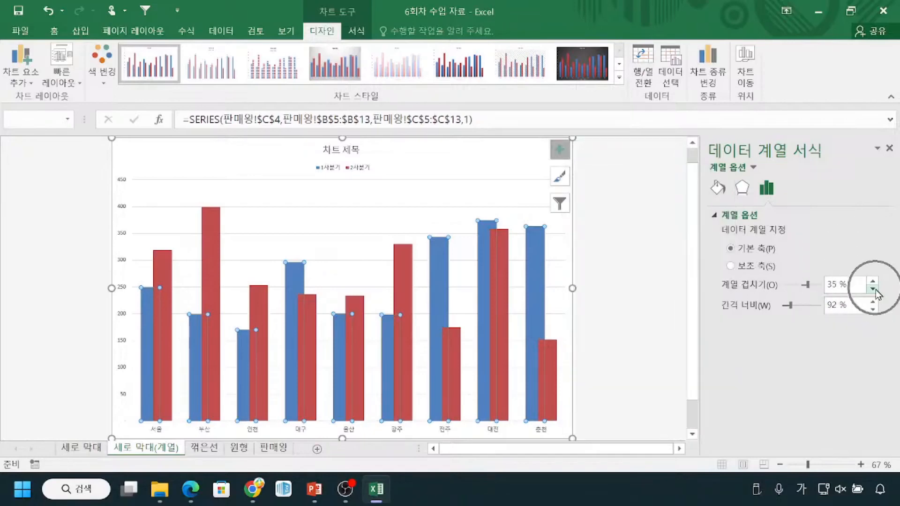
{"action": "left_click_drag", "start_coordinate": [873, 289], "coordinate": [874, 290]}
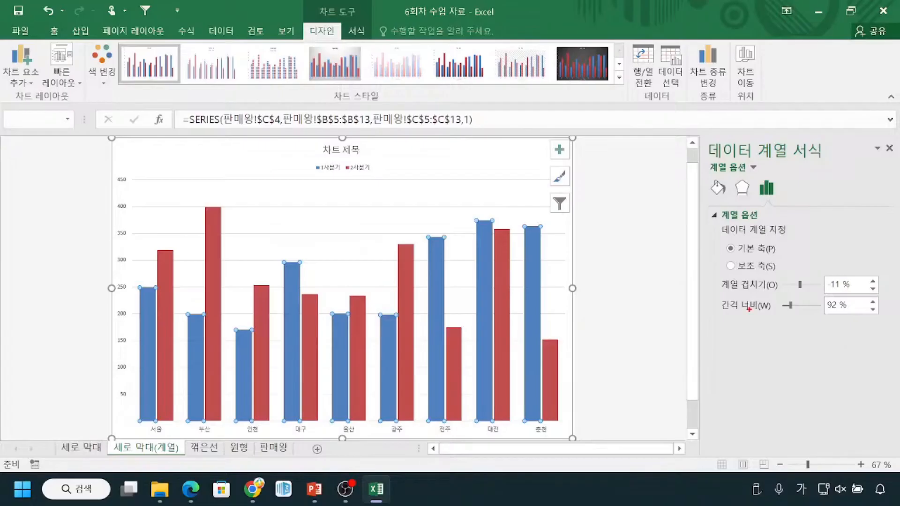
Compare the 계열 겹치기 and 간격 너비 settings against the spacing within and between the column groups, starting with 서울.
{"action": "left_click_drag", "start_coordinate": [724, 298], "coordinate": [759, 296]}
{"action": "mouse_move", "coordinate": [148, 424]}
{"action": "left_mouse_down"}
{"action": "mouse_move", "coordinate": [171, 448]}
{"action": "mouse_move", "coordinate": [177, 423]}
{"action": "left_mouse_up"}
{"action": "left_click_drag", "start_coordinate": [166, 244], "coordinate": [138, 280]}
{"action": "left_click_drag", "start_coordinate": [716, 314], "coordinate": [741, 315]}
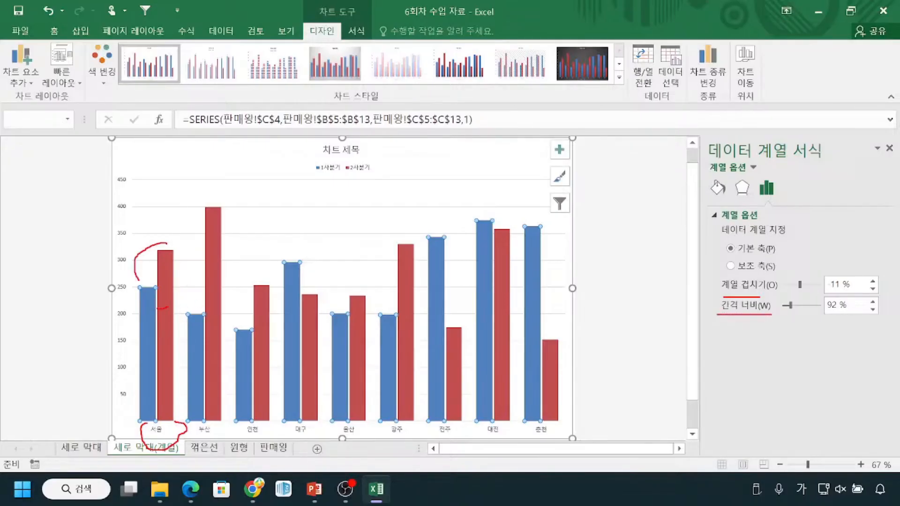
{"action": "left_click_drag", "start_coordinate": [254, 283], "coordinate": [297, 280]}
{"action": "left_click_drag", "start_coordinate": [315, 308], "coordinate": [350, 318]}
{"action": "key", "text": "Escape"}
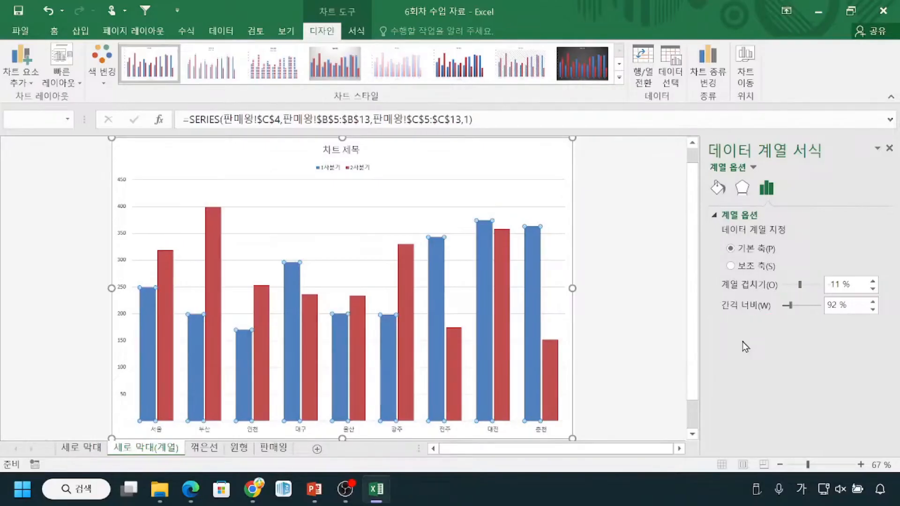
{"action": "key", "text": "ctrl"}
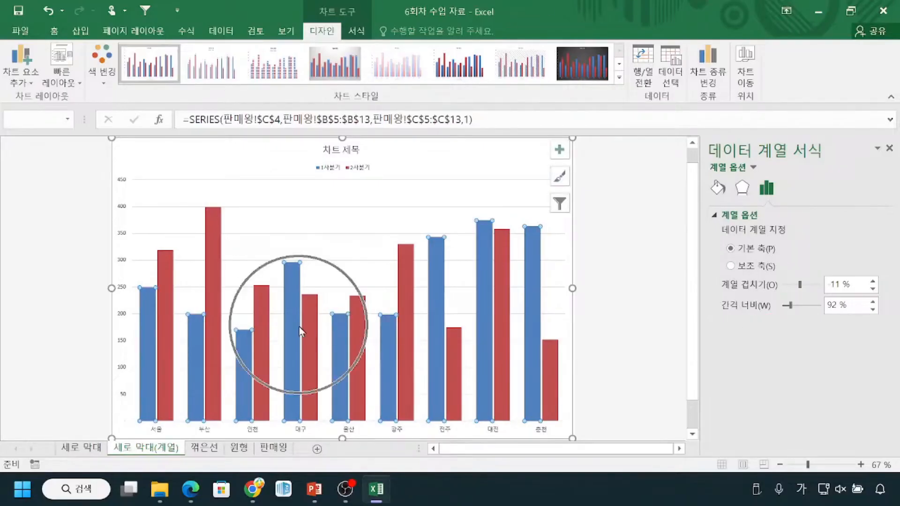
{"action": "key", "text": "ctrl"}
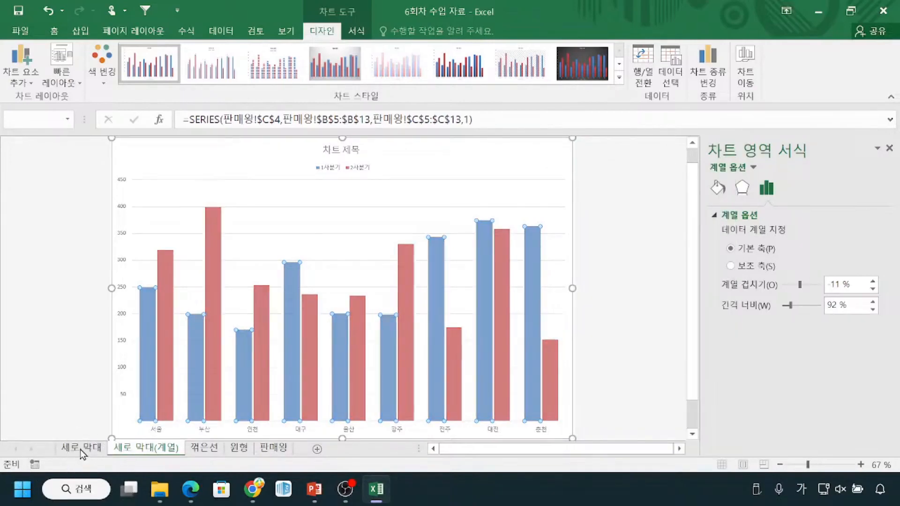
Go to the 세로 막대 sheet and select the 1사분기 data series in its chart.
{"action": "left_click", "coordinate": [80, 450]}
{"action": "key", "text": "ctrl"}
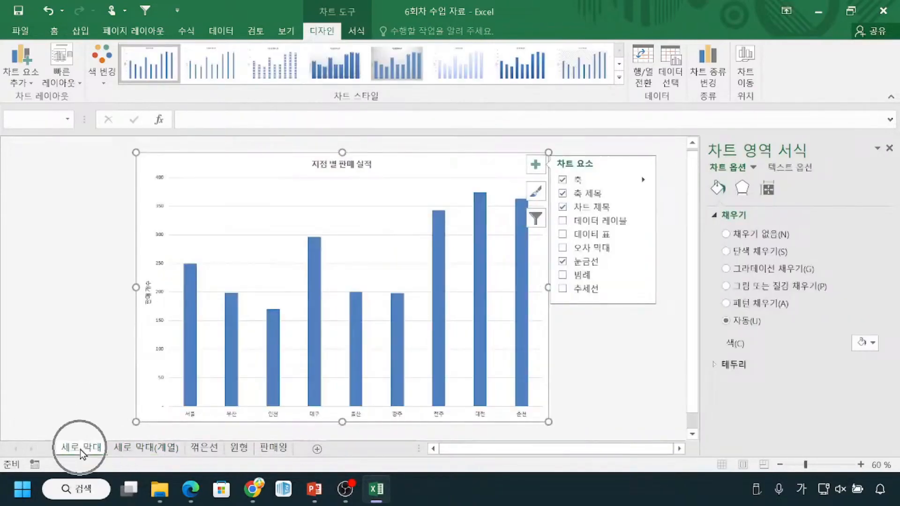
{"action": "key", "text": "ctrl"}
{"action": "key", "text": "ctrl"}
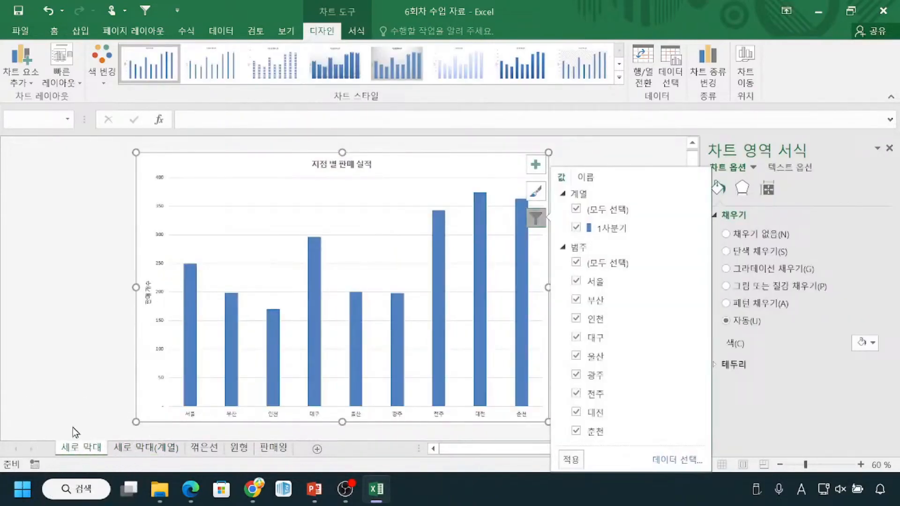
{"action": "left_click", "coordinate": [73, 428]}
{"action": "mouse_move", "coordinate": [190, 356]}
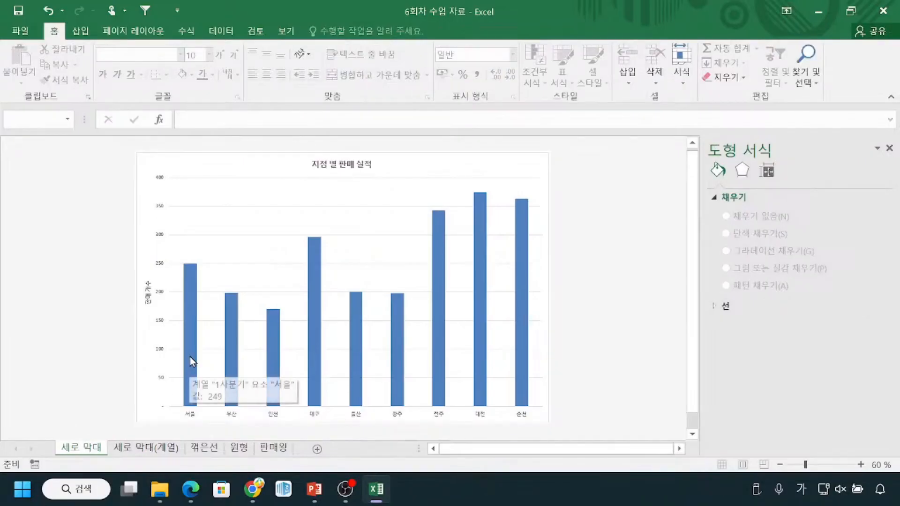
{"action": "left_click", "coordinate": [190, 357]}
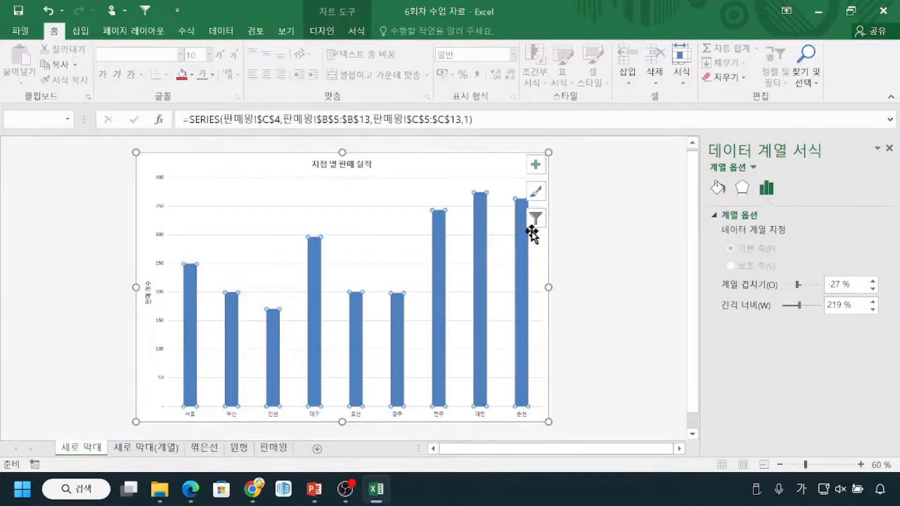
Open the data series formatting options (데이터 계열 서식) for the selected 1사분기 columns.
{"action": "right_click", "coordinate": [357, 322]}
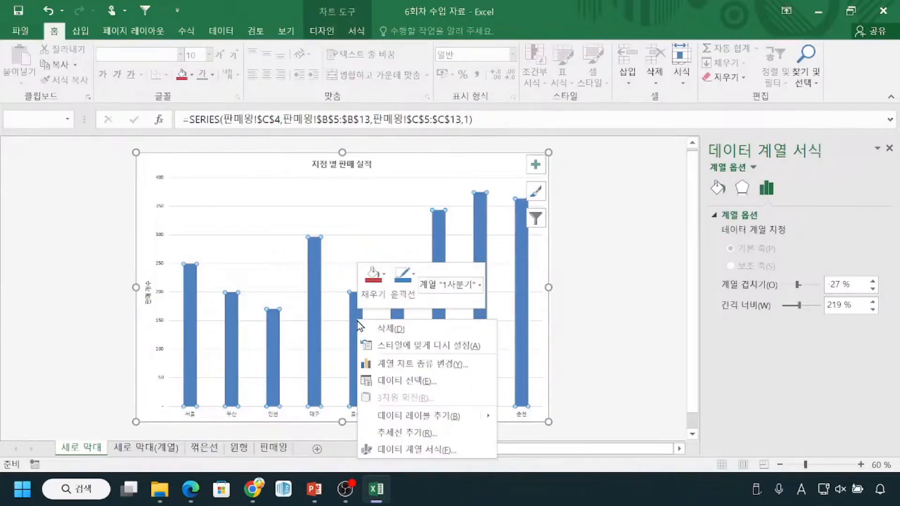
{"action": "key", "text": "ctrl"}
{"action": "key", "text": "ctrl"}
{"action": "left_click", "coordinate": [389, 451]}
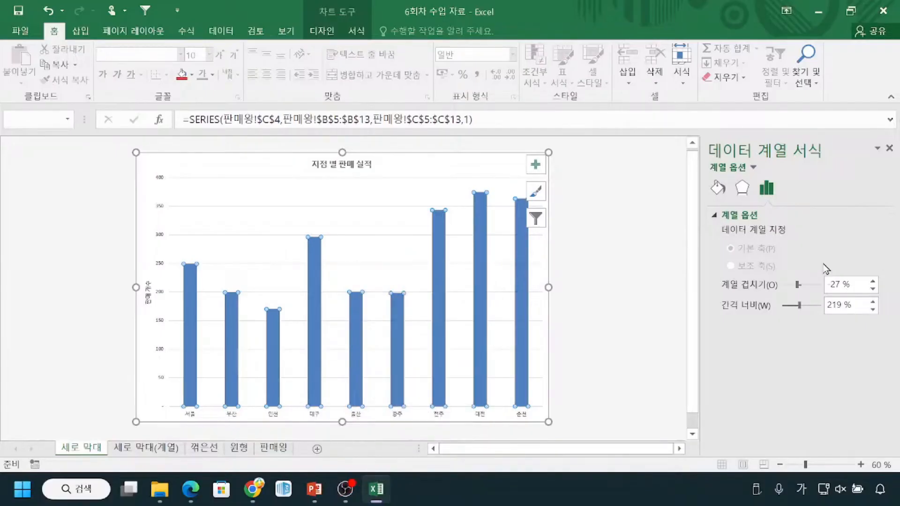
{"action": "key", "text": "ctrl"}
{"action": "key", "text": "ctrl"}
{"action": "key", "text": "ctrl"}
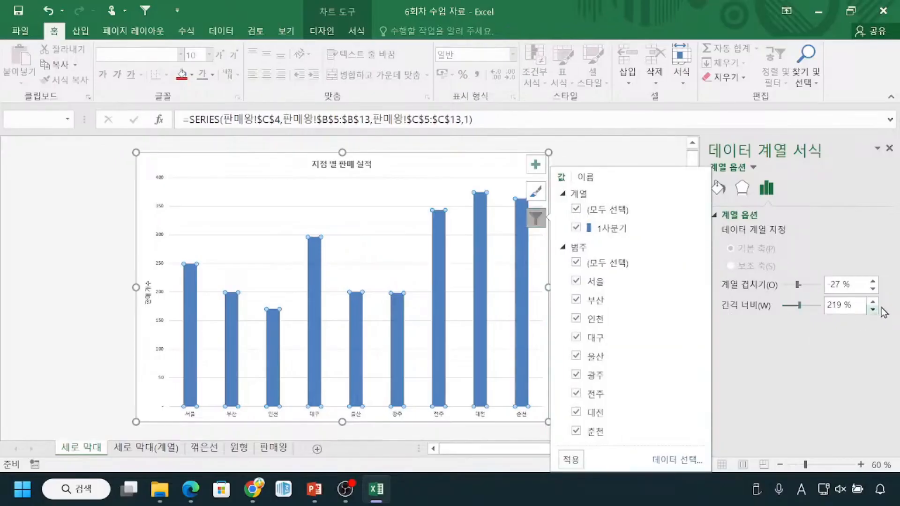
Set the gap width (간격 너비) of the 1사분기 series to 100%.
{"action": "left_click", "coordinate": [873, 310]}
{"action": "left_click", "coordinate": [873, 310]}
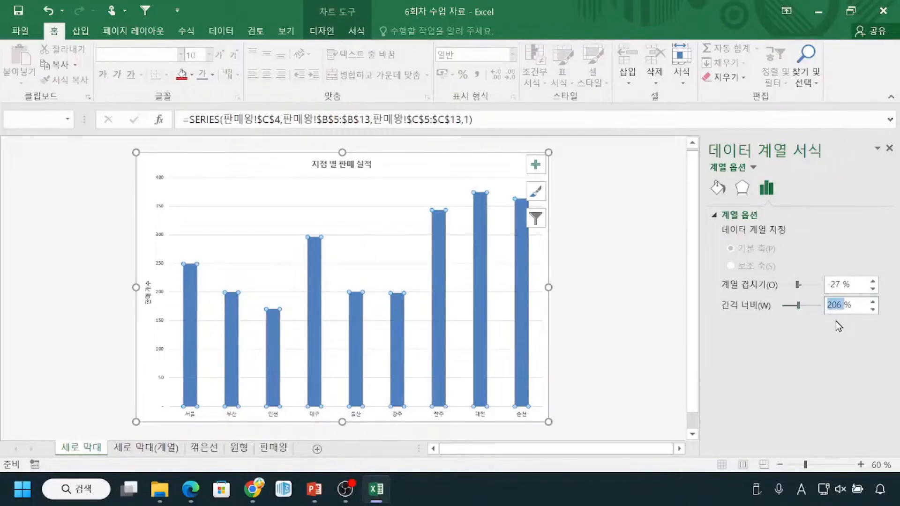
{"action": "left_click", "coordinate": [839, 326]}
{"action": "type", "text": "100"}
{"action": "key", "text": "Return"}
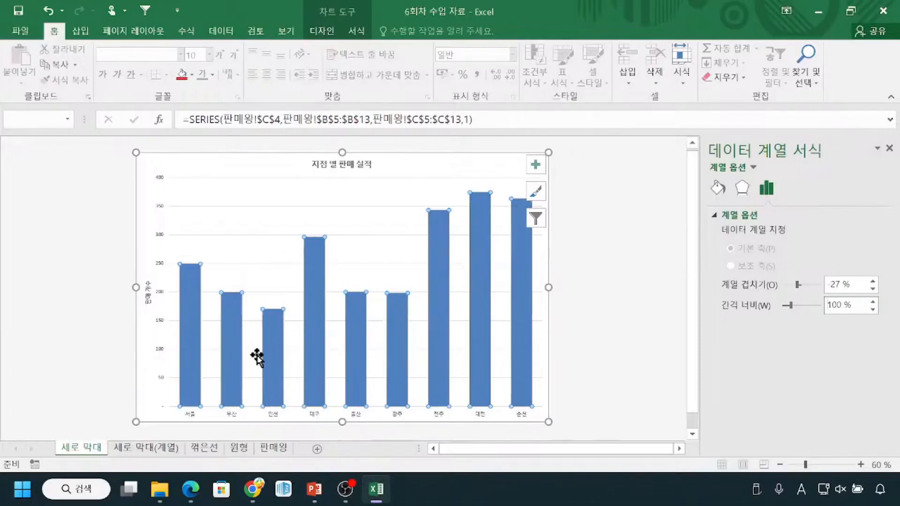
Examine the spacing between the 서울, 부산 and 인천 columns and how 계열 겹치기 applies to this single-series chart.
{"action": "mouse_move", "coordinate": [203, 287]}
{"action": "left_mouse_down"}
{"action": "mouse_move", "coordinate": [225, 283]}
{"action": "mouse_move", "coordinate": [269, 300]}
{"action": "left_mouse_up"}
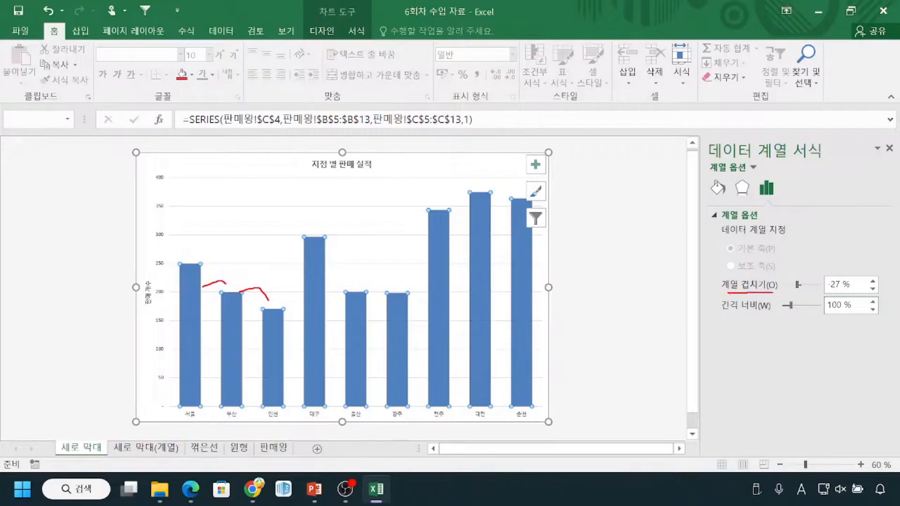
{"action": "mouse_move", "coordinate": [171, 408]}
{"action": "left_mouse_down"}
{"action": "mouse_move", "coordinate": [193, 429]}
{"action": "mouse_move", "coordinate": [204, 407]}
{"action": "left_mouse_up"}
{"action": "key", "text": "Escape"}
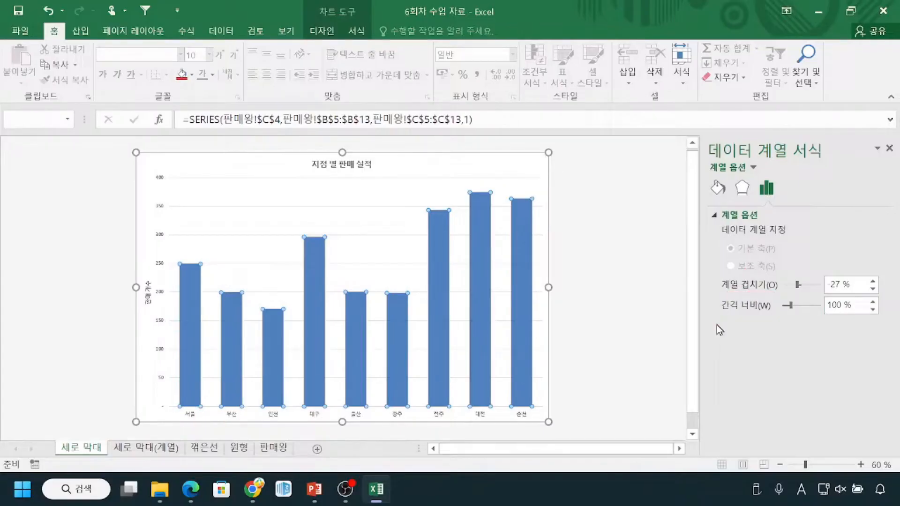
{"action": "key", "text": "alt+Tab"}
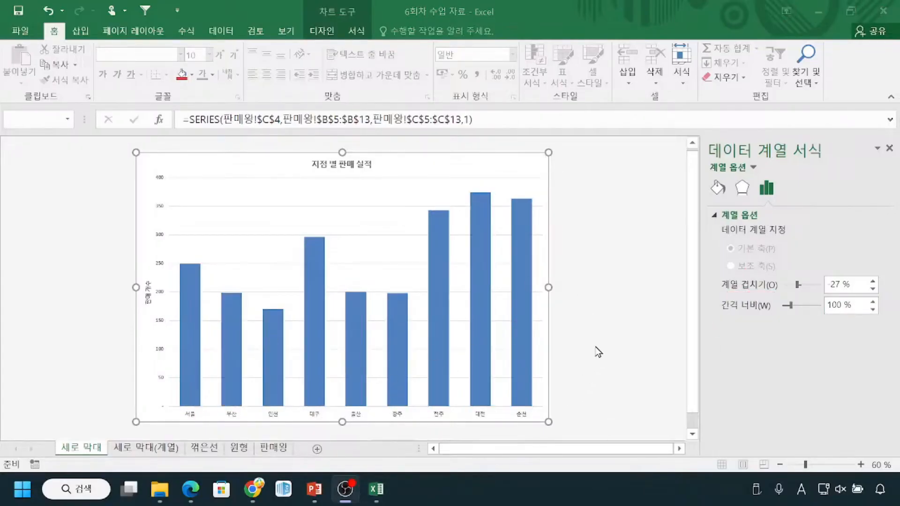
{"action": "mouse_move", "coordinate": [225, 307]}
{"action": "key", "text": "ctrl+2"}
{"action": "mouse_move", "coordinate": [57, 432]}
{"action": "left_mouse_down"}
{"action": "mouse_move", "coordinate": [65, 456]}
{"action": "mouse_move", "coordinate": [110, 457]}
{"action": "left_mouse_up"}
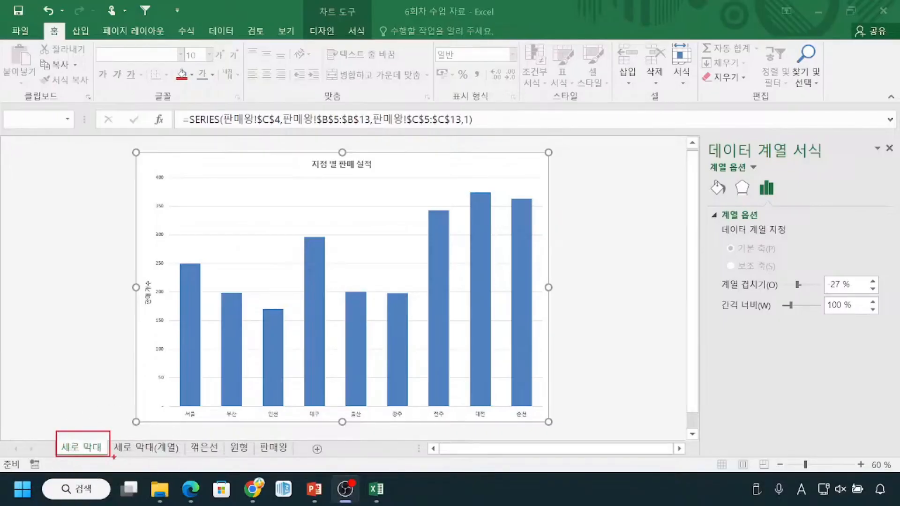
{"action": "key", "text": "Escape"}
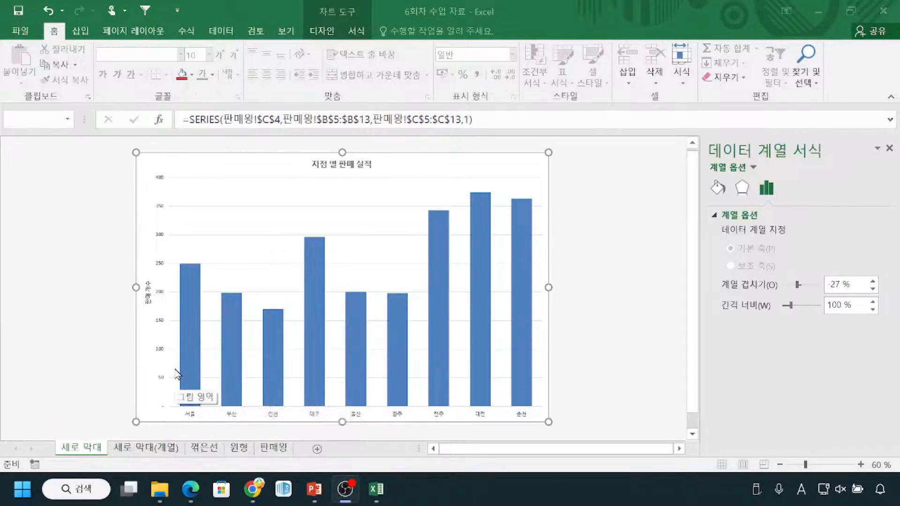
Close the series formatting options and reopen 데이터 계열 서식 for the 1사분기 columns.
{"action": "mouse_move", "coordinate": [193, 334]}
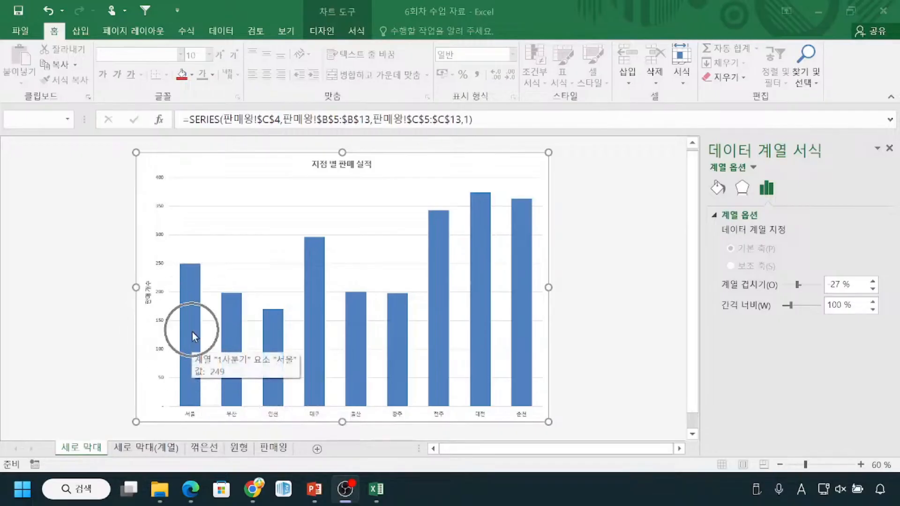
{"action": "left_click", "coordinate": [192, 332]}
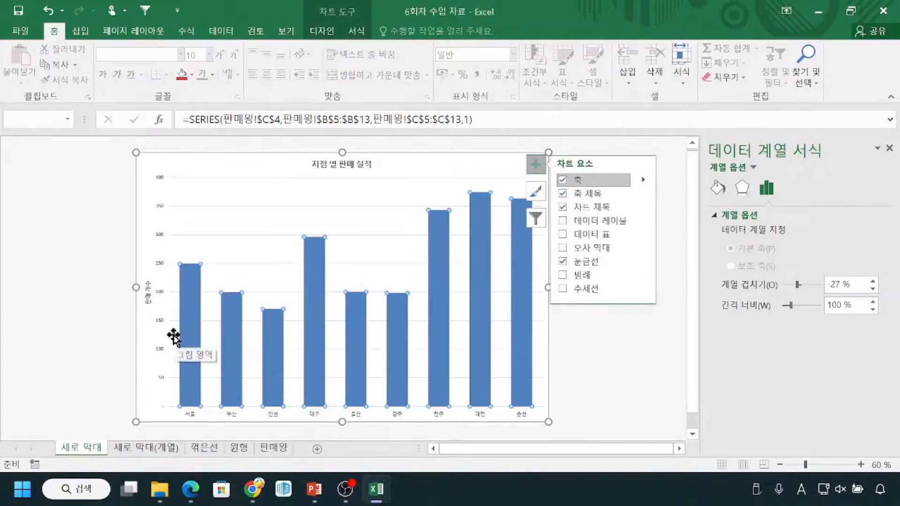
{"action": "left_click", "coordinate": [889, 148]}
{"action": "right_click", "coordinate": [422, 266]}
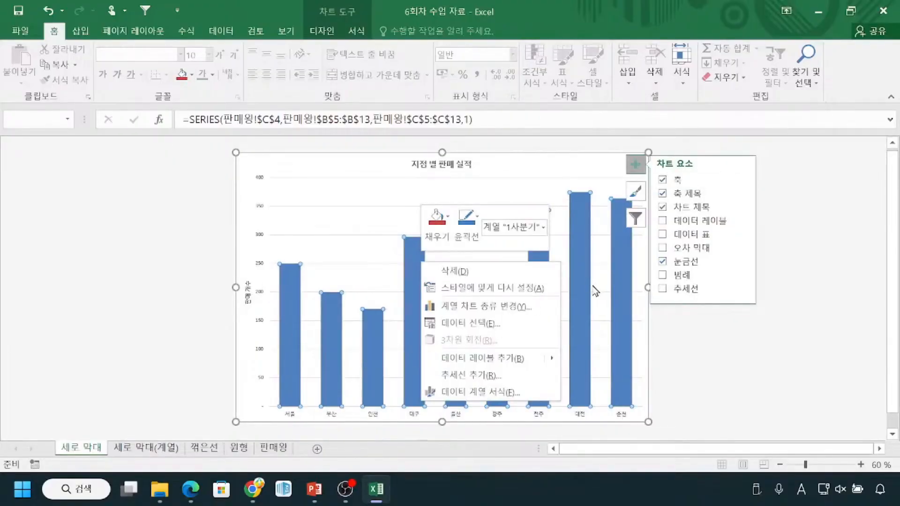
{"action": "left_click", "coordinate": [508, 395]}
{"action": "key", "text": "ctrl"}
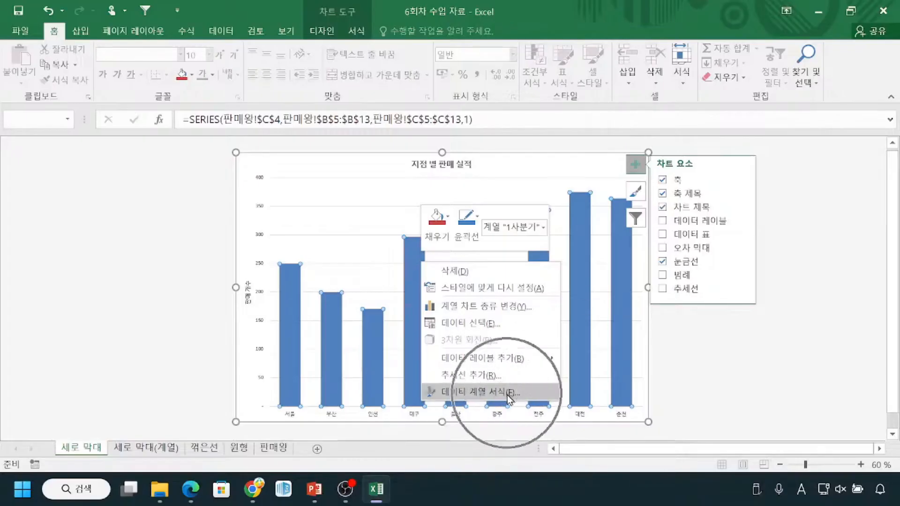
{"action": "key", "text": "ctrl"}
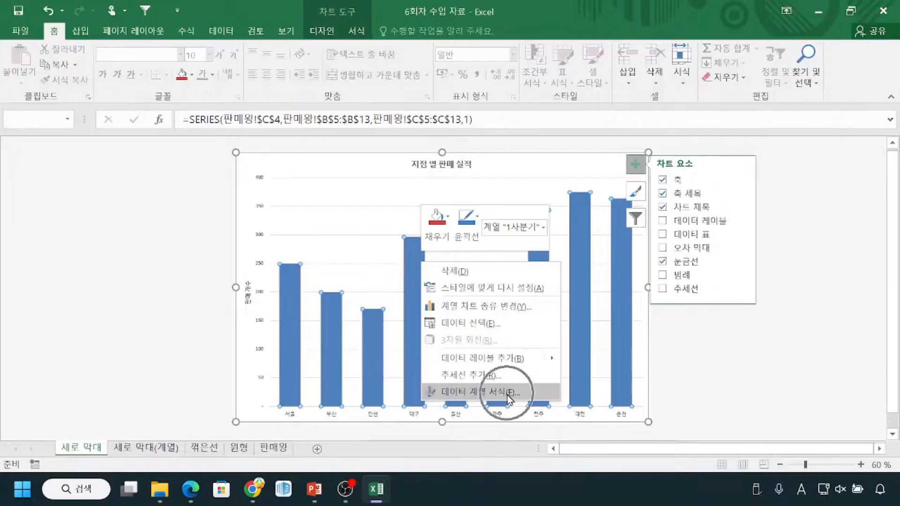
{"action": "left_click", "coordinate": [508, 395]}
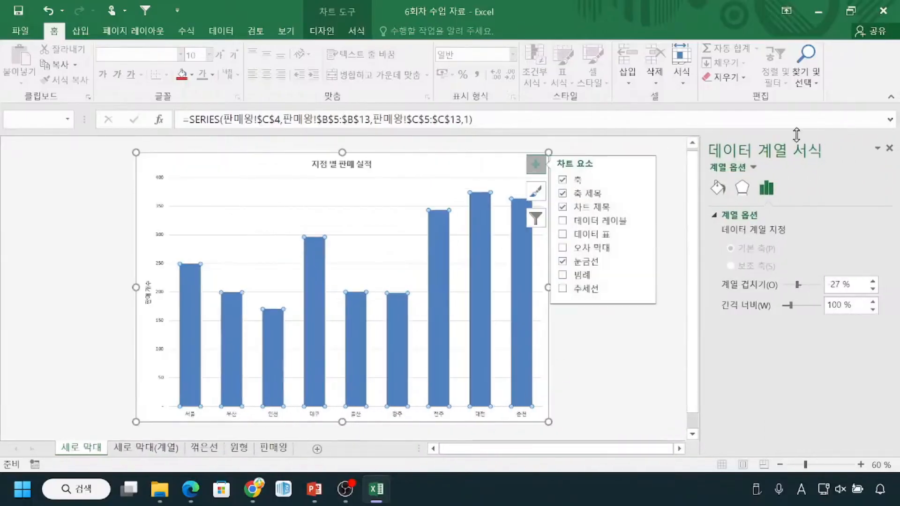
Examine the 데이터 계열 서식 categories and locate the fill and line settings.
{"action": "key", "text": "ctrl"}
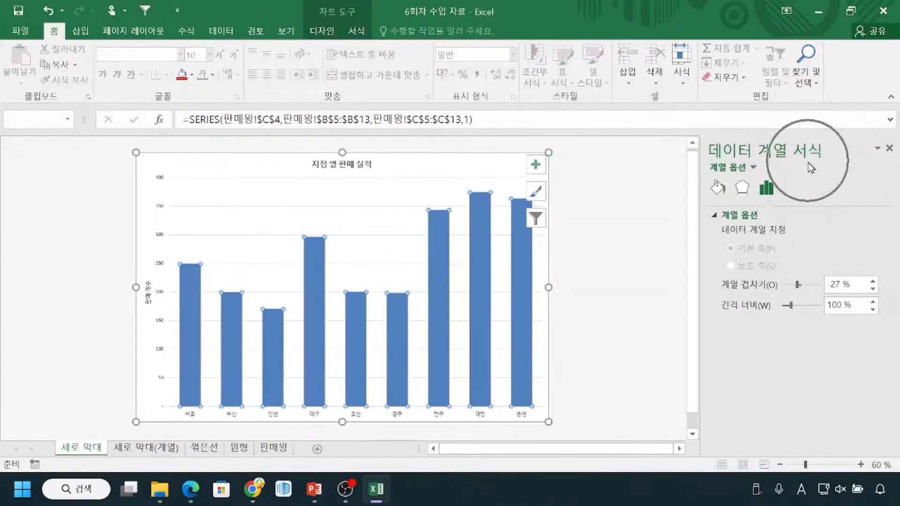
{"action": "key", "text": "ctrl"}
{"action": "key", "text": "ctrl"}
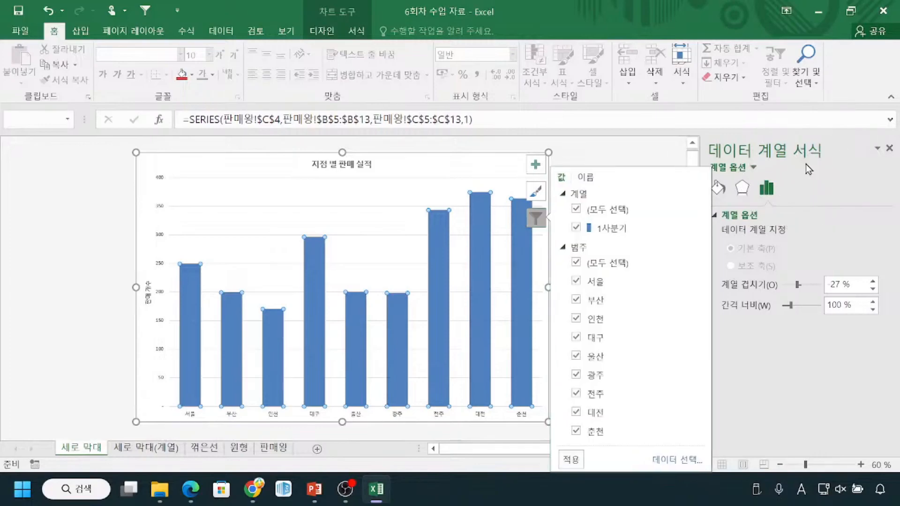
{"action": "key", "text": "ctrl+1"}
{"action": "left_click", "coordinate": [819, 167]}
{"action": "mouse_move", "coordinate": [586, 181]}
{"action": "left_mouse_down"}
{"action": "mouse_move", "coordinate": [590, 220]}
{"action": "mouse_move", "coordinate": [645, 236]}
{"action": "left_mouse_up"}
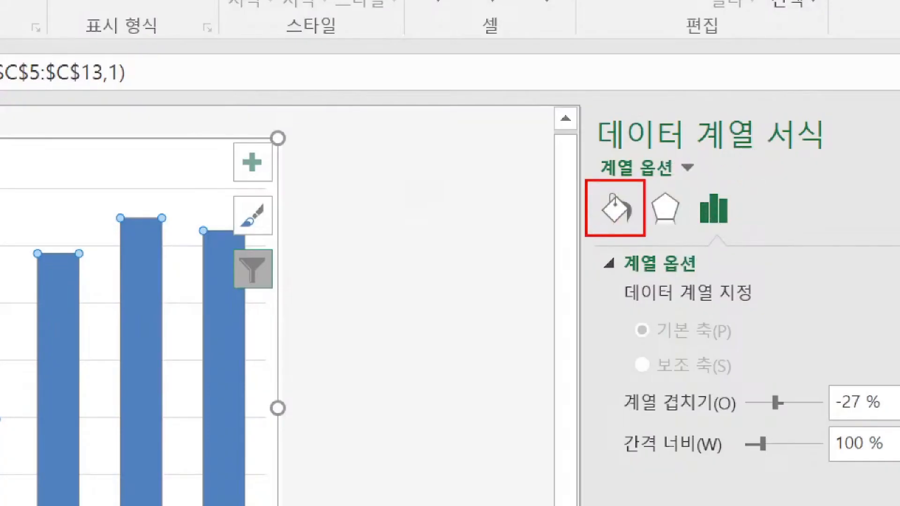
{"action": "key", "text": "Escape"}
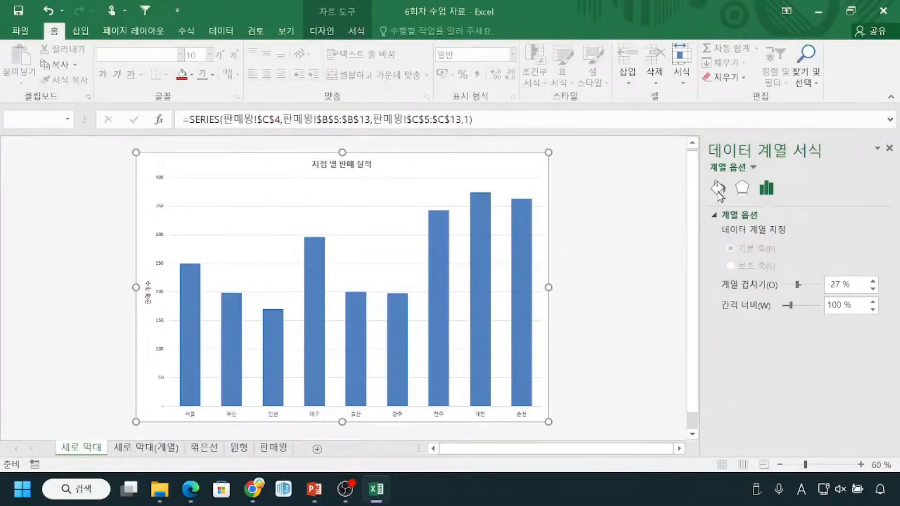
{"action": "left_click", "coordinate": [819, 12]}
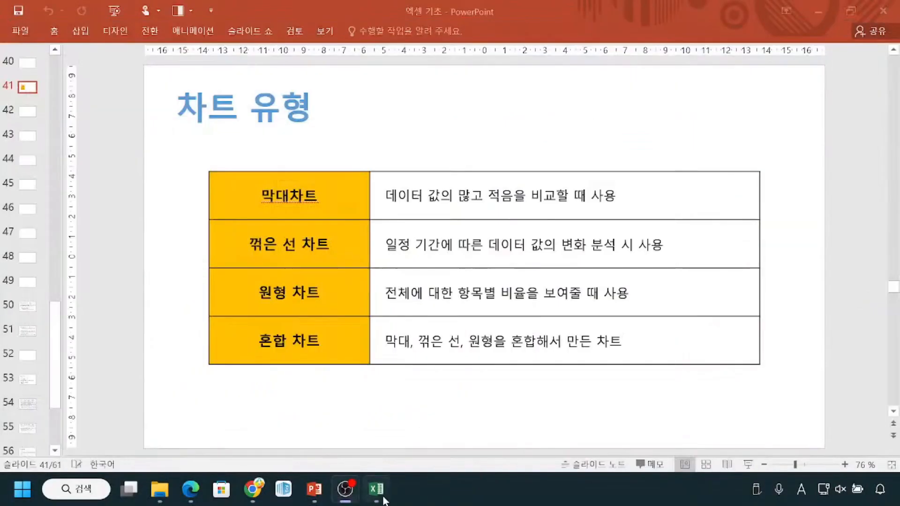
{"action": "left_click", "coordinate": [380, 495]}
Apply a solid fill (단색 채우기) in dark gray to the 1사분기 columns.
{"action": "left_click", "coordinate": [718, 187]}
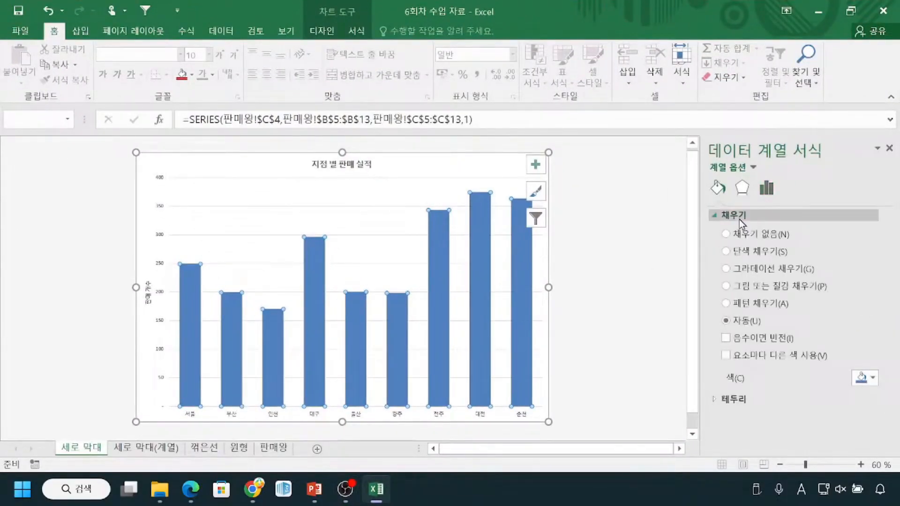
{"action": "left_click", "coordinate": [740, 254]}
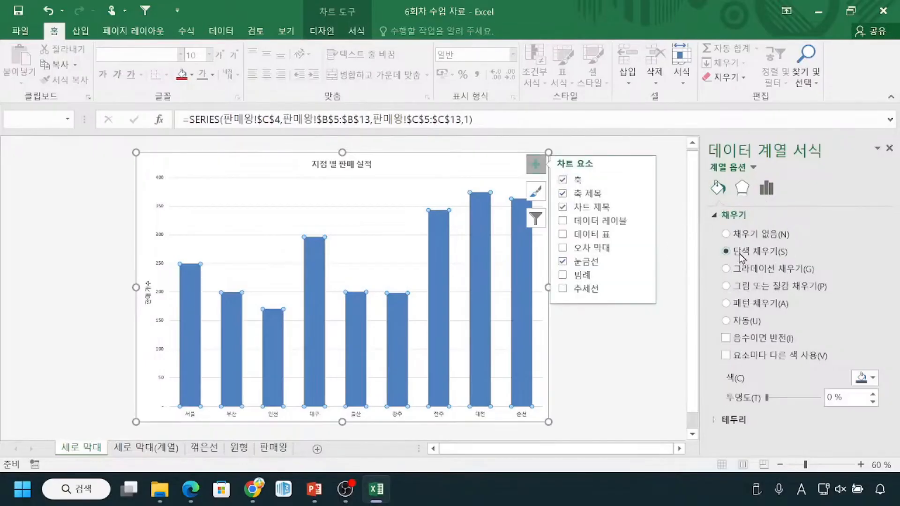
{"action": "left_click", "coordinate": [871, 382]}
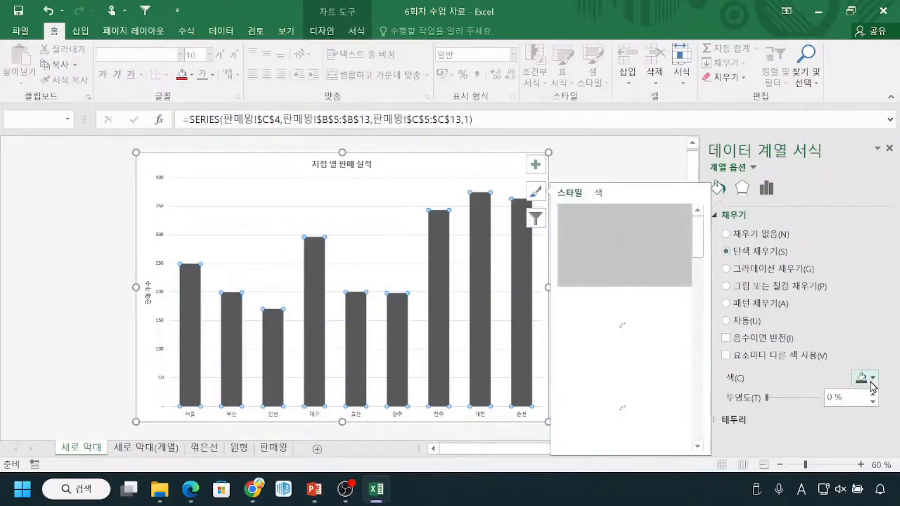
Change the solid fill (단색 채우기) color of the 1사분기 columns to the standard green.
{"action": "left_click", "coordinate": [872, 378]}
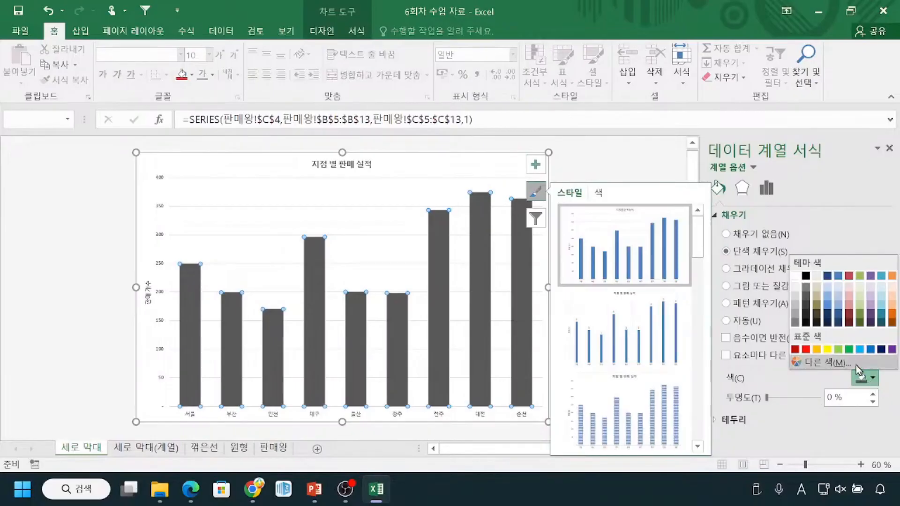
{"action": "left_click", "coordinate": [849, 350]}
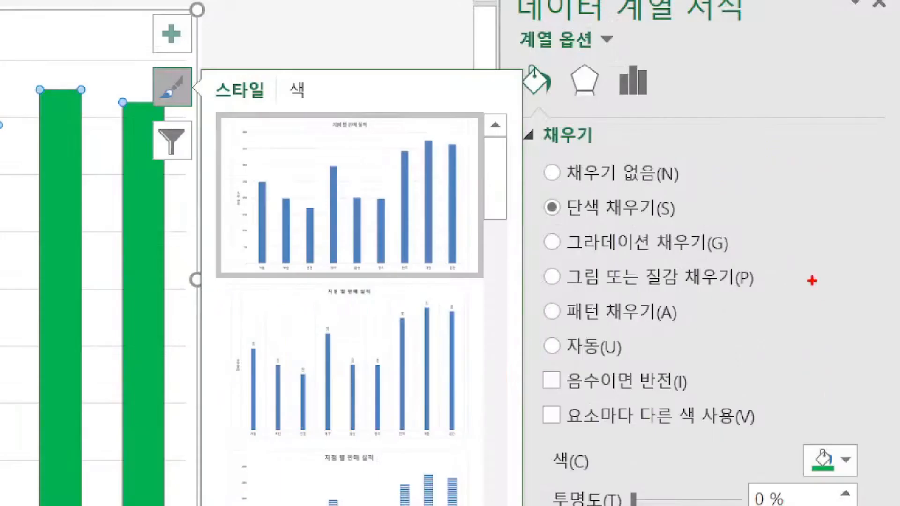
{"action": "left_click_drag", "start_coordinate": [551, 229], "coordinate": [585, 223]}
{"action": "left_click_drag", "start_coordinate": [598, 324], "coordinate": [615, 323]}
{"action": "left_click_drag", "start_coordinate": [584, 254], "coordinate": [616, 253]}
{"action": "mouse_move", "coordinate": [778, 176]}
{"action": "left_mouse_down"}
{"action": "mouse_move", "coordinate": [806, 245]}
{"action": "mouse_move", "coordinate": [803, 401]}
{"action": "left_mouse_up"}
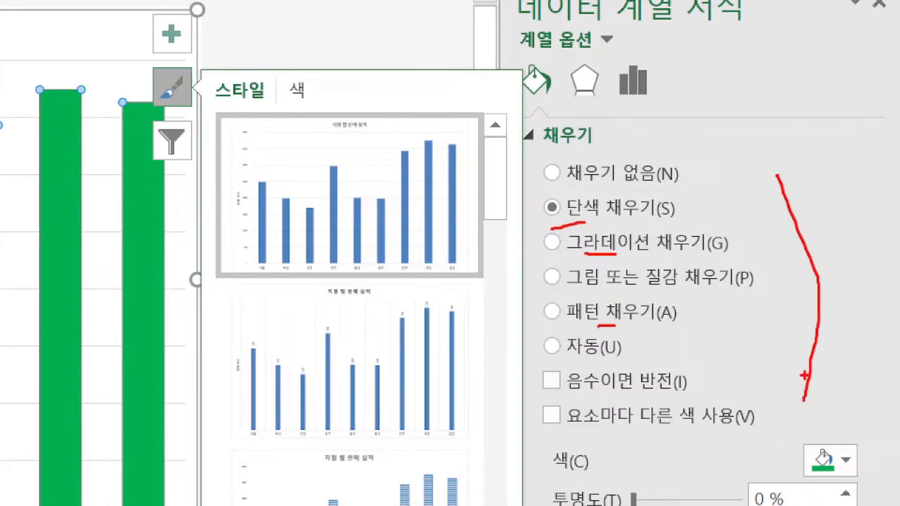
{"action": "key", "text": "Escape"}
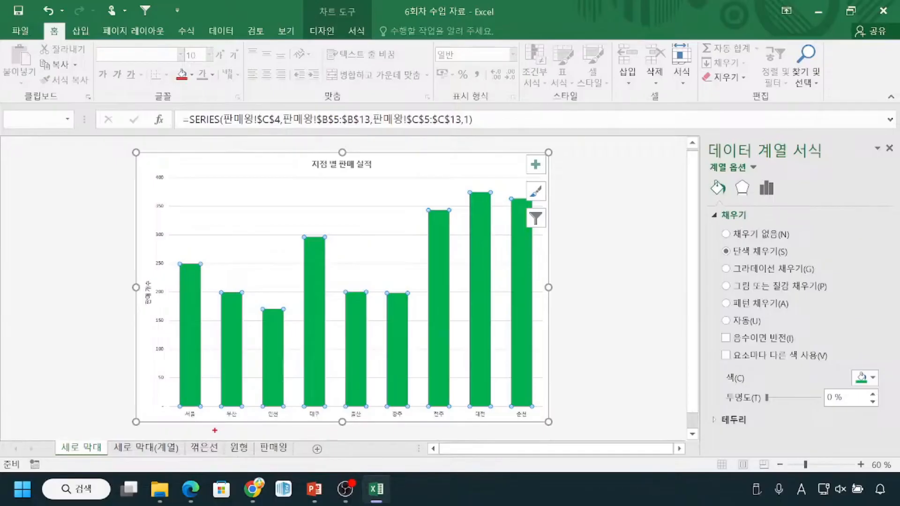
Examine the 인천 column and compare it with the other 1사분기 columns, such as 대전.
{"action": "left_click_drag", "start_coordinate": [255, 302], "coordinate": [291, 428]}
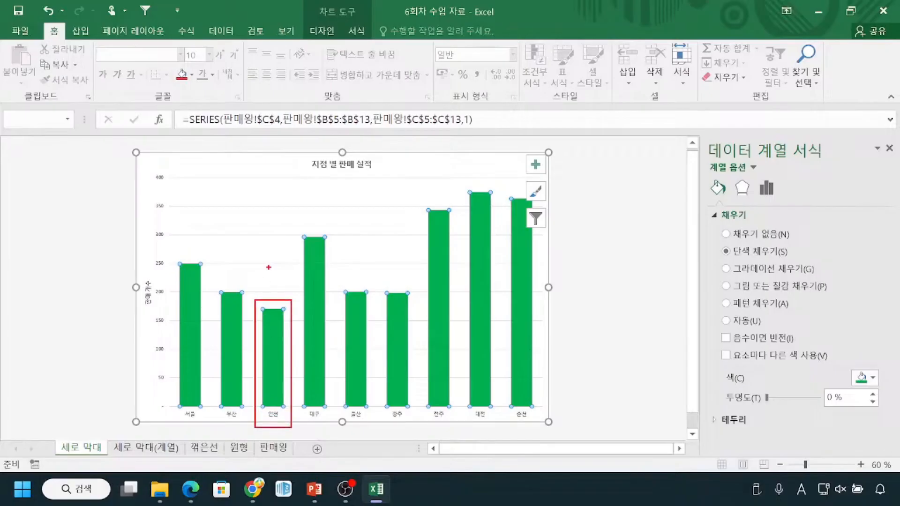
{"action": "mouse_move", "coordinate": [269, 267]}
{"action": "left_mouse_down"}
{"action": "mouse_move", "coordinate": [267, 292]}
{"action": "mouse_move", "coordinate": [275, 291]}
{"action": "left_mouse_up"}
{"action": "left_click_drag", "start_coordinate": [477, 174], "coordinate": [489, 173]}
{"action": "key", "text": "Escape"}
{"action": "key", "text": "ctrl"}
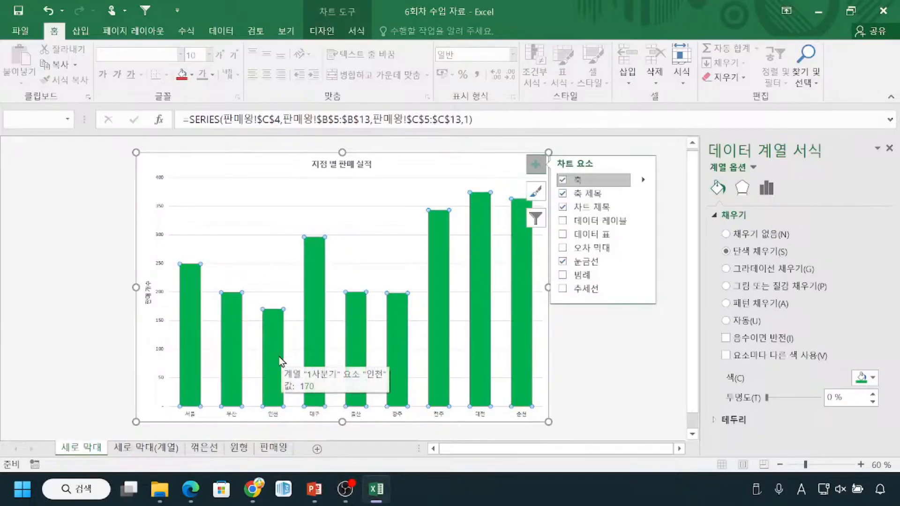
{"action": "key", "text": "ctrl+1"}
{"action": "left_click", "coordinate": [280, 353]}
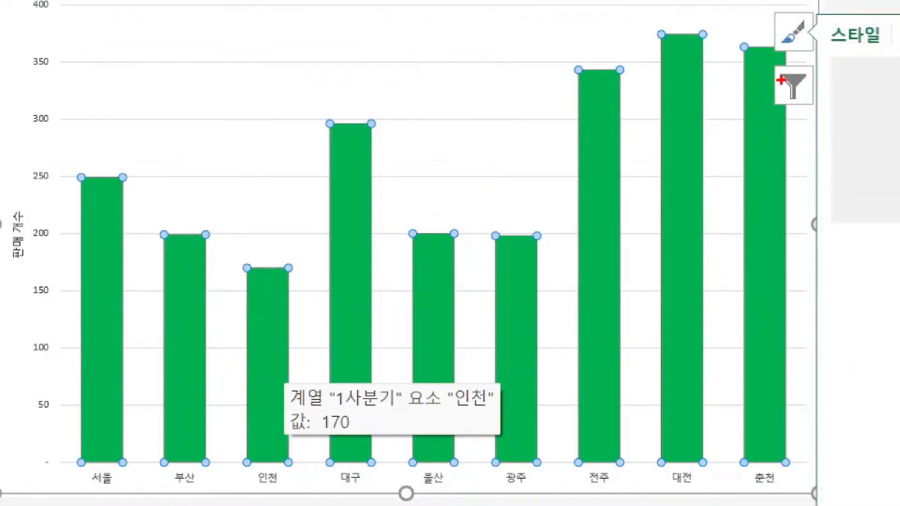
{"action": "mouse_move", "coordinate": [253, 260]}
{"action": "left_mouse_down"}
{"action": "mouse_move", "coordinate": [221, 389]}
{"action": "mouse_move", "coordinate": [308, 458]}
{"action": "mouse_move", "coordinate": [291, 261]}
{"action": "mouse_move", "coordinate": [266, 264]}
{"action": "left_mouse_up"}
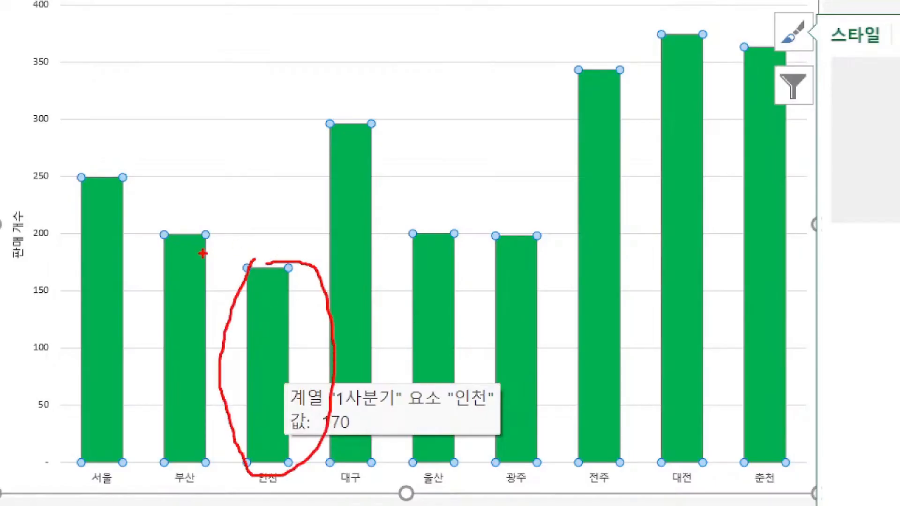
{"action": "key", "text": "Escape"}
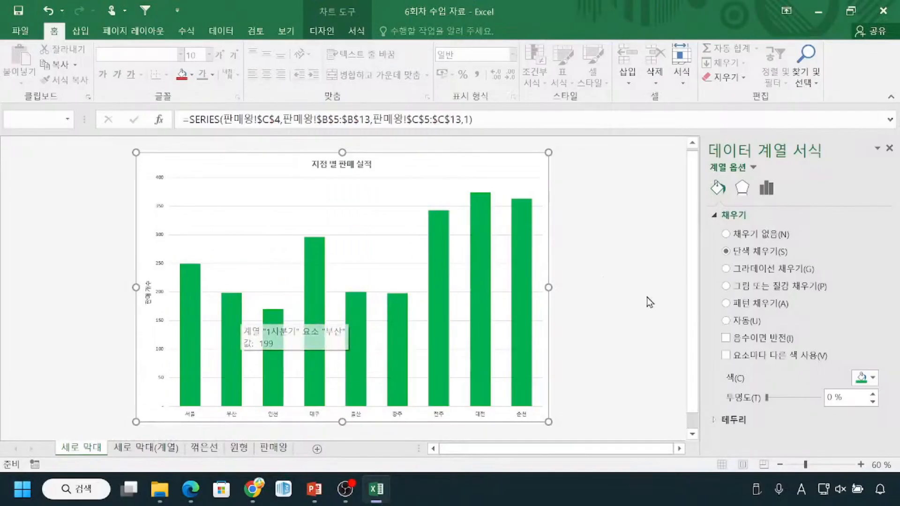
{"action": "key", "text": "ctrl"}
{"action": "key", "text": "ctrl"}
{"action": "key", "text": "ctrl"}
{"action": "key", "text": "ctrl"}
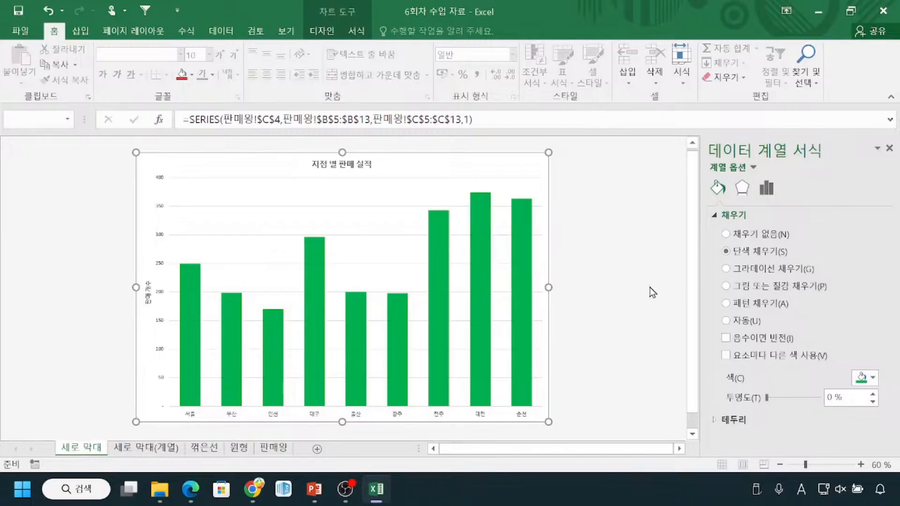
{"action": "mouse_move", "coordinate": [199, 322]}
{"action": "key", "text": "ctrl"}
{"action": "left_click", "coordinate": [819, 12]}
{"action": "left_click", "coordinate": [379, 488]}
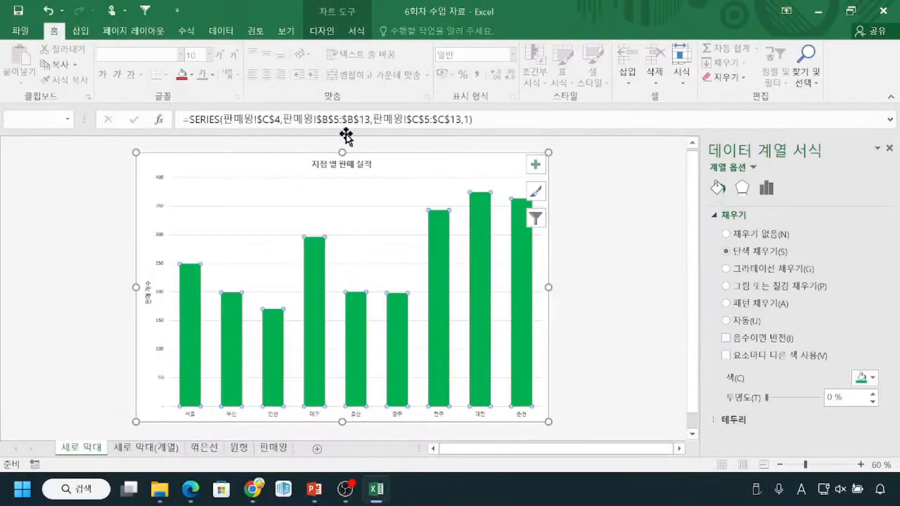
Select only the 인천 column within the 1사분기 series and clear the chart selection again.
{"action": "mouse_move", "coordinate": [272, 364]}
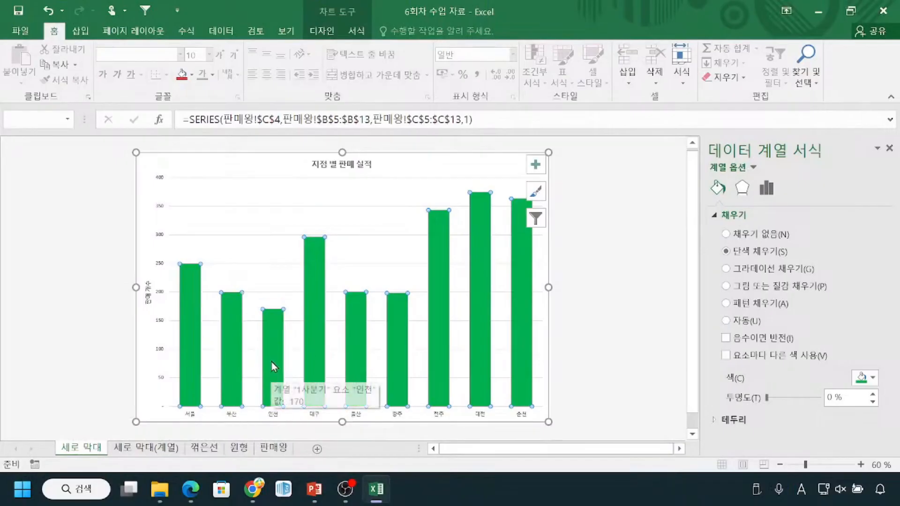
{"action": "key", "text": "ctrl"}
{"action": "key", "text": "ctrl"}
{"action": "key", "text": "ctrl"}
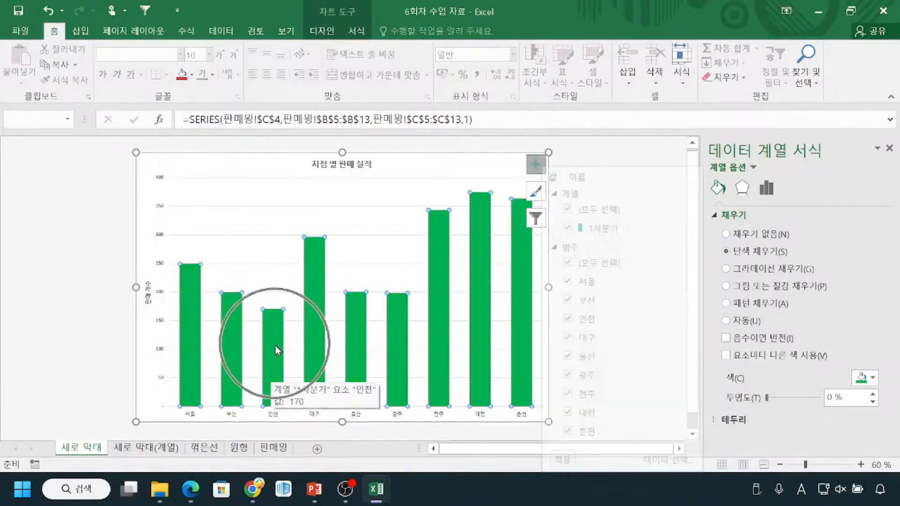
{"action": "left_click", "coordinate": [275, 346]}
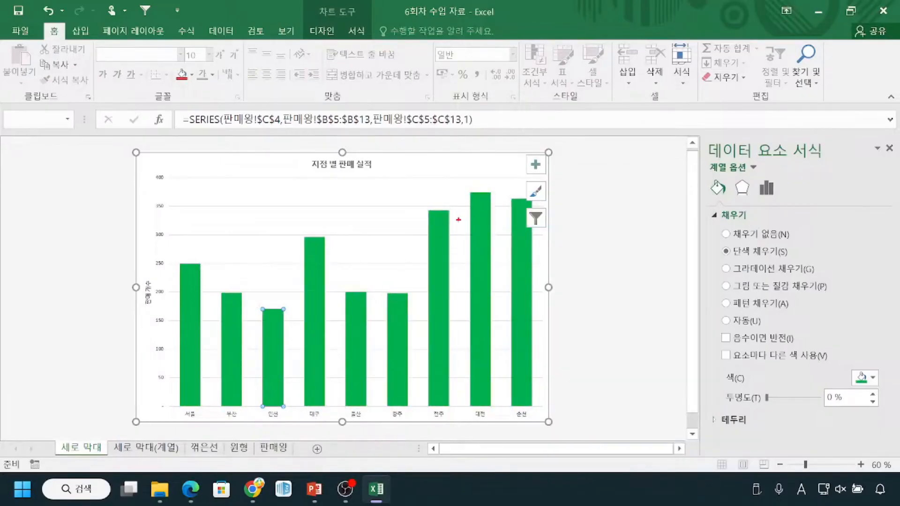
{"action": "left_click_drag", "start_coordinate": [252, 299], "coordinate": [297, 424]}
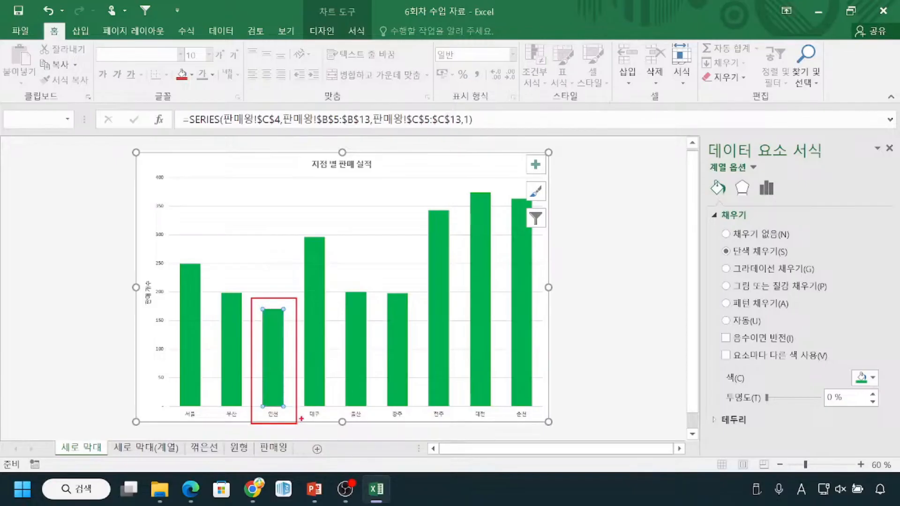
{"action": "left_click", "coordinate": [118, 327]}
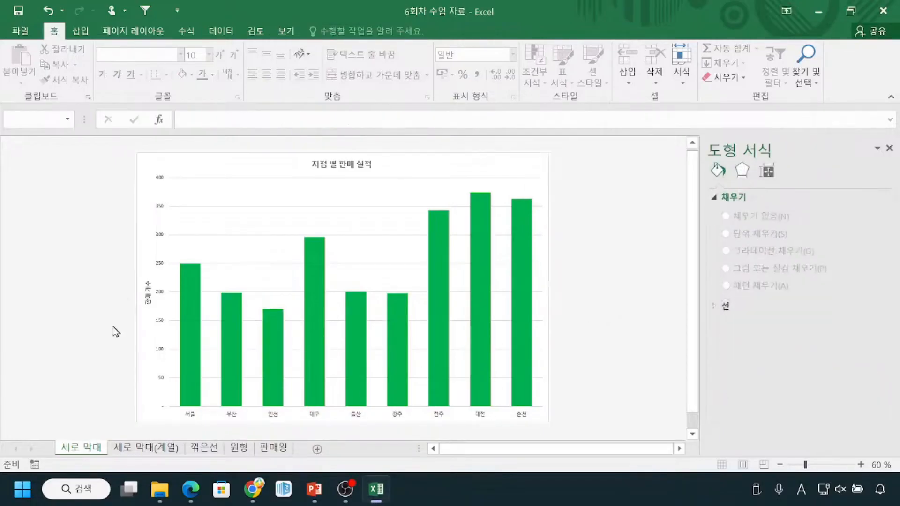
Select only the 인천 column in the 1사분기 series and display its fill settings in 데이터 요소 서식.
{"action": "left_click", "coordinate": [195, 310]}
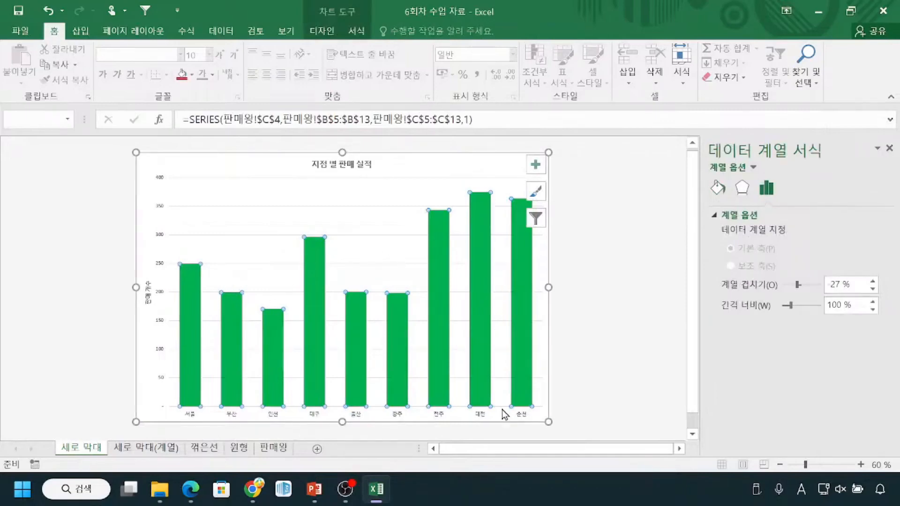
{"action": "key", "text": "ctrl"}
{"action": "key", "text": "ctrl"}
{"action": "left_click", "coordinate": [274, 360]}
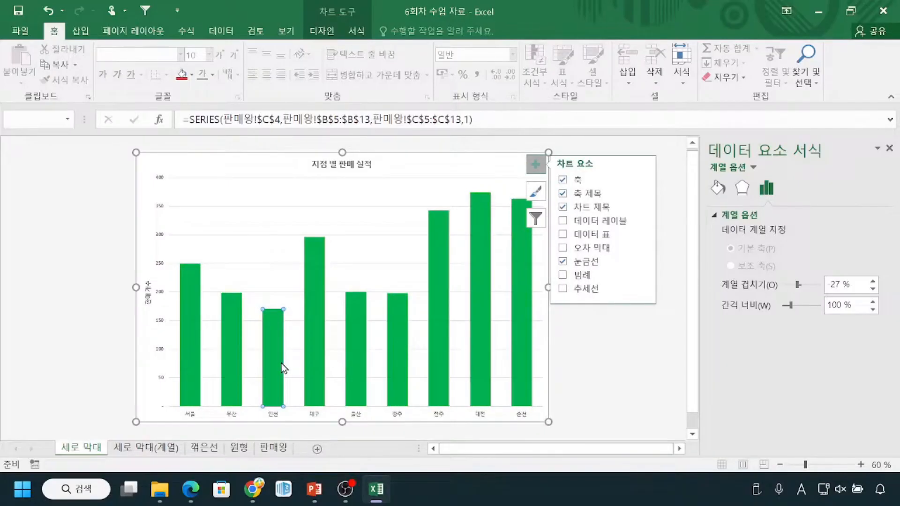
{"action": "right_click", "coordinate": [277, 362]}
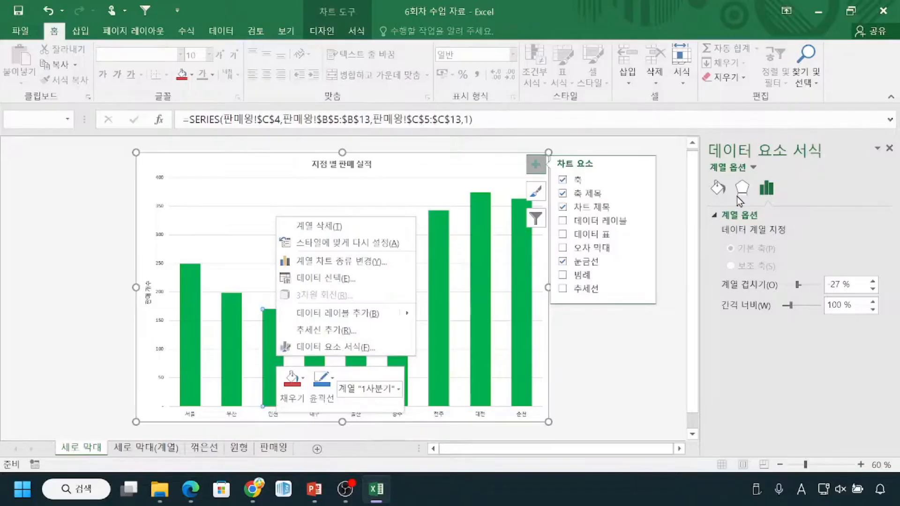
{"action": "left_click", "coordinate": [721, 192]}
{"action": "left_click", "coordinate": [721, 195]}
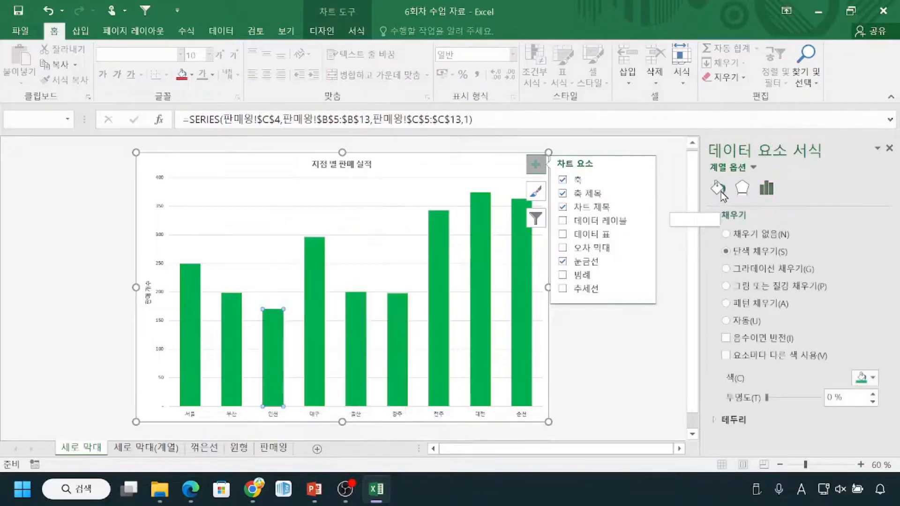
{"action": "key", "text": "ctrl"}
{"action": "key", "text": "ctrl"}
{"action": "key", "text": "ctrl"}
{"action": "key", "text": "ctrl"}
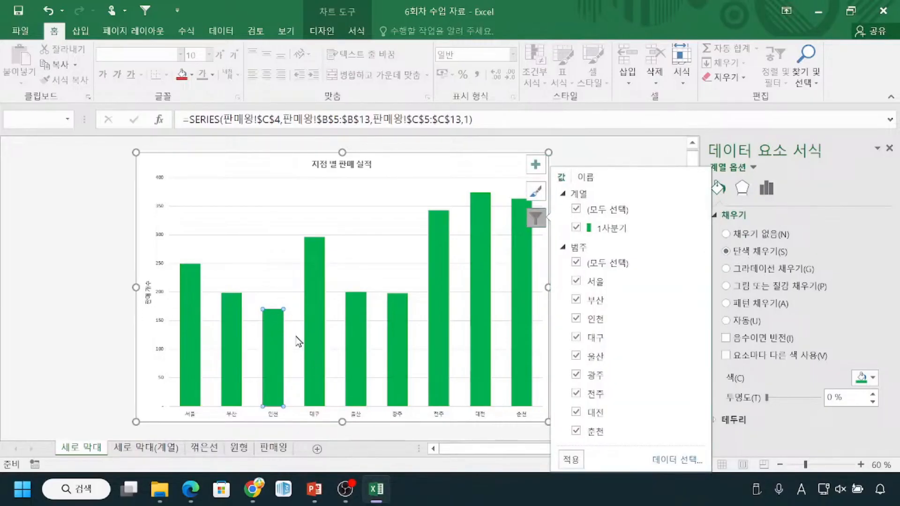
Fill only the 인천 column of the sales chart with standard light blue.
{"action": "left_click", "coordinate": [873, 379]}
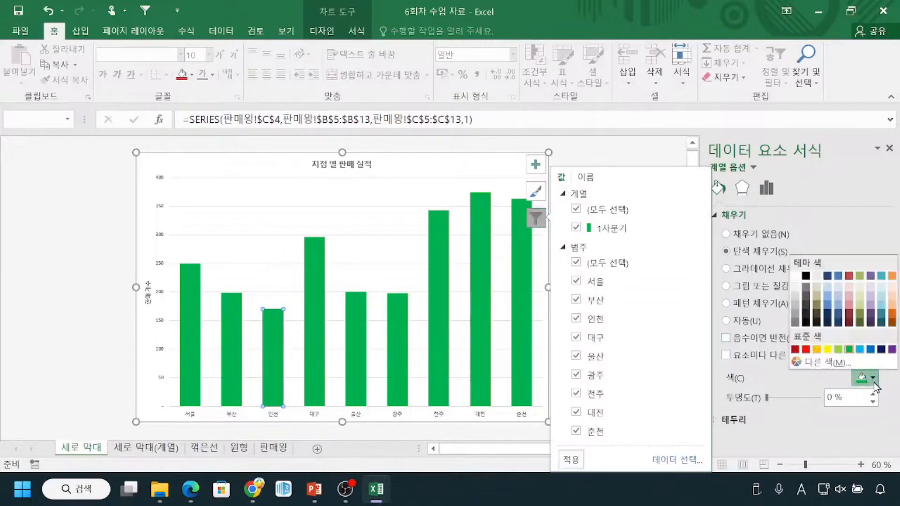
{"action": "left_click", "coordinate": [860, 350]}
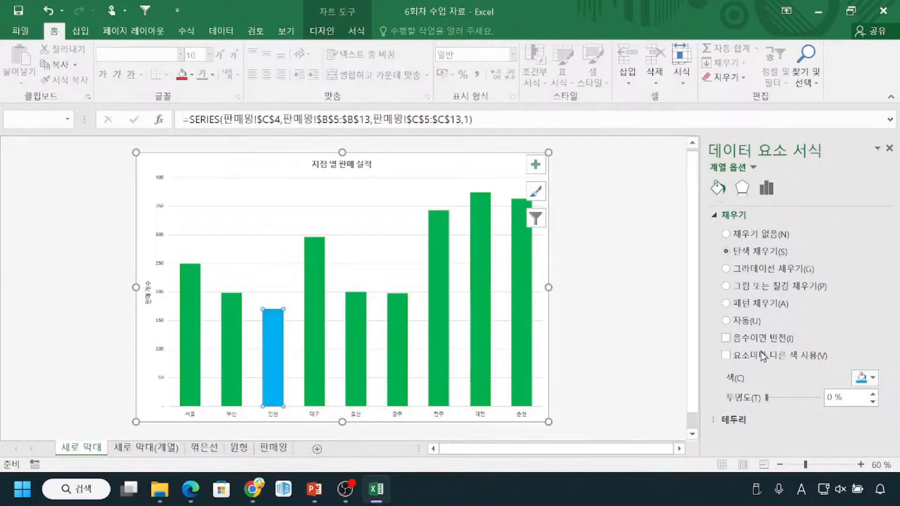
{"action": "left_click", "coordinate": [313, 419]}
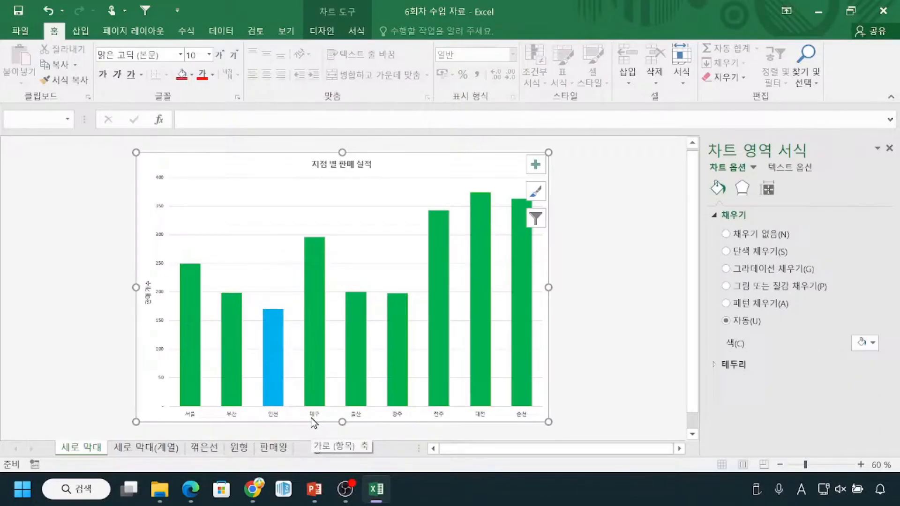
{"action": "key", "text": "ctrl+Page_Up"}
{"action": "key", "text": "ctrl+Page_Down"}
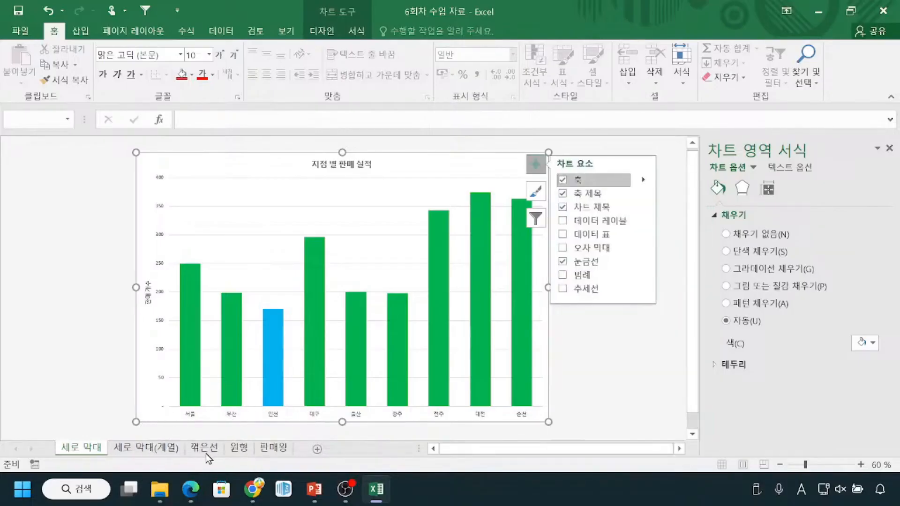
Switch to the 꺾은선 sheet and select its line chart.
{"action": "left_click", "coordinate": [204, 448]}
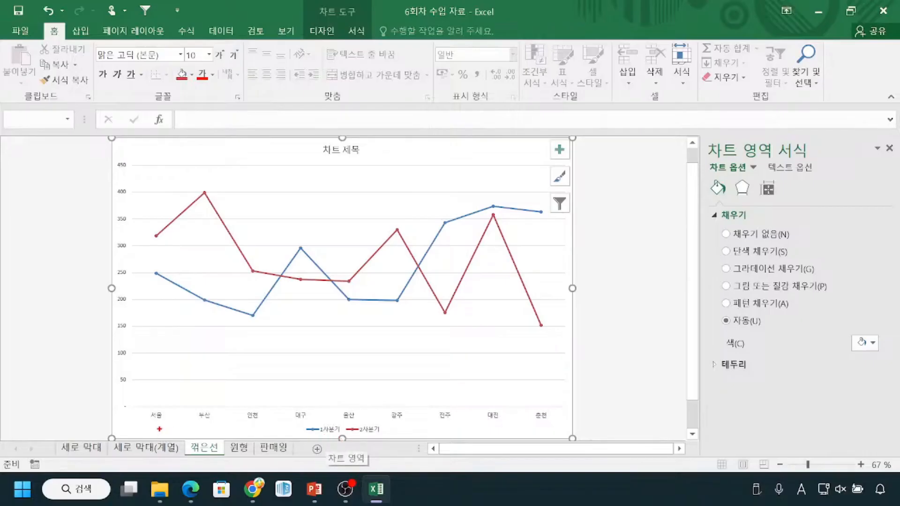
{"action": "left_click_drag", "start_coordinate": [150, 426], "coordinate": [258, 422]}
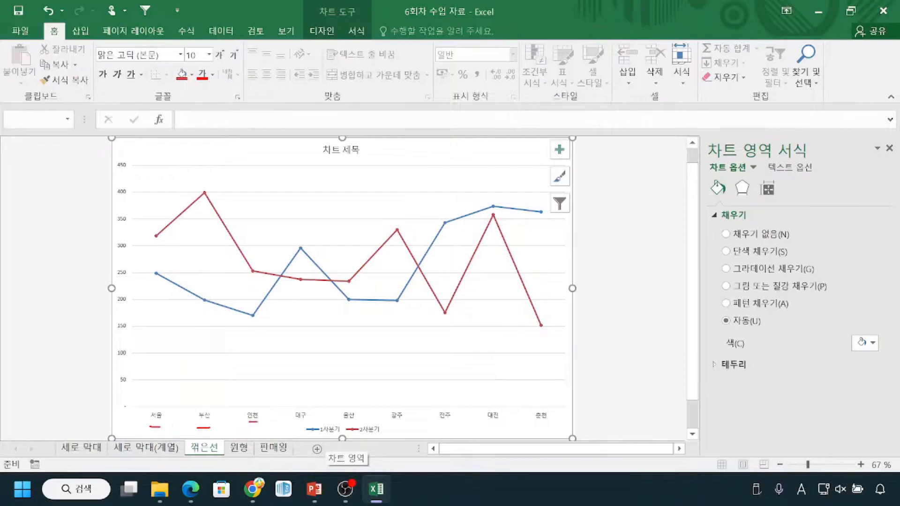
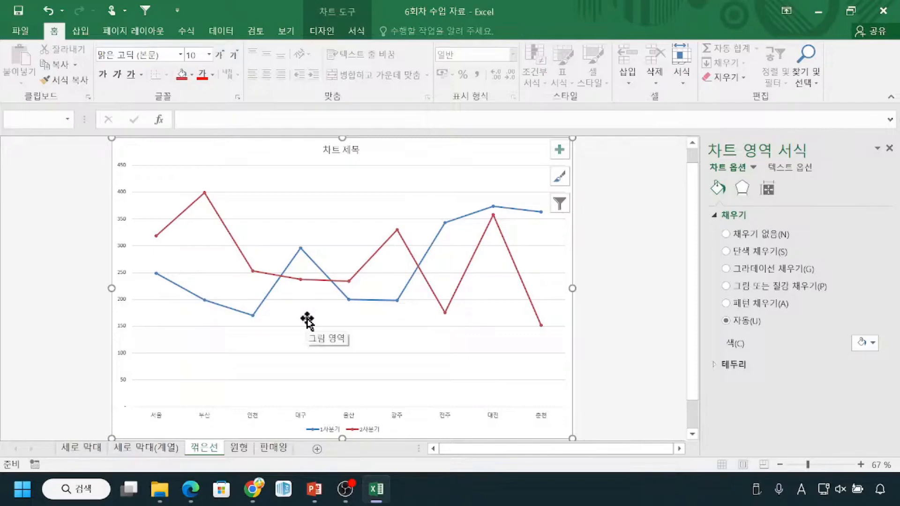
{"action": "left_click", "coordinate": [294, 157]}
{"action": "key", "text": "ctrl"}
{"action": "key", "text": "ctrl"}
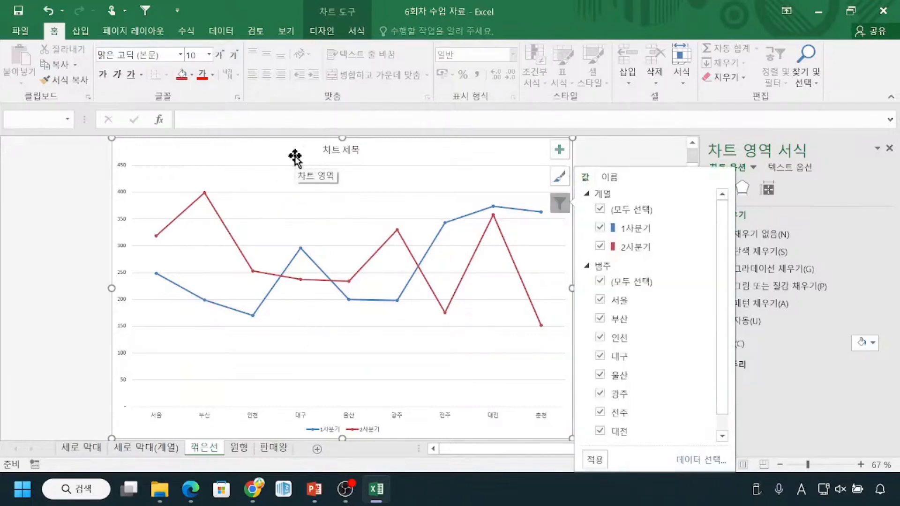
Change the line chart's type to clustered column (묶은 세로 막대형), keeping the branches along the horizontal axis.
{"action": "left_click", "coordinate": [327, 31]}
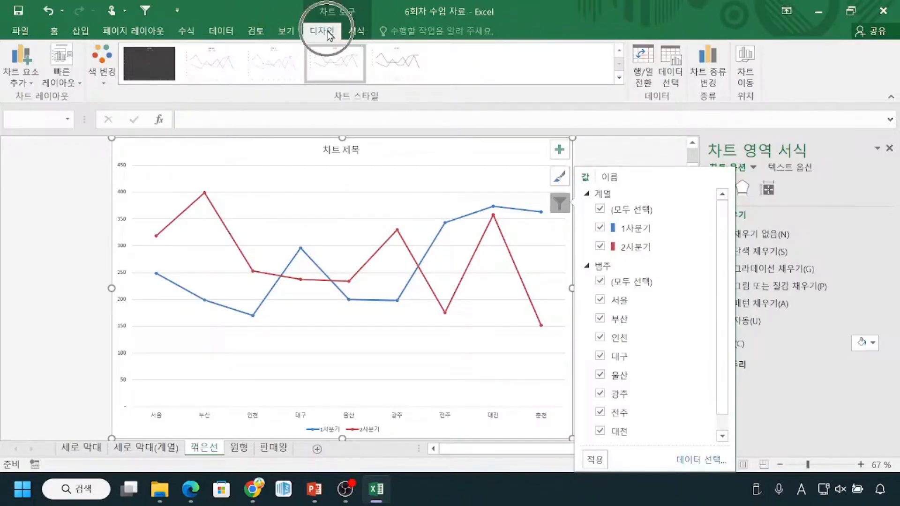
{"action": "key", "text": "ctrl"}
{"action": "key", "text": "ctrl"}
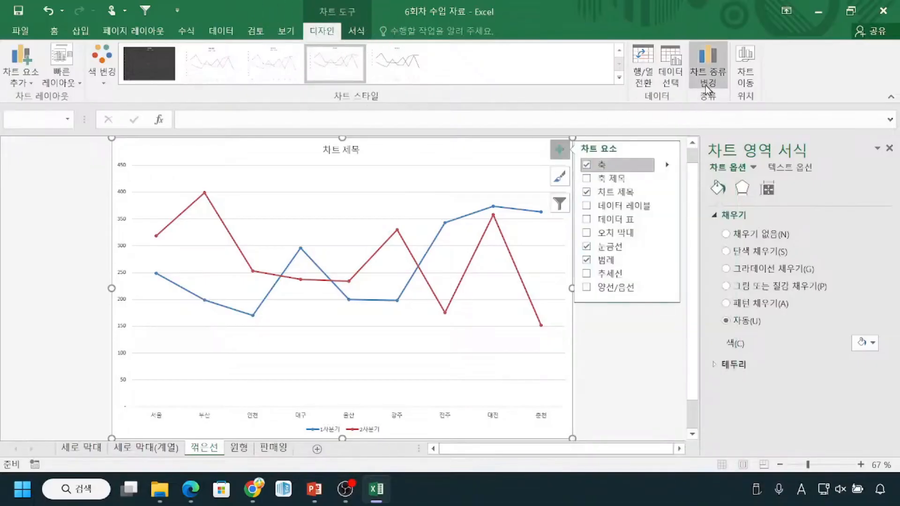
{"action": "key", "text": "ctrl"}
{"action": "key", "text": "ctrl"}
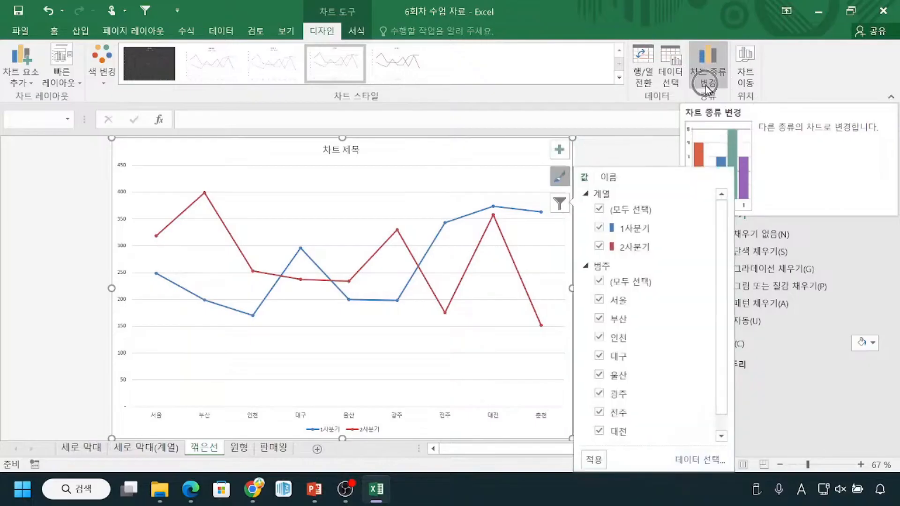
{"action": "key", "text": "ctrl"}
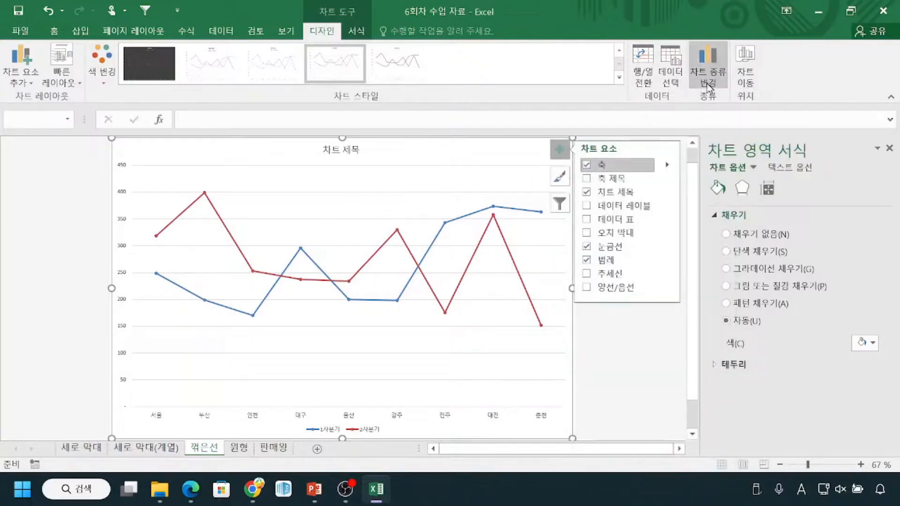
{"action": "key", "text": "ctrl"}
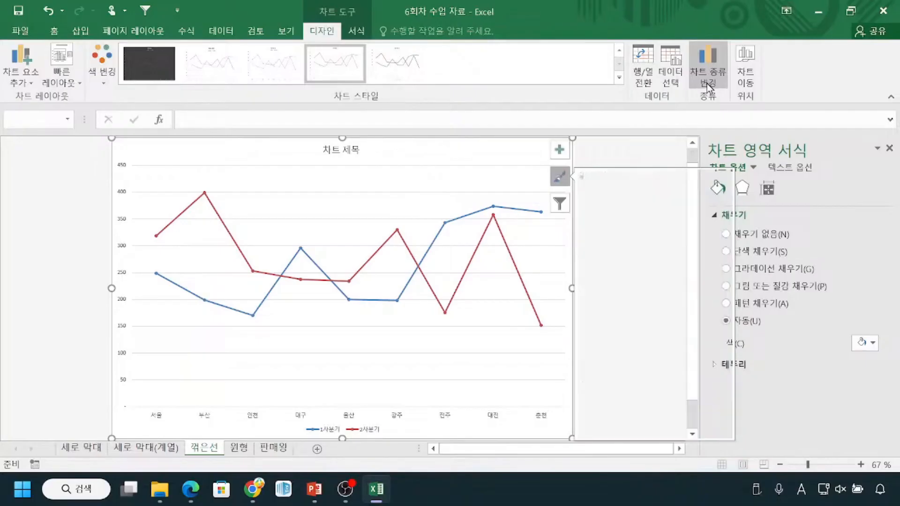
{"action": "left_click", "coordinate": [707, 83]}
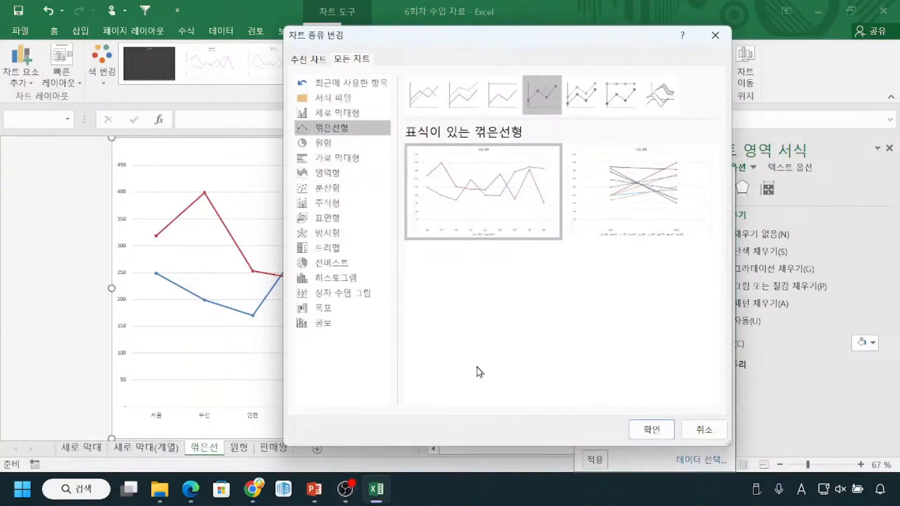
{"action": "left_click", "coordinate": [329, 114]}
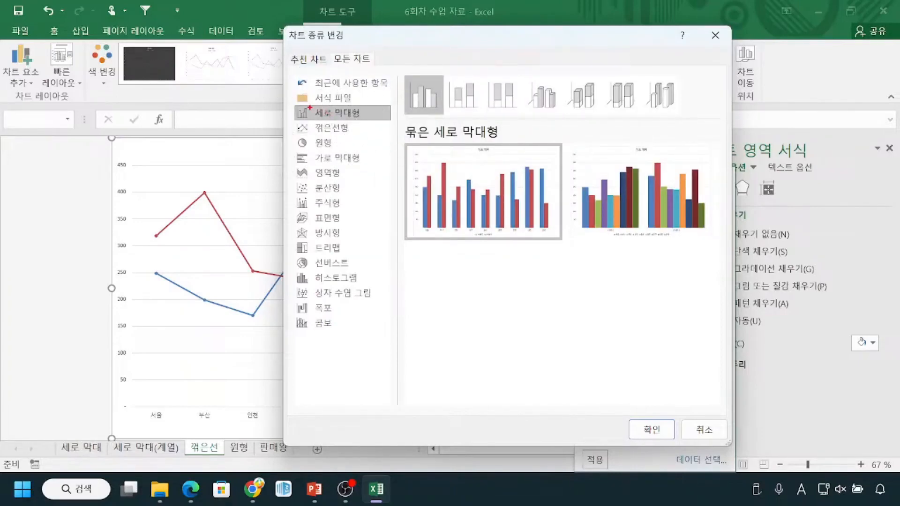
{"action": "mouse_move", "coordinate": [292, 103]}
{"action": "left_mouse_down"}
{"action": "mouse_move", "coordinate": [345, 121]}
{"action": "mouse_move", "coordinate": [391, 122]}
{"action": "left_mouse_up"}
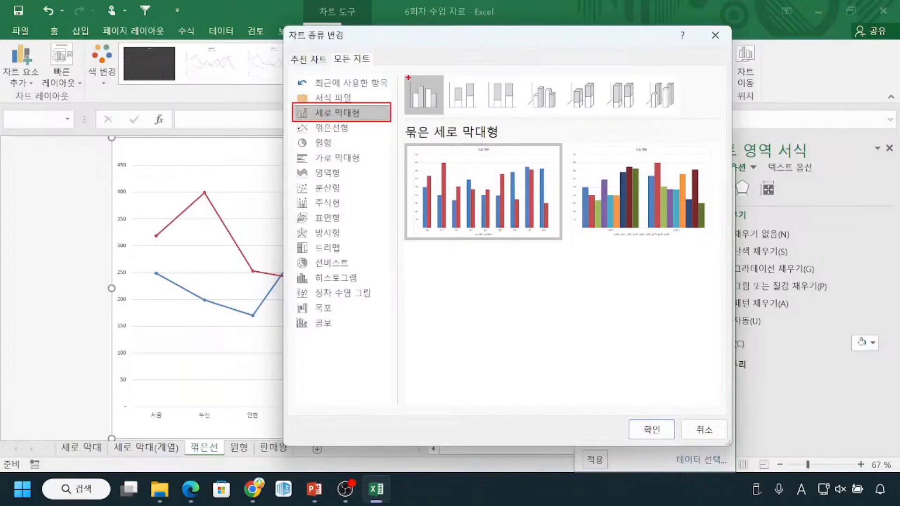
{"action": "left_click_drag", "start_coordinate": [404, 74], "coordinate": [443, 121]}
{"action": "left_click_drag", "start_coordinate": [426, 46], "coordinate": [425, 71]}
{"action": "mouse_move", "coordinate": [631, 407]}
{"action": "left_mouse_down"}
{"action": "mouse_move", "coordinate": [637, 462]}
{"action": "mouse_move", "coordinate": [648, 399]}
{"action": "left_mouse_up"}
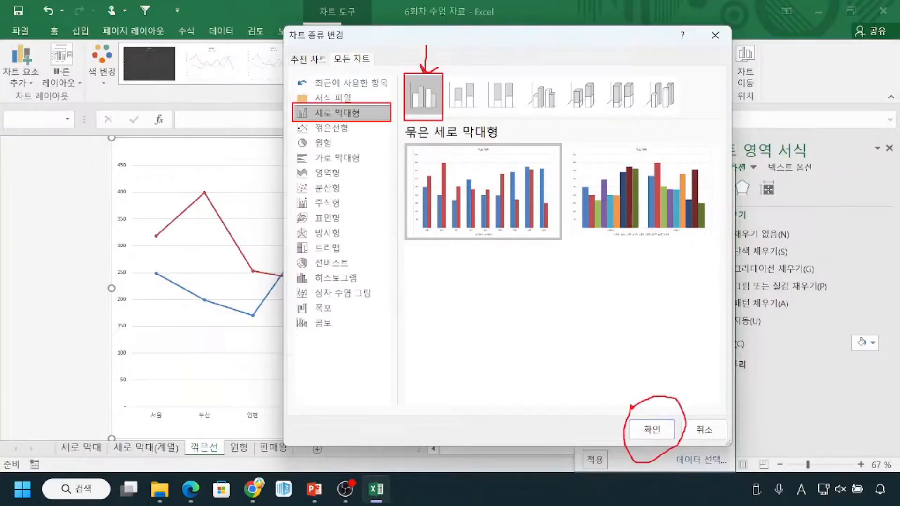
{"action": "key", "text": "Escape"}
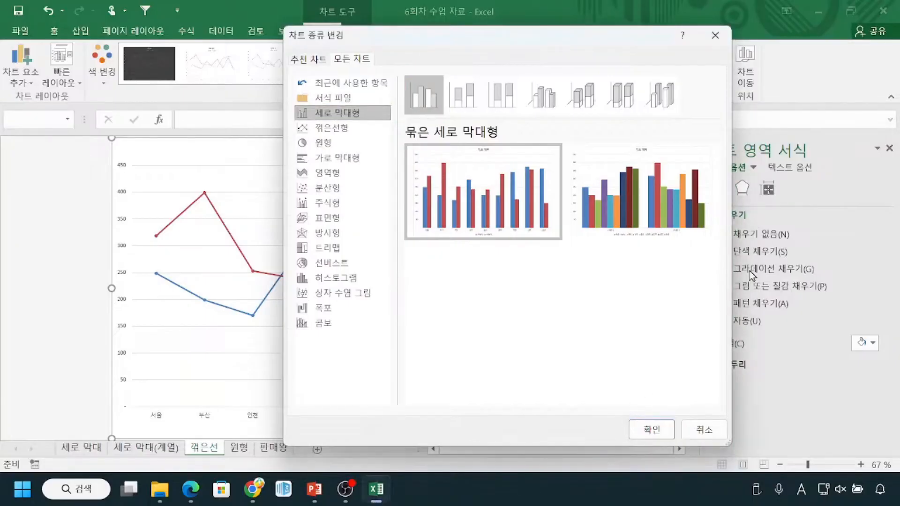
{"action": "left_click", "coordinate": [648, 428]}
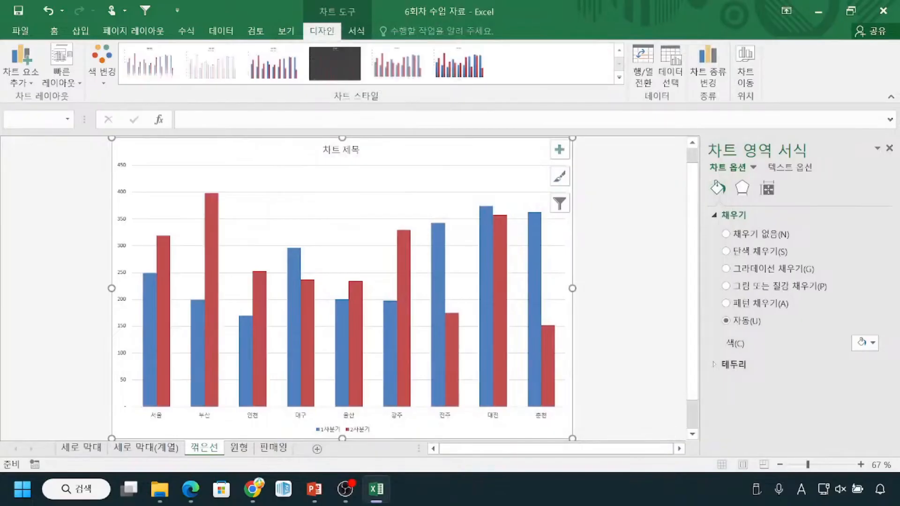
Switch to the 판매왕 sheet containing the regional quarterly sales table.
{"action": "key", "text": "alt+Tab"}
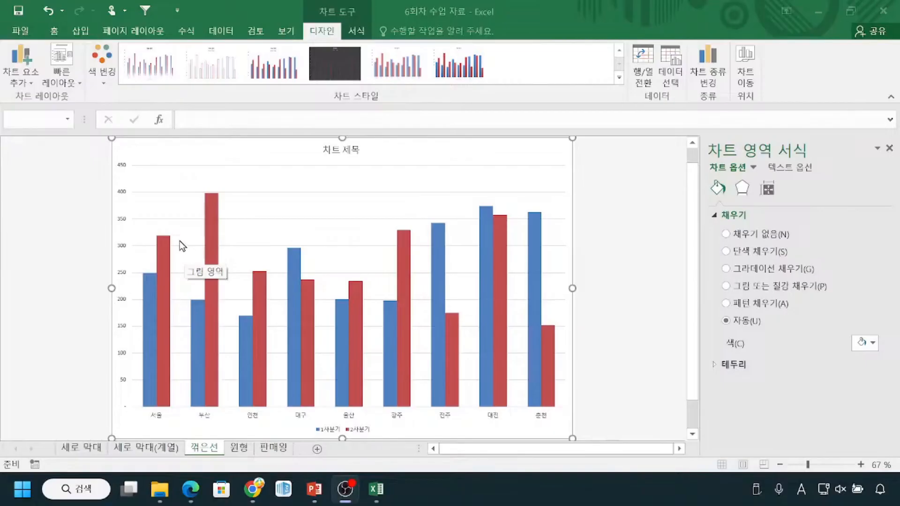
{"action": "left_click", "coordinate": [276, 458]}
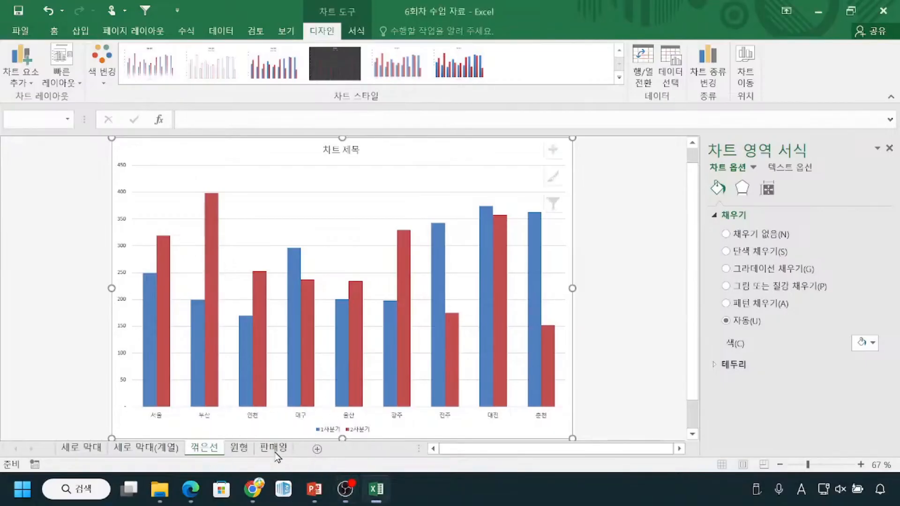
{"action": "left_click", "coordinate": [274, 450]}
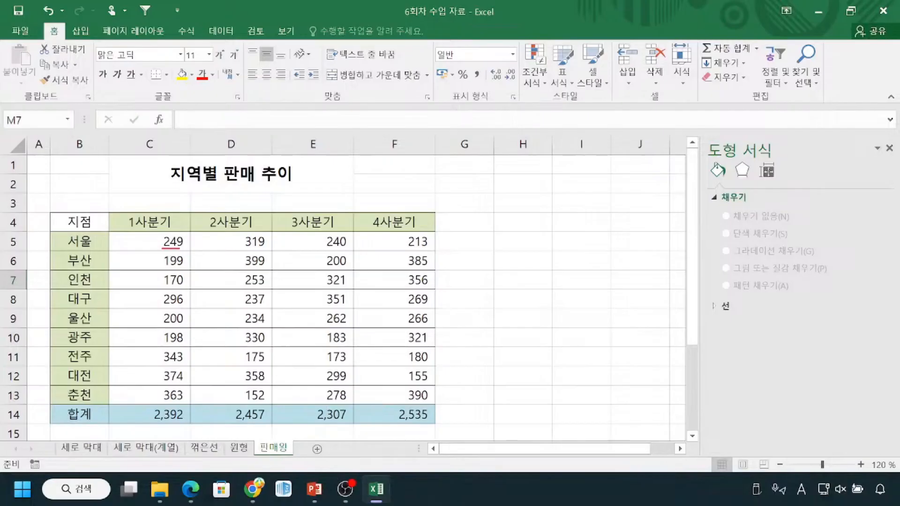
{"action": "mouse_move", "coordinate": [172, 234]}
{"action": "left_mouse_down"}
{"action": "mouse_move", "coordinate": [184, 216]}
{"action": "mouse_move", "coordinate": [251, 227]}
{"action": "left_mouse_up"}
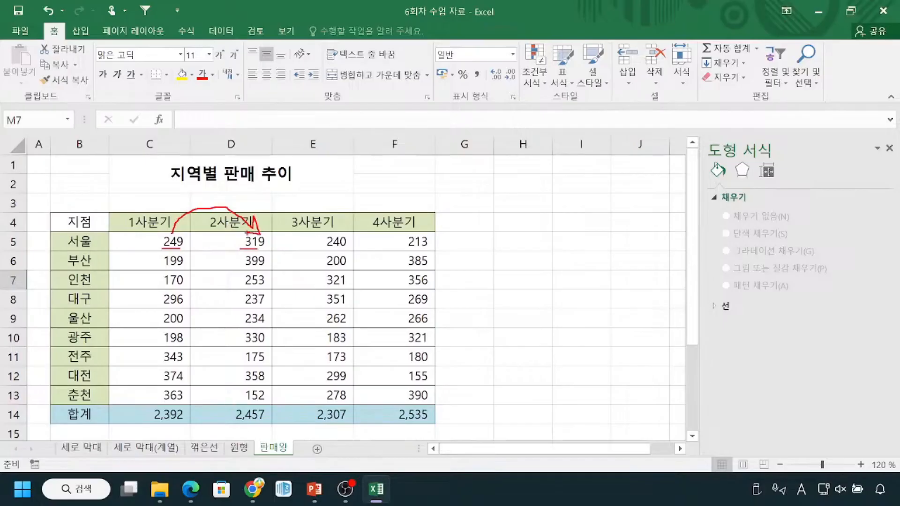
{"action": "key", "text": "Escape"}
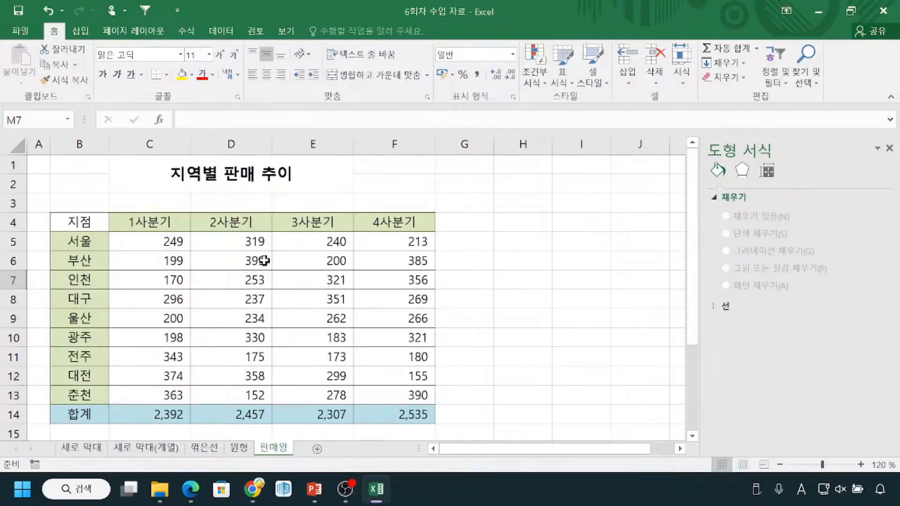
Add the column heading 증감율 in cell G4, beside the 4사분기 heading.
{"action": "left_click", "coordinate": [473, 229]}
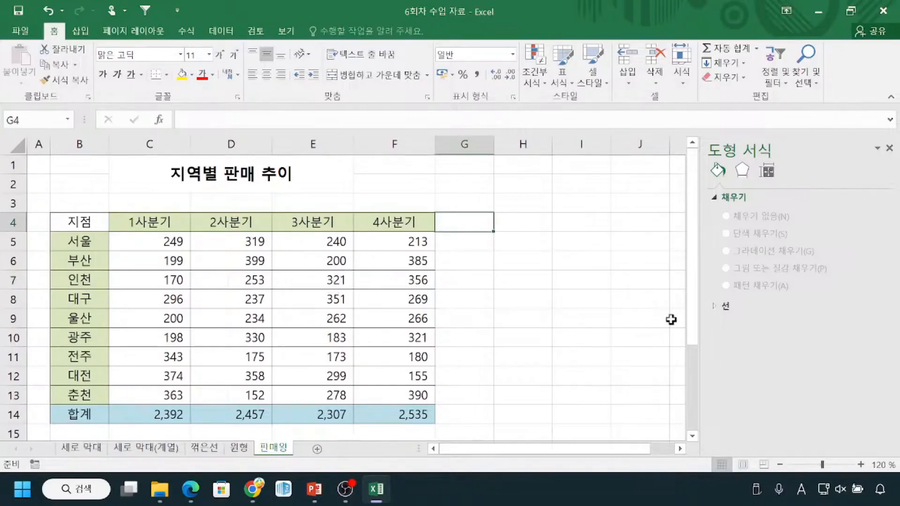
{"action": "type", "text": "wm"}
{"action": "key", "text": "BackSpace"}
{"action": "key", "text": "BackSpace"}
{"action": "key", "text": "Hangul"}
{"action": "type", "text": "증가"}
{"action": "type", "text": "감율"}
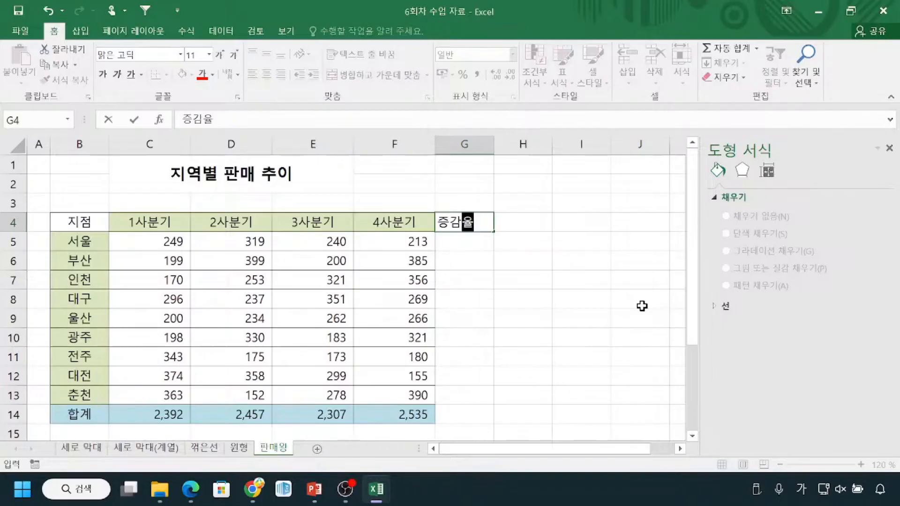
{"action": "left_click", "coordinate": [460, 242]}
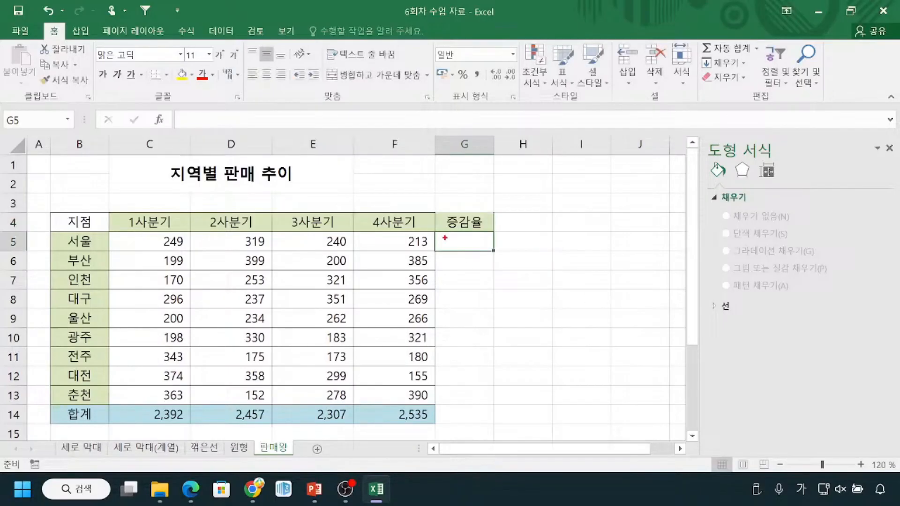
{"action": "mouse_move", "coordinate": [487, 237]}
{"action": "left_mouse_down"}
{"action": "mouse_move", "coordinate": [495, 371]}
{"action": "mouse_move", "coordinate": [481, 395]}
{"action": "left_mouse_up"}
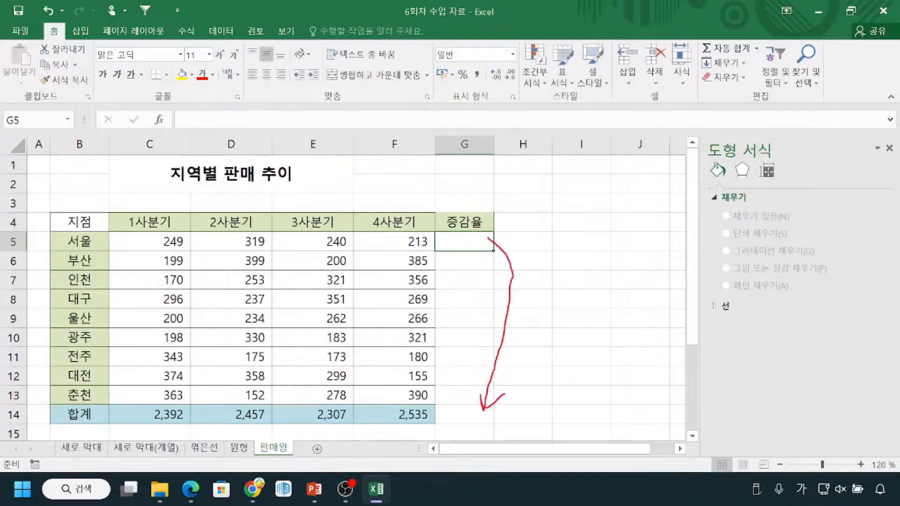
{"action": "key", "text": "Escape"}
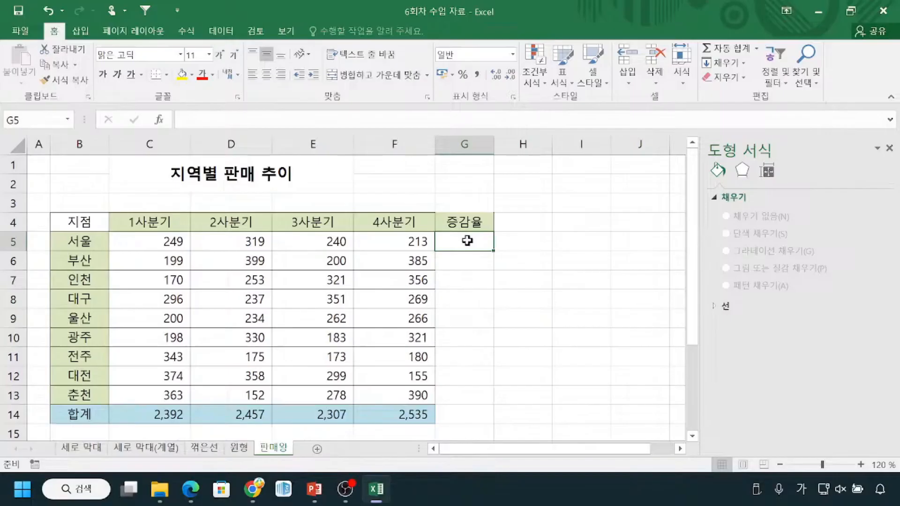
Close the 도형 서식 pane and zoom the worksheet to 160% so the sales table and the 증감율 column are shown.
{"action": "double_click", "coordinate": [468, 242]}
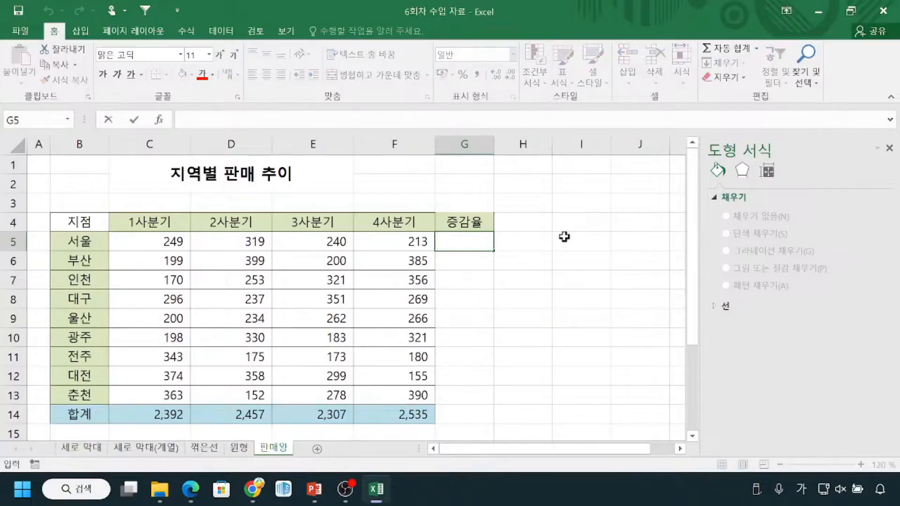
{"action": "left_click", "coordinate": [890, 148]}
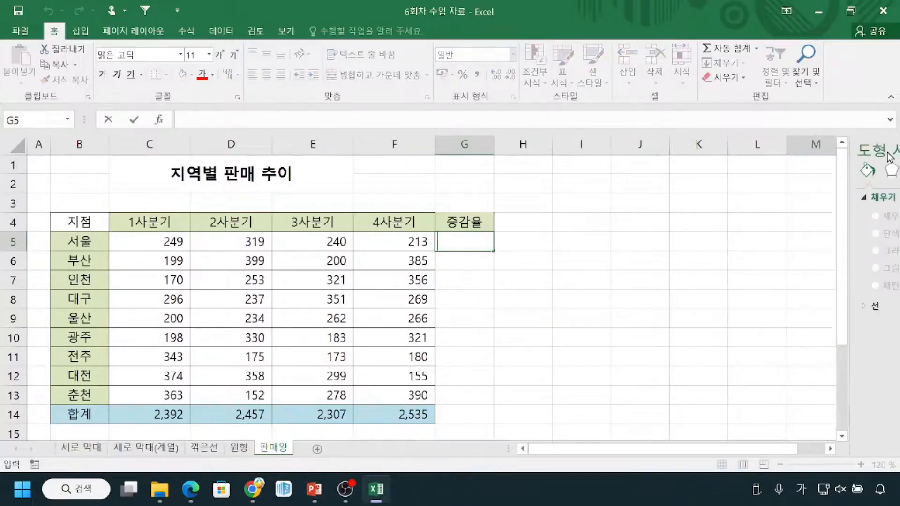
{"action": "left_click", "coordinate": [688, 360]}
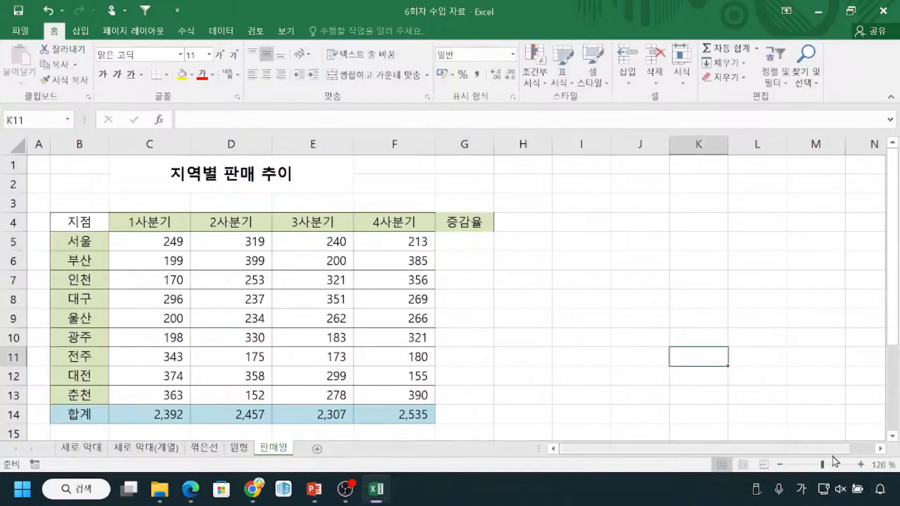
{"action": "left_click", "coordinate": [859, 465]}
{"action": "left_click", "coordinate": [859, 465]}
{"action": "left_click", "coordinate": [859, 464]}
{"action": "left_click", "coordinate": [859, 465]}
{"action": "left_click_drag", "start_coordinate": [662, 450], "coordinate": [596, 451]}
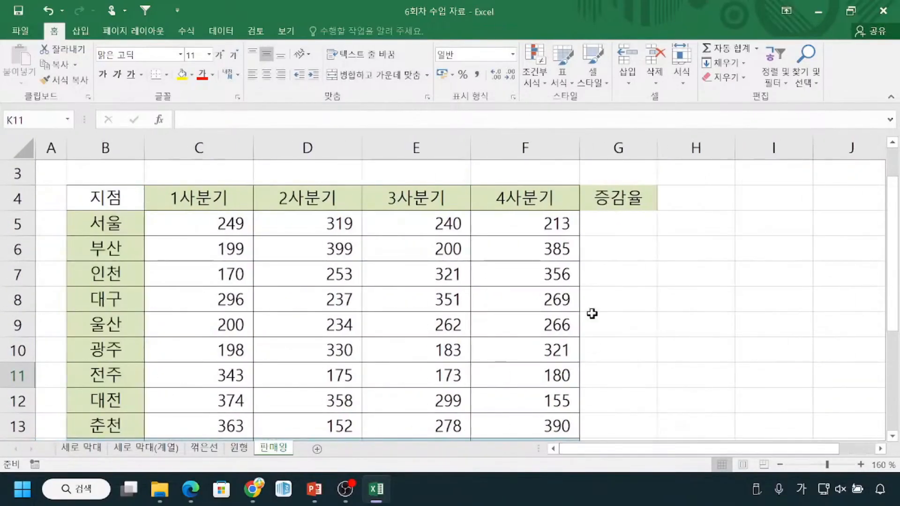
{"action": "mouse_move", "coordinate": [296, 225]}
{"action": "left_mouse_down"}
{"action": "mouse_move", "coordinate": [236, 207]}
{"action": "mouse_move", "coordinate": [225, 209]}
{"action": "mouse_move", "coordinate": [232, 218]}
{"action": "left_mouse_up"}
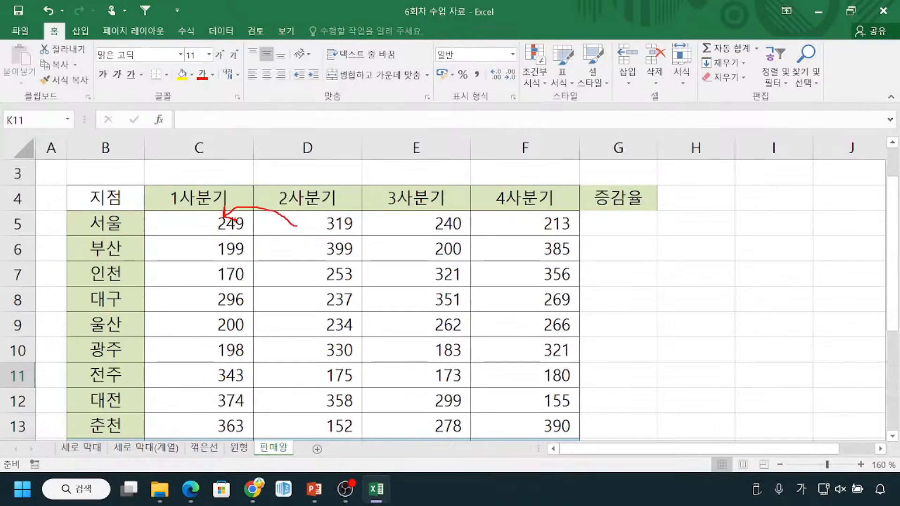
{"action": "key", "text": "Escape"}
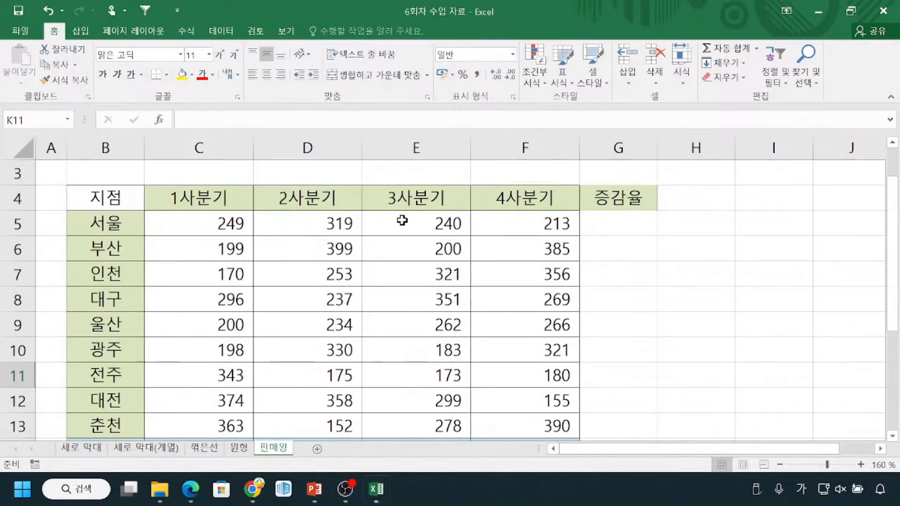
Enter the formula =(D5-C5)/C5 in cell G5 to calculate 서울's growth rate from 1사분기 to 2사분기.
{"action": "left_click", "coordinate": [631, 220]}
{"action": "type", "text": "="}
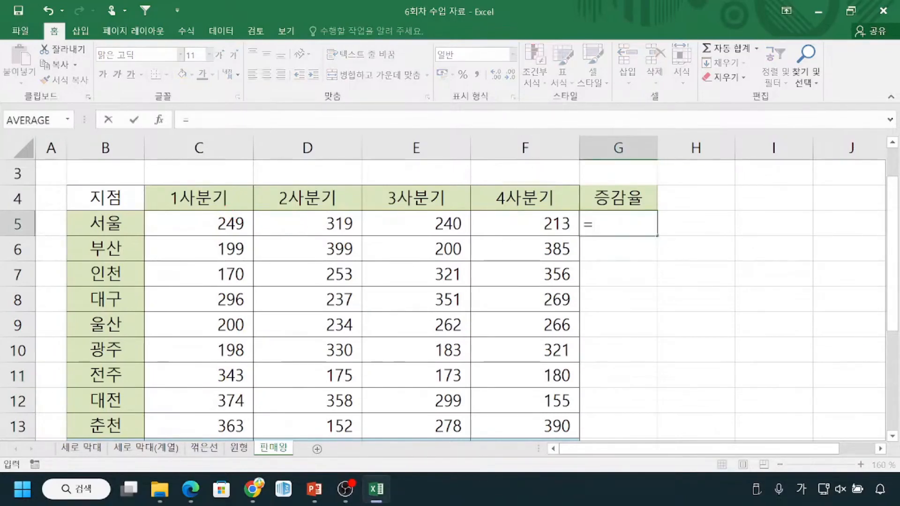
{"action": "type", "text": "("}
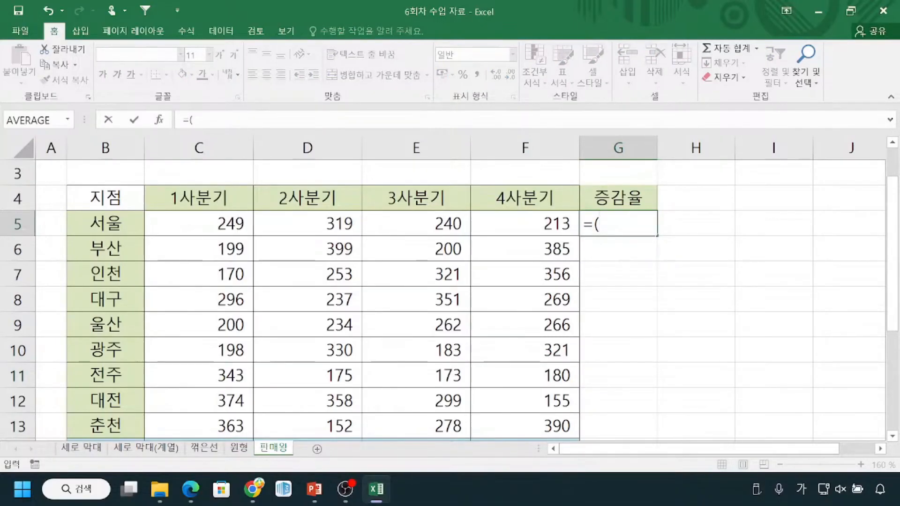
{"action": "left_click", "coordinate": [308, 225]}
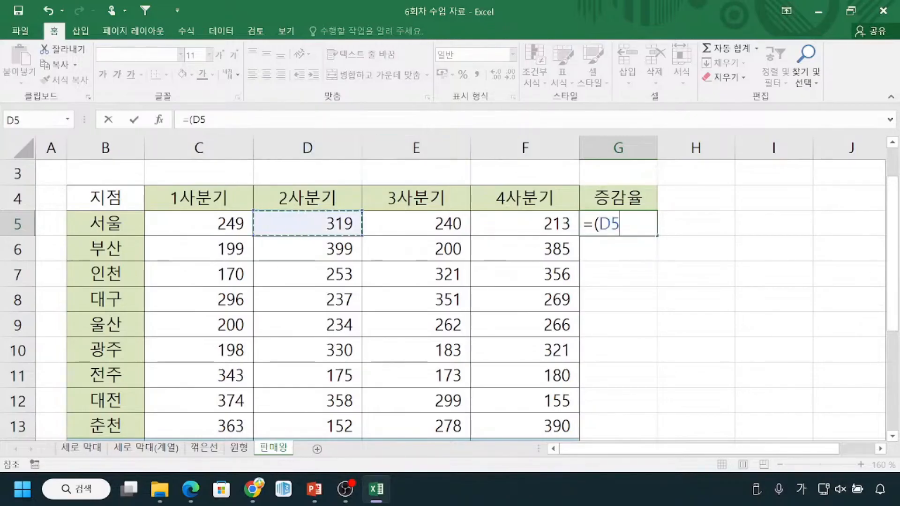
{"action": "type", "text": "-"}
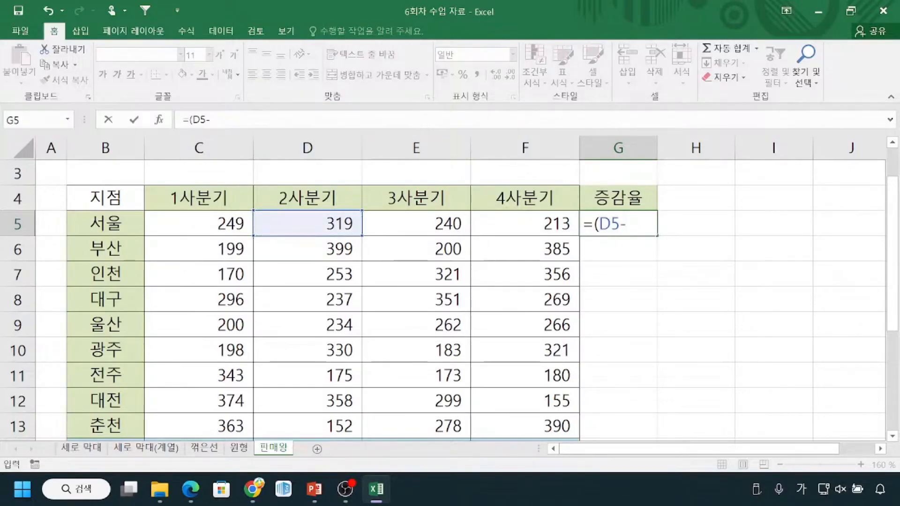
{"action": "left_click", "coordinate": [209, 224]}
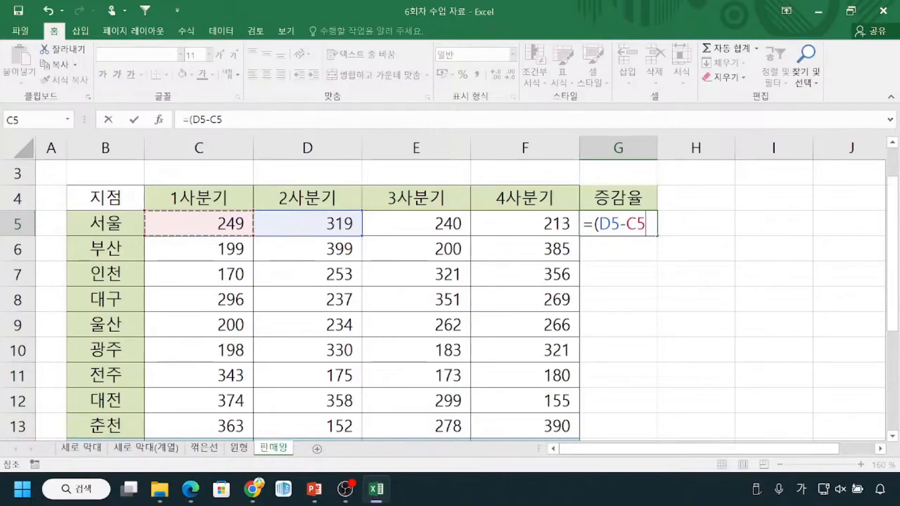
{"action": "type", "text": ")"}
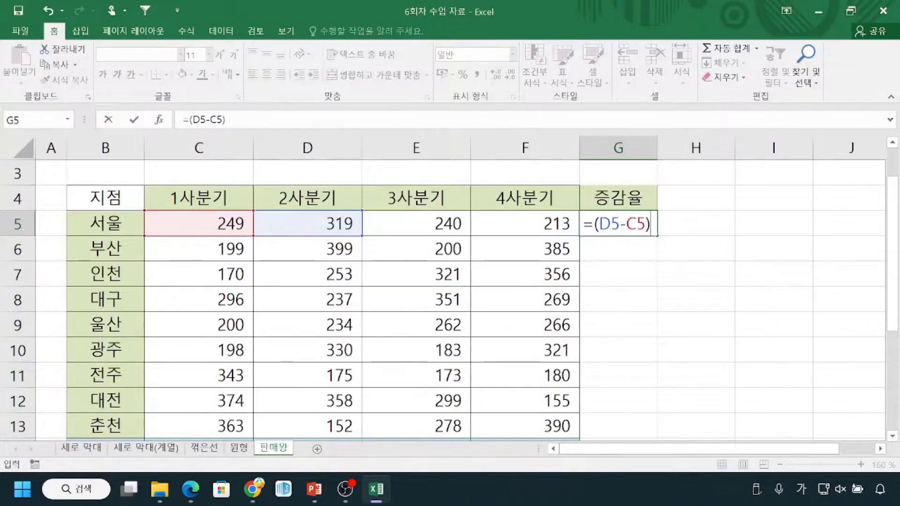
{"action": "type", "text": "/"}
{"action": "left_click", "coordinate": [174, 225]}
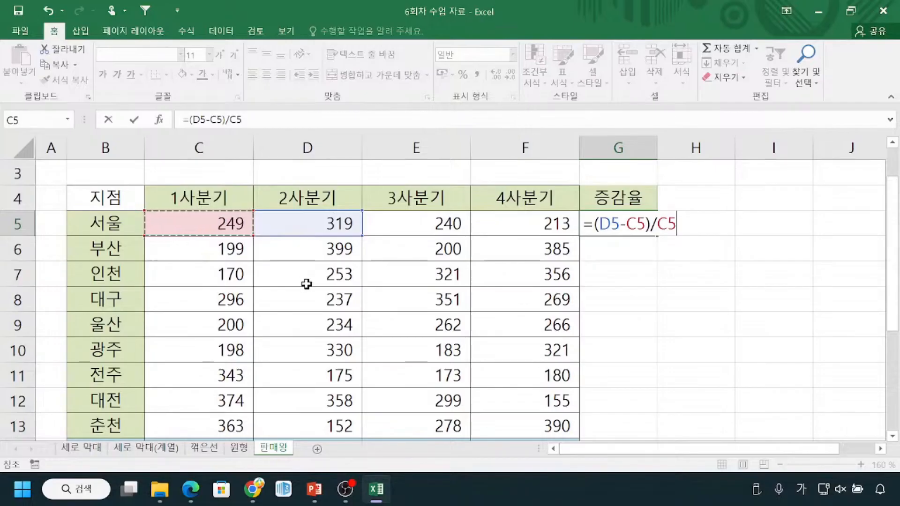
{"action": "key", "text": "ctrl"}
{"action": "key", "text": "Return"}
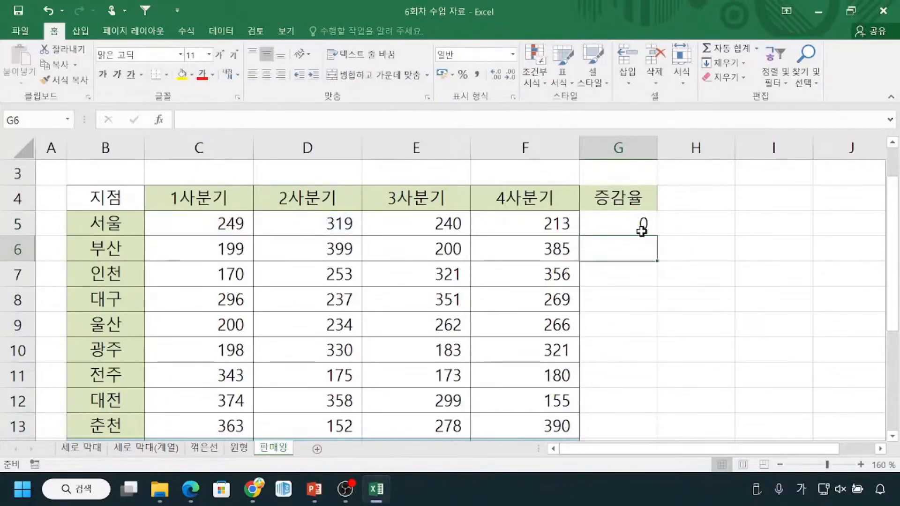
Format the growth-rate result in cell G5 with the percent (백분율) number style.
{"action": "left_click", "coordinate": [640, 227]}
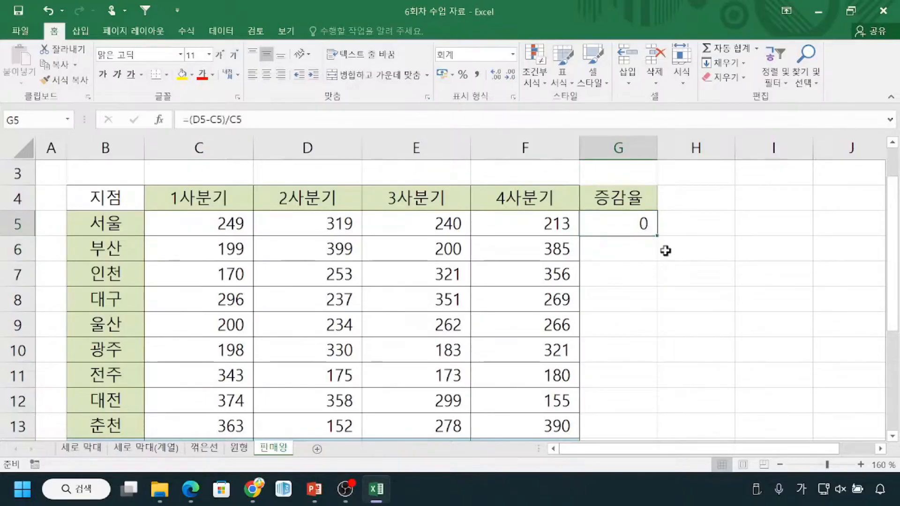
{"action": "key", "text": "ctrl"}
{"action": "key", "text": "ctrl"}
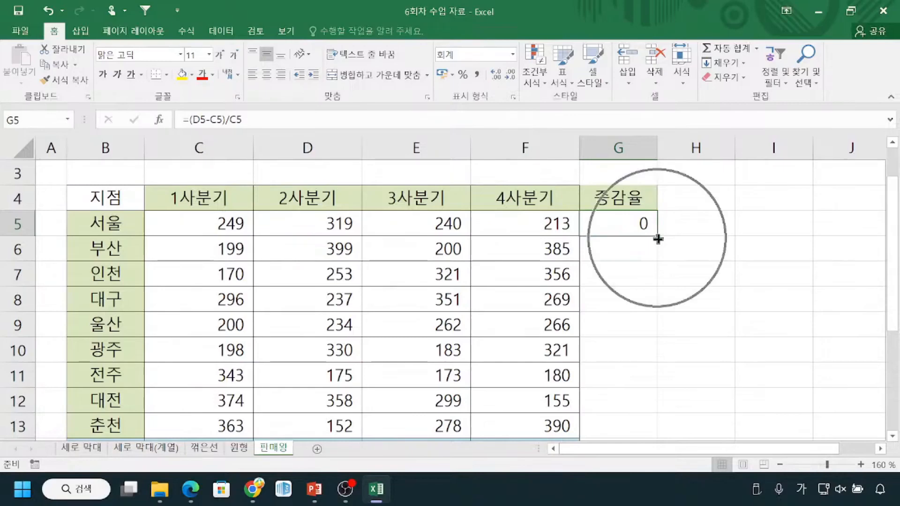
{"action": "key", "text": "ctrl"}
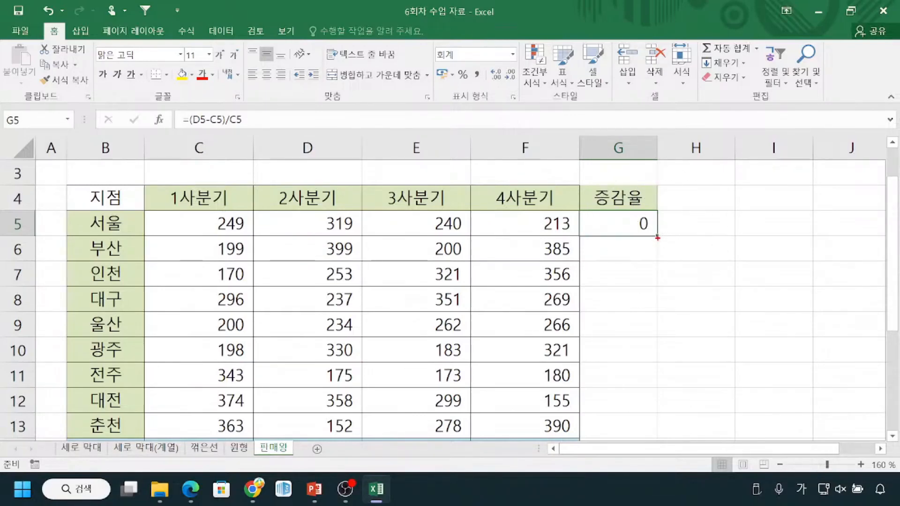
{"action": "left_click_drag", "start_coordinate": [577, 217], "coordinate": [665, 243]}
{"action": "mouse_move", "coordinate": [53, 23]}
{"action": "left_mouse_down"}
{"action": "mouse_move", "coordinate": [47, 49]}
{"action": "mouse_move", "coordinate": [62, 21]}
{"action": "left_mouse_up"}
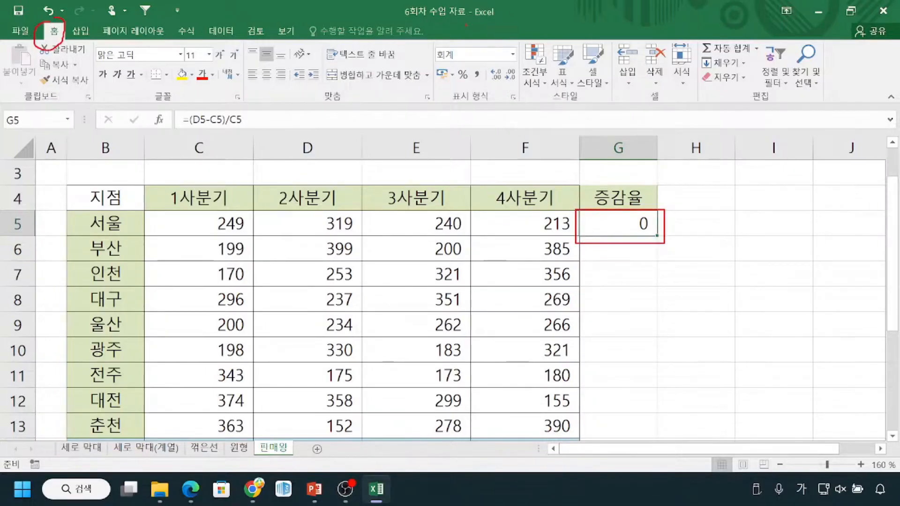
{"action": "mouse_move", "coordinate": [440, 84]}
{"action": "left_mouse_down"}
{"action": "mouse_move", "coordinate": [463, 104]}
{"action": "mouse_move", "coordinate": [497, 106]}
{"action": "left_mouse_up"}
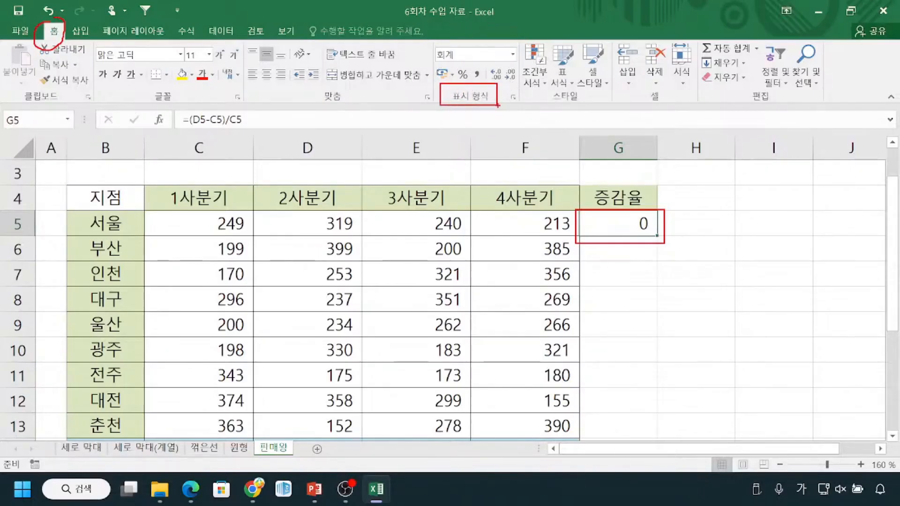
{"action": "mouse_move", "coordinate": [464, 66]}
{"action": "left_mouse_down"}
{"action": "mouse_move", "coordinate": [459, 86]}
{"action": "mouse_move", "coordinate": [473, 71]}
{"action": "left_mouse_up"}
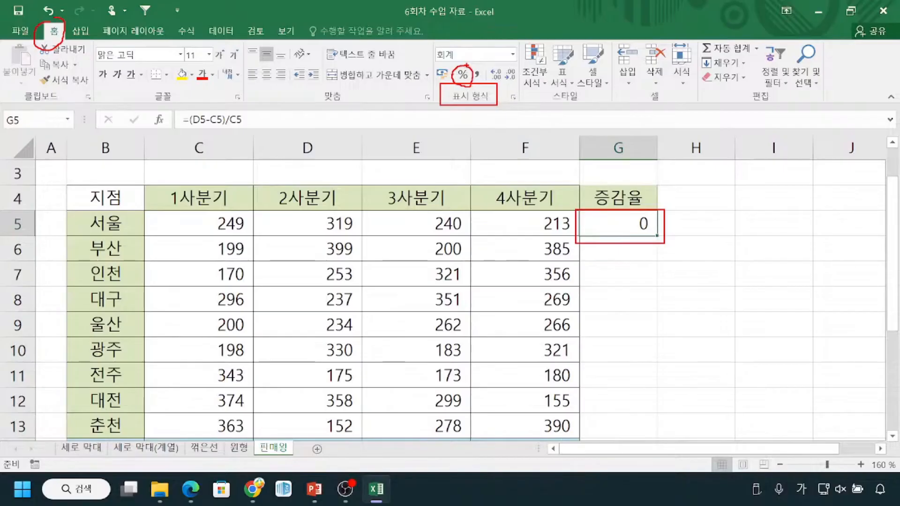
{"action": "left_click", "coordinate": [463, 75]}
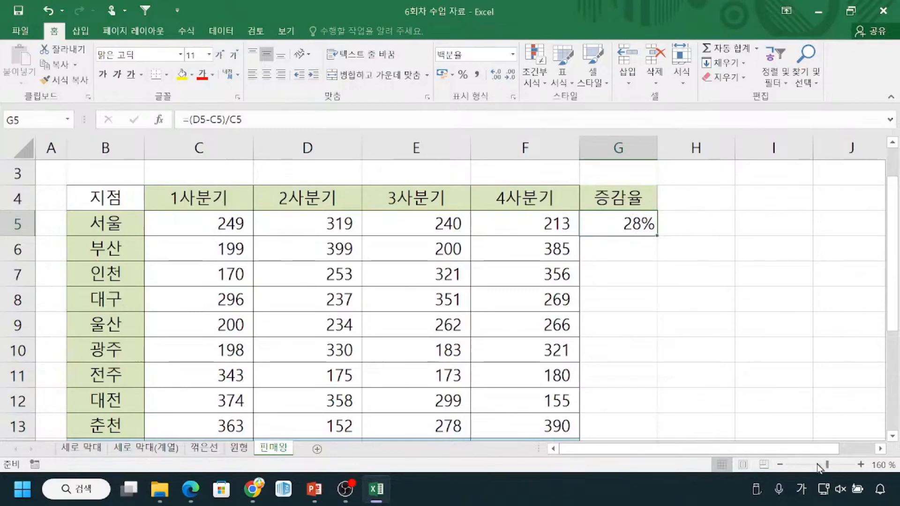
Zoom out to 140% and review the formula in G5 together with the 1사분기 and 2사분기 cells it references.
{"action": "left_click", "coordinate": [779, 469]}
{"action": "left_click", "coordinate": [780, 469]}
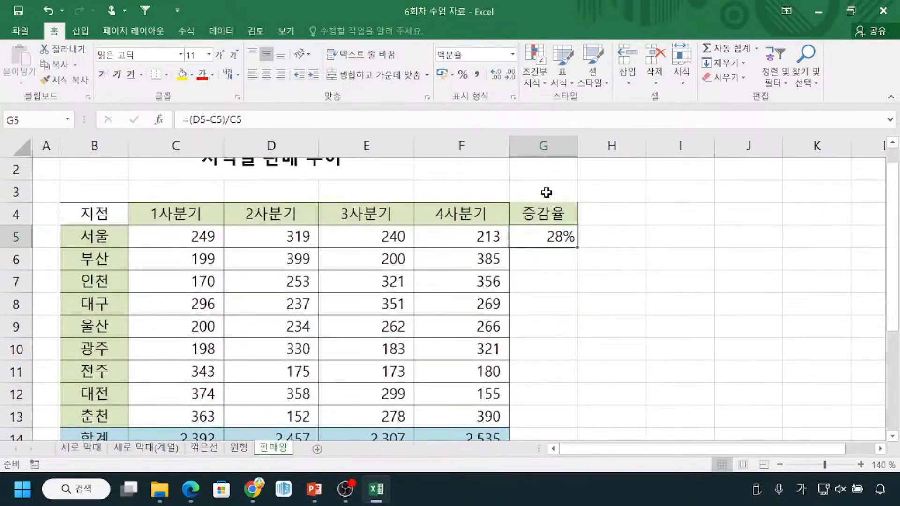
{"action": "double_click", "coordinate": [538, 237]}
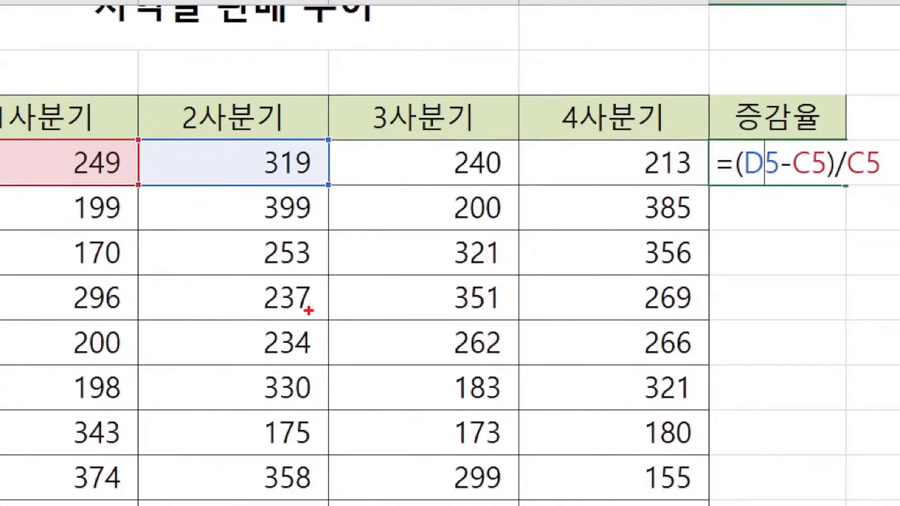
{"action": "mouse_move", "coordinate": [882, 159]}
{"action": "left_mouse_down"}
{"action": "mouse_move", "coordinate": [893, 162]}
{"action": "mouse_move", "coordinate": [885, 200]}
{"action": "left_mouse_up"}
{"action": "mouse_move", "coordinate": [744, 30]}
{"action": "left_mouse_down"}
{"action": "mouse_move", "coordinate": [753, 66]}
{"action": "mouse_move", "coordinate": [761, 36]}
{"action": "left_mouse_up"}
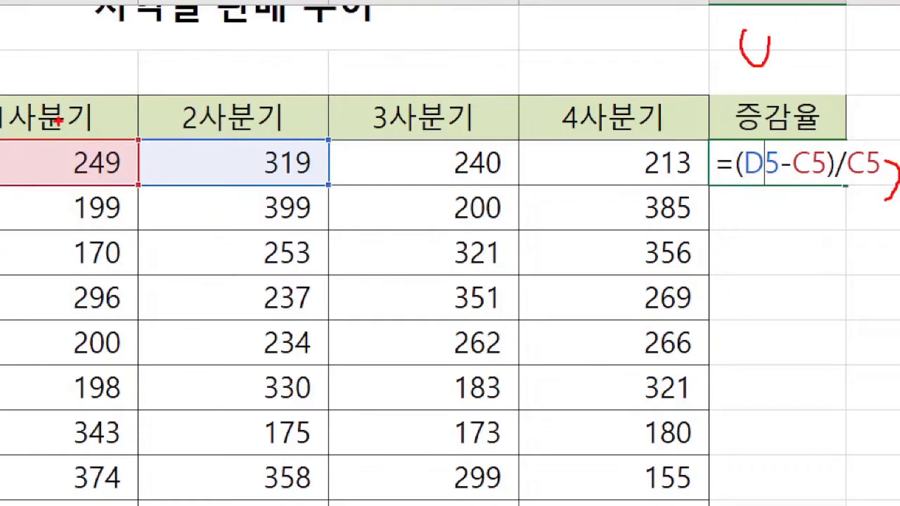
{"action": "mouse_move", "coordinate": [58, 121]}
{"action": "left_mouse_down"}
{"action": "mouse_move", "coordinate": [114, 59]}
{"action": "mouse_move", "coordinate": [172, 109]}
{"action": "left_mouse_up"}
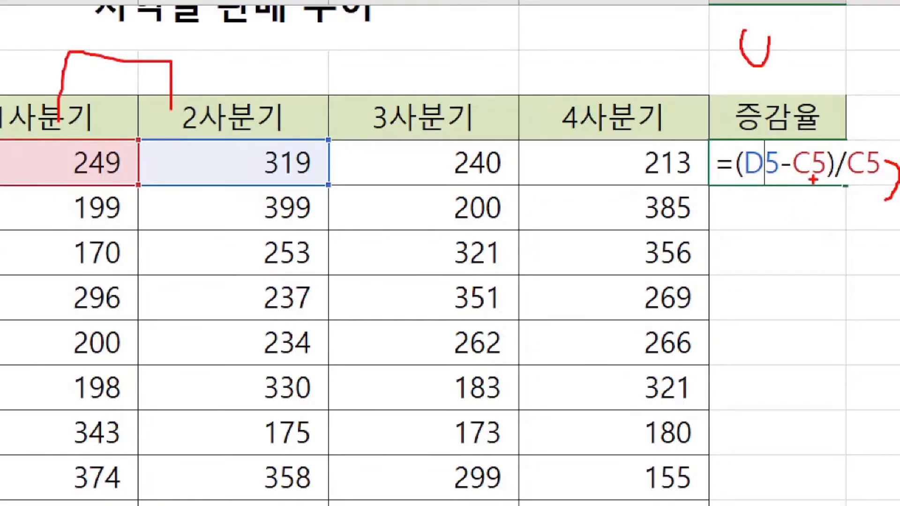
{"action": "mouse_move", "coordinate": [573, 159]}
{"action": "left_mouse_down"}
{"action": "mouse_move", "coordinate": [541, 483]}
{"action": "mouse_move", "coordinate": [602, 448]}
{"action": "left_mouse_up"}
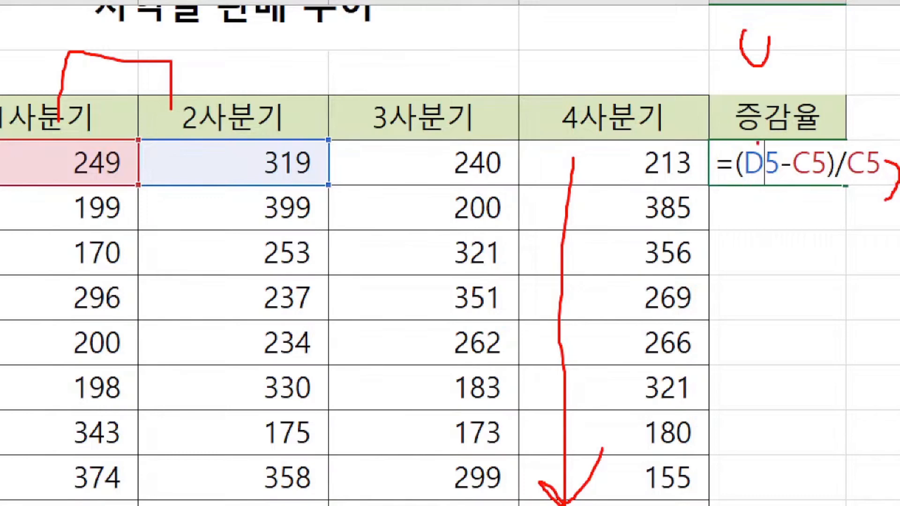
{"action": "left_click_drag", "start_coordinate": [767, 178], "coordinate": [878, 179]}
{"action": "key", "text": "Escape"}
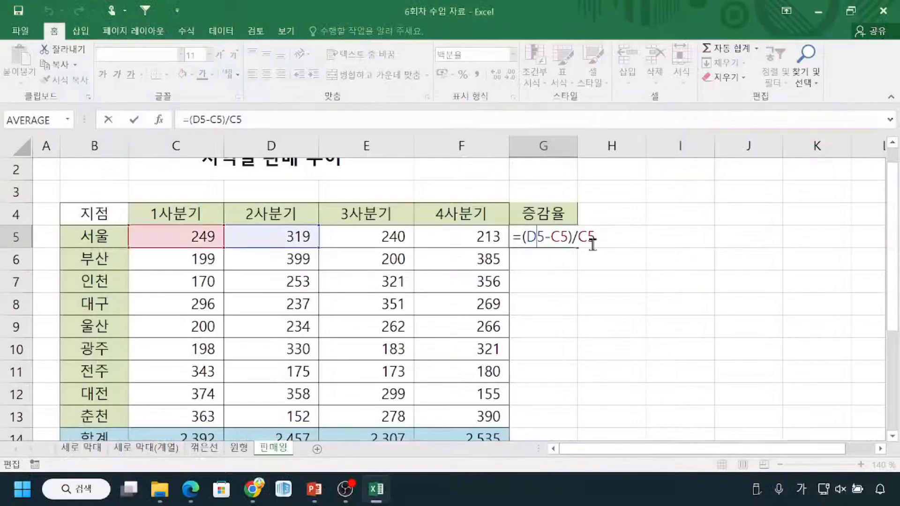
{"action": "key", "text": "ctrl+Return"}
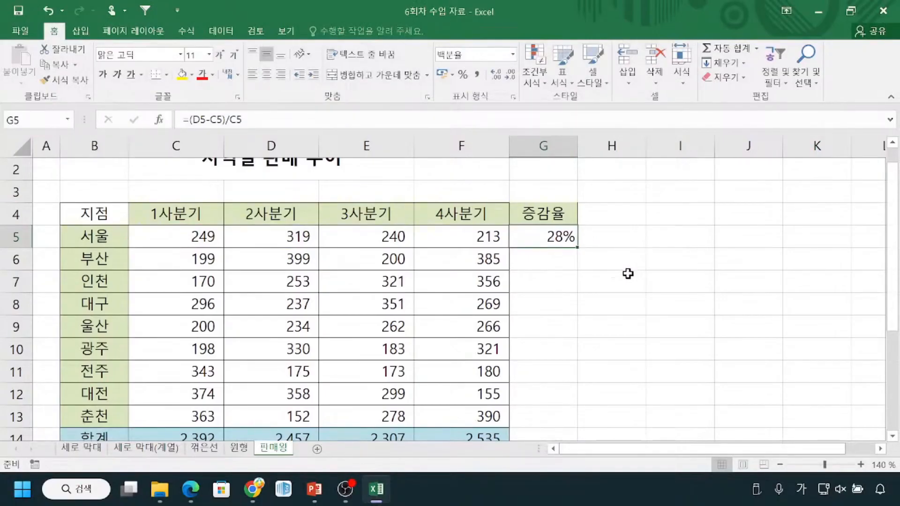
Fill the growth-rate formula from G5 down through G13 for all branches, from 서울 to 춘천.
{"action": "left_click_drag", "start_coordinate": [578, 245], "coordinate": [572, 421]}
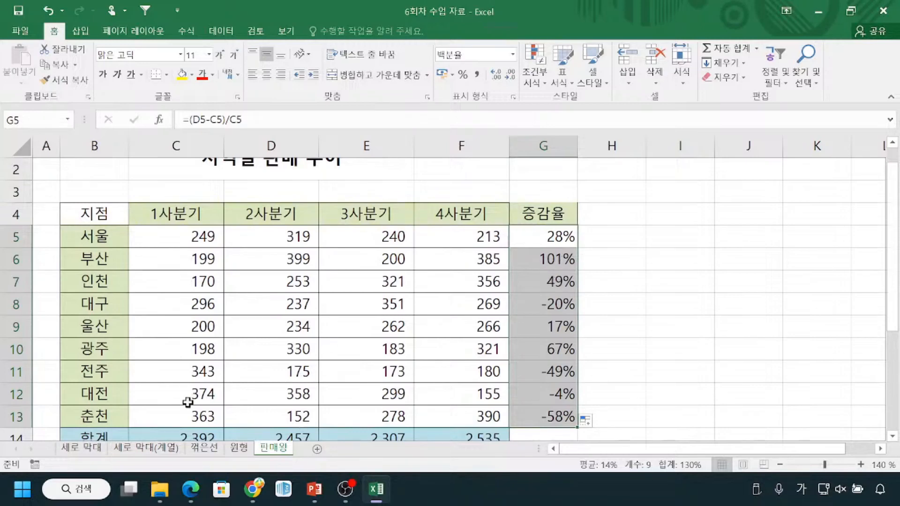
Open the 꺾은선 chart sheet and compare the 1사분기 and 2사분기 columns of each branch.
{"action": "left_click", "coordinate": [201, 449]}
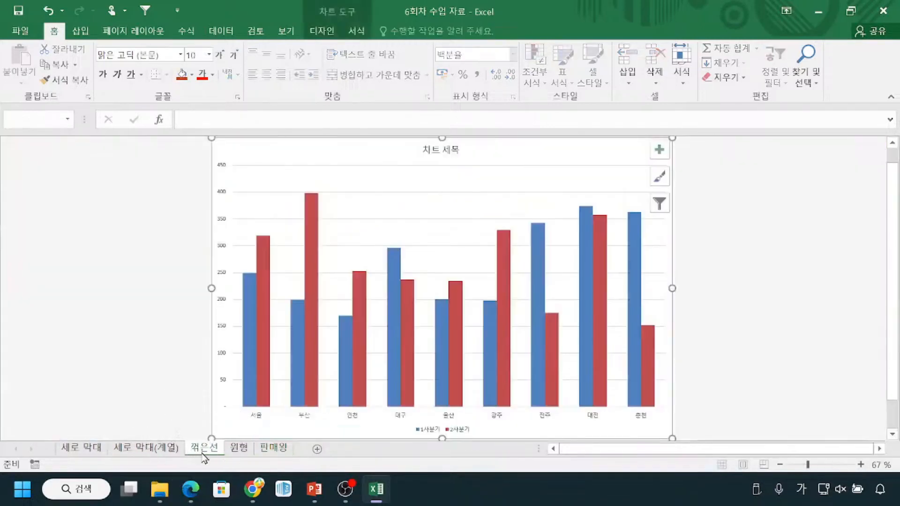
{"action": "key", "text": "ctrl+2"}
{"action": "left_click_drag", "start_coordinate": [257, 268], "coordinate": [330, 242]}
{"action": "key", "text": "Escape"}
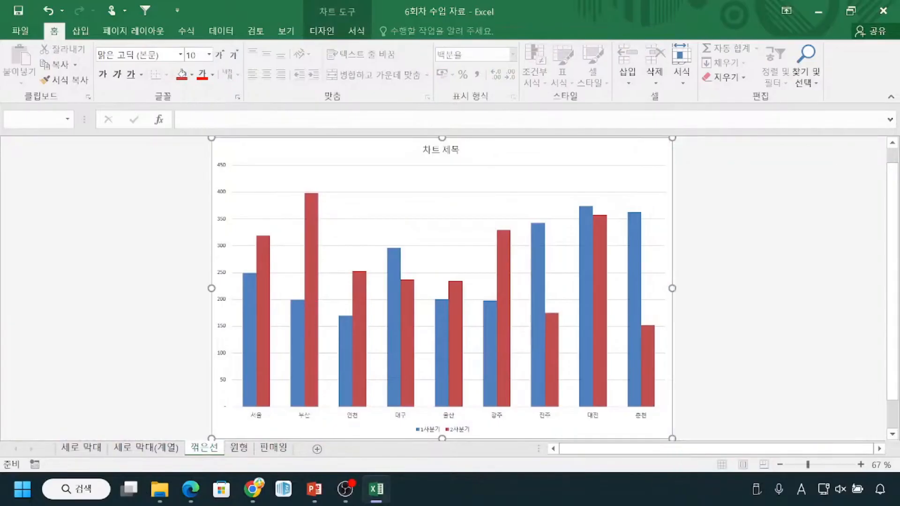
{"action": "left_click_drag", "start_coordinate": [239, 238], "coordinate": [263, 227]}
{"action": "left_click_drag", "start_coordinate": [295, 188], "coordinate": [292, 204]}
{"action": "left_click_drag", "start_coordinate": [247, 197], "coordinate": [254, 213]}
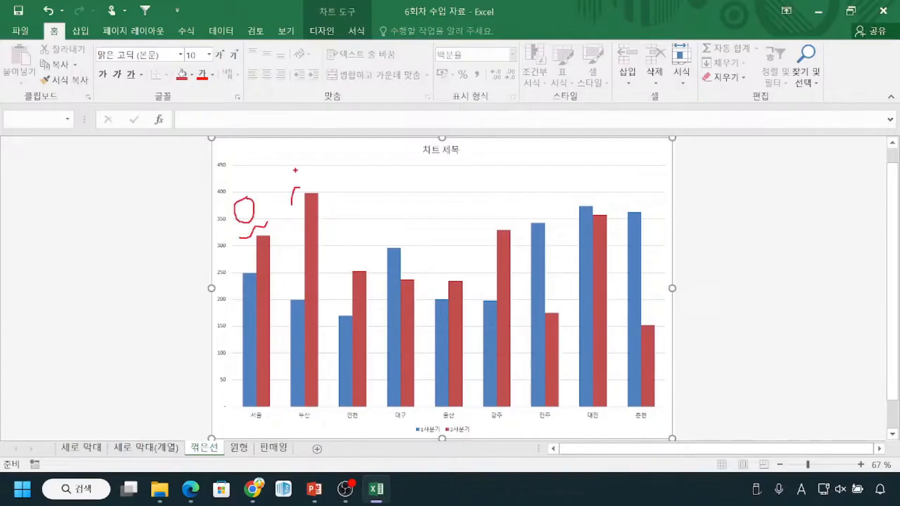
{"action": "left_click_drag", "start_coordinate": [296, 188], "coordinate": [307, 186]}
{"action": "left_click_drag", "start_coordinate": [343, 240], "coordinate": [355, 254]}
{"action": "left_click_drag", "start_coordinate": [227, 208], "coordinate": [596, 177]}
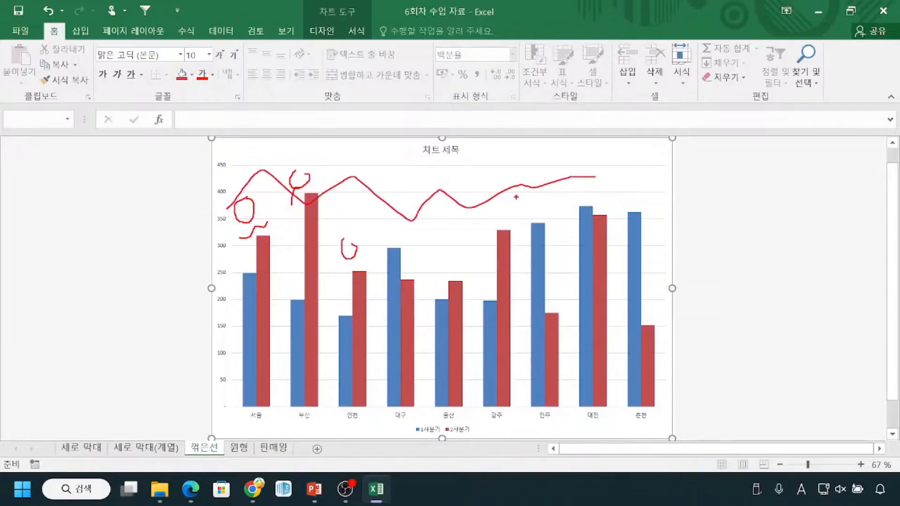
{"action": "key", "text": "Escape"}
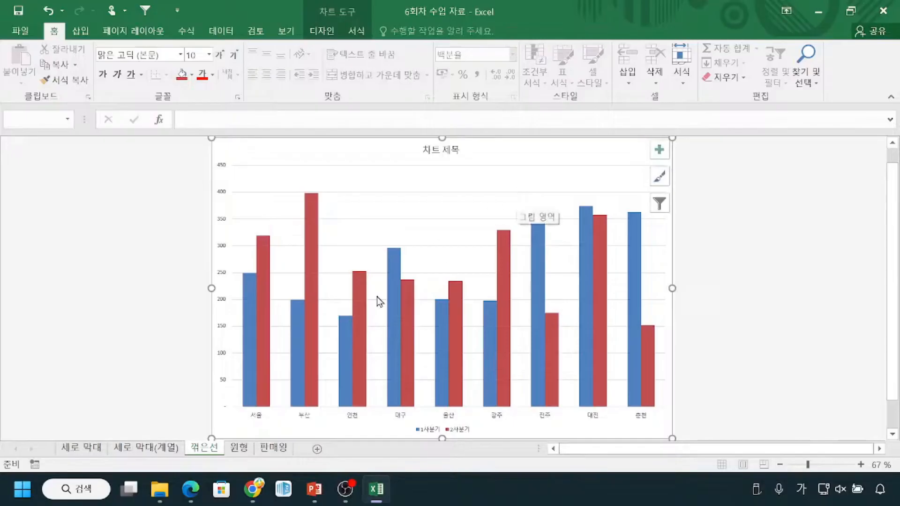
Return to the 판매왕 sheet and review the 1사분기 and 2사분기 sales against the 증감율 column.
{"action": "left_click", "coordinate": [273, 448]}
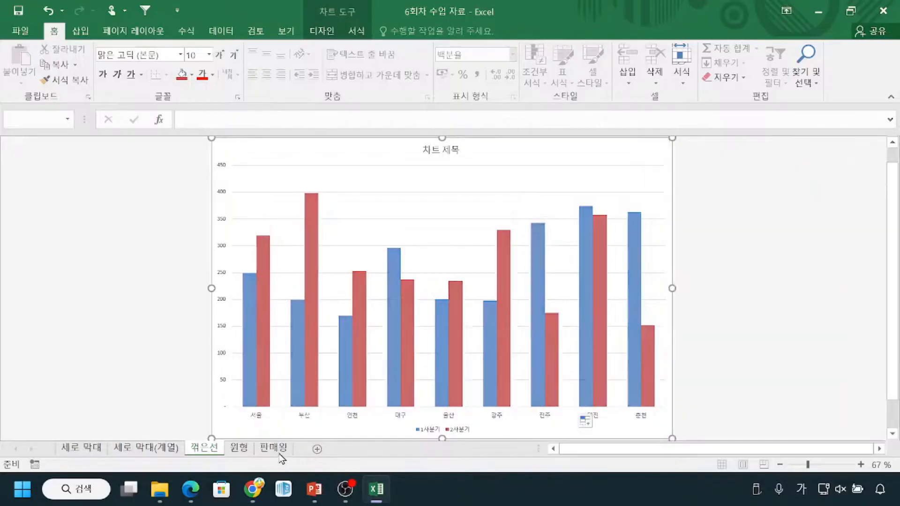
{"action": "mouse_move", "coordinate": [163, 261]}
{"action": "left_mouse_down"}
{"action": "mouse_move", "coordinate": [200, 214]}
{"action": "mouse_move", "coordinate": [276, 261]}
{"action": "left_mouse_up"}
{"action": "mouse_move", "coordinate": [543, 204]}
{"action": "left_mouse_down"}
{"action": "mouse_move", "coordinate": [525, 278]}
{"action": "mouse_move", "coordinate": [566, 203]}
{"action": "left_mouse_up"}
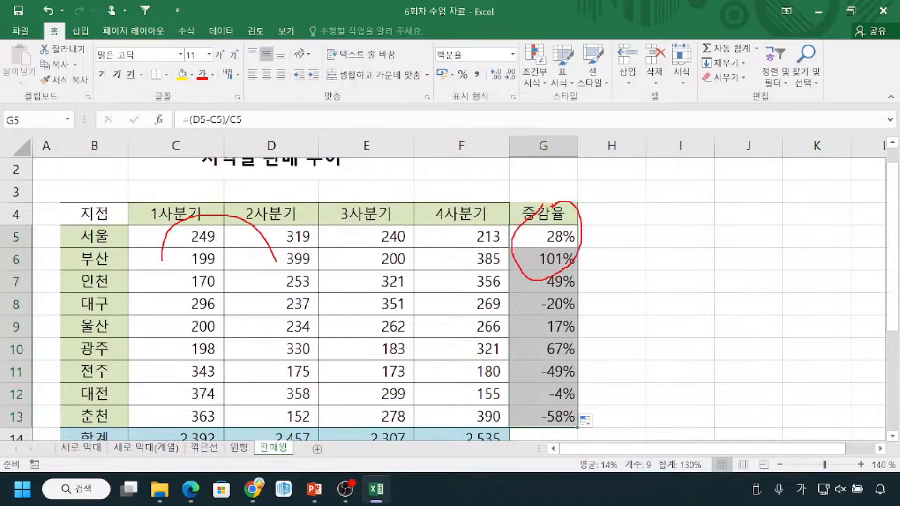
{"action": "key", "text": "Escape"}
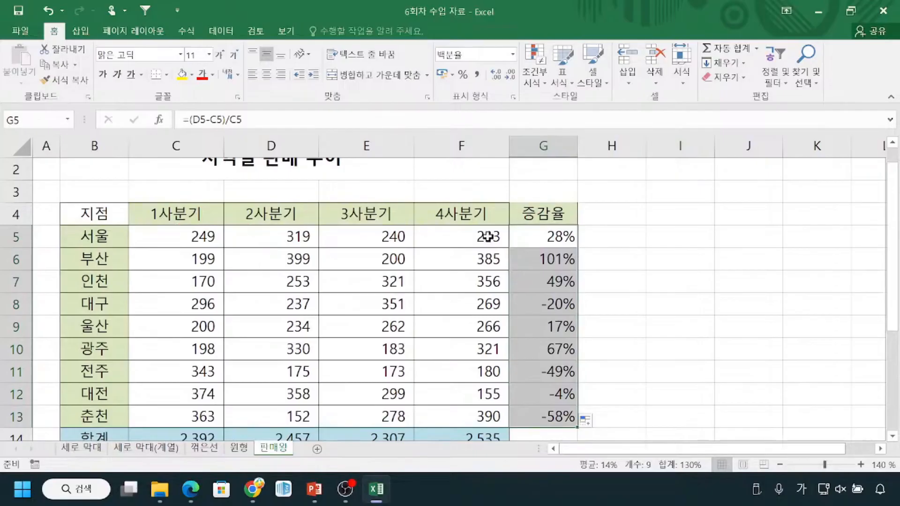
Switch back to the 꺾은선 sheet containing the clustered column chart of 1사분기 and 2사분기 sales.
{"action": "left_click", "coordinate": [201, 454]}
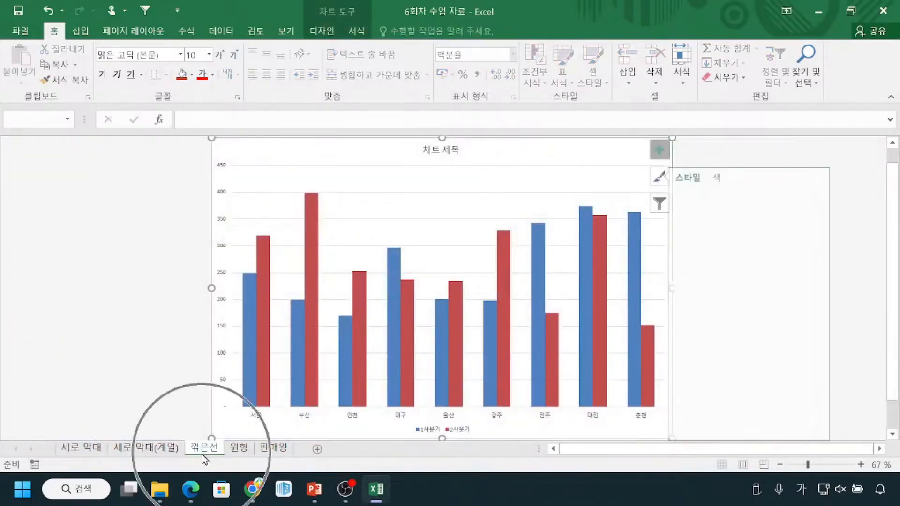
{"action": "key", "text": "ctrl"}
{"action": "key", "text": "ctrl"}
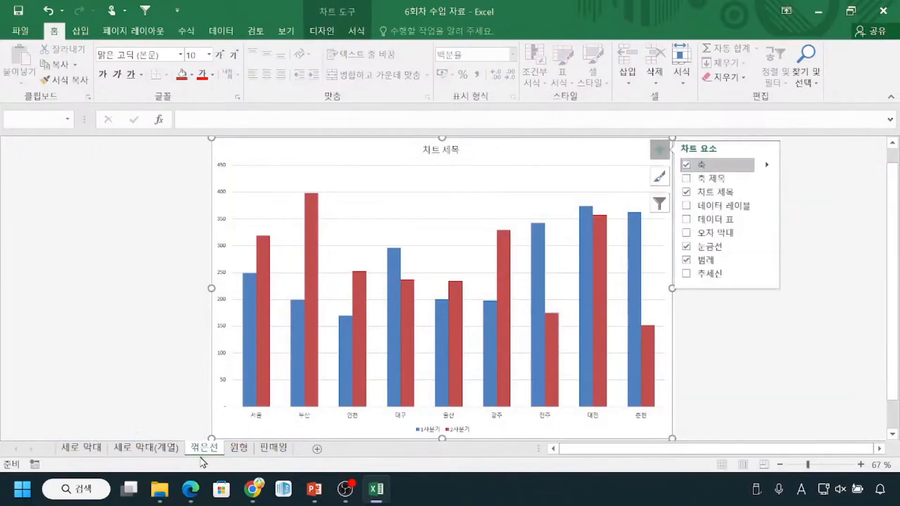
{"action": "key", "text": "ctrl"}
{"action": "key", "text": "ctrl"}
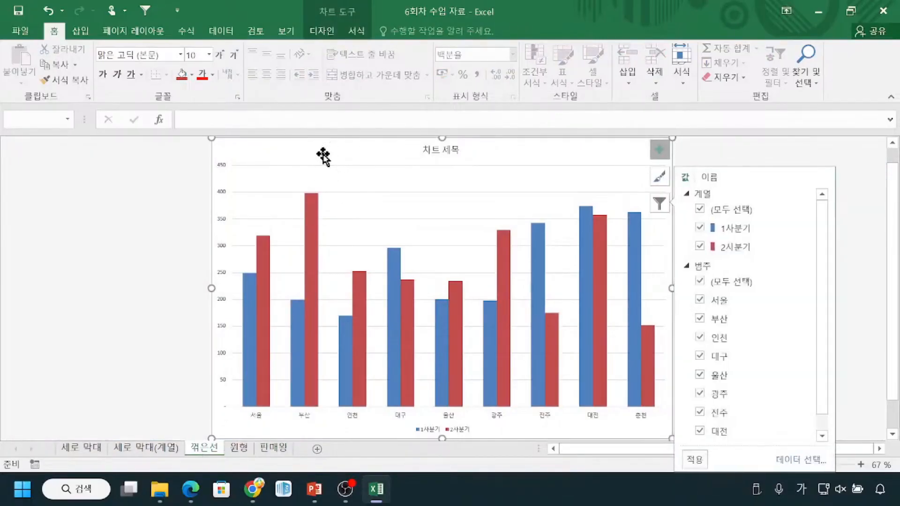
{"action": "key", "text": "ctrl"}
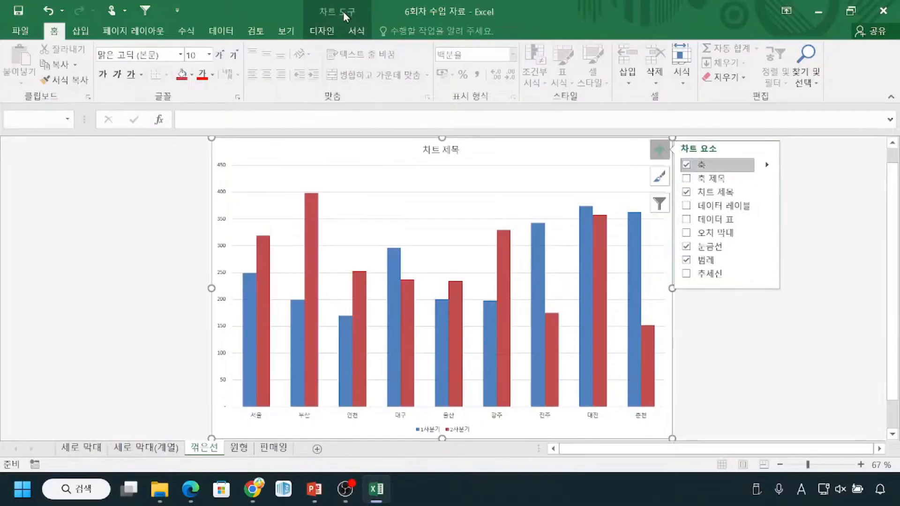
Open the data source selection for the 1사분기/2사분기 column chart on the 꺾은선 sheet.
{"action": "key", "text": "ctrl"}
{"action": "key", "text": "ctrl"}
{"action": "key", "text": "ctrl"}
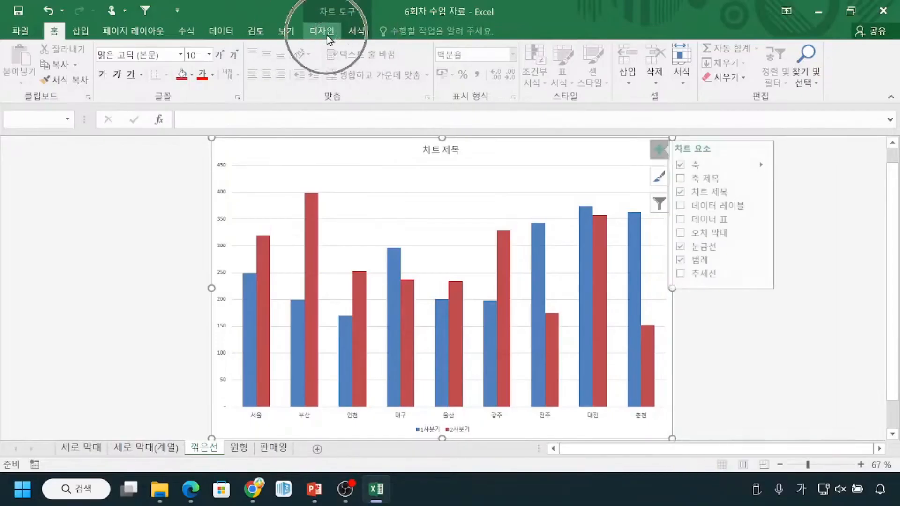
{"action": "left_click", "coordinate": [327, 35]}
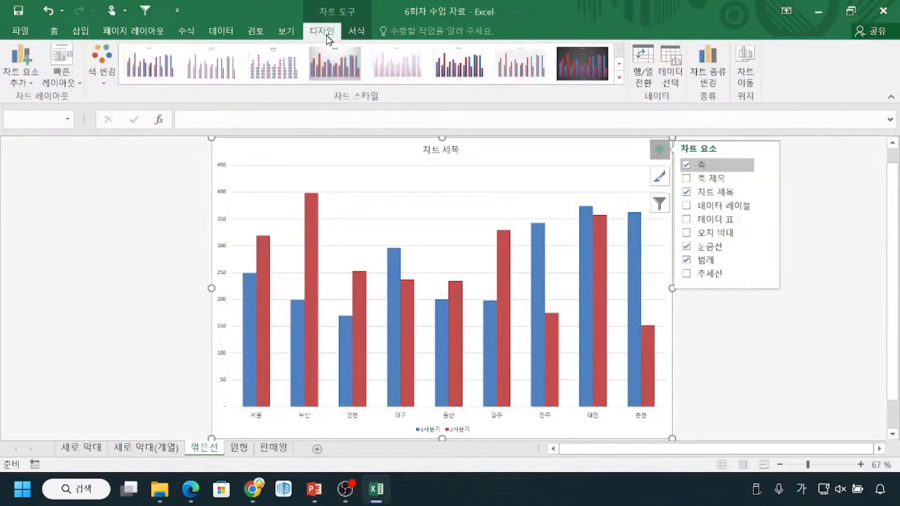
{"action": "key", "text": "ctrl"}
{"action": "key", "text": "ctrl"}
{"action": "key", "text": "ctrl"}
{"action": "key", "text": "ctrl"}
{"action": "key", "text": "ctrl"}
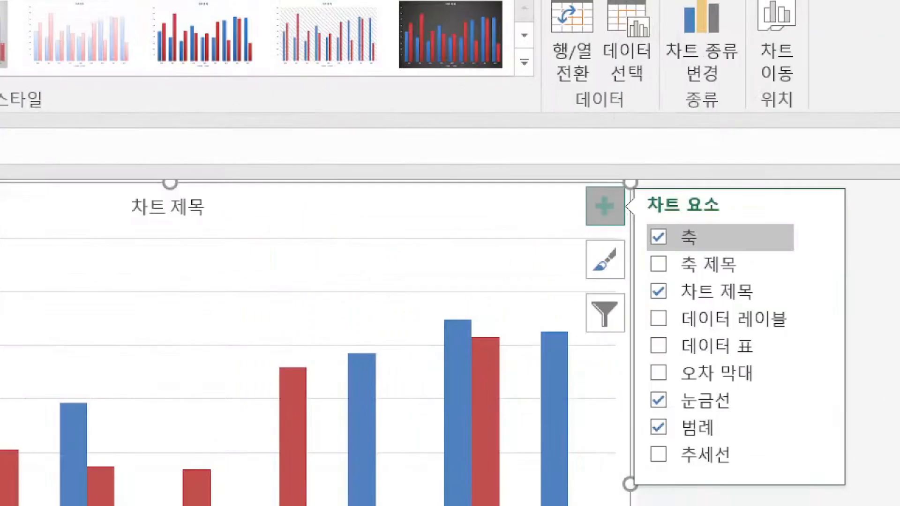
{"action": "left_click_drag", "start_coordinate": [602, 2], "coordinate": [661, 85]}
{"action": "left_click_drag", "start_coordinate": [17, 362], "coordinate": [222, 292]}
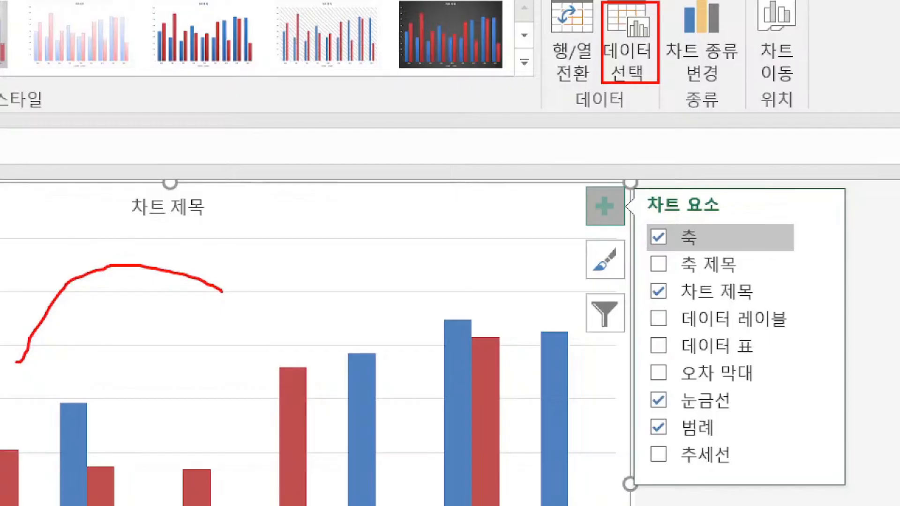
{"action": "left_click_drag", "start_coordinate": [616, 80], "coordinate": [639, 78]}
{"action": "key", "text": "Escape"}
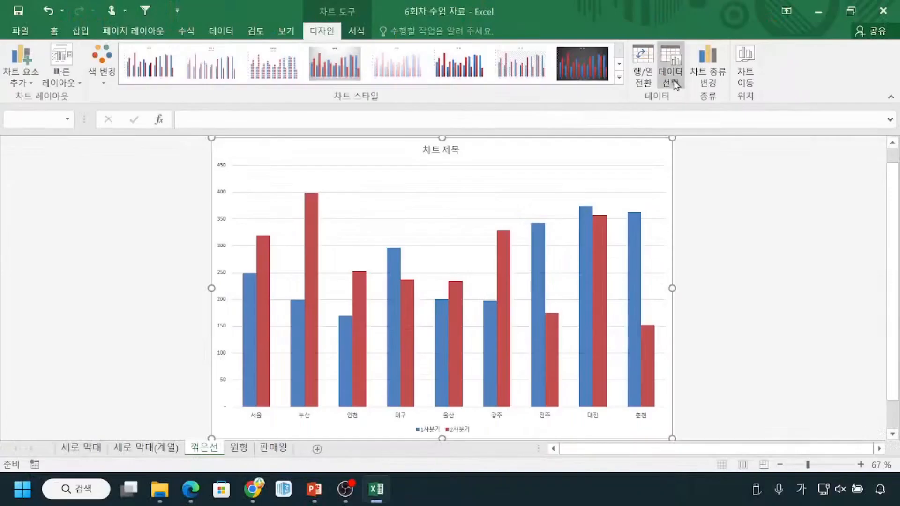
{"action": "left_click", "coordinate": [672, 77]}
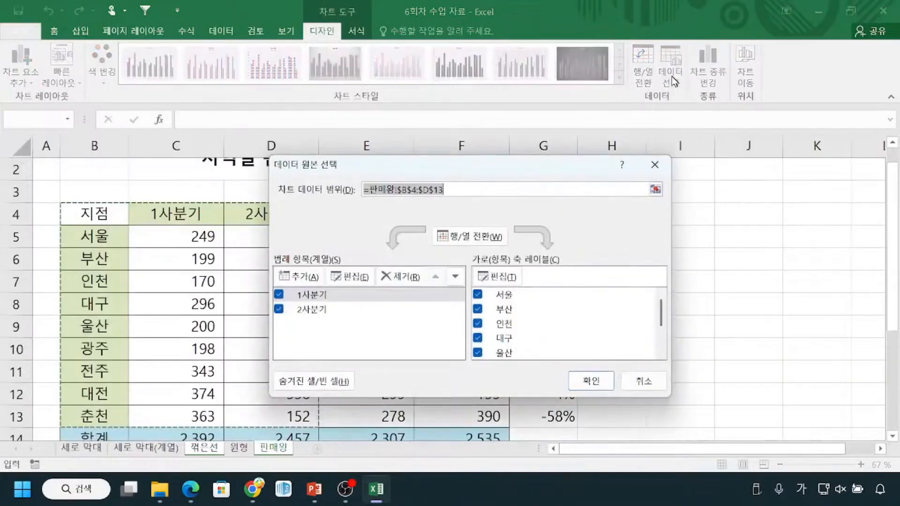
Extend the chart data range to B4:E13 on the 판매왕 sheet, adding the 3사분기 series, and apply it.
{"action": "left_click_drag", "start_coordinate": [374, 176], "coordinate": [426, 131]}
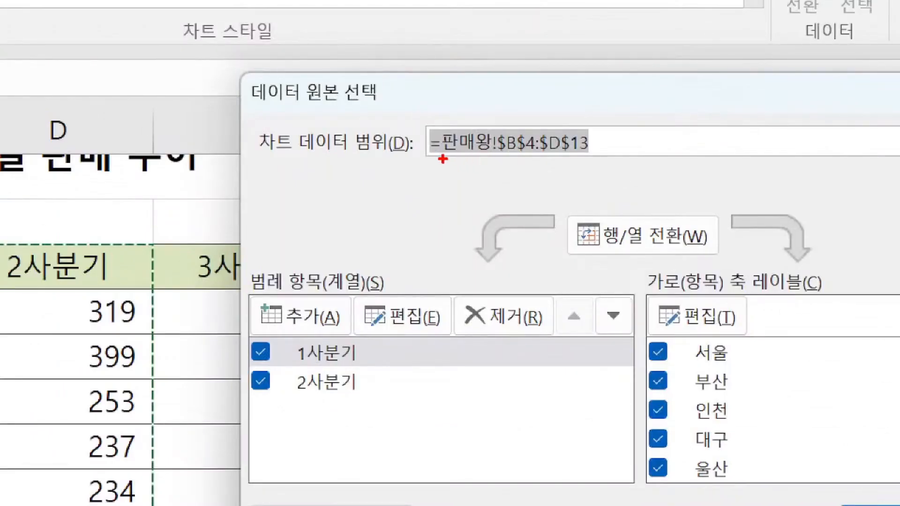
{"action": "left_click_drag", "start_coordinate": [442, 159], "coordinate": [585, 158]}
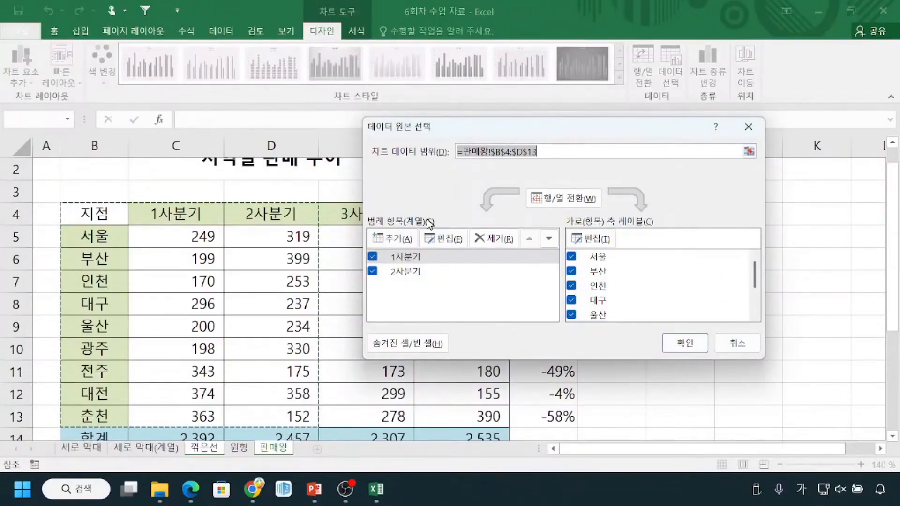
{"action": "left_click_drag", "start_coordinate": [467, 130], "coordinate": [536, 130]}
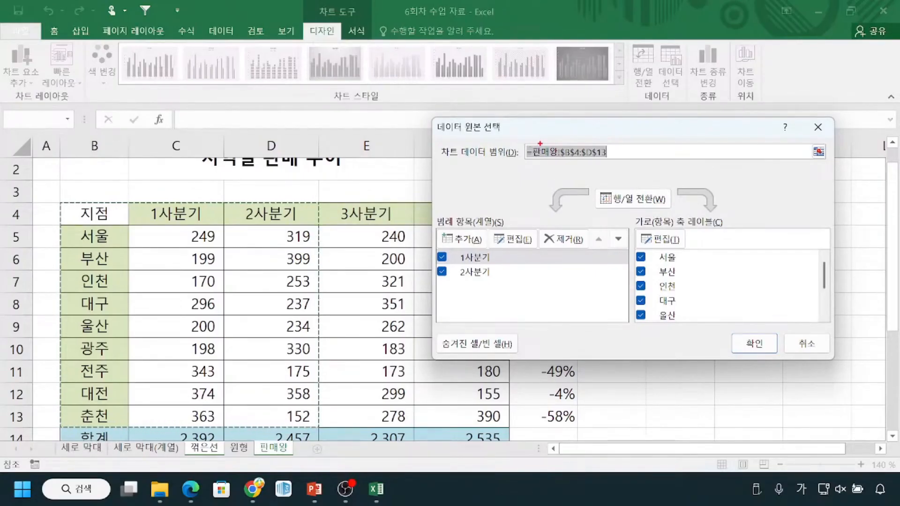
{"action": "left_click_drag", "start_coordinate": [168, 200], "coordinate": [195, 202]}
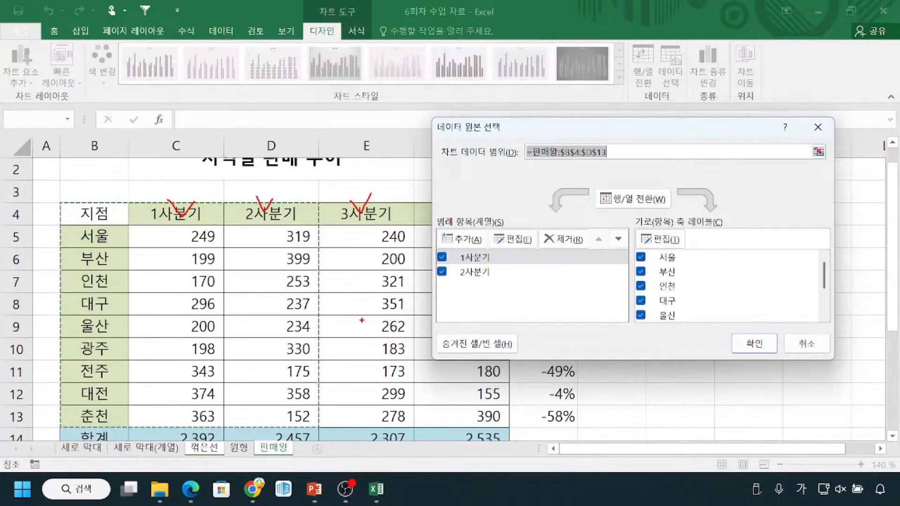
{"action": "left_click_drag", "start_coordinate": [444, 162], "coordinate": [494, 162]}
{"action": "left_click_drag", "start_coordinate": [824, 141], "coordinate": [806, 168]}
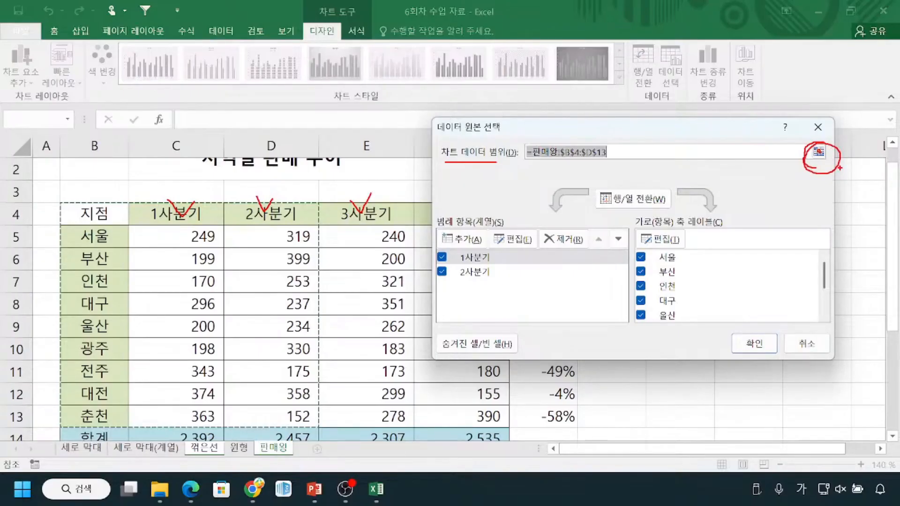
{"action": "key", "text": "Escape"}
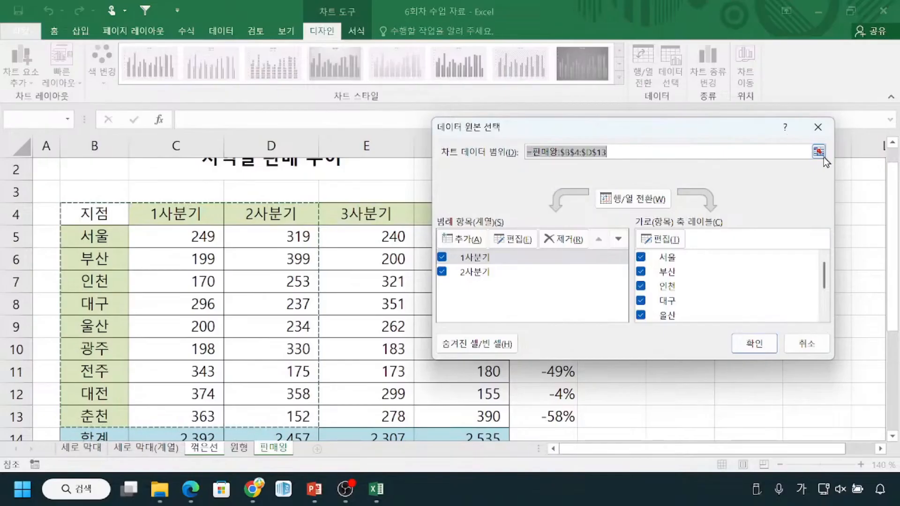
{"action": "left_click", "coordinate": [819, 152]}
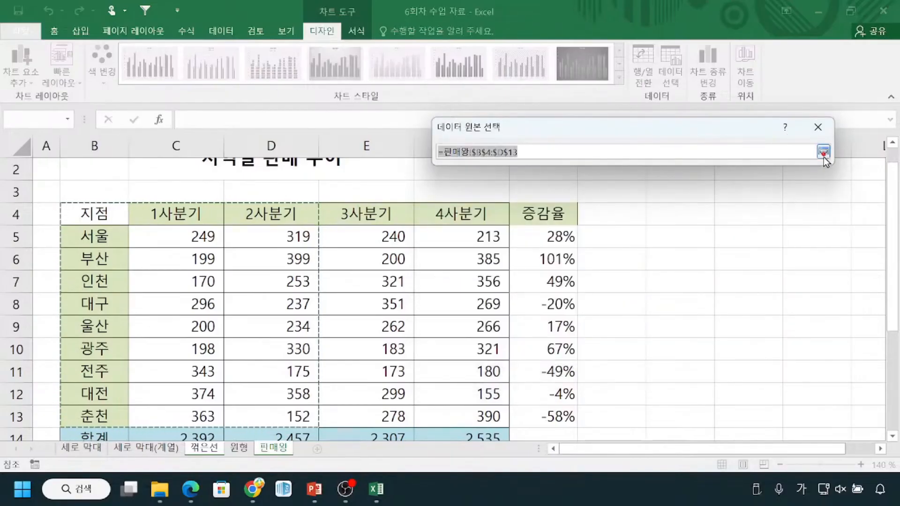
{"action": "left_click_drag", "start_coordinate": [101, 212], "coordinate": [386, 416]}
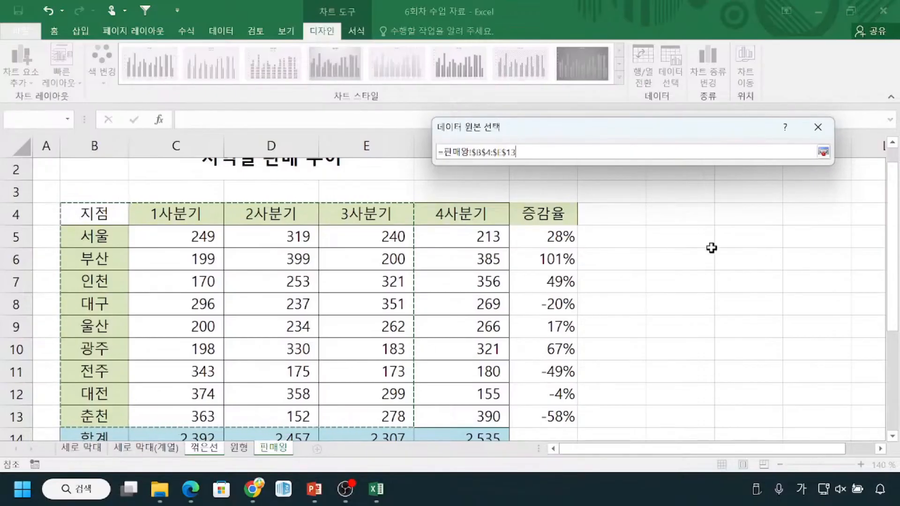
{"action": "left_click", "coordinate": [824, 152]}
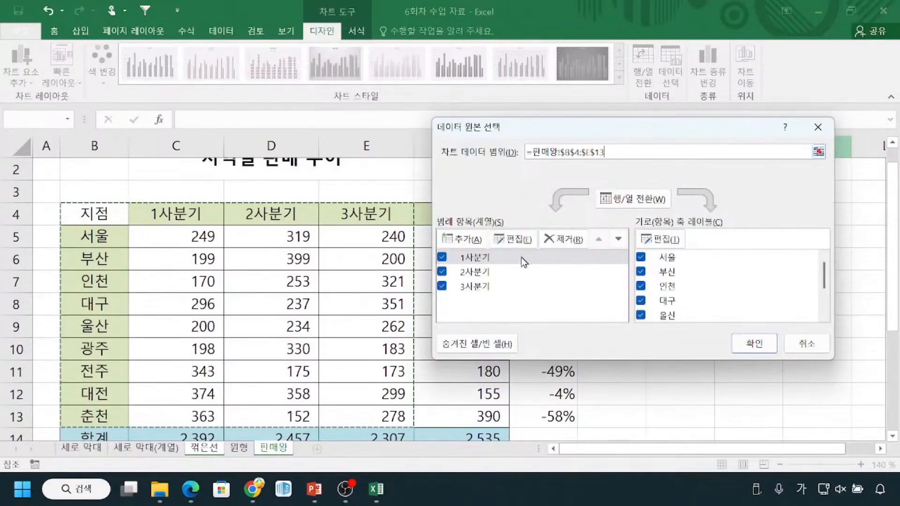
{"action": "left_click_drag", "start_coordinate": [455, 303], "coordinate": [499, 300]}
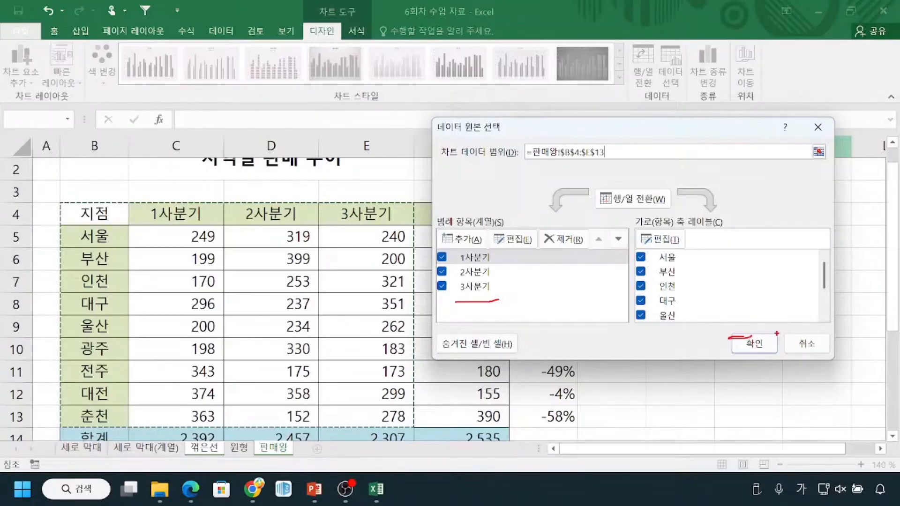
{"action": "left_click", "coordinate": [754, 344]}
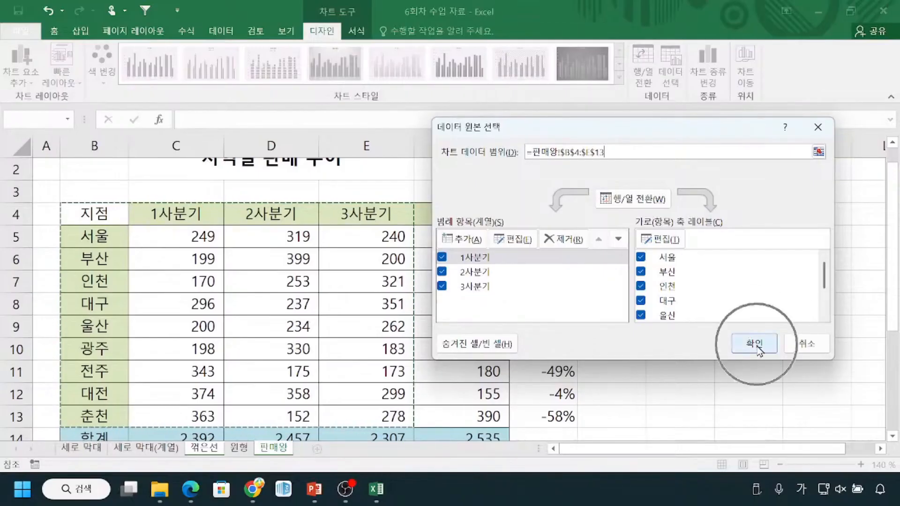
Check the chart's series filters and reopen the data source selection for the three-quarter column chart.
{"action": "key", "text": "ctrl"}
{"action": "key", "text": "ctrl"}
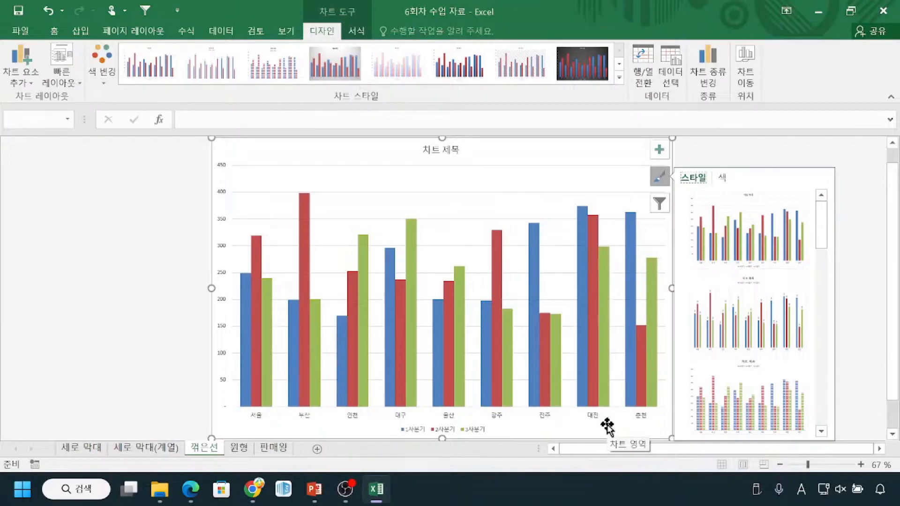
{"action": "left_click", "coordinate": [660, 204]}
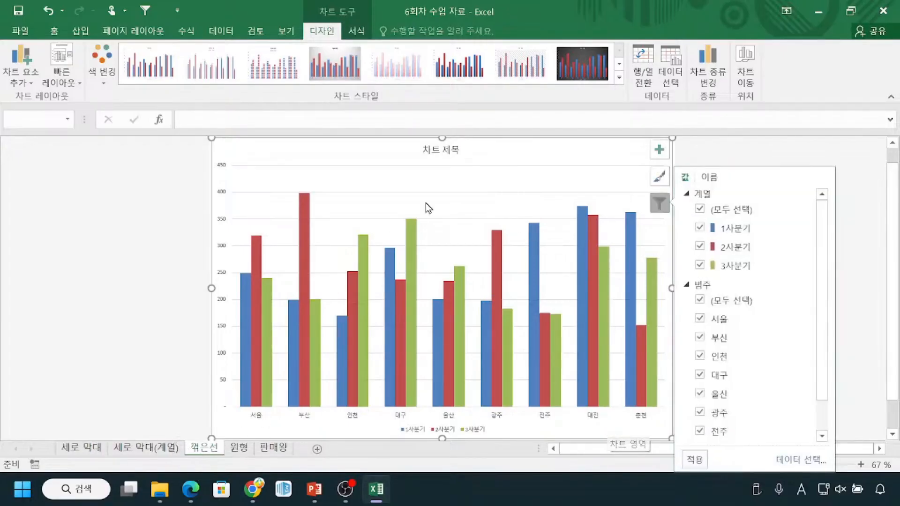
{"action": "left_click", "coordinate": [462, 174]}
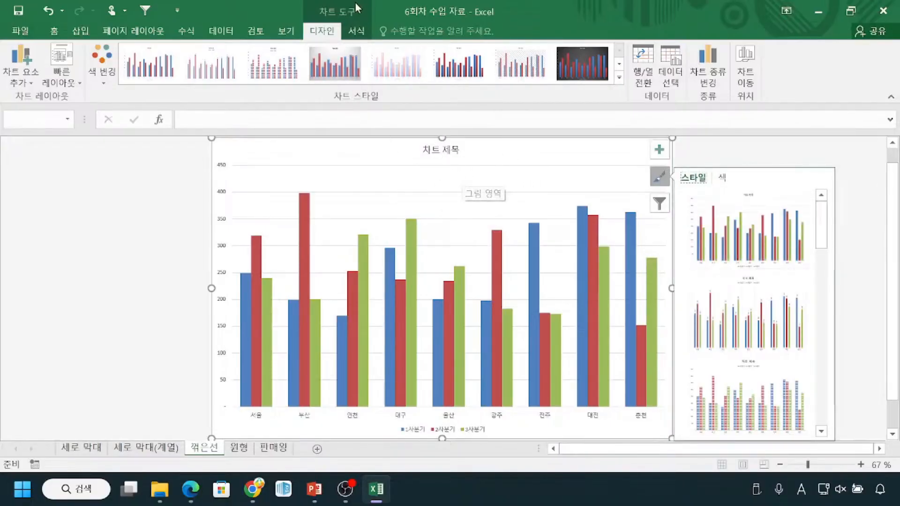
{"action": "left_click", "coordinate": [322, 36]}
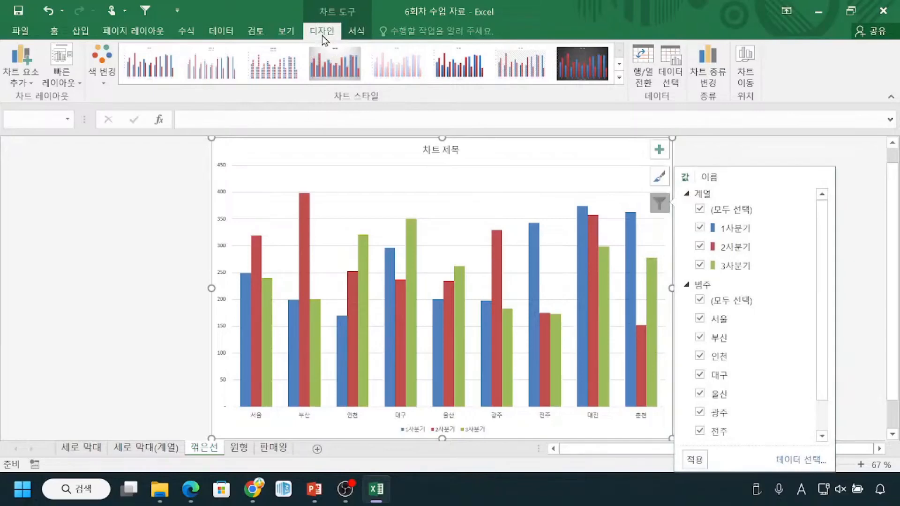
{"action": "key", "text": "ctrl"}
{"action": "key", "text": "ctrl"}
{"action": "left_click", "coordinate": [673, 85]}
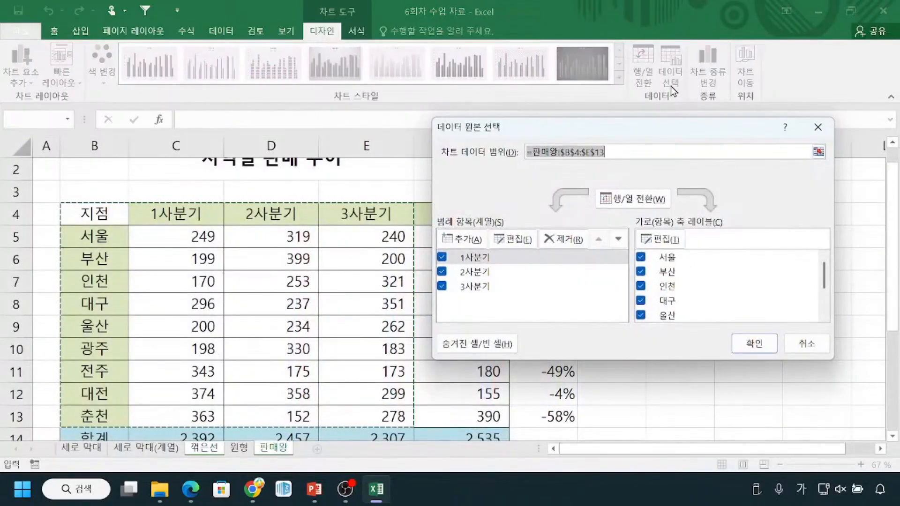
Try to set the chart data range to B4:D13 plus G4:G13 on the 판매왕 sheet, replacing 3사분기 with 증감율.
{"action": "left_click_drag", "start_coordinate": [440, 161], "coordinate": [514, 162]}
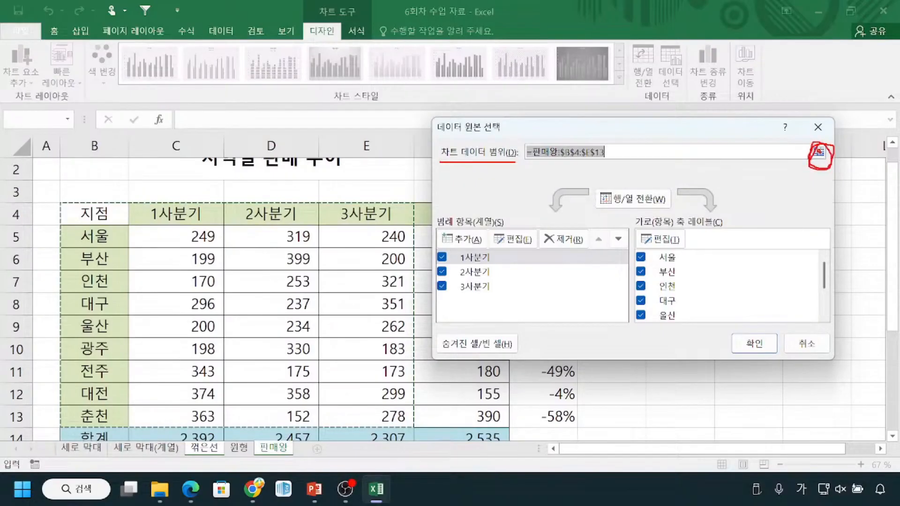
{"action": "left_click", "coordinate": [819, 154]}
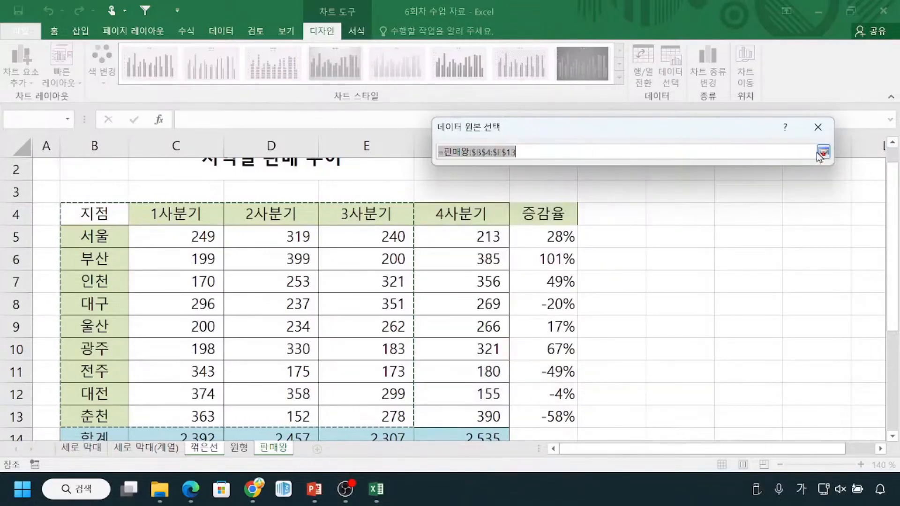
{"action": "left_click_drag", "start_coordinate": [84, 212], "coordinate": [265, 421]}
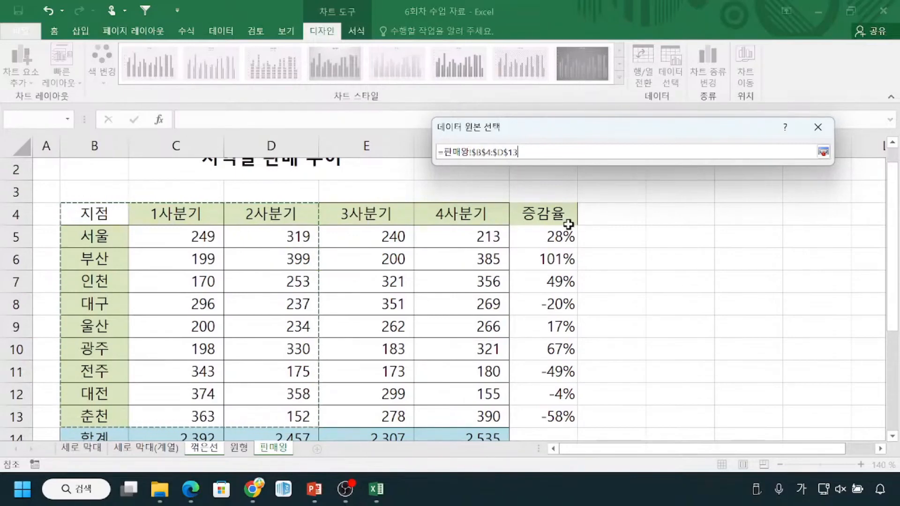
{"action": "left_click_drag", "start_coordinate": [511, 206], "coordinate": [581, 426]}
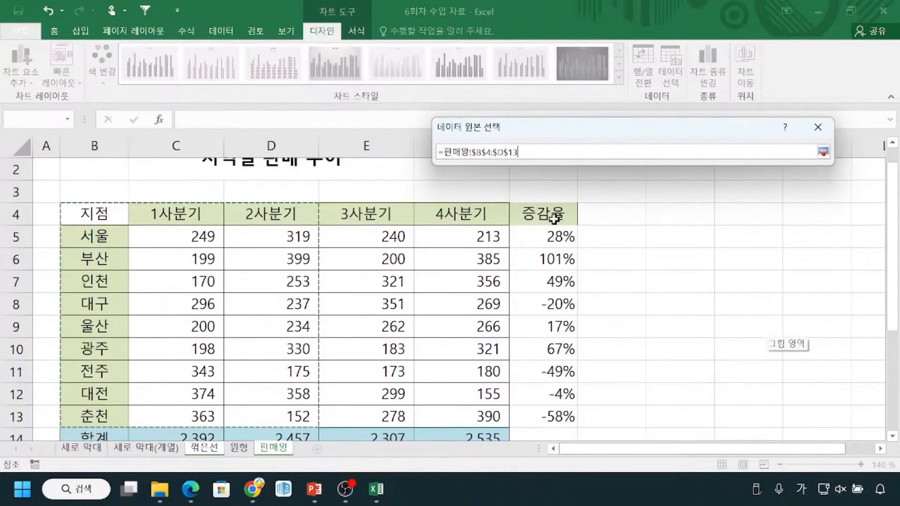
{"action": "left_click_drag", "start_coordinate": [549, 214], "coordinate": [540, 387]}
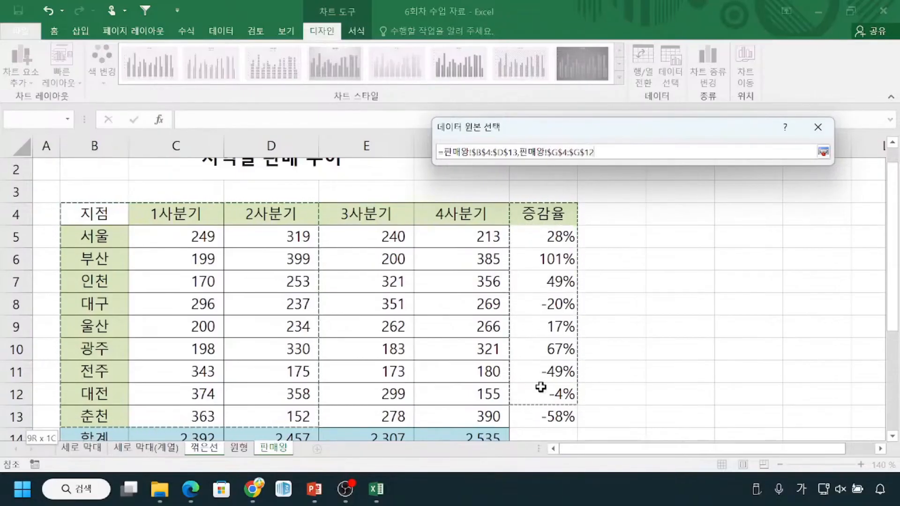
{"action": "left_click_drag", "start_coordinate": [540, 387], "coordinate": [533, 412]}
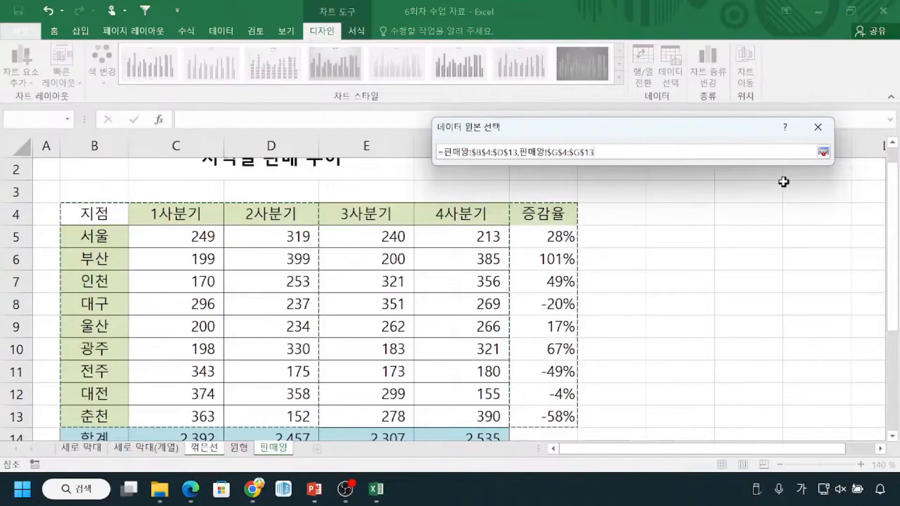
{"action": "left_click", "coordinate": [824, 152]}
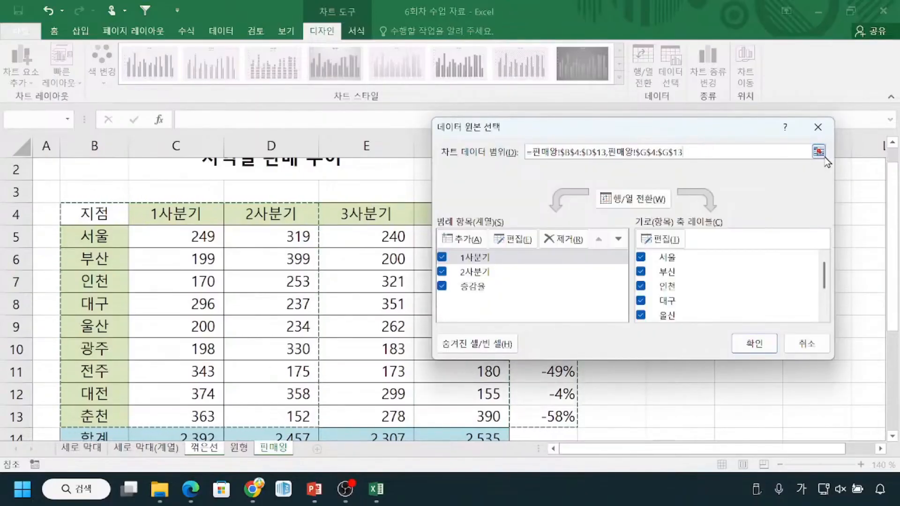
{"action": "left_click", "coordinate": [819, 152]}
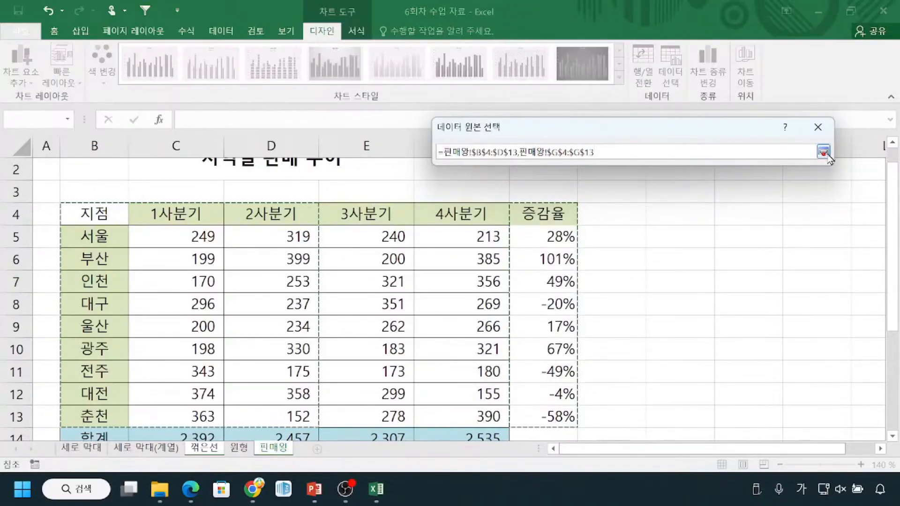
{"action": "left_click", "coordinate": [823, 152]}
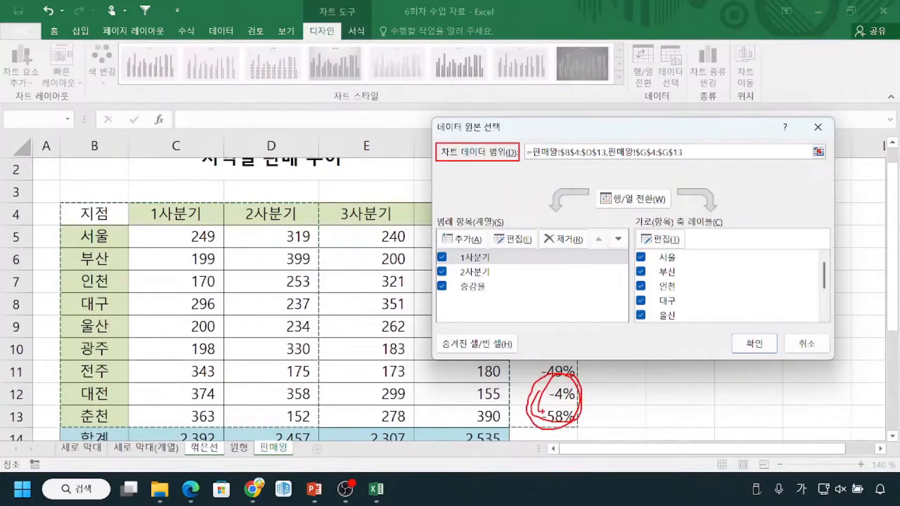
{"action": "key", "text": "Escape"}
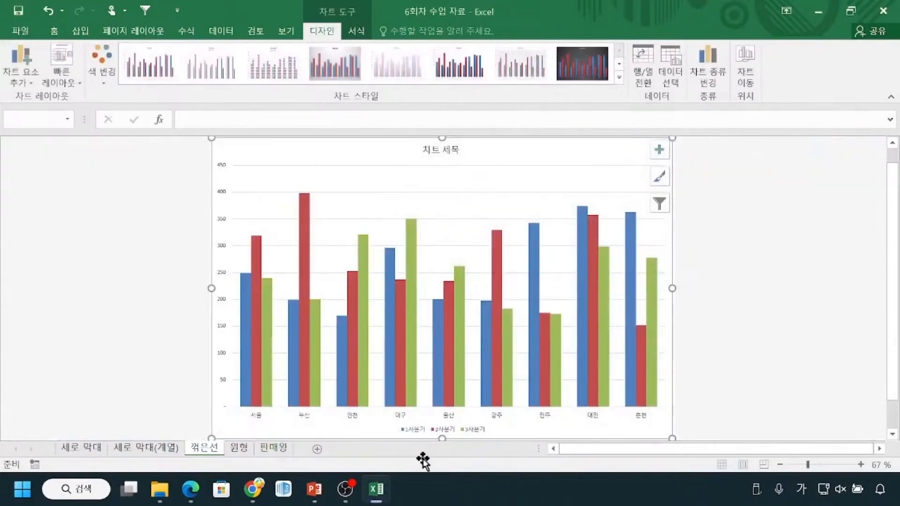
Look at the 증감율 column on the 판매왕 sheet and return to the 꺾은선 chart sheet.
{"action": "left_click", "coordinate": [281, 451]}
{"action": "key", "text": "ctrl+q"}
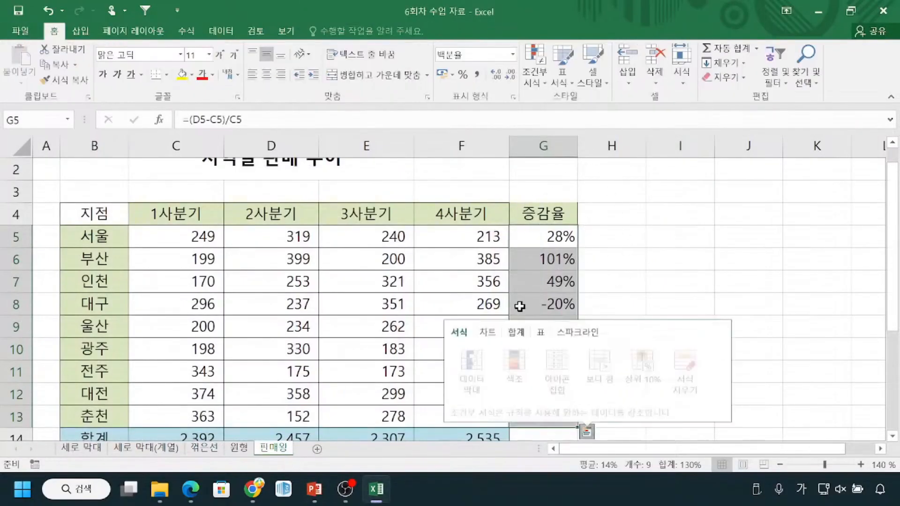
{"action": "left_click", "coordinate": [204, 448]}
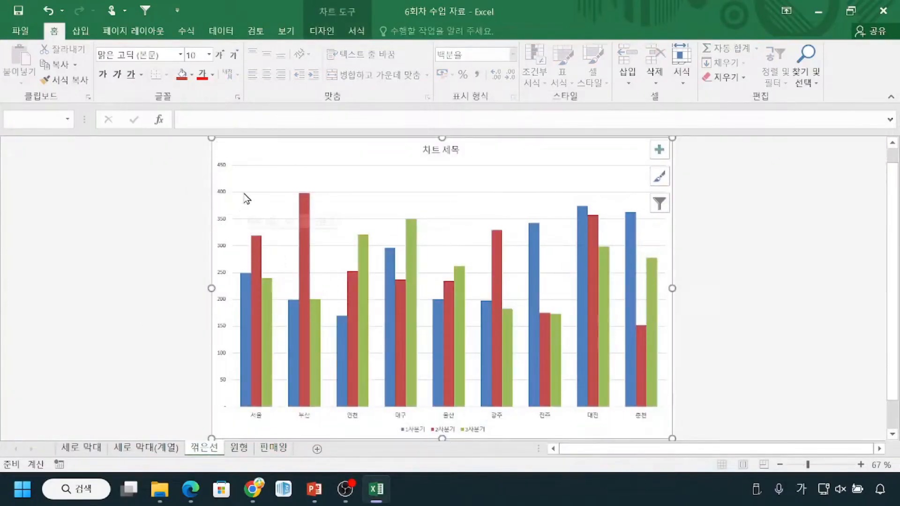
{"action": "key", "text": "ctrl"}
{"action": "key", "text": "ctrl"}
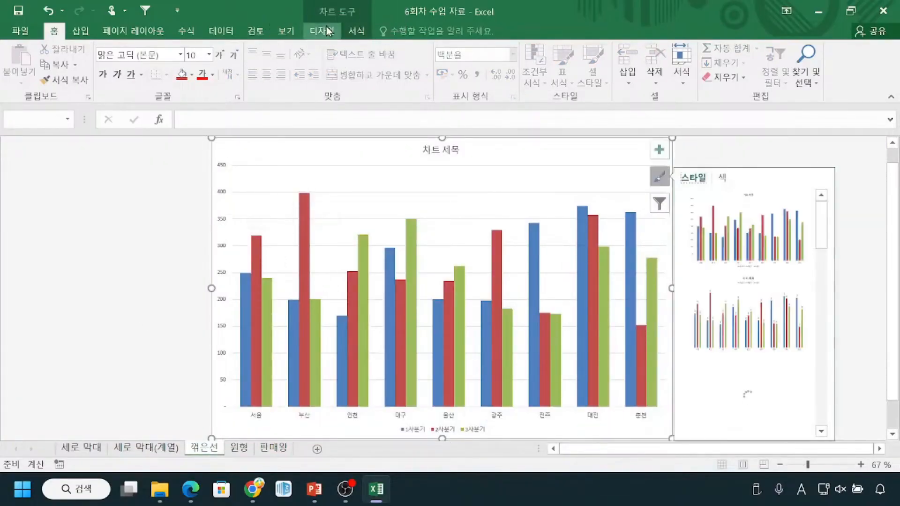
Set the chart data range to B4:D13 plus G4:G13 on the 판매왕 sheet, replacing 3사분기 with 증감율, and apply it.
{"action": "left_click", "coordinate": [326, 28]}
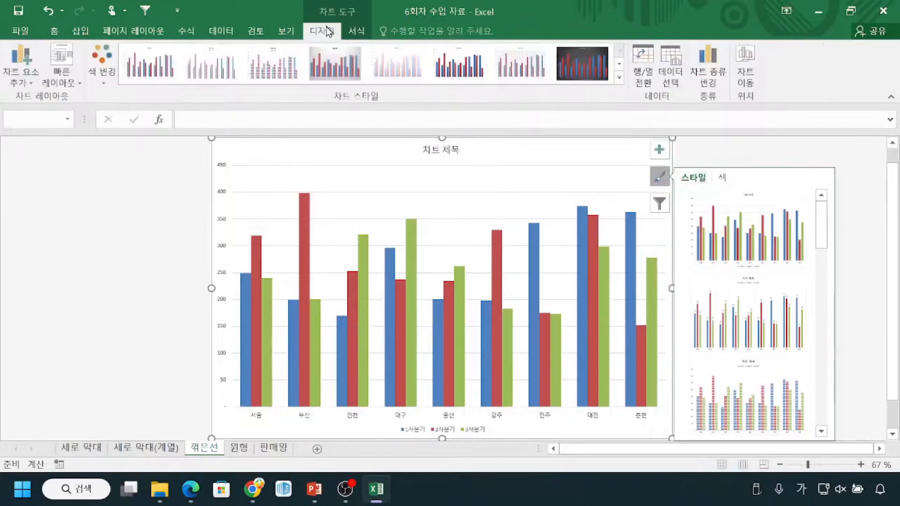
{"action": "left_click", "coordinate": [672, 80]}
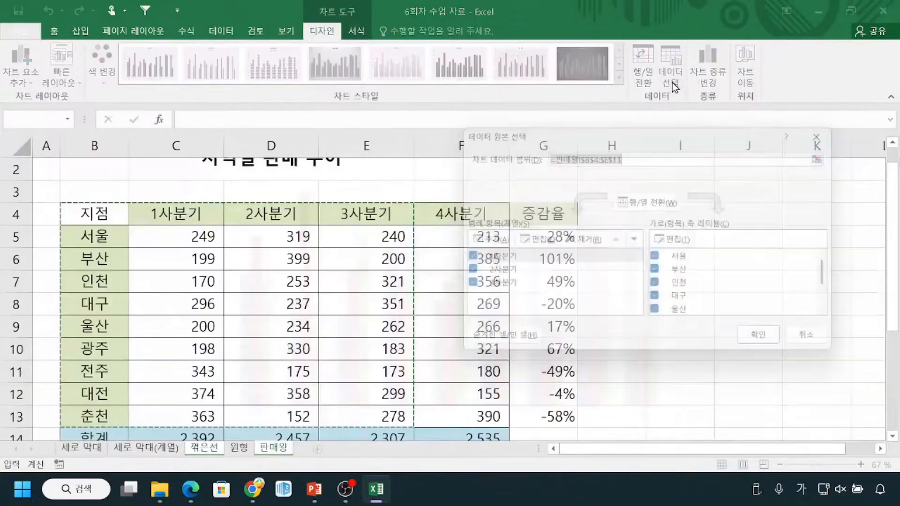
{"action": "key", "text": "ctrl"}
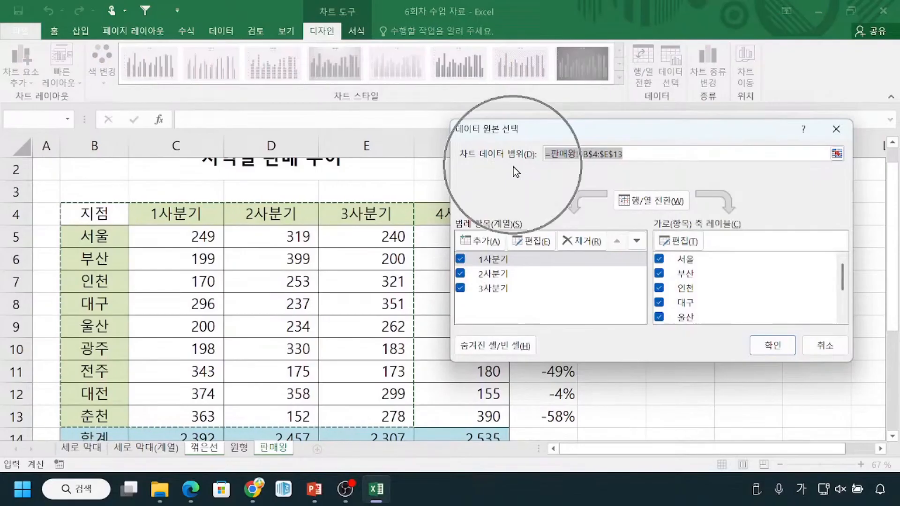
{"action": "key", "text": "ctrl"}
{"action": "key", "text": "ctrl"}
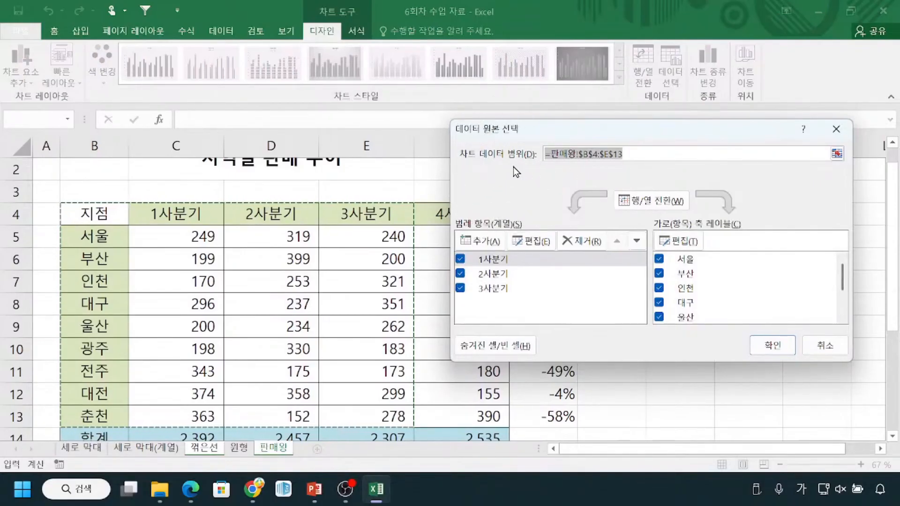
{"action": "key", "text": "ctrl"}
{"action": "key", "text": "ctrl"}
{"action": "key", "text": "ctrl"}
{"action": "left_click", "coordinate": [837, 154]}
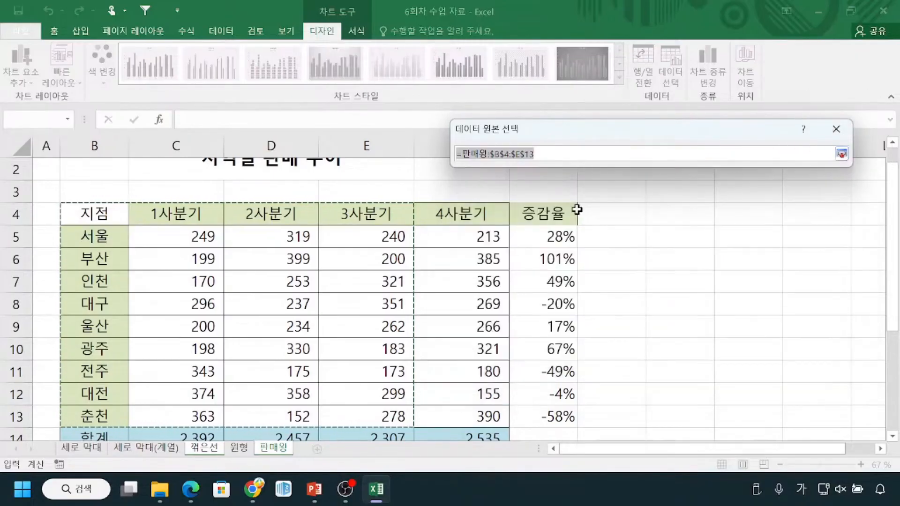
{"action": "left_click_drag", "start_coordinate": [92, 220], "coordinate": [166, 243]}
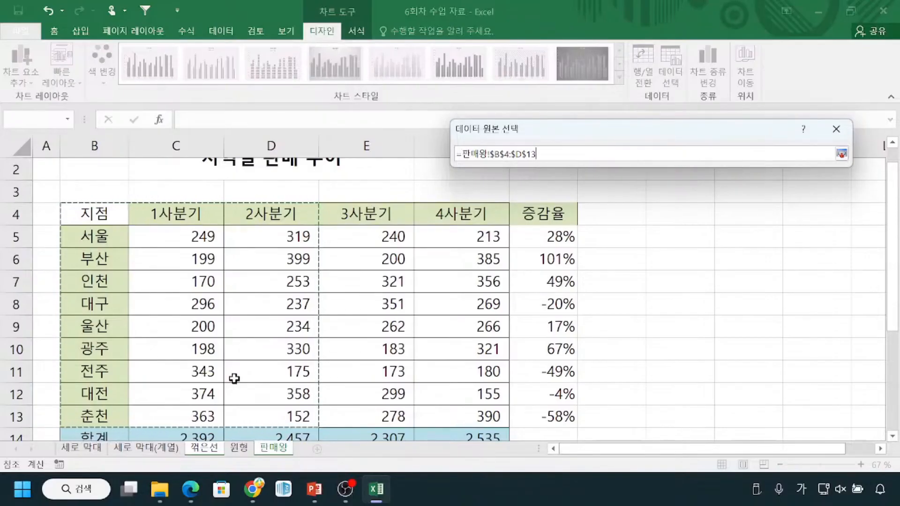
{"action": "left_click_drag", "start_coordinate": [543, 214], "coordinate": [562, 396]}
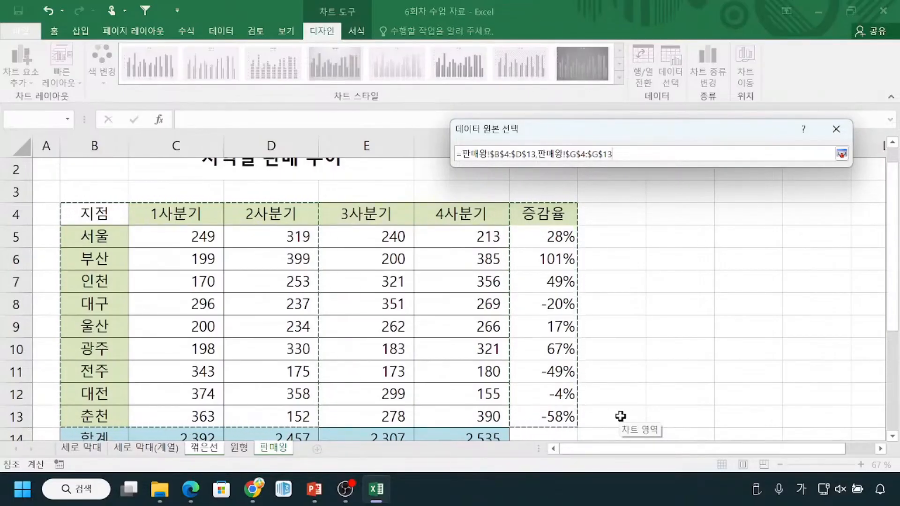
{"action": "left_click", "coordinate": [845, 159]}
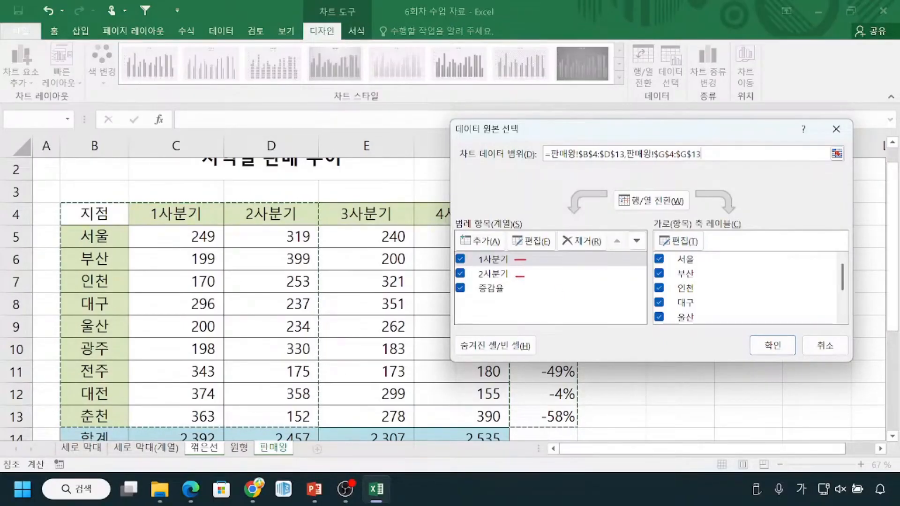
{"action": "left_click_drag", "start_coordinate": [475, 298], "coordinate": [503, 297]}
{"action": "mouse_move", "coordinate": [773, 337]}
{"action": "left_mouse_down"}
{"action": "mouse_move", "coordinate": [769, 374]}
{"action": "mouse_move", "coordinate": [772, 335]}
{"action": "left_mouse_up"}
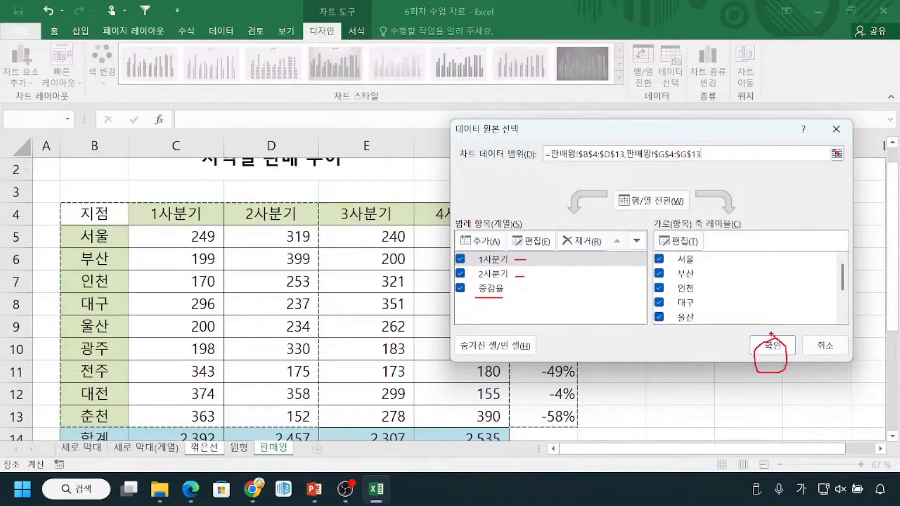
{"action": "left_click", "coordinate": [768, 347]}
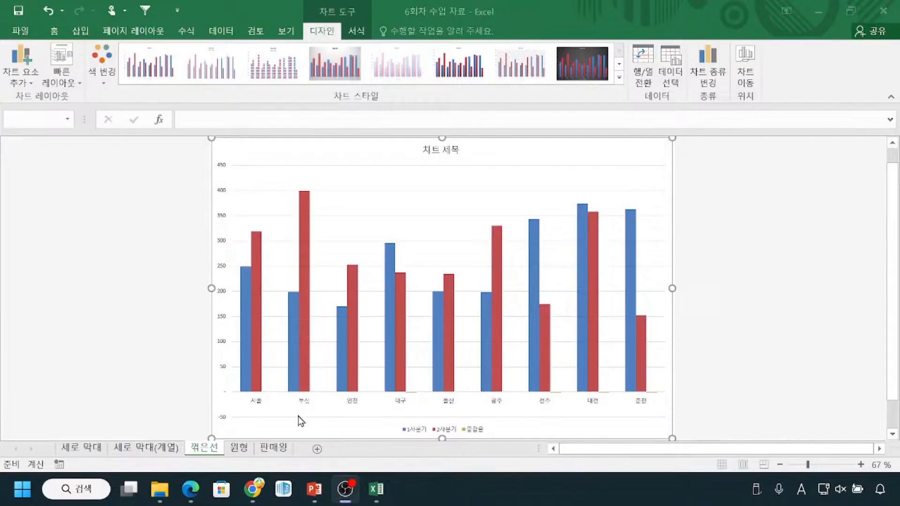
Compare the 1사분기 and 2사분기 sales with the 증감율 percentages on the 판매왕 sheet.
{"action": "mouse_move", "coordinate": [372, 496]}
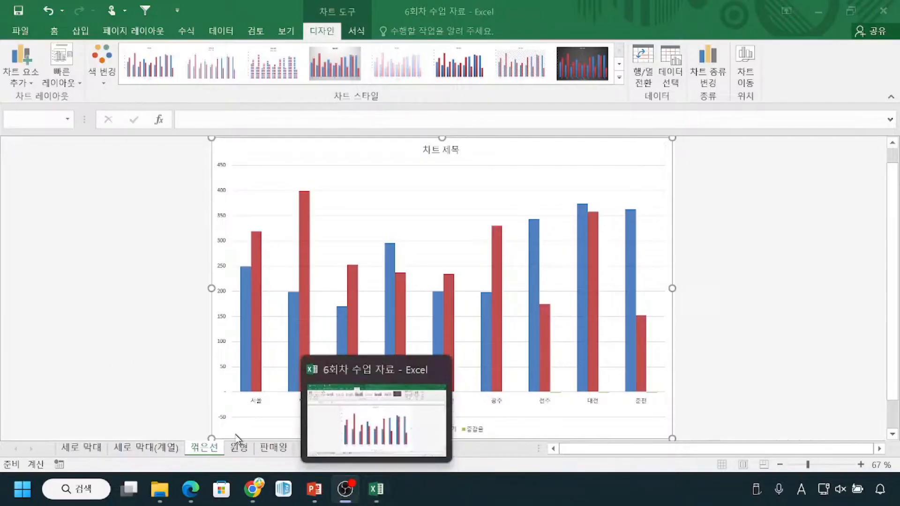
{"action": "left_click", "coordinate": [136, 395]}
{"action": "key", "text": "ctrl"}
{"action": "left_click", "coordinate": [272, 448]}
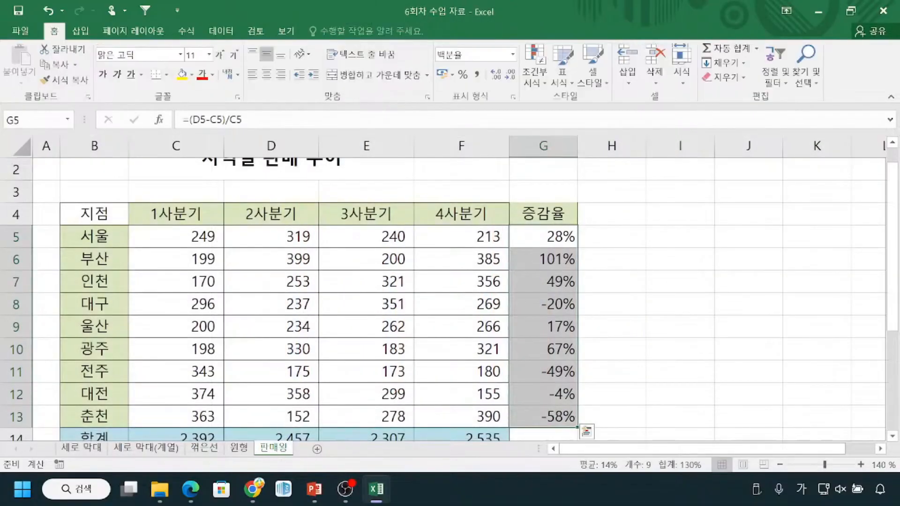
{"action": "mouse_move", "coordinate": [161, 214]}
{"action": "left_mouse_down"}
{"action": "mouse_move", "coordinate": [234, 186]}
{"action": "mouse_move", "coordinate": [273, 210]}
{"action": "left_mouse_up"}
{"action": "left_click_drag", "start_coordinate": [186, 241], "coordinate": [182, 343]}
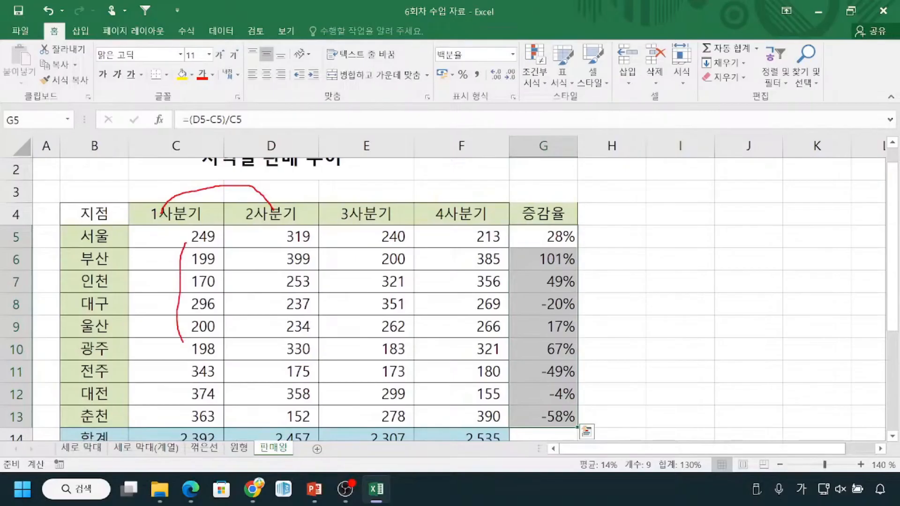
{"action": "mouse_move", "coordinate": [579, 196]}
{"action": "left_mouse_down"}
{"action": "mouse_move", "coordinate": [536, 201]}
{"action": "mouse_move", "coordinate": [576, 197]}
{"action": "left_mouse_up"}
{"action": "left_click_drag", "start_coordinate": [541, 245], "coordinate": [576, 243]}
{"action": "mouse_move", "coordinate": [584, 233]}
{"action": "left_mouse_down"}
{"action": "mouse_move", "coordinate": [613, 234]}
{"action": "mouse_move", "coordinate": [633, 248]}
{"action": "left_mouse_up"}
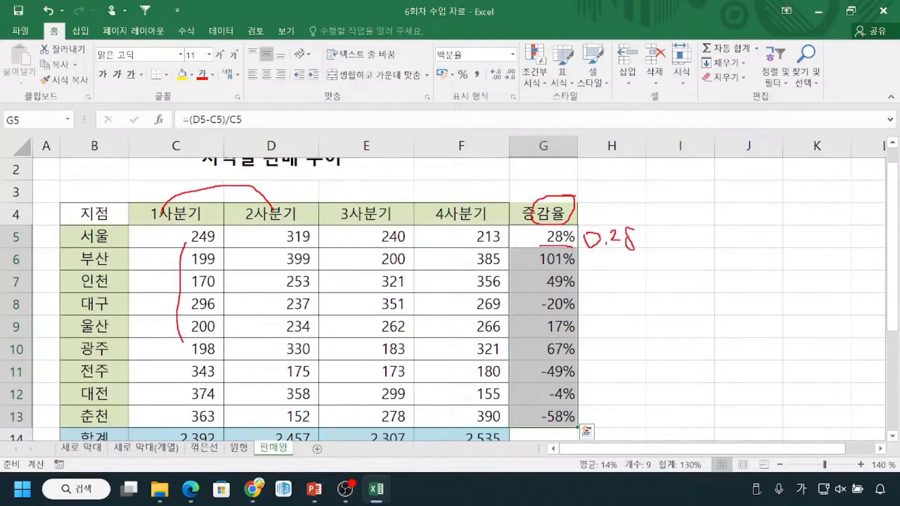
{"action": "mouse_move", "coordinate": [189, 245]}
{"action": "left_mouse_down"}
{"action": "mouse_move", "coordinate": [215, 220]}
{"action": "mouse_move", "coordinate": [187, 244]}
{"action": "left_mouse_up"}
{"action": "left_click_drag", "start_coordinate": [589, 254], "coordinate": [635, 250]}
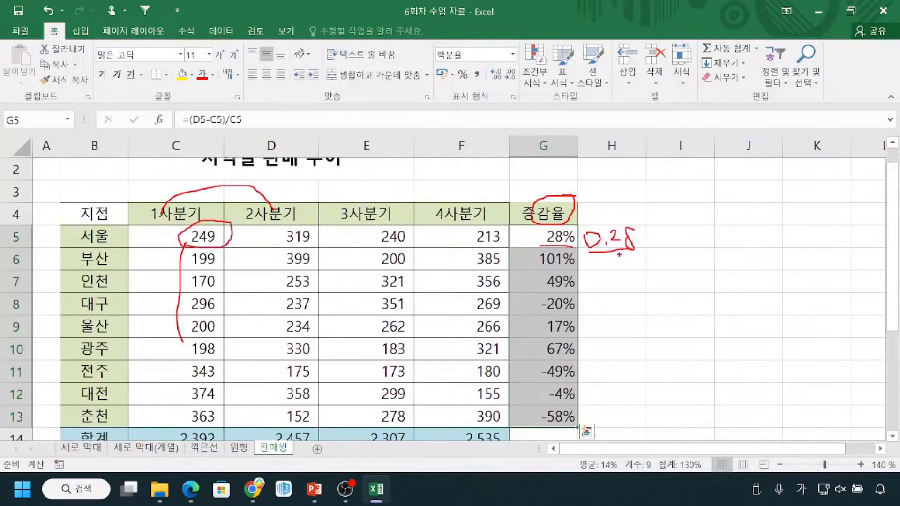
{"action": "key", "text": "Escape"}
Return to the 꺾은선 sheet and examine how the 증감율 series appears along the chart's baseline.
{"action": "left_click", "coordinate": [205, 449]}
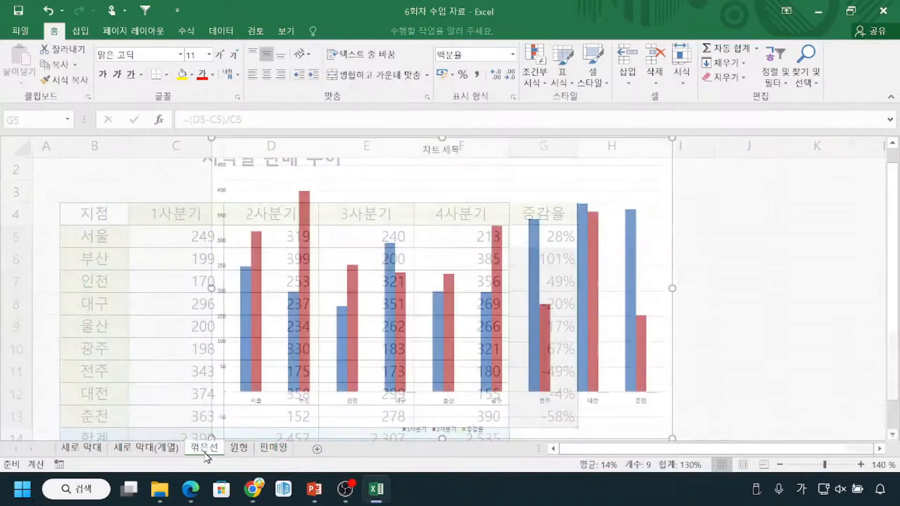
{"action": "key", "text": "ctrl"}
{"action": "key", "text": "ctrl"}
{"action": "key", "text": "ctrl"}
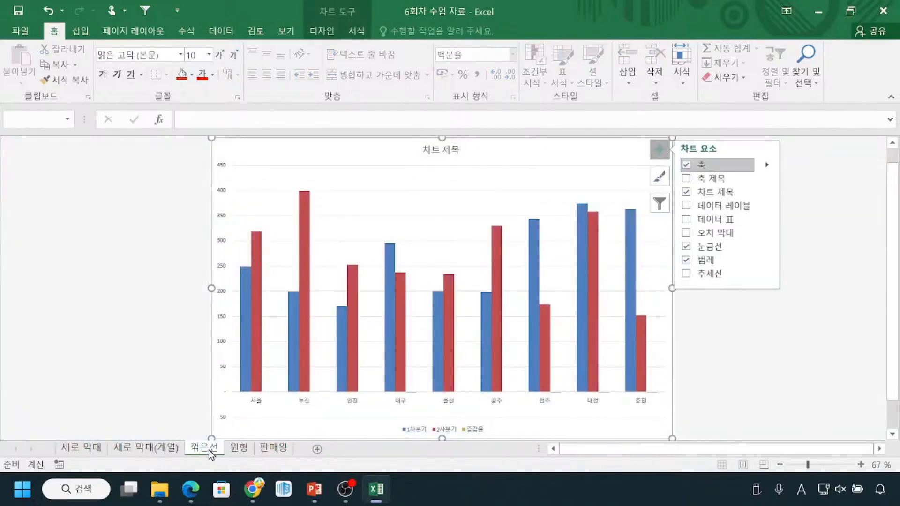
{"action": "key", "text": "Escape"}
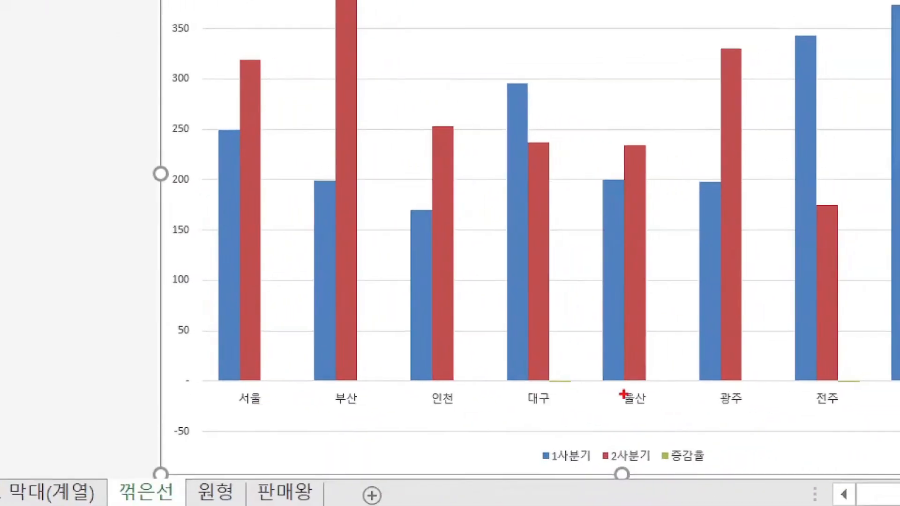
{"action": "left_click_drag", "start_coordinate": [550, 391], "coordinate": [573, 392]}
{"action": "left_click_drag", "start_coordinate": [838, 384], "coordinate": [861, 391]}
{"action": "left_click_drag", "start_coordinate": [256, 379], "coordinate": [265, 378]}
{"action": "left_click_drag", "start_coordinate": [375, 371], "coordinate": [374, 380]}
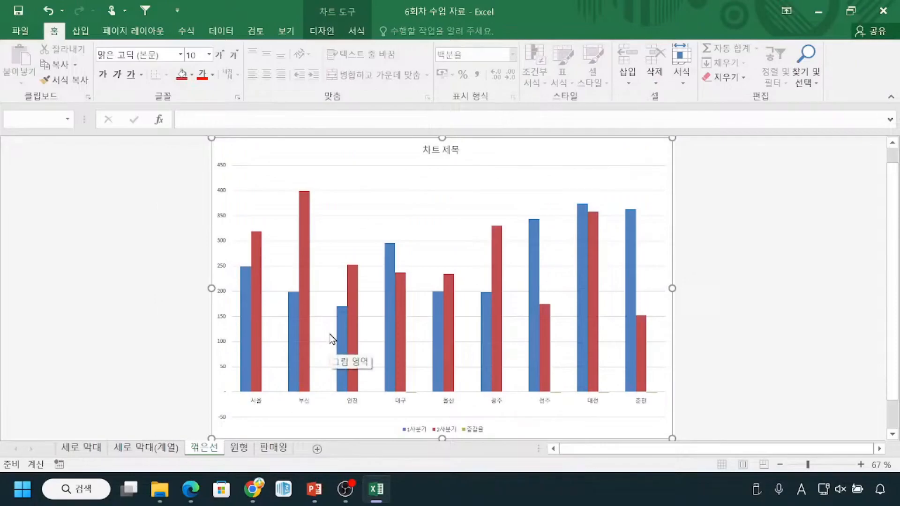
{"action": "key", "text": "ctrl+2"}
{"action": "mouse_move", "coordinate": [248, 220]}
{"action": "left_mouse_down"}
{"action": "mouse_move", "coordinate": [337, 180]}
{"action": "mouse_move", "coordinate": [463, 167]}
{"action": "mouse_move", "coordinate": [596, 173]}
{"action": "left_mouse_up"}
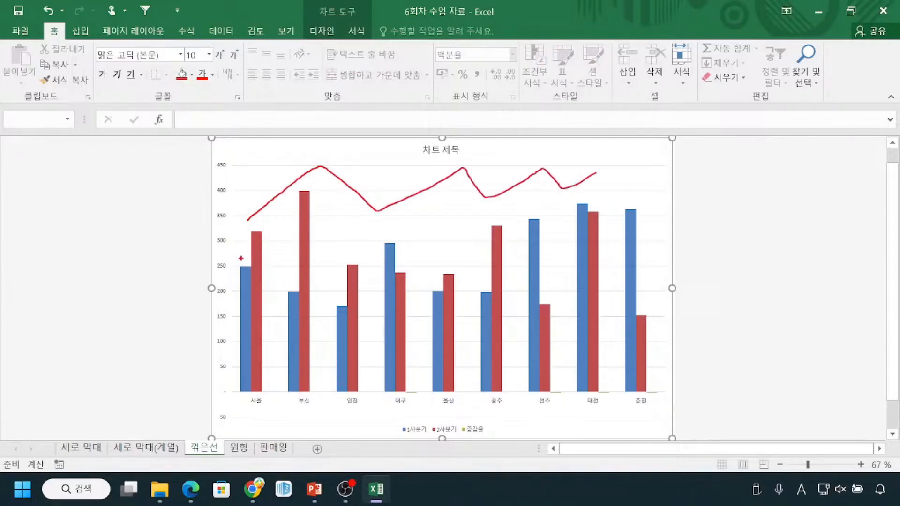
{"action": "mouse_move", "coordinate": [248, 209]}
{"action": "left_mouse_down"}
{"action": "mouse_move", "coordinate": [253, 215]}
{"action": "mouse_move", "coordinate": [239, 222]}
{"action": "mouse_move", "coordinate": [248, 221]}
{"action": "left_mouse_up"}
{"action": "left_click_drag", "start_coordinate": [322, 158], "coordinate": [322, 164]}
{"action": "left_click_drag", "start_coordinate": [390, 207], "coordinate": [372, 212]}
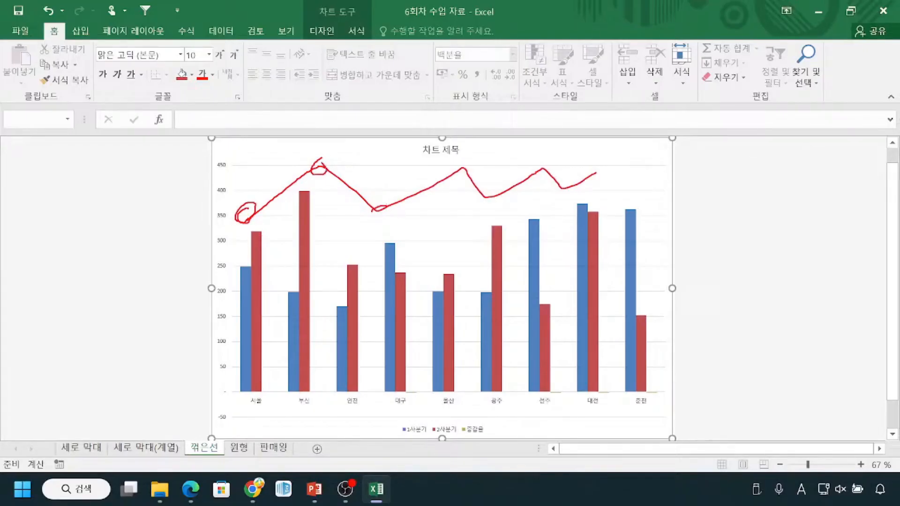
{"action": "key", "text": "Escape"}
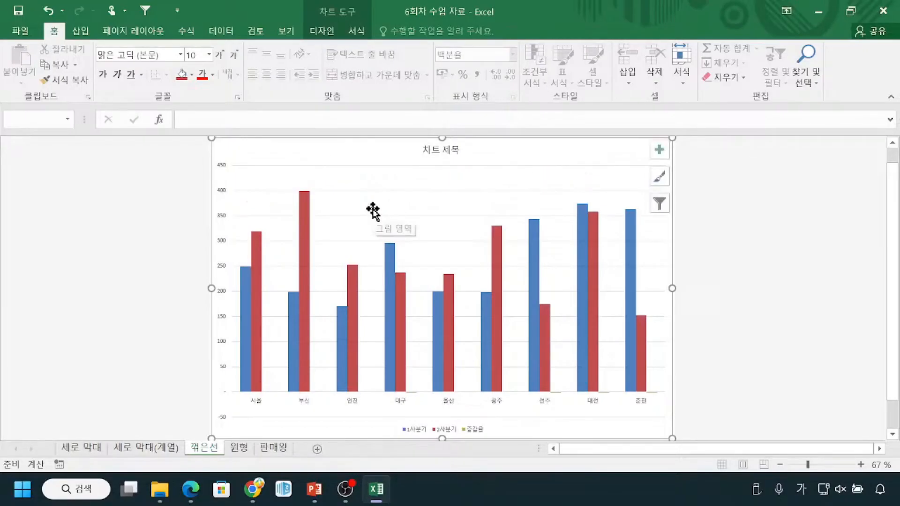
Try to select the tiny 증감율 bar beside the 대구 columns, and clear the selection.
{"action": "key", "text": "ctrl"}
{"action": "key", "text": "ctrl"}
{"action": "left_click", "coordinate": [412, 393]}
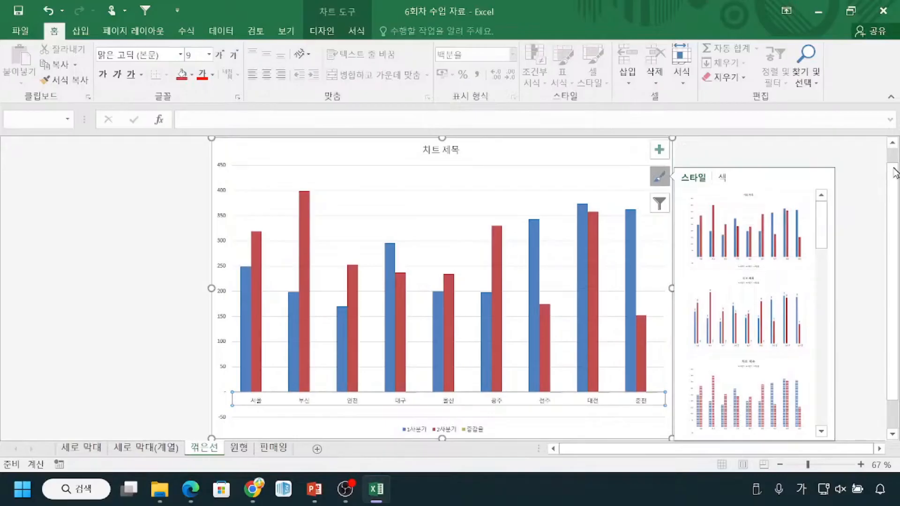
{"action": "left_click", "coordinate": [862, 156]}
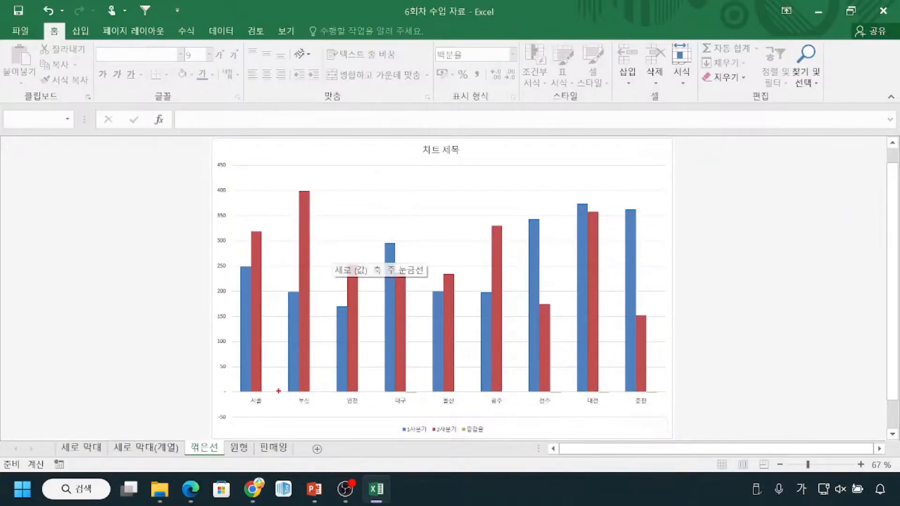
{"action": "left_click_drag", "start_coordinate": [309, 385], "coordinate": [324, 399]}
{"action": "key", "text": "Escape"}
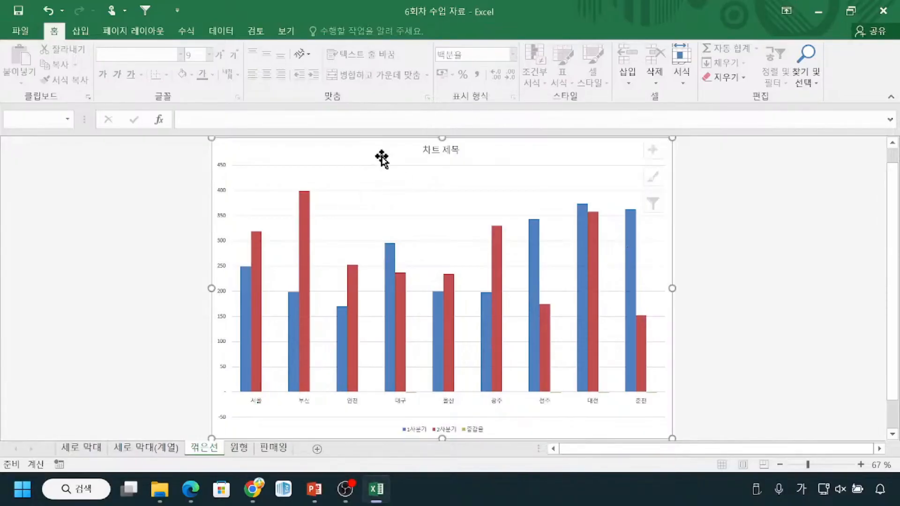
Look at the chart type options for the whole column chart and the commands available for the 2사분기 series.
{"action": "left_click", "coordinate": [382, 156]}
{"action": "key", "text": "ctrl"}
{"action": "key", "text": "ctrl"}
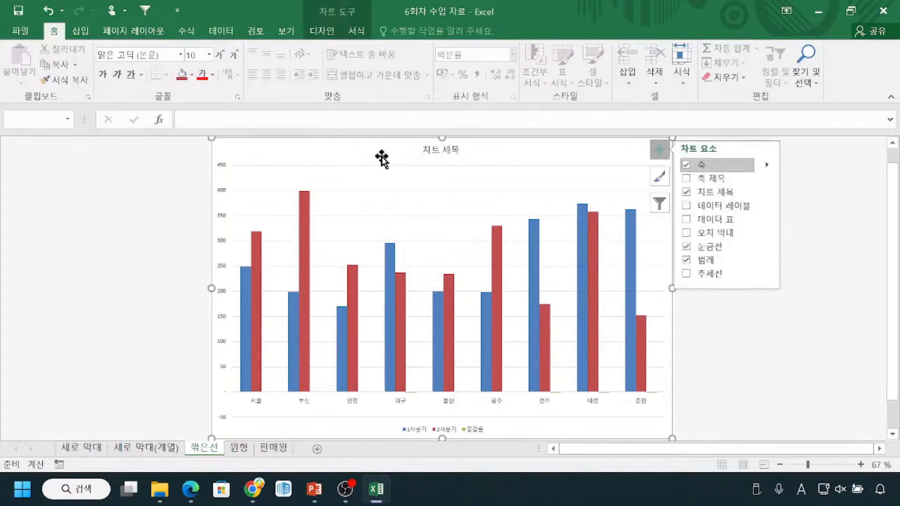
{"action": "key", "text": "ctrl"}
{"action": "key", "text": "ctrl"}
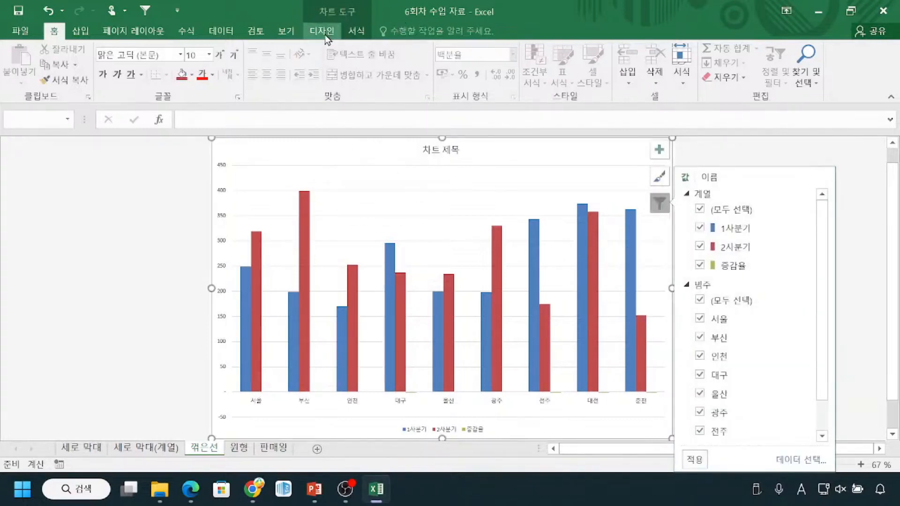
{"action": "left_click", "coordinate": [325, 35]}
{"action": "key", "text": "ctrl"}
{"action": "key", "text": "ctrl"}
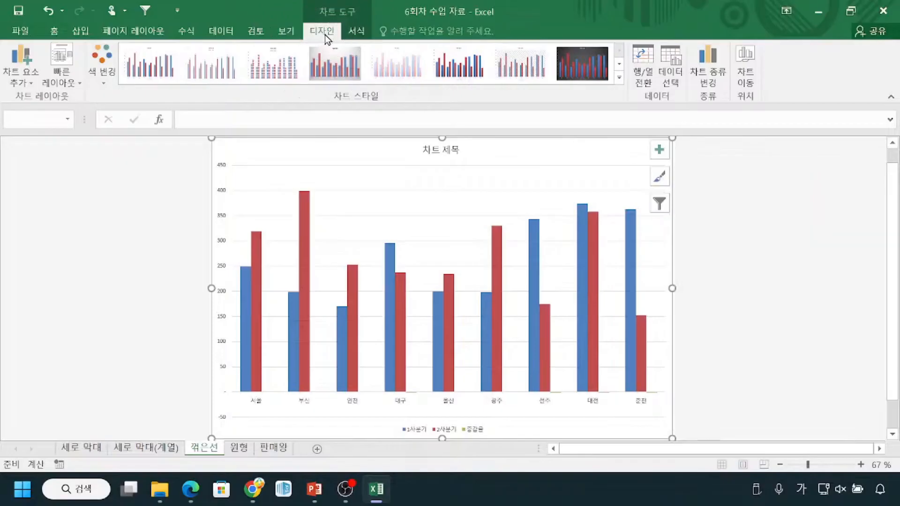
{"action": "key", "text": "ctrl"}
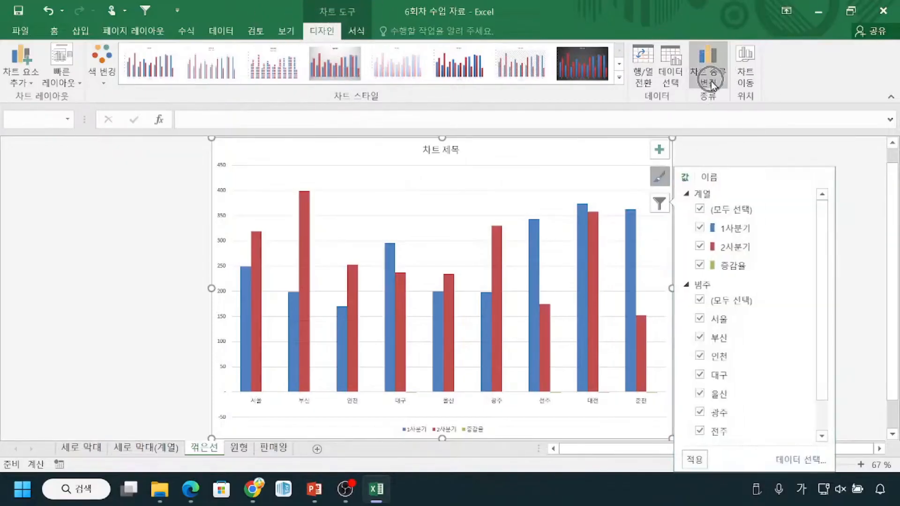
{"action": "key", "text": "ctrl"}
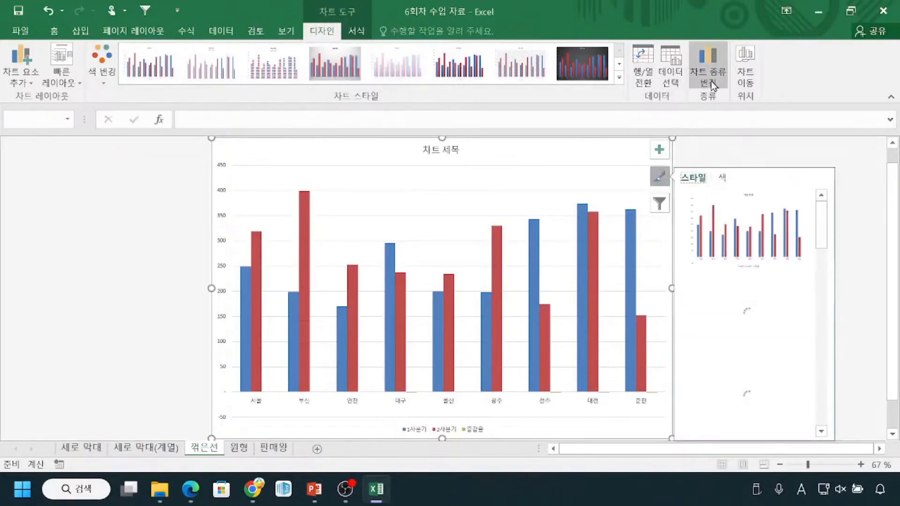
{"action": "key", "text": "ctrl"}
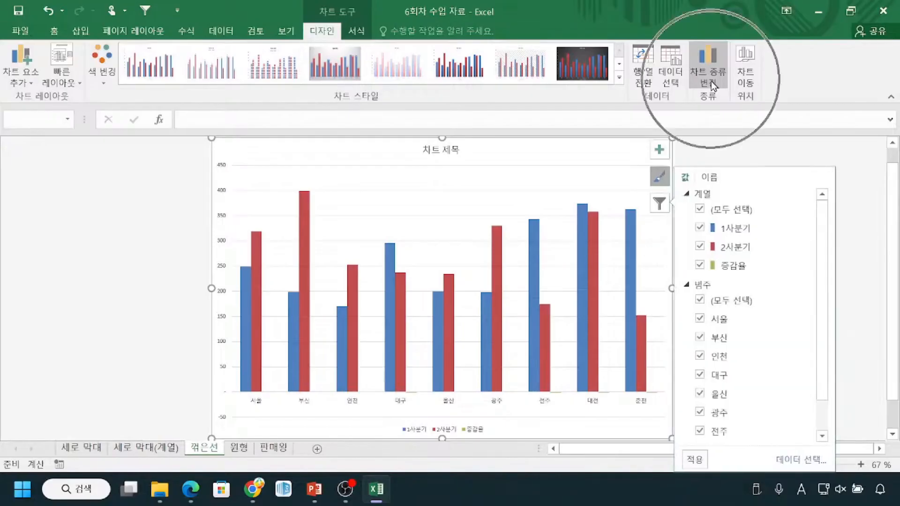
{"action": "left_click", "coordinate": [710, 80]}
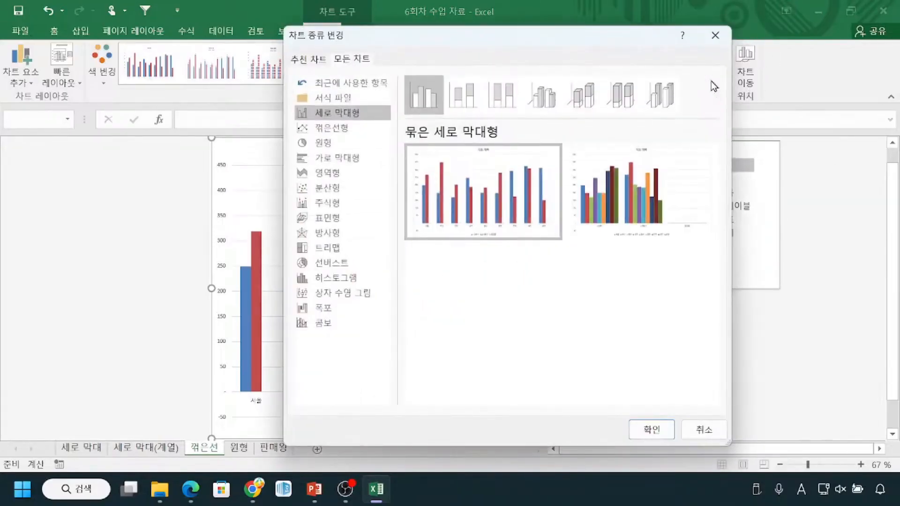
{"action": "left_click", "coordinate": [716, 35]}
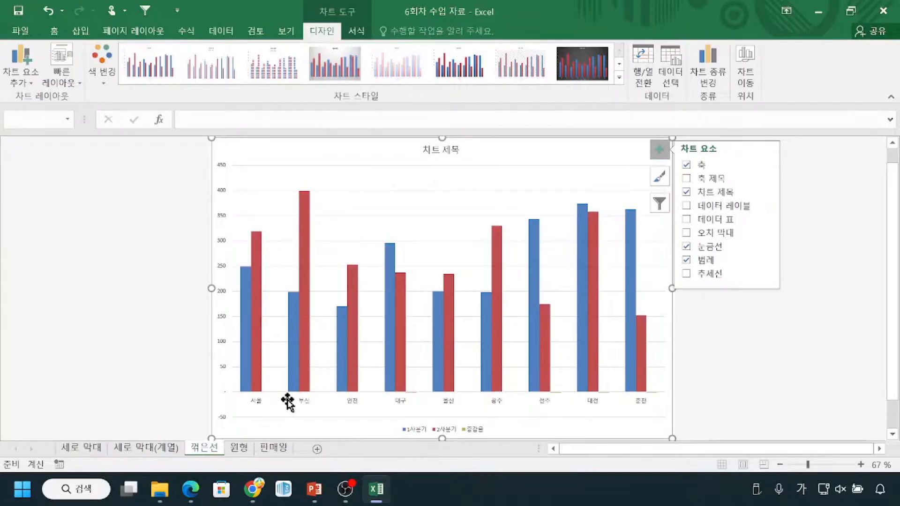
{"action": "right_click", "coordinate": [257, 352]}
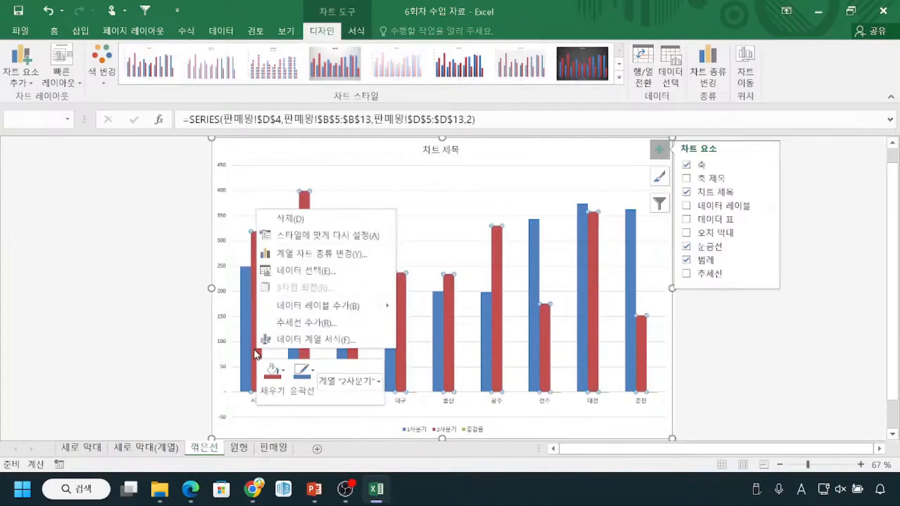
{"action": "key", "text": "Escape"}
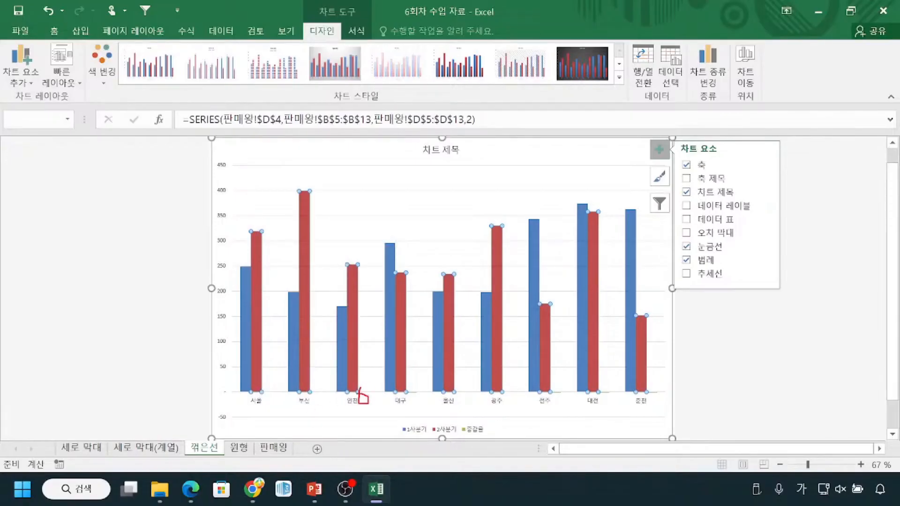
Try to select the tiny 증감율 bars beside the 울산 and 대구 columns along the chart's baseline.
{"action": "key", "text": "Escape"}
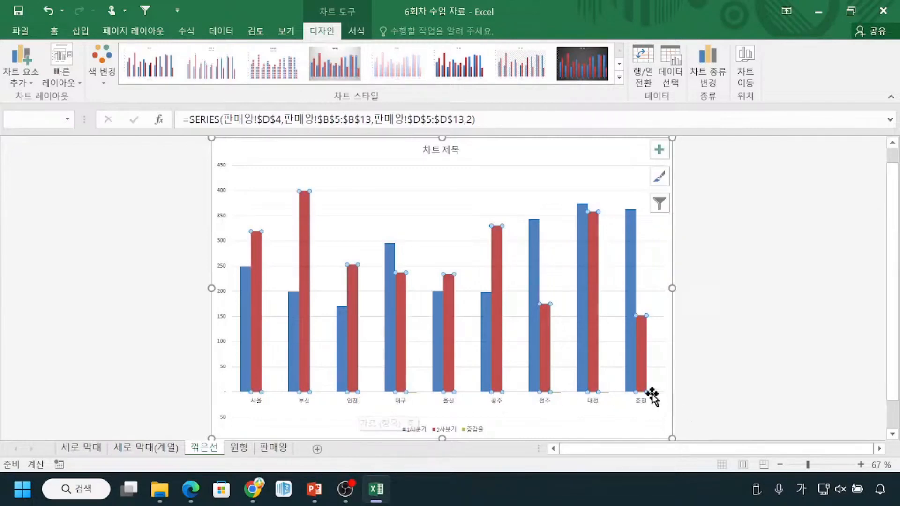
{"action": "left_click", "coordinate": [698, 401]}
{"action": "left_click", "coordinate": [861, 465]}
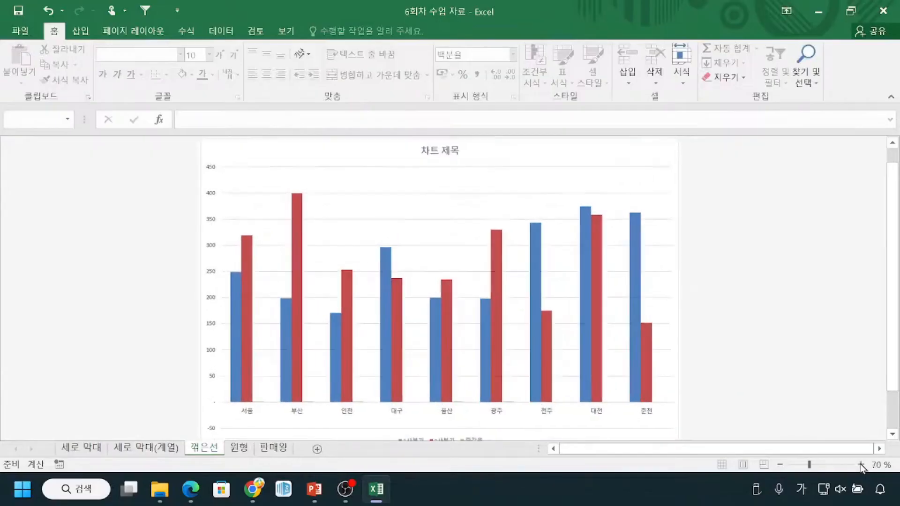
{"action": "left_click", "coordinate": [861, 464]}
{"action": "left_click", "coordinate": [861, 465]}
{"action": "scroll", "coordinate": [370, 294], "scroll_direction": "down", "scroll_amount": 2}
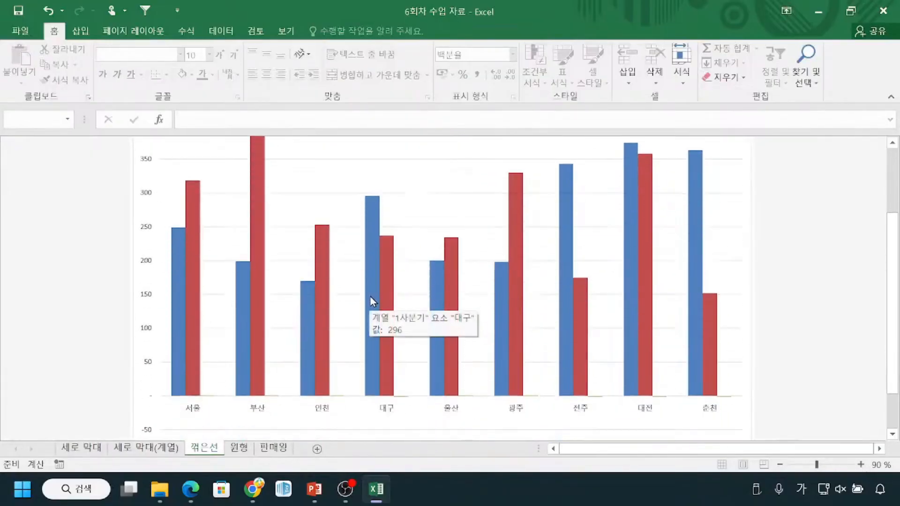
{"action": "left_click", "coordinate": [463, 387]}
{"action": "left_click", "coordinate": [804, 366]}
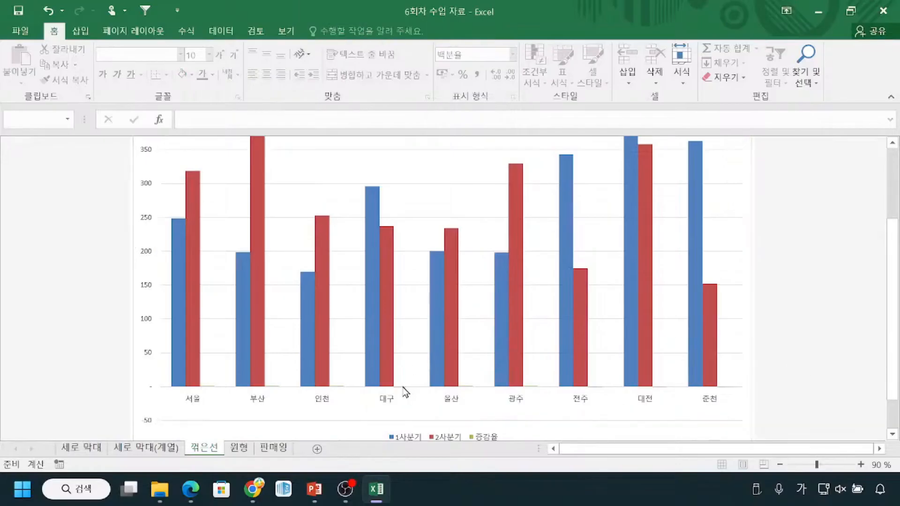
{"action": "left_click", "coordinate": [403, 395]}
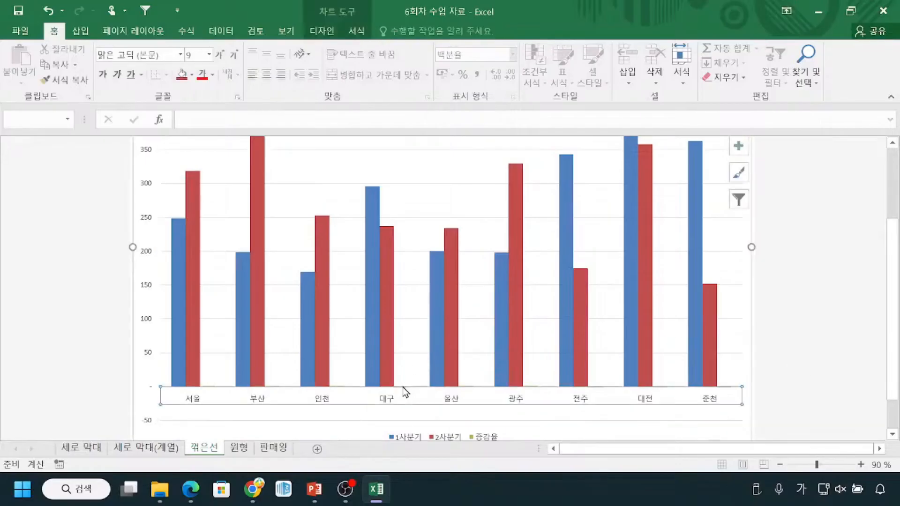
{"action": "left_click", "coordinate": [832, 273]}
Check the chart design commands, select the 2사분기 and 1사분기 column series in turn, and clear the selection.
{"action": "left_click", "coordinate": [319, 149]}
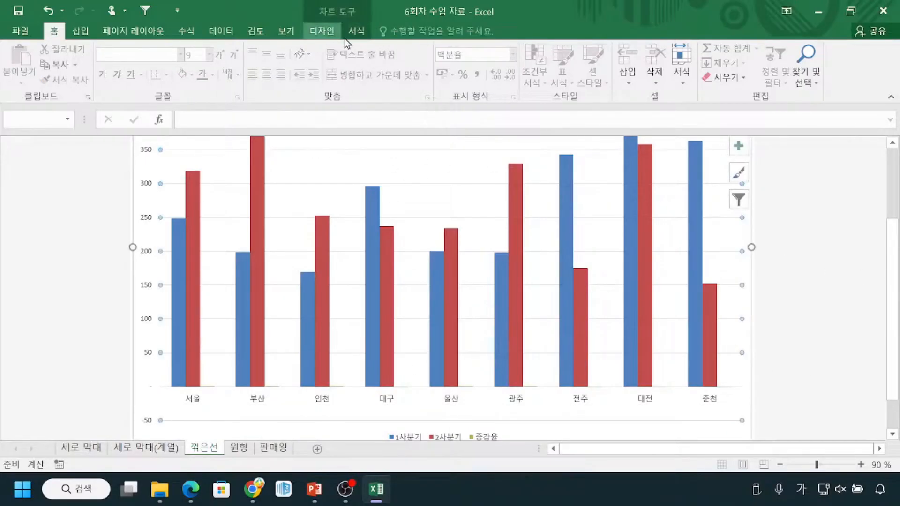
{"action": "left_click", "coordinate": [314, 34]}
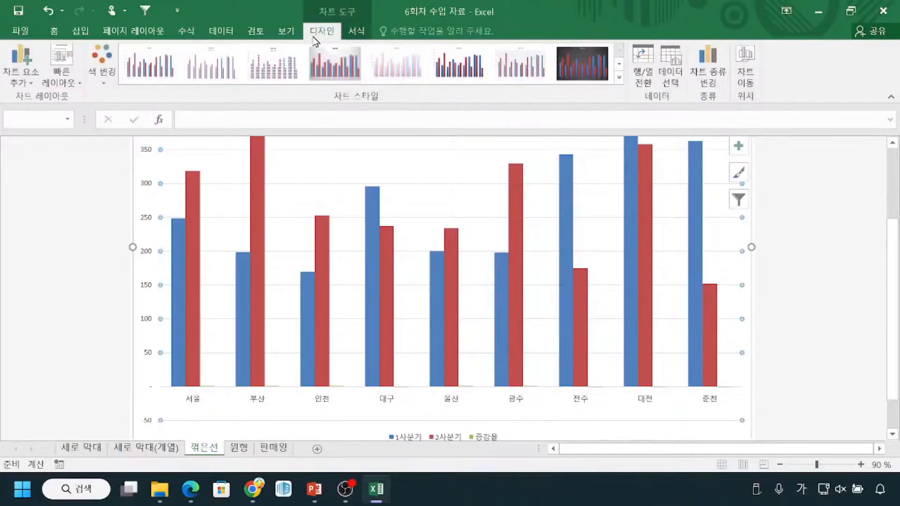
{"action": "left_click", "coordinate": [357, 31]}
{"action": "left_click", "coordinate": [287, 31]}
{"action": "left_click", "coordinate": [328, 33]}
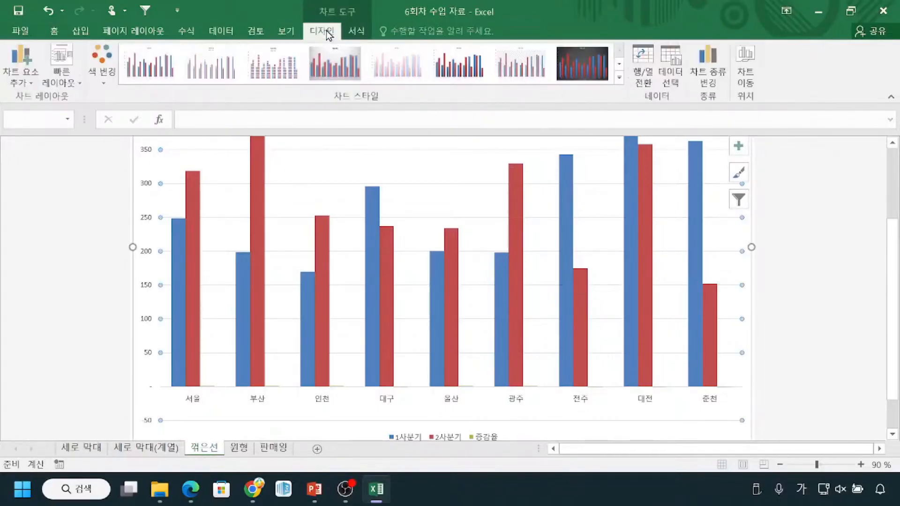
{"action": "left_click", "coordinate": [324, 232]}
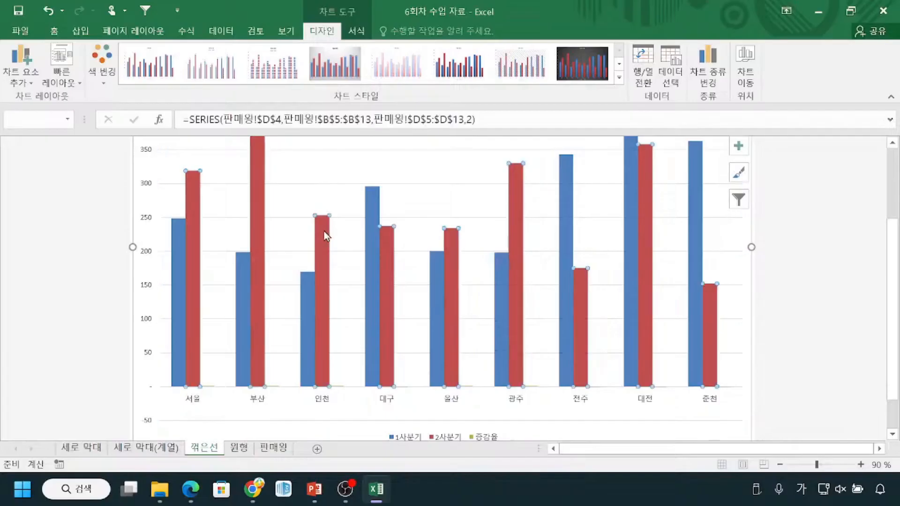
{"action": "left_click", "coordinate": [343, 282]}
{"action": "left_click", "coordinate": [304, 287]}
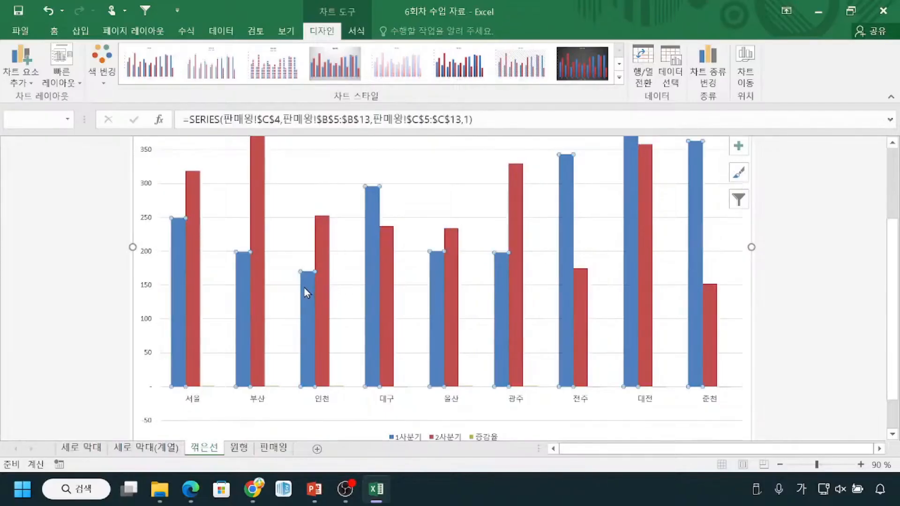
{"action": "left_click", "coordinate": [77, 290]}
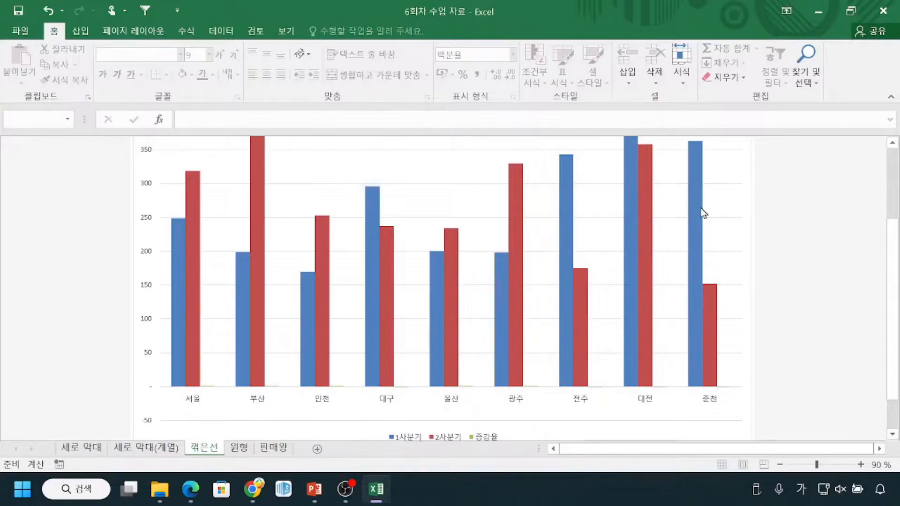
Look at the commands available for the plot area and examine the tiny 증감율 bars beside the 서울, 부산 and 인천 columns.
{"action": "right_click", "coordinate": [727, 202]}
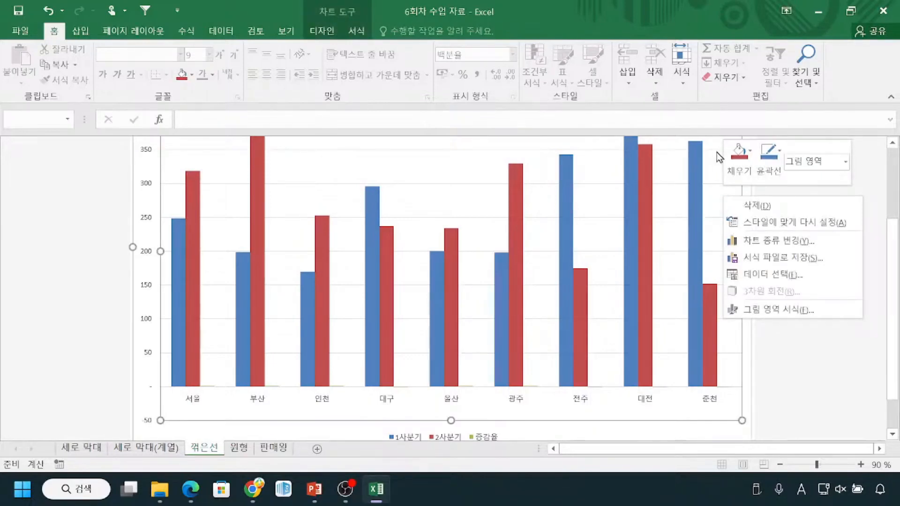
{"action": "key", "text": "Escape"}
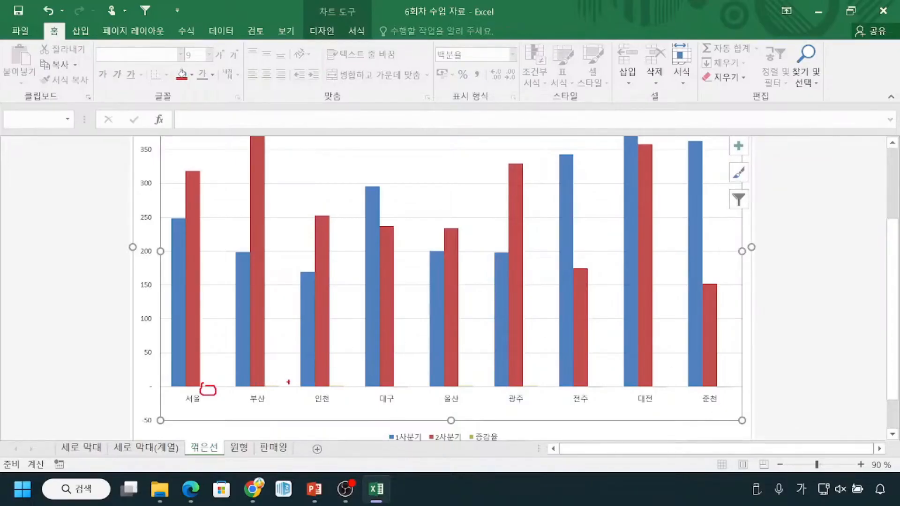
{"action": "left_click_drag", "start_coordinate": [337, 383], "coordinate": [341, 390]}
{"action": "key", "text": "Escape"}
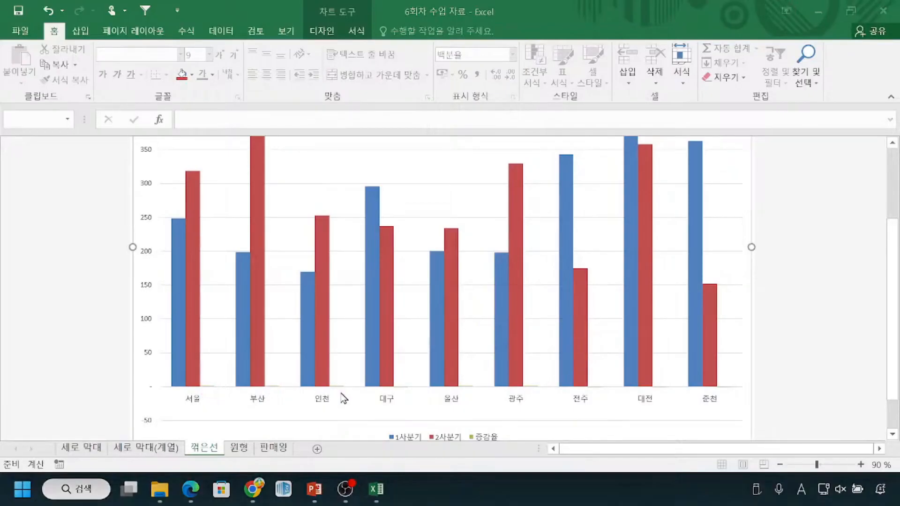
{"action": "left_click", "coordinate": [781, 464]}
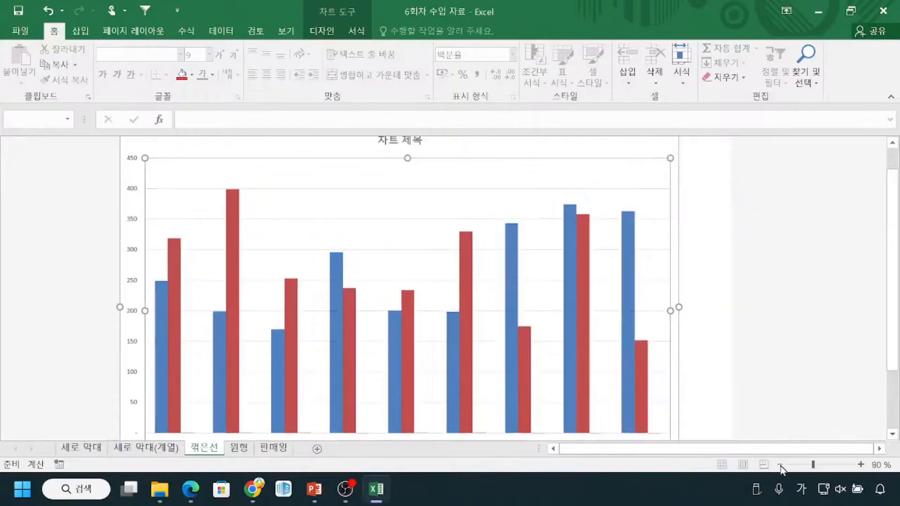
{"action": "left_click", "coordinate": [780, 465]}
{"action": "left_click", "coordinate": [781, 465]}
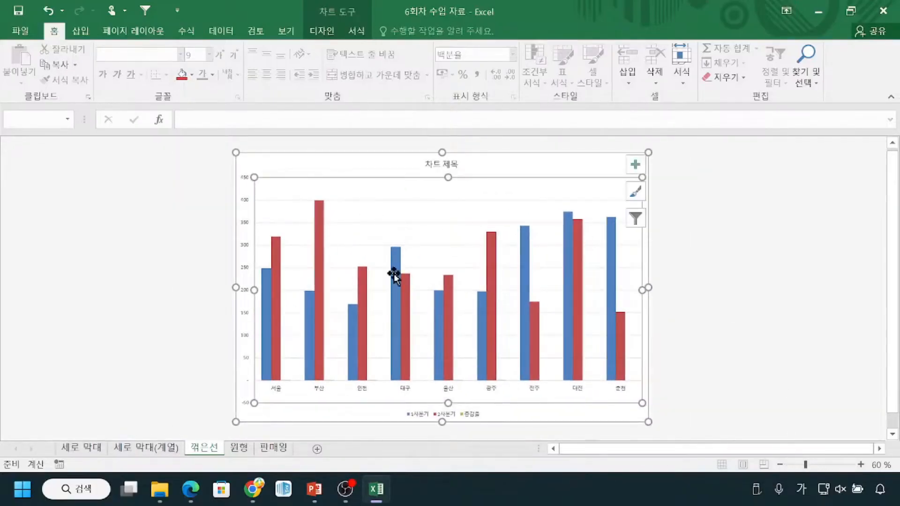
{"action": "mouse_move", "coordinate": [371, 276]}
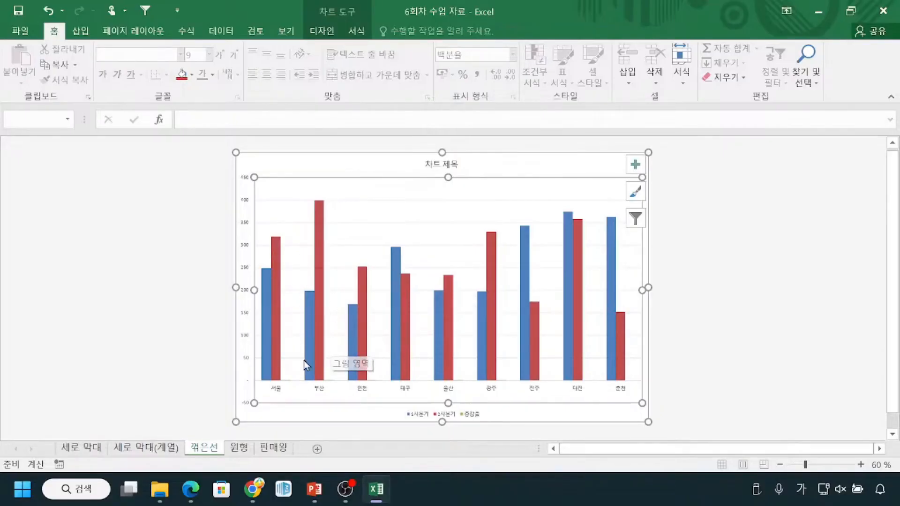
{"action": "left_click", "coordinate": [746, 346]}
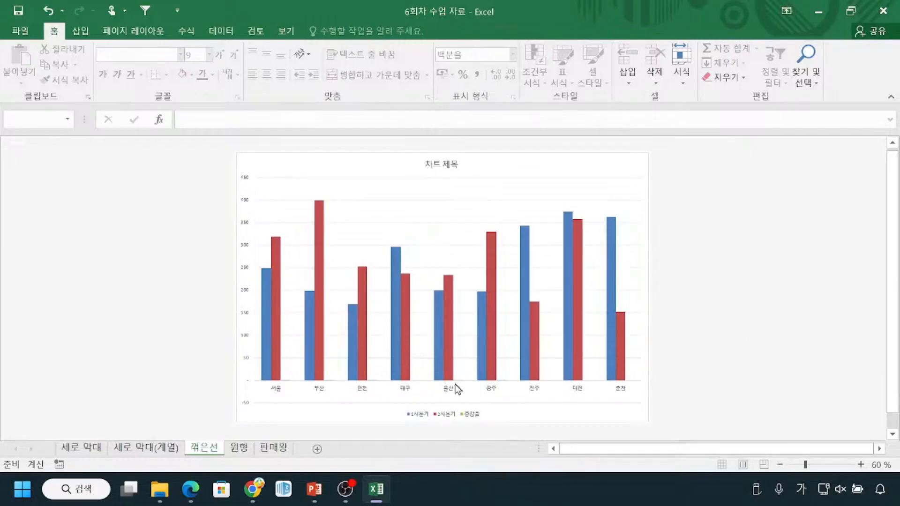
Look at the axis options among the chart elements that can be added to the 꺾은선 chart.
{"action": "left_click", "coordinate": [257, 164]}
{"action": "left_click", "coordinate": [331, 33]}
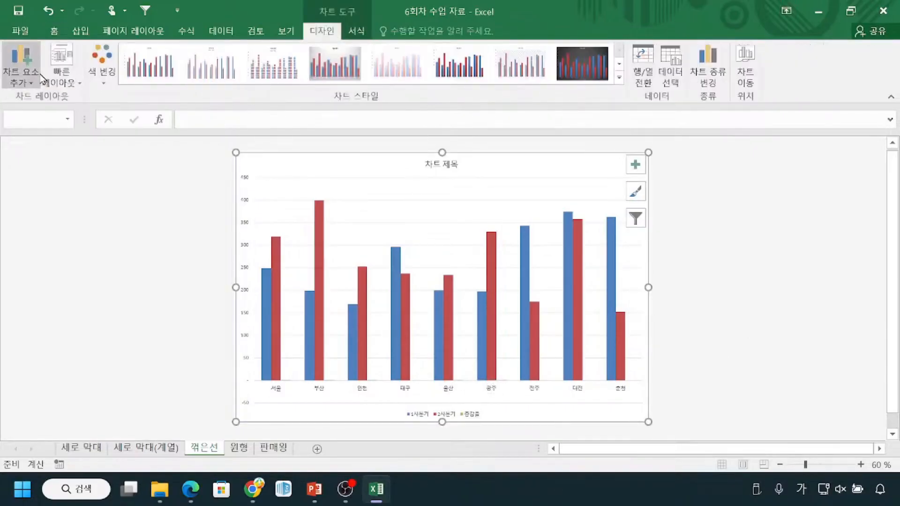
{"action": "left_click", "coordinate": [19, 81]}
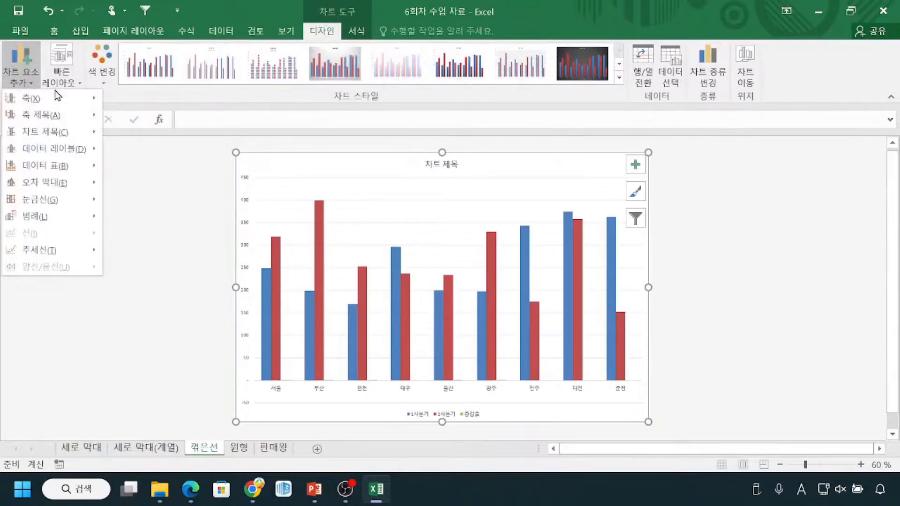
{"action": "mouse_move", "coordinate": [55, 99]}
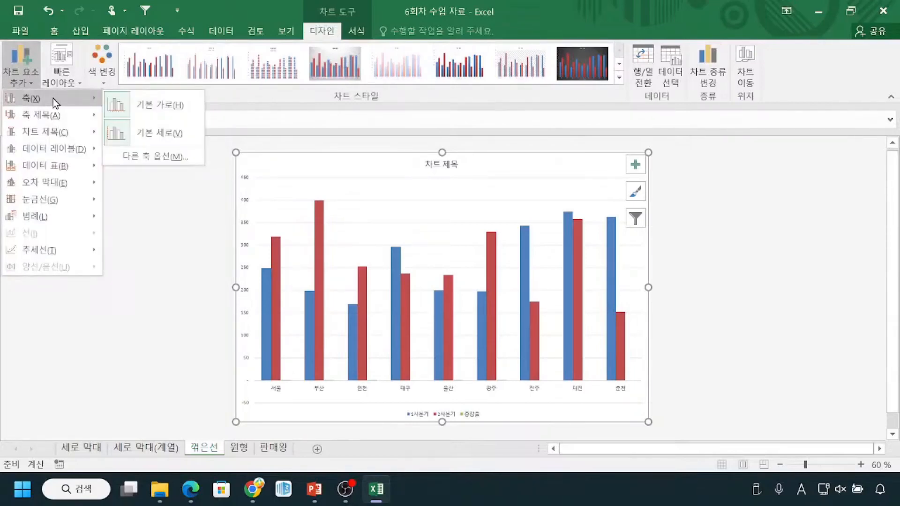
{"action": "left_click", "coordinate": [464, 161]}
View the formatting options of the chart area, major gridlines and vertical axis, and close the formatting pane.
{"action": "right_click", "coordinate": [468, 164]}
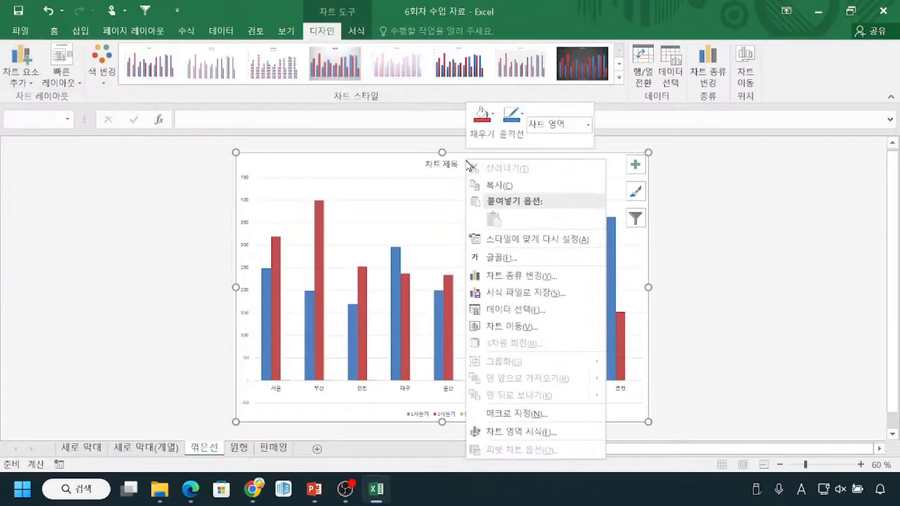
{"action": "left_click", "coordinate": [489, 428]}
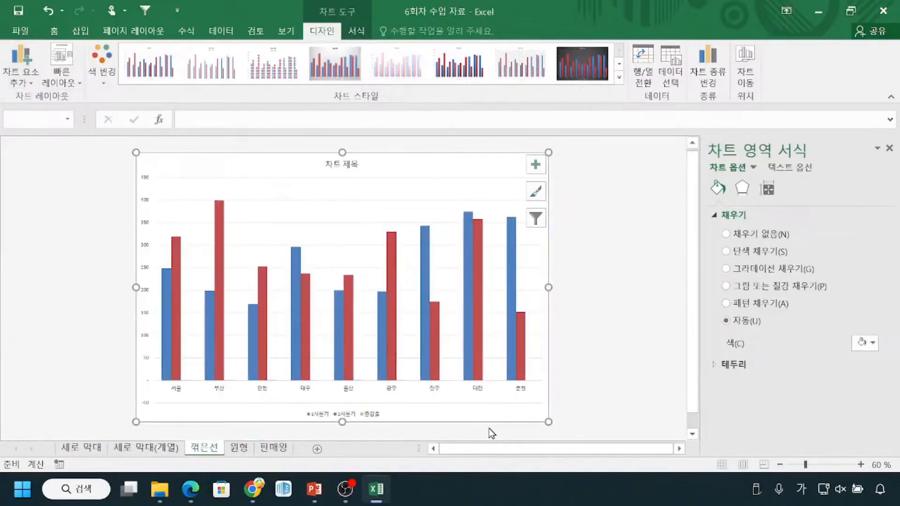
{"action": "left_click", "coordinate": [608, 233]}
{"action": "left_click", "coordinate": [542, 271]}
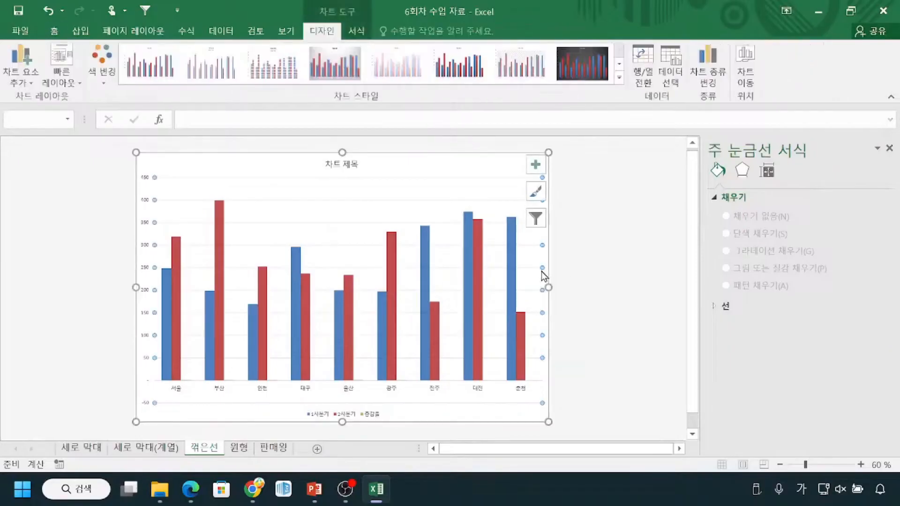
{"action": "right_click", "coordinate": [542, 271]}
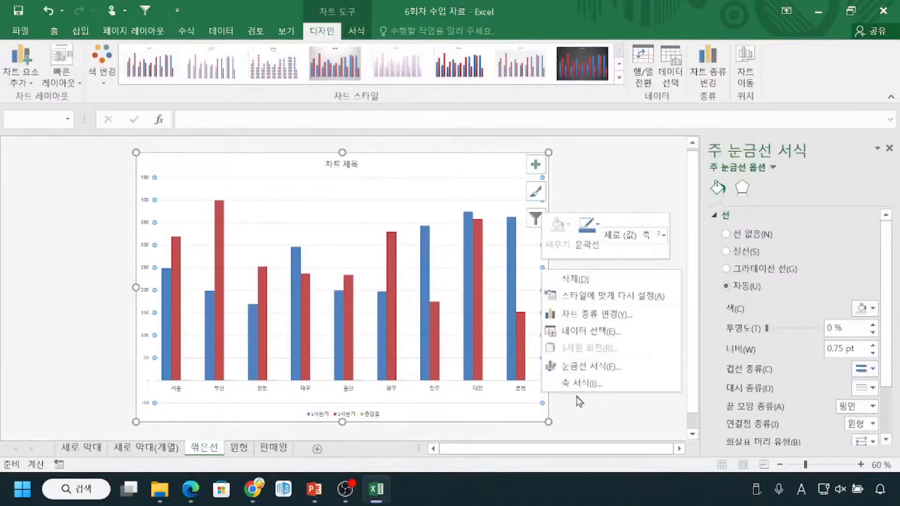
{"action": "left_click", "coordinate": [580, 383]}
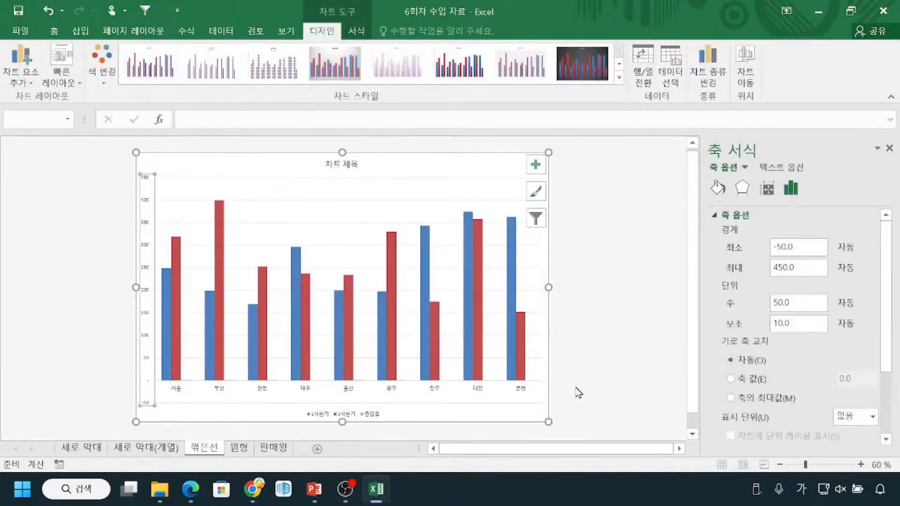
{"action": "left_click", "coordinate": [619, 368]}
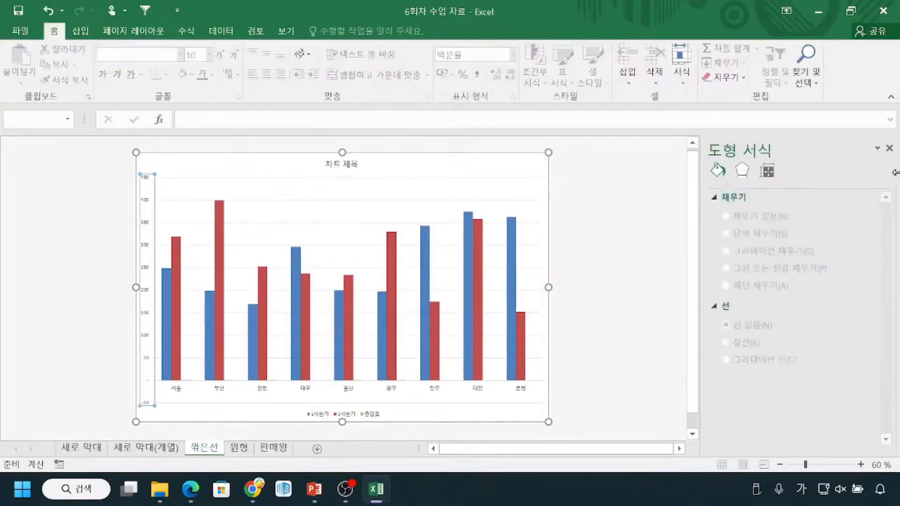
{"action": "left_click", "coordinate": [890, 149]}
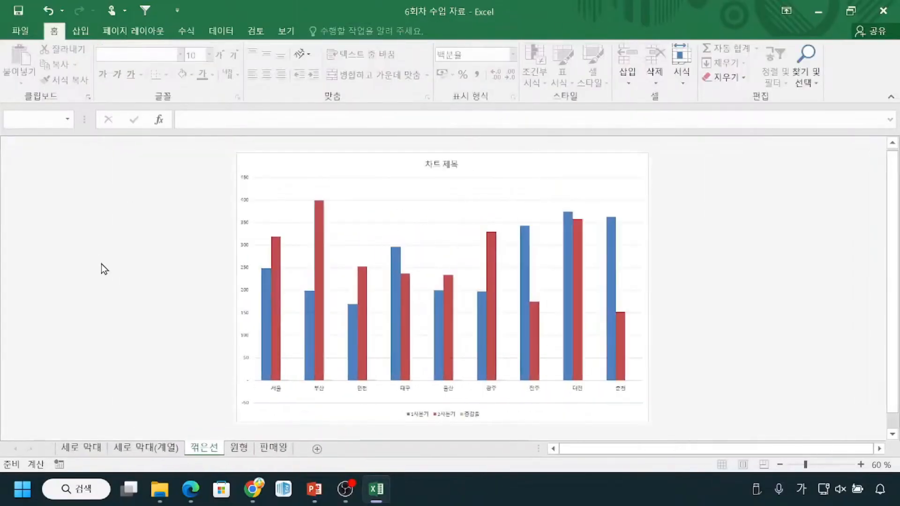
Move the chart's plot area slightly upward toward the chart title.
{"action": "left_click", "coordinate": [286, 384]}
{"action": "left_click", "coordinate": [611, 404]}
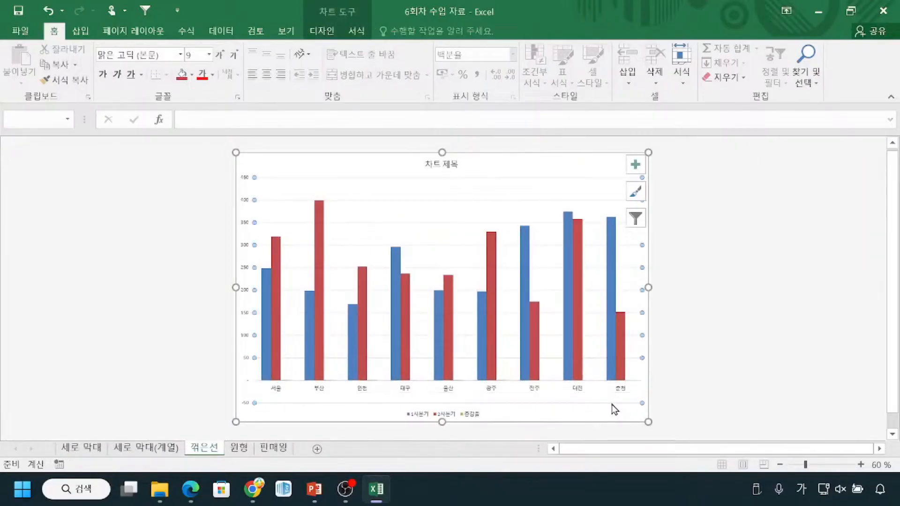
{"action": "left_click", "coordinate": [705, 382]}
{"action": "left_click_drag", "start_coordinate": [293, 404], "coordinate": [293, 400]}
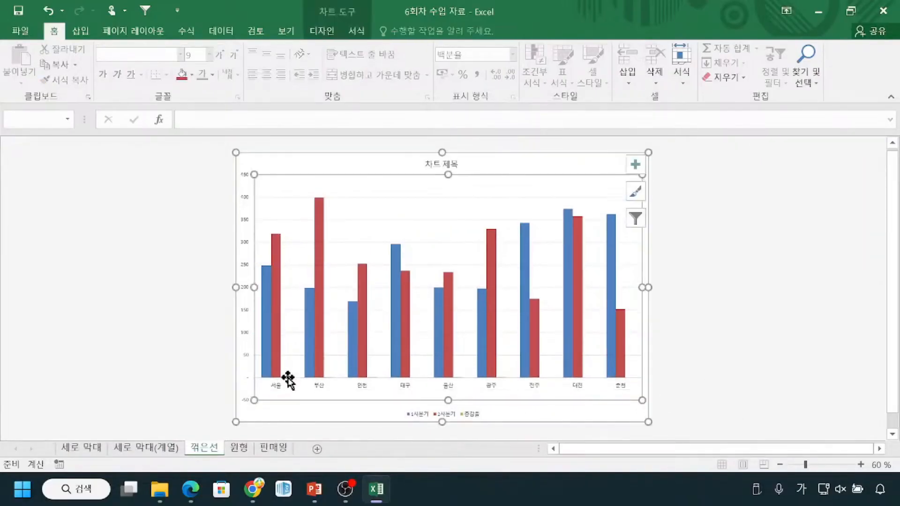
Try to select the tiny 증감율 bars beside the 서울 and 춘천 columns, and clear the selection.
{"action": "left_click", "coordinate": [195, 383]}
{"action": "left_click", "coordinate": [288, 375]}
{"action": "left_click", "coordinate": [732, 380]}
{"action": "left_click", "coordinate": [631, 376]}
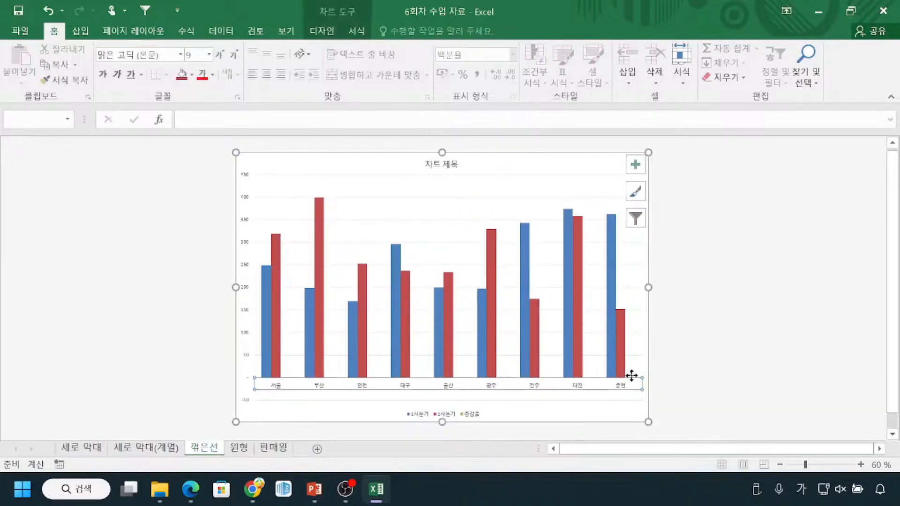
{"action": "left_click", "coordinate": [731, 361]}
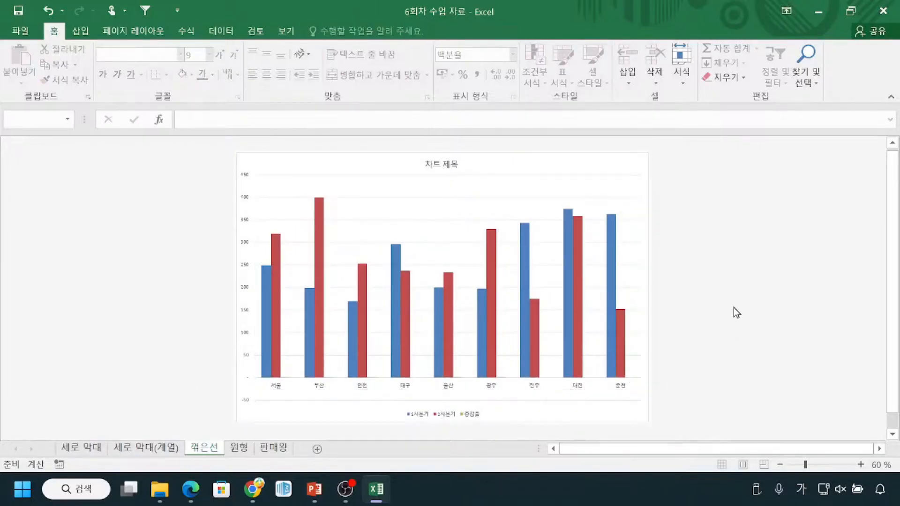
Select the chart area and look at the commands available for the whole chart.
{"action": "left_click", "coordinate": [373, 209]}
{"action": "left_click", "coordinate": [747, 224]}
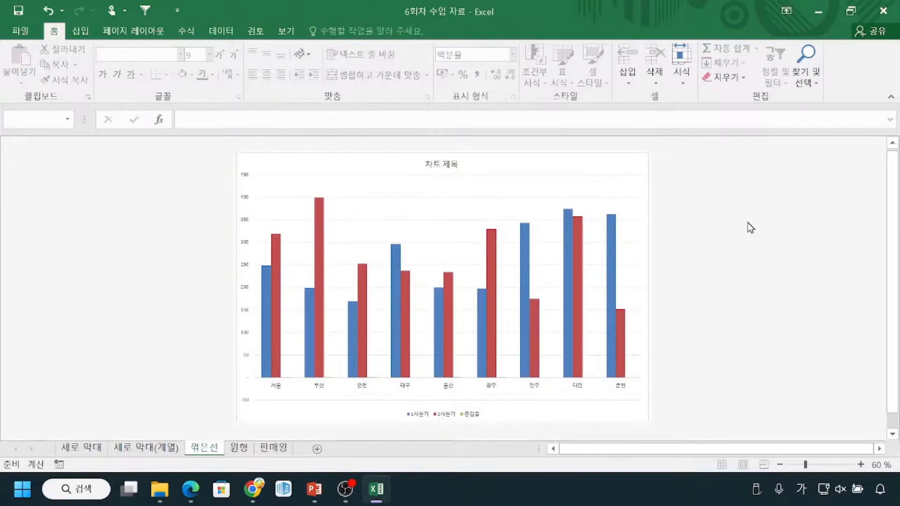
{"action": "left_click", "coordinate": [629, 167]}
{"action": "right_click", "coordinate": [572, 177]}
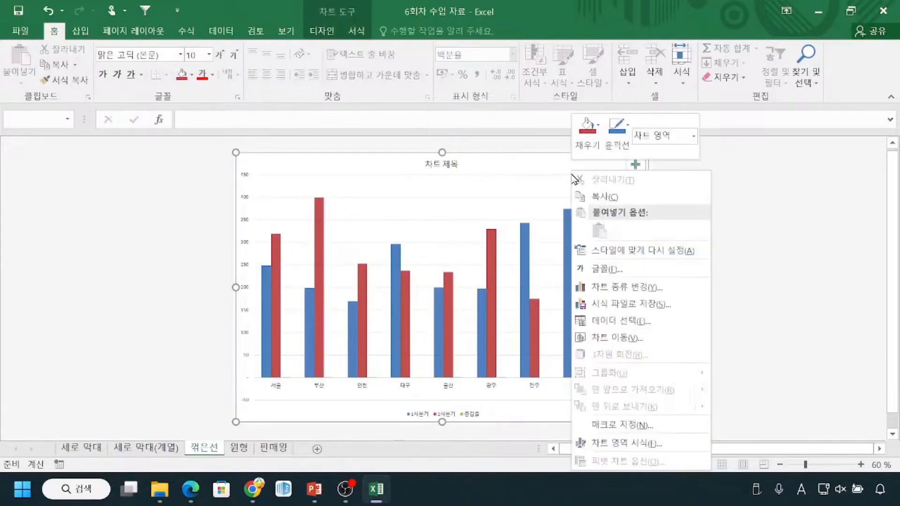
{"action": "key", "text": "Escape"}
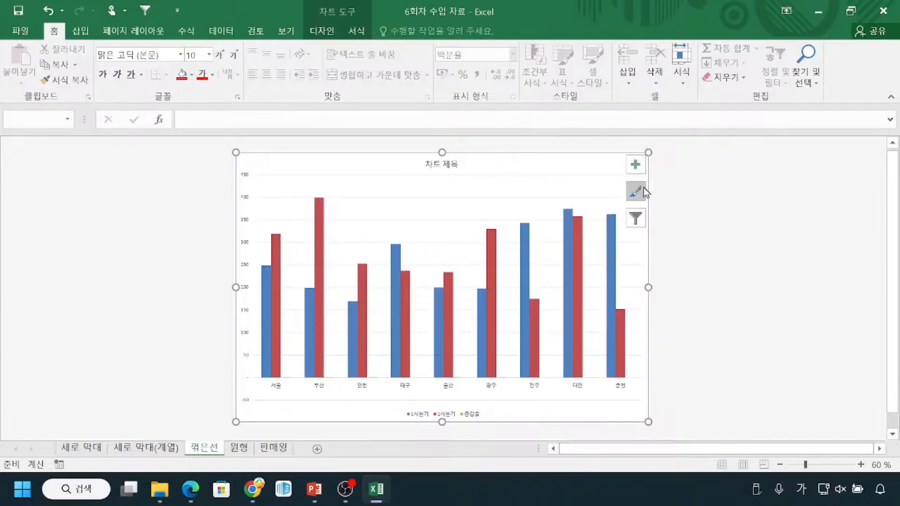
View the available chart elements, and try to select the tiny 증감율 bars beside the 광주 and 춘천 columns.
{"action": "left_click", "coordinate": [635, 164]}
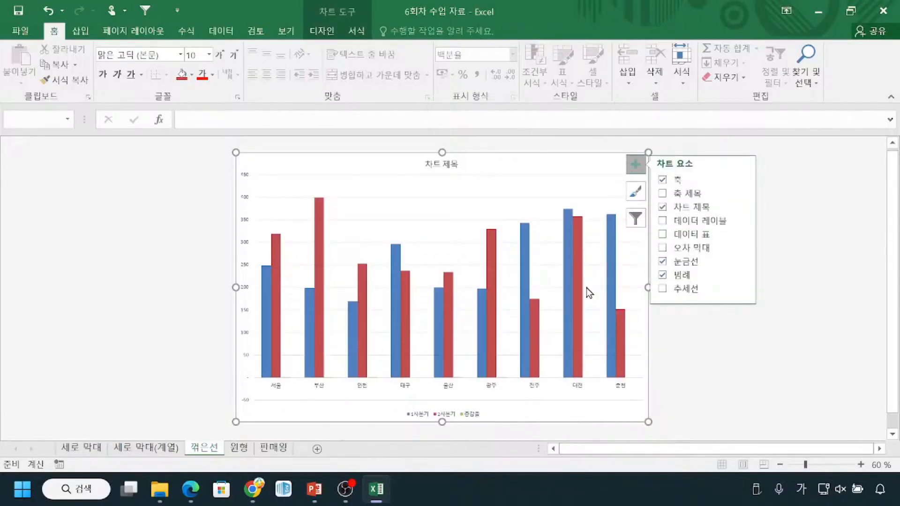
{"action": "left_click", "coordinate": [836, 390]}
{"action": "left_click", "coordinate": [861, 465]}
{"action": "left_click", "coordinate": [861, 465]}
{"action": "left_click", "coordinate": [861, 465]}
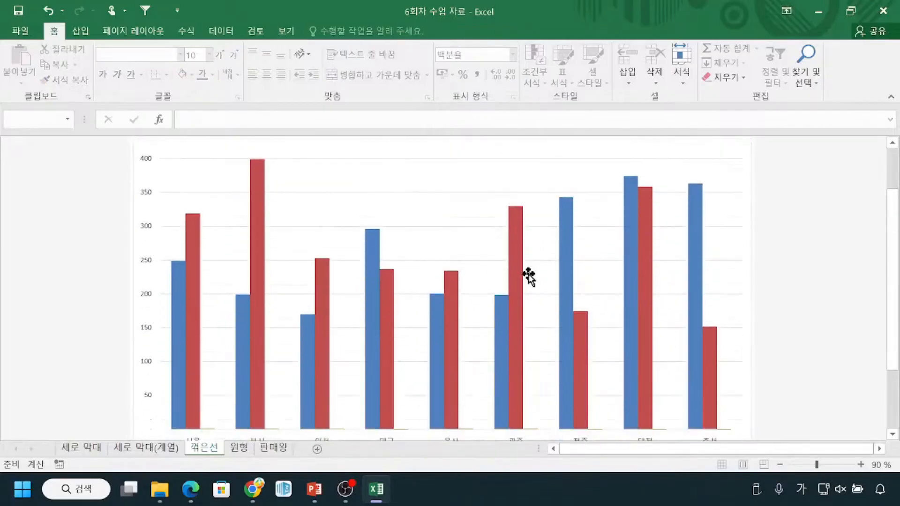
{"action": "scroll", "coordinate": [526, 275], "scroll_direction": "down", "scroll_amount": 3}
{"action": "left_click", "coordinate": [534, 393]}
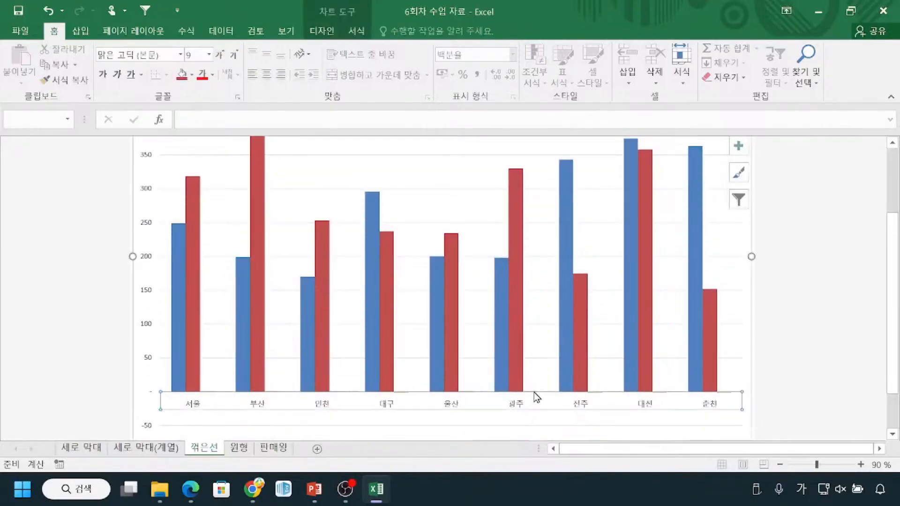
{"action": "left_click", "coordinate": [533, 389]}
{"action": "left_click", "coordinate": [757, 390]}
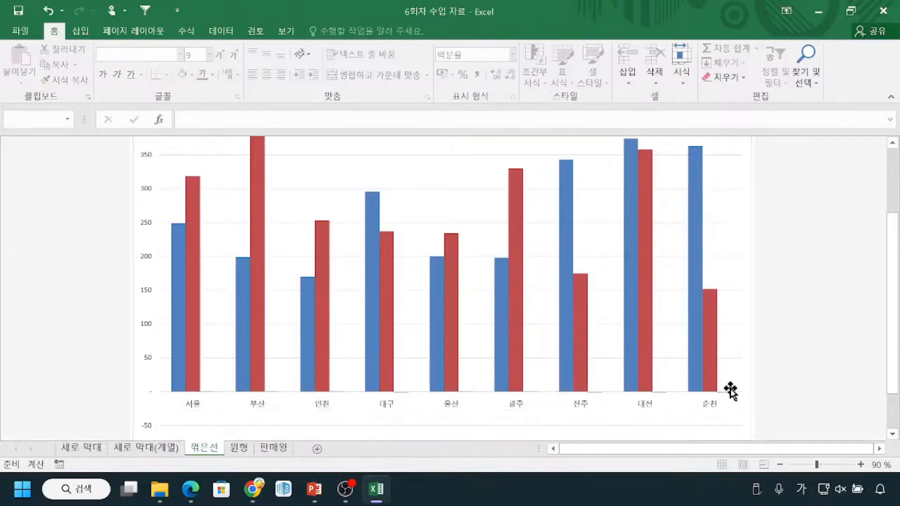
{"action": "left_click", "coordinate": [729, 393]}
{"action": "left_click", "coordinate": [807, 376]}
Try a maximum of 100 on the vertical axis to select the 증감율 bars, and undo the axis change.
{"action": "mouse_move", "coordinate": [324, 379]}
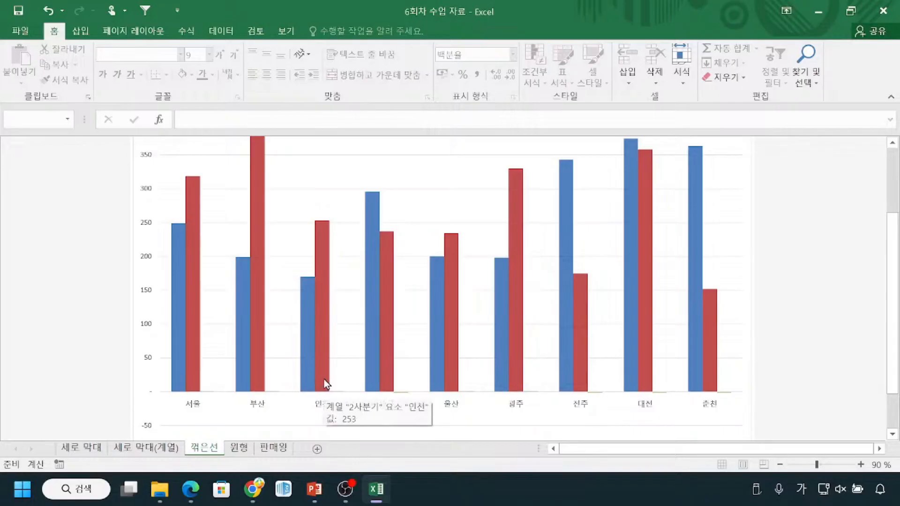
{"action": "left_click", "coordinate": [142, 231]}
{"action": "right_click", "coordinate": [143, 226]}
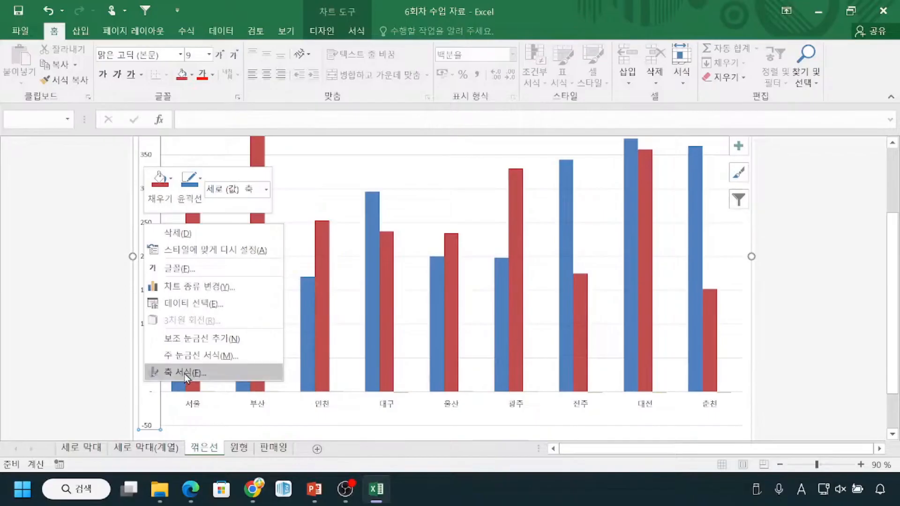
{"action": "left_click", "coordinate": [185, 373]}
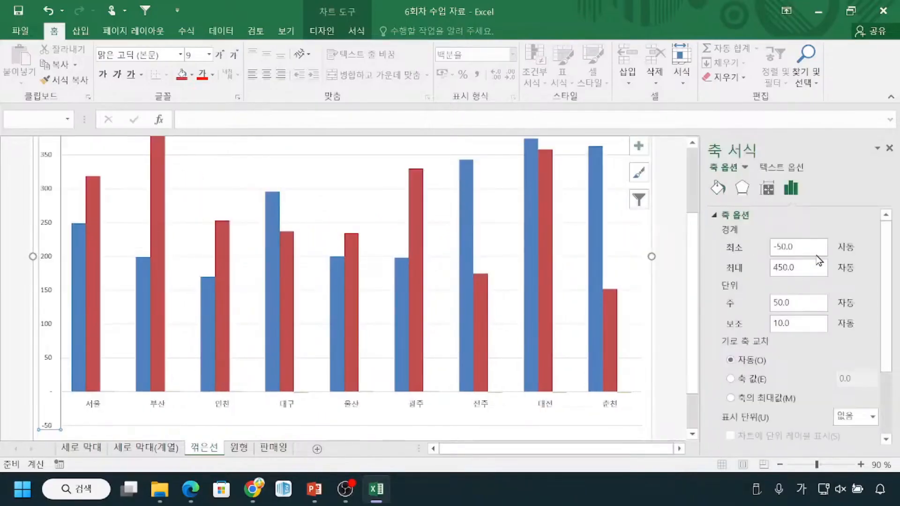
{"action": "left_click_drag", "start_coordinate": [813, 268], "coordinate": [741, 274]}
{"action": "type", "text": "100"}
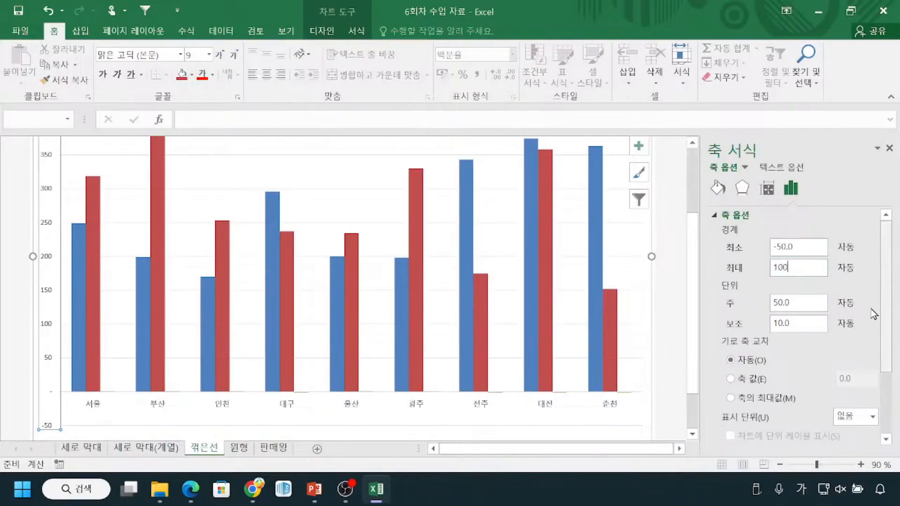
{"action": "key", "text": "Return"}
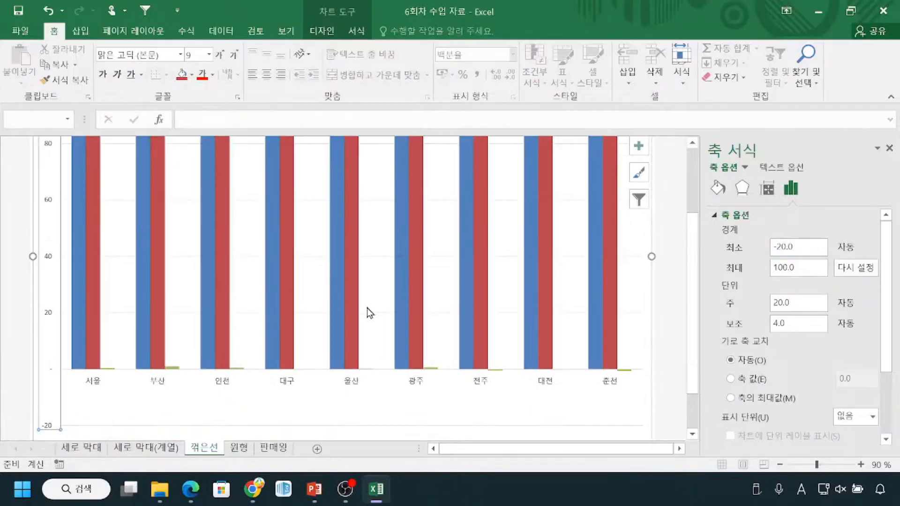
{"action": "left_click", "coordinate": [432, 369]}
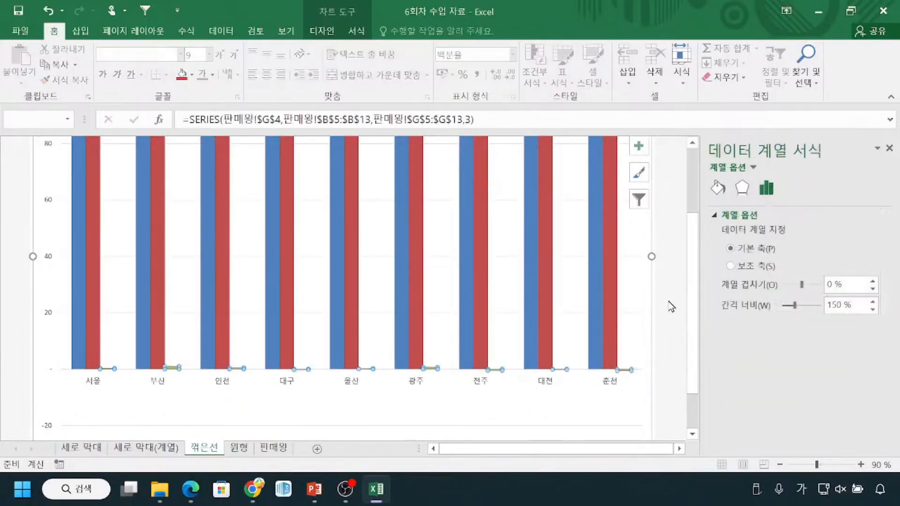
{"action": "key", "text": "ctrl+z"}
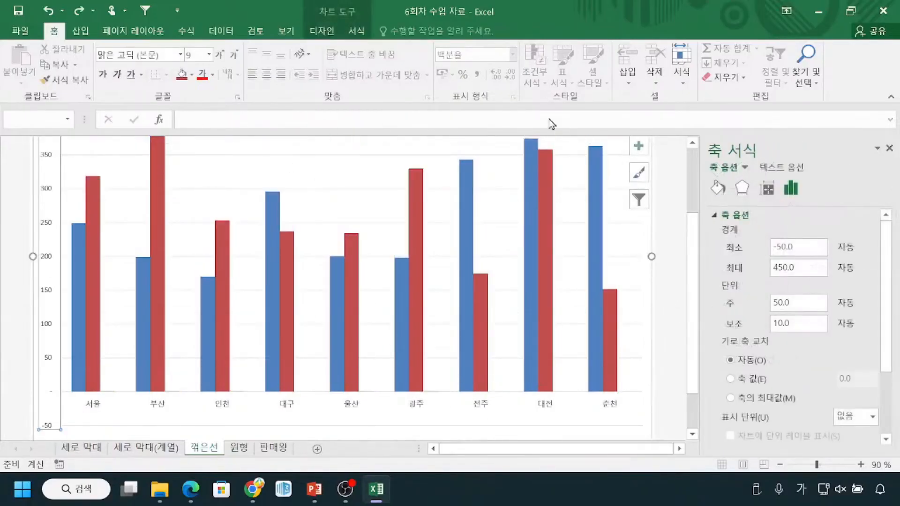
{"action": "left_click", "coordinate": [890, 148]}
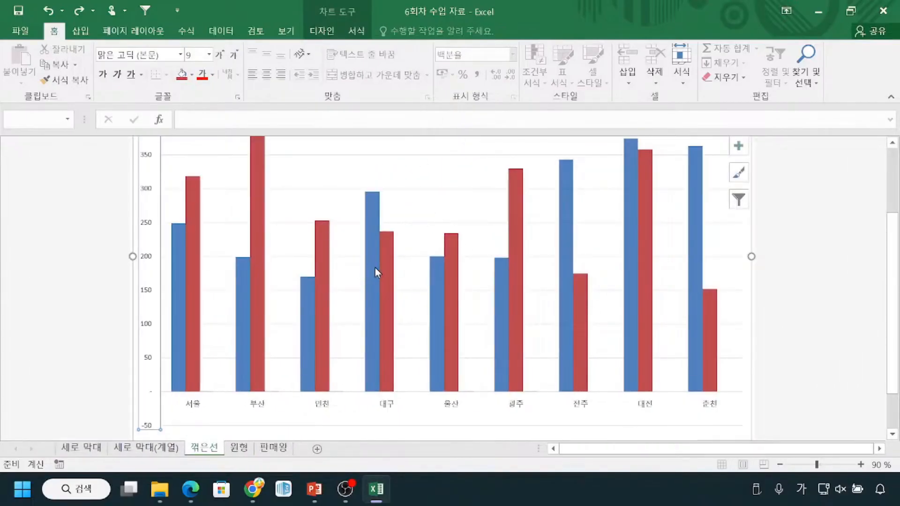
{"action": "mouse_move", "coordinate": [204, 386]}
{"action": "left_mouse_down"}
{"action": "mouse_move", "coordinate": [202, 402]}
{"action": "mouse_move", "coordinate": [212, 391]}
{"action": "left_mouse_up"}
{"action": "mouse_move", "coordinate": [280, 388]}
{"action": "left_mouse_down"}
{"action": "mouse_move", "coordinate": [262, 403]}
{"action": "mouse_move", "coordinate": [282, 395]}
{"action": "left_mouse_up"}
{"action": "key", "text": "Escape"}
Select the 1사분기 series and the 2사분기 series in turn, and clear the selection.
{"action": "left_click", "coordinate": [182, 249]}
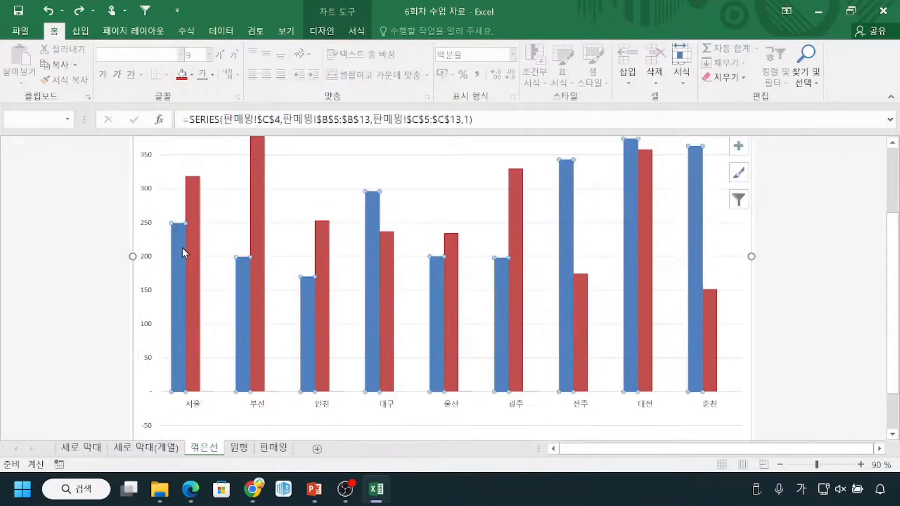
{"action": "left_click", "coordinate": [197, 202]}
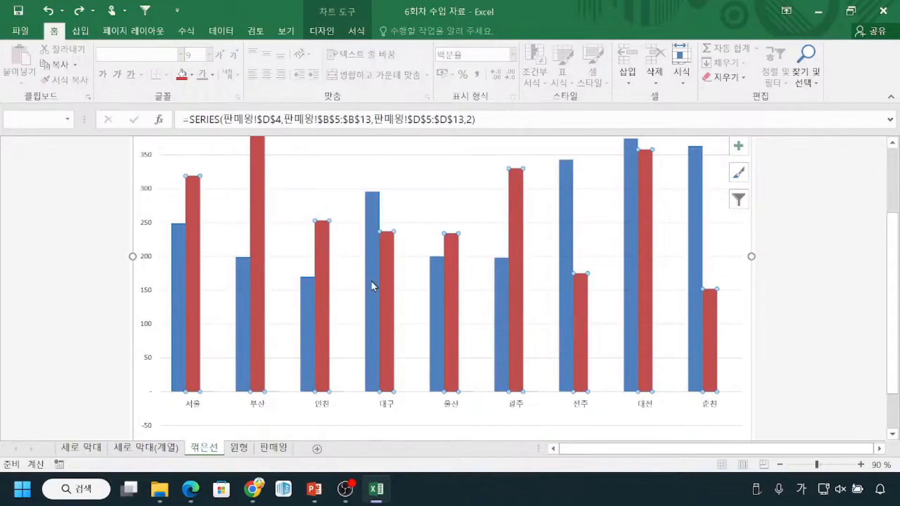
{"action": "left_click", "coordinate": [847, 396]}
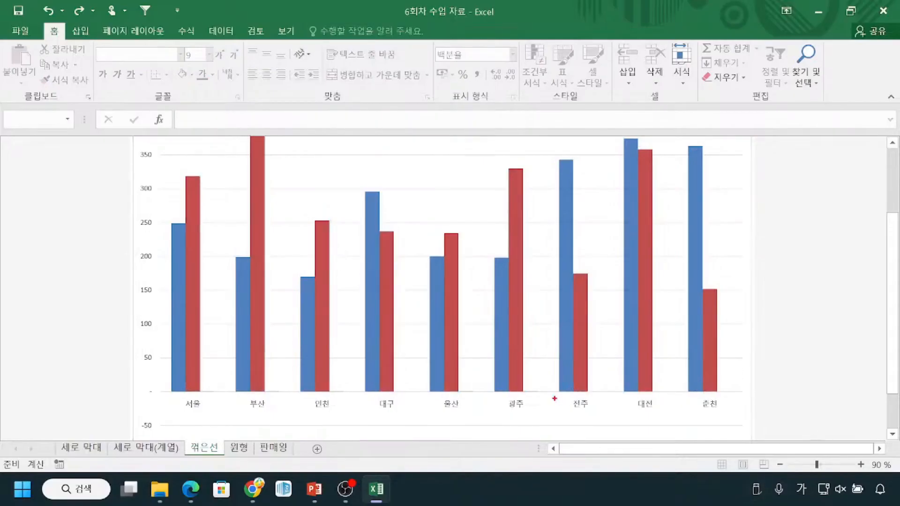
{"action": "left_click_drag", "start_coordinate": [530, 386], "coordinate": [542, 389]}
{"action": "left_click", "coordinate": [781, 465]}
{"action": "left_click", "coordinate": [780, 465]}
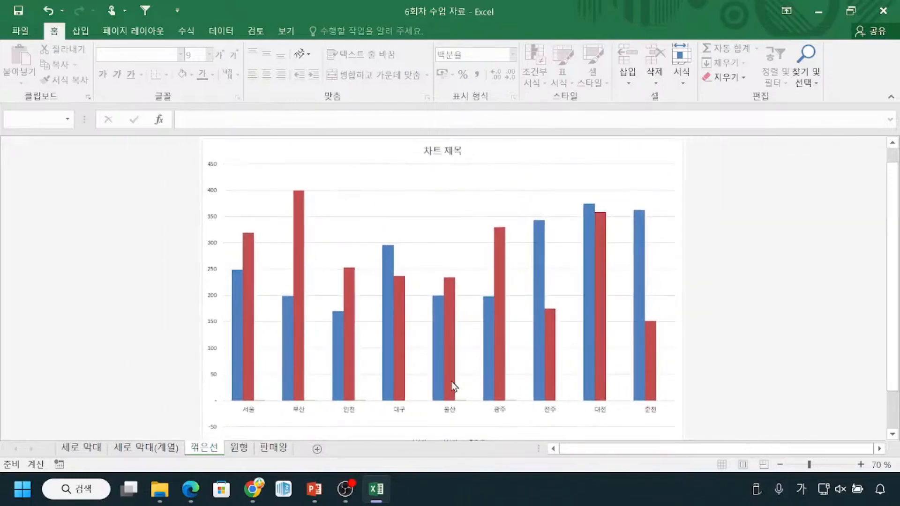
{"action": "mouse_move", "coordinate": [165, 403]}
{"action": "left_mouse_down"}
{"action": "mouse_move", "coordinate": [189, 410]}
{"action": "mouse_move", "coordinate": [204, 393]}
{"action": "left_mouse_up"}
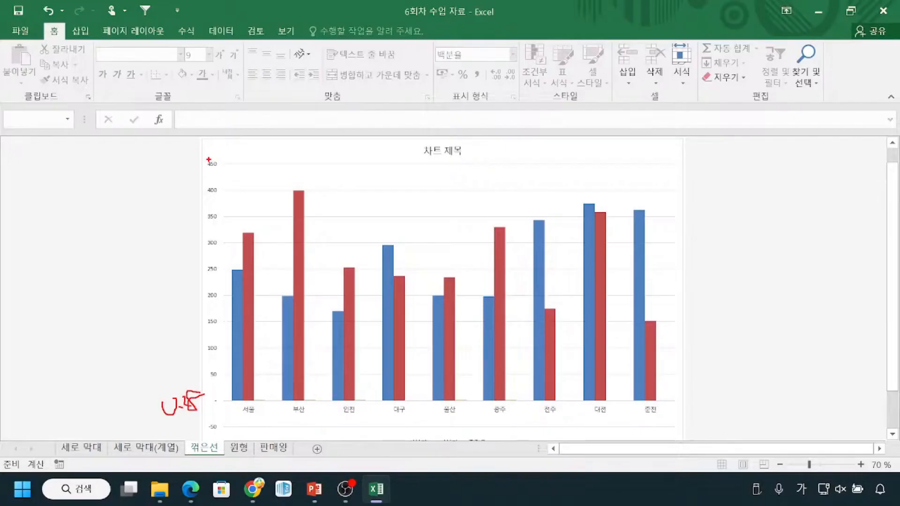
{"action": "mouse_move", "coordinate": [200, 159]}
{"action": "left_mouse_down"}
{"action": "mouse_move", "coordinate": [227, 161]}
{"action": "mouse_move", "coordinate": [189, 154]}
{"action": "left_mouse_up"}
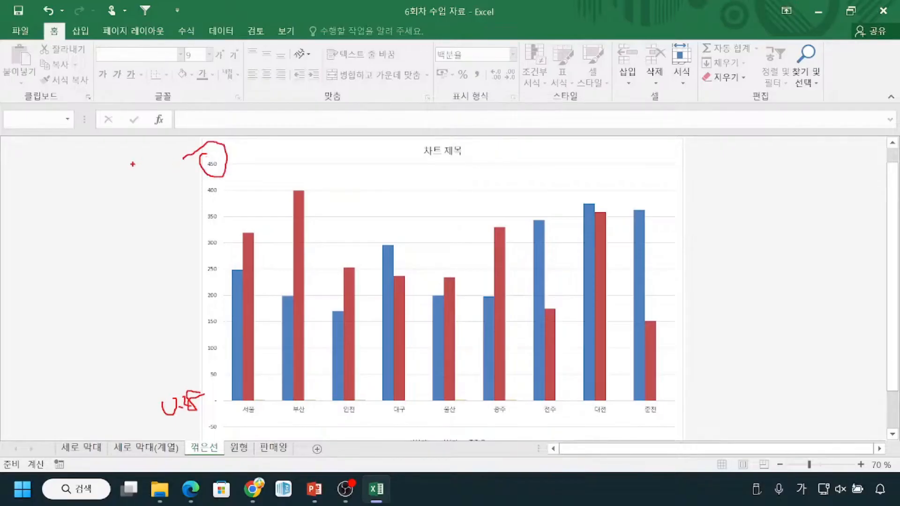
{"action": "mouse_move", "coordinate": [145, 165]}
{"action": "left_mouse_down"}
{"action": "mouse_move", "coordinate": [147, 182]}
{"action": "mouse_move", "coordinate": [175, 172]}
{"action": "mouse_move", "coordinate": [195, 234]}
{"action": "mouse_move", "coordinate": [208, 360]}
{"action": "left_mouse_up"}
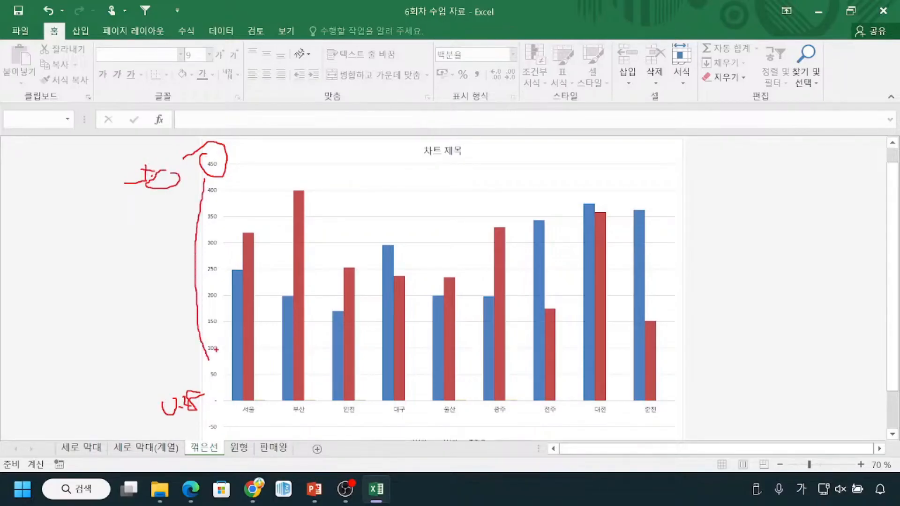
{"action": "left_click_drag", "start_coordinate": [456, 394], "coordinate": [467, 403]}
{"action": "mouse_move", "coordinate": [232, 153]}
{"action": "left_mouse_down"}
{"action": "mouse_move", "coordinate": [214, 149]}
{"action": "mouse_move", "coordinate": [220, 175]}
{"action": "mouse_move", "coordinate": [215, 147]}
{"action": "left_mouse_up"}
{"action": "mouse_move", "coordinate": [455, 387]}
{"action": "left_mouse_down"}
{"action": "mouse_move", "coordinate": [474, 415]}
{"action": "mouse_move", "coordinate": [453, 392]}
{"action": "left_mouse_up"}
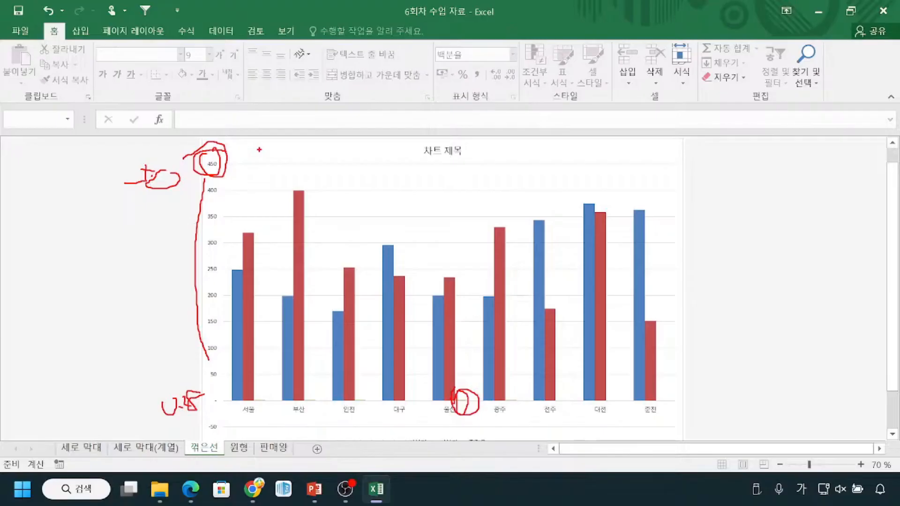
{"action": "left_click_drag", "start_coordinate": [275, 160], "coordinate": [261, 165]}
{"action": "left_click_drag", "start_coordinate": [261, 150], "coordinate": [277, 150]}
{"action": "left_click_drag", "start_coordinate": [289, 150], "coordinate": [293, 153]}
{"action": "left_click_drag", "start_coordinate": [467, 402], "coordinate": [471, 365]}
{"action": "left_click_drag", "start_coordinate": [265, 173], "coordinate": [320, 178]}
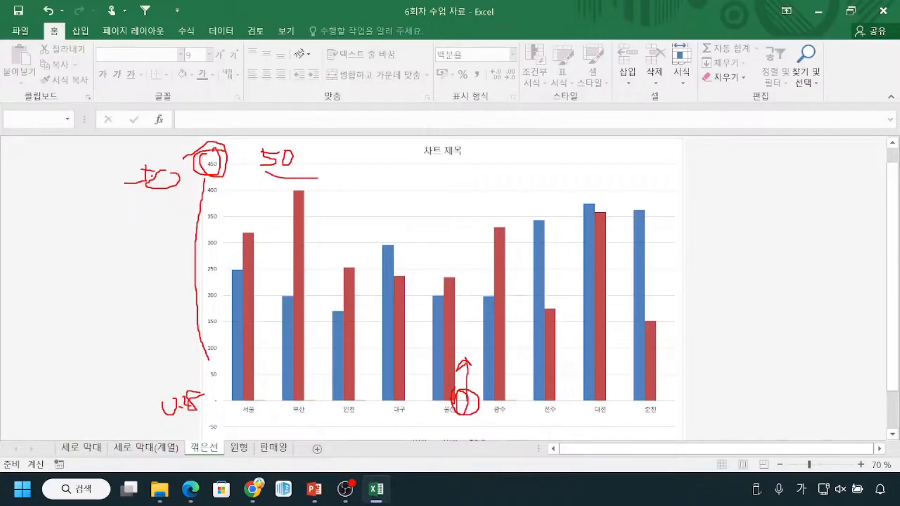
{"action": "mouse_move", "coordinate": [180, 440]}
{"action": "left_mouse_down"}
{"action": "mouse_move", "coordinate": [218, 394]}
{"action": "mouse_move", "coordinate": [147, 409]}
{"action": "mouse_move", "coordinate": [175, 440]}
{"action": "left_mouse_up"}
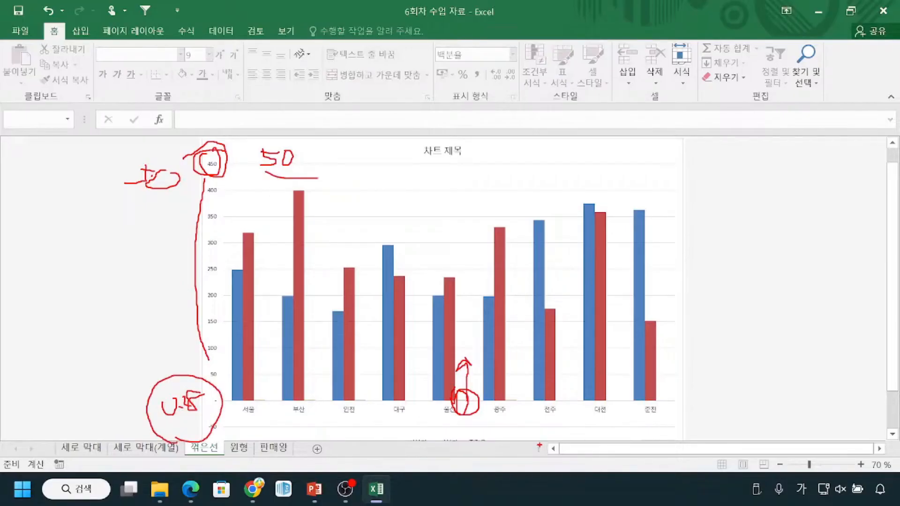
{"action": "key", "text": "Escape"}
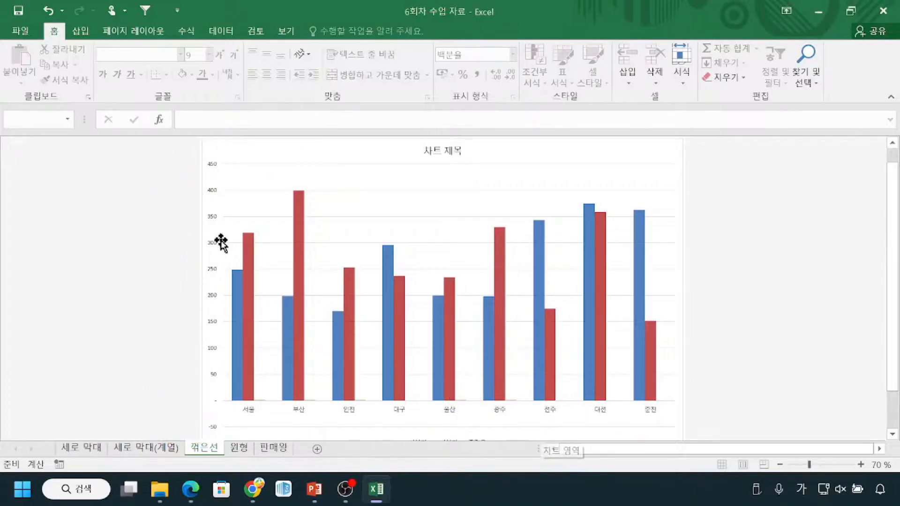
Open the formatting options of the chart's vertical axis and dismiss the chart styles gallery.
{"action": "left_click", "coordinate": [214, 170]}
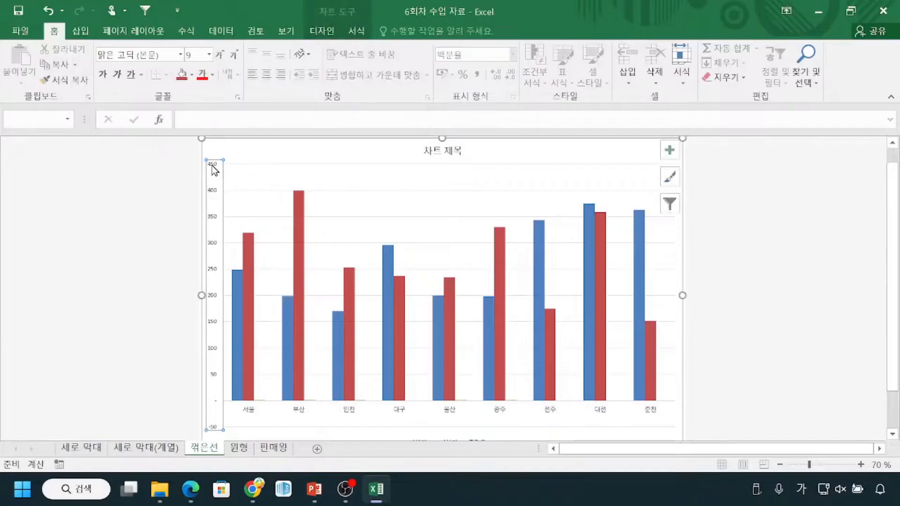
{"action": "left_click", "coordinate": [215, 170]}
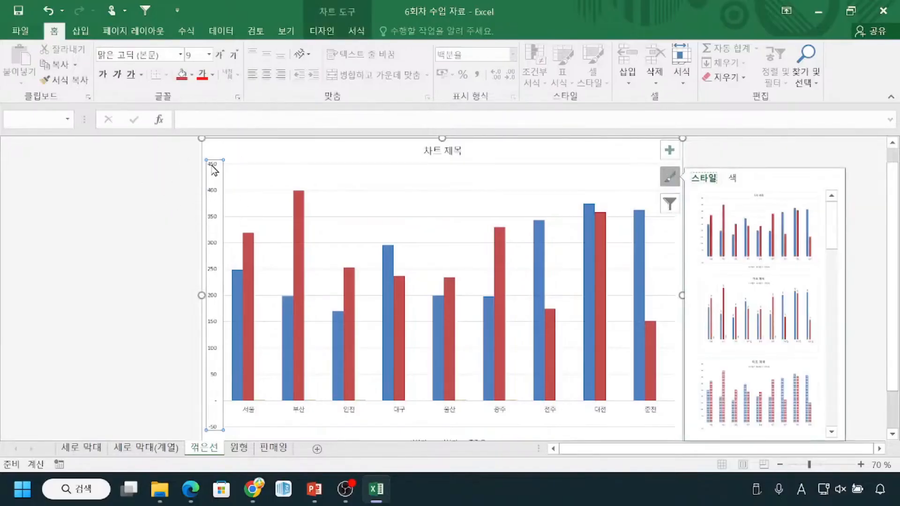
{"action": "right_click", "coordinate": [214, 169]}
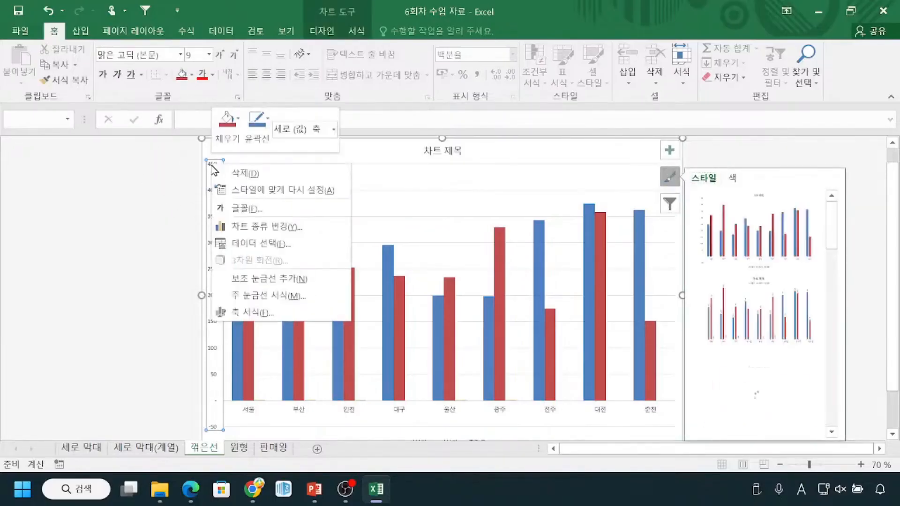
{"action": "left_click", "coordinate": [272, 312]}
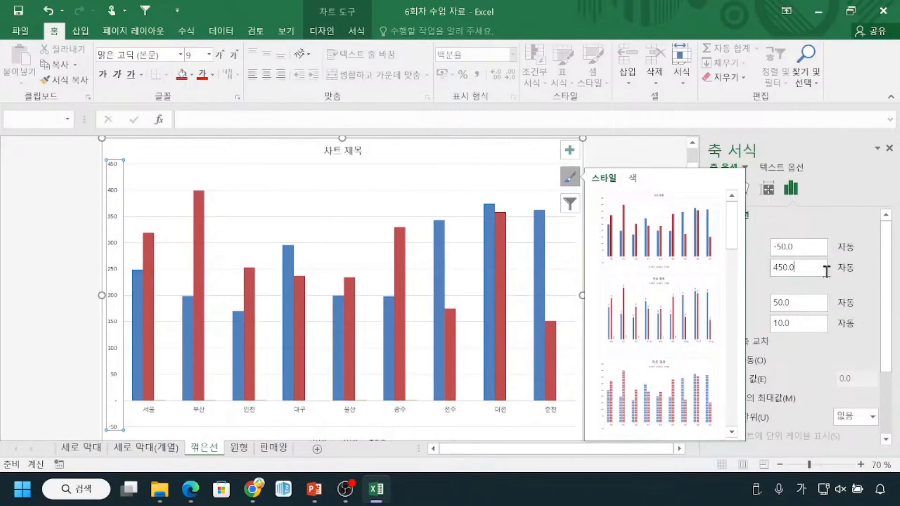
{"action": "left_click", "coordinate": [642, 156]}
{"action": "left_click", "coordinate": [813, 286]}
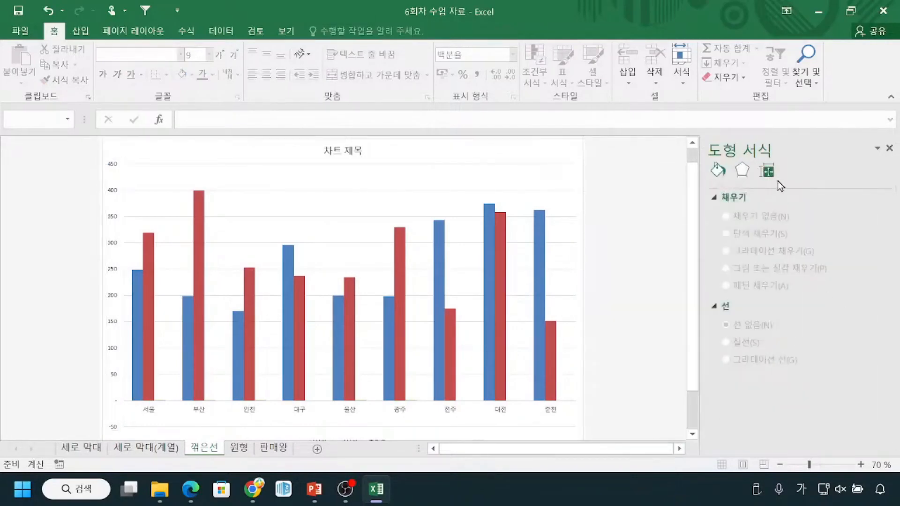
Set the maximum bound of the chart's vertical axis to 50.
{"action": "left_click", "coordinate": [113, 197]}
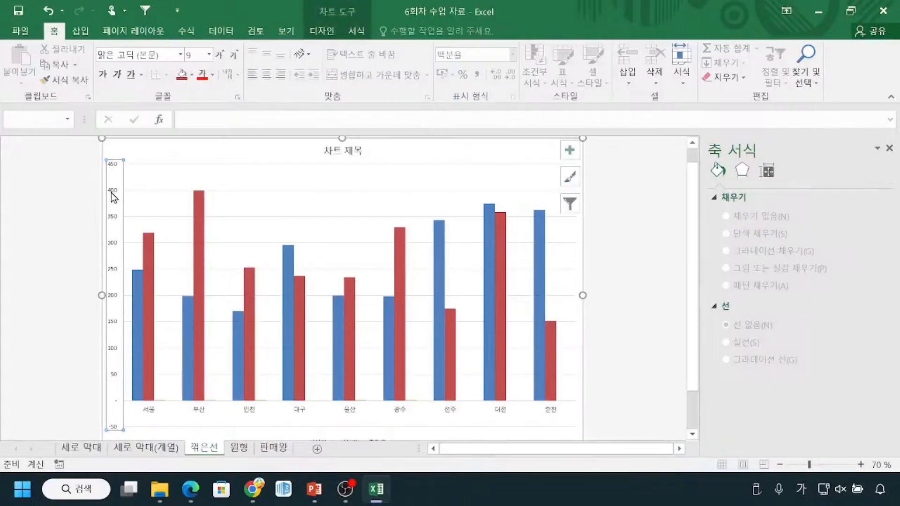
{"action": "right_click", "coordinate": [112, 193]}
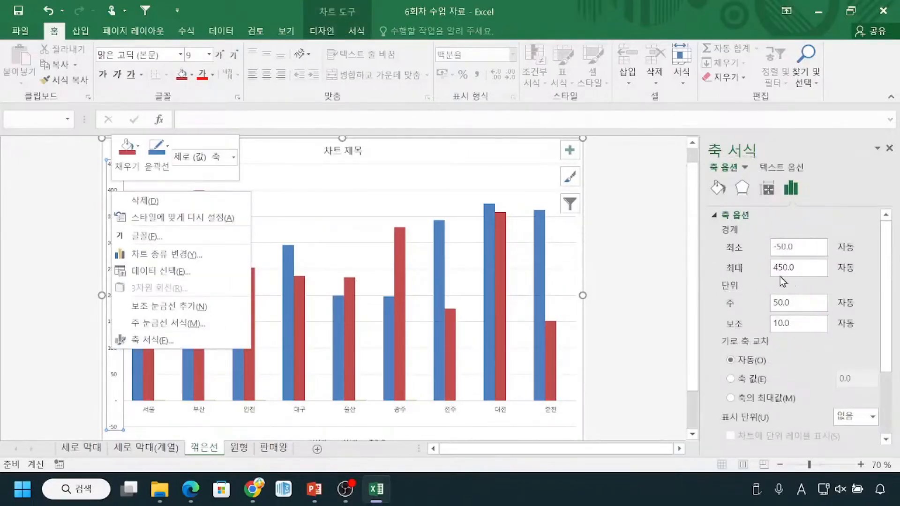
{"action": "left_click", "coordinate": [808, 267]}
{"action": "left_click_drag", "start_coordinate": [807, 266], "coordinate": [721, 273]}
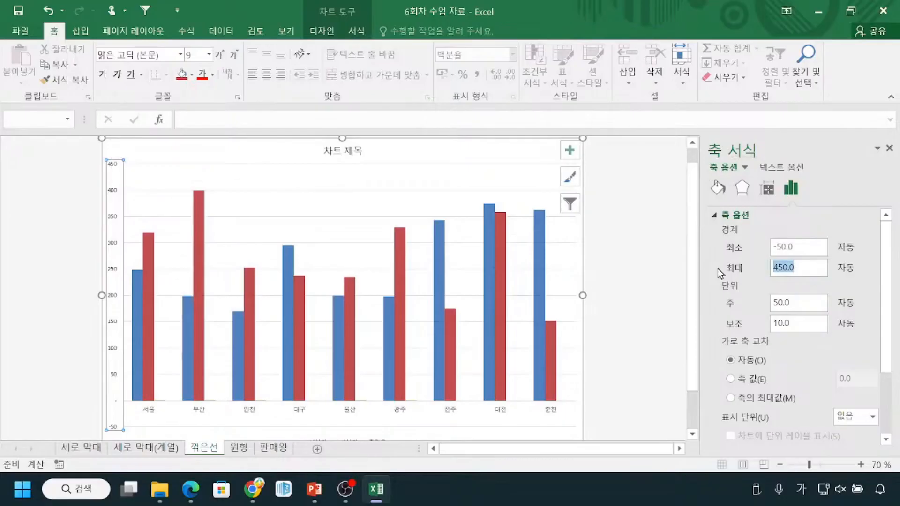
{"action": "type", "text": "50"}
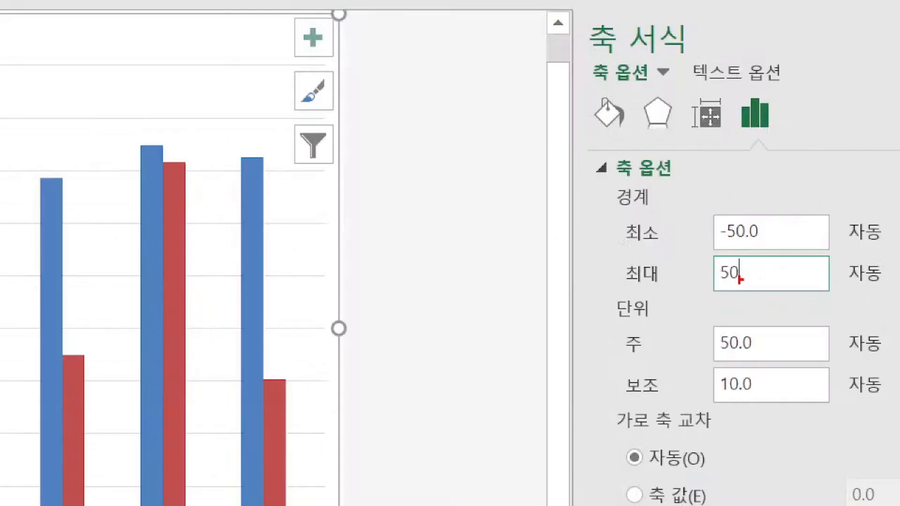
{"action": "left_click_drag", "start_coordinate": [708, 285], "coordinate": [773, 285]}
{"action": "key", "text": "Return"}
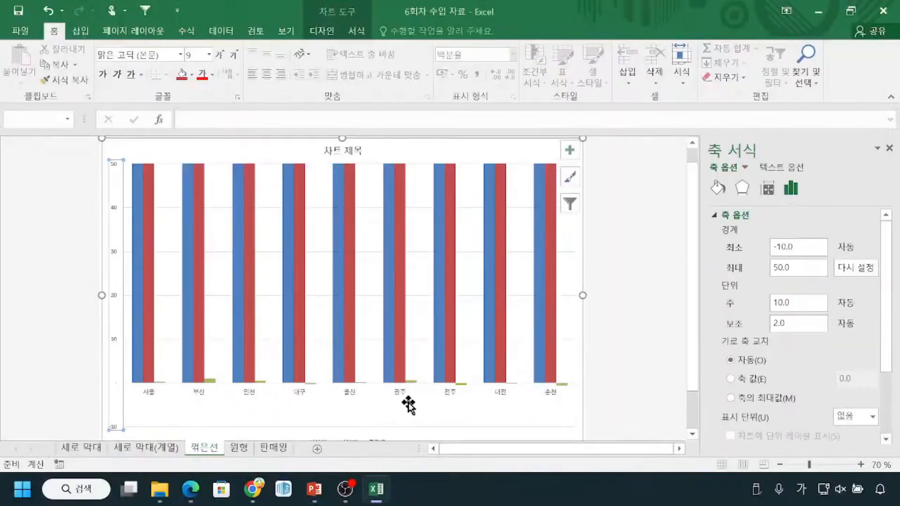
{"action": "key", "text": "ctrl"}
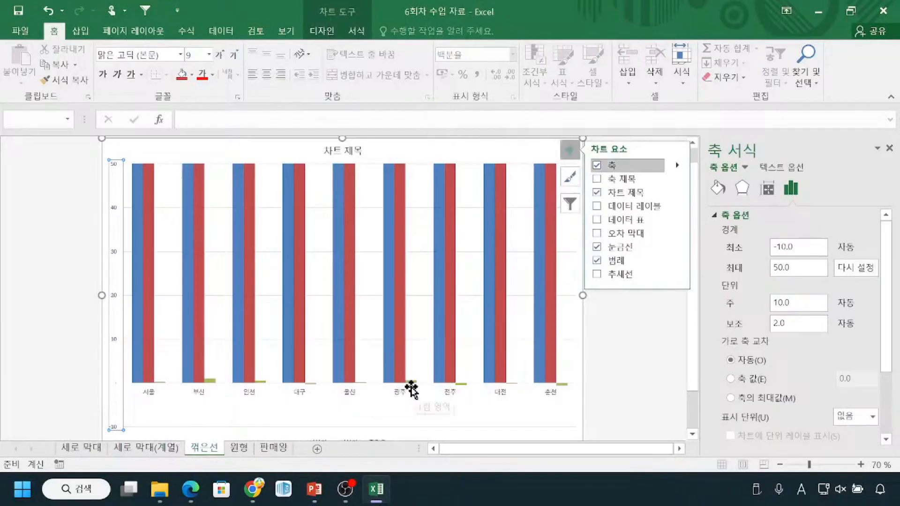
{"action": "key", "text": "ctrl+2"}
{"action": "mouse_move", "coordinate": [133, 164]}
{"action": "left_mouse_down"}
{"action": "mouse_move", "coordinate": [156, 156]}
{"action": "mouse_move", "coordinate": [132, 162]}
{"action": "mouse_move", "coordinate": [119, 180]}
{"action": "mouse_move", "coordinate": [106, 150]}
{"action": "mouse_move", "coordinate": [153, 146]}
{"action": "mouse_move", "coordinate": [202, 165]}
{"action": "mouse_move", "coordinate": [255, 150]}
{"action": "mouse_move", "coordinate": [262, 170]}
{"action": "left_mouse_up"}
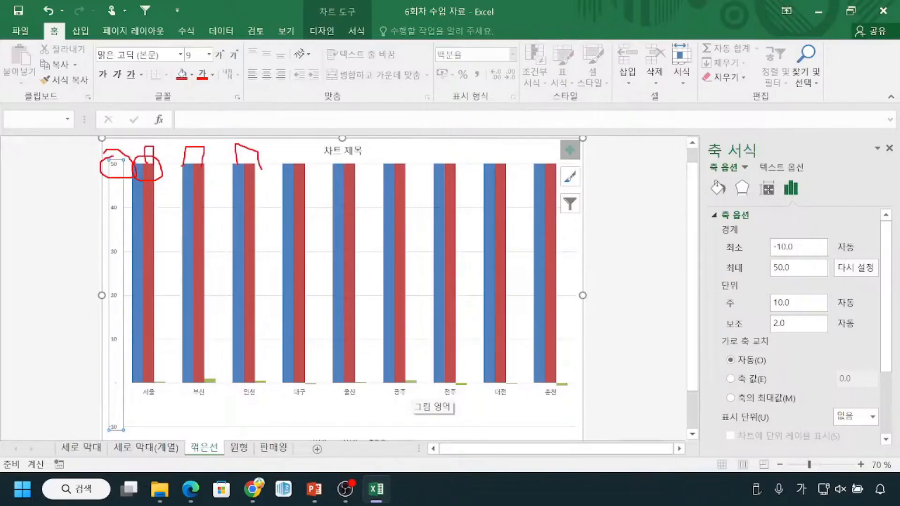
{"action": "key", "text": "Escape"}
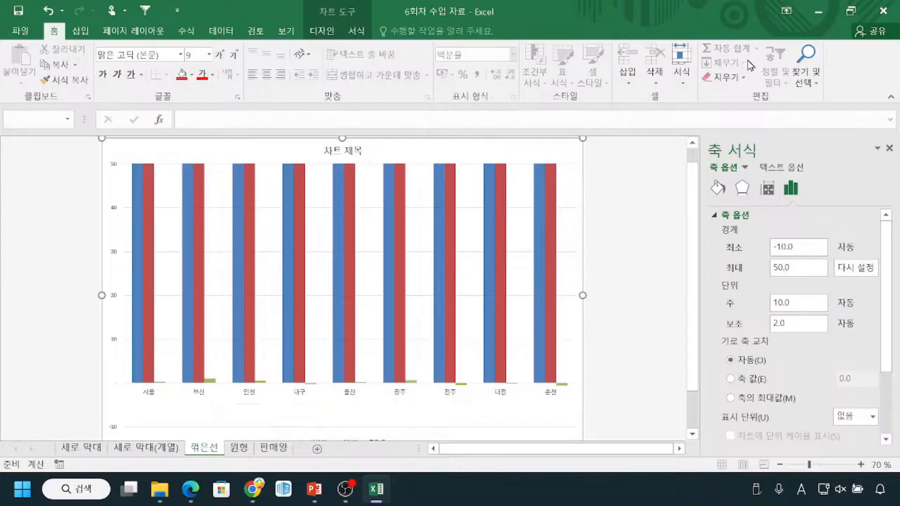
{"action": "left_click", "coordinate": [818, 14]}
{"action": "left_click", "coordinate": [376, 489]}
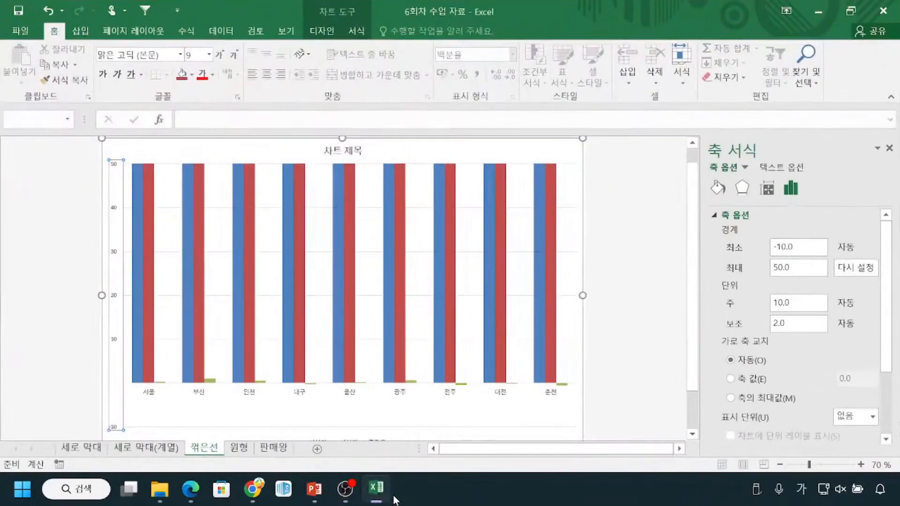
{"action": "left_click", "coordinate": [645, 365]}
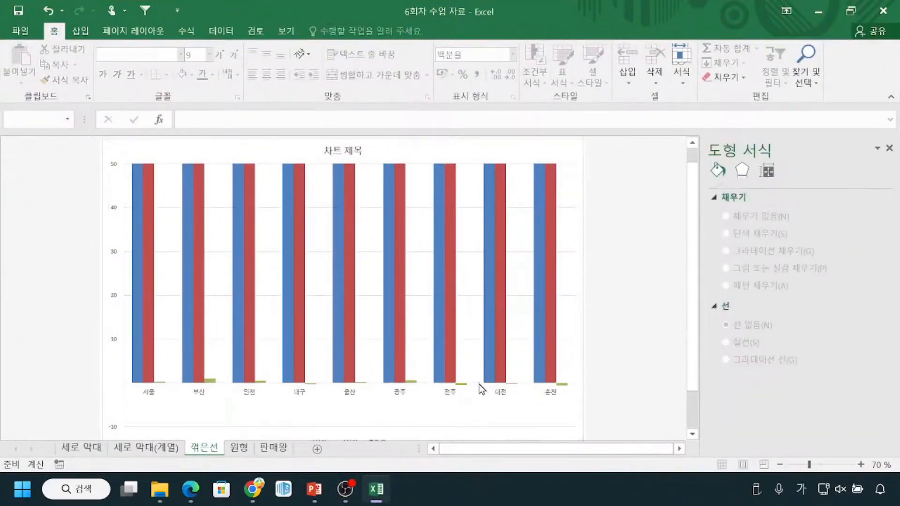
Select the 증감율 series in the chart and open the chart type change settings for it.
{"action": "left_click", "coordinate": [468, 390]}
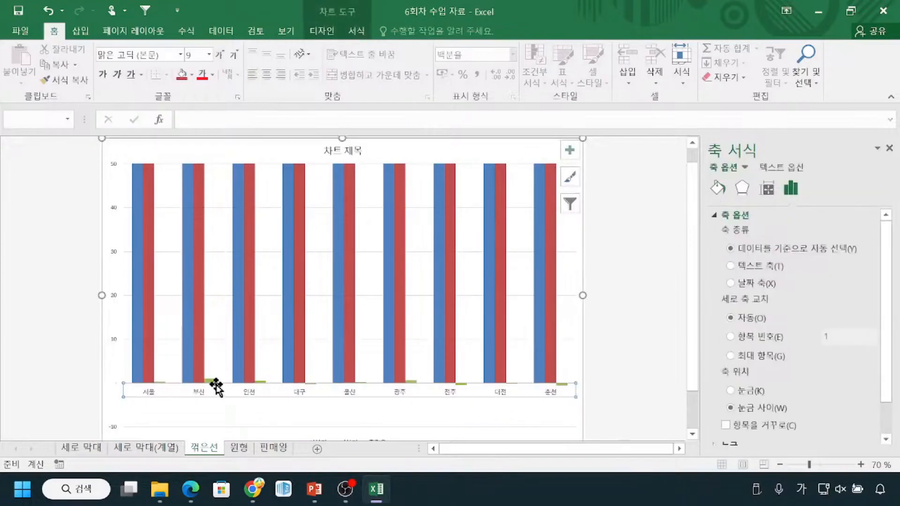
{"action": "left_click", "coordinate": [212, 382]}
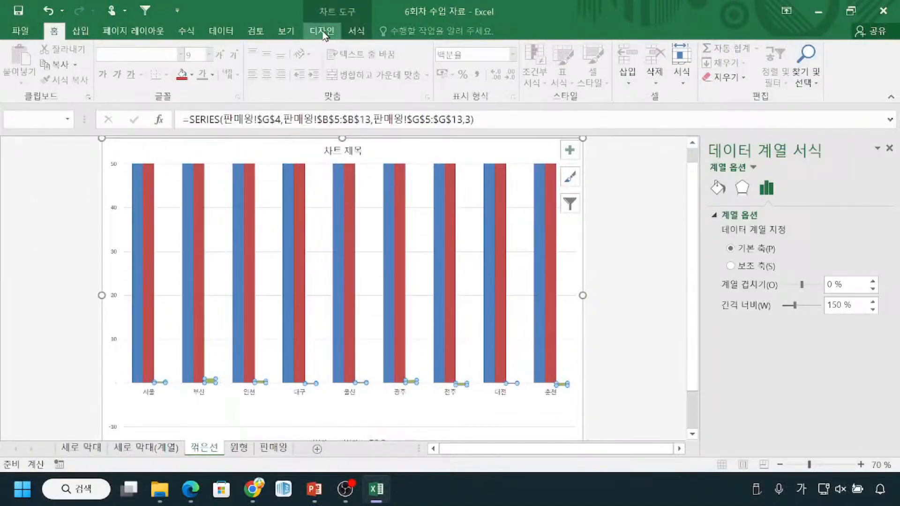
{"action": "key", "text": "ctrl"}
{"action": "key", "text": "ctrl"}
{"action": "key", "text": "ctrl"}
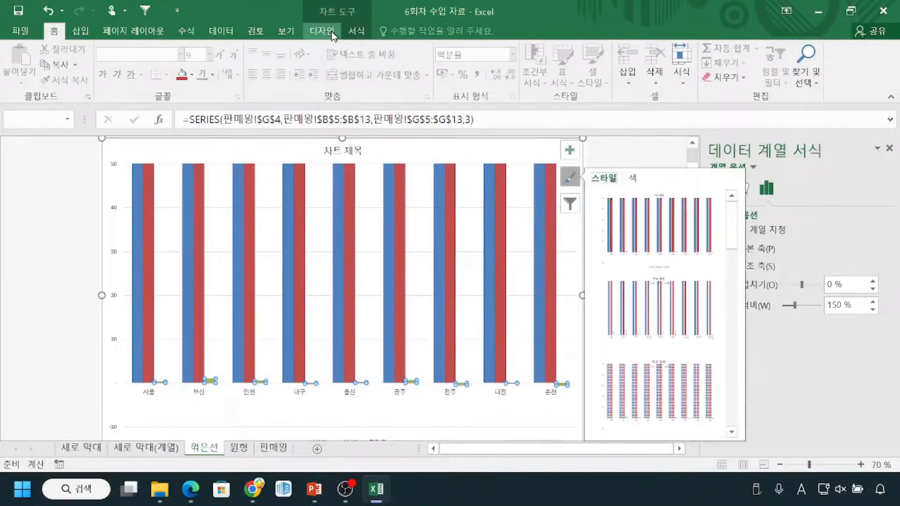
{"action": "left_click", "coordinate": [331, 31]}
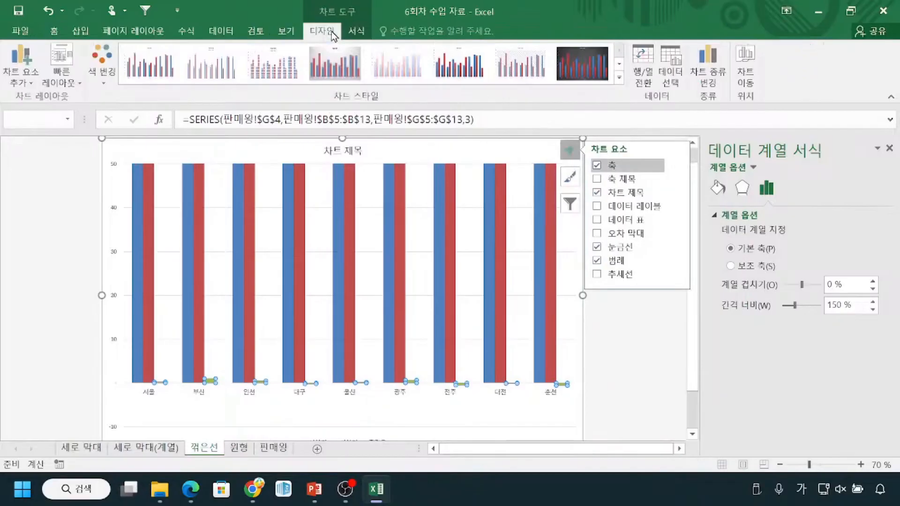
{"action": "left_click", "coordinate": [715, 79]}
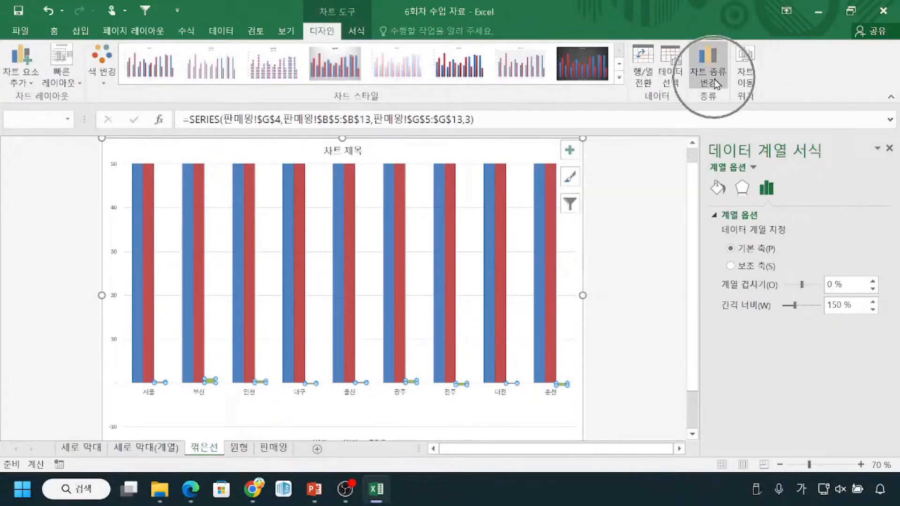
{"action": "key", "text": "ctrl"}
{"action": "key", "text": "ctrl"}
{"action": "key", "text": "ctrl"}
{"action": "key", "text": "ctrl"}
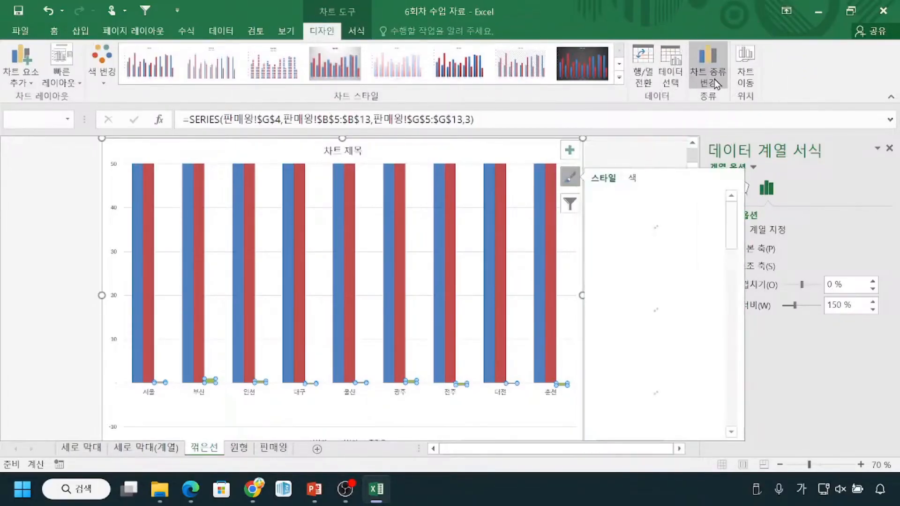
{"action": "left_click", "coordinate": [714, 80]}
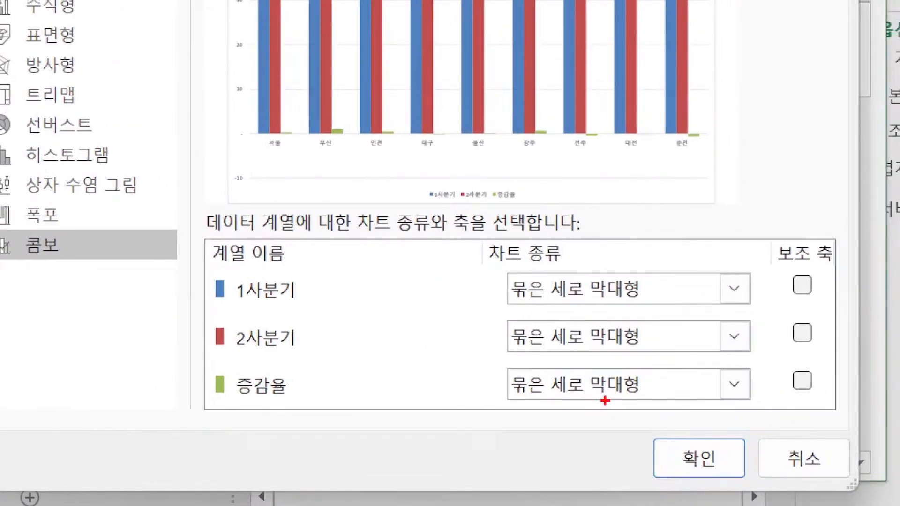
{"action": "left_click_drag", "start_coordinate": [236, 307], "coordinate": [283, 307]}
{"action": "left_click_drag", "start_coordinate": [245, 358], "coordinate": [291, 359]}
{"action": "mouse_move", "coordinate": [510, 284]}
{"action": "left_mouse_down"}
{"action": "mouse_move", "coordinate": [466, 316]}
{"action": "mouse_move", "coordinate": [487, 336]}
{"action": "left_mouse_up"}
{"action": "mouse_move", "coordinate": [219, 376]}
{"action": "left_mouse_down"}
{"action": "mouse_move", "coordinate": [263, 422]}
{"action": "mouse_move", "coordinate": [232, 370]}
{"action": "left_mouse_up"}
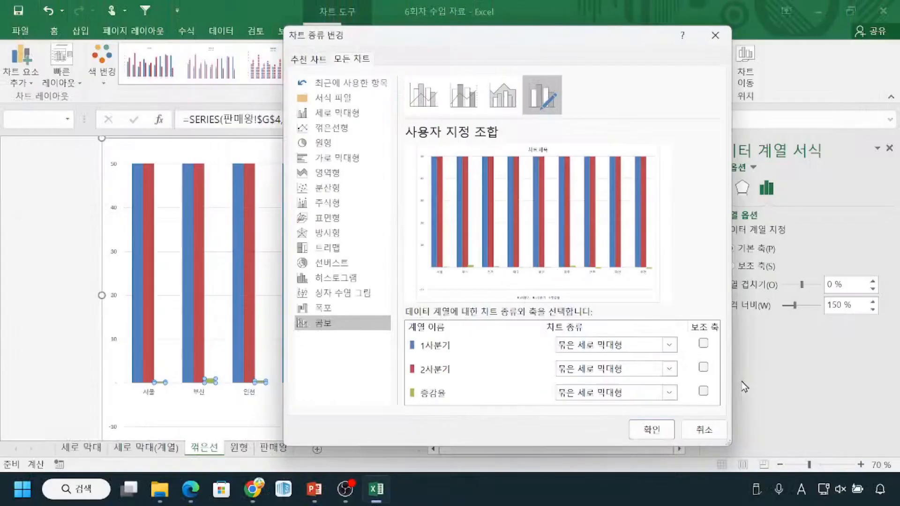
Change the chart type of the 증감율 series to 표식이 있는 꺾은선형 in the custom combination.
{"action": "left_click", "coordinate": [674, 396]}
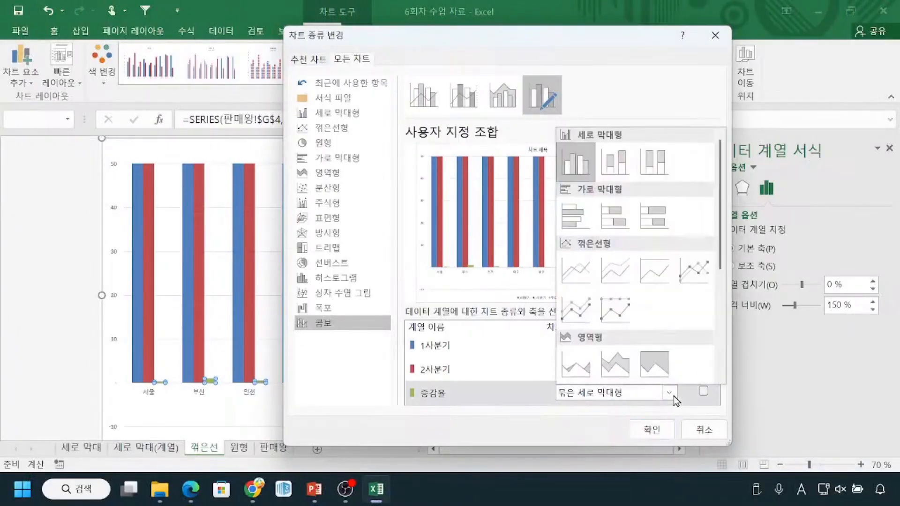
{"action": "key", "text": "ctrl"}
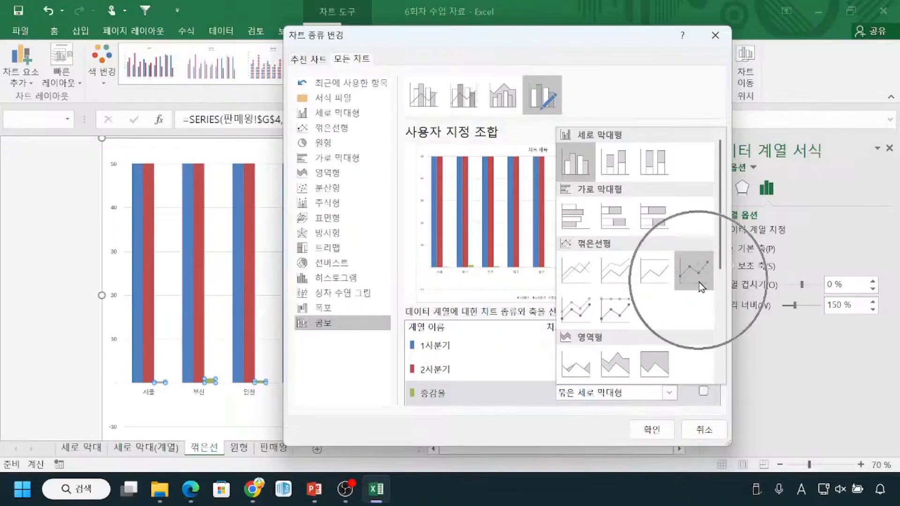
{"action": "key", "text": "ctrl"}
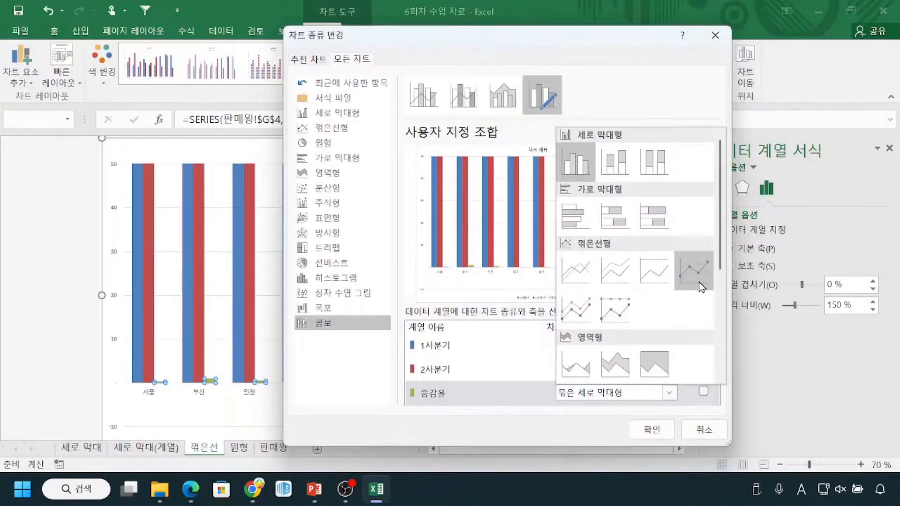
{"action": "left_click", "coordinate": [699, 282]}
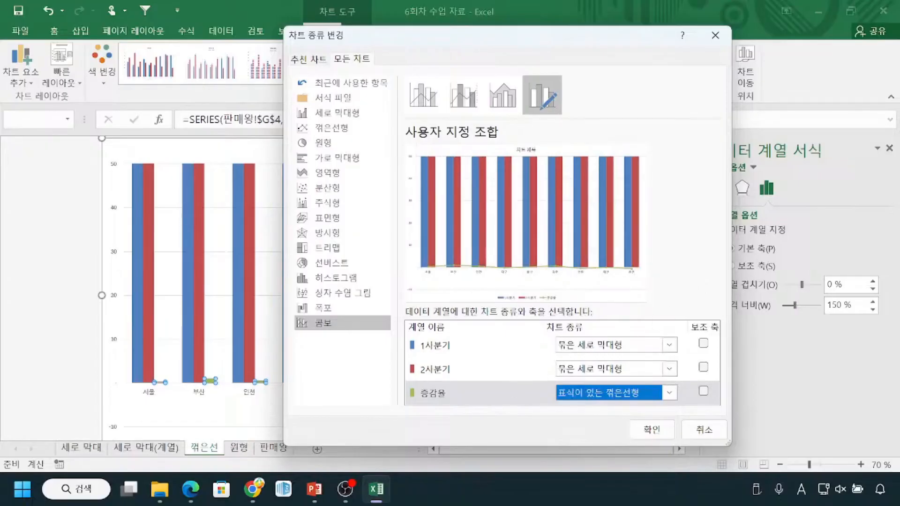
{"action": "left_click_drag", "start_coordinate": [692, 389], "coordinate": [707, 396]}
{"action": "left_click_drag", "start_coordinate": [411, 150], "coordinate": [408, 245]}
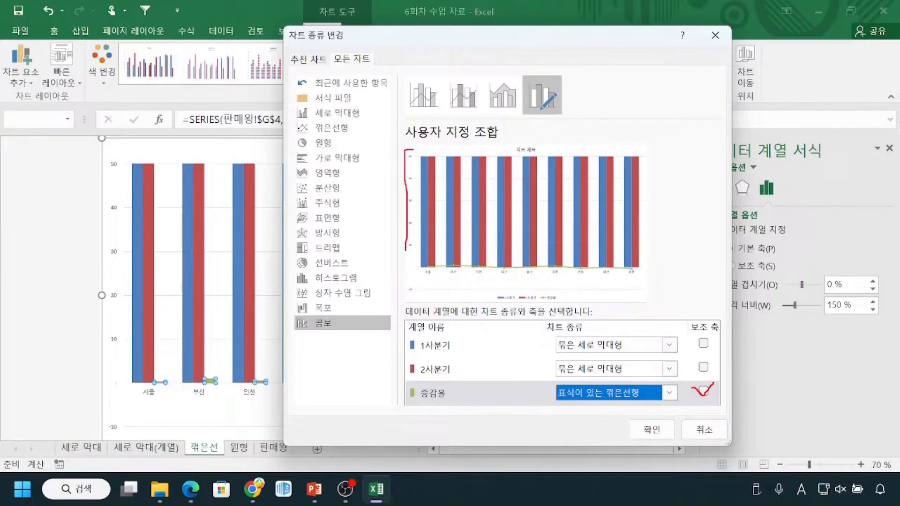
{"action": "mouse_move", "coordinate": [654, 158]}
{"action": "left_mouse_down"}
{"action": "mouse_move", "coordinate": [656, 251]}
{"action": "mouse_move", "coordinate": [666, 175]}
{"action": "mouse_move", "coordinate": [654, 159]}
{"action": "left_mouse_up"}
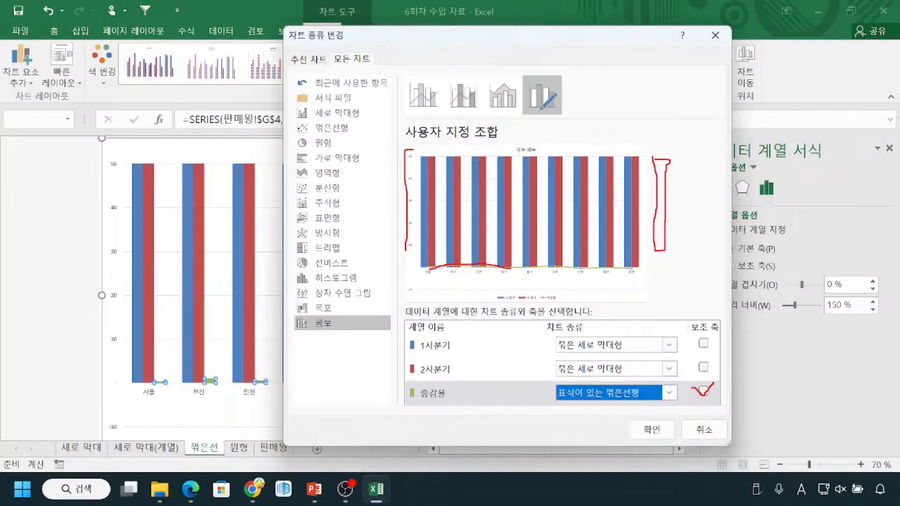
{"action": "mouse_move", "coordinate": [521, 262]}
{"action": "left_mouse_down"}
{"action": "mouse_move", "coordinate": [519, 277]}
{"action": "mouse_move", "coordinate": [594, 276]}
{"action": "mouse_move", "coordinate": [680, 218]}
{"action": "mouse_move", "coordinate": [696, 241]}
{"action": "left_mouse_up"}
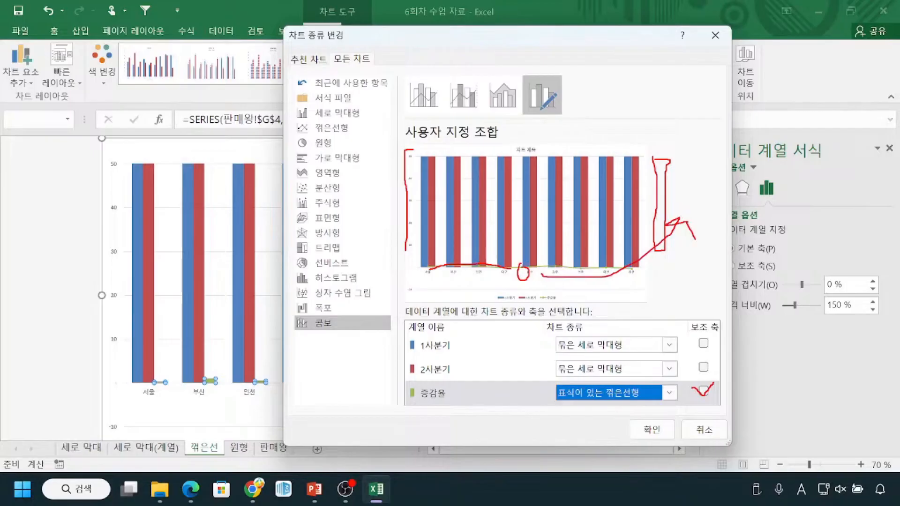
{"action": "left_click_drag", "start_coordinate": [406, 152], "coordinate": [628, 136]}
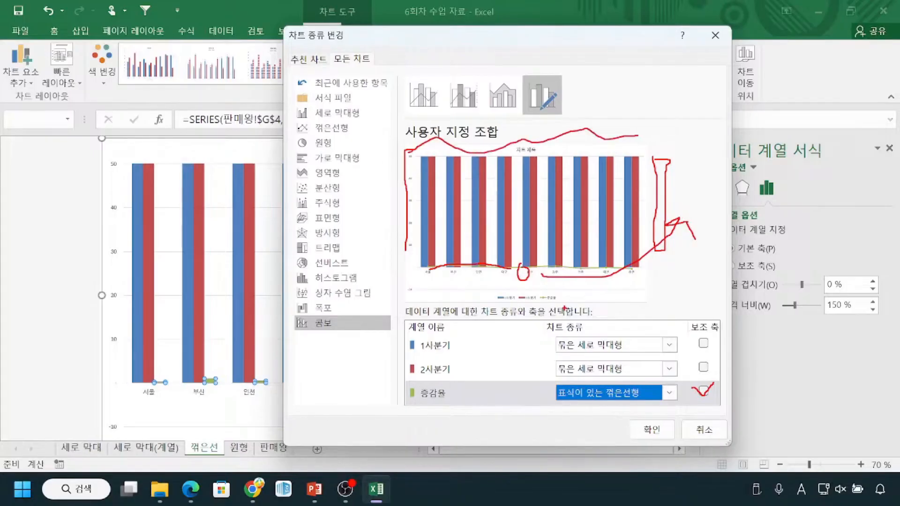
{"action": "mouse_move", "coordinate": [670, 162]}
{"action": "left_mouse_down"}
{"action": "mouse_move", "coordinate": [662, 240]}
{"action": "mouse_move", "coordinate": [692, 167]}
{"action": "left_mouse_up"}
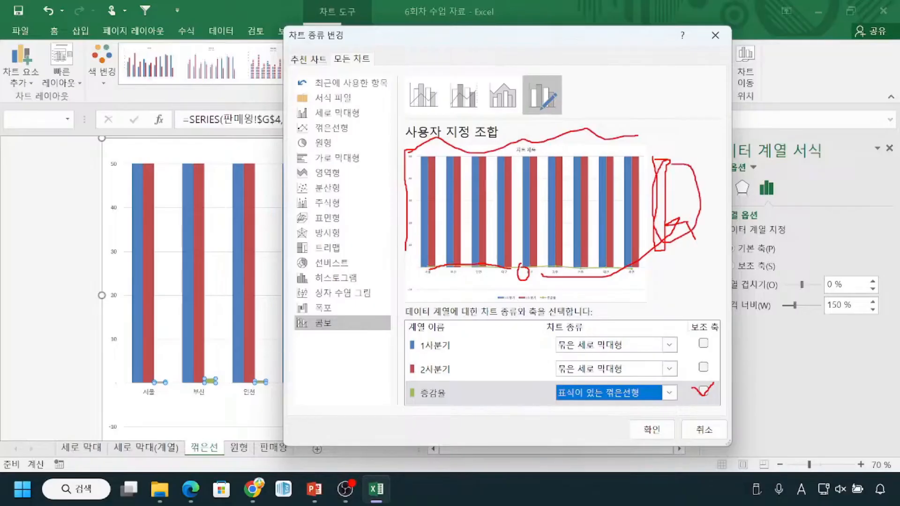
{"action": "key", "text": "Escape"}
Assign the 증감율 series to the secondary axis and apply the custom combination to the chart.
{"action": "left_click", "coordinate": [704, 392]}
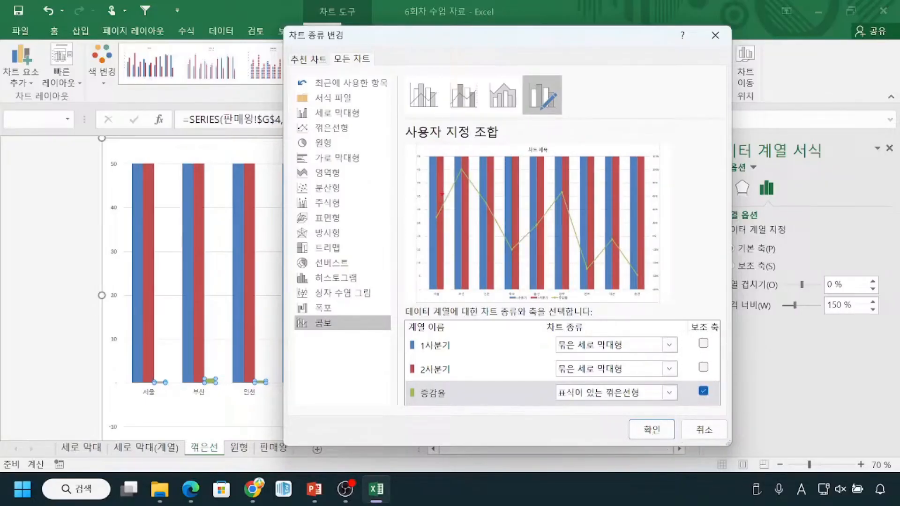
{"action": "mouse_move", "coordinate": [440, 212]}
{"action": "left_mouse_down"}
{"action": "mouse_move", "coordinate": [504, 248]}
{"action": "mouse_move", "coordinate": [604, 248]}
{"action": "mouse_move", "coordinate": [647, 271]}
{"action": "left_mouse_up"}
{"action": "mouse_move", "coordinate": [658, 149]}
{"action": "left_mouse_down"}
{"action": "mouse_move", "coordinate": [637, 286]}
{"action": "mouse_move", "coordinate": [683, 292]}
{"action": "mouse_move", "coordinate": [679, 150]}
{"action": "left_mouse_up"}
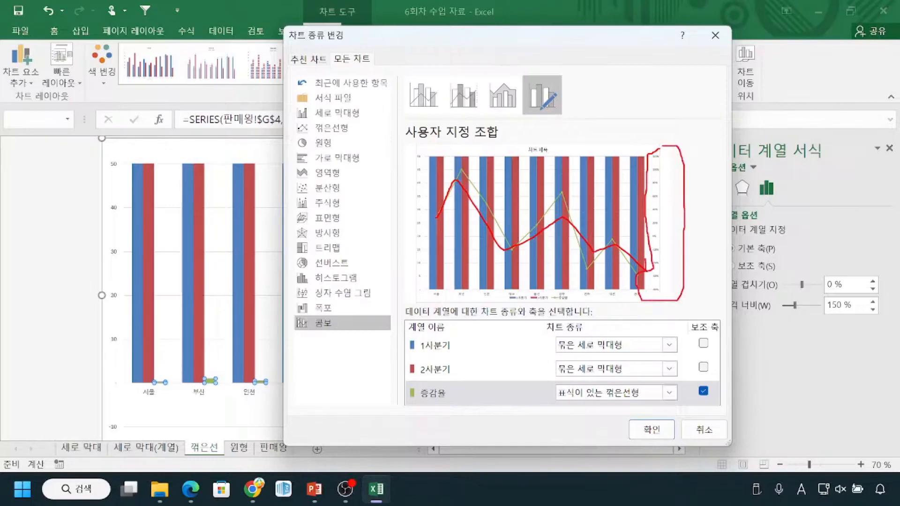
{"action": "left_click", "coordinate": [651, 429]}
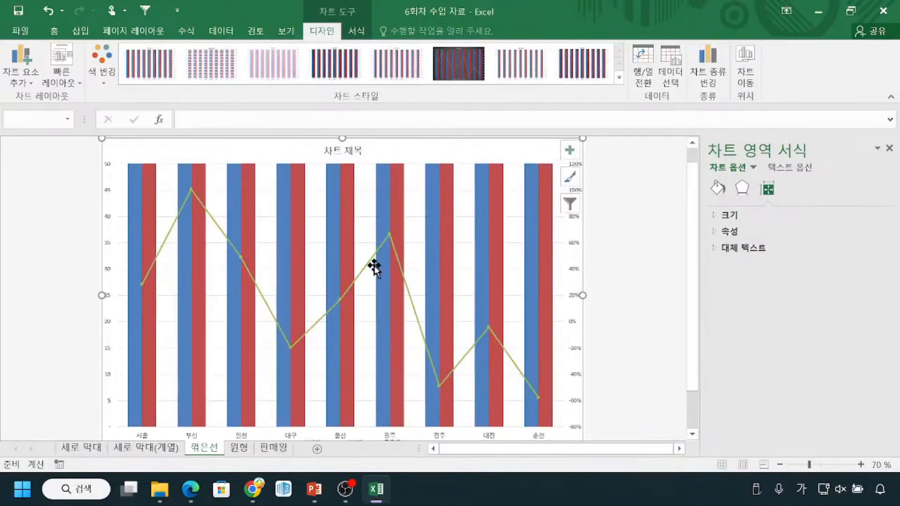
{"action": "left_click_drag", "start_coordinate": [89, 154], "coordinate": [102, 207]}
{"action": "mouse_move", "coordinate": [101, 149]}
{"action": "left_mouse_down"}
{"action": "mouse_move", "coordinate": [122, 169]}
{"action": "mouse_move", "coordinate": [98, 151]}
{"action": "left_mouse_up"}
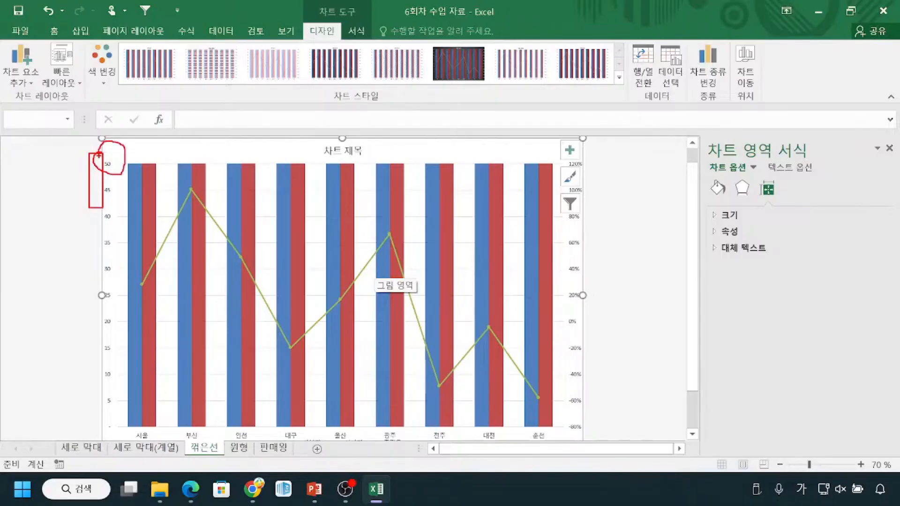
{"action": "key", "text": "Escape"}
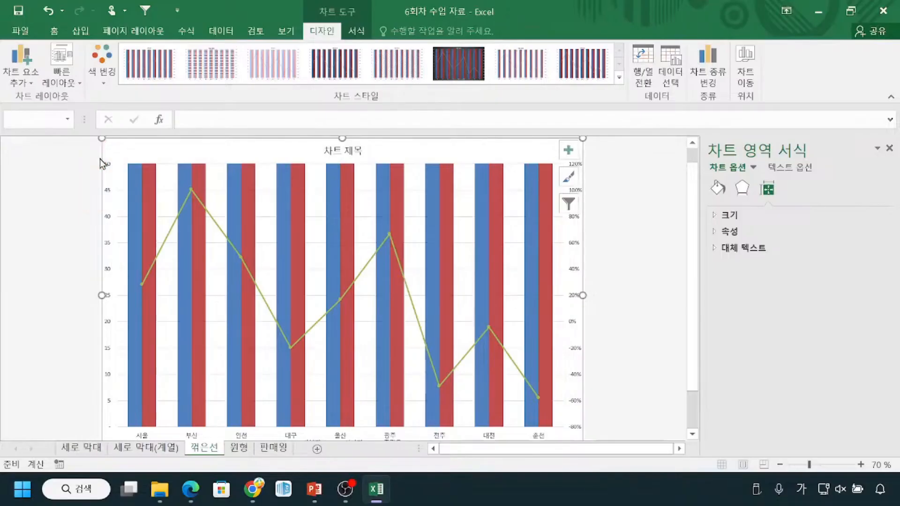
Set the maximum bound of the chart's primary vertical axis to 450 and clear the chart selection.
{"action": "left_click", "coordinate": [62, 219]}
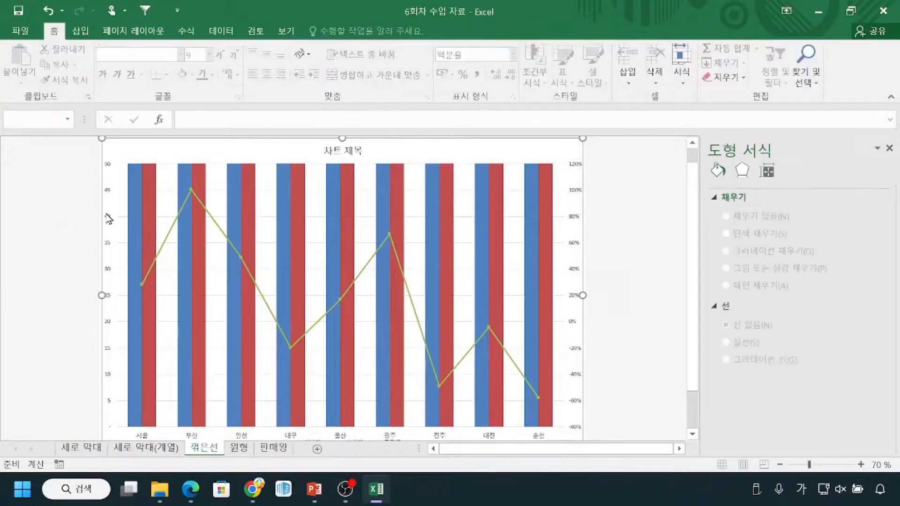
{"action": "left_click", "coordinate": [110, 224]}
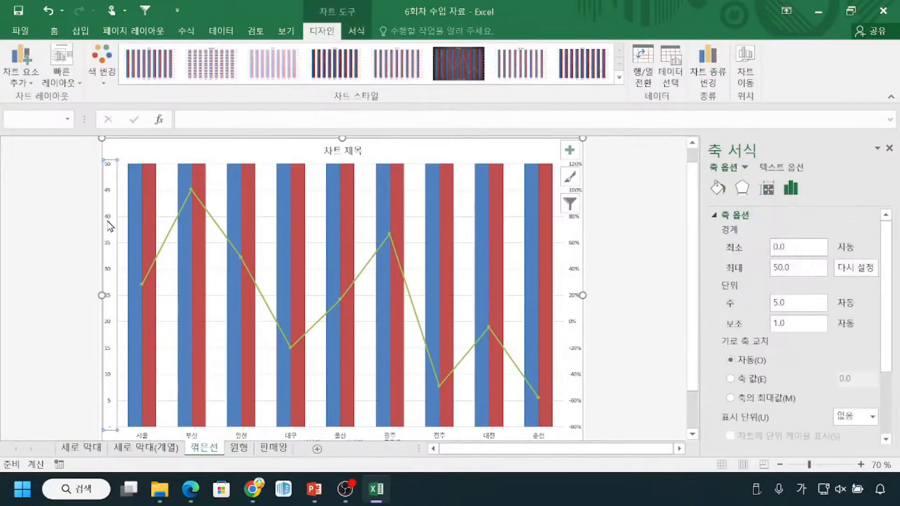
{"action": "right_click", "coordinate": [107, 220]}
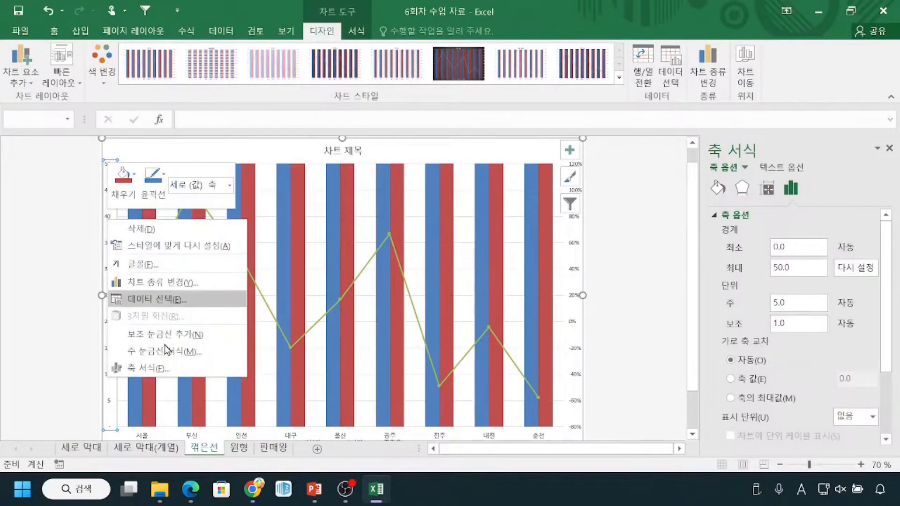
{"action": "left_click", "coordinate": [165, 369]}
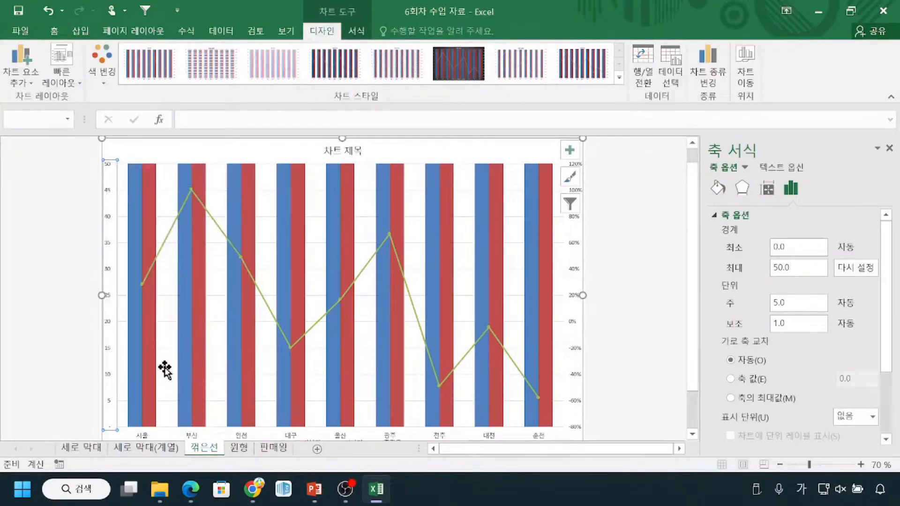
{"action": "key", "text": "ctrl"}
{"action": "left_click", "coordinate": [812, 270]}
{"action": "key", "text": "BackSpace"}
{"action": "key", "text": "BackSpace"}
{"action": "key", "text": "BackSpace"}
{"action": "key", "text": "BackSpace"}
{"action": "type", "text": "450"}
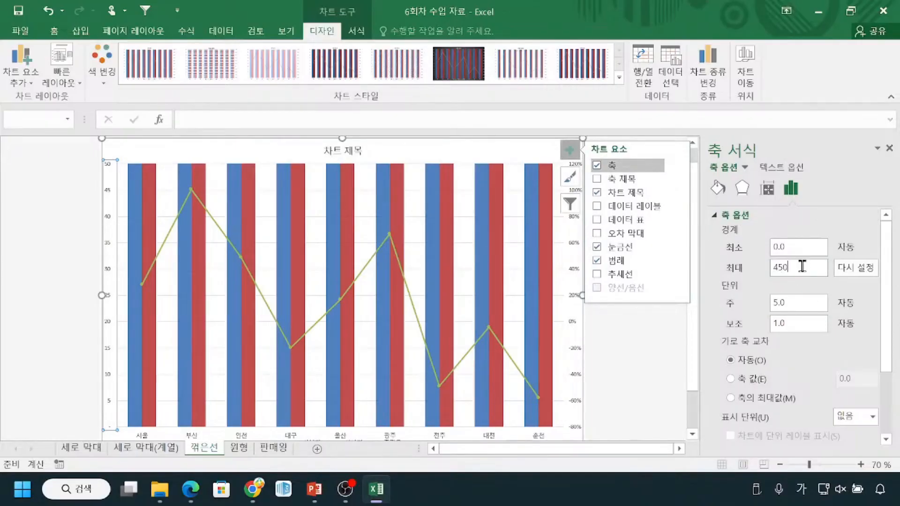
{"action": "key", "text": "Return"}
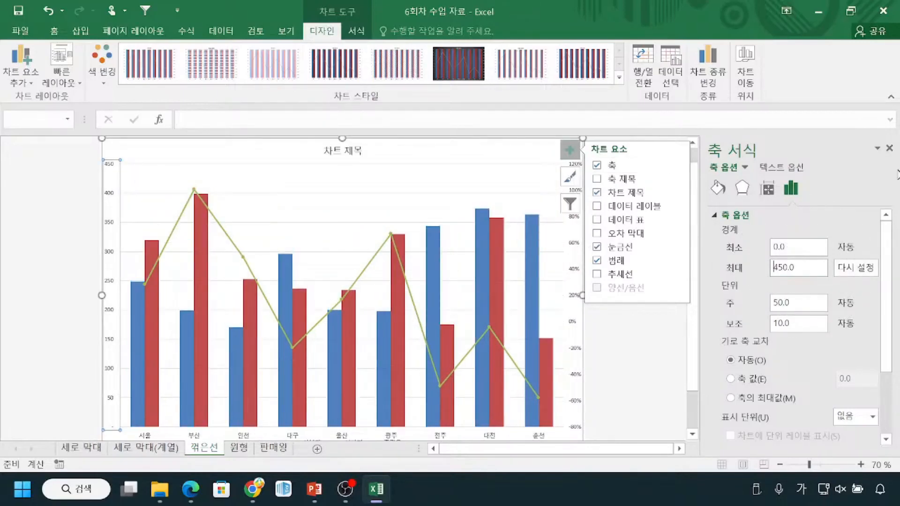
{"action": "left_click", "coordinate": [657, 369]}
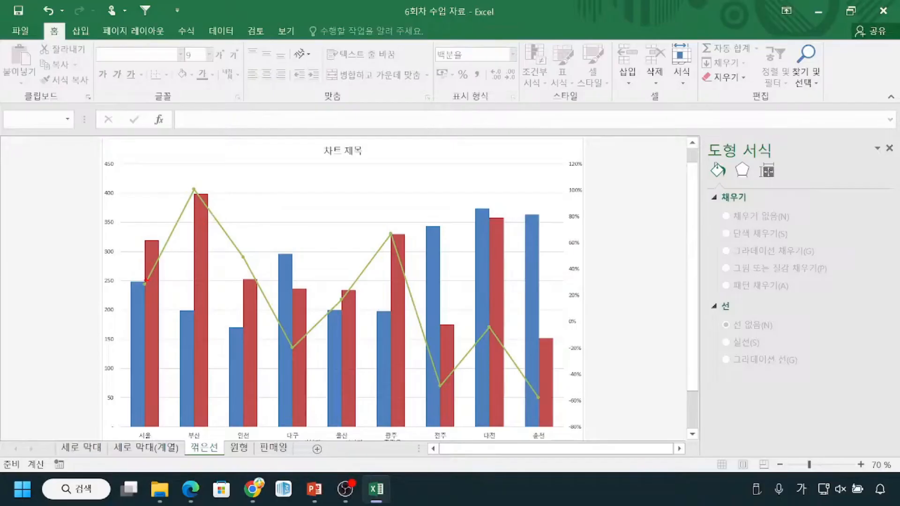
{"action": "left_click_drag", "start_coordinate": [189, 192], "coordinate": [195, 185]}
{"action": "mouse_move", "coordinate": [123, 210]}
{"action": "left_mouse_down"}
{"action": "mouse_move", "coordinate": [143, 179]}
{"action": "mouse_move", "coordinate": [417, 154]}
{"action": "left_mouse_up"}
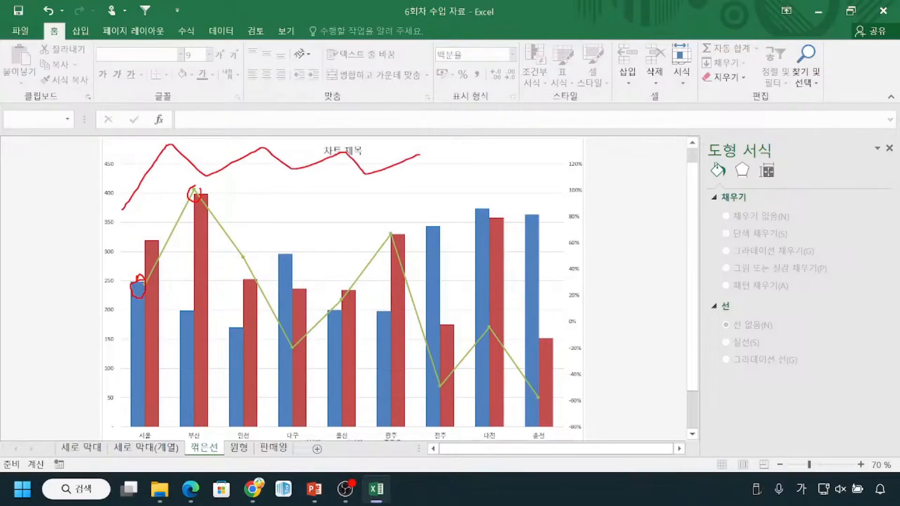
{"action": "left_click_drag", "start_coordinate": [532, 402], "coordinate": [555, 386]}
{"action": "mouse_move", "coordinate": [572, 154]}
{"action": "left_mouse_down"}
{"action": "mouse_move", "coordinate": [578, 178]}
{"action": "mouse_move", "coordinate": [599, 158]}
{"action": "left_mouse_up"}
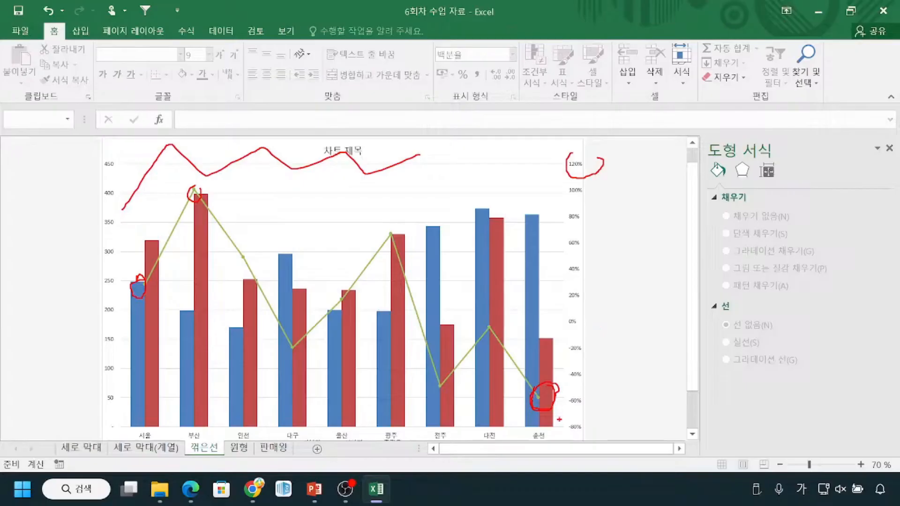
{"action": "key", "text": "Escape"}
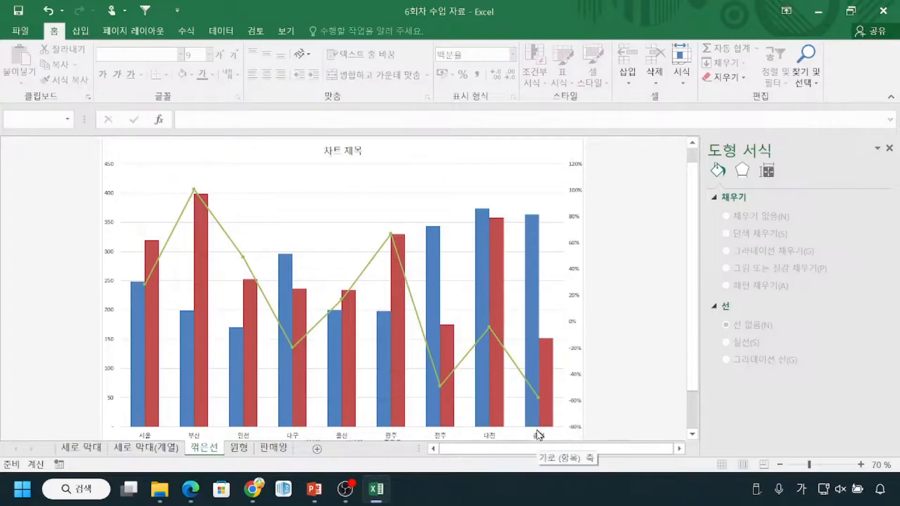
{"action": "key", "text": "ctrl+1"}
{"action": "left_click", "coordinate": [561, 426]}
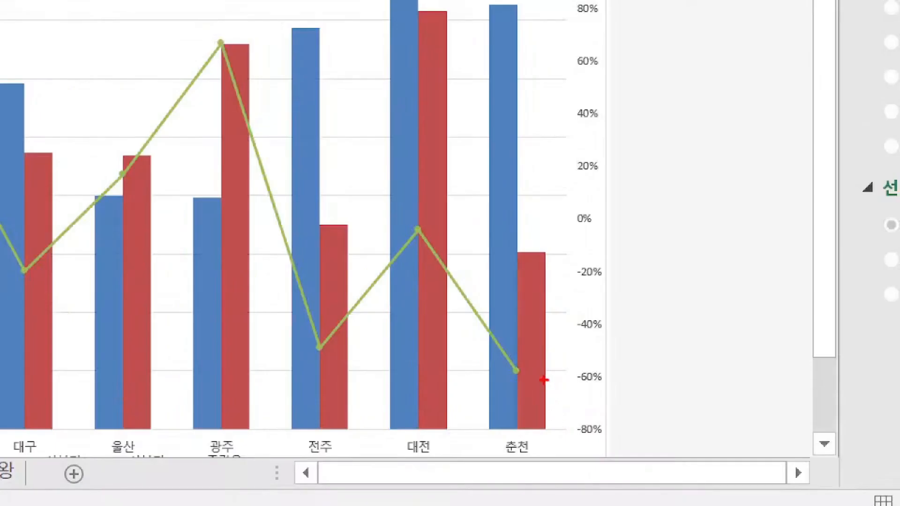
{"action": "mouse_move", "coordinate": [591, 385]}
{"action": "left_mouse_down"}
{"action": "mouse_move", "coordinate": [605, 398]}
{"action": "mouse_move", "coordinate": [612, 367]}
{"action": "mouse_move", "coordinate": [574, 363]}
{"action": "mouse_move", "coordinate": [569, 396]}
{"action": "left_mouse_up"}
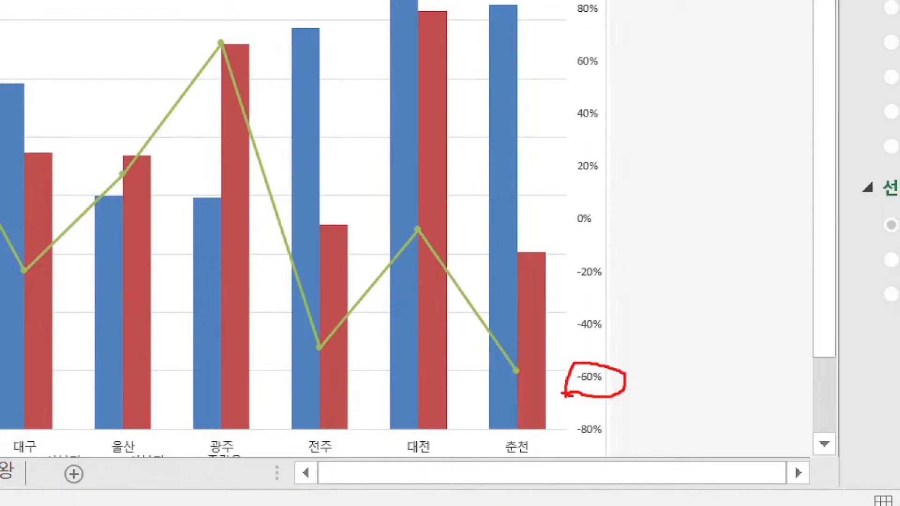
{"action": "left_click_drag", "start_coordinate": [568, 394], "coordinate": [607, 393]}
{"action": "left_click_drag", "start_coordinate": [516, 373], "coordinate": [513, 383]}
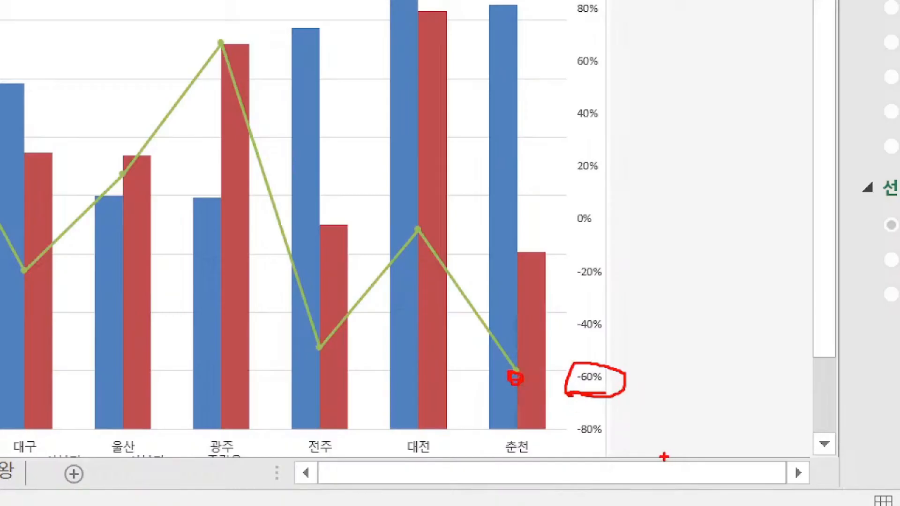
{"action": "mouse_move", "coordinate": [636, 442]}
{"action": "left_mouse_down"}
{"action": "mouse_move", "coordinate": [679, 446]}
{"action": "mouse_move", "coordinate": [692, 433]}
{"action": "mouse_move", "coordinate": [732, 434]}
{"action": "left_mouse_up"}
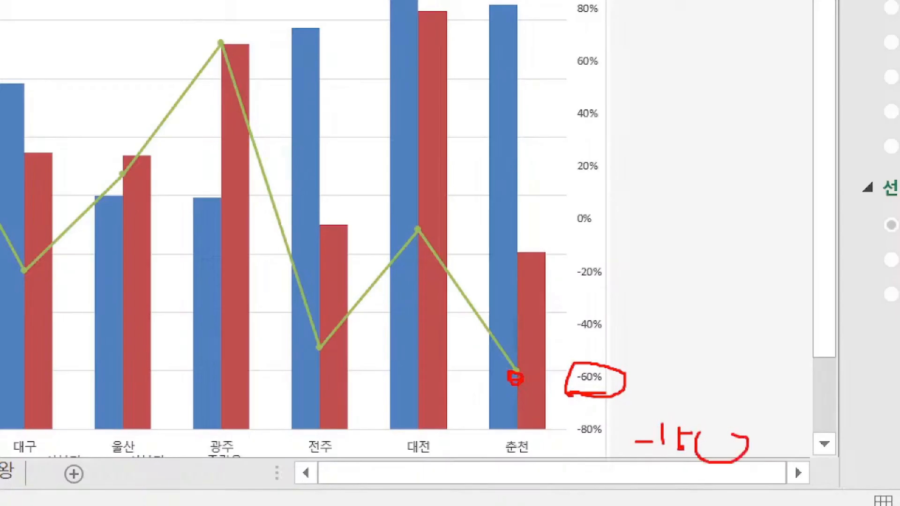
{"action": "mouse_move", "coordinate": [517, 370]}
{"action": "left_mouse_down"}
{"action": "mouse_move", "coordinate": [523, 46]}
{"action": "mouse_move", "coordinate": [511, 71]}
{"action": "mouse_move", "coordinate": [543, 70]}
{"action": "left_mouse_up"}
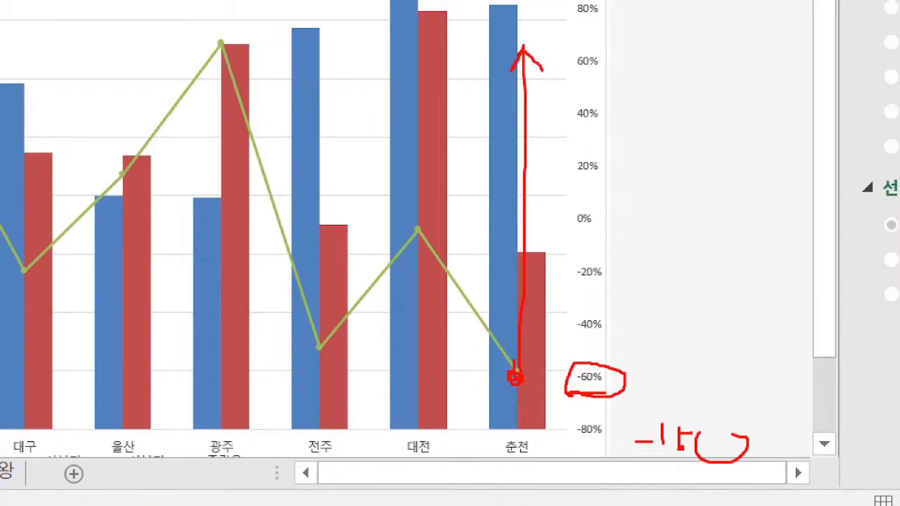
{"action": "key", "text": "Escape"}
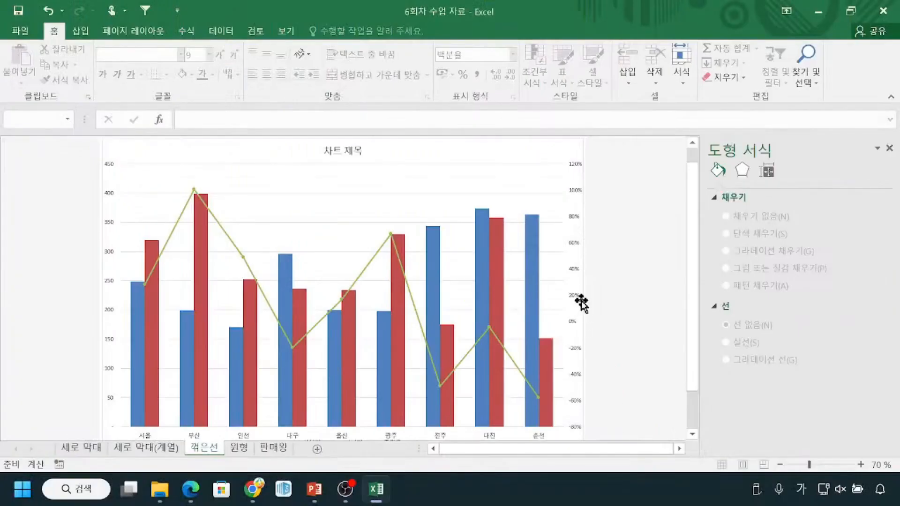
{"action": "key", "text": "ctrl"}
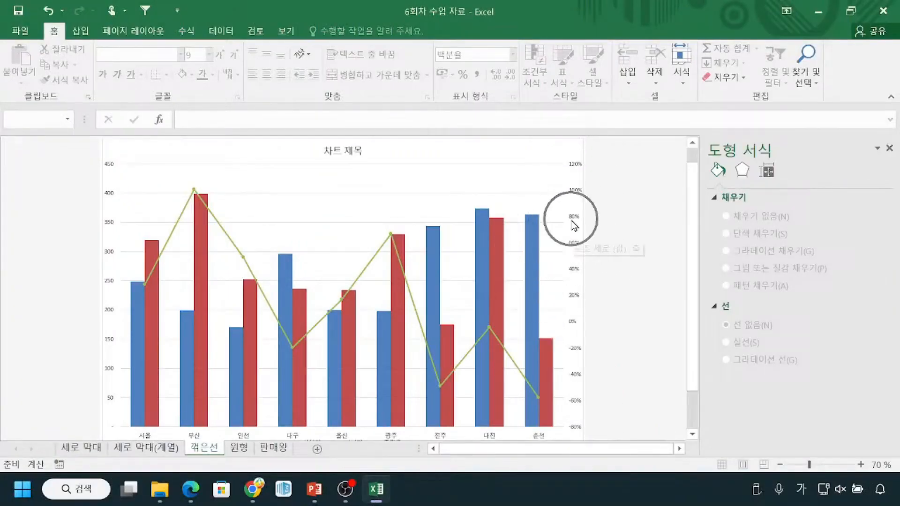
{"action": "key", "text": "ctrl"}
{"action": "left_click", "coordinate": [577, 194]}
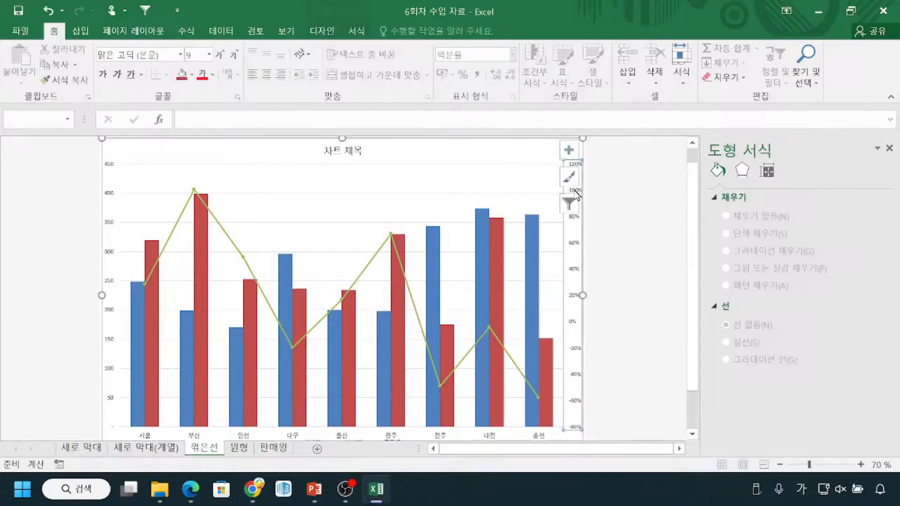
{"action": "left_click", "coordinate": [570, 178]}
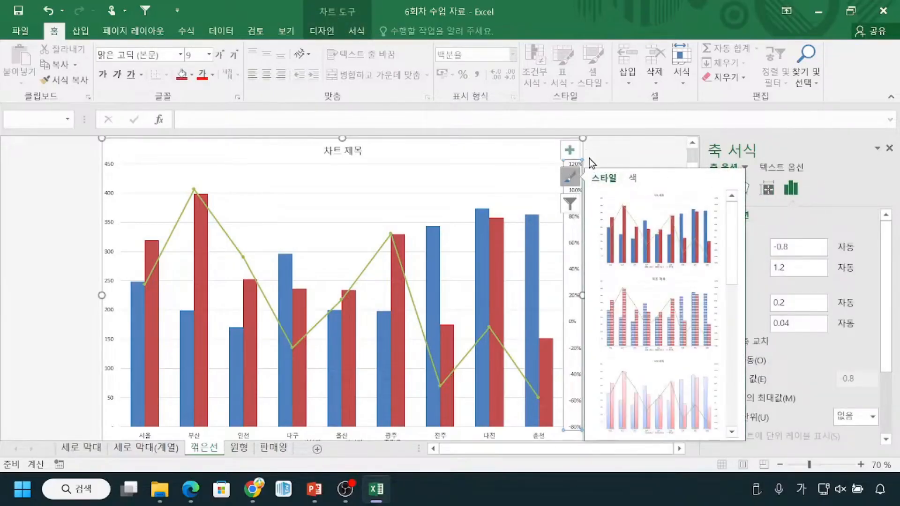
{"action": "right_click", "coordinate": [573, 262]}
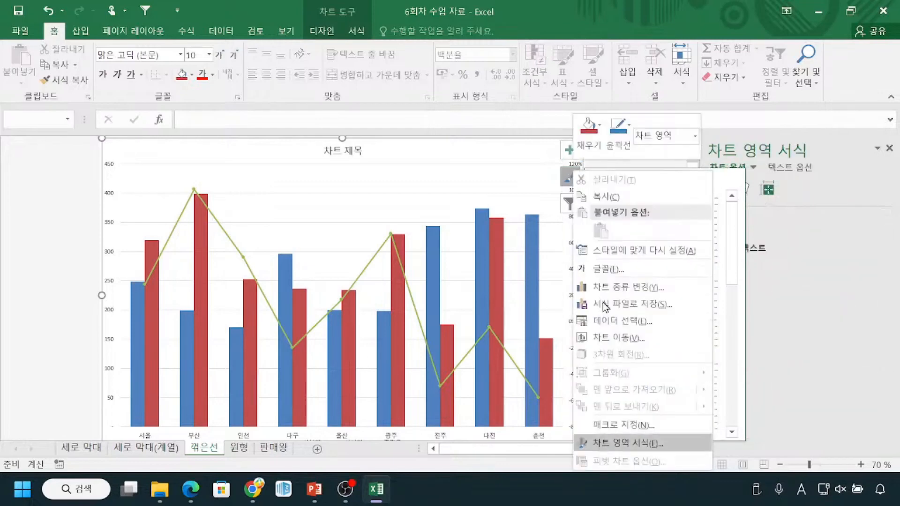
{"action": "left_click", "coordinate": [512, 150]}
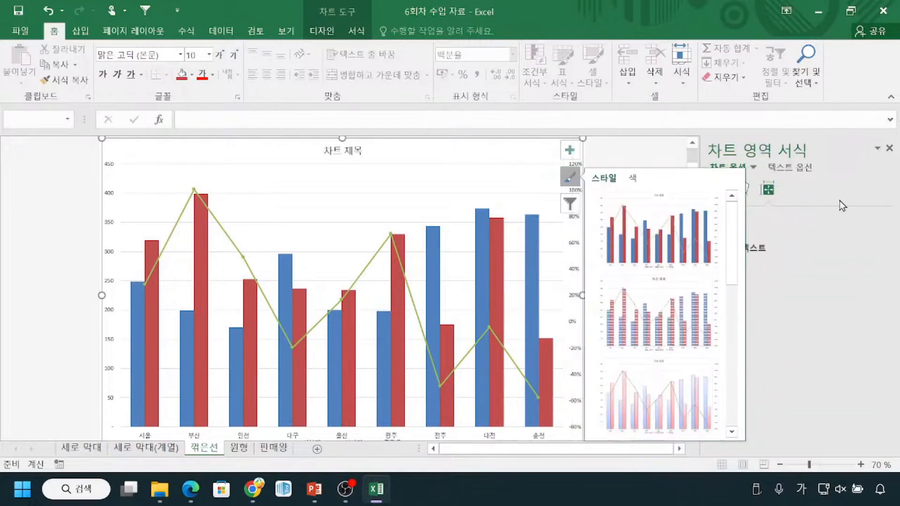
{"action": "left_click", "coordinate": [32, 263]}
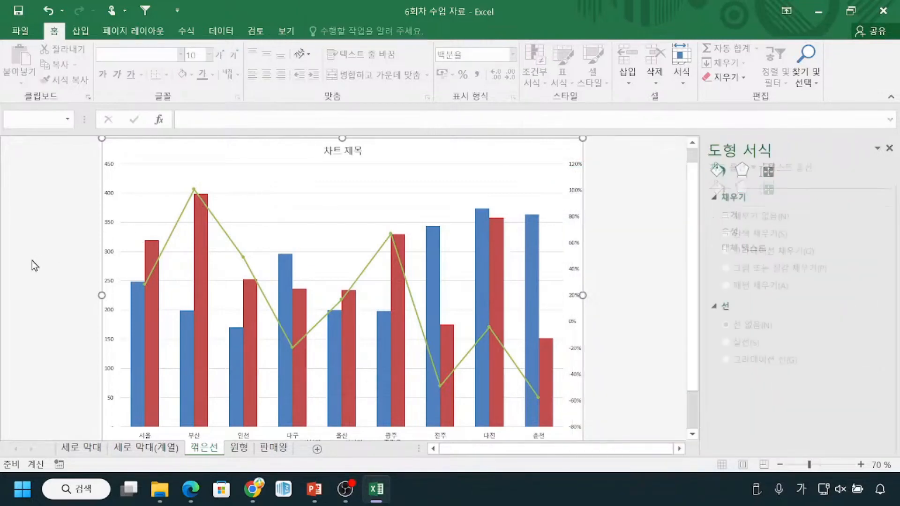
Select the chart's secondary vertical axis and open its axis format settings.
{"action": "left_click", "coordinate": [577, 193]}
{"action": "right_click", "coordinate": [577, 247]}
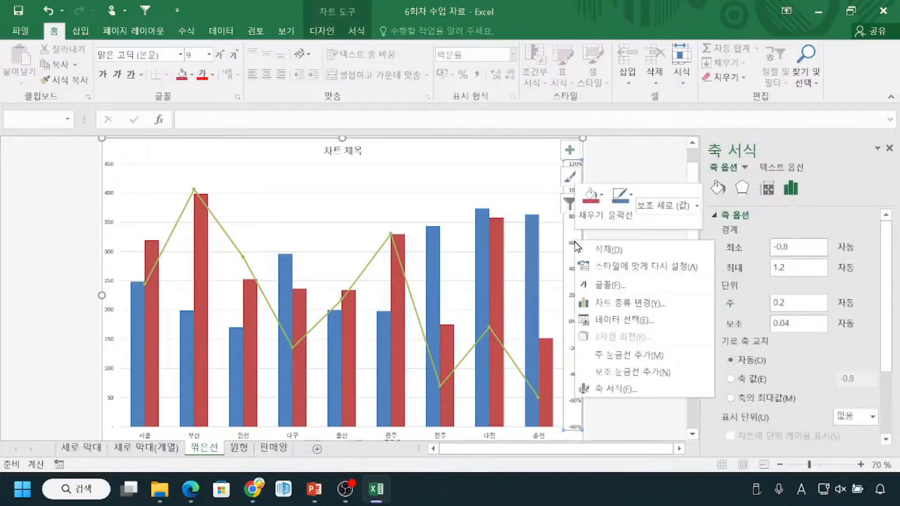
{"action": "left_click", "coordinate": [630, 399]}
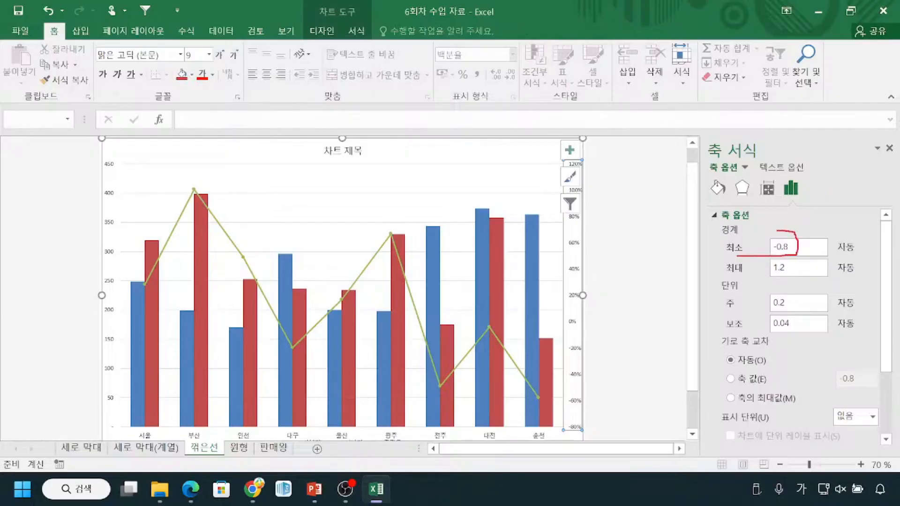
{"action": "mouse_move", "coordinate": [575, 420]}
{"action": "left_mouse_down"}
{"action": "mouse_move", "coordinate": [559, 438]}
{"action": "mouse_move", "coordinate": [601, 435]}
{"action": "left_mouse_up"}
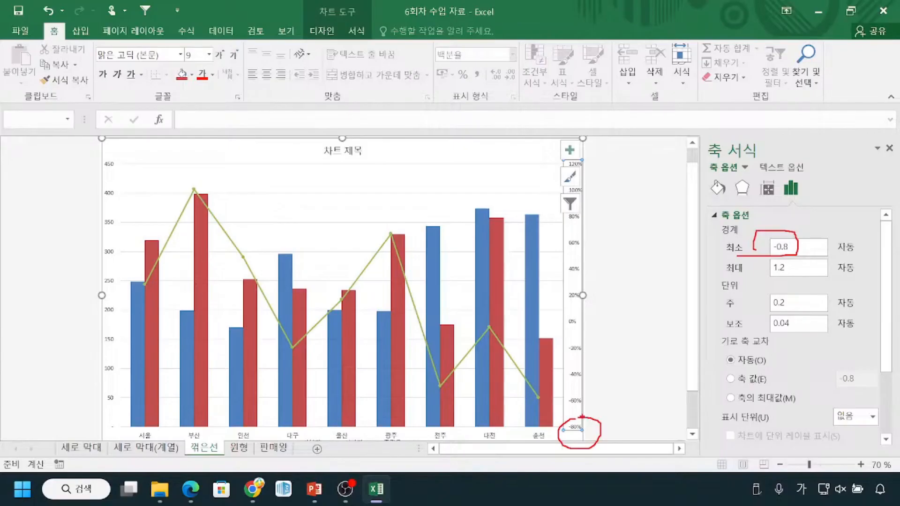
Set the minimum bound of the chart's secondary vertical axis to -1.5.
{"action": "left_click", "coordinate": [809, 243]}
{"action": "key", "text": "BackSpace"}
{"action": "key", "text": "BackSpace"}
{"action": "key", "text": "BackSpace"}
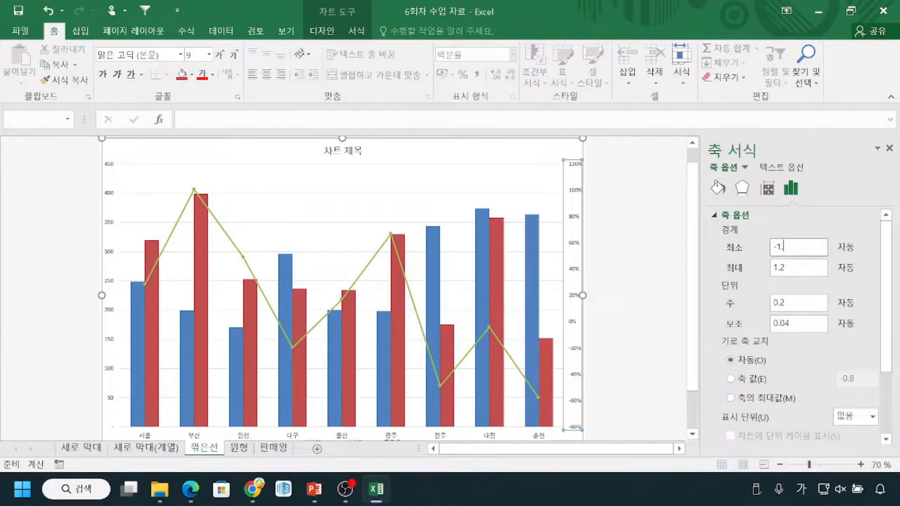
{"action": "key", "text": "Return"}
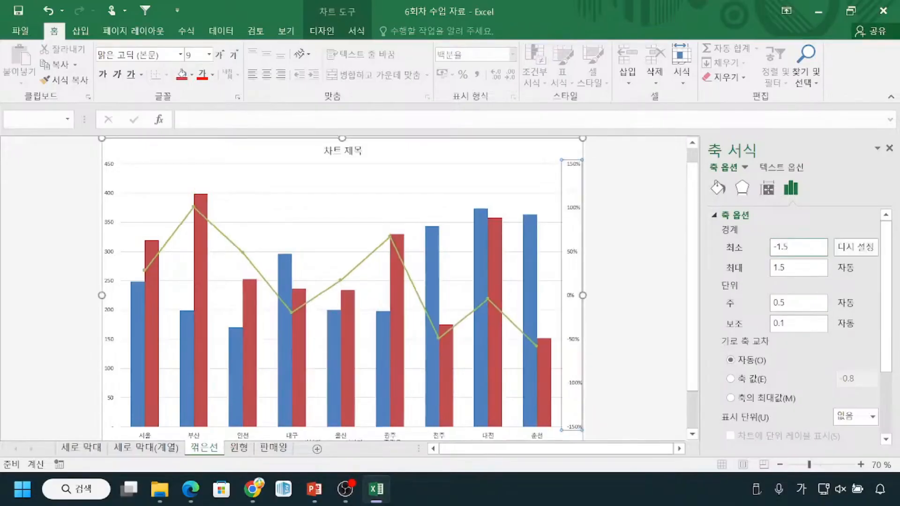
{"action": "mouse_move", "coordinate": [575, 417]}
{"action": "left_mouse_down"}
{"action": "mouse_move", "coordinate": [583, 452]}
{"action": "mouse_move", "coordinate": [603, 422]}
{"action": "left_mouse_up"}
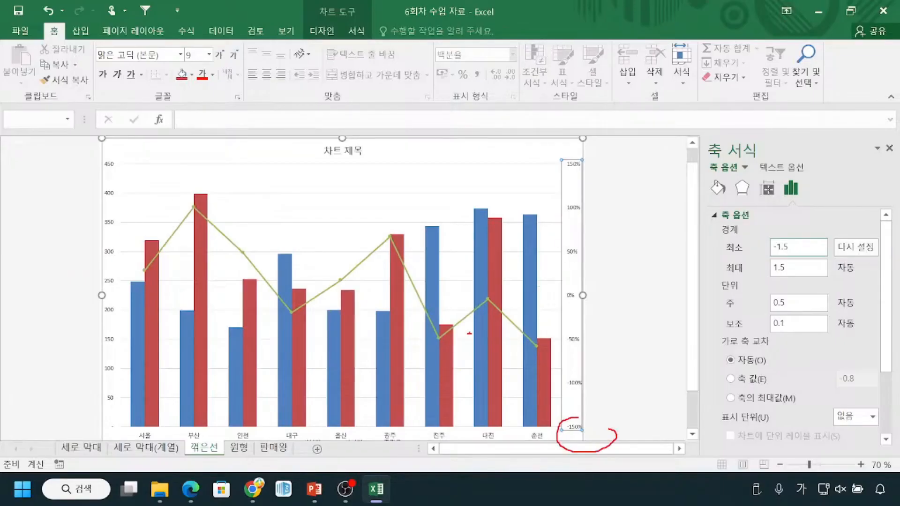
{"action": "left_click_drag", "start_coordinate": [529, 334], "coordinate": [540, 346]}
Set the minimum bound of the chart's secondary vertical axis to -2.0 and close the axis format settings.
{"action": "left_click", "coordinate": [804, 247]}
{"action": "key", "text": "BackSpace"}
{"action": "key", "text": "BackSpace"}
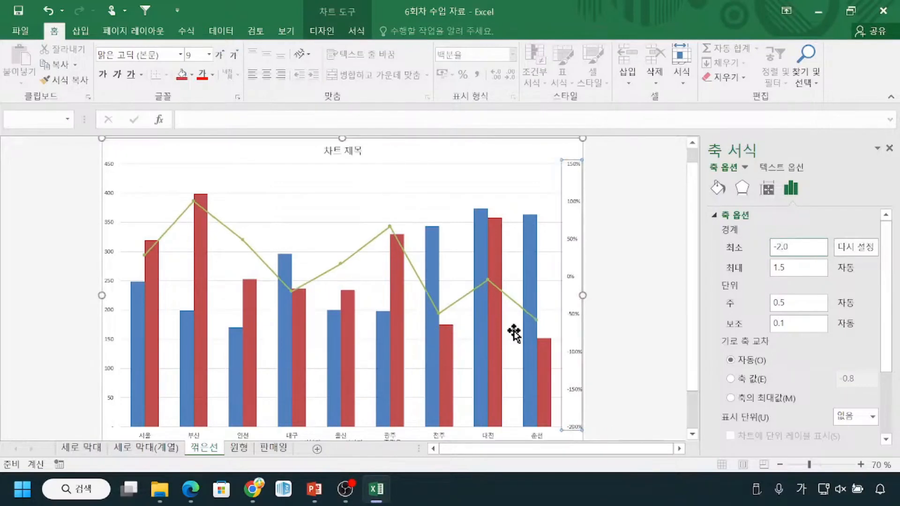
{"action": "key", "text": "alt+Tab"}
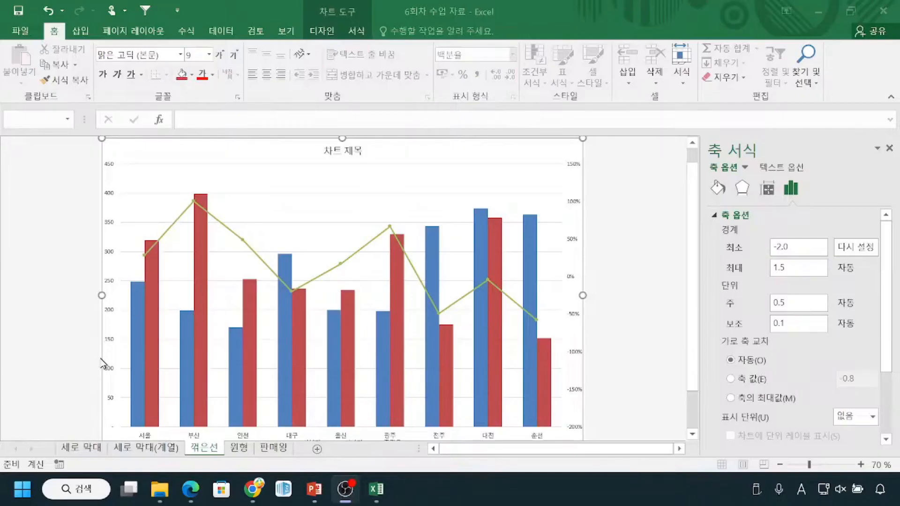
{"action": "left_click", "coordinate": [889, 149]}
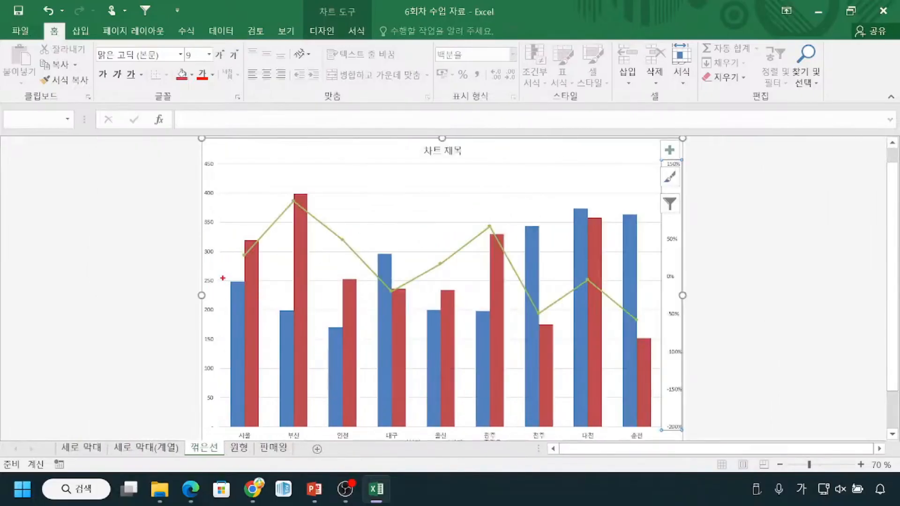
{"action": "mouse_move", "coordinate": [224, 303]}
{"action": "left_mouse_down"}
{"action": "mouse_move", "coordinate": [227, 277]}
{"action": "mouse_move", "coordinate": [260, 268]}
{"action": "mouse_move", "coordinate": [231, 248]}
{"action": "left_mouse_up"}
{"action": "scroll", "coordinate": [892, 310], "scroll_direction": "down", "scroll_amount": 2}
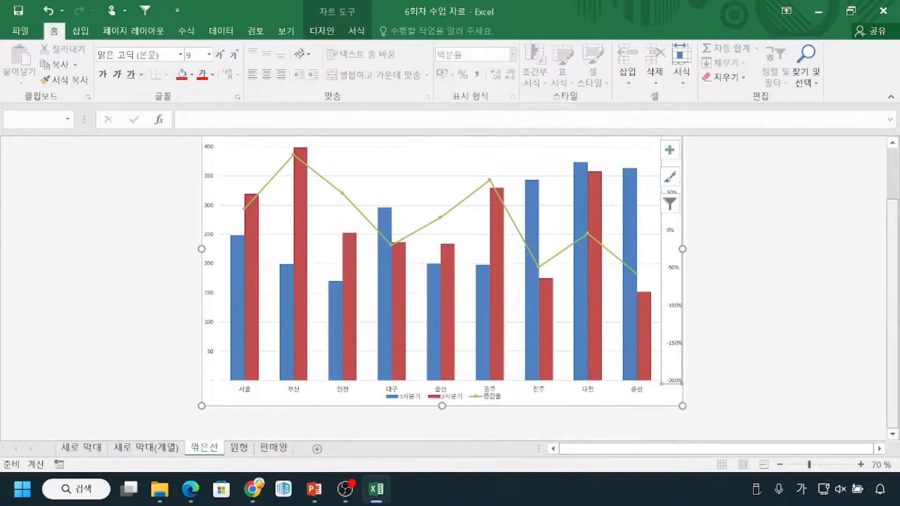
{"action": "mouse_move", "coordinate": [523, 416]}
{"action": "left_mouse_down"}
{"action": "mouse_move", "coordinate": [481, 420]}
{"action": "mouse_move", "coordinate": [493, 382]}
{"action": "mouse_move", "coordinate": [510, 413]}
{"action": "left_mouse_up"}
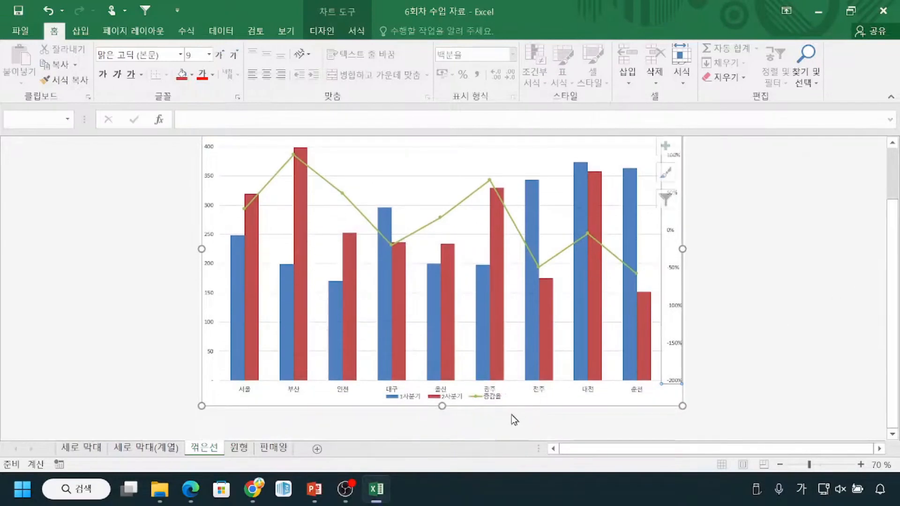
{"action": "scroll", "coordinate": [440, 423], "scroll_direction": "up", "scroll_amount": 1}
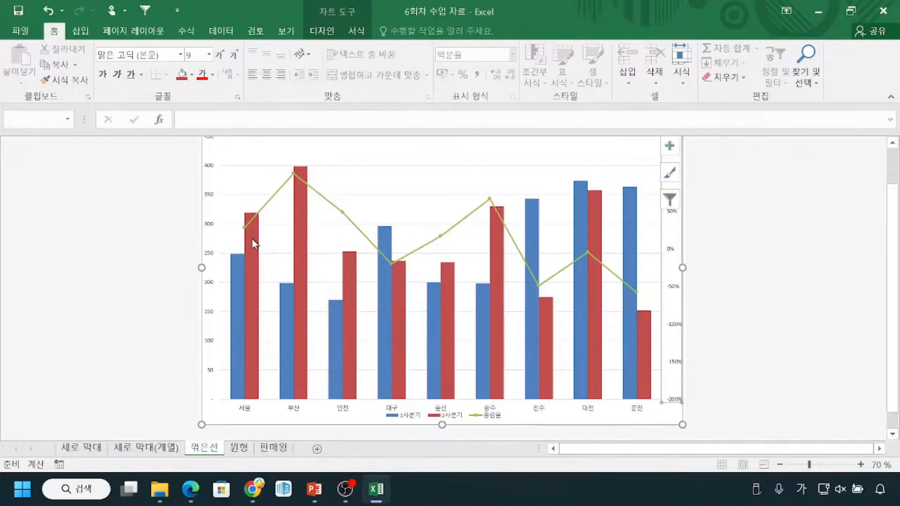
{"action": "mouse_move", "coordinate": [227, 219]}
{"action": "left_mouse_down"}
{"action": "mouse_move", "coordinate": [234, 248]}
{"action": "mouse_move", "coordinate": [241, 223]}
{"action": "mouse_move", "coordinate": [645, 231]}
{"action": "mouse_move", "coordinate": [654, 240]}
{"action": "mouse_move", "coordinate": [666, 229]}
{"action": "left_mouse_up"}
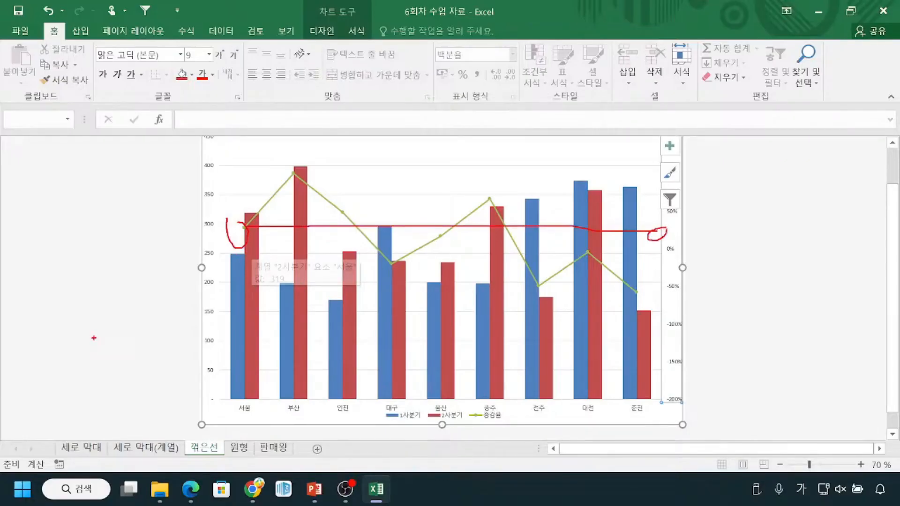
{"action": "key", "text": "Escape"}
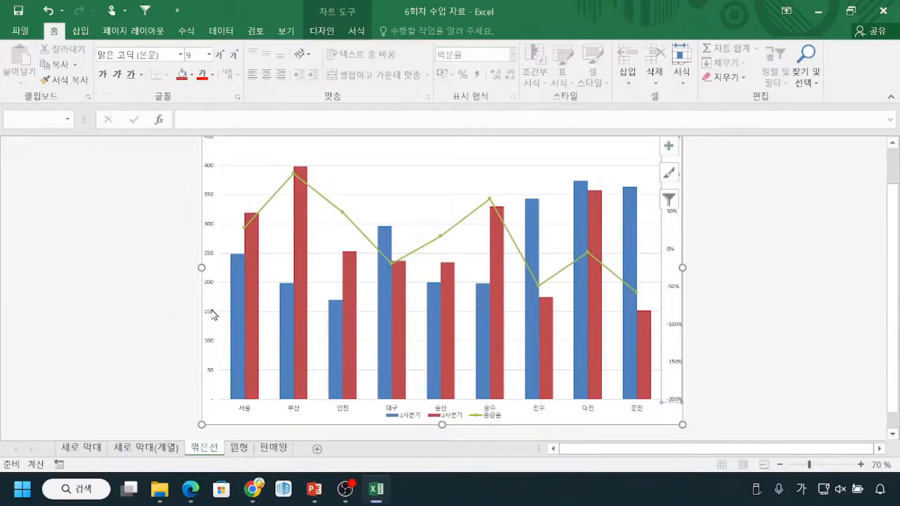
Add data labels positioned above the points (위쪽) to the 증감율 line series in the chart.
{"action": "left_click", "coordinate": [277, 194]}
{"action": "left_click", "coordinate": [670, 146]}
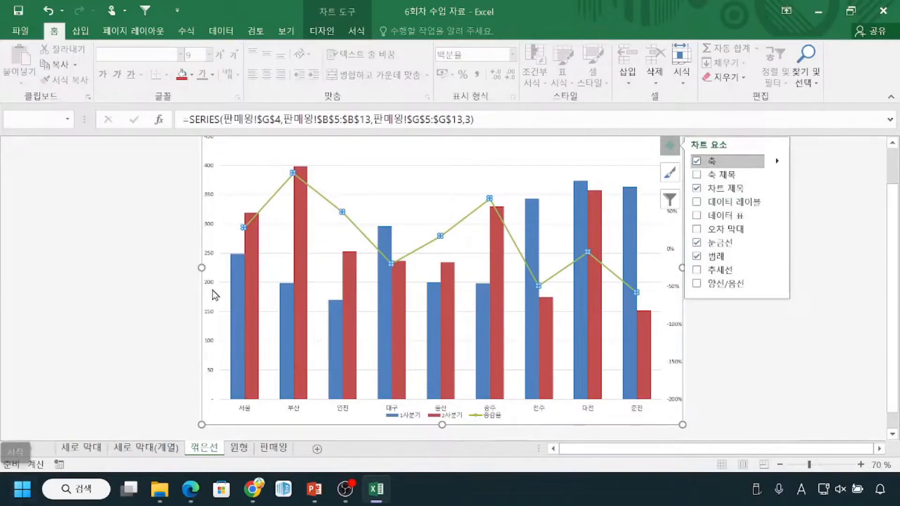
{"action": "mouse_move", "coordinate": [271, 209]}
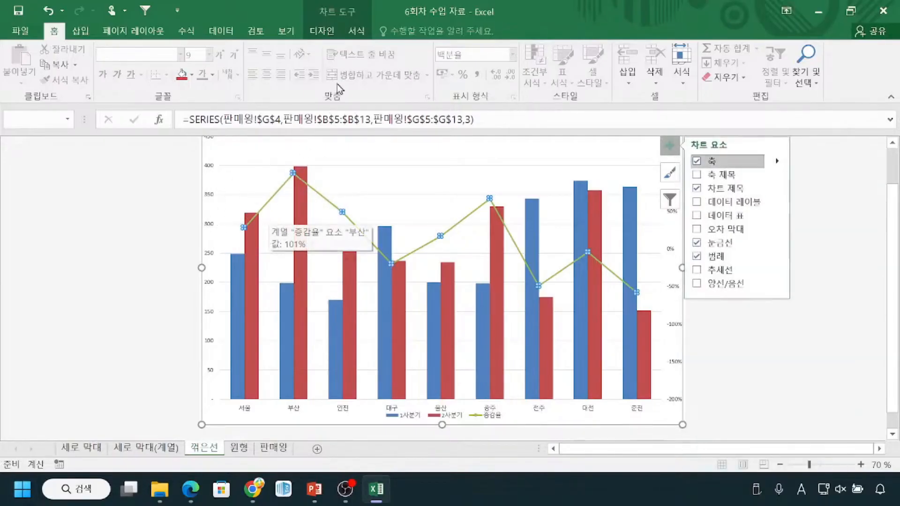
{"action": "left_click", "coordinate": [329, 30]}
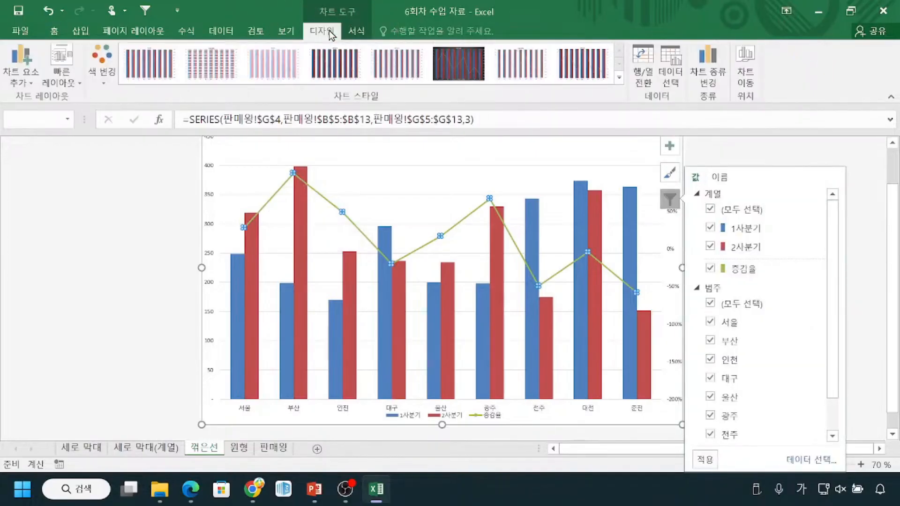
{"action": "left_click", "coordinate": [19, 86]}
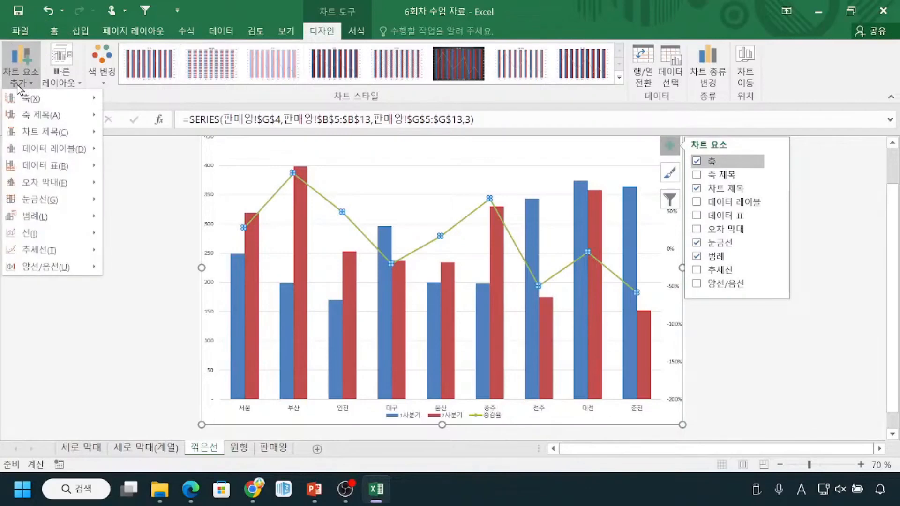
{"action": "left_click", "coordinate": [38, 148]}
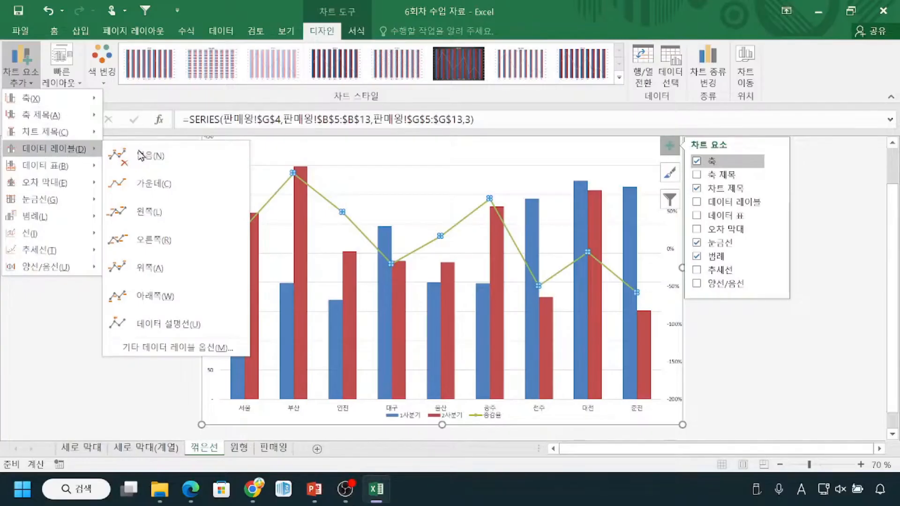
{"action": "left_click", "coordinate": [176, 269]}
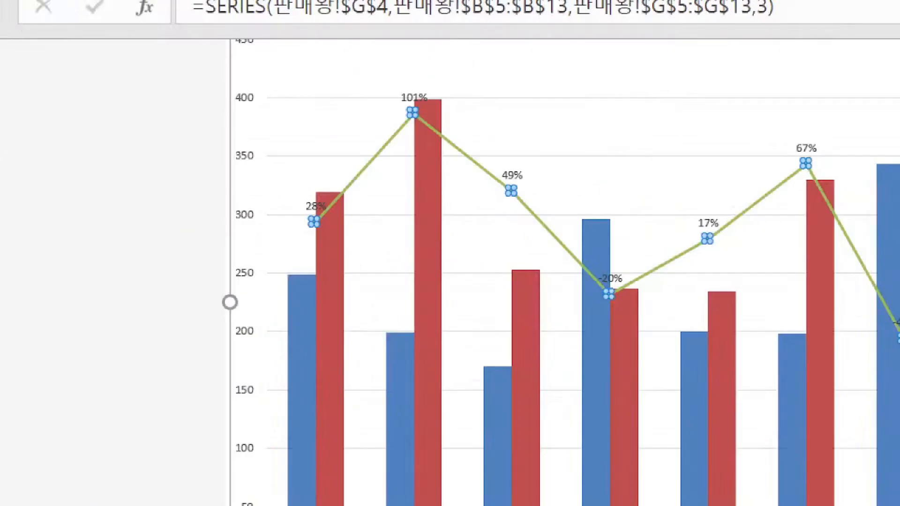
{"action": "mouse_move", "coordinate": [320, 196]}
{"action": "left_mouse_down"}
{"action": "mouse_move", "coordinate": [306, 195]}
{"action": "mouse_move", "coordinate": [335, 206]}
{"action": "left_mouse_up"}
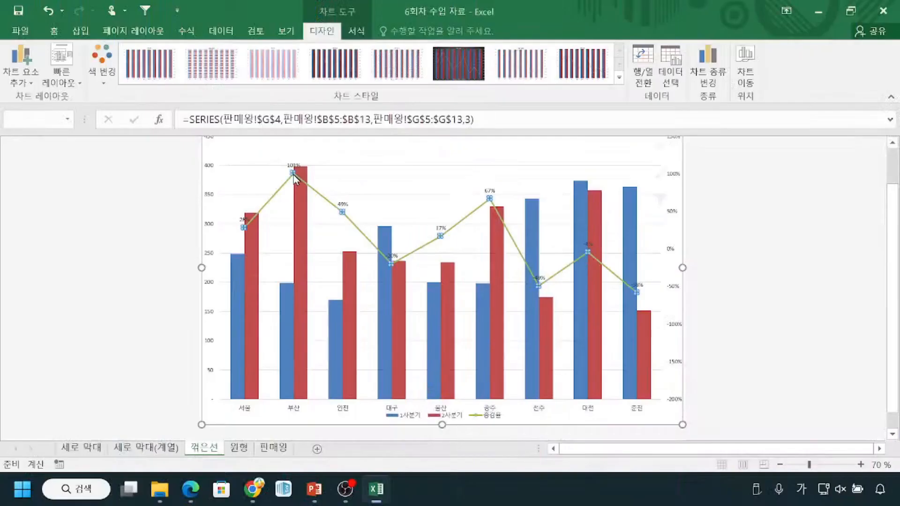
{"action": "mouse_move", "coordinate": [293, 176]}
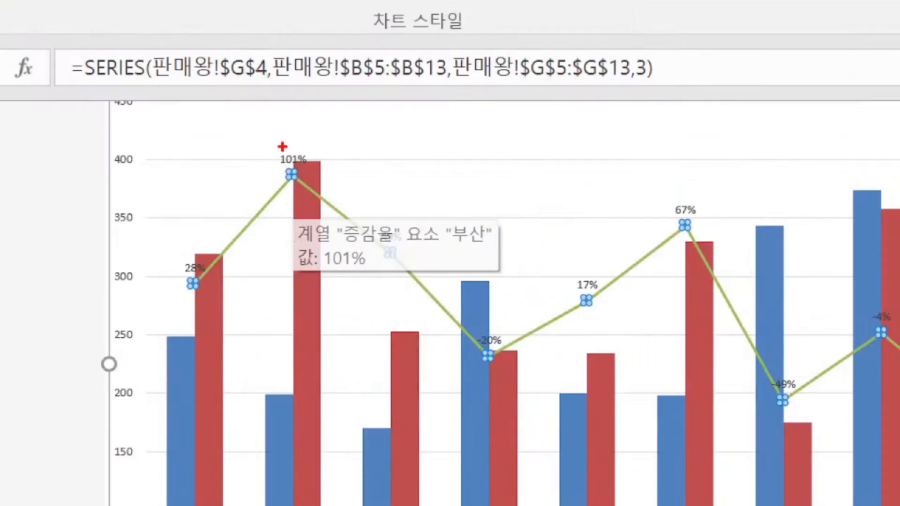
{"action": "mouse_move", "coordinate": [282, 147]}
{"action": "left_mouse_down"}
{"action": "mouse_move", "coordinate": [298, 178]}
{"action": "mouse_move", "coordinate": [281, 142]}
{"action": "left_mouse_up"}
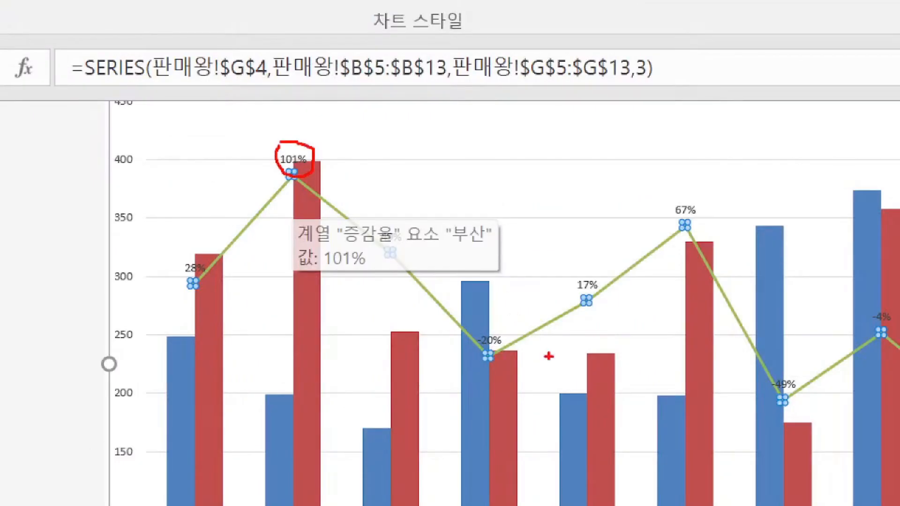
{"action": "key", "text": "Escape"}
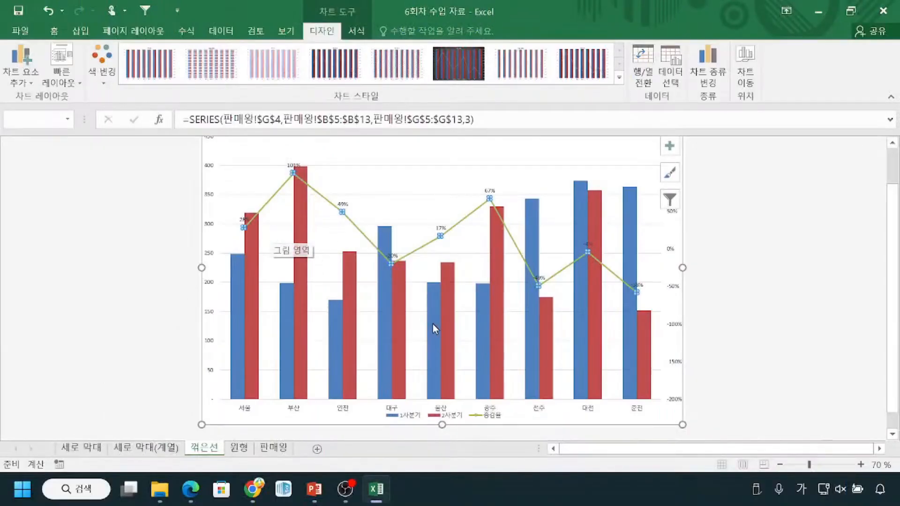
{"action": "key", "text": "ctrl+1"}
{"action": "mouse_move", "coordinate": [378, 192]}
{"action": "left_mouse_down"}
{"action": "mouse_move", "coordinate": [340, 211]}
{"action": "mouse_move", "coordinate": [399, 199]}
{"action": "mouse_move", "coordinate": [371, 189]}
{"action": "left_mouse_up"}
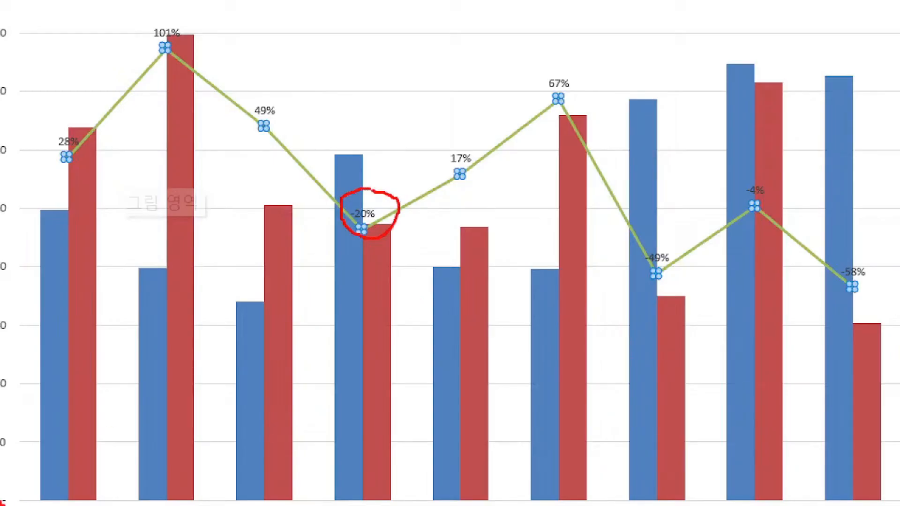
{"action": "key", "text": "Escape"}
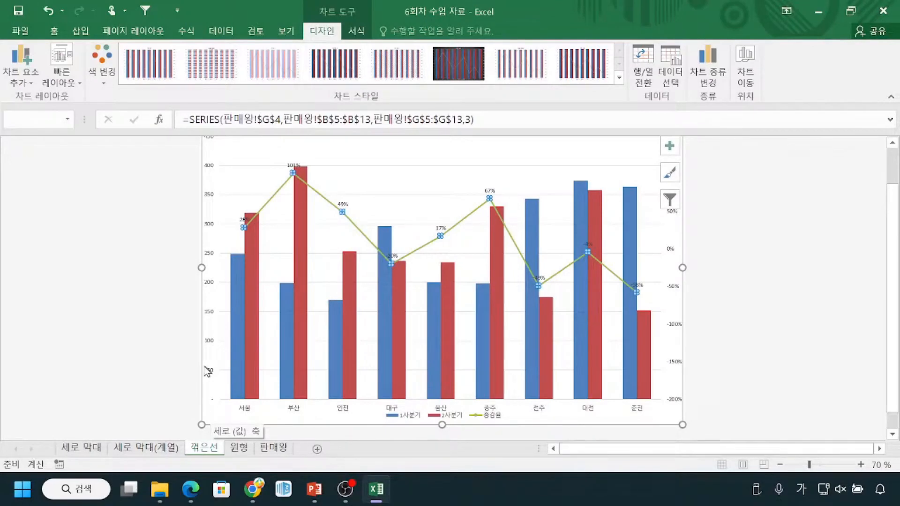
Switch to the 원형 chart sheet and check the values of the pie's 광주 and 춘천 slices.
{"action": "left_click", "coordinate": [242, 454]}
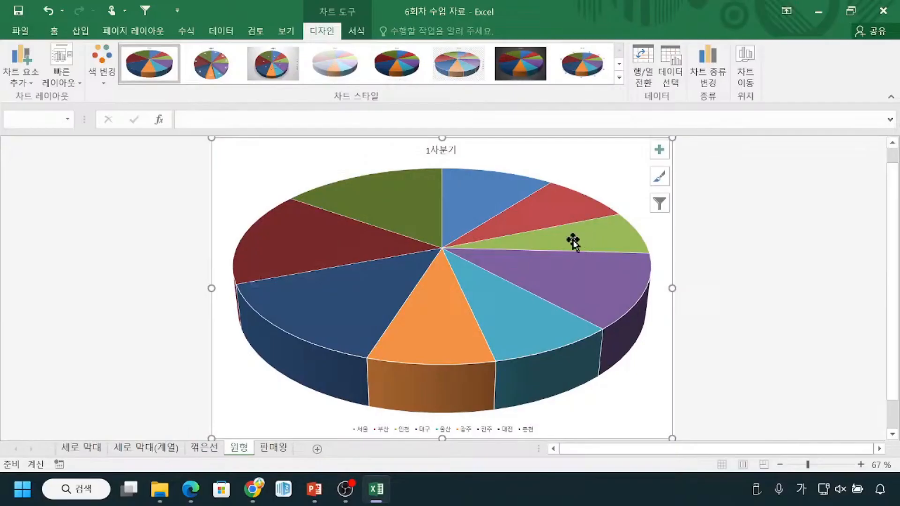
{"action": "mouse_move", "coordinate": [410, 349]}
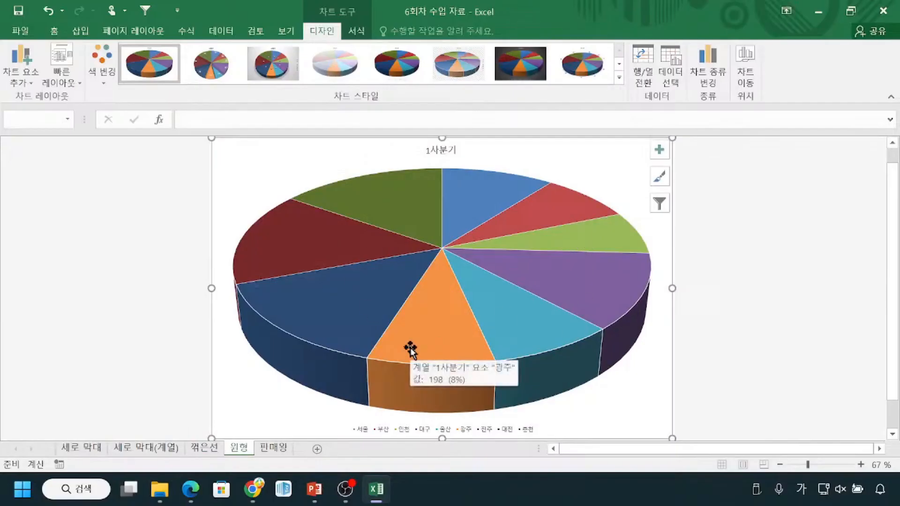
{"action": "mouse_move", "coordinate": [419, 224]}
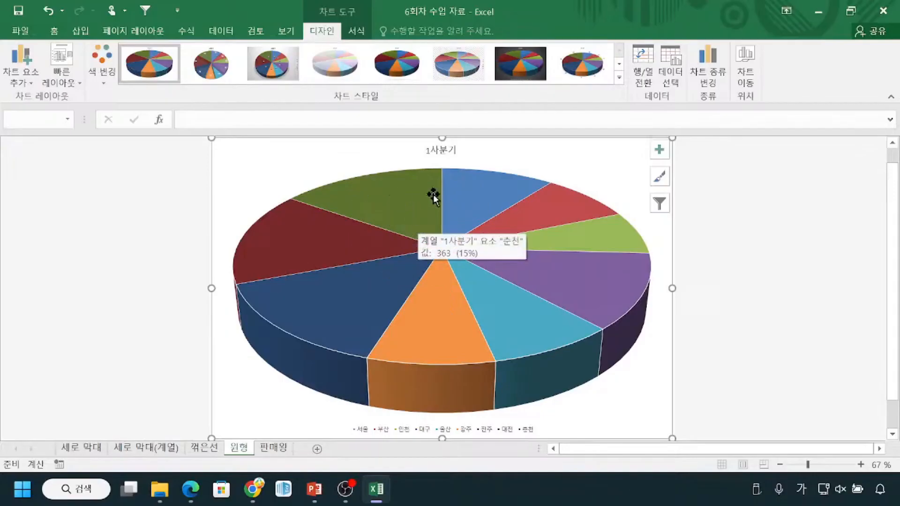
Try selecting the whole pie and its single 광주 slice, and clear the chart selection.
{"action": "left_click", "coordinate": [474, 271]}
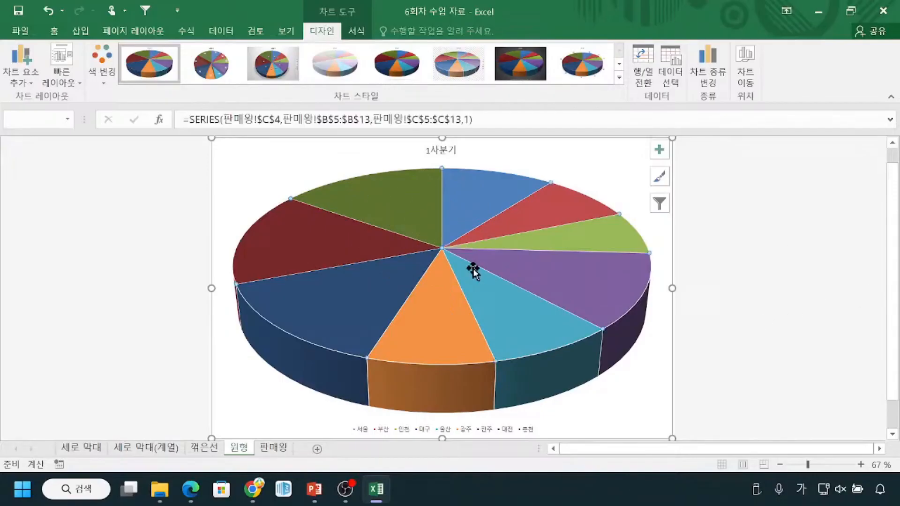
{"action": "mouse_move", "coordinate": [280, 205]}
{"action": "left_mouse_down"}
{"action": "mouse_move", "coordinate": [351, 180]}
{"action": "mouse_move", "coordinate": [592, 209]}
{"action": "mouse_move", "coordinate": [488, 362]}
{"action": "mouse_move", "coordinate": [363, 358]}
{"action": "left_mouse_up"}
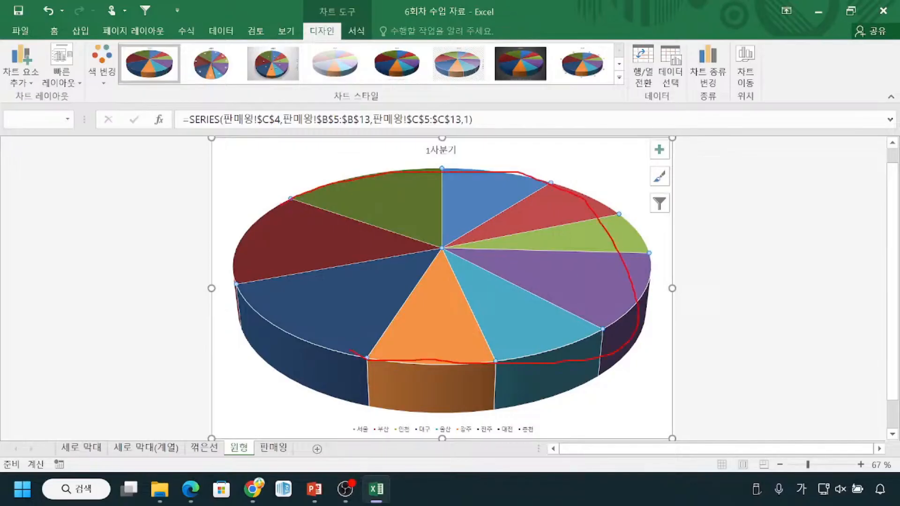
{"action": "key", "text": "ctrl"}
{"action": "key", "text": "ctrl"}
{"action": "left_click", "coordinate": [429, 328]}
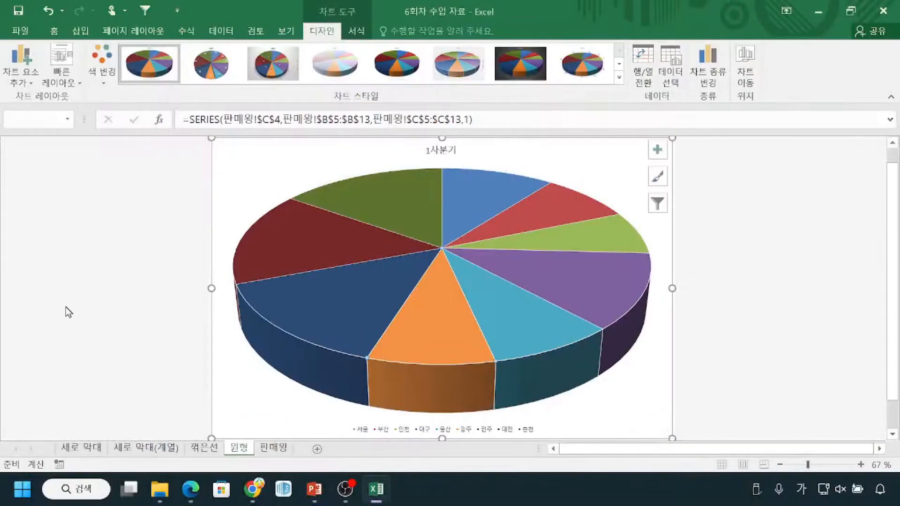
{"action": "left_click", "coordinate": [66, 309]}
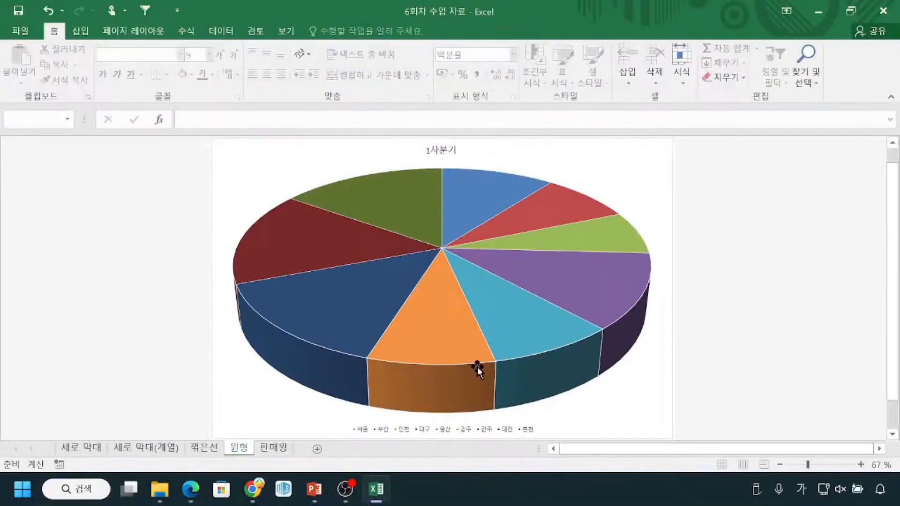
Select the entire 1사분기 series of the 3-D pie chart.
{"action": "mouse_move", "coordinate": [477, 367]}
{"action": "key", "text": "ctrl"}
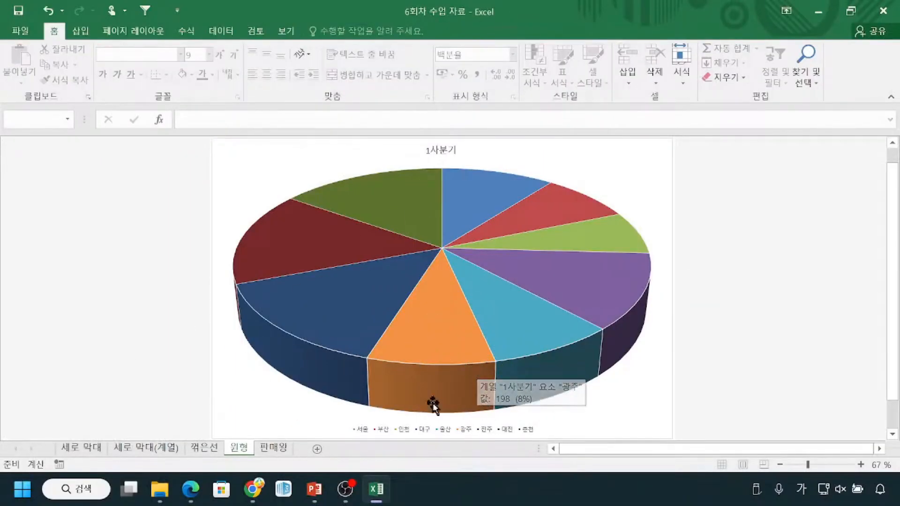
{"action": "left_click", "coordinate": [435, 361]}
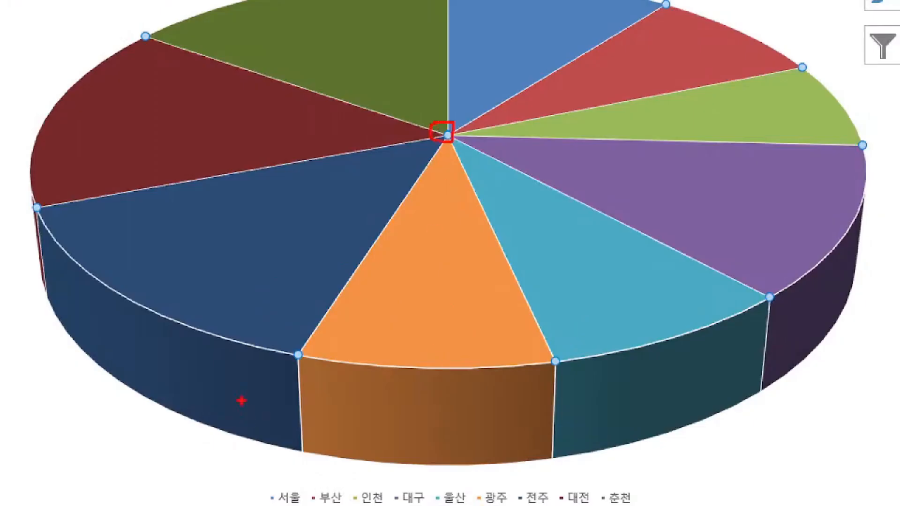
{"action": "left_click_drag", "start_coordinate": [293, 345], "coordinate": [312, 334]}
{"action": "left_click_drag", "start_coordinate": [563, 352], "coordinate": [573, 375]}
{"action": "mouse_move", "coordinate": [408, 309]}
{"action": "left_mouse_down"}
{"action": "mouse_move", "coordinate": [495, 354]}
{"action": "mouse_move", "coordinate": [422, 393]}
{"action": "mouse_move", "coordinate": [455, 322]}
{"action": "mouse_move", "coordinate": [427, 295]}
{"action": "mouse_move", "coordinate": [414, 303]}
{"action": "left_mouse_up"}
{"action": "key", "text": "Escape"}
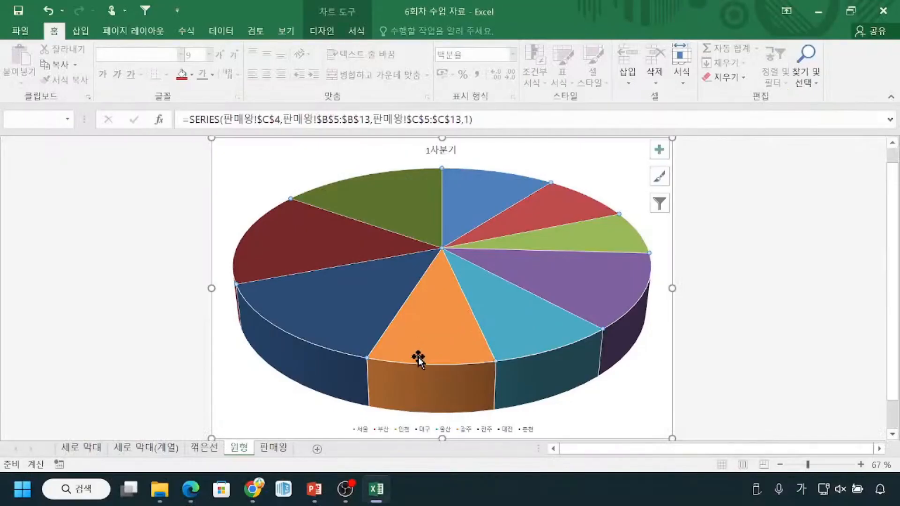
Narrow the selection to only the orange 광주 slice of the pie chart.
{"action": "left_click", "coordinate": [420, 360]}
{"action": "key", "text": "ctrl"}
{"action": "key", "text": "ctrl"}
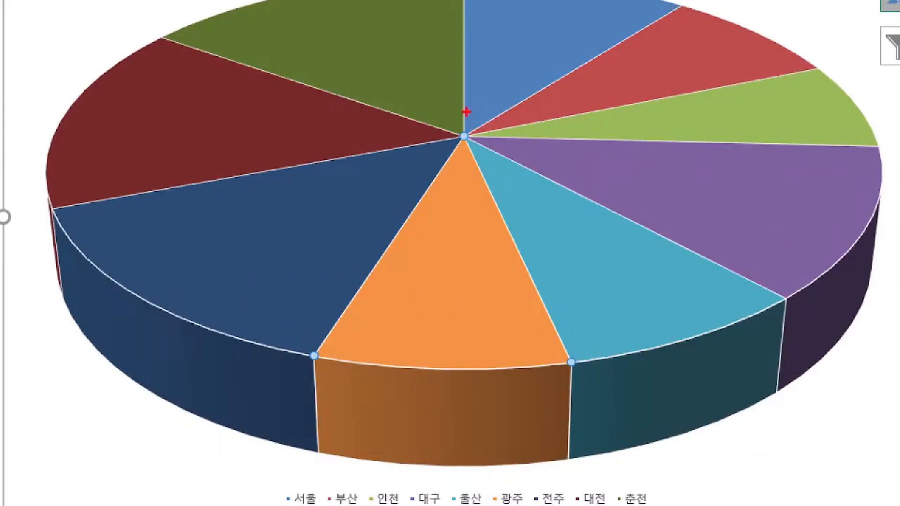
{"action": "mouse_move", "coordinate": [467, 112]}
{"action": "left_mouse_down"}
{"action": "mouse_move", "coordinate": [295, 353]}
{"action": "mouse_move", "coordinate": [425, 505]}
{"action": "mouse_move", "coordinate": [605, 293]}
{"action": "mouse_move", "coordinate": [436, 105]}
{"action": "left_mouse_up"}
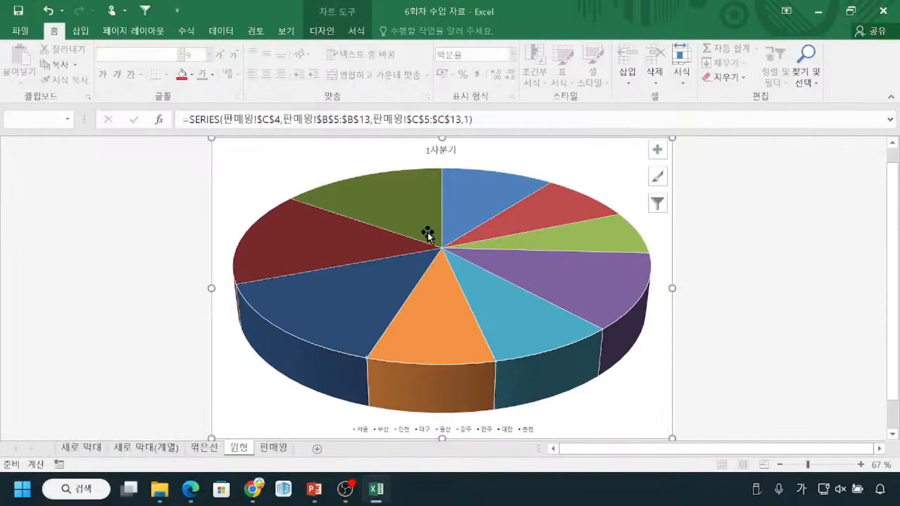
{"action": "mouse_move", "coordinate": [436, 108]}
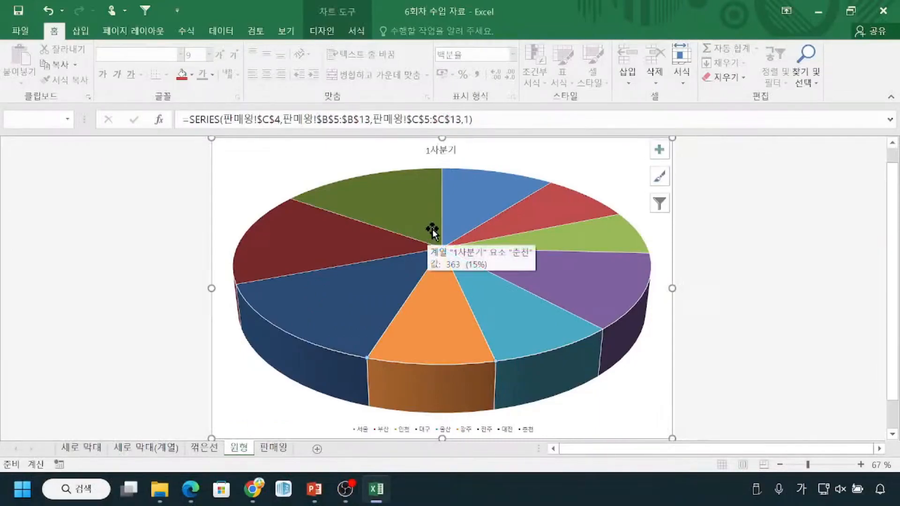
Review the 광주 slice's 데이터 요소 서식 series options, close the settings and deselect the chart.
{"action": "right_click", "coordinate": [425, 330]}
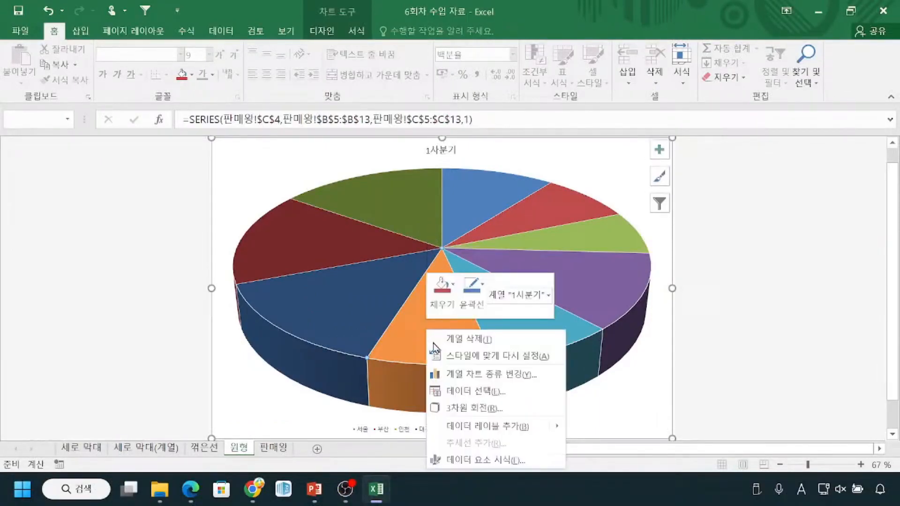
{"action": "left_click", "coordinate": [454, 463]}
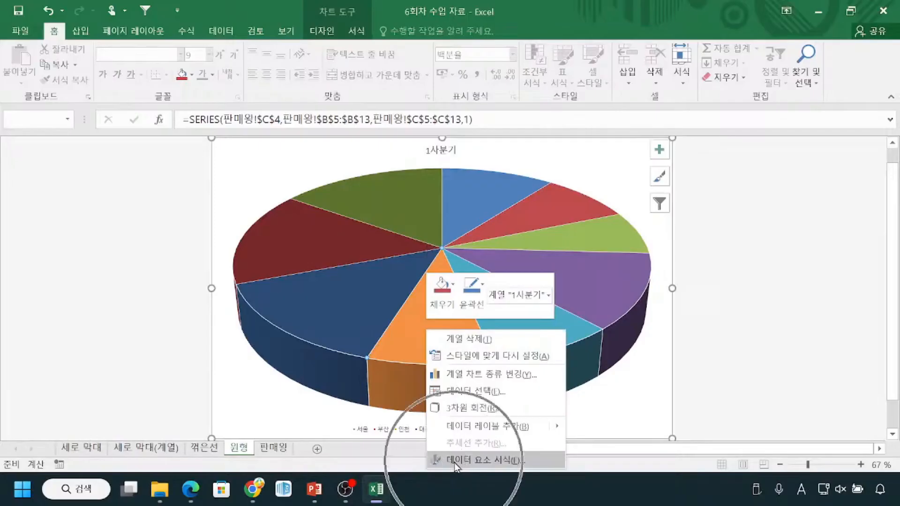
{"action": "left_click", "coordinate": [454, 463]}
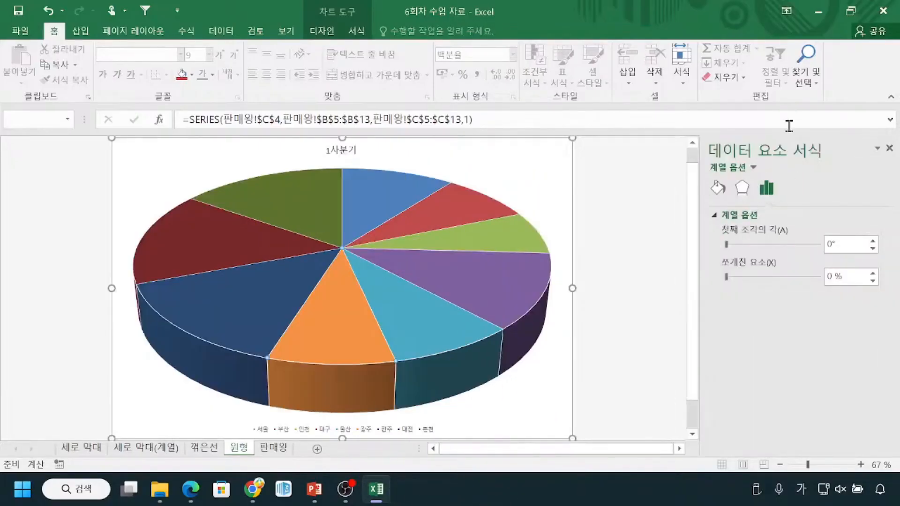
{"action": "mouse_move", "coordinate": [722, 183]}
{"action": "left_mouse_down"}
{"action": "mouse_move", "coordinate": [705, 189]}
{"action": "mouse_move", "coordinate": [734, 185]}
{"action": "mouse_move", "coordinate": [725, 180]}
{"action": "left_mouse_up"}
{"action": "left_click_drag", "start_coordinate": [339, 300], "coordinate": [374, 299]}
{"action": "key", "text": "Escape"}
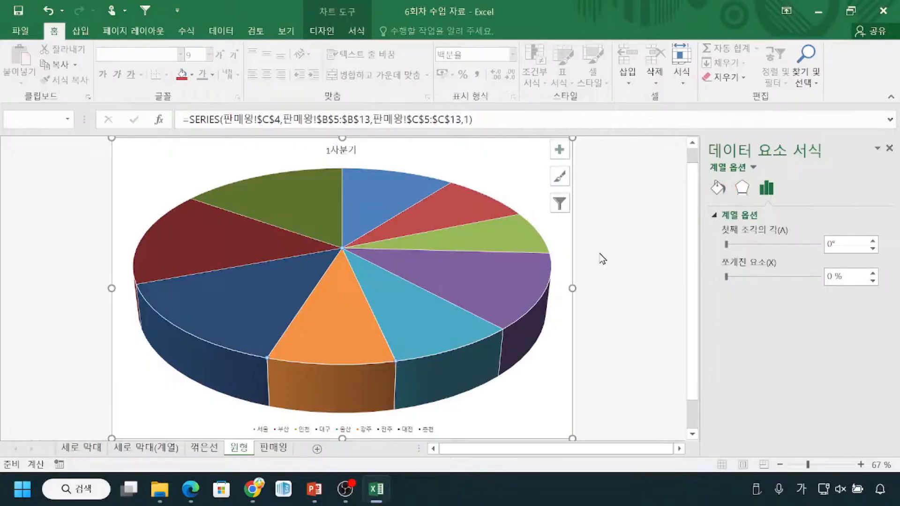
{"action": "left_click", "coordinate": [890, 148]}
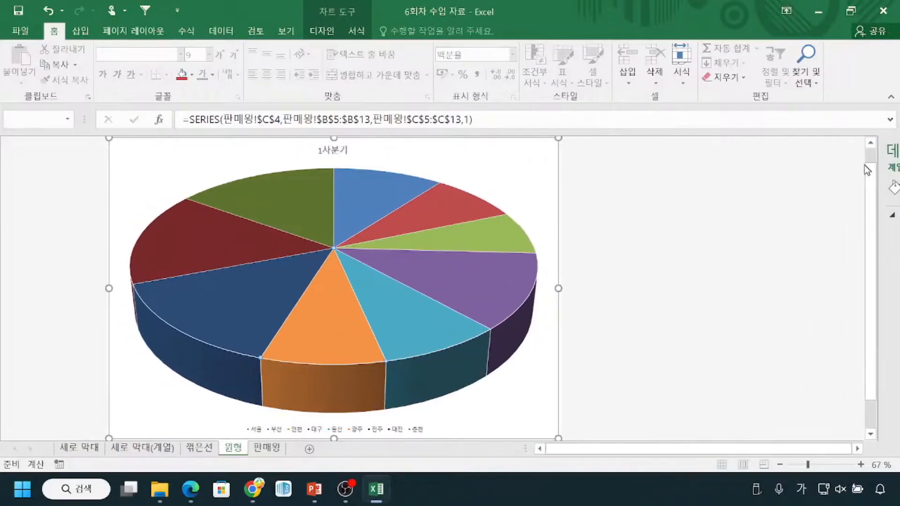
{"action": "left_click", "coordinate": [733, 241]}
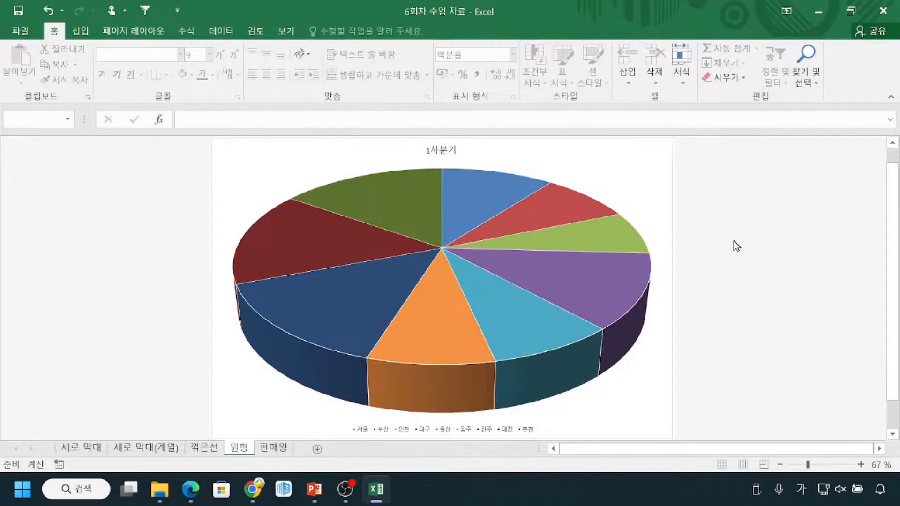